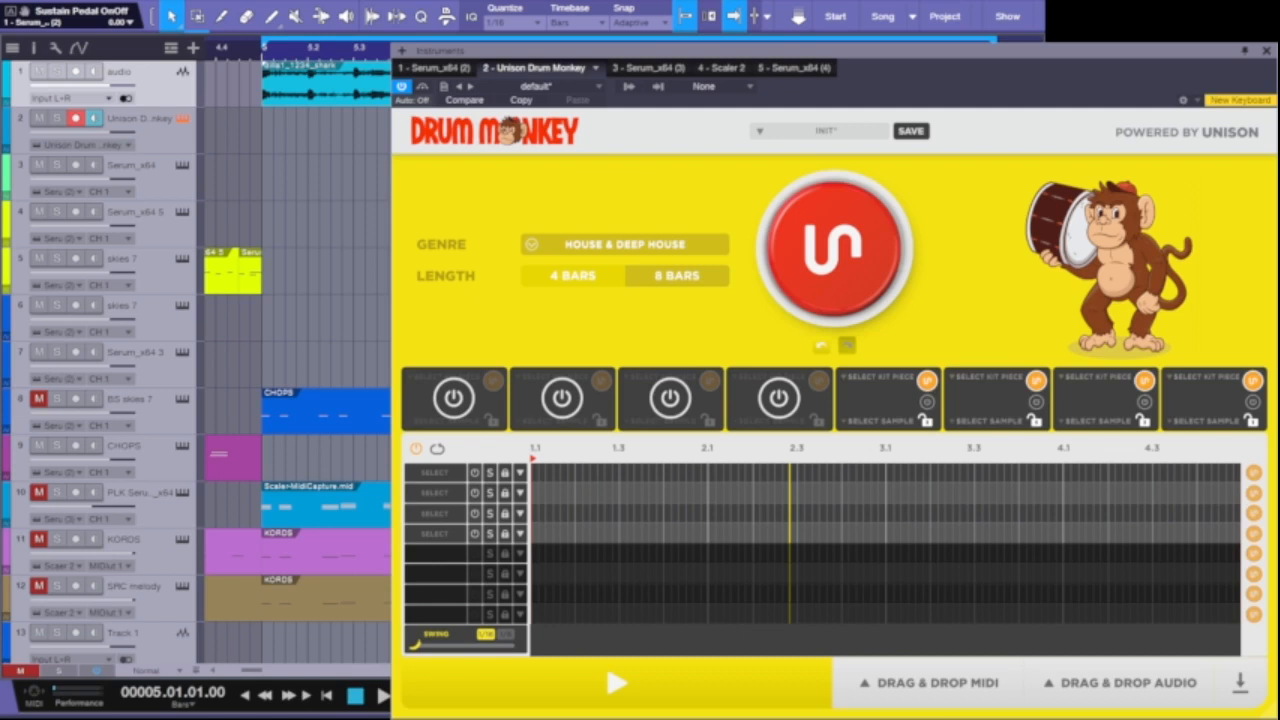
# Hide the Drum Monkey instrument window and audition the opening of the audio track's sample repeatedly from bar 5
pyautogui.press('F11')
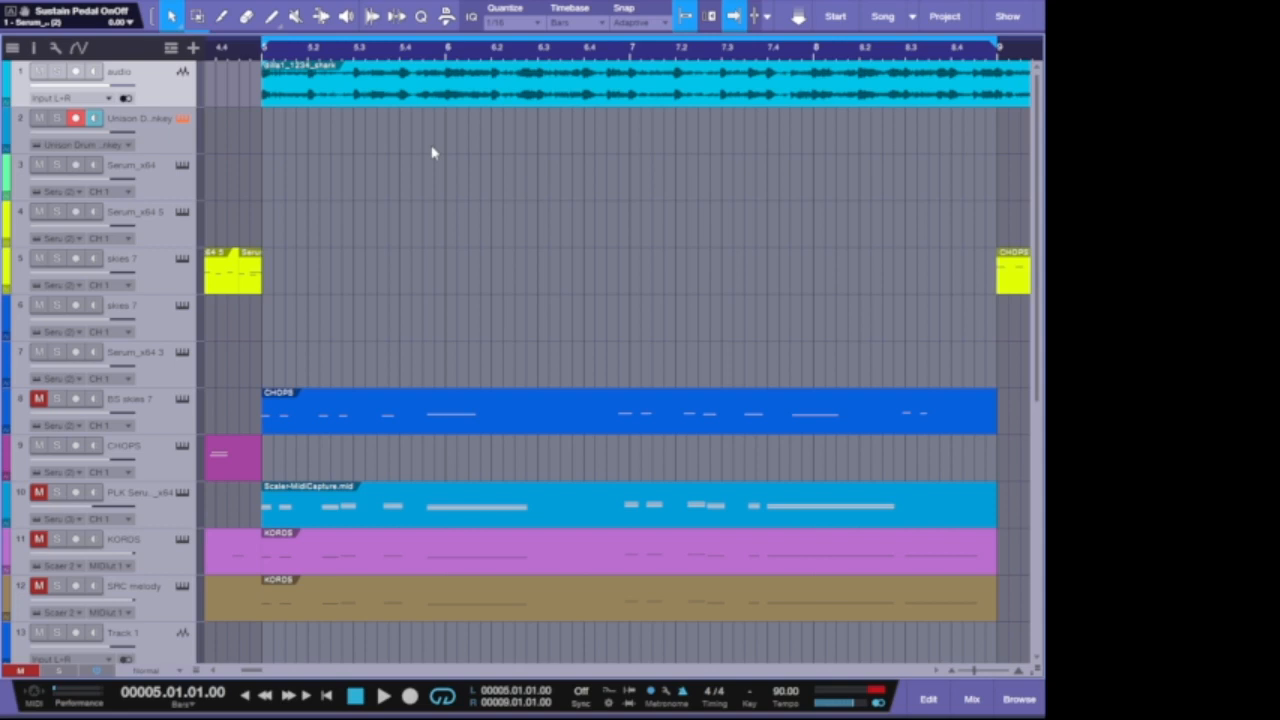
pyautogui.press('space')
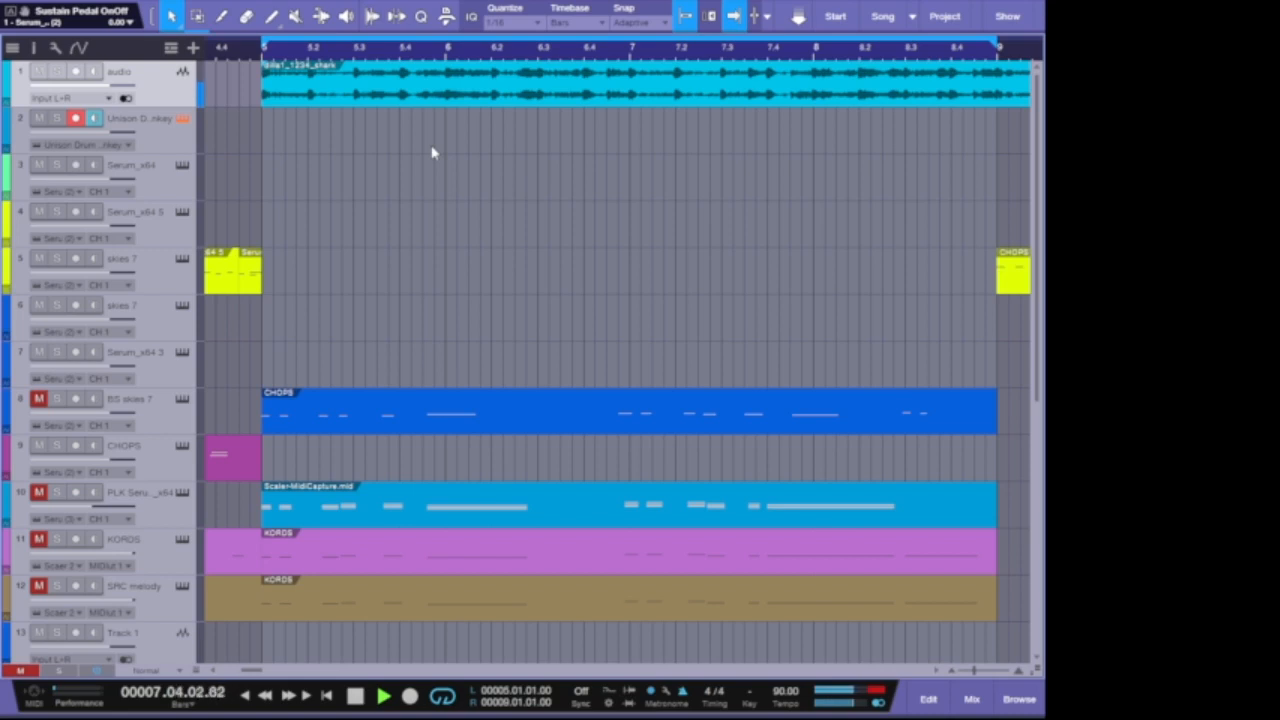
pyautogui.press('space')
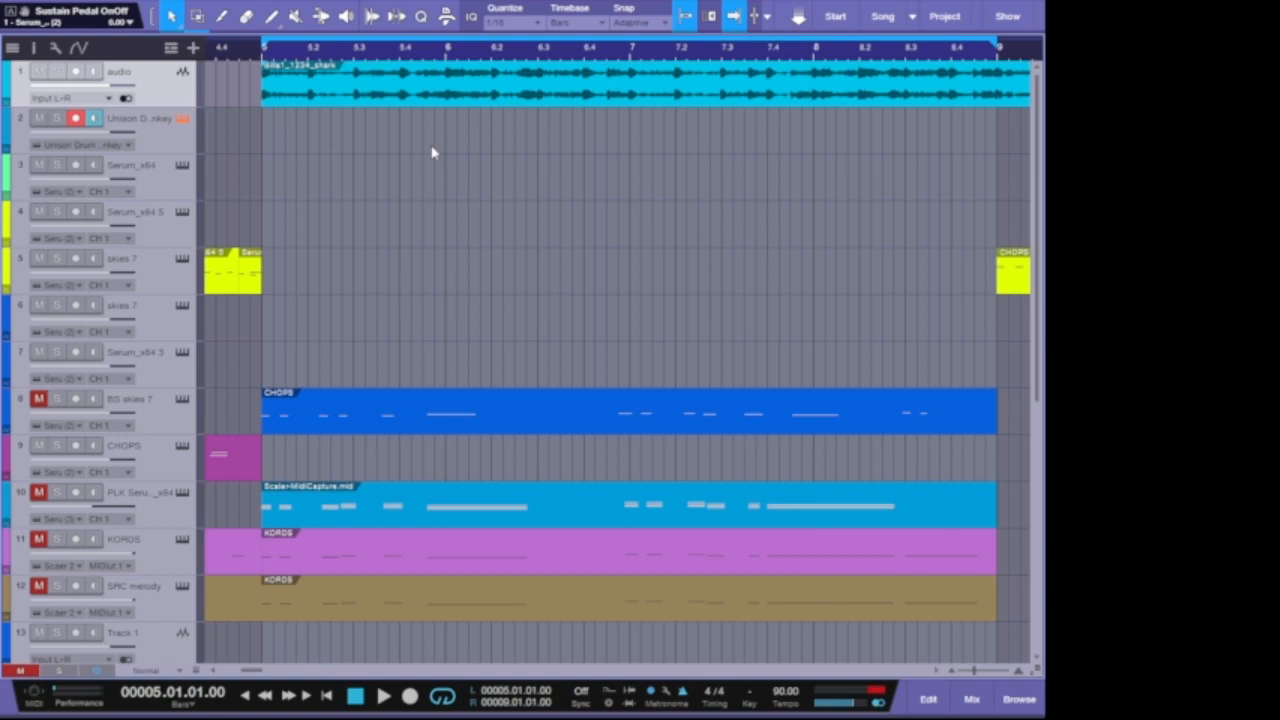
pyautogui.press('space')
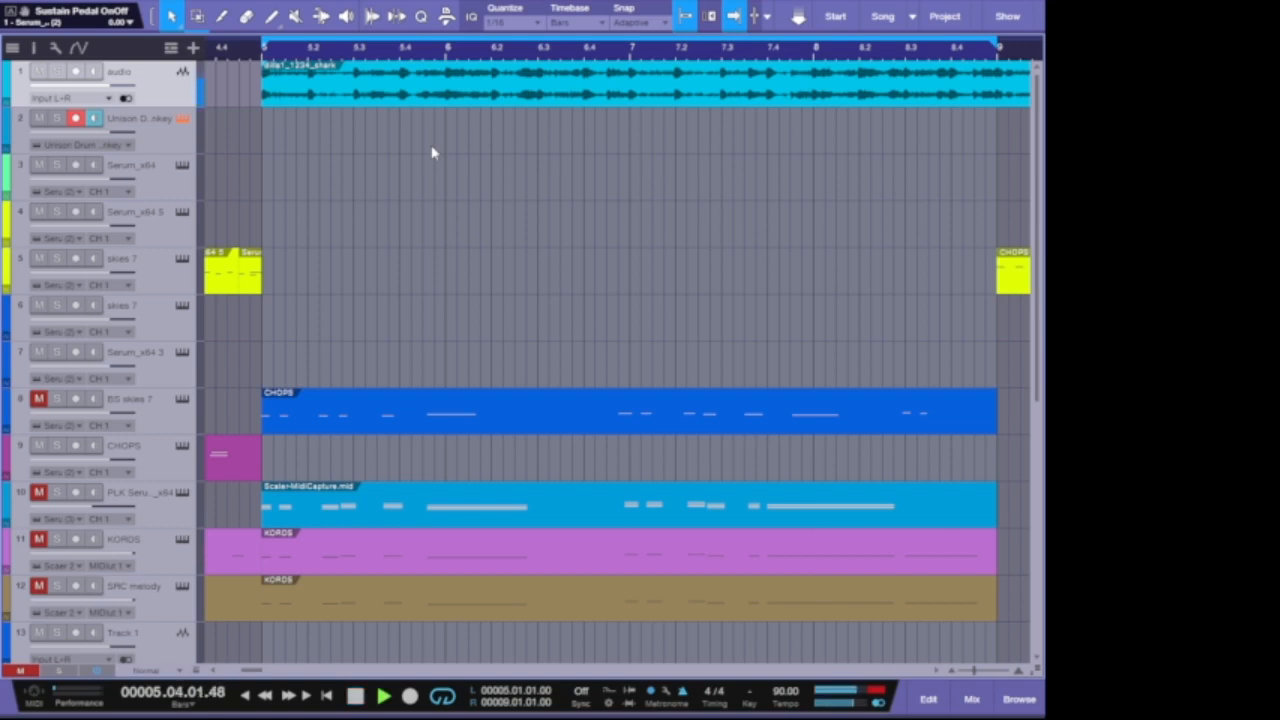
pyautogui.press('space')
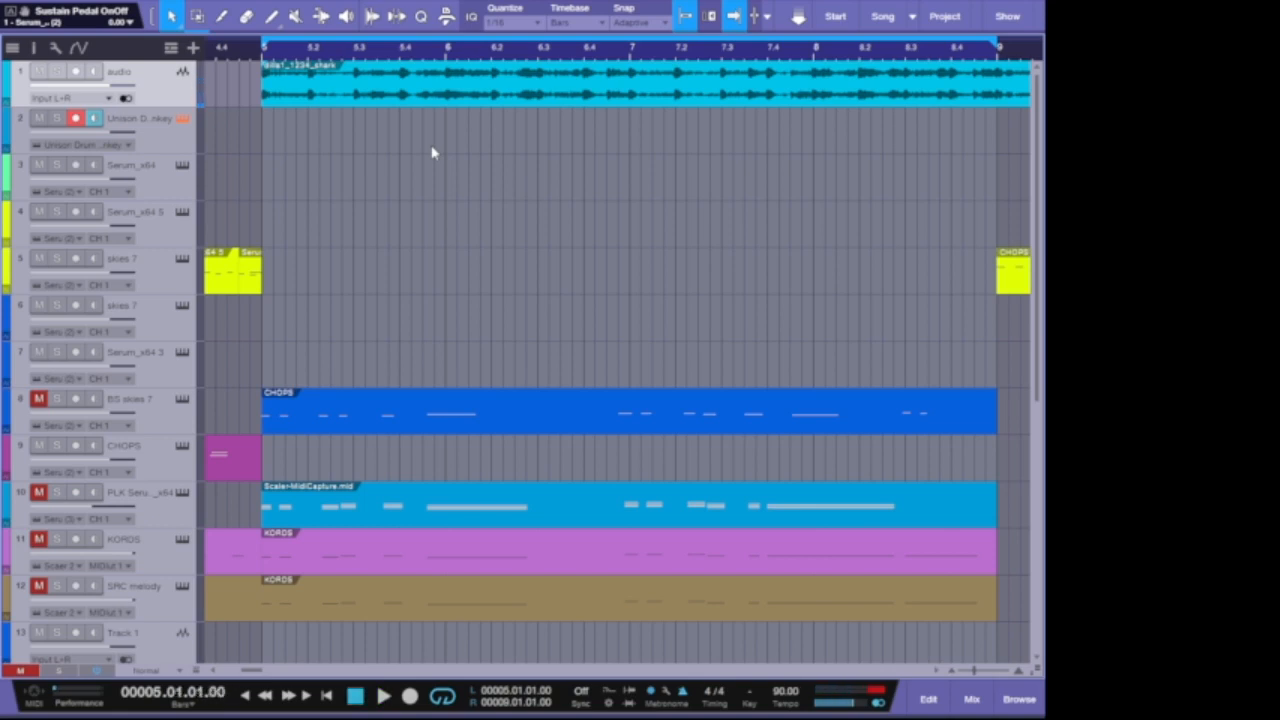
pyautogui.press('space')
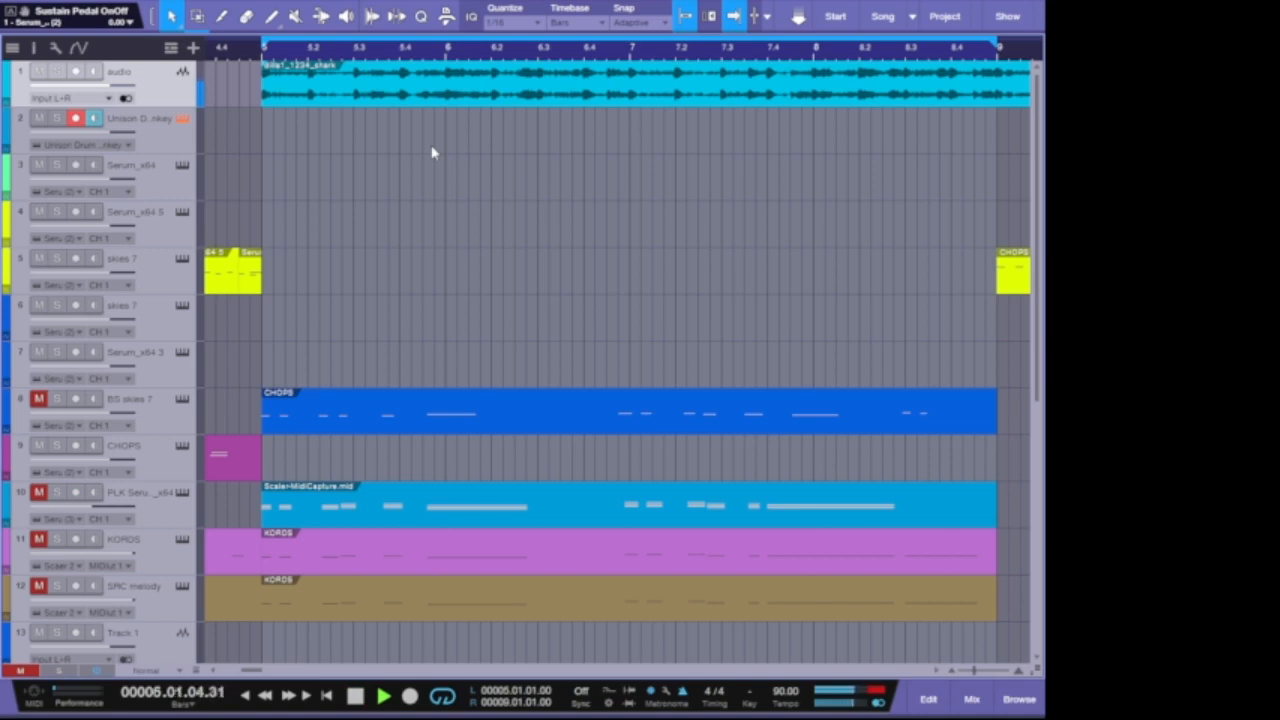
pyautogui.press('space')
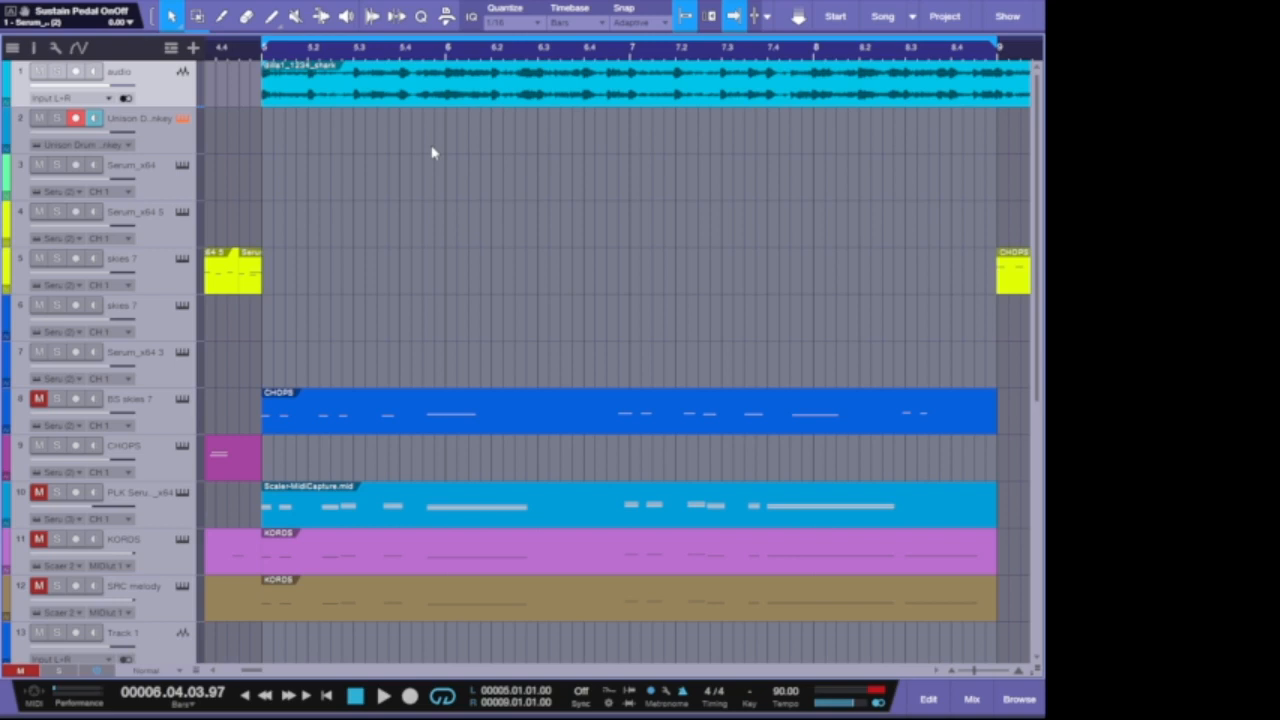
pyautogui.press('KP_1')
pyautogui.press('space')
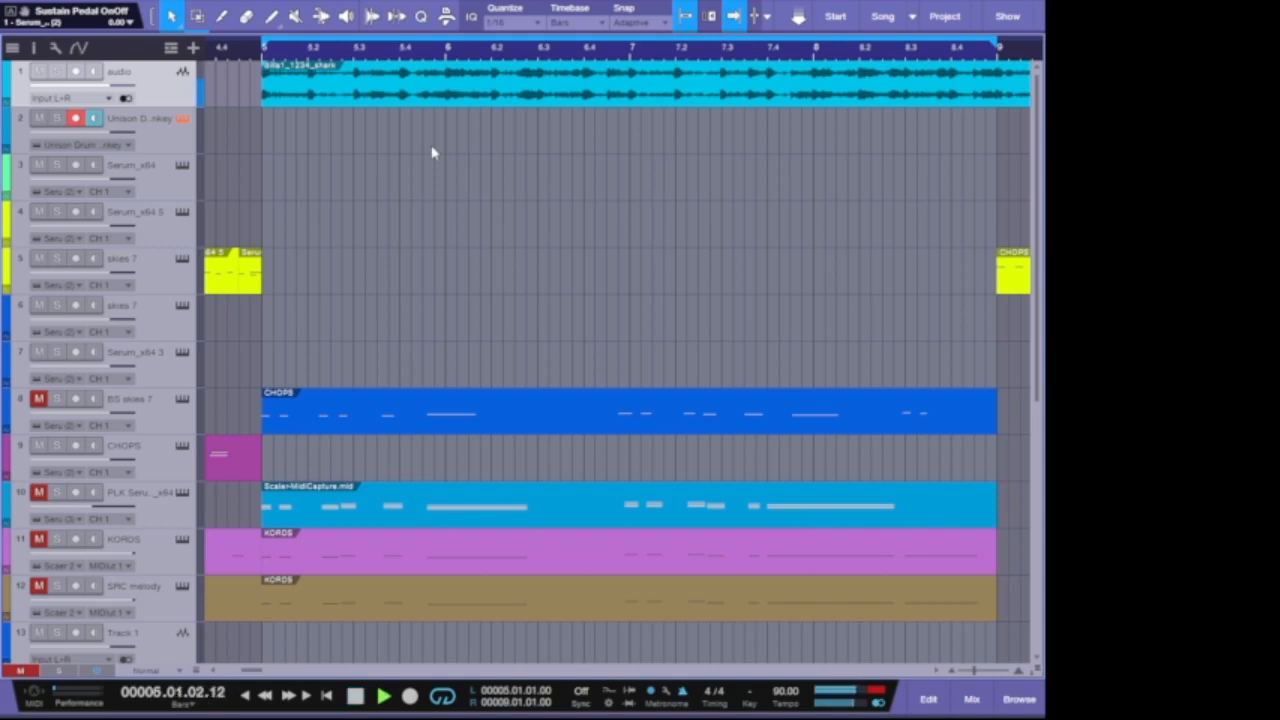
pyautogui.press('space')
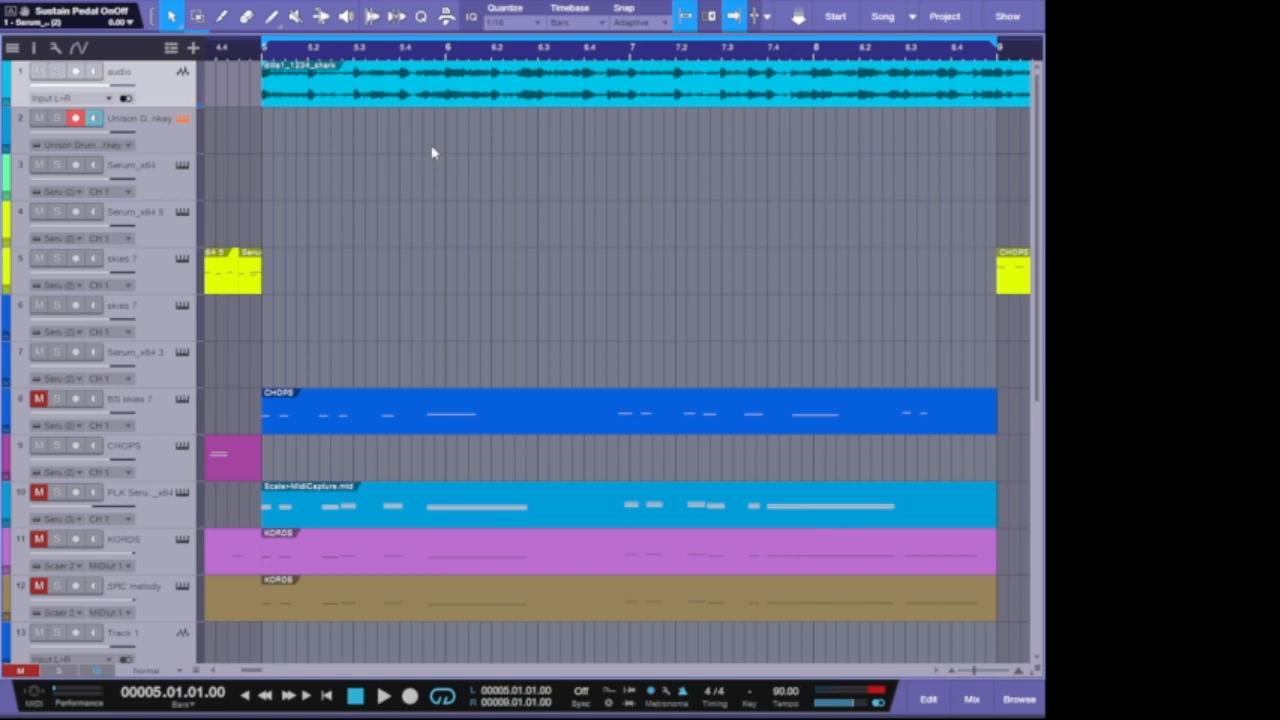
pyautogui.press('space')
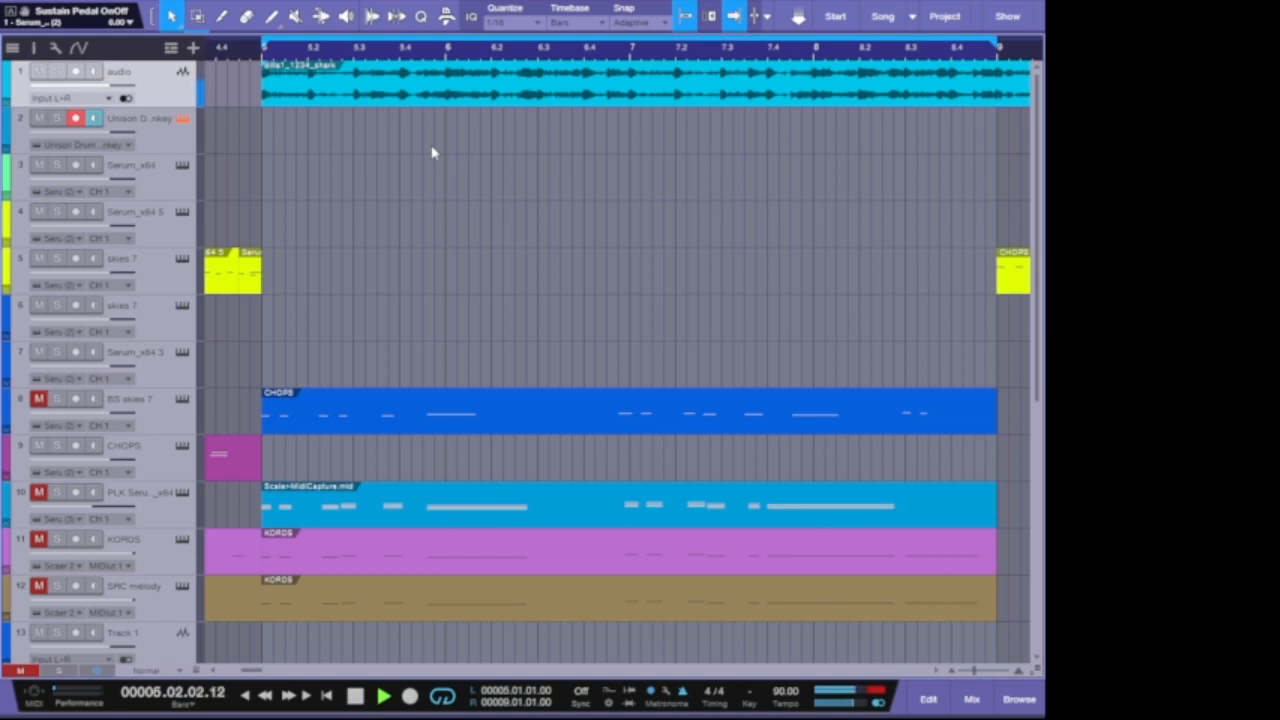
pyautogui.press('space')
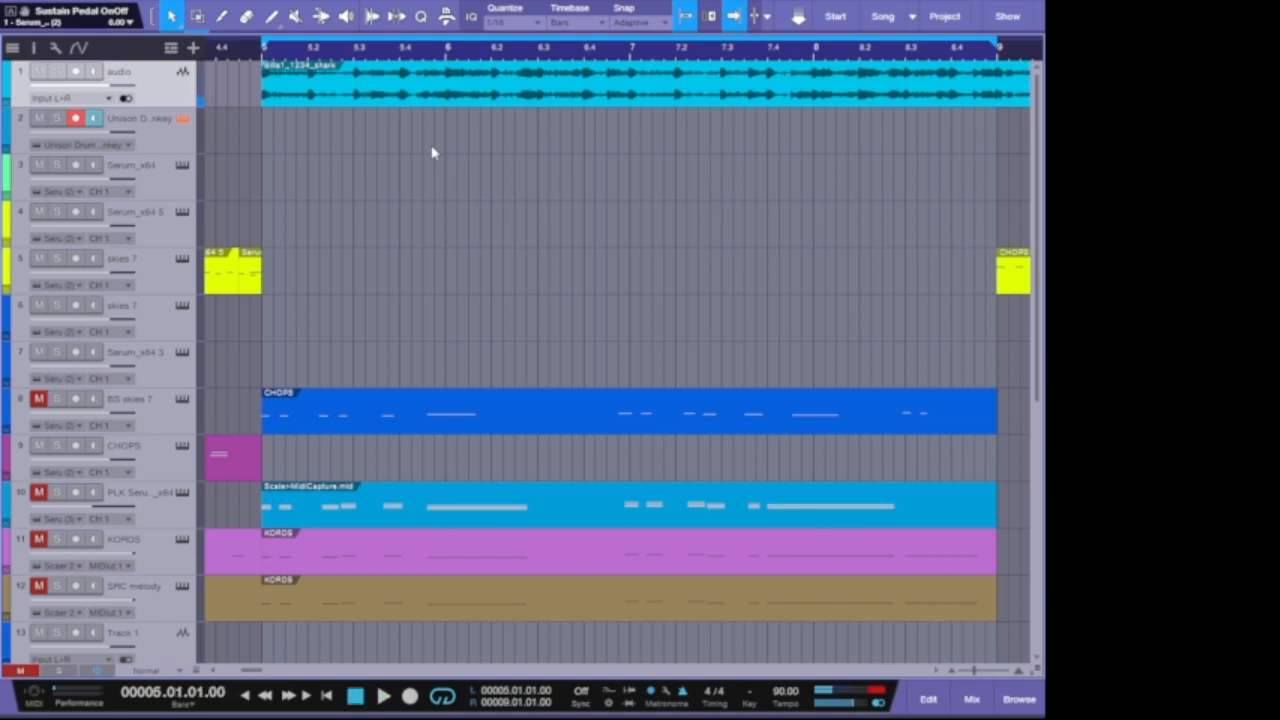
pyautogui.press('space')
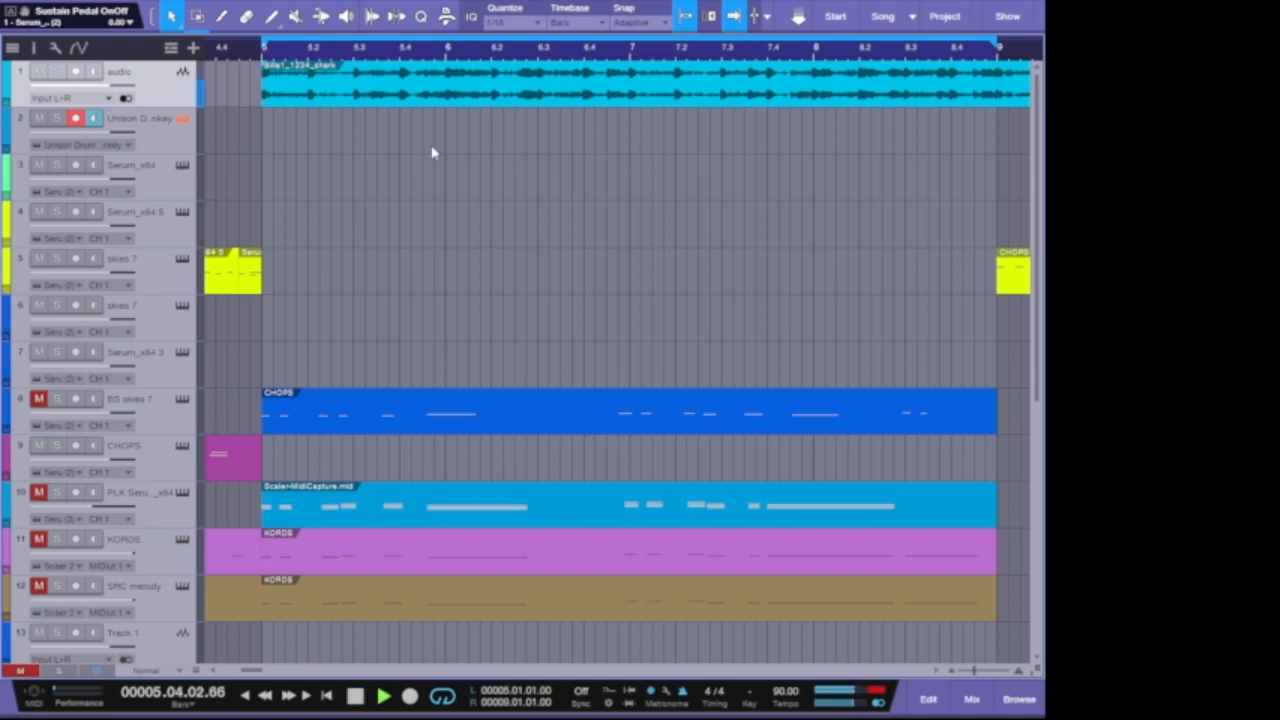
pyautogui.press('space')
pyautogui.press('KP_0')
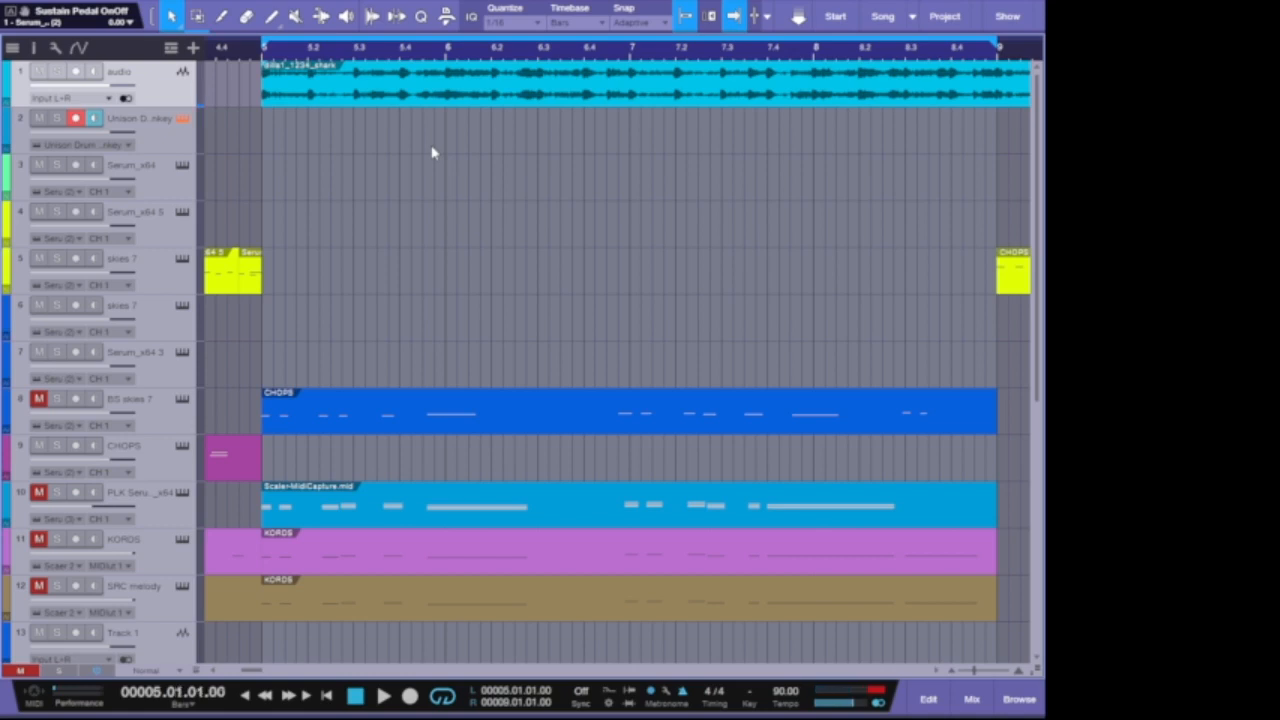
pyautogui.press('space')
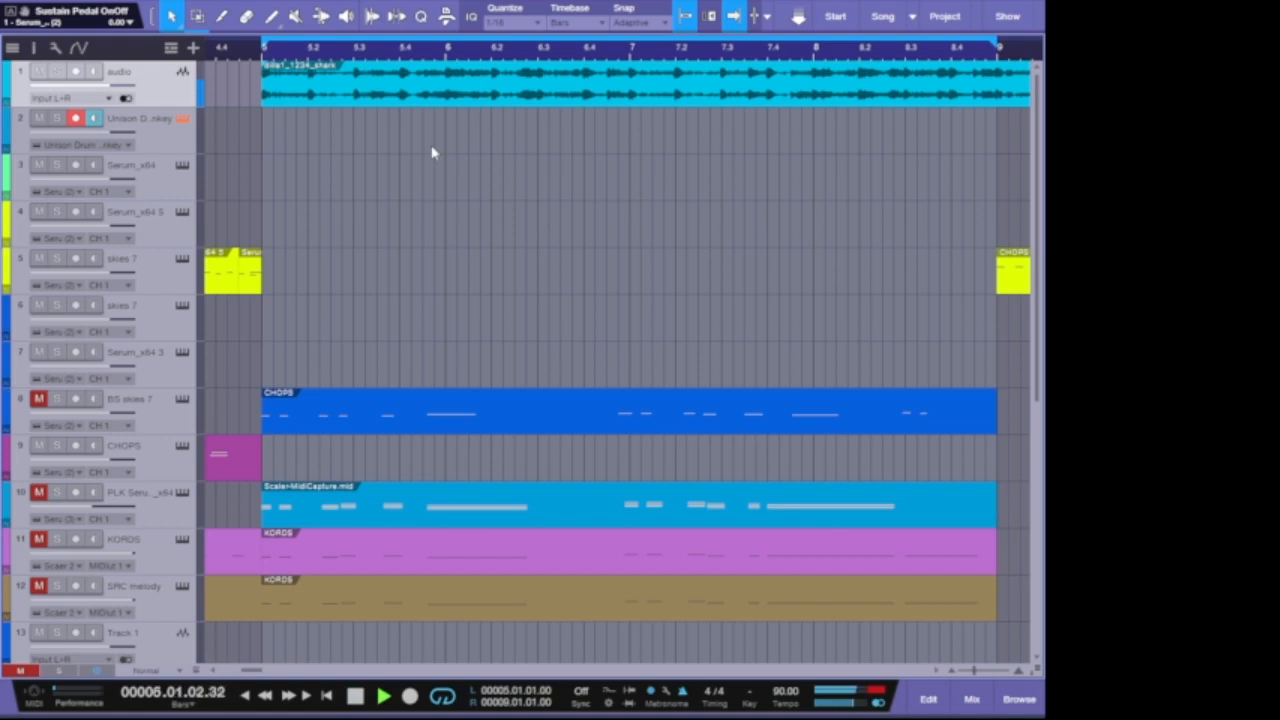
pyautogui.press('space')
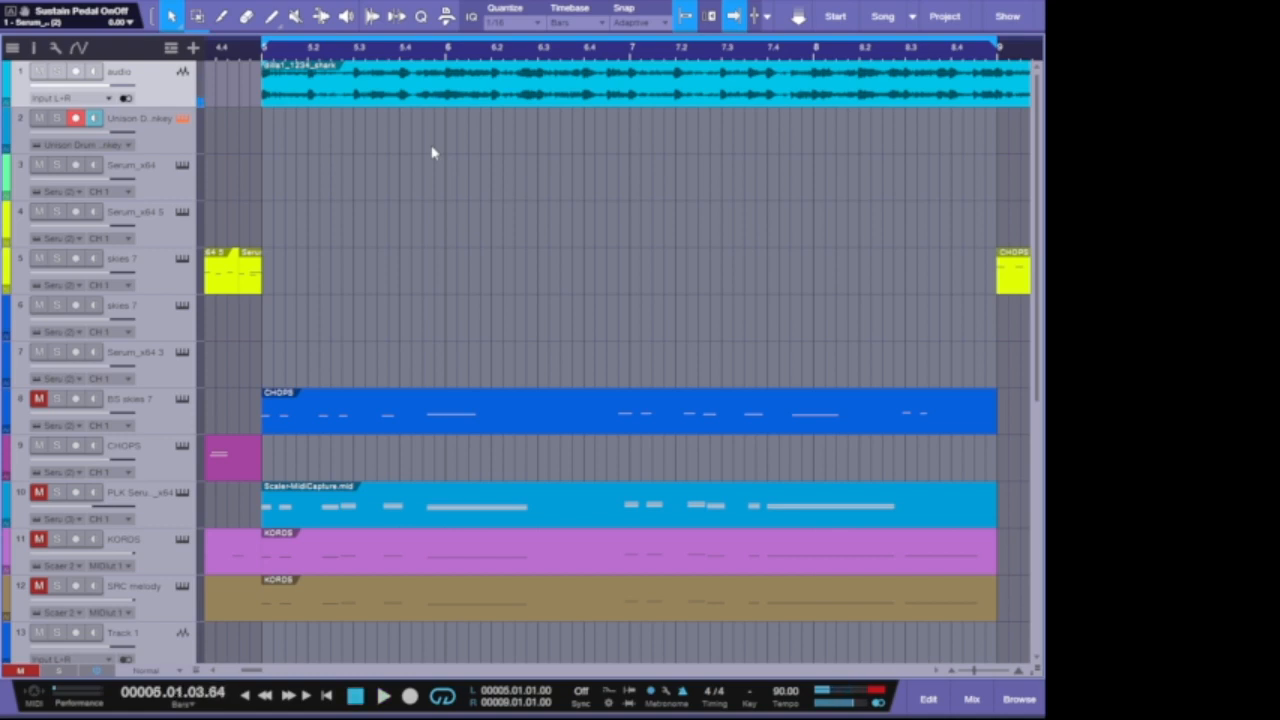
pyautogui.press(',')
pyautogui.press('space')
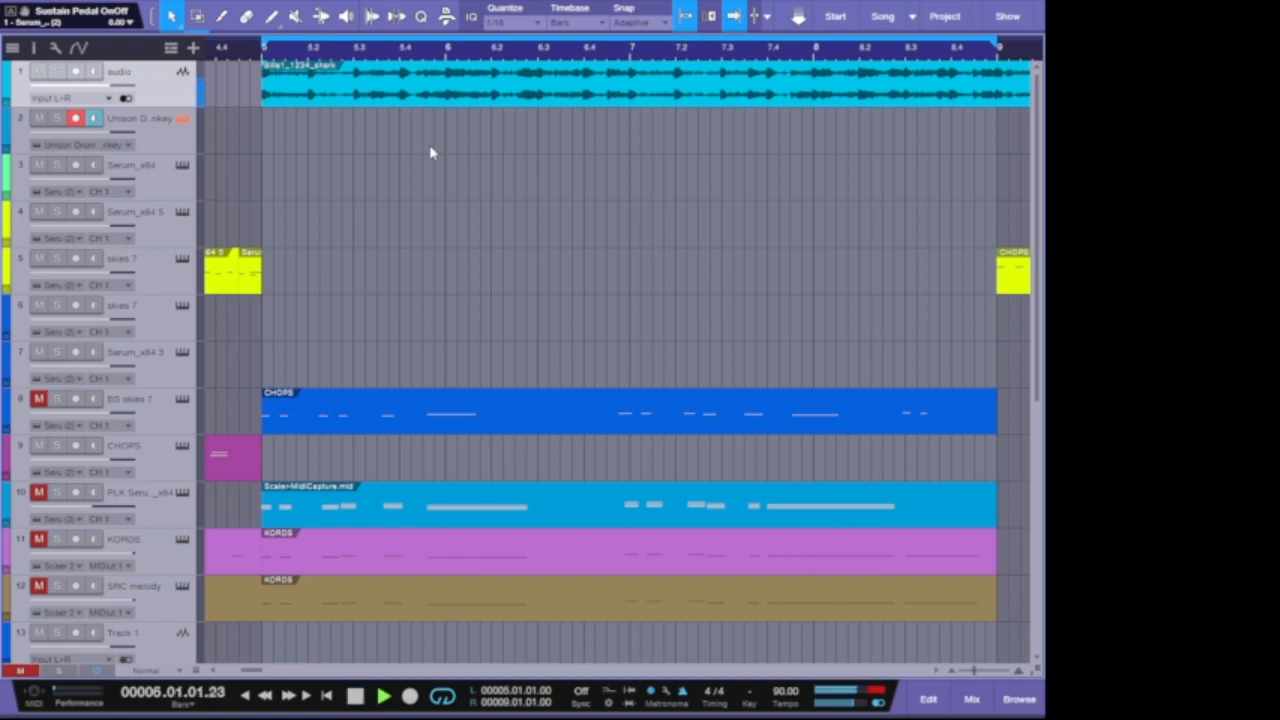
pyautogui.press('space')
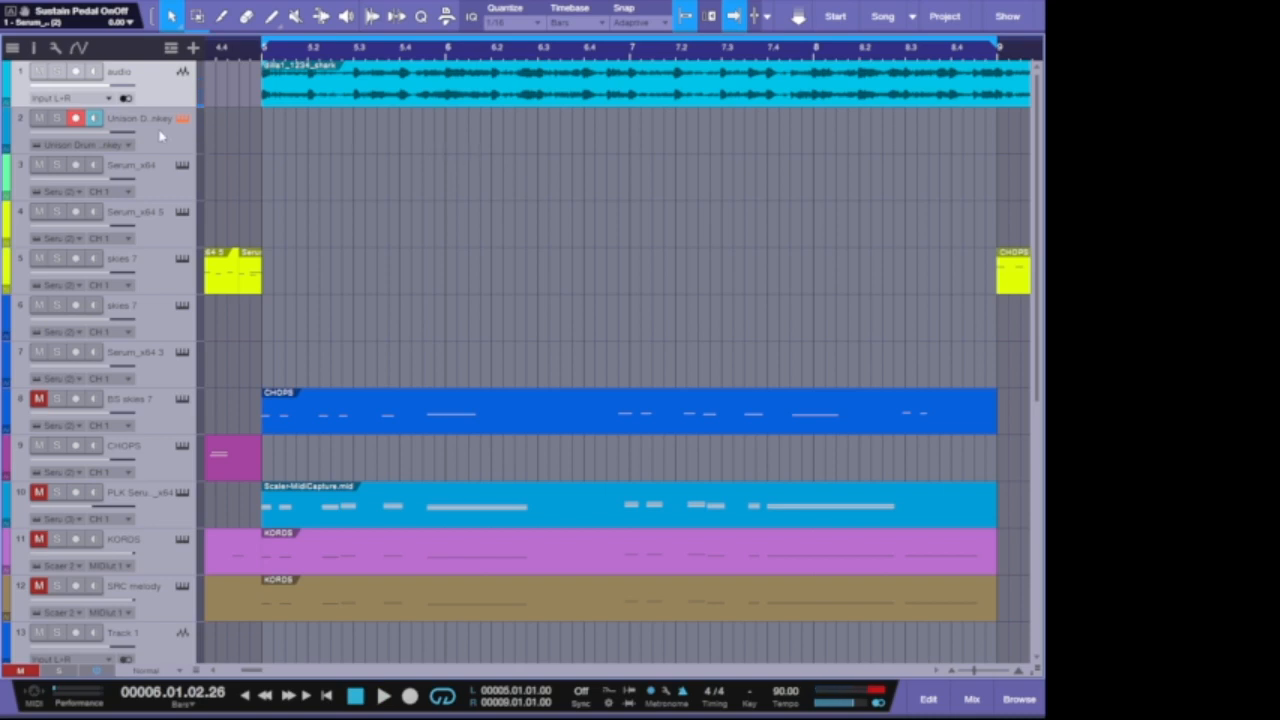
# Mute the audio track, unmute the BS skies 7 track, and play its CHOPS clip from the loop start
pyautogui.click(38, 71)
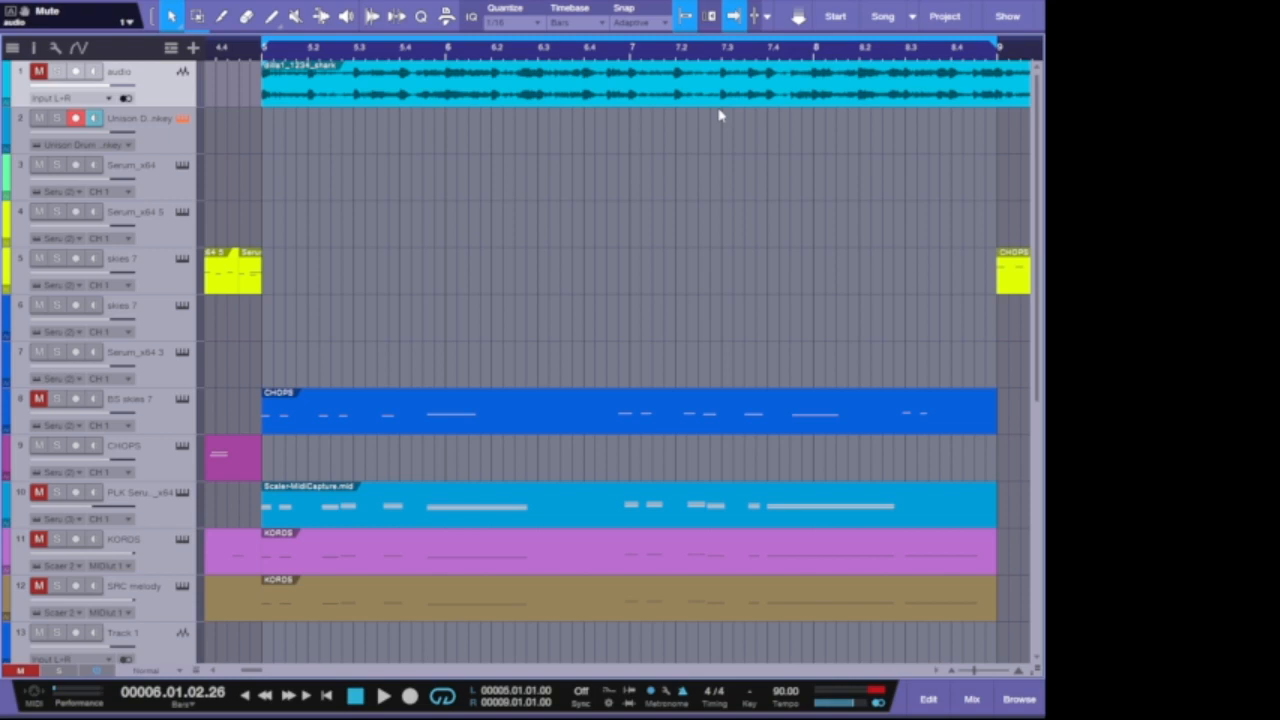
pyautogui.click(39, 399)
pyautogui.press('KP_1')
pyautogui.press('space')
pyautogui.press('space')
# Copy the CHOPS clip from BS skies 7 to the yellow skies 7 track at bar 5 and raise the copy's notes two octaves
pyautogui.click(364, 408)
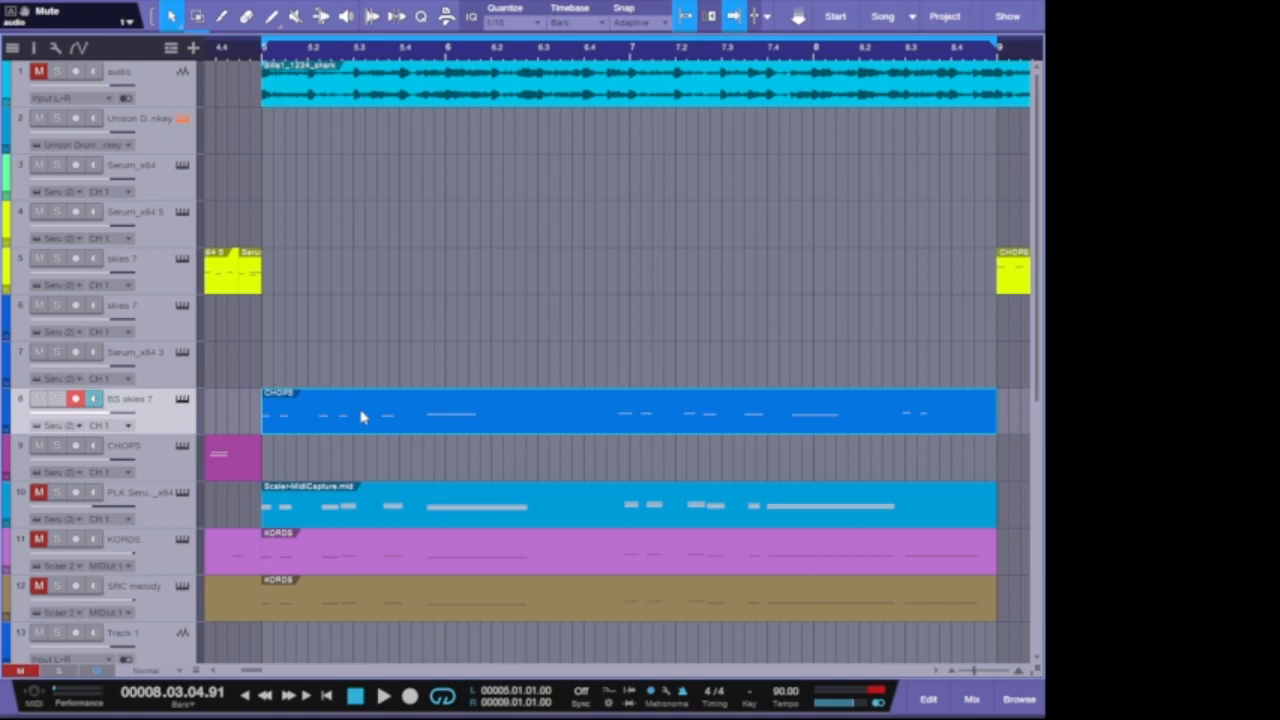
pyautogui.moveTo(355, 417); pyautogui.dragTo(360, 286)
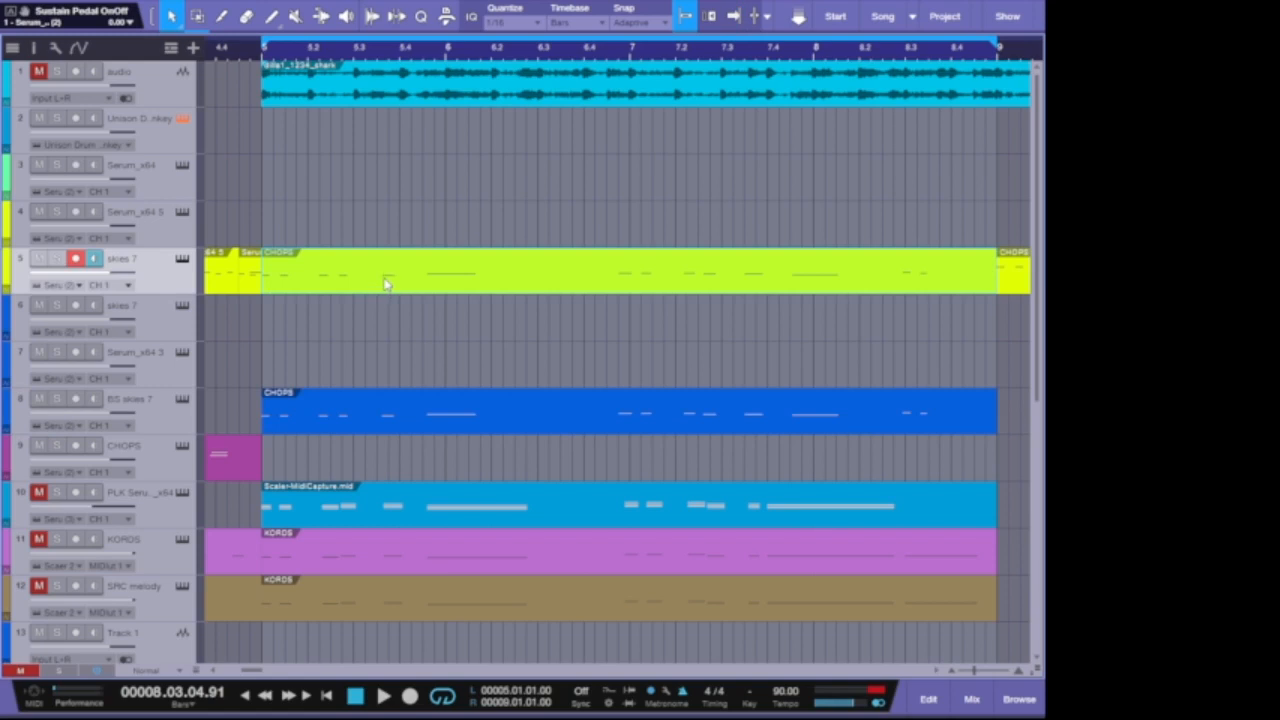
pyautogui.doubleClick(396, 278)
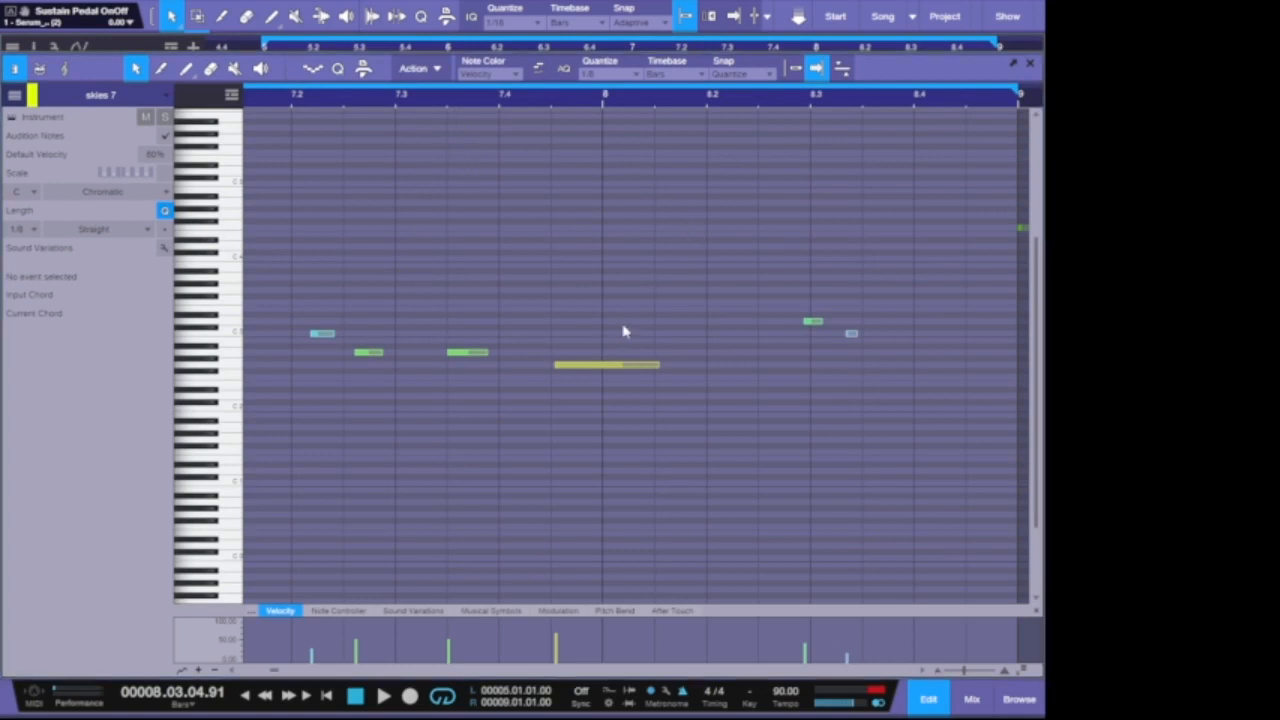
pyautogui.scroll(-3, 557, 446)
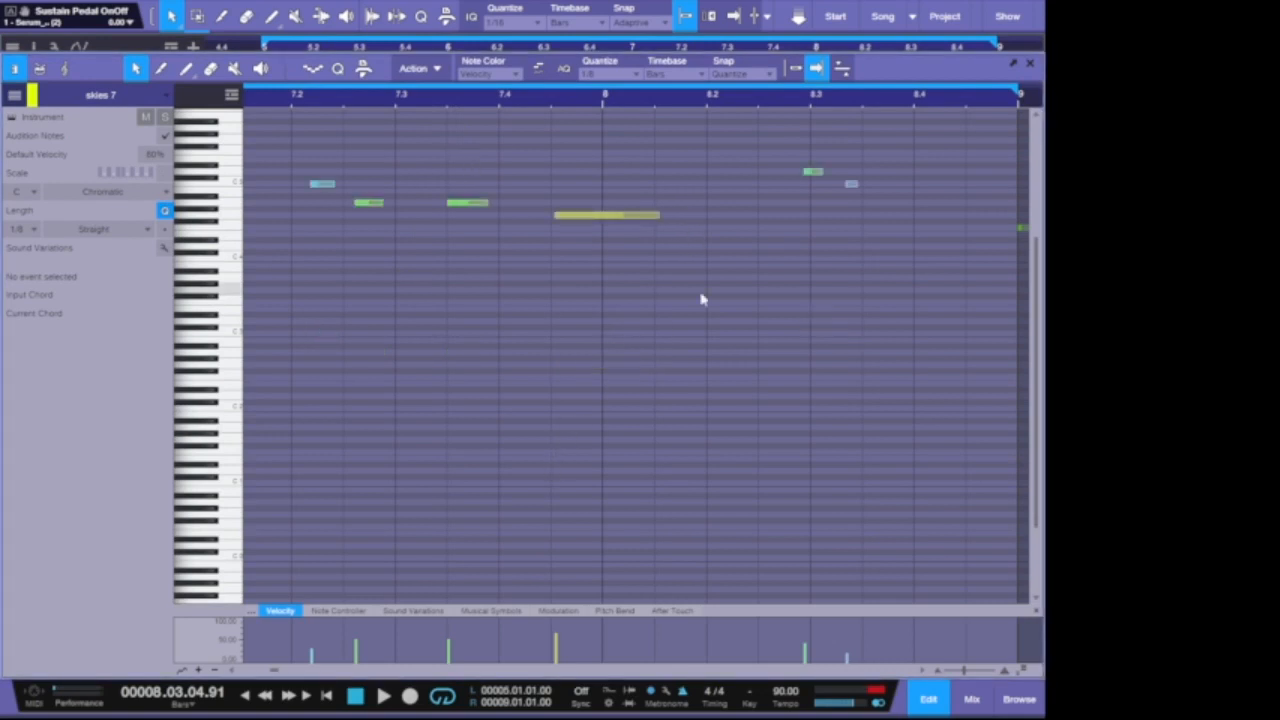
pyautogui.click(1030, 63)
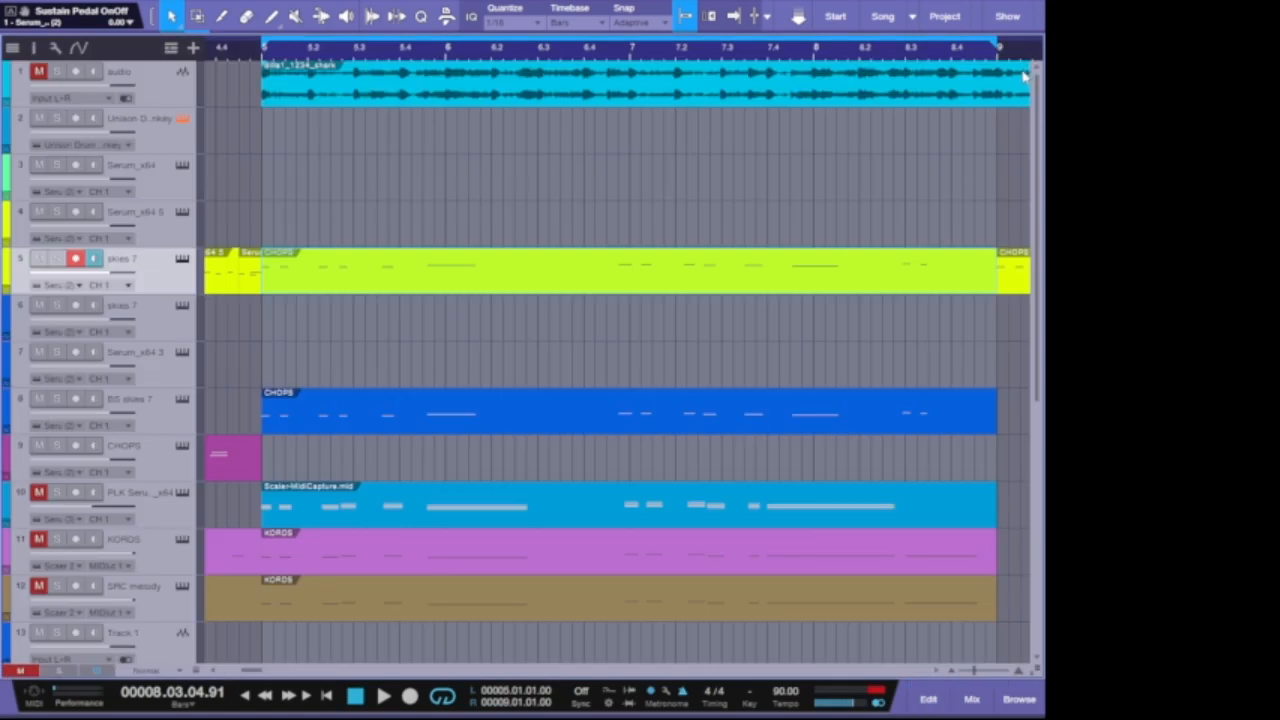
pyautogui.press('space')
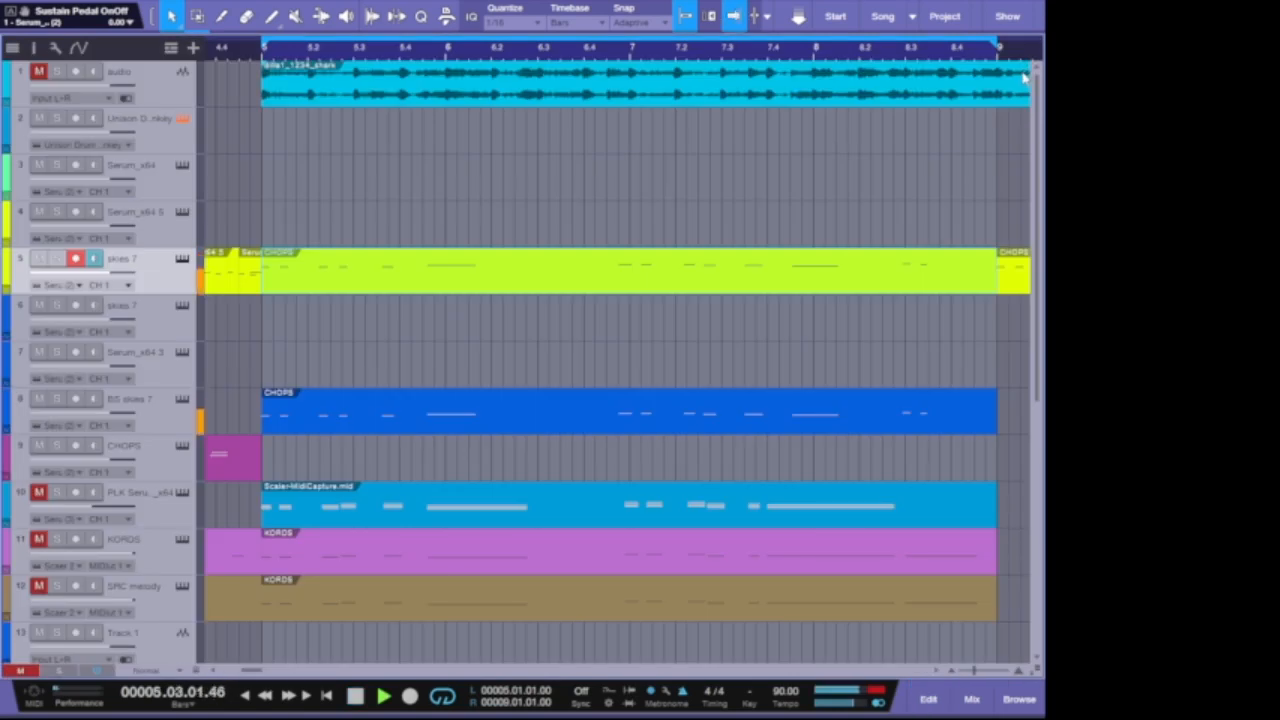
pyautogui.press('space')
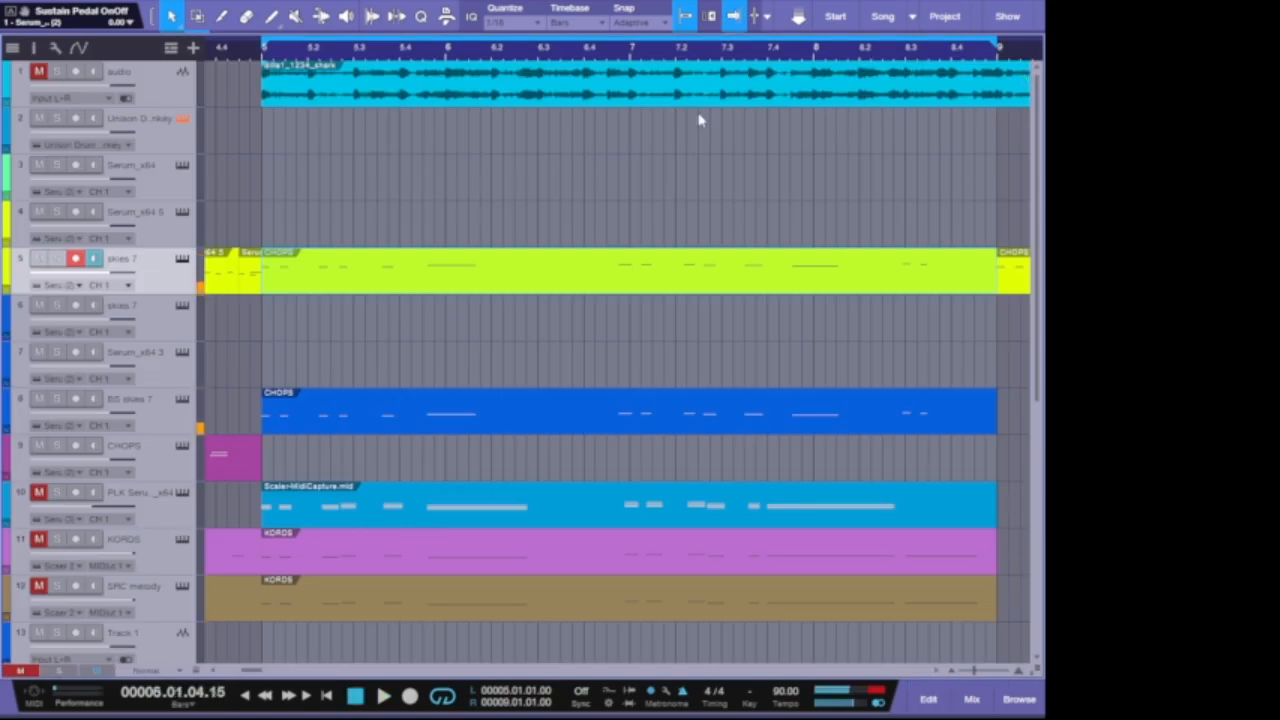
# Copy the CHOPS clip from the yellow skies 7 track to the blue skies 7 track and open the copy for note editing
pyautogui.moveTo(383, 279); pyautogui.dragTo(378, 316)
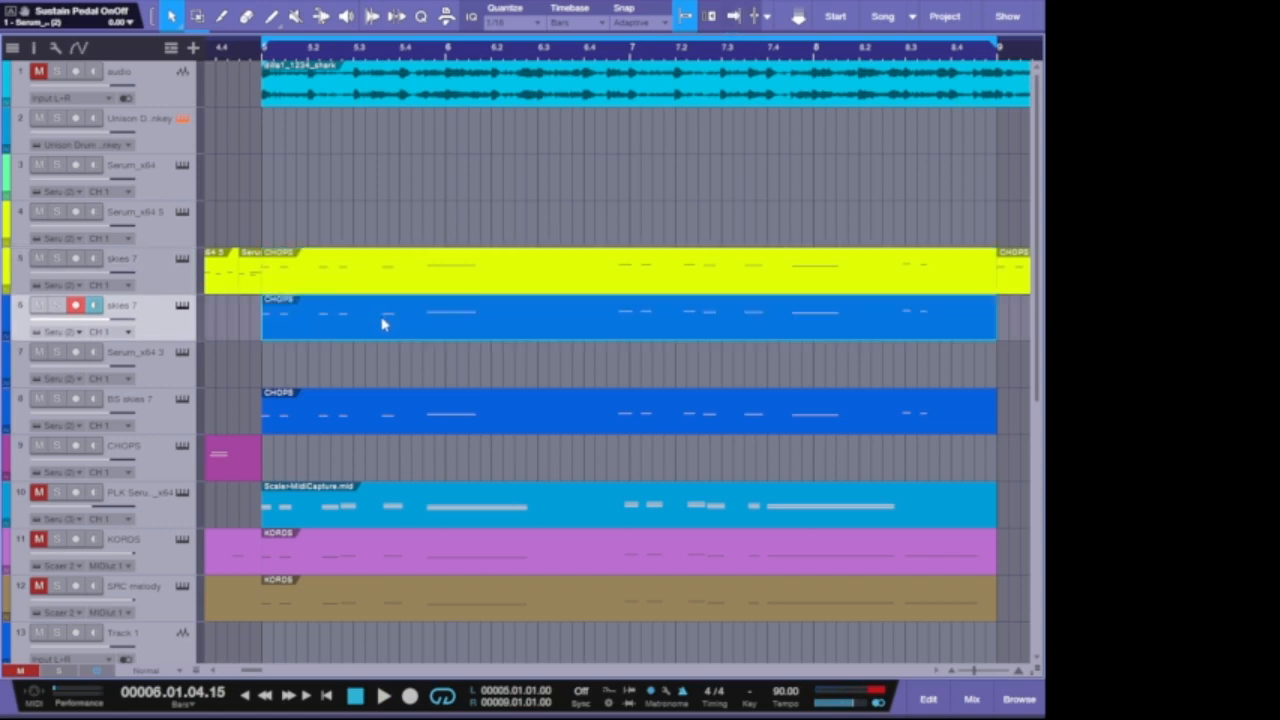
pyautogui.doubleClick(381, 323)
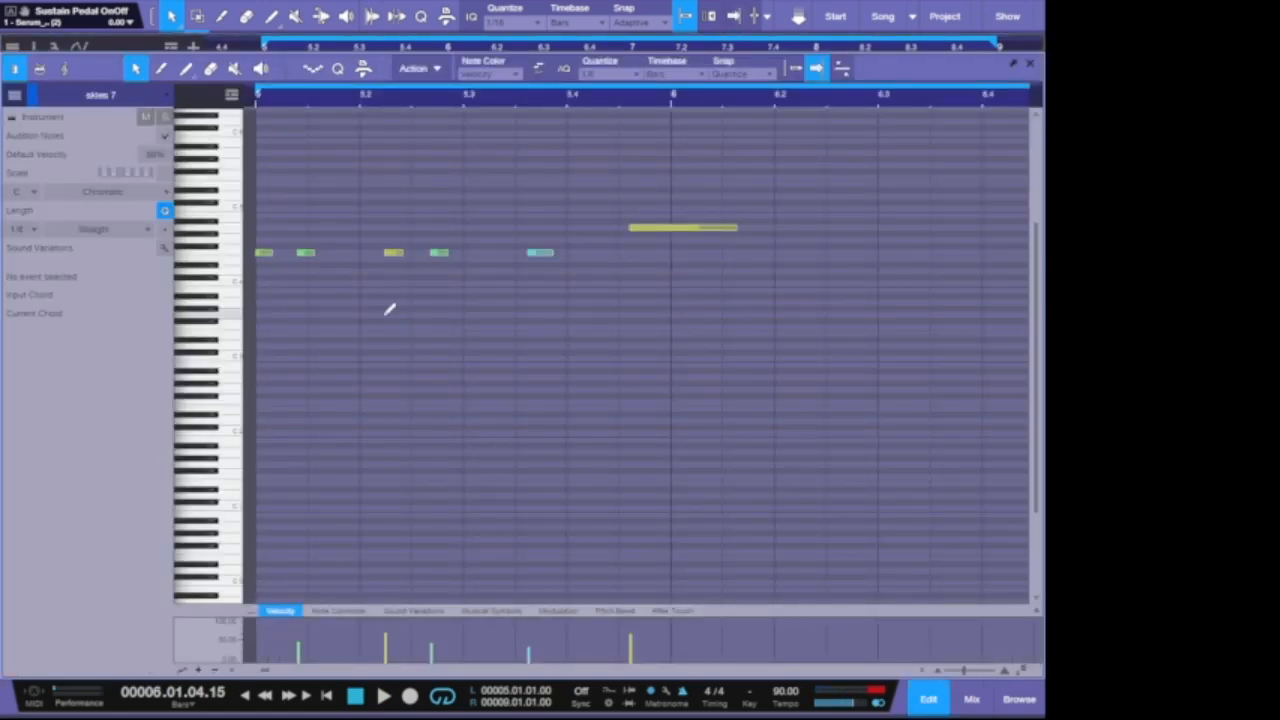
# Set the note editor's quantize to 1/16 and try to shift all notes of the copied CHOPS clip slightly later
pyautogui.hotkey('ctrl', 'a')
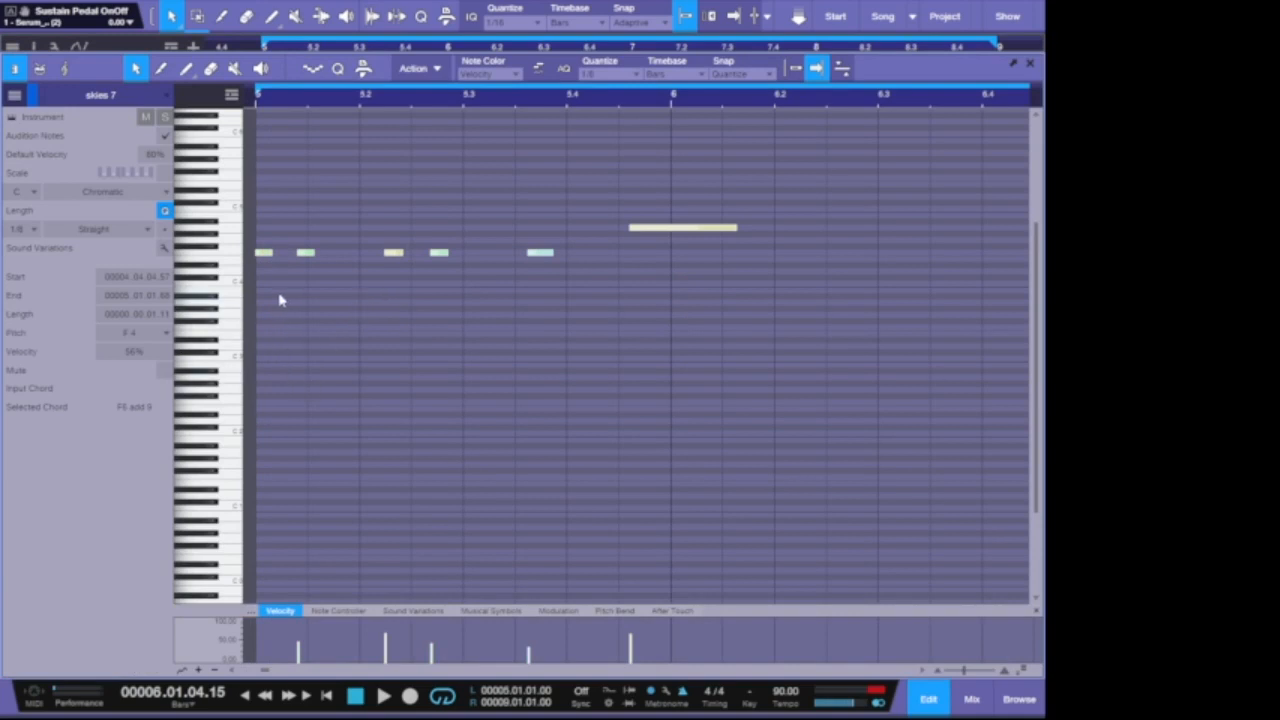
pyautogui.click(632, 79)
pyautogui.click(757, 104)
pyautogui.moveTo(280, 263); pyautogui.dragTo(298, 263)
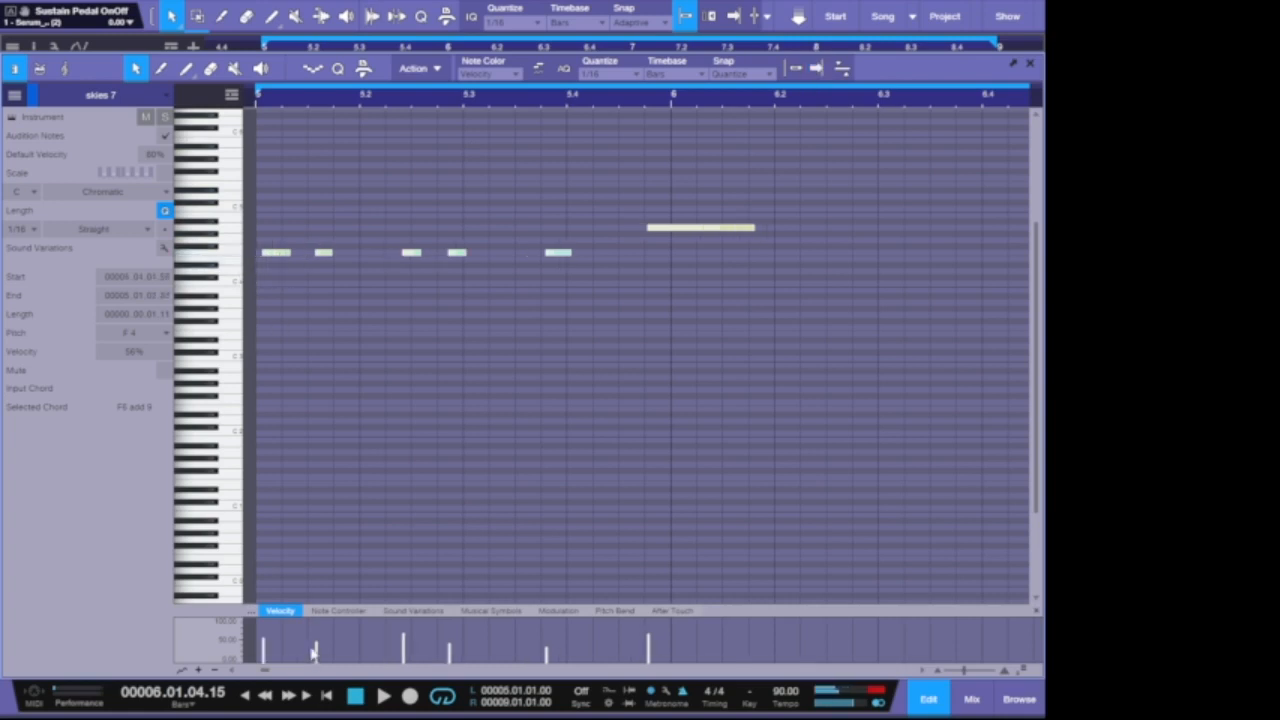
pyautogui.hotkey('ctrl', 'z')
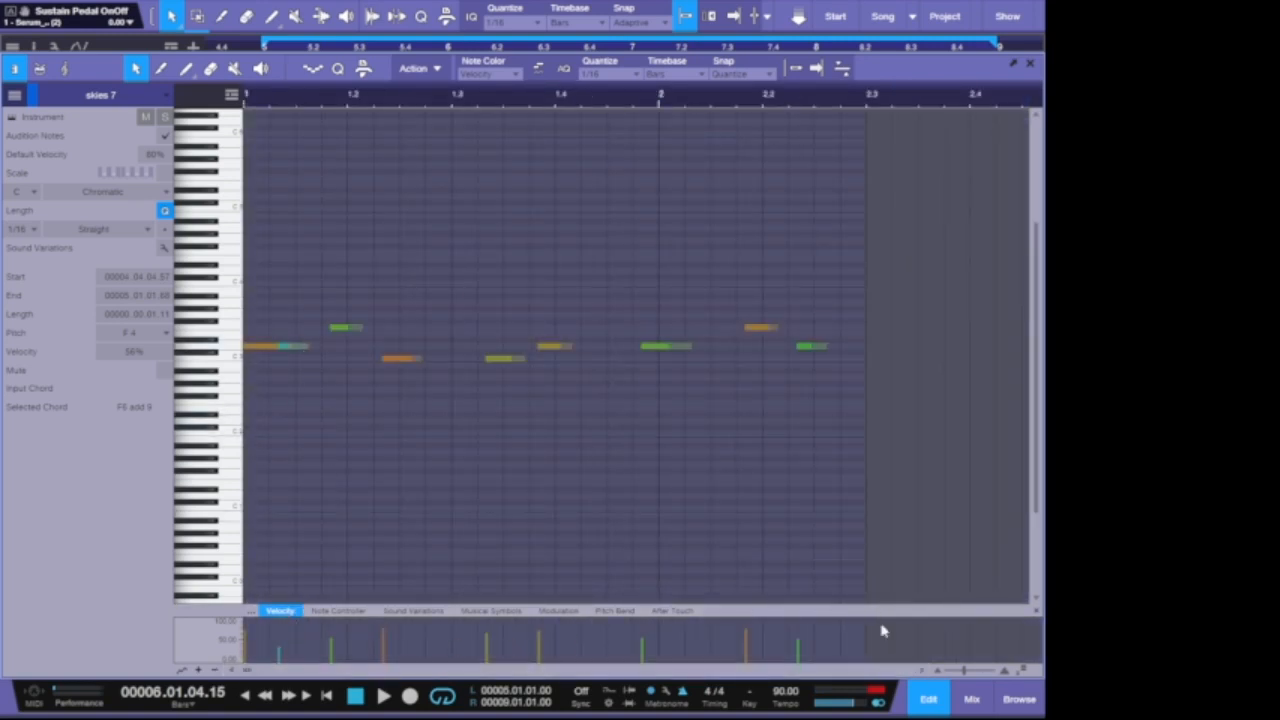
# Shift all notes in the blue skies 7 track's clip at bar 1 later by just under a sixteenth note
pyautogui.click(263, 334)
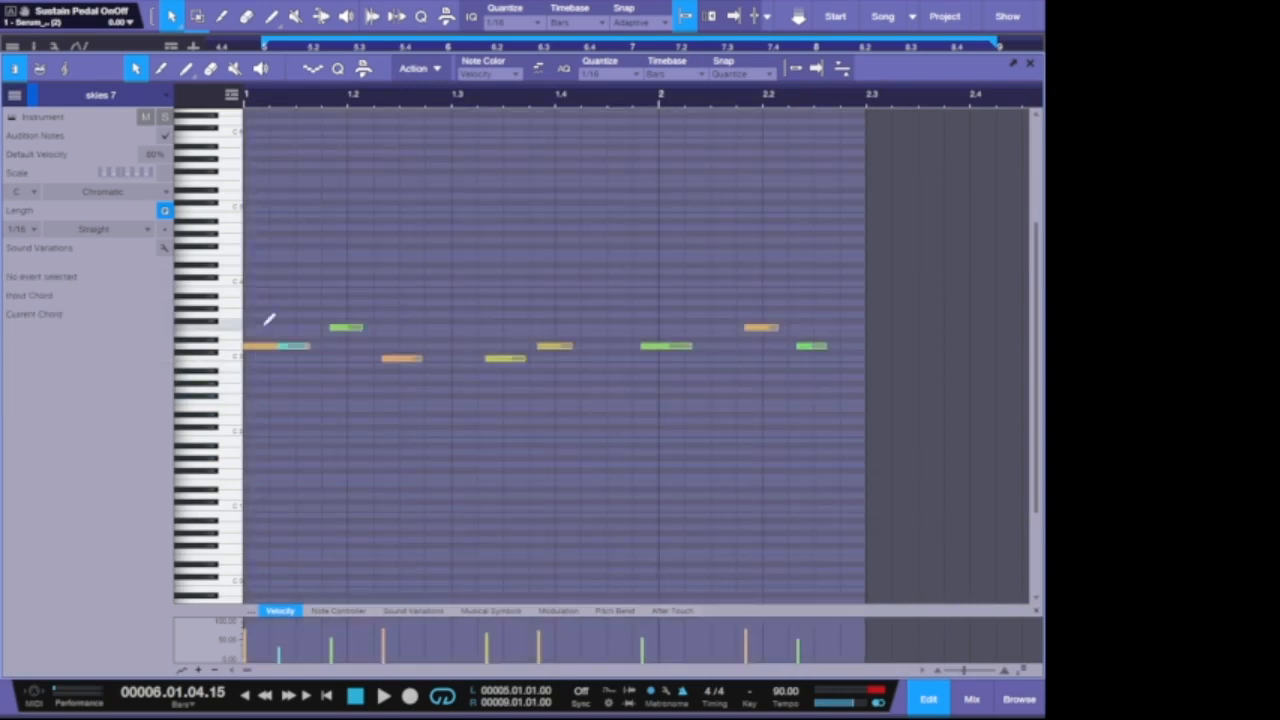
pyautogui.hotkey('ctrl', 'a')
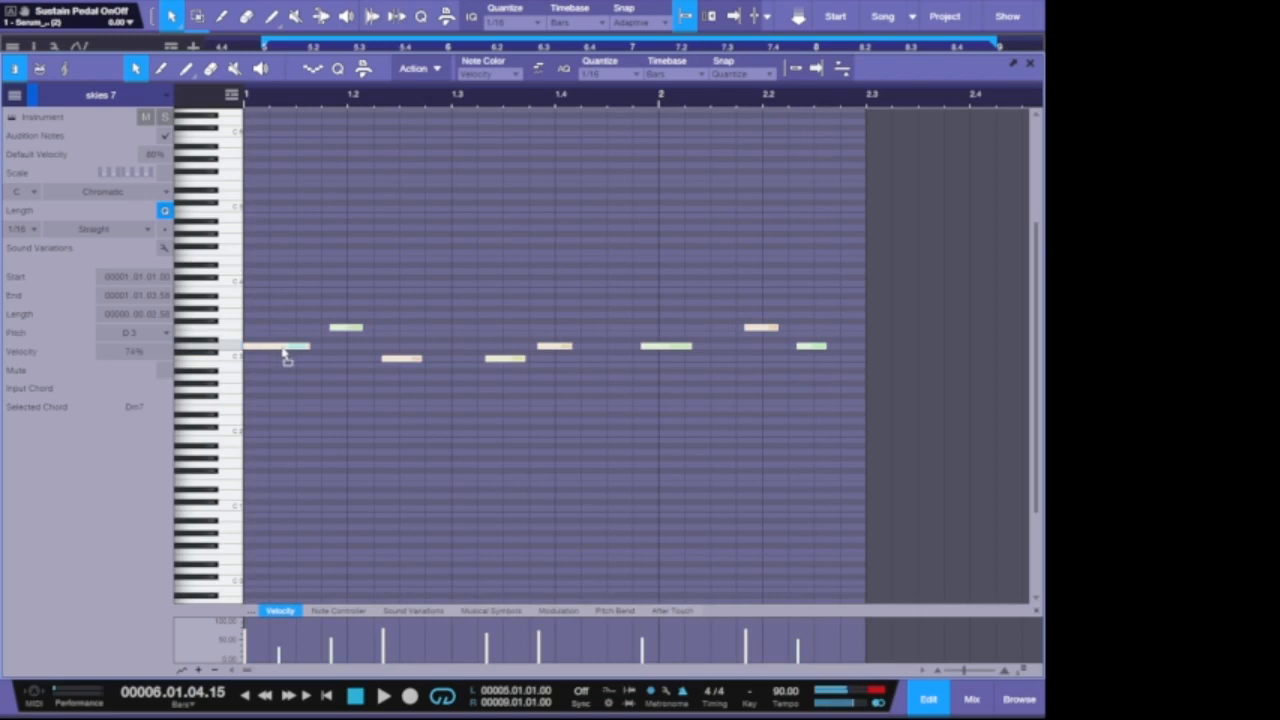
pyautogui.moveTo(283, 349); pyautogui.dragTo(305, 349)
# Play the layered CHOPS clips from the loop start, close the note editor, and resume playback in the arrangement
pyautogui.press('KP_1')
pyautogui.press('f')
pyautogui.press('space')
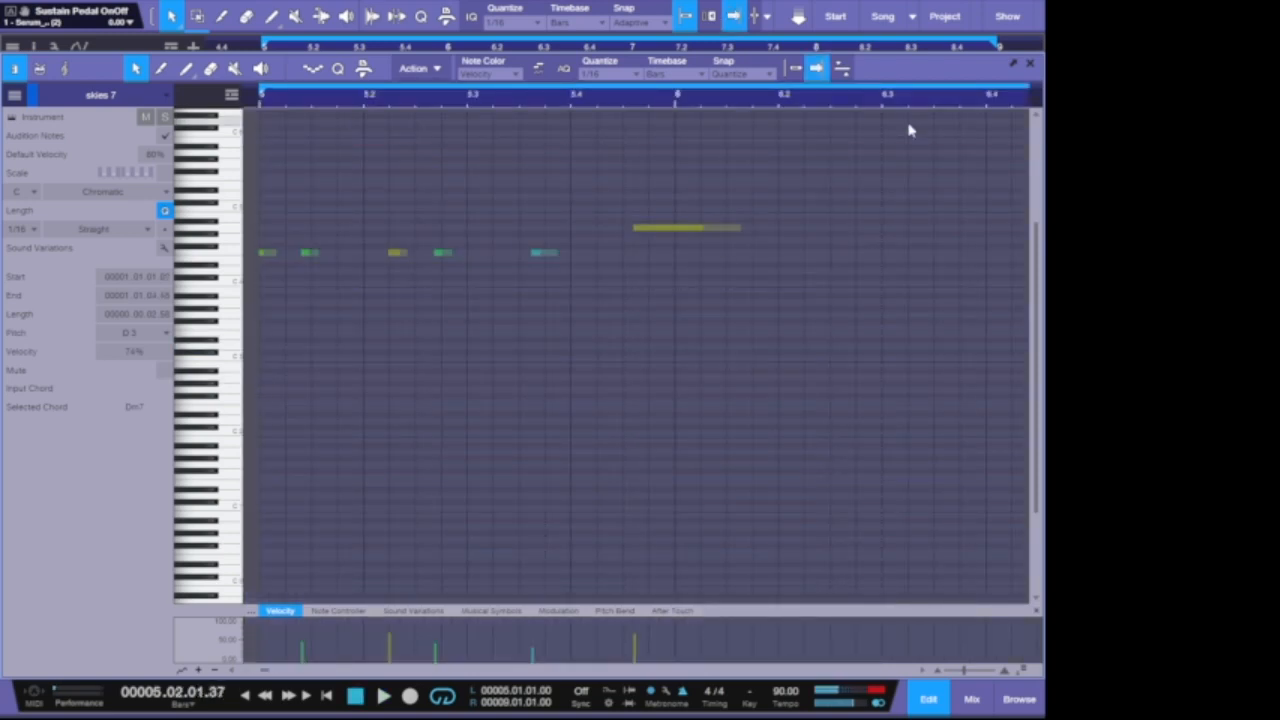
pyautogui.click(1030, 62)
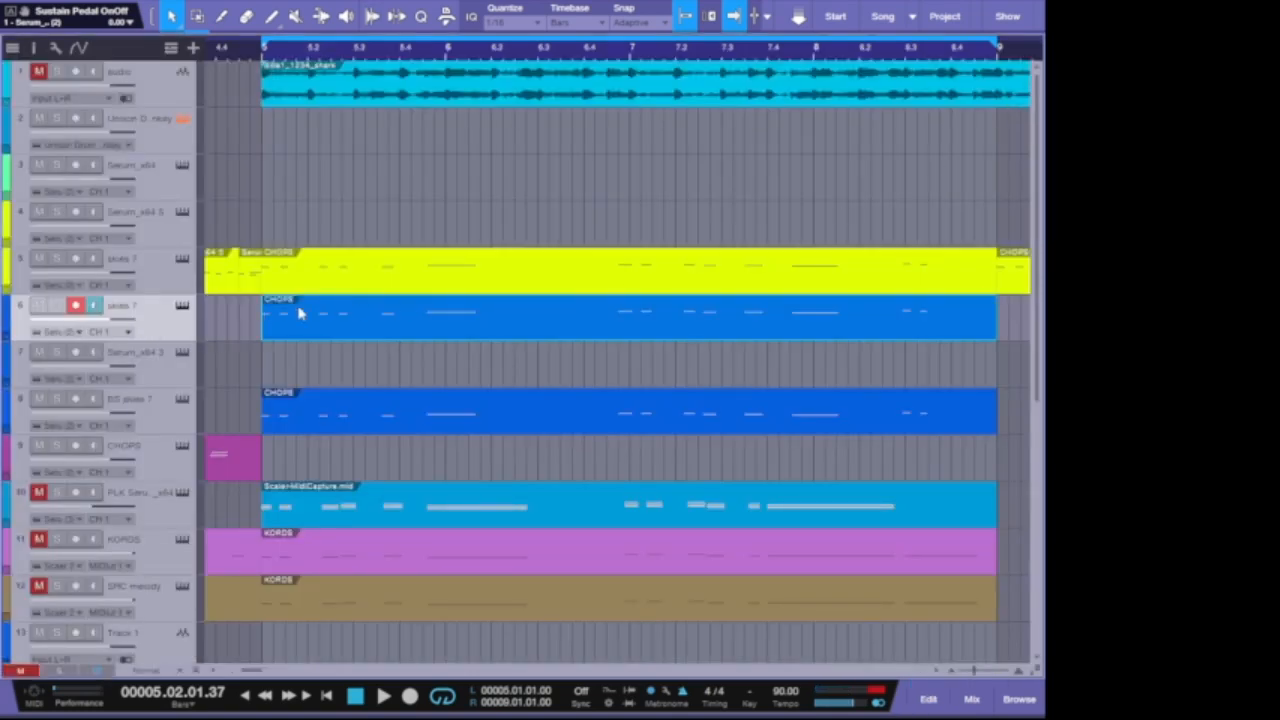
pyautogui.press('space')
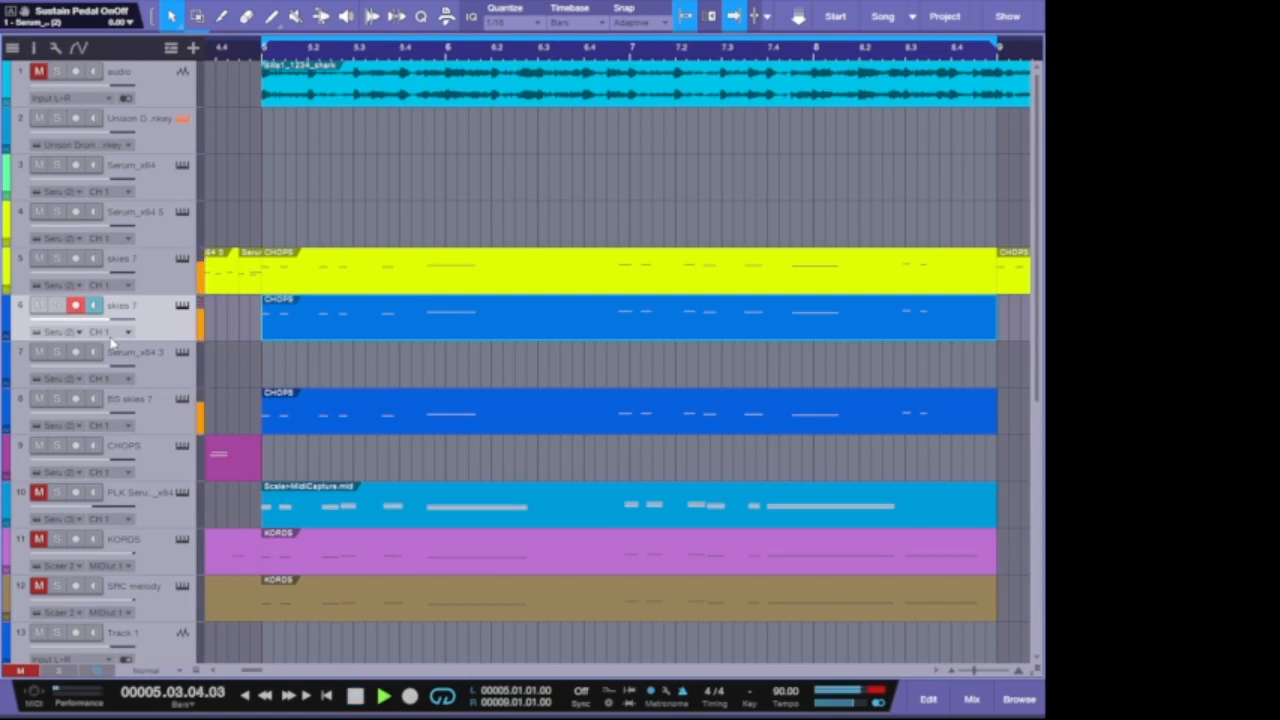
# Show the mixer, mute the BS skies 7 track, and play the start of the loop without it
pyautogui.press('F3')
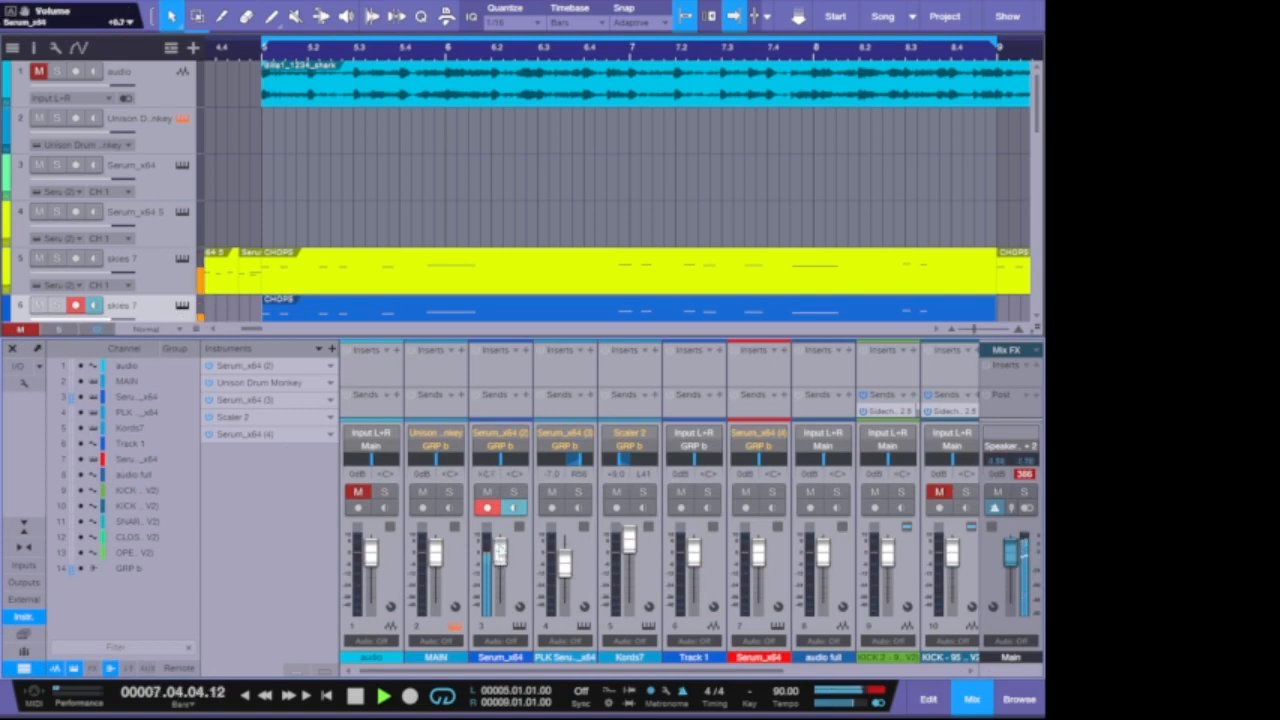
pyautogui.press('space')
pyautogui.scroll(-3, 428, 240)
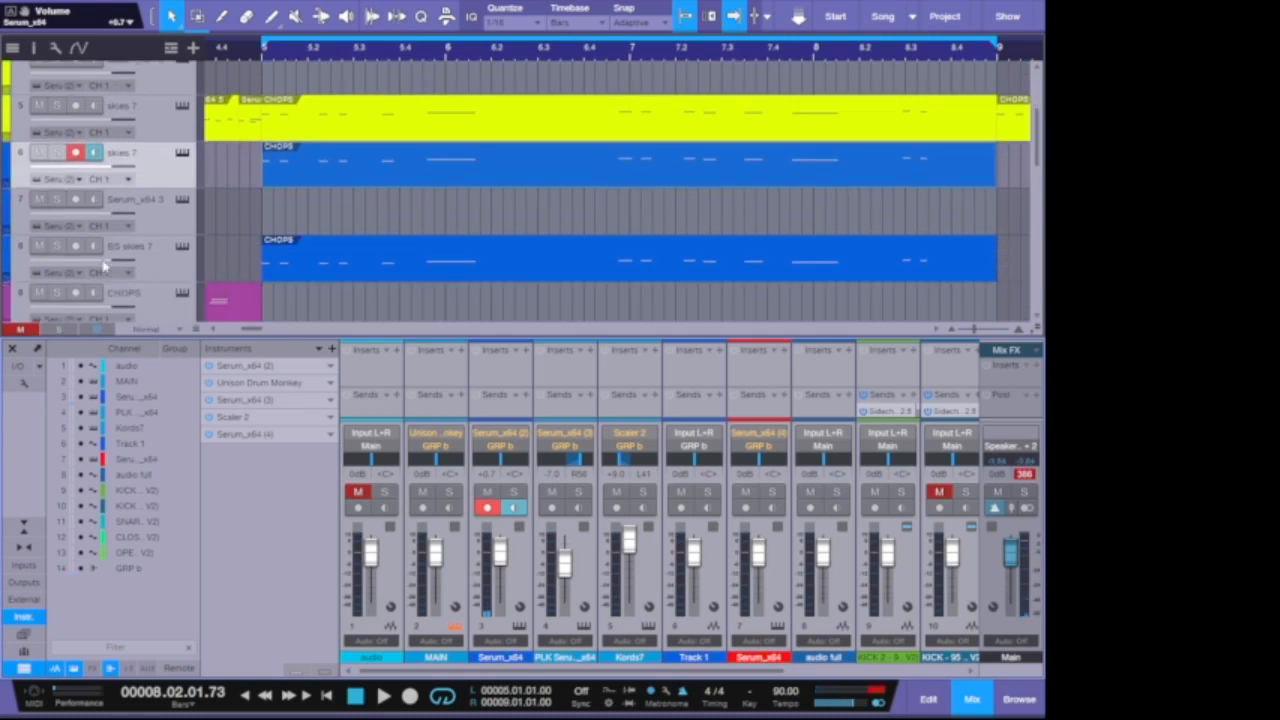
pyautogui.click(38, 246)
pyautogui.press('space')
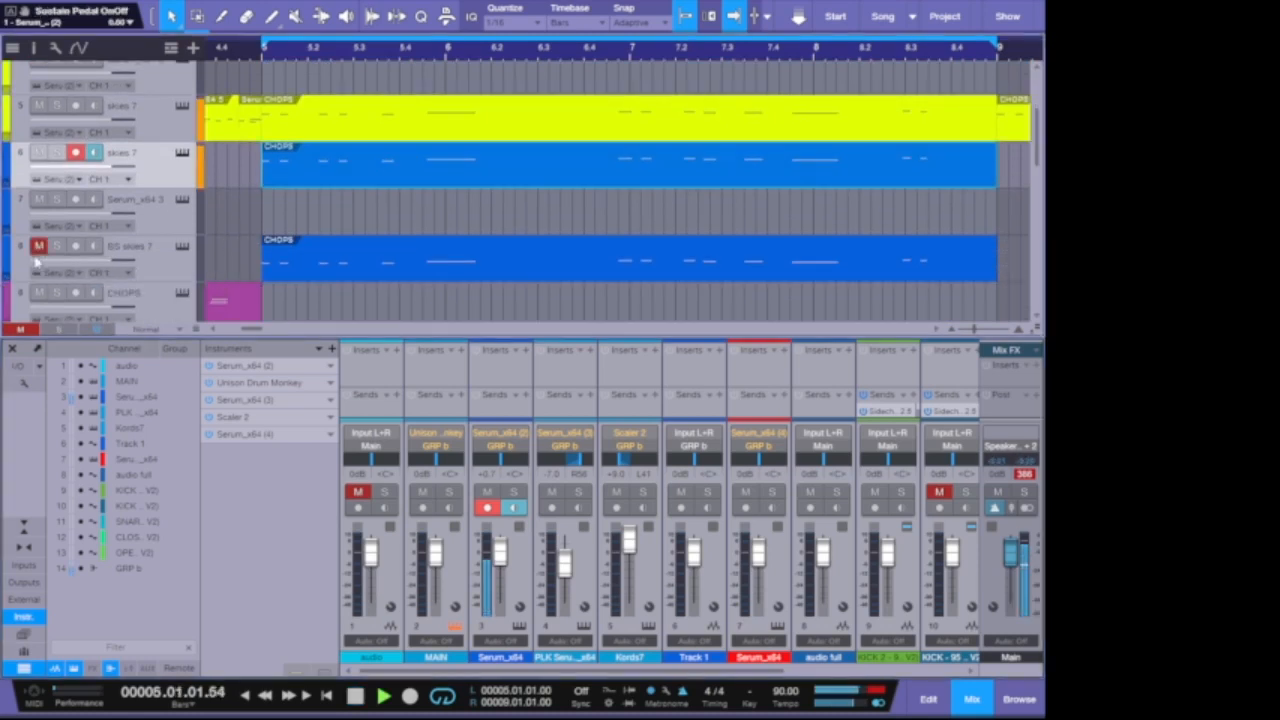
pyautogui.press('space')
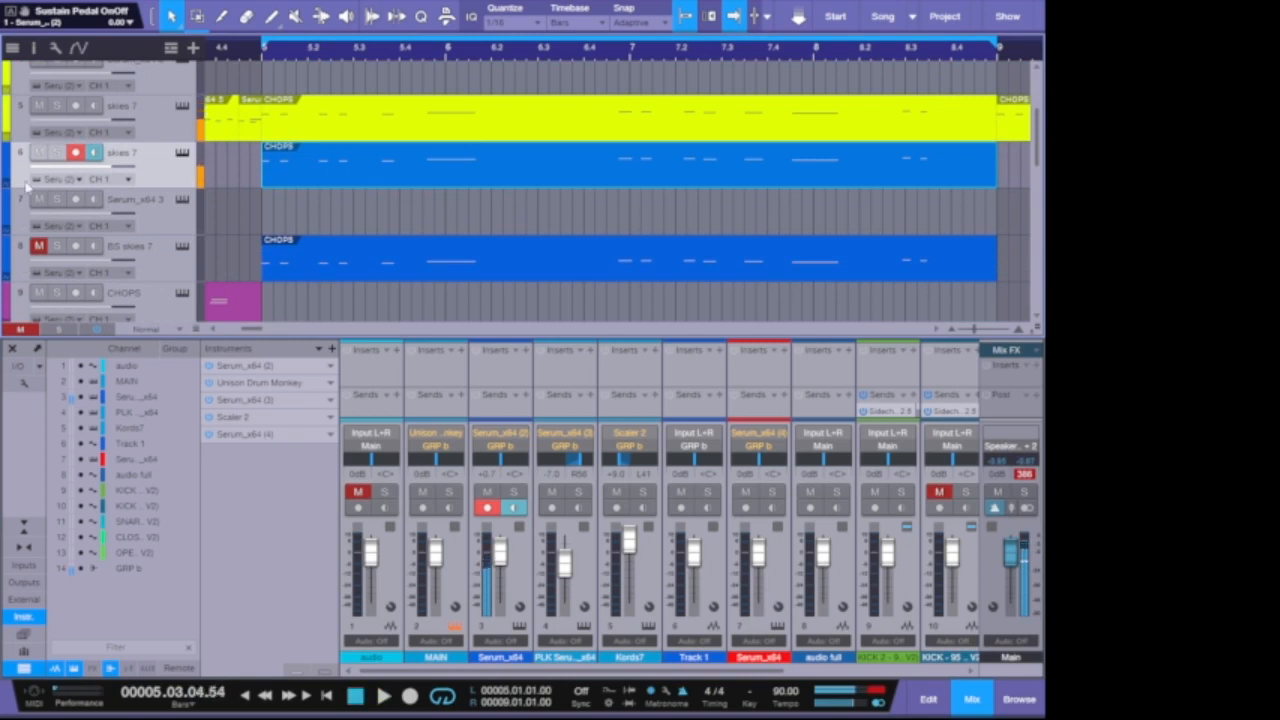
# Compare the loop's start with the blue skies 7 track muted and unmuted
pyautogui.click(38, 152)
pyautogui.press('space')
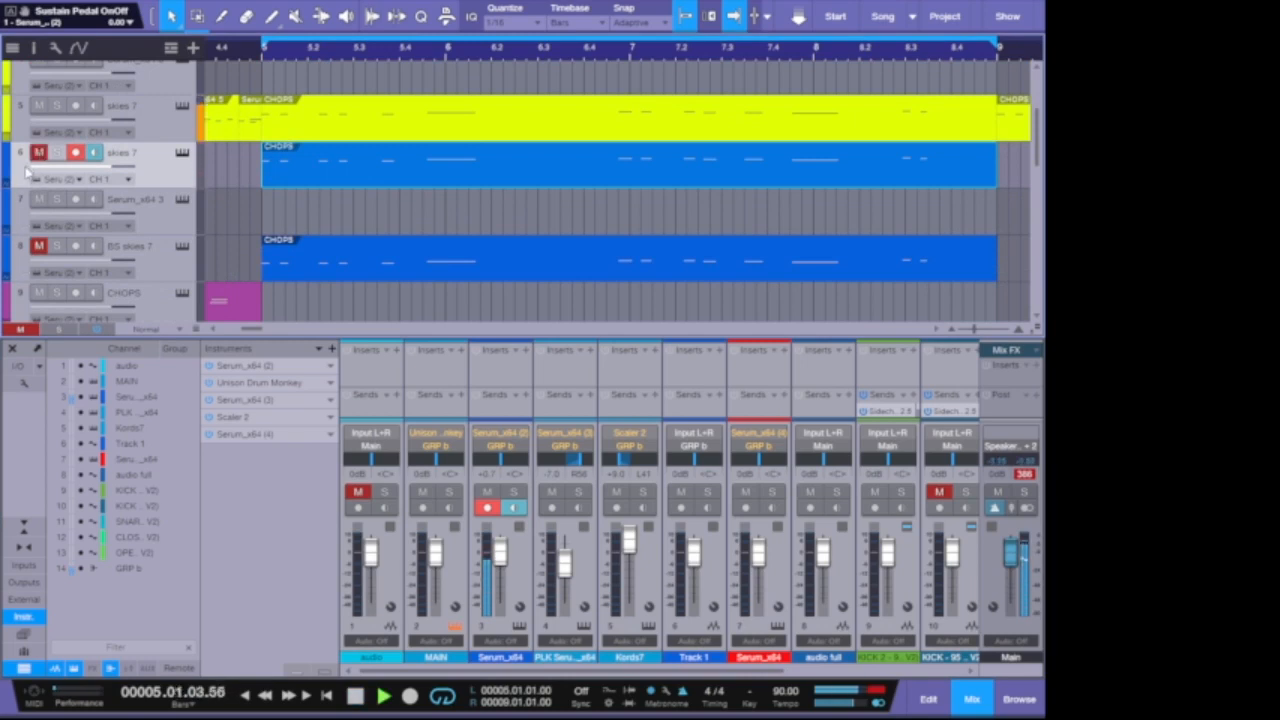
pyautogui.press('space')
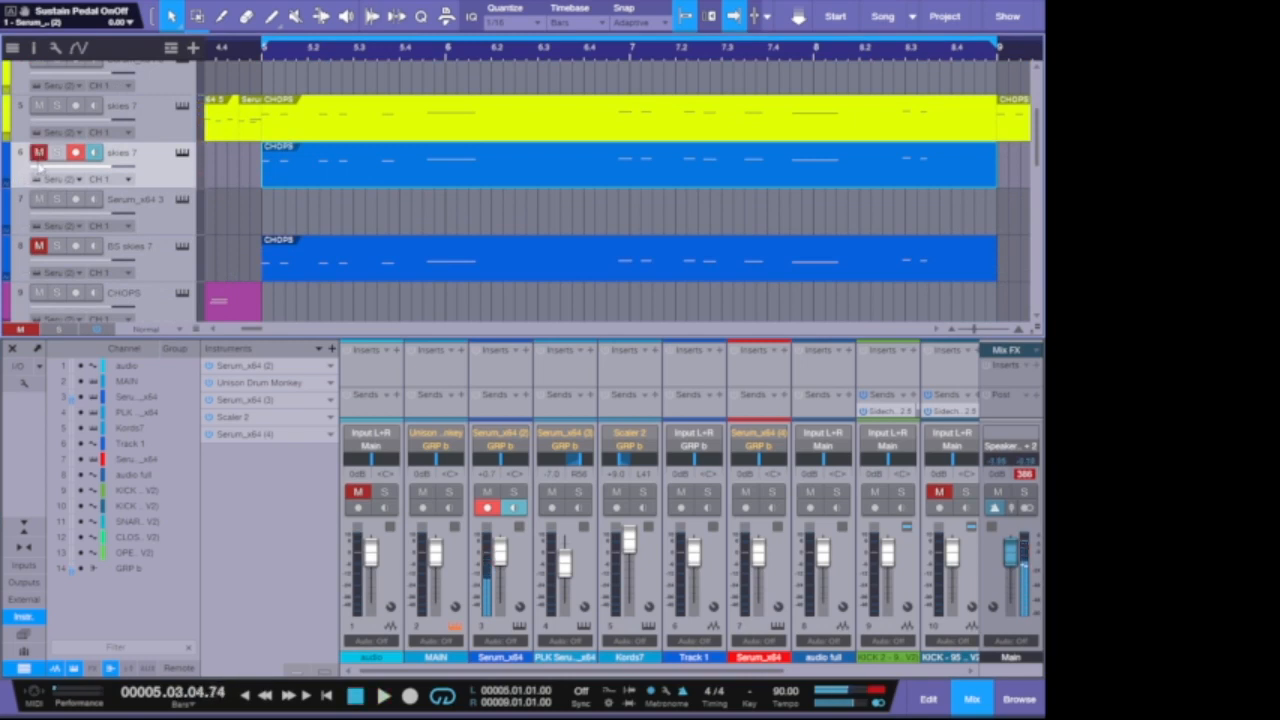
pyautogui.click(38, 152)
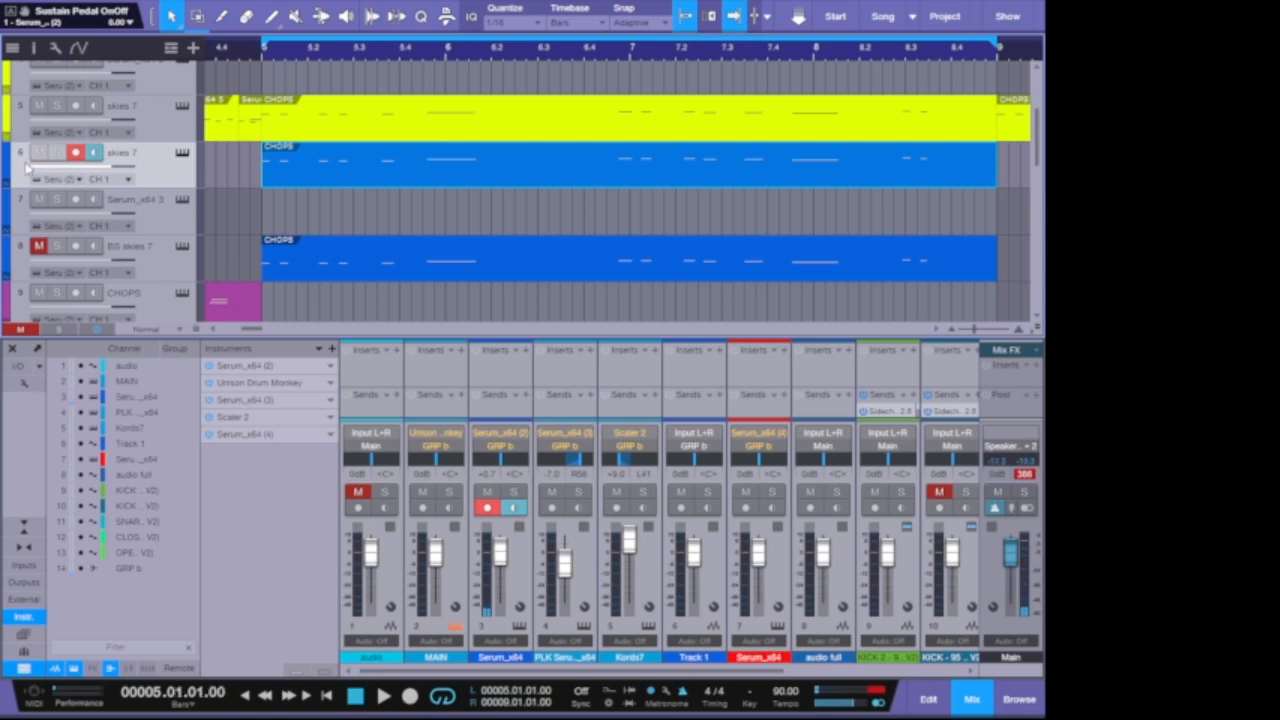
pyautogui.press('space')
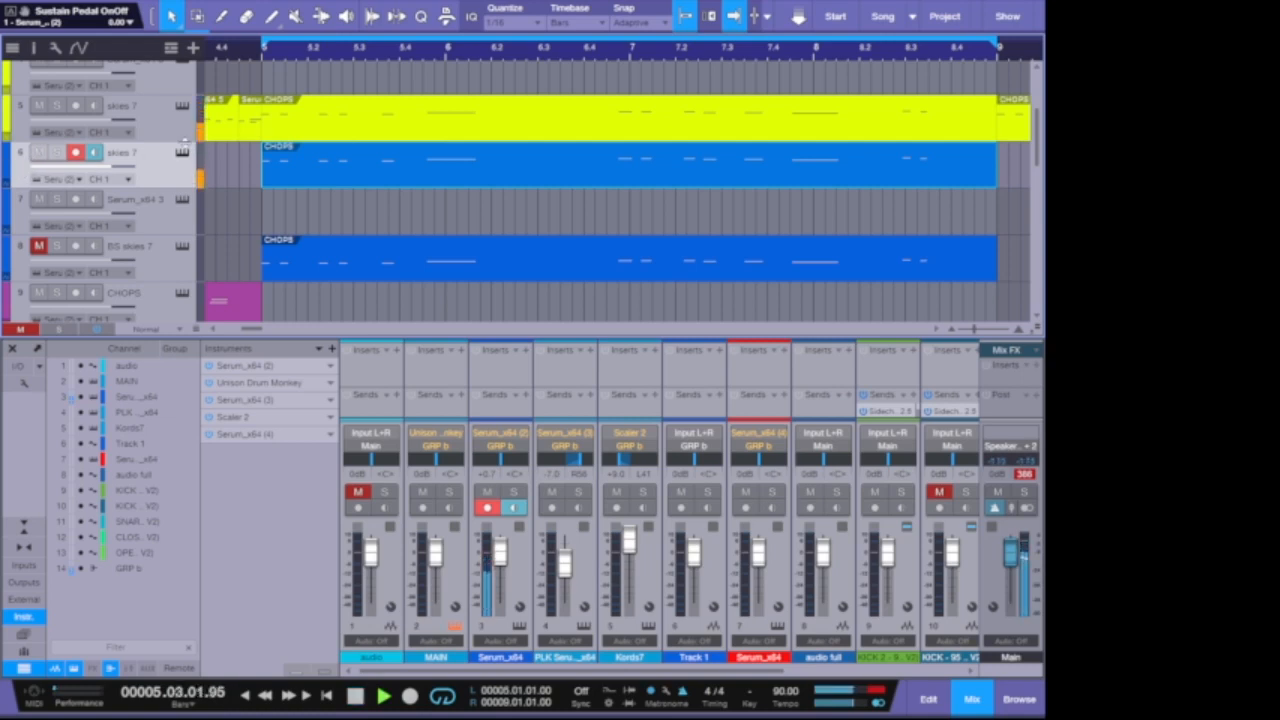
pyautogui.press('space')
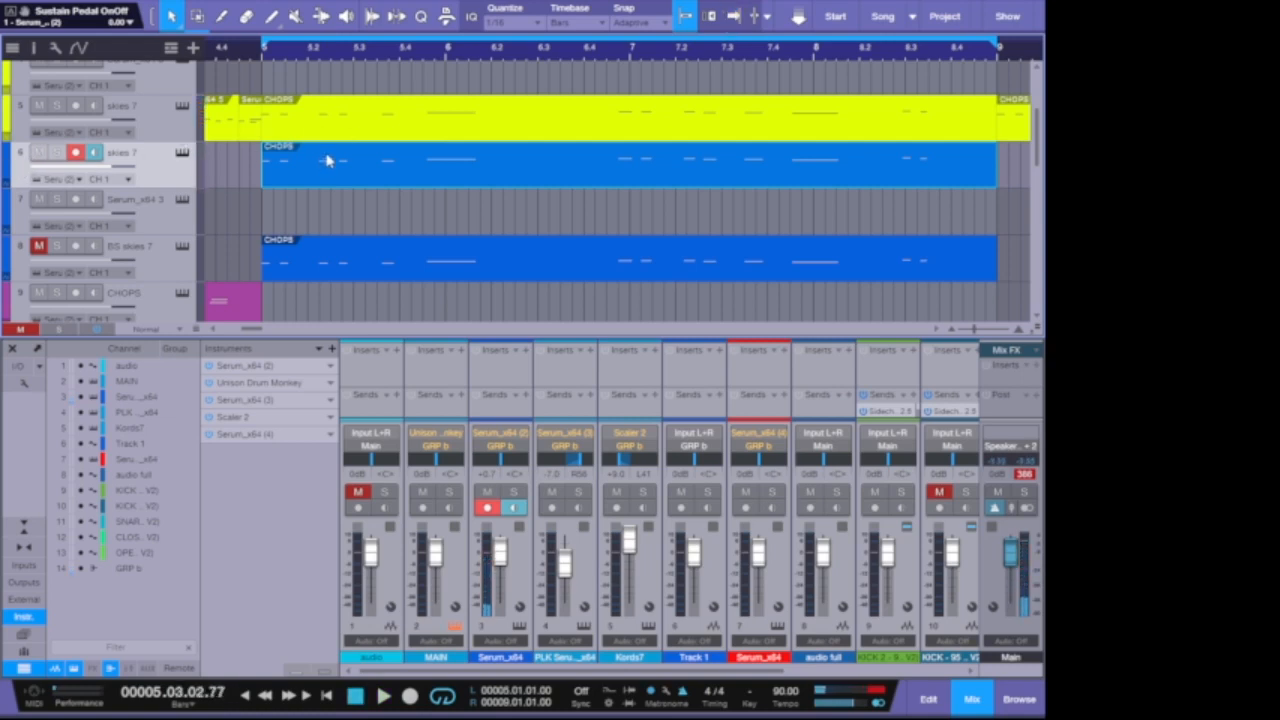
# Open the blue skies 7 track for note editing and nudge the first D3 note at bar 1 slightly later
pyautogui.doubleClick(328, 159)
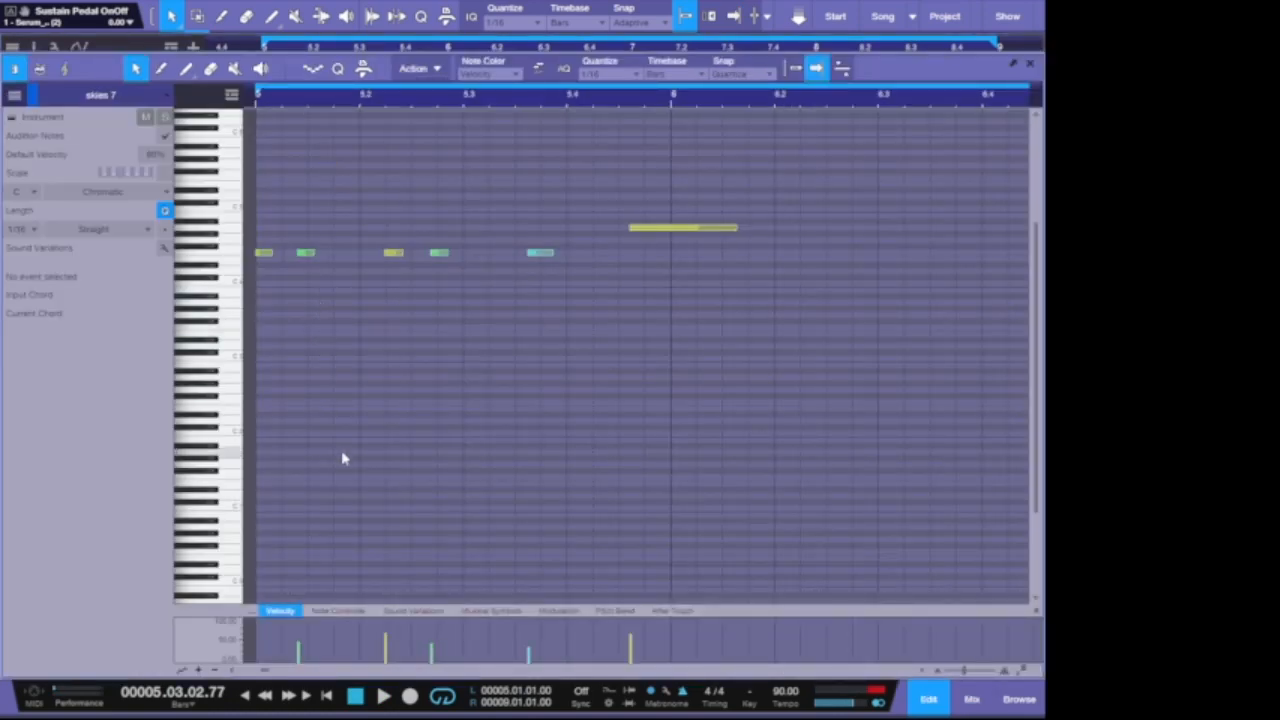
pyautogui.moveTo(265, 671); pyautogui.dragTo(213, 673)
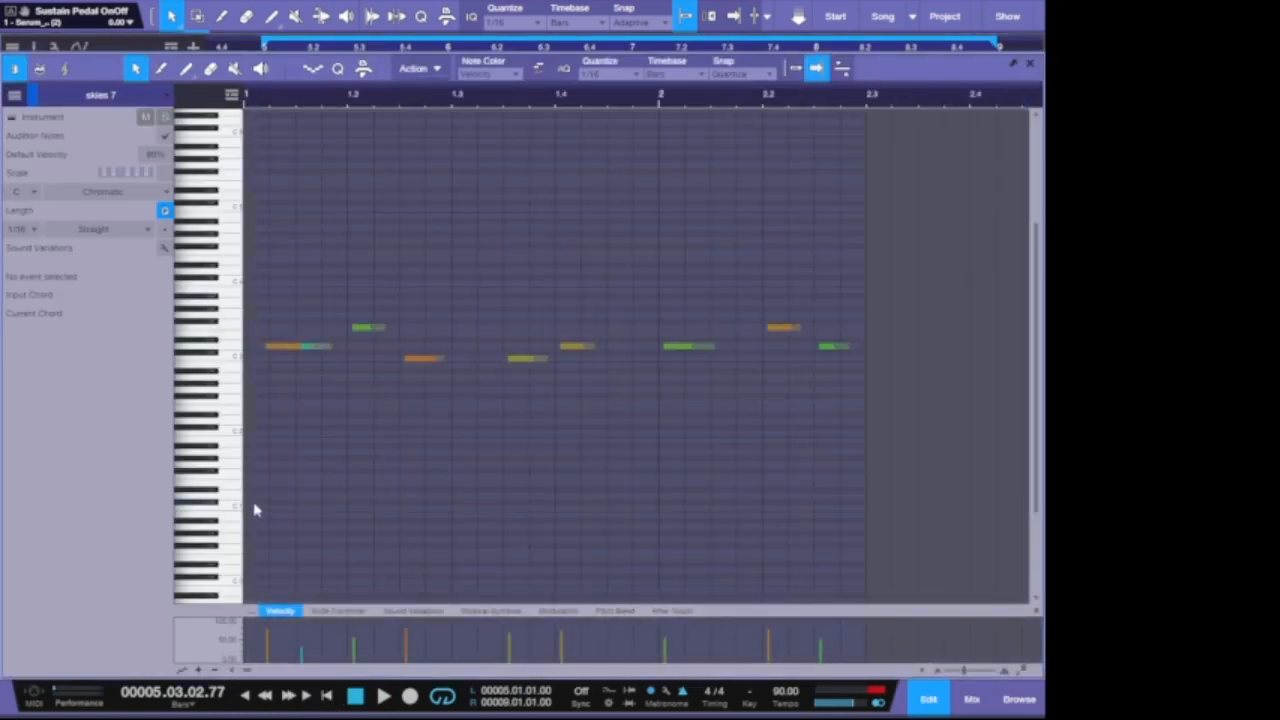
pyautogui.hotkey('ctrl', 'a')
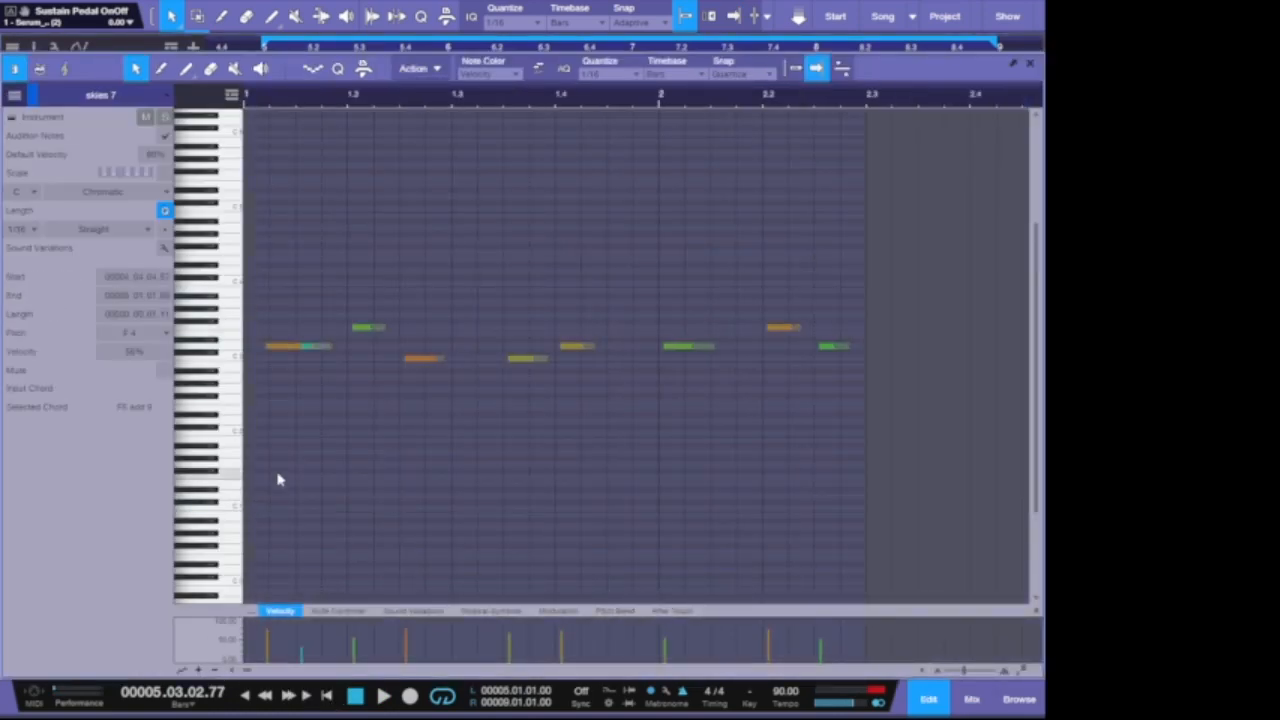
pyautogui.click(285, 348)
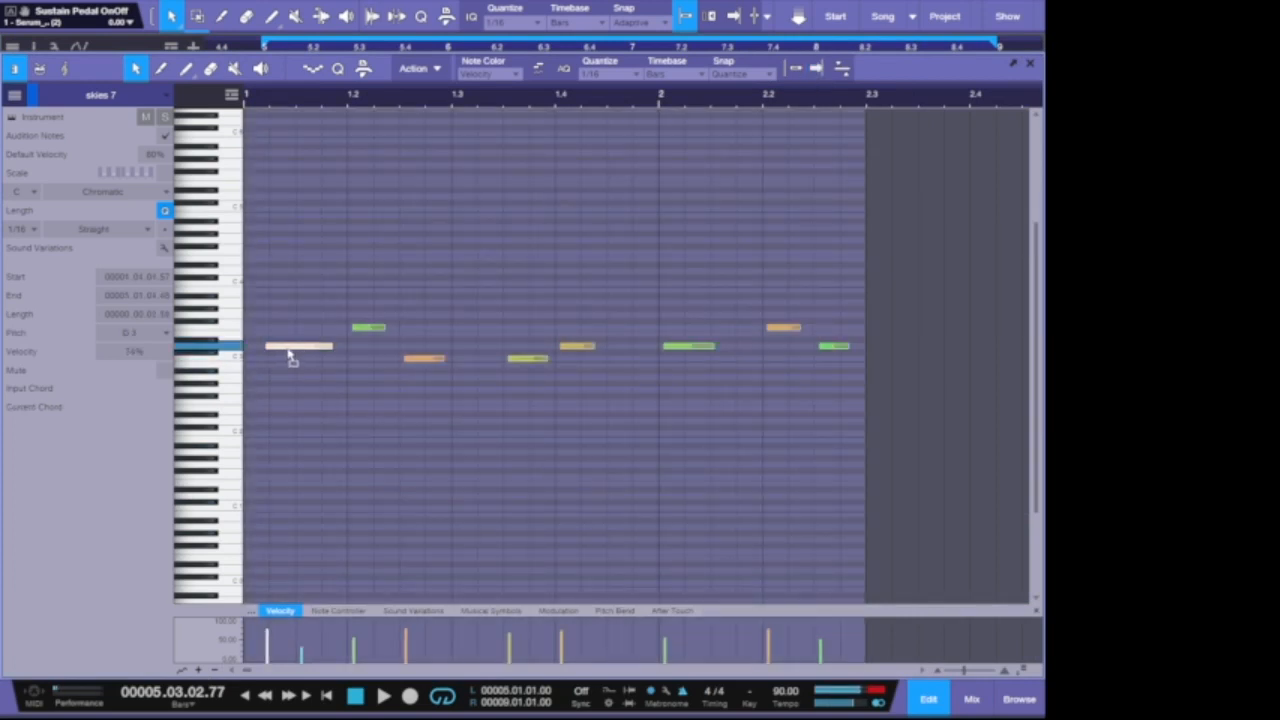
pyautogui.moveTo(289, 357); pyautogui.dragTo(293, 352)
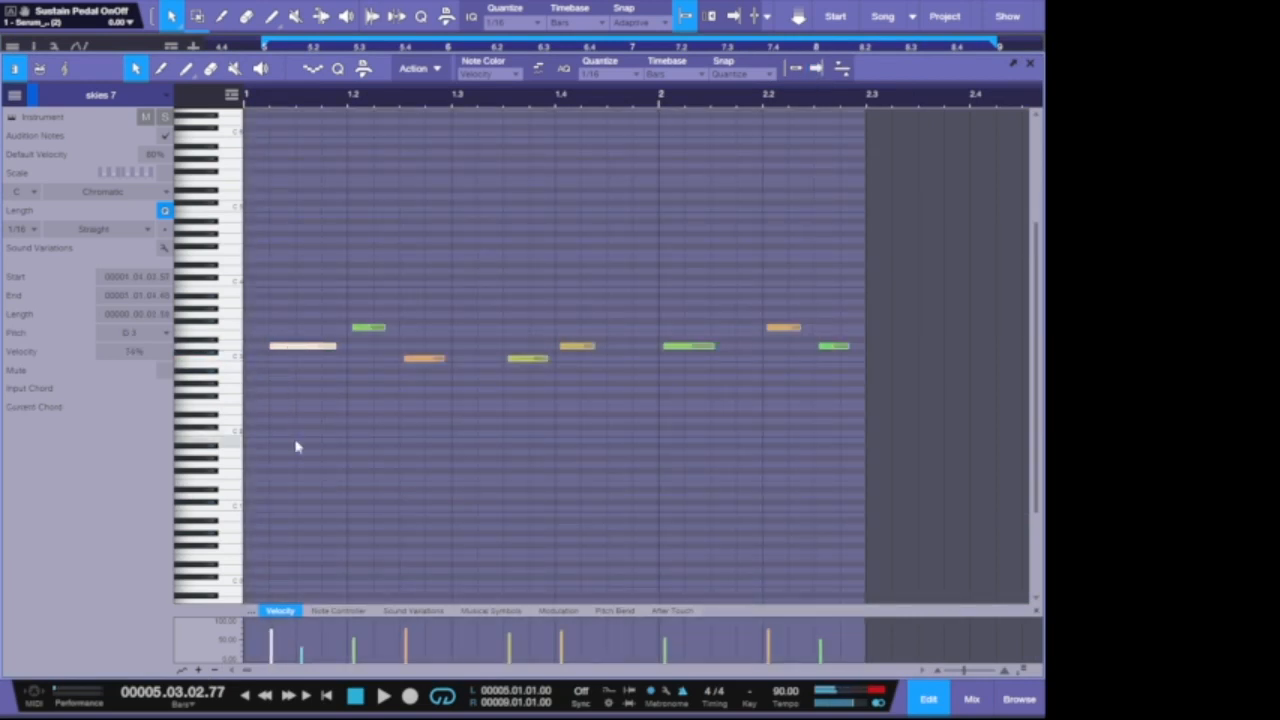
# Shift all notes at bar 1 later so the first starts at 1.01.02.98, and play from the loop start
pyautogui.hotkey('ctrl', 'a')
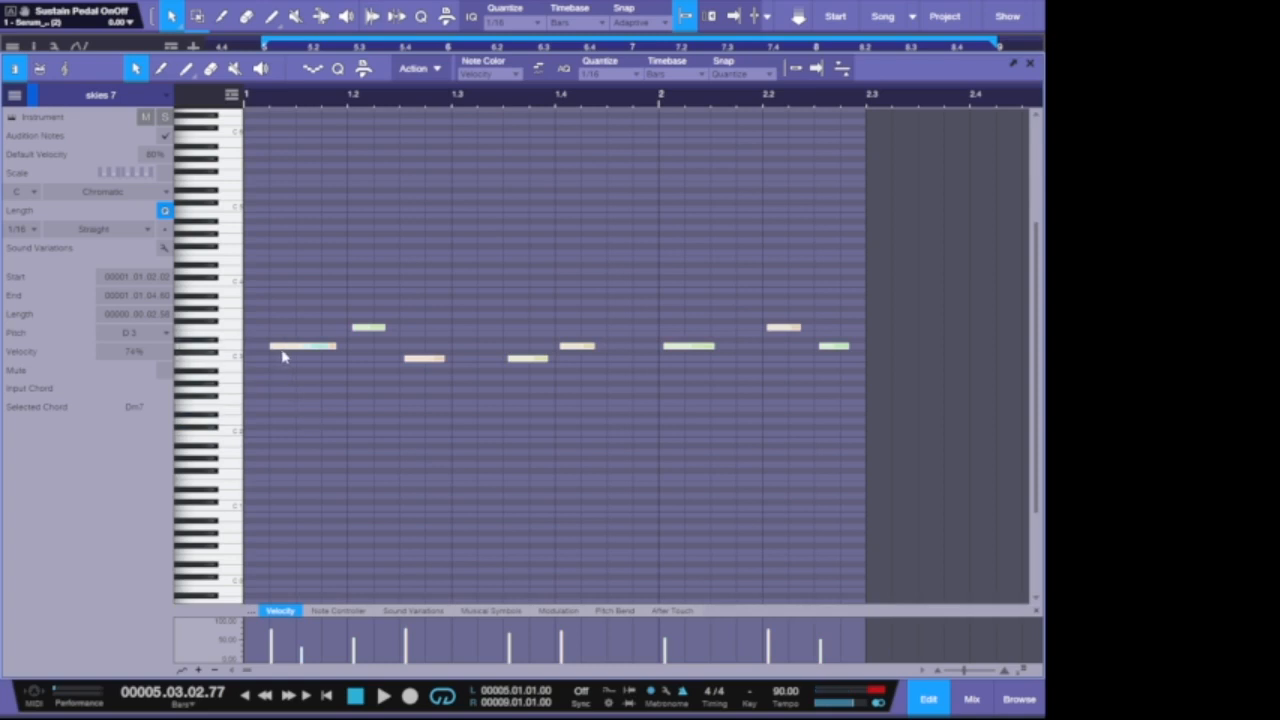
pyautogui.moveTo(283, 352)
pyautogui.mouseDown()
pyautogui.moveTo(308, 354)
pyautogui.moveTo(296, 370)
pyautogui.mouseUp()
pyautogui.press('KP_1')
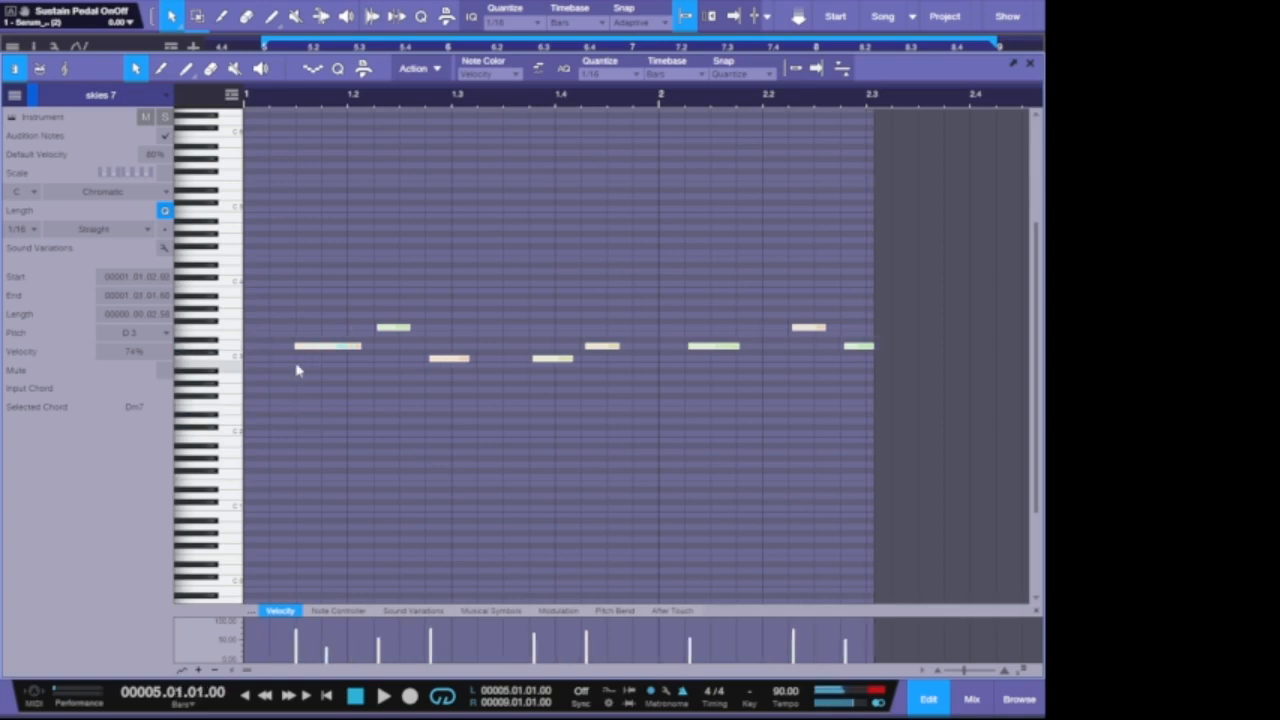
pyautogui.press('space')
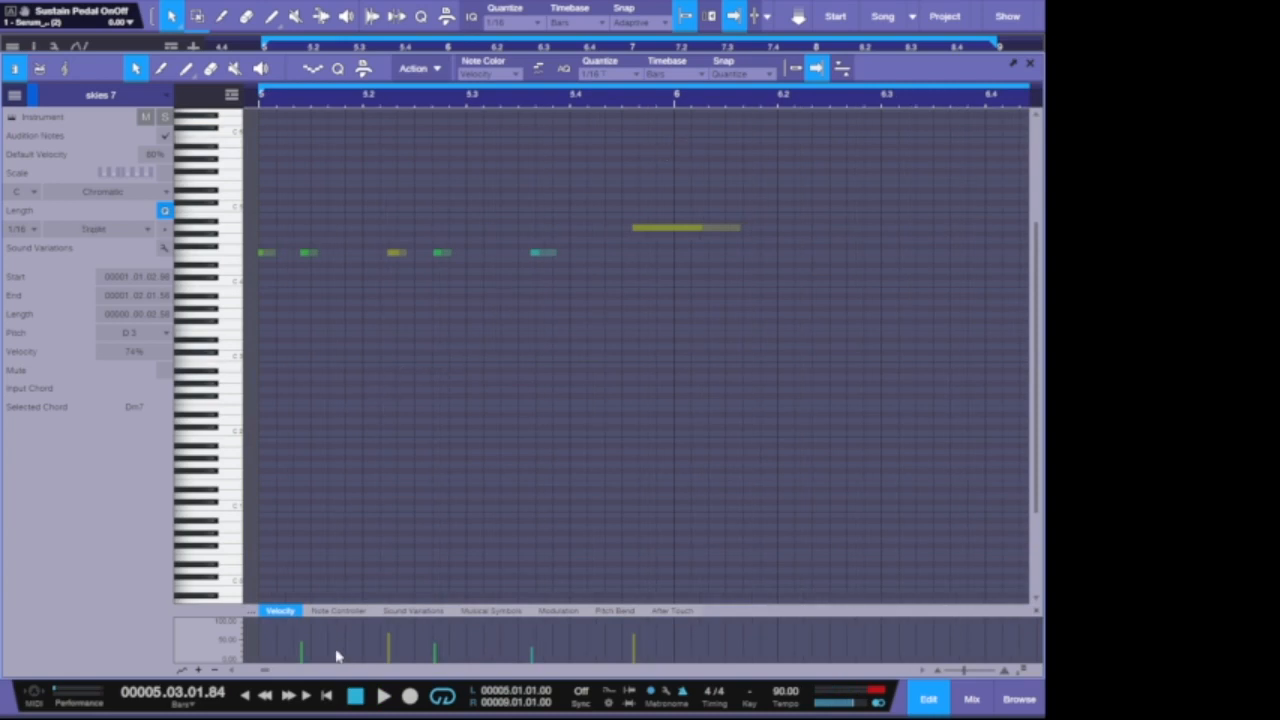
# Shift all bar 1 notes earlier so the first starts at 1.01.01.72, play the loop, and close the note editor
pyautogui.moveTo(266, 673); pyautogui.dragTo(212, 672)
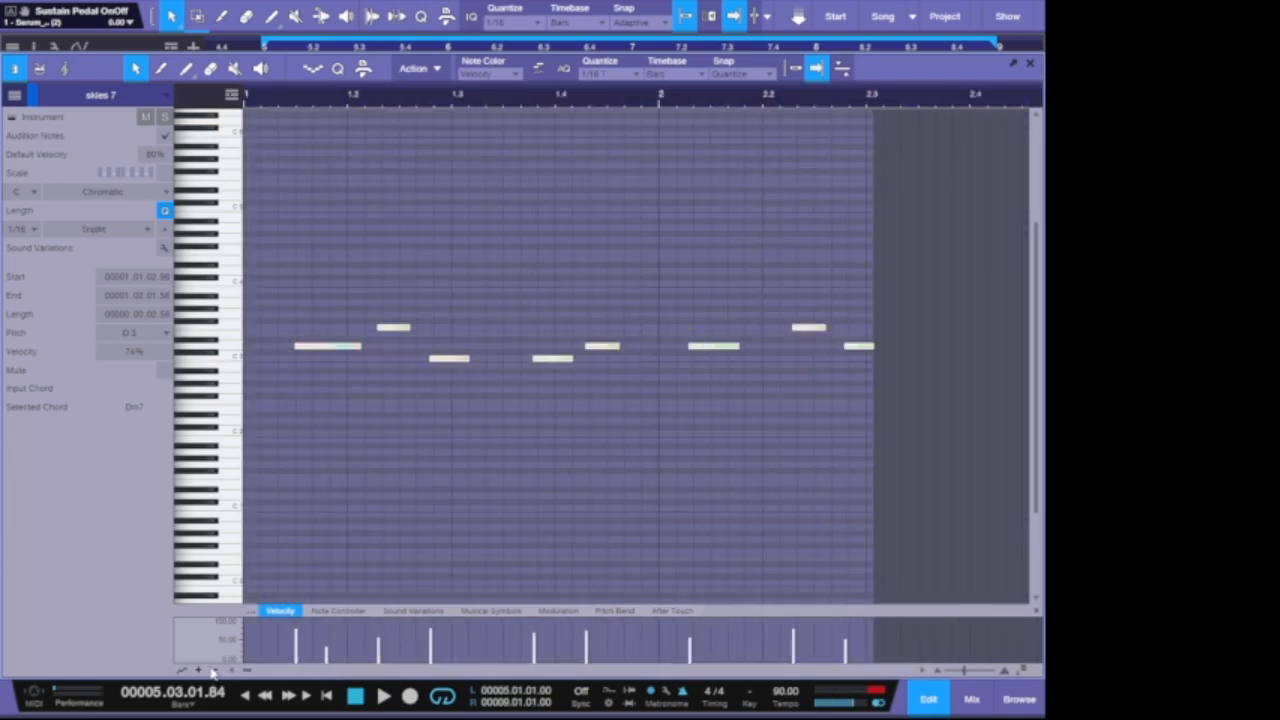
pyautogui.click(318, 429)
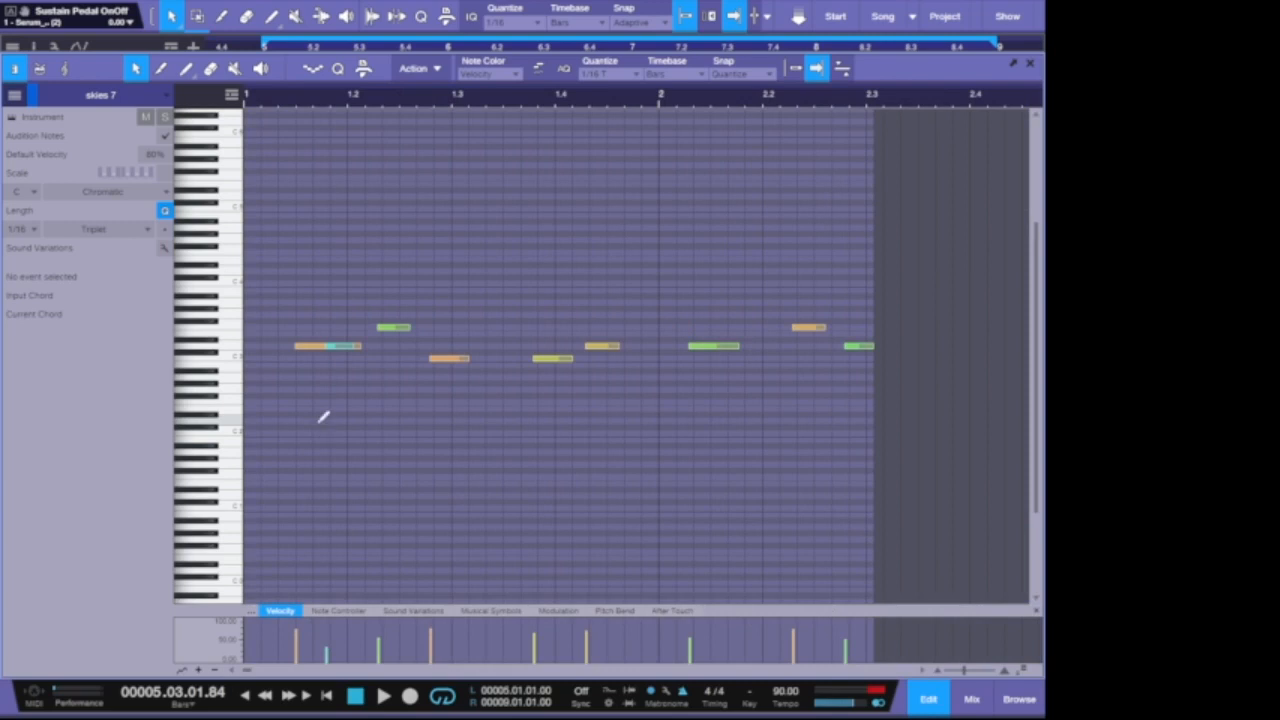
pyautogui.hotkey('ctrl', 'a')
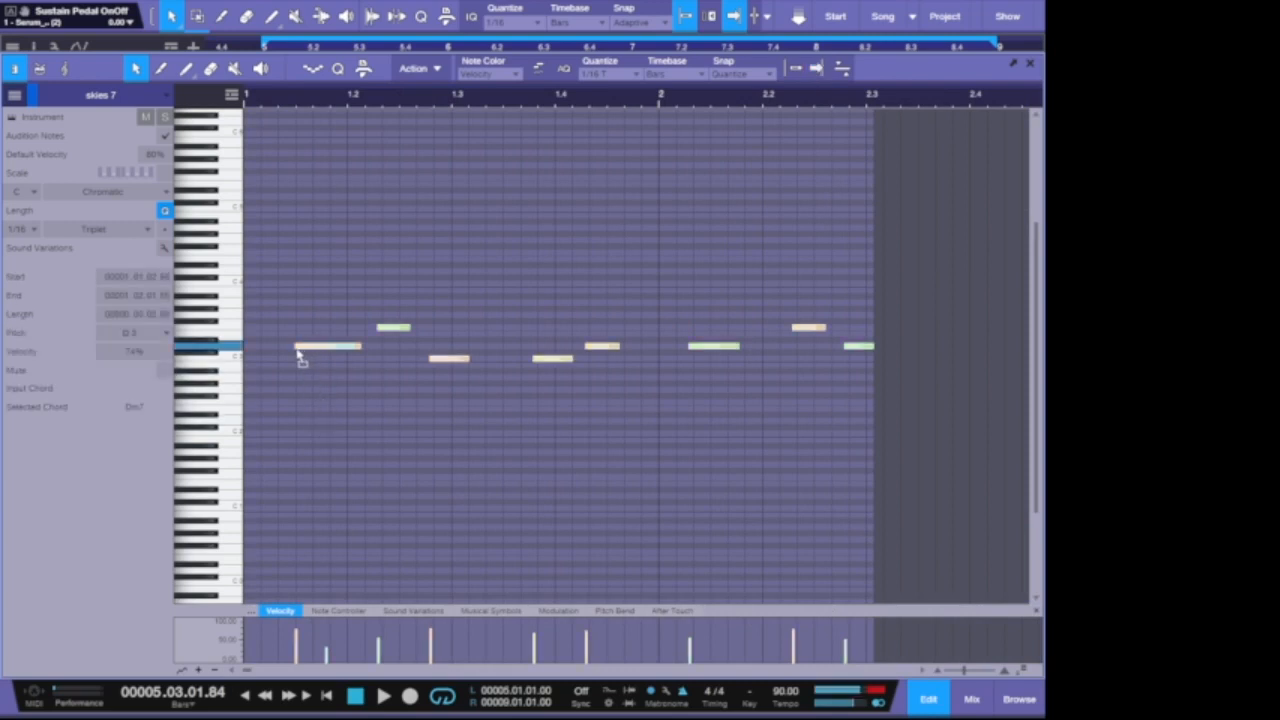
pyautogui.hotkey('alt', 'Left')
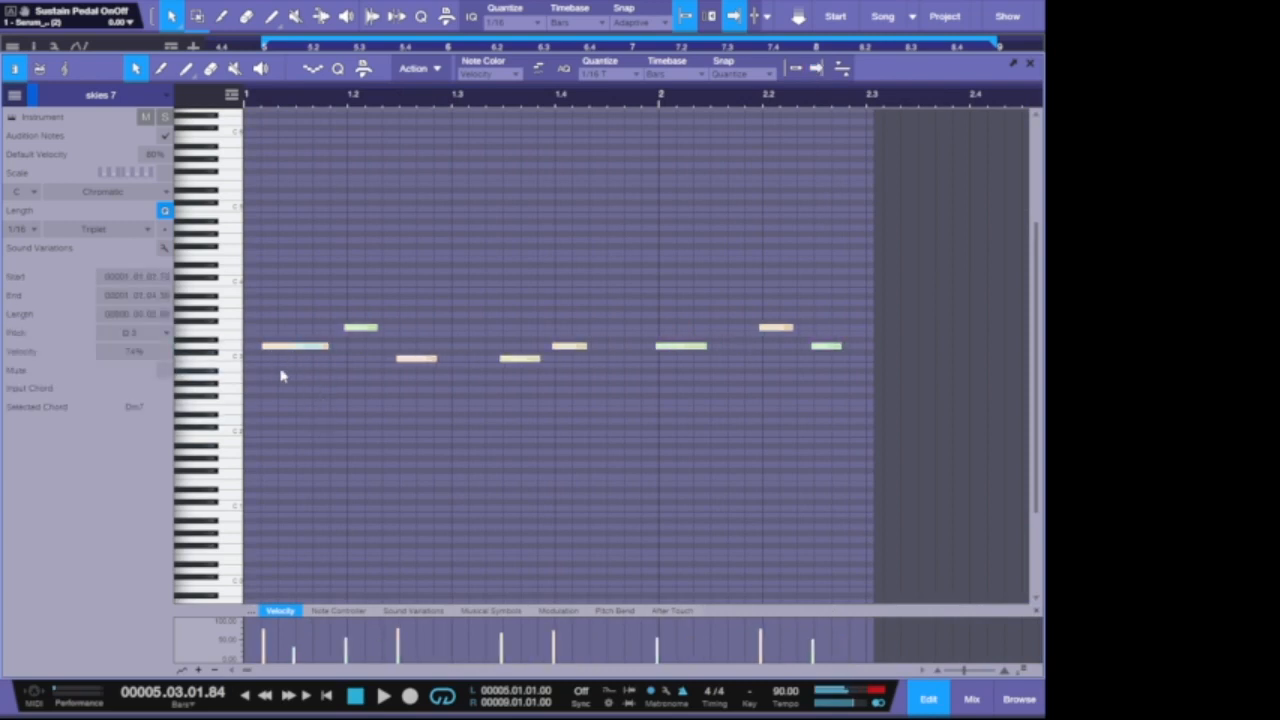
pyautogui.press('space')
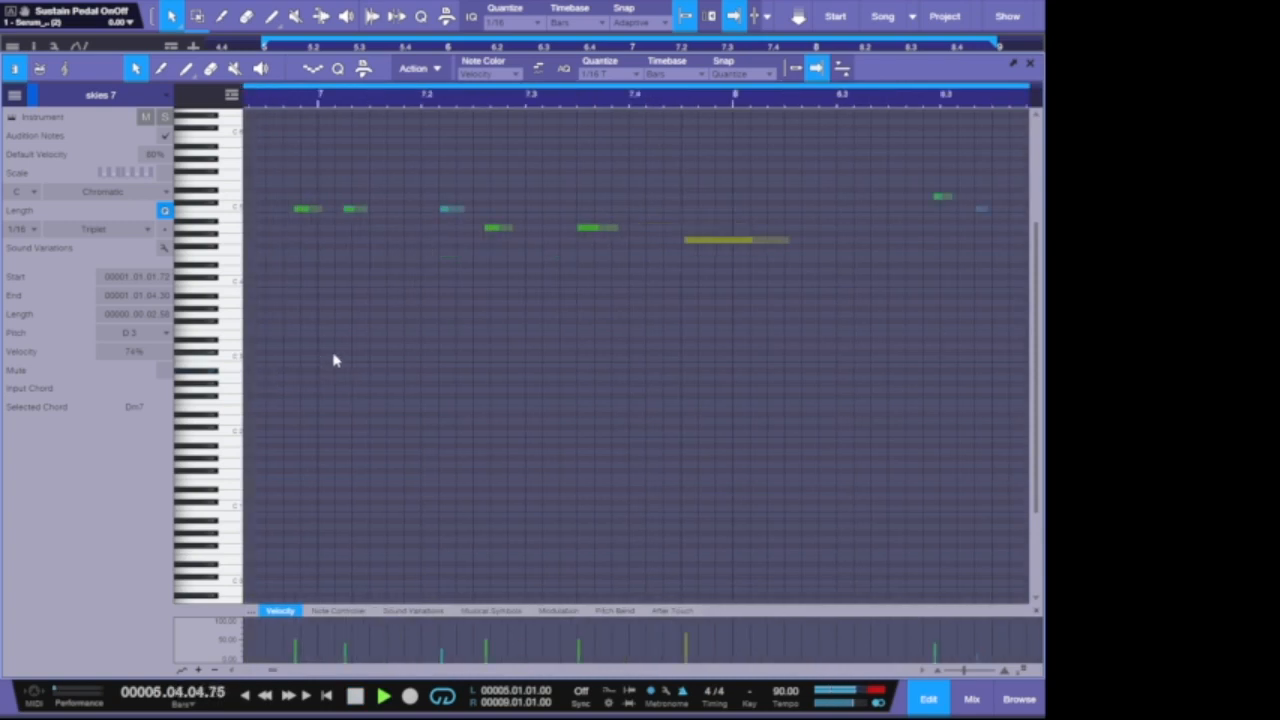
pyautogui.click(1031, 65)
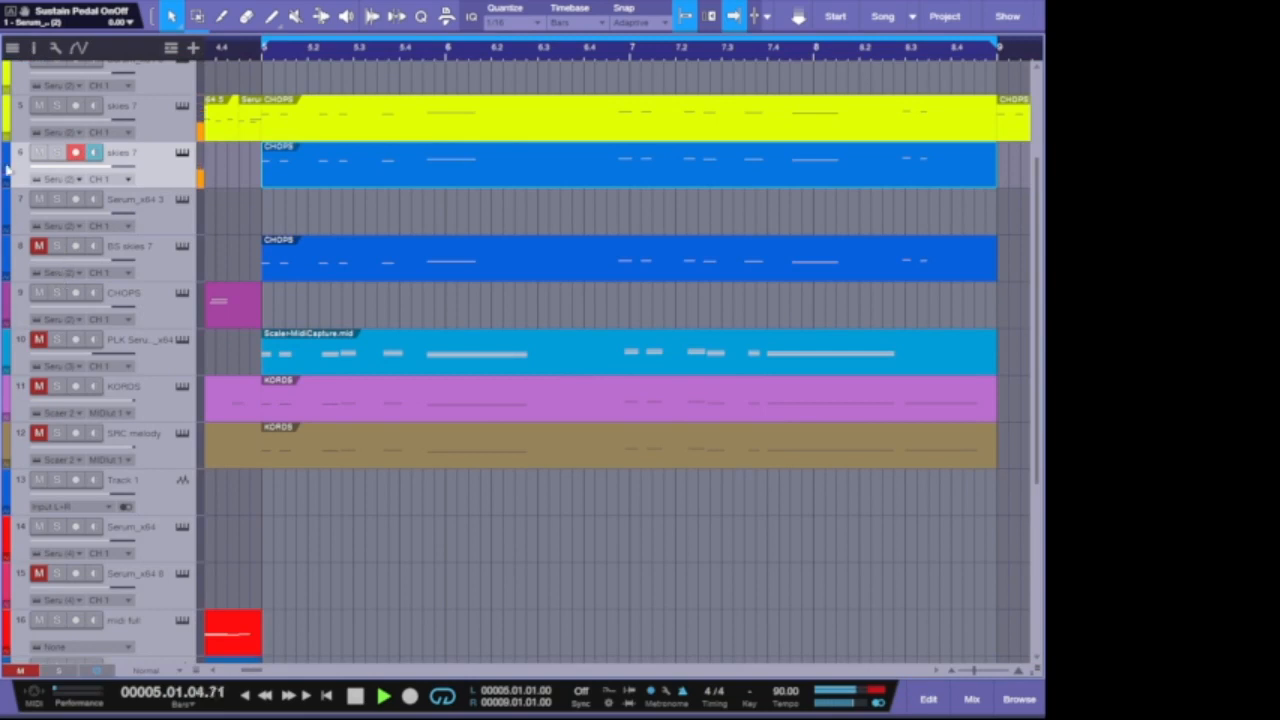
# Compare the yellow and blue skies 7 tracks during playback by muting each in turn, with both unmuted at the end
pyautogui.click(38, 153)
pyautogui.click(38, 105)
pyautogui.click(36, 153)
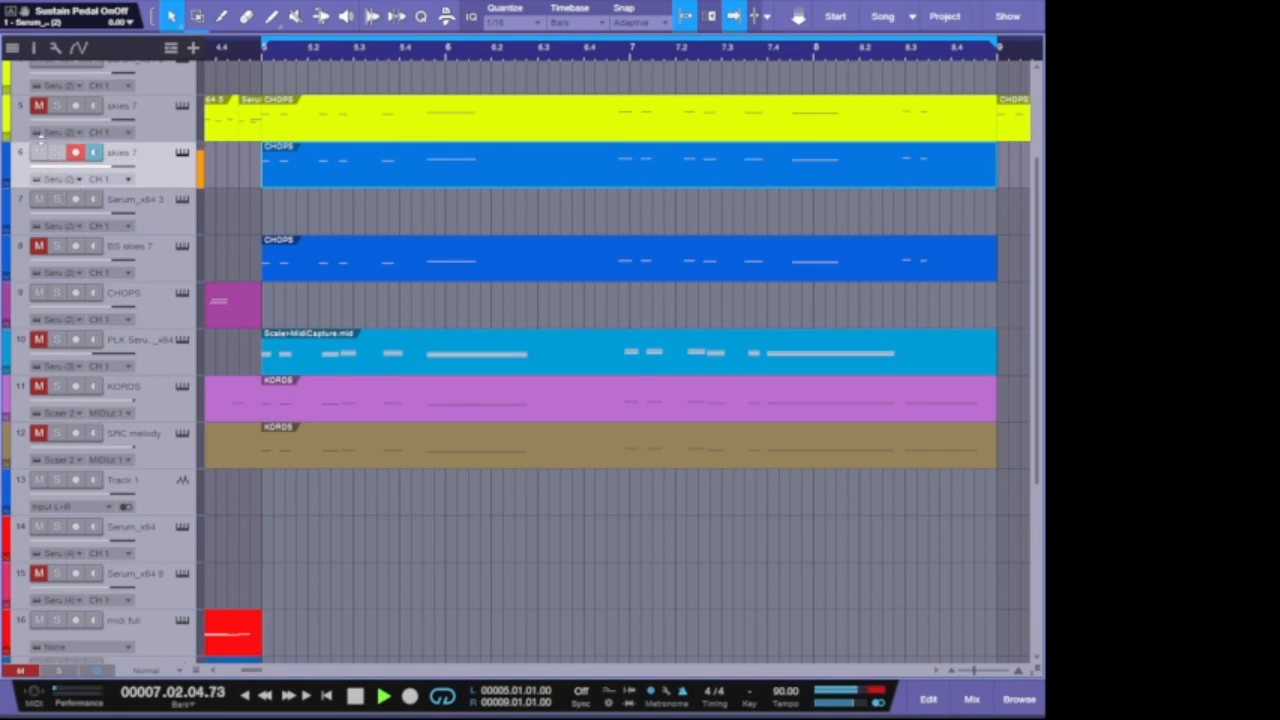
pyautogui.click(38, 105)
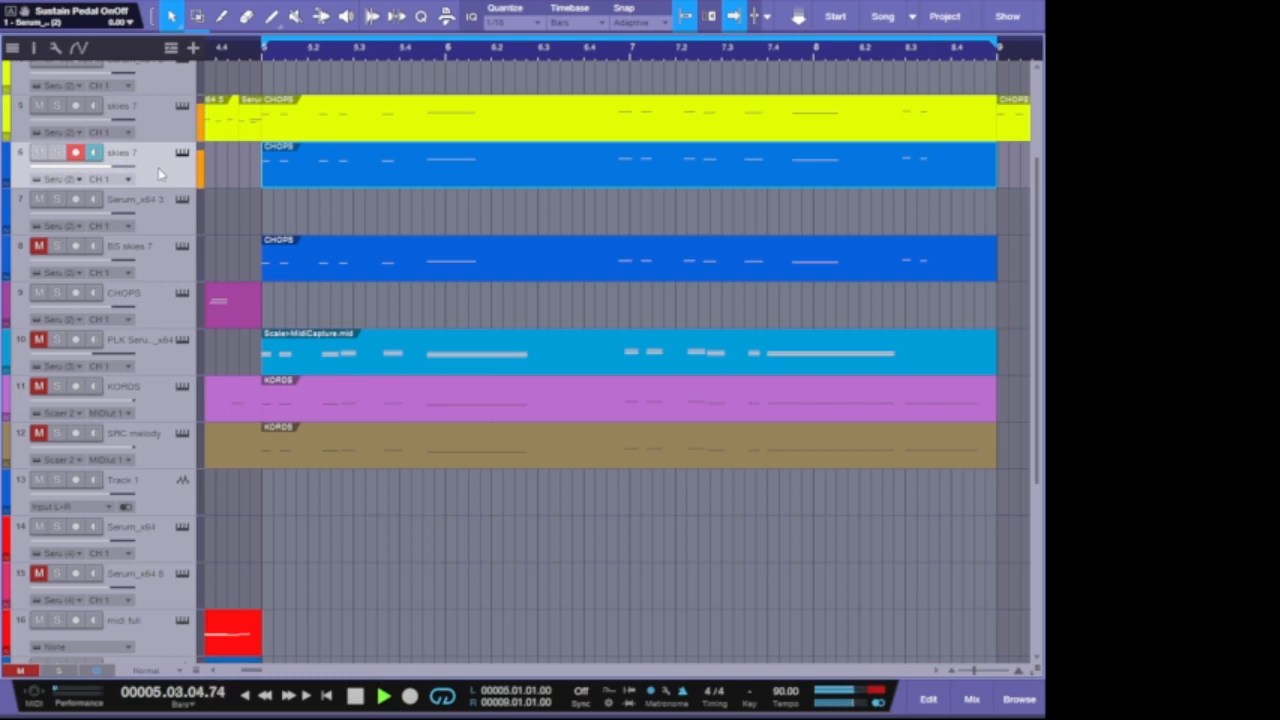
pyautogui.press('space')
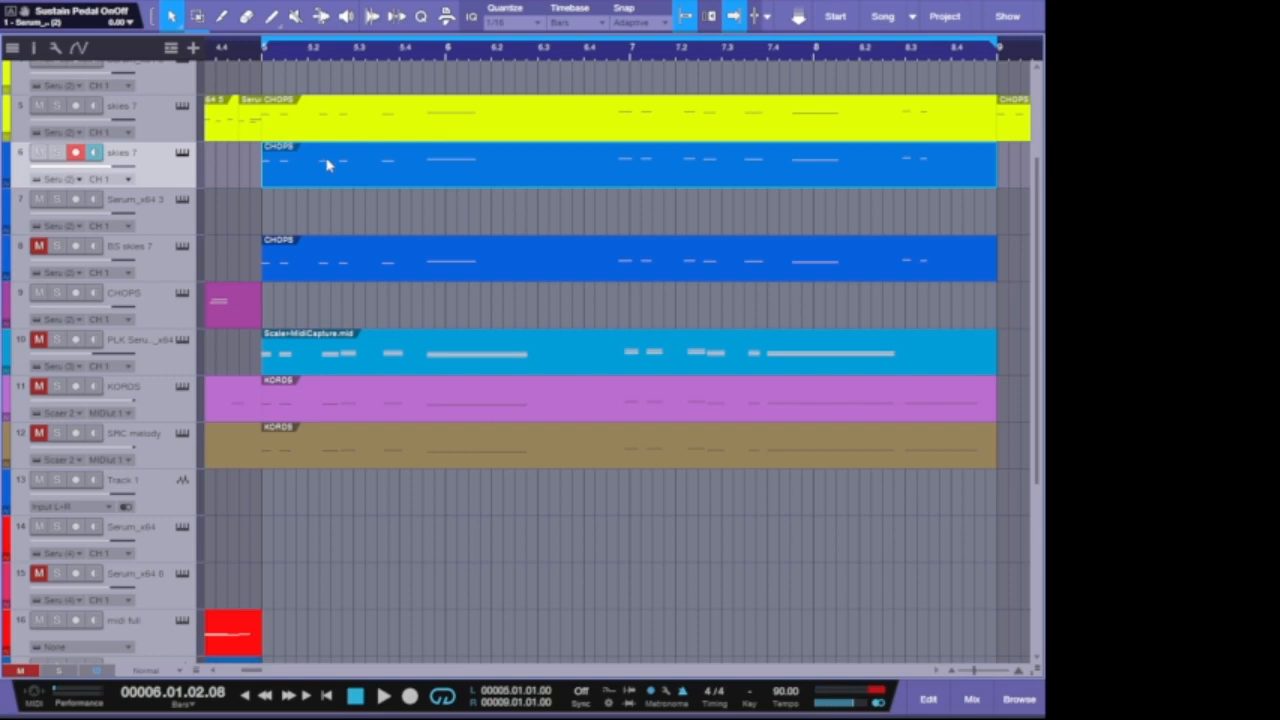
# Transpose all notes of the blue skies 7 track's CHOPS clip down one octave and play the loop in the arrangement
pyautogui.doubleClick(353, 177)
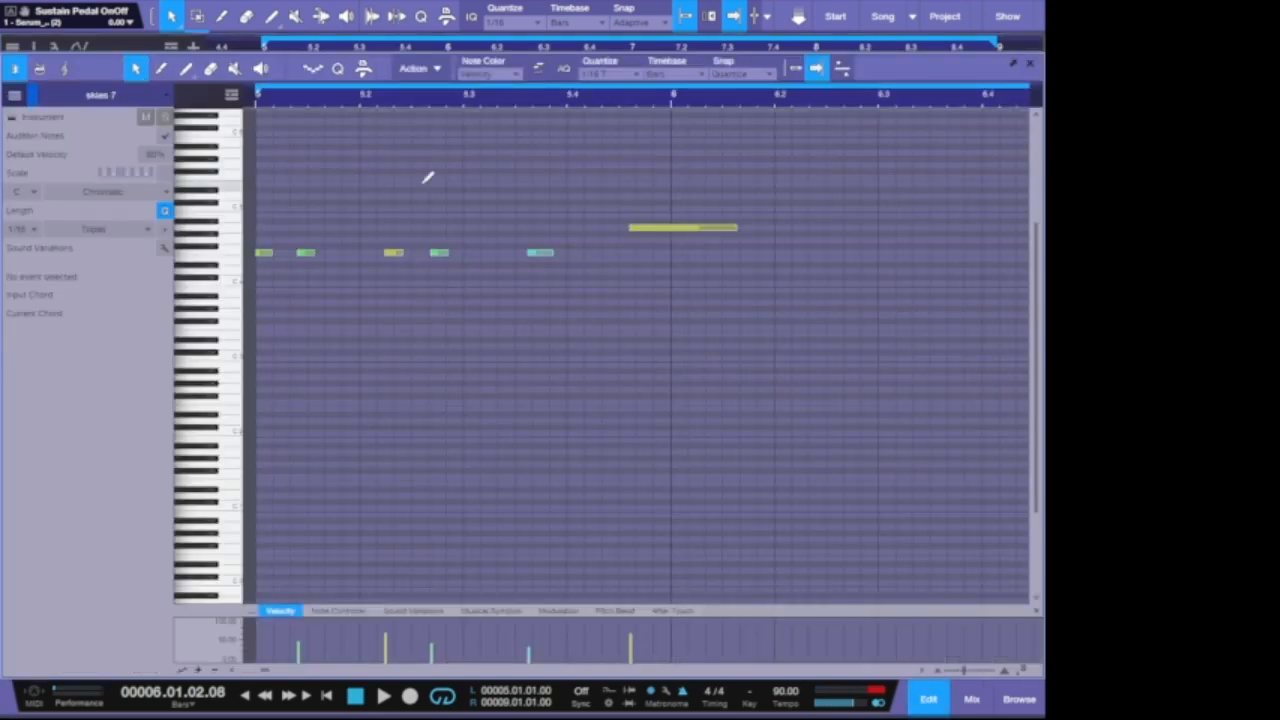
pyautogui.hotkey('ctrl', 'a')
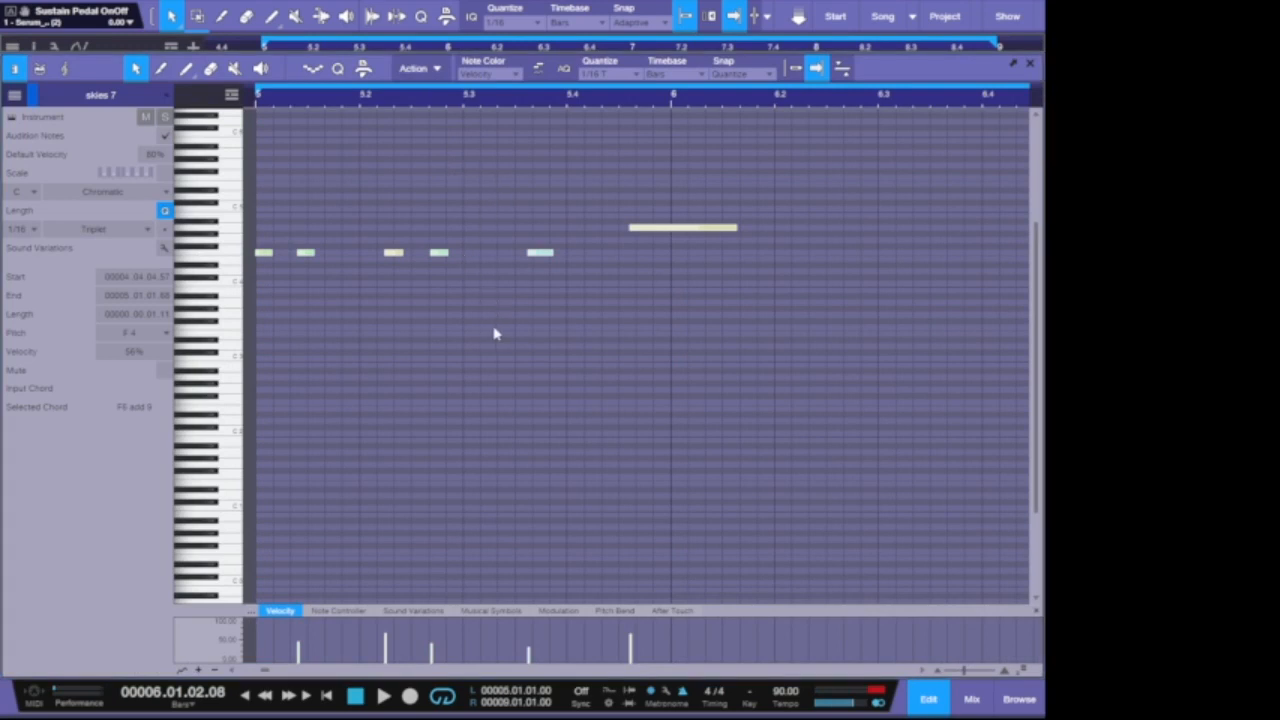
pyautogui.hotkey('shift', 'Down')
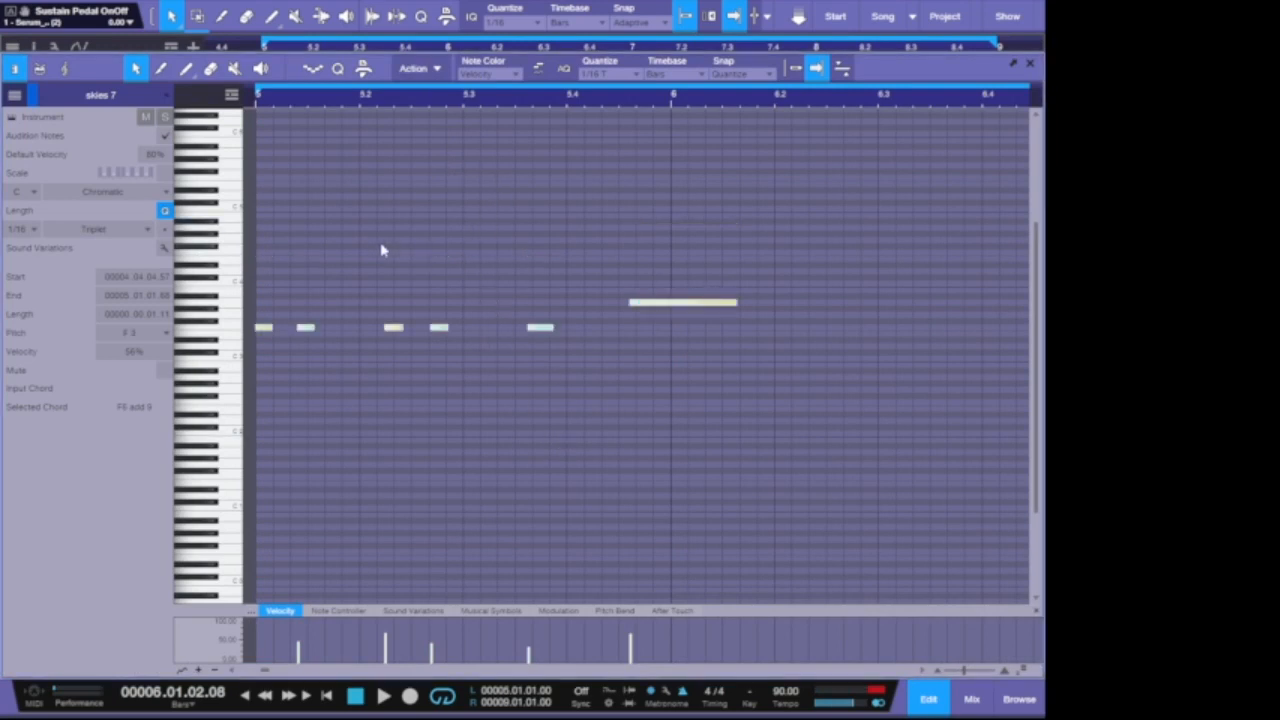
pyautogui.click(1030, 65)
pyautogui.press('space')
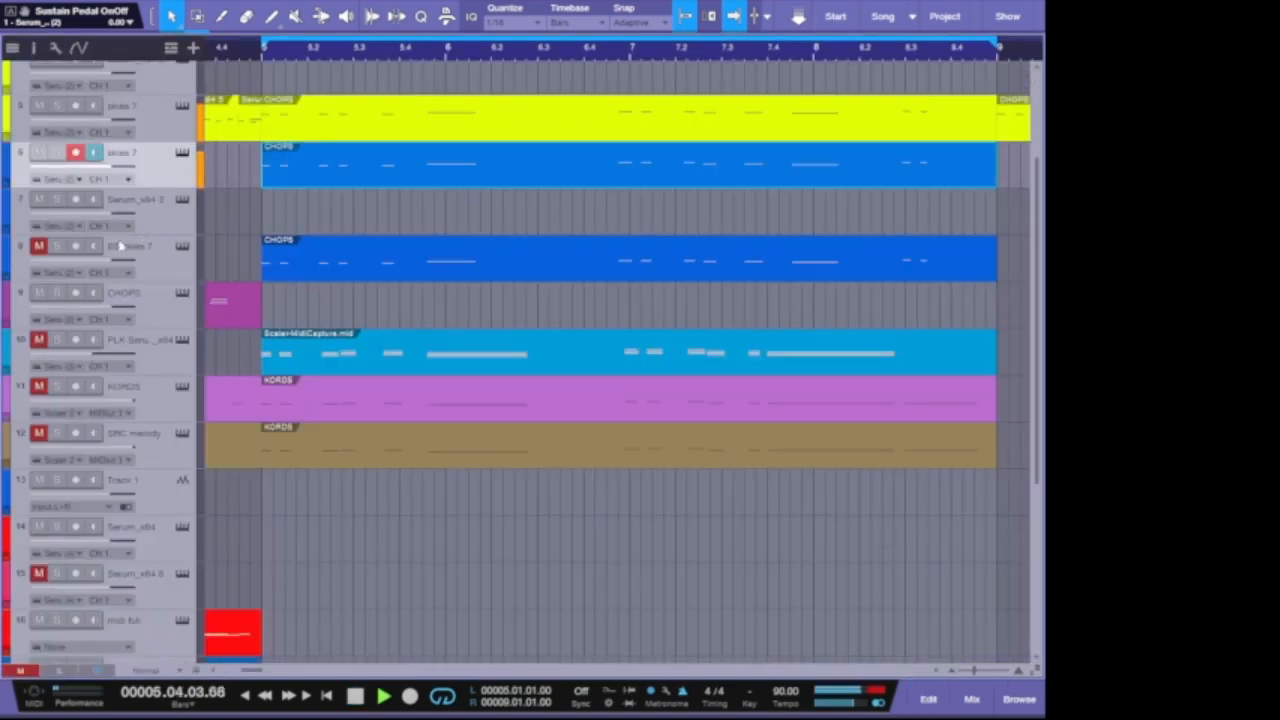
pyautogui.press('space')
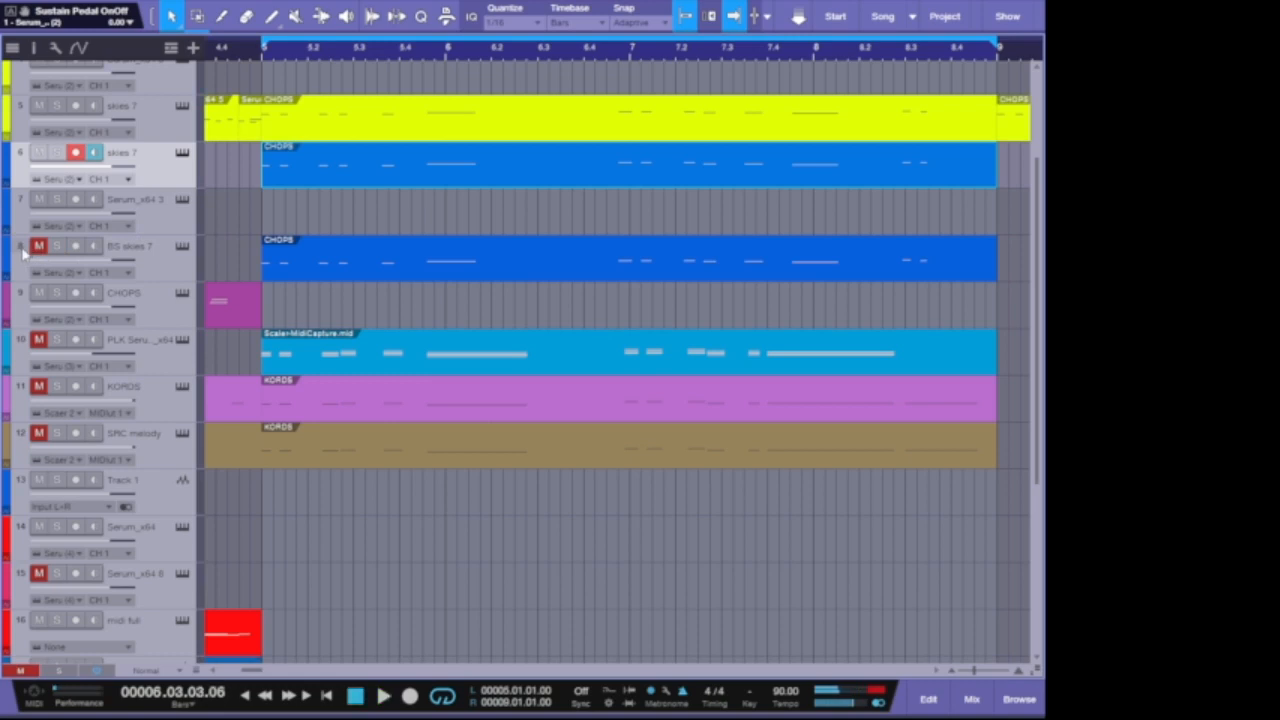
# Compare the BS skies 7 and blue skies 7 layers during playback by toggling their mutes, leaving only BS skies 7 muted
pyautogui.click(37, 249)
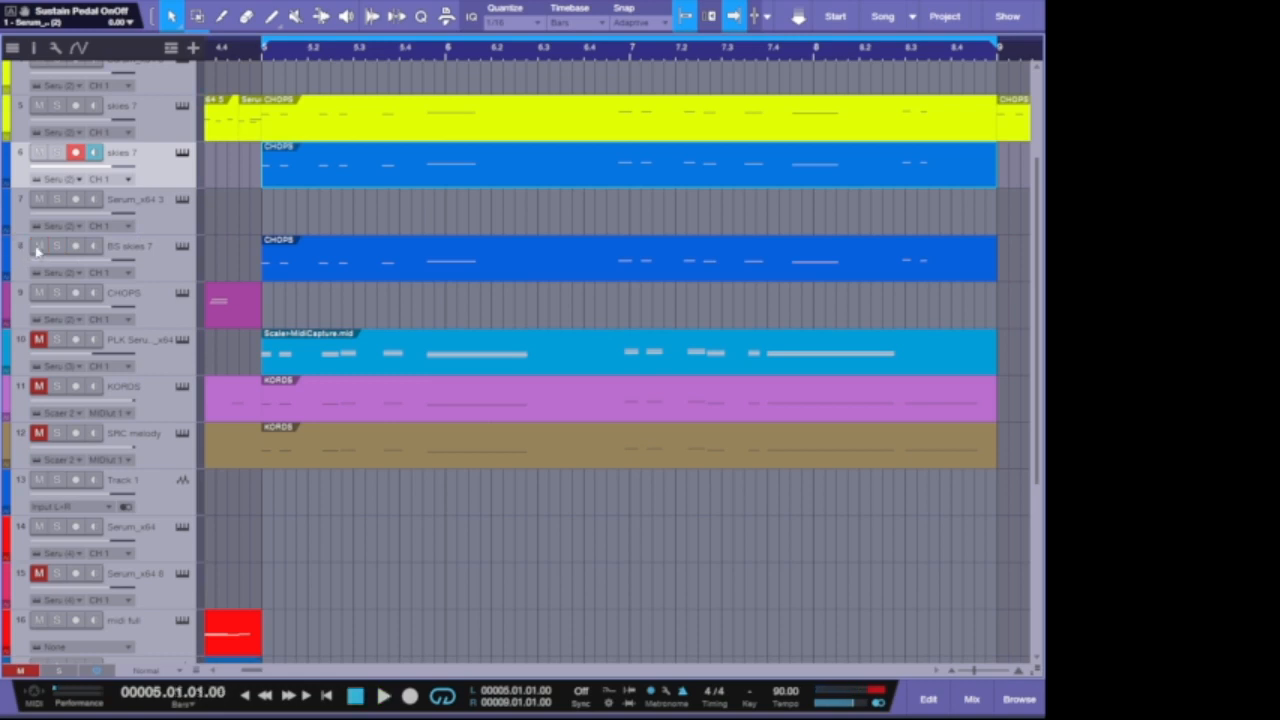
pyautogui.press('space')
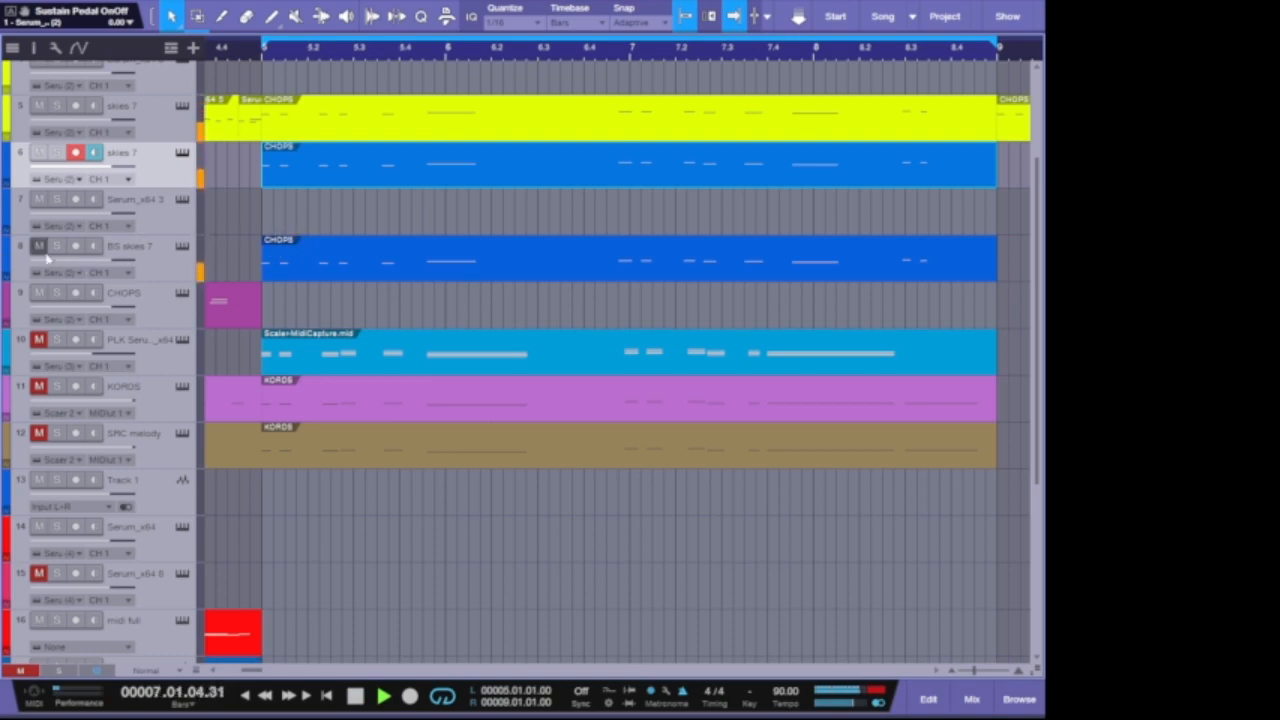
pyautogui.click(37, 153)
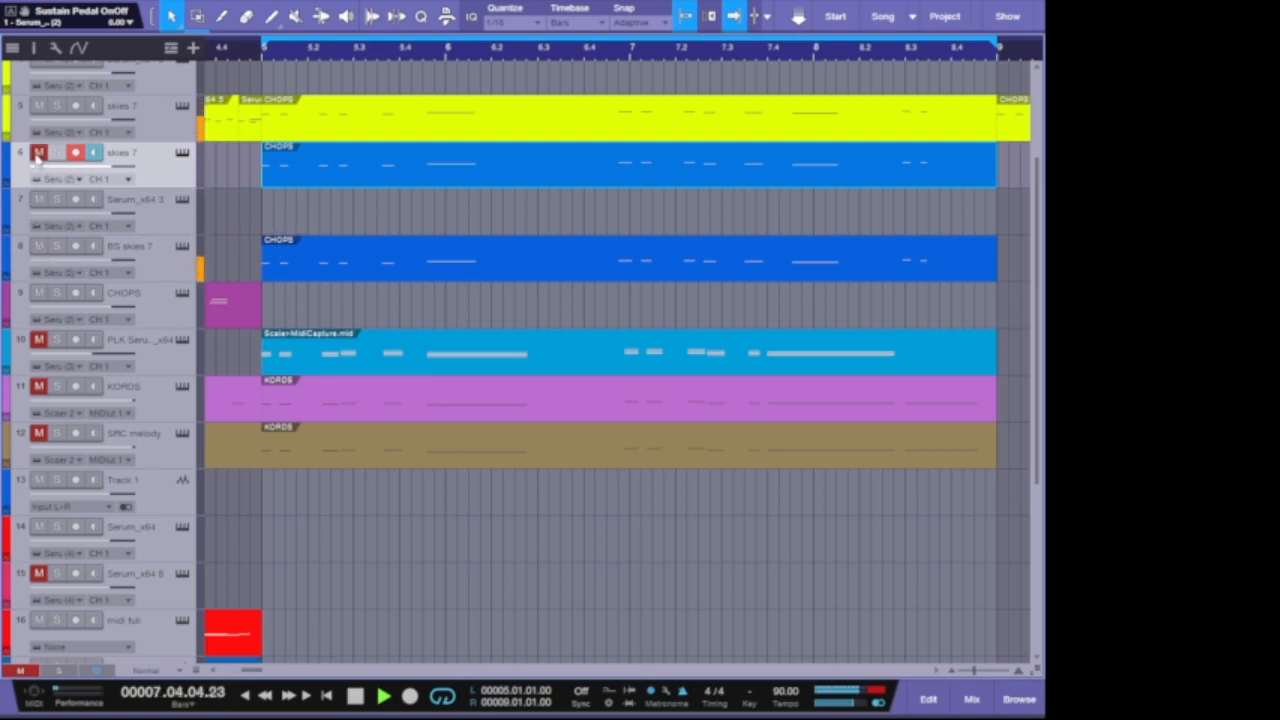
pyautogui.click(38, 246)
pyautogui.click(37, 153)
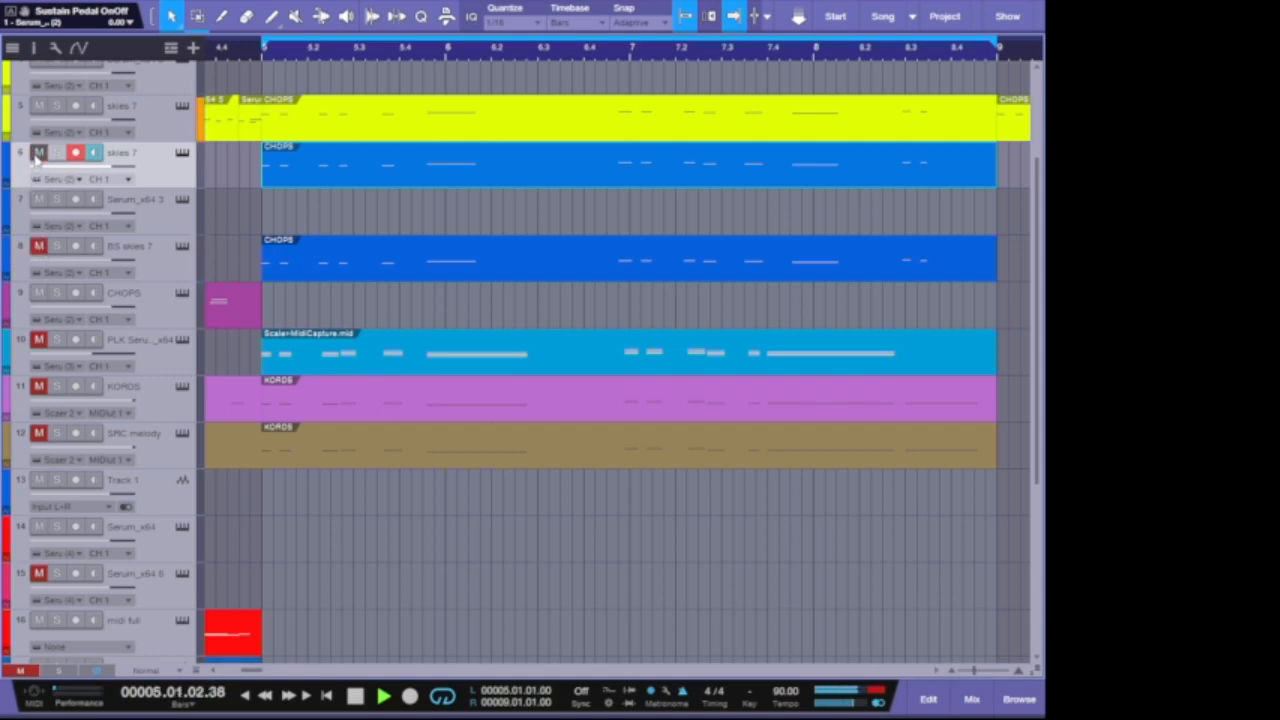
# Unmute the BS skies 7 track during playback, hear it with both skies 7 layers, and stop the loop
pyautogui.click(38, 246)
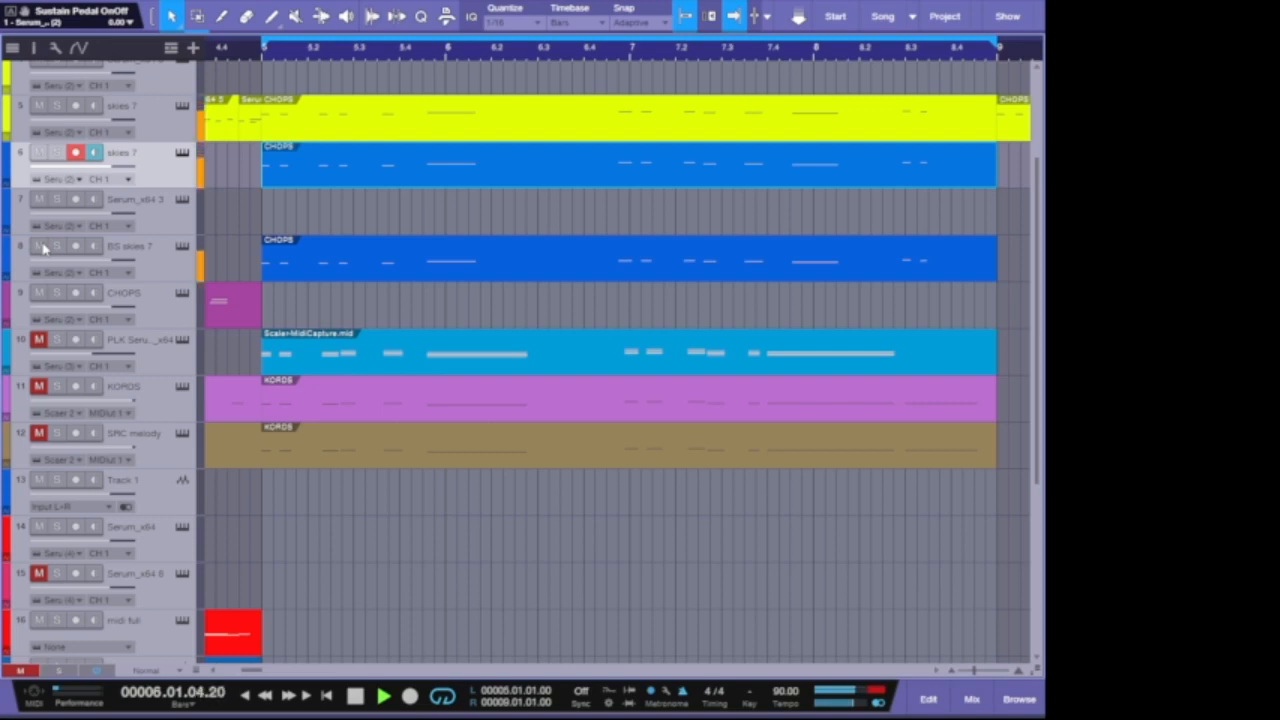
pyautogui.press('space')
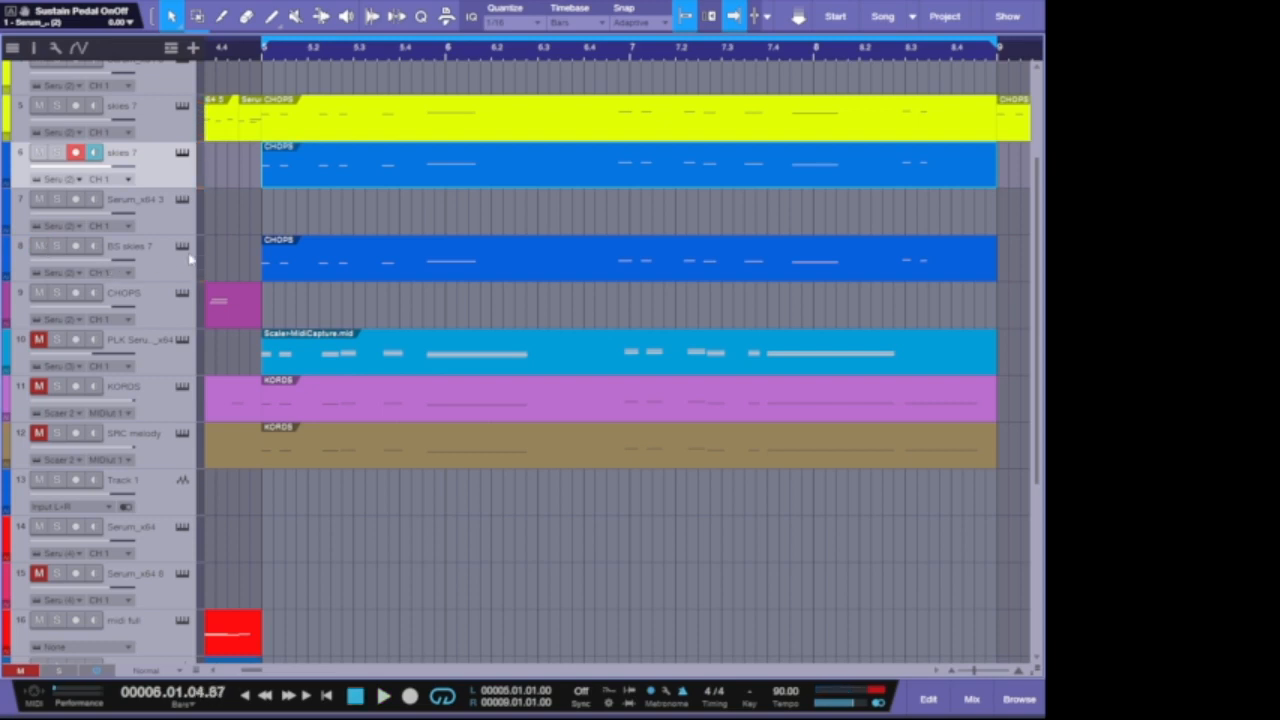
pyautogui.click(39, 341)
pyautogui.click(39, 340)
# Set Drum Monkey's genre to Hip Hop & Rap, generate a drum groove, and audition it with the loop
pyautogui.scroll(3, 431, 300)
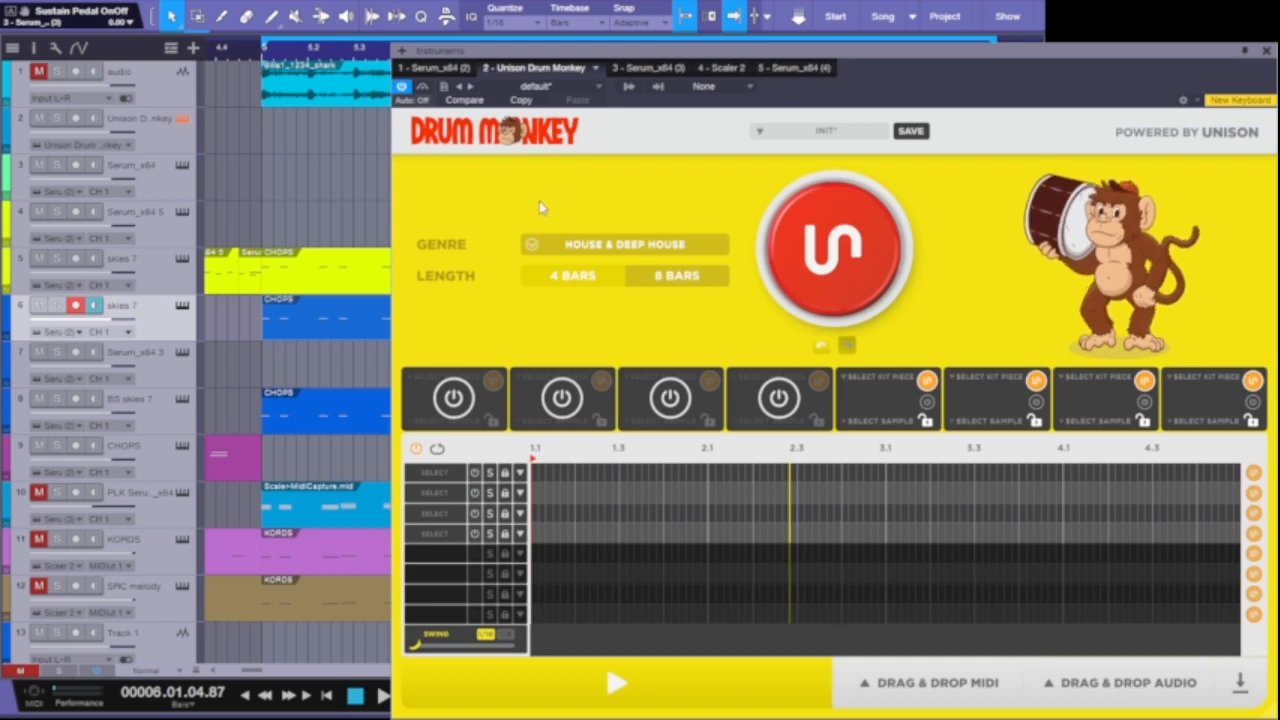
pyautogui.click(594, 250)
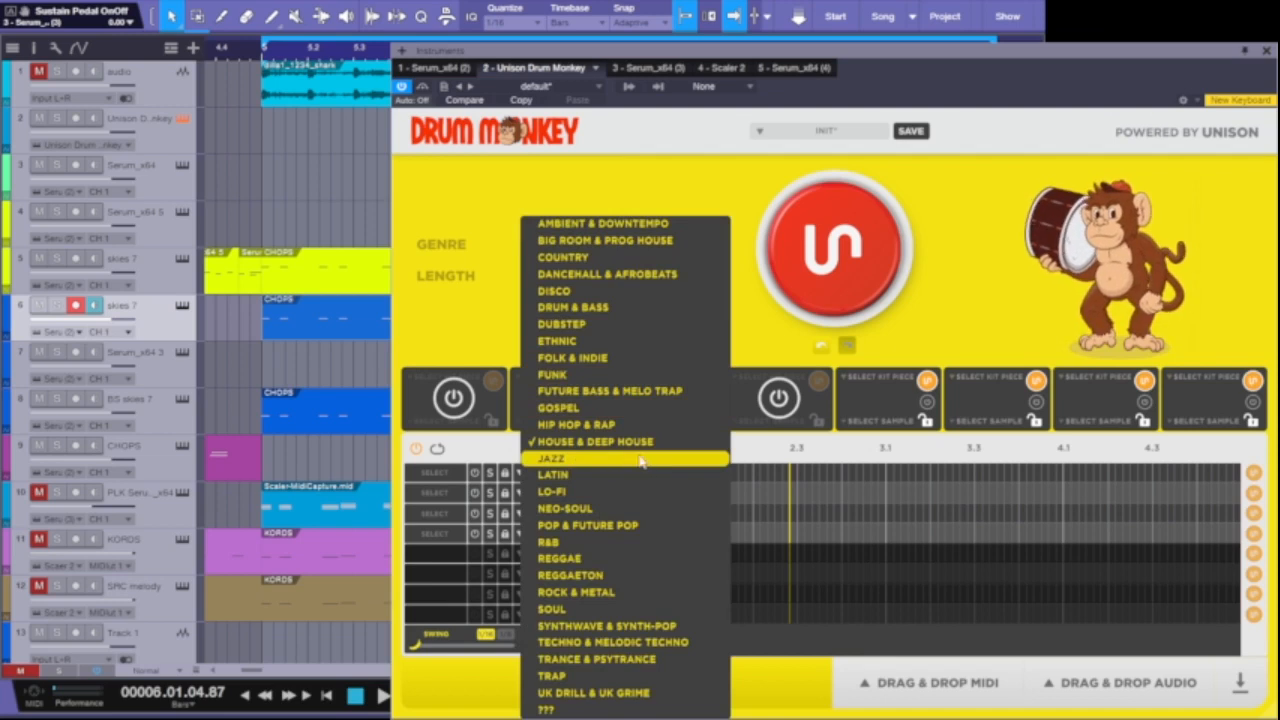
pyautogui.click(608, 425)
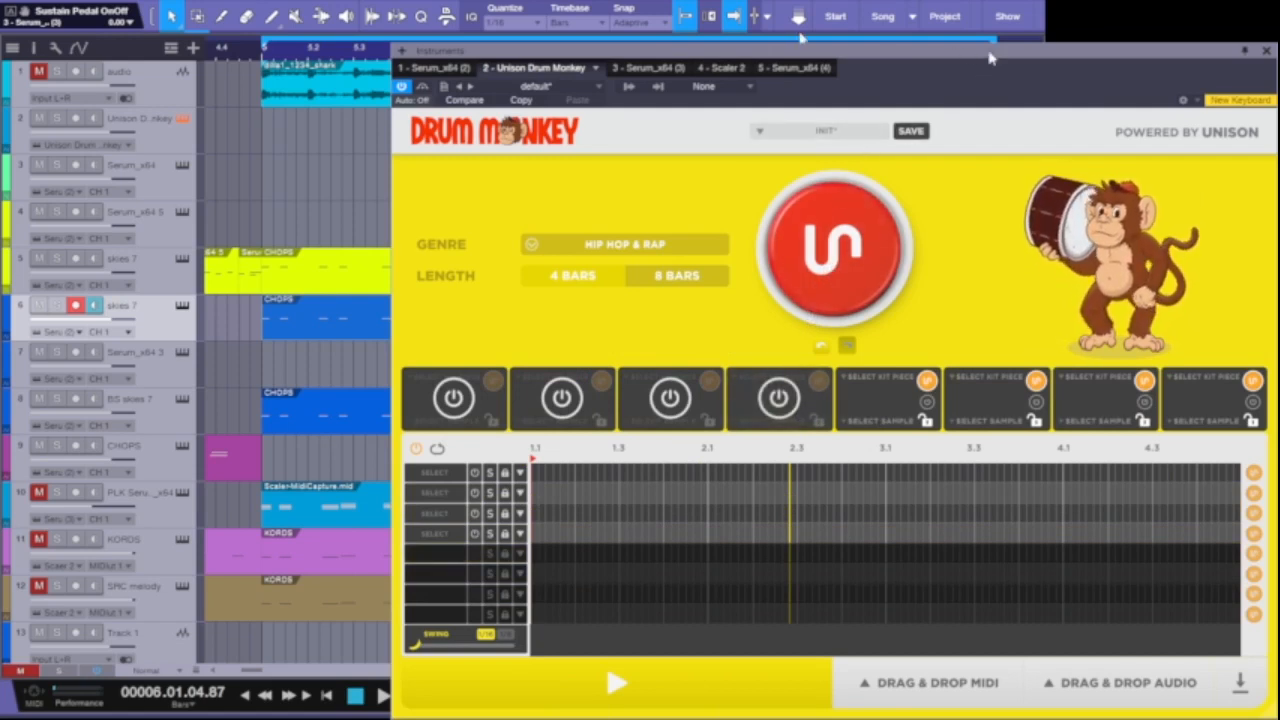
pyautogui.click(855, 255)
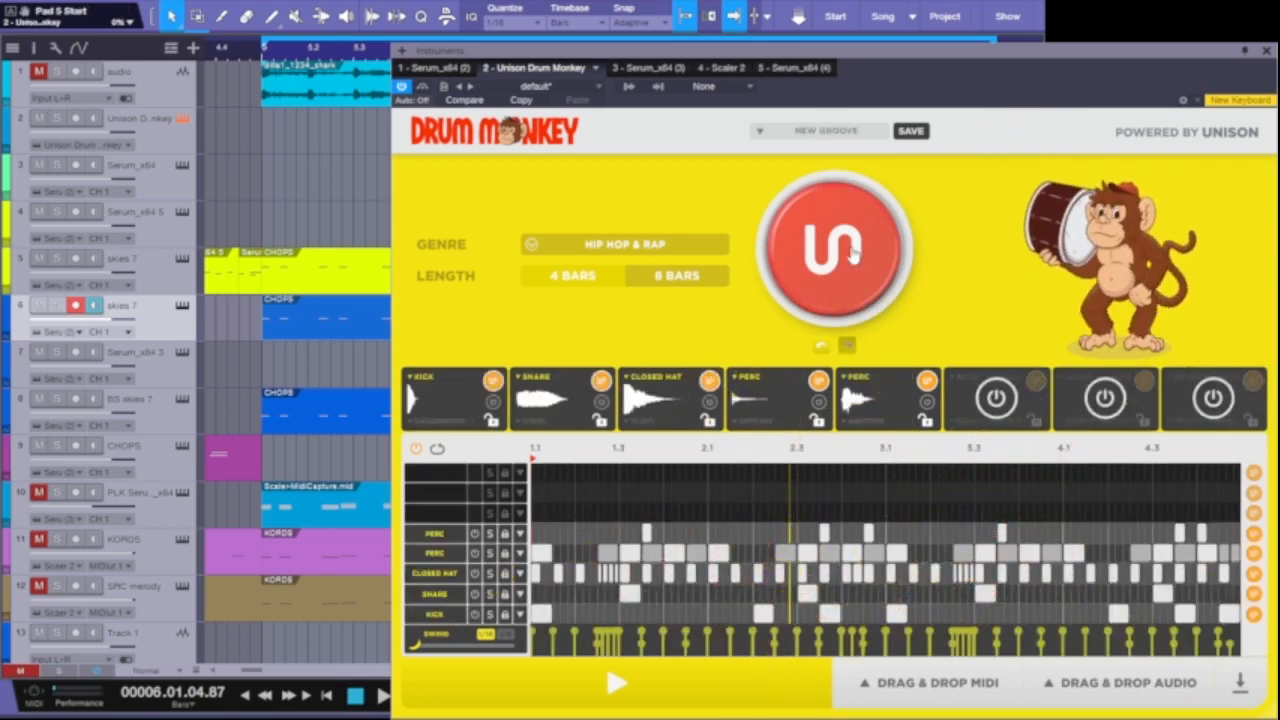
pyautogui.press('space')
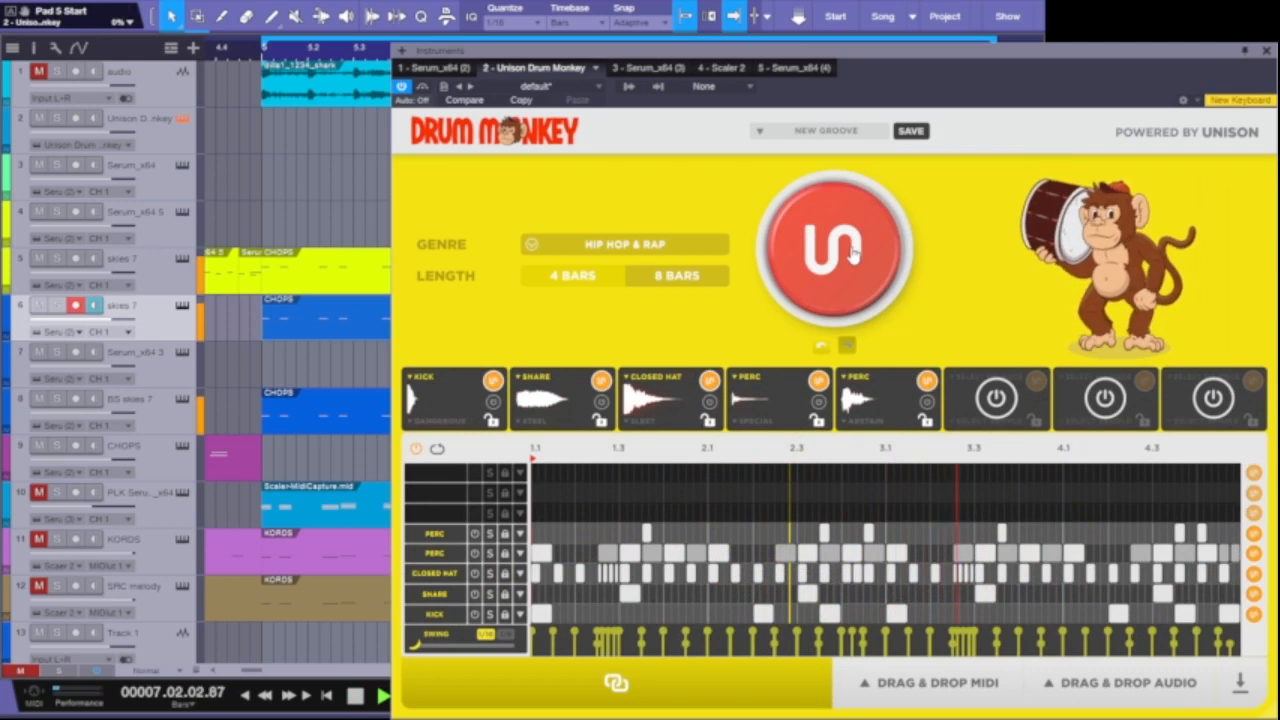
pyautogui.press('space')
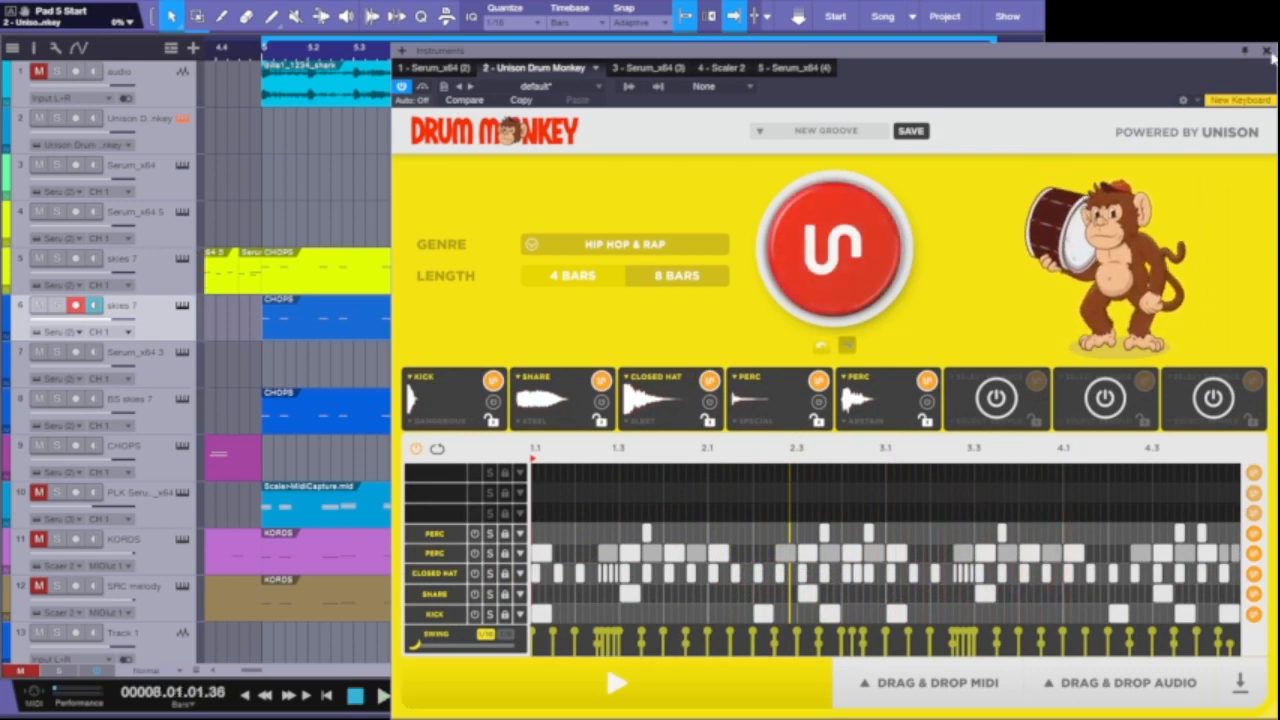
# Close Drum Monkey, play the loop in the arrangement, then reopen the plug-in and generate another Hip Hop & Rap groove
pyautogui.click(1266, 50)
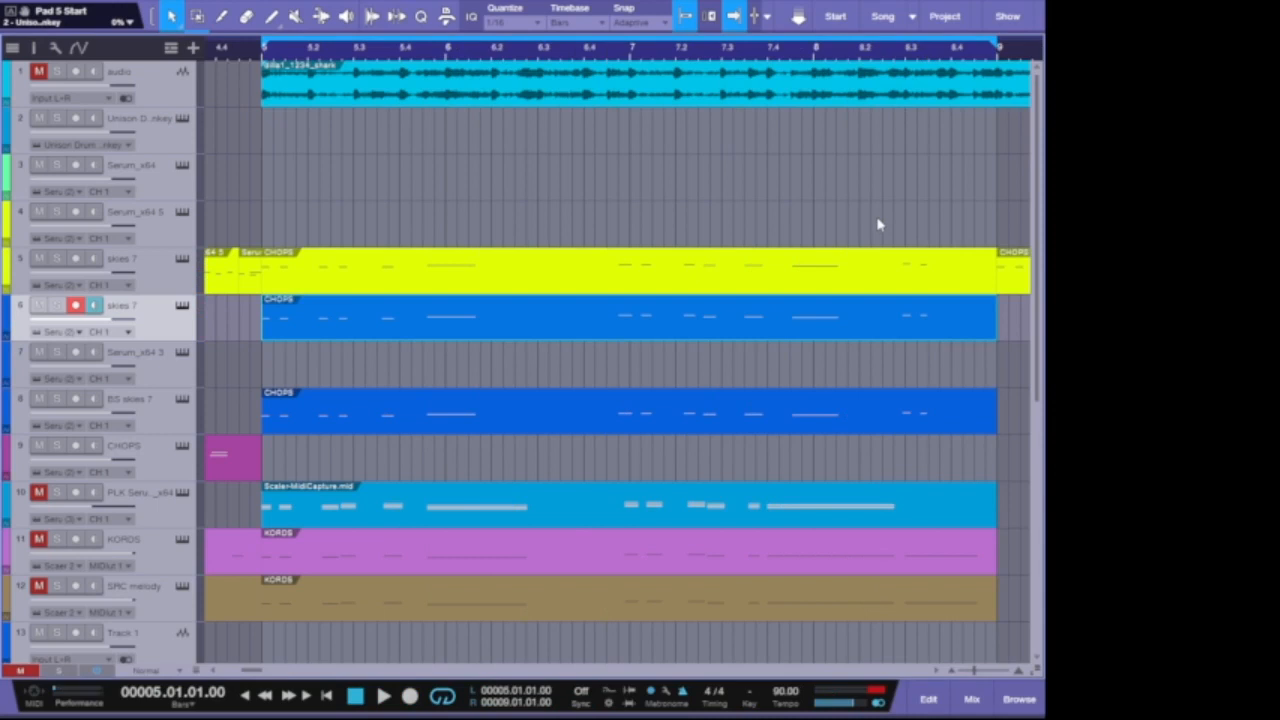
pyautogui.press('space')
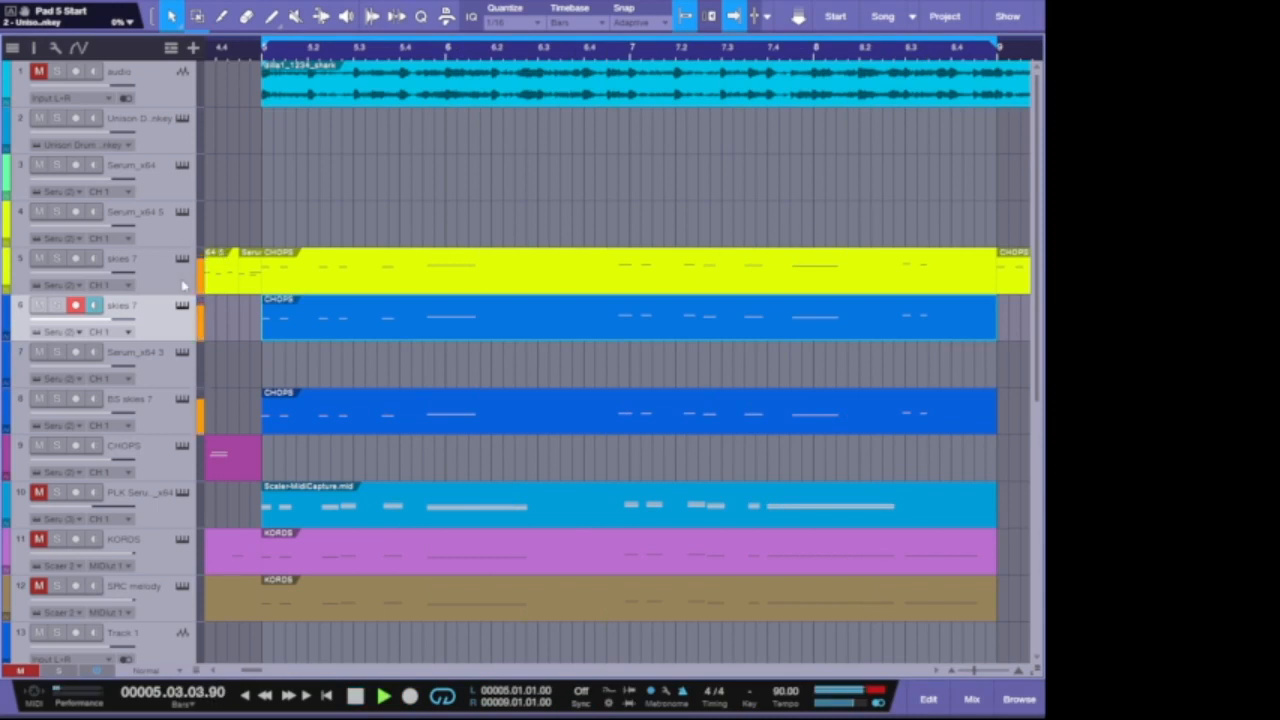
pyautogui.click(172, 126)
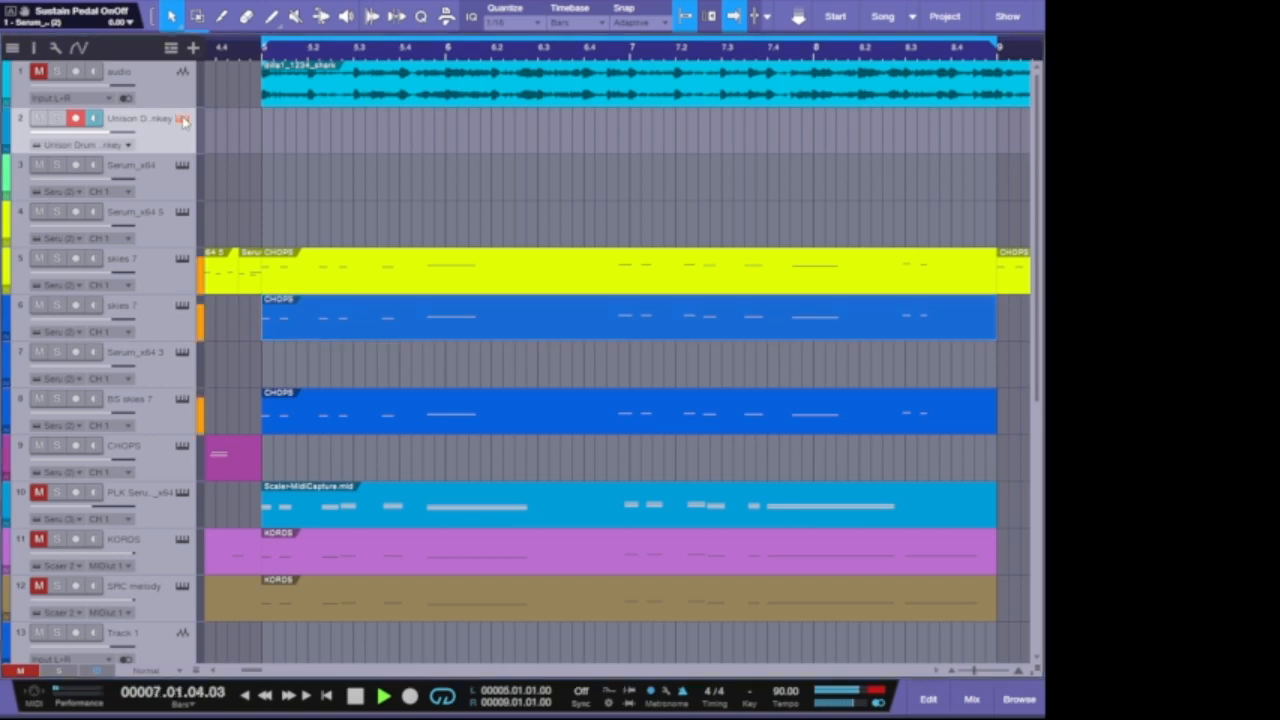
pyautogui.click(182, 119)
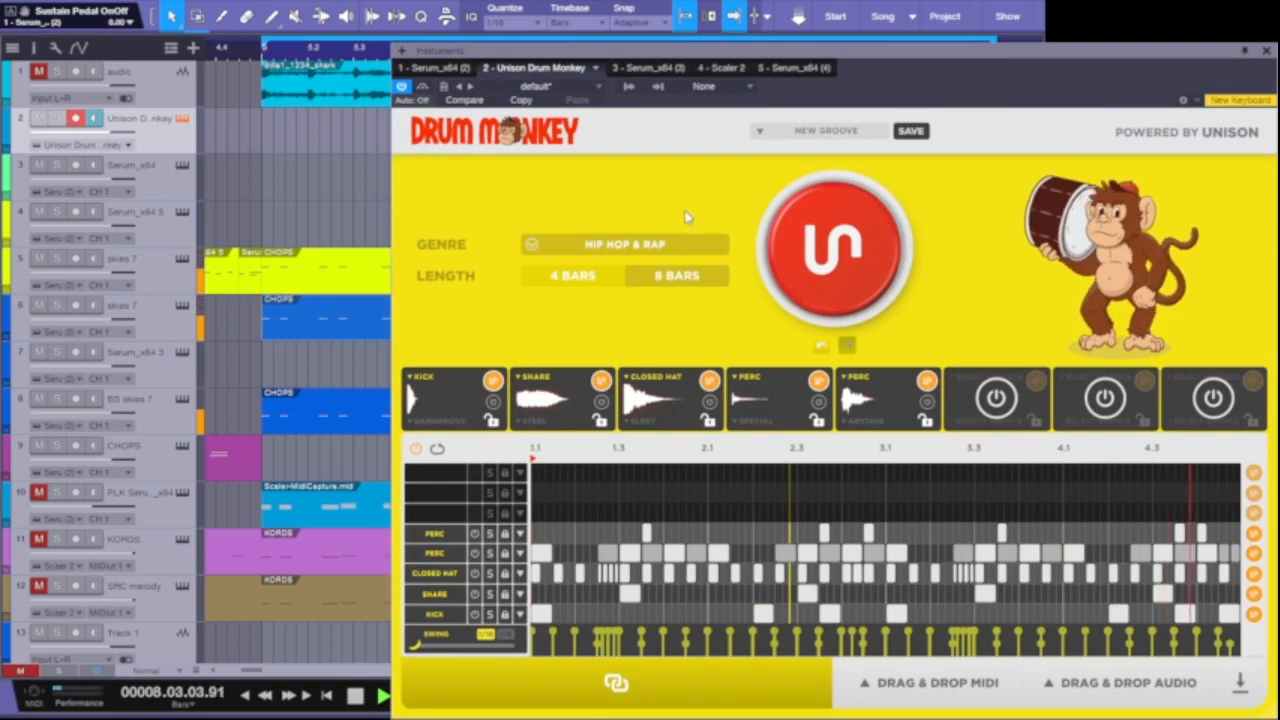
pyautogui.click(815, 250)
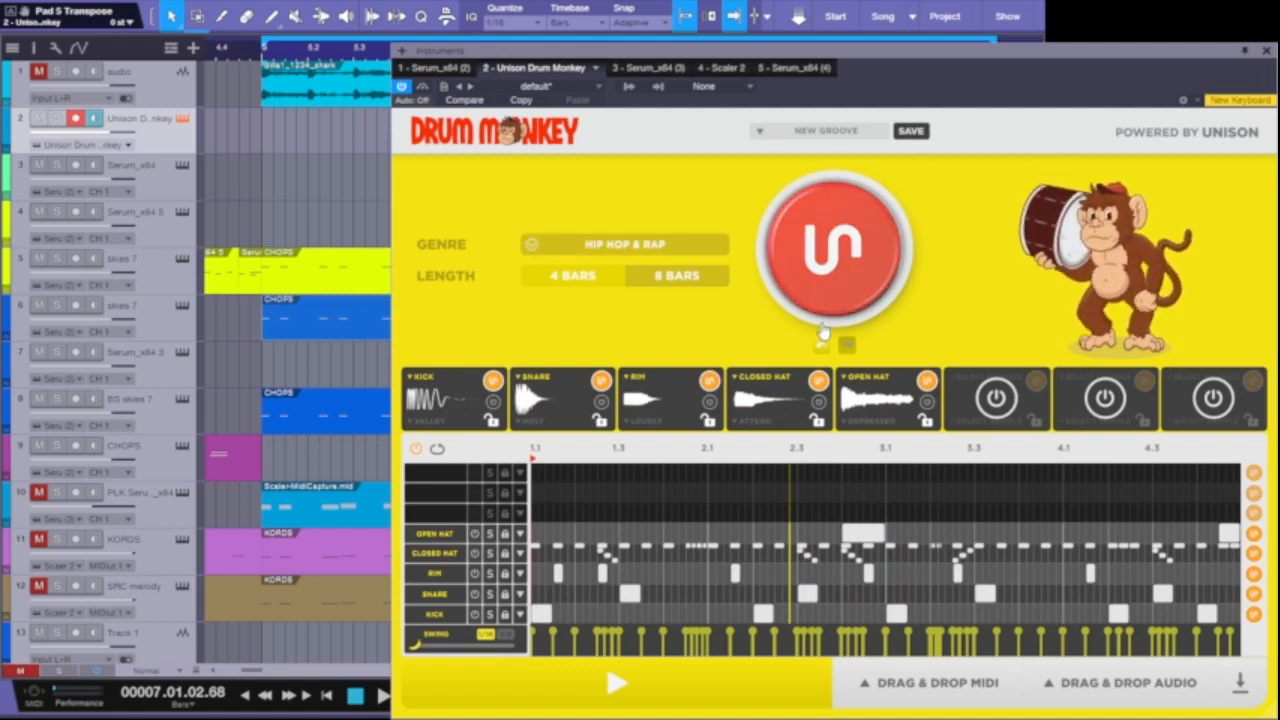
# Switch Drum Monkey's genre to House & Deep House and generate a new drum groove
pyautogui.click(625, 245)
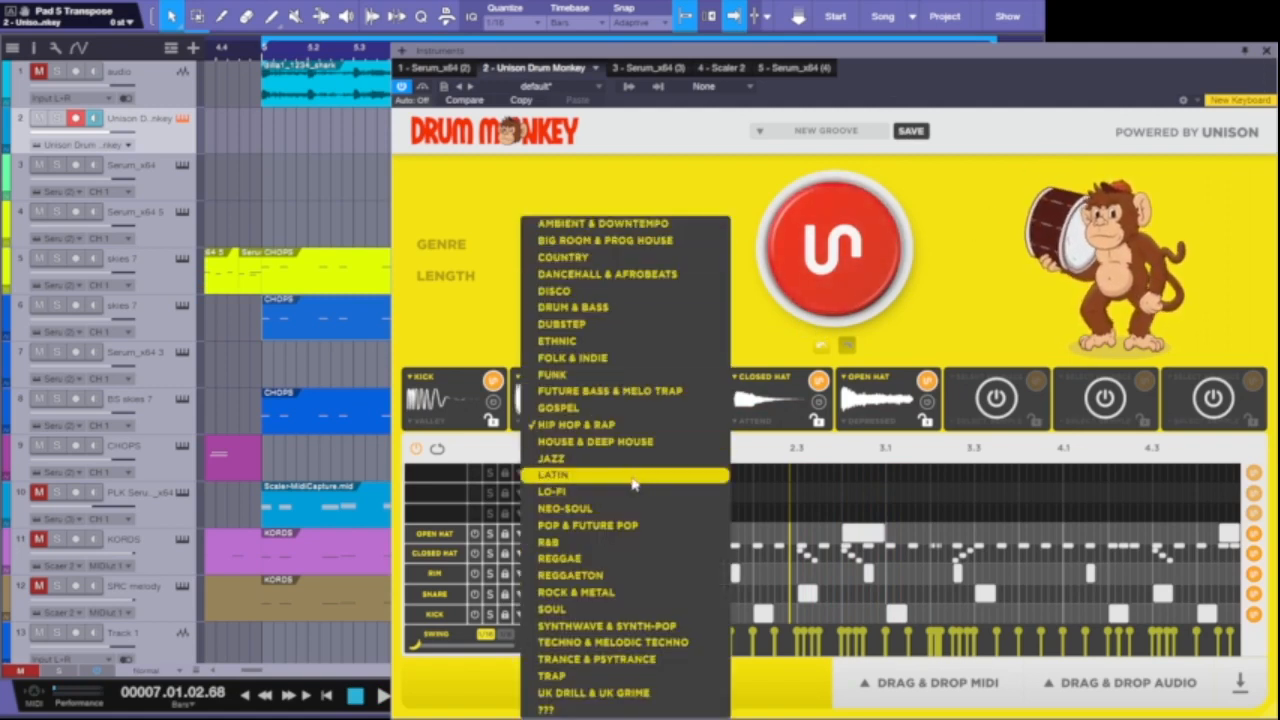
pyautogui.click(605, 443)
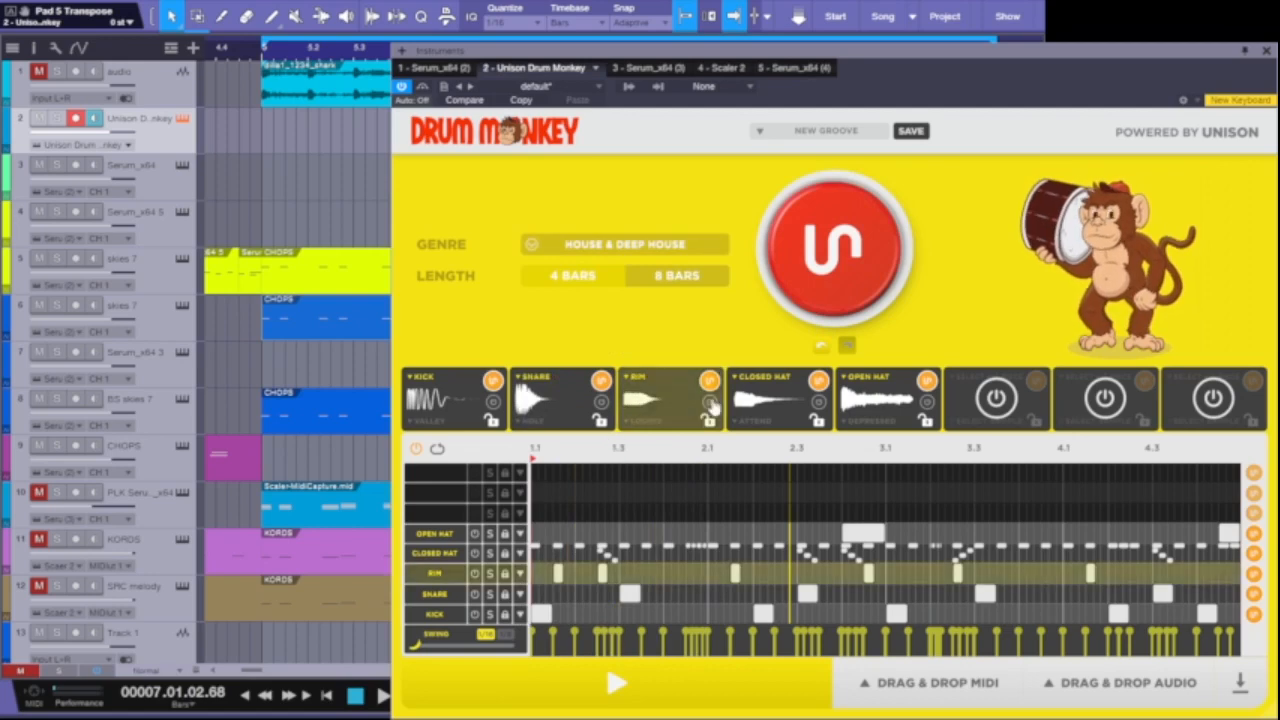
pyautogui.click(830, 259)
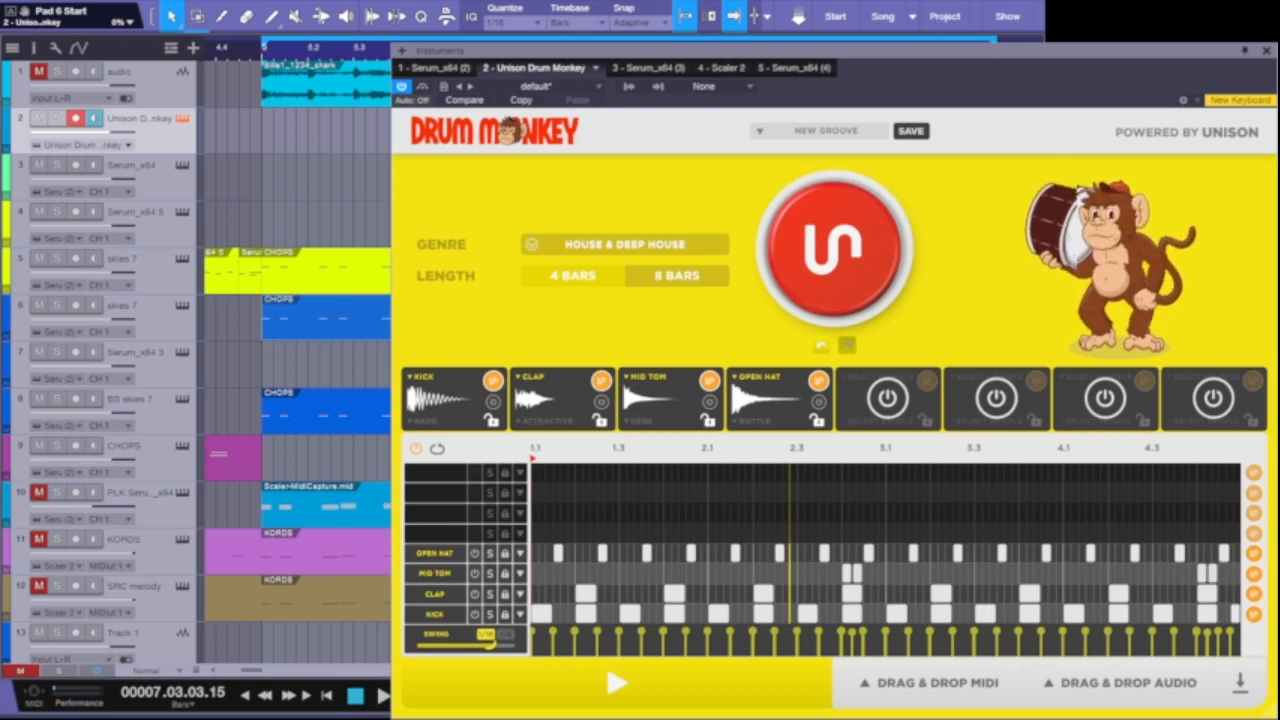
# Play the new drum groove from the song start and over a loop range from bar 5 to bar 13, and close Drum Monkey
pyautogui.click(327, 695)
pyautogui.click(383, 695)
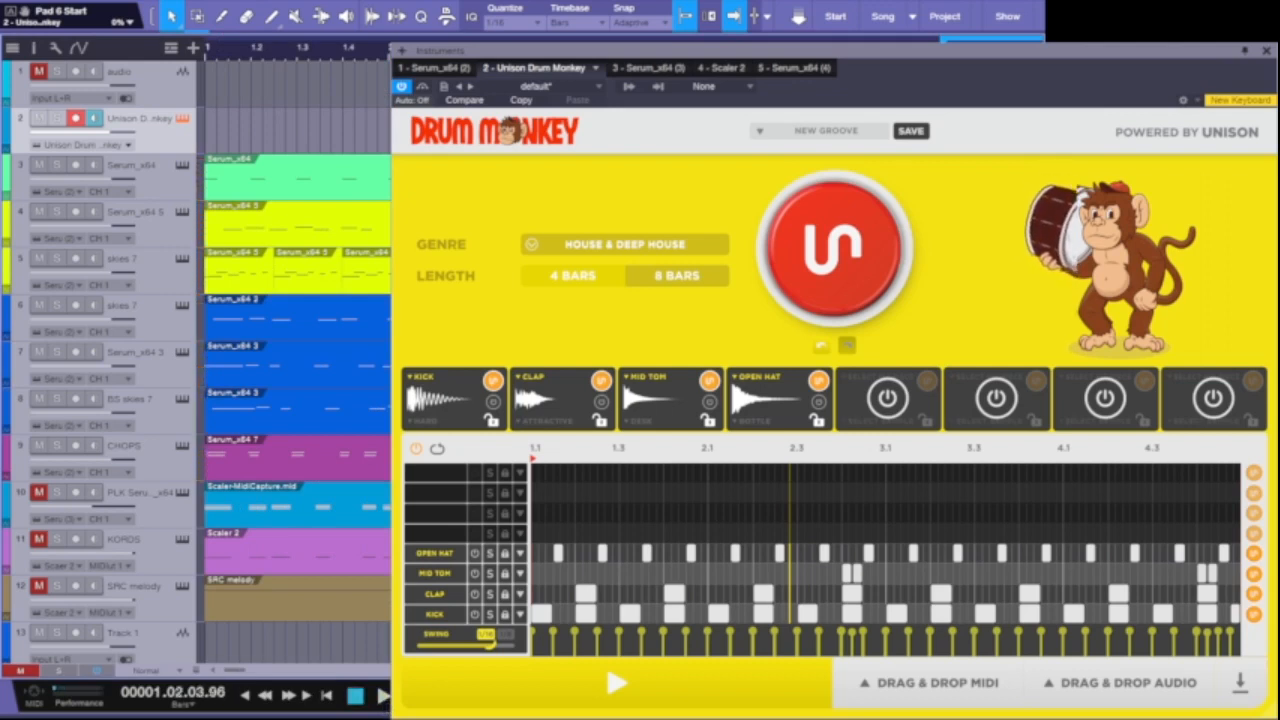
pyautogui.click(328, 695)
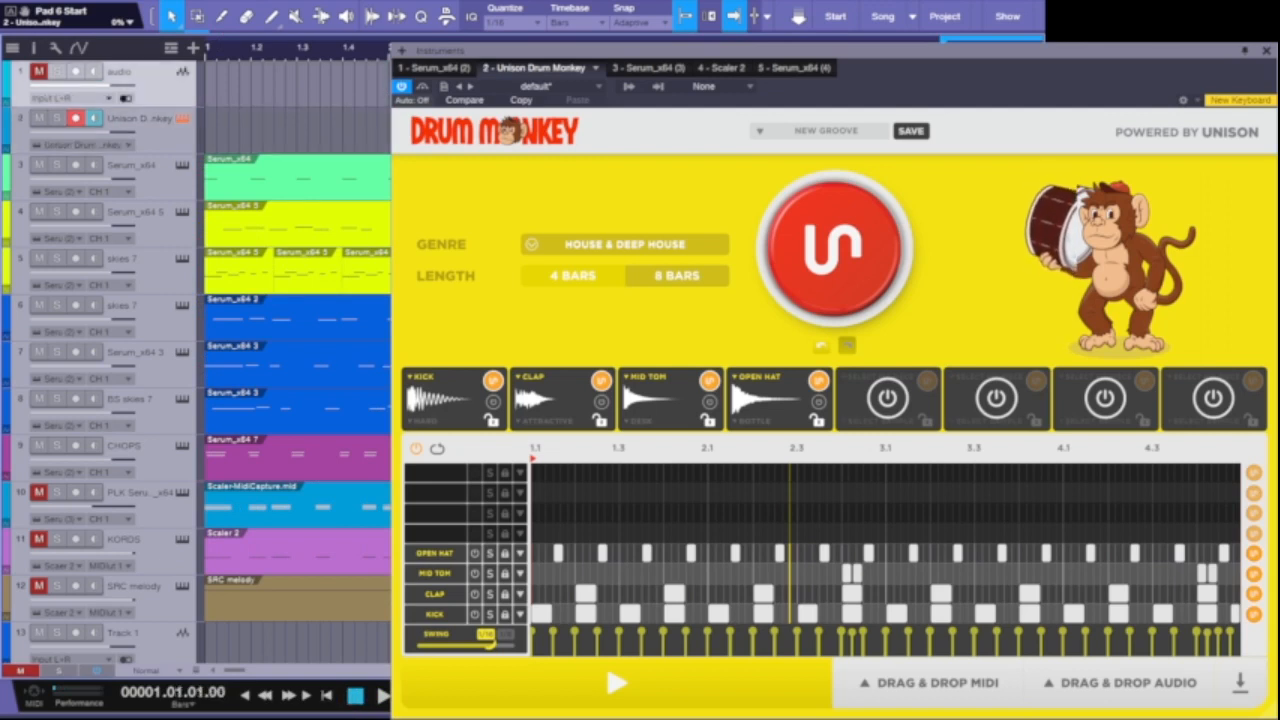
pyautogui.press('space')
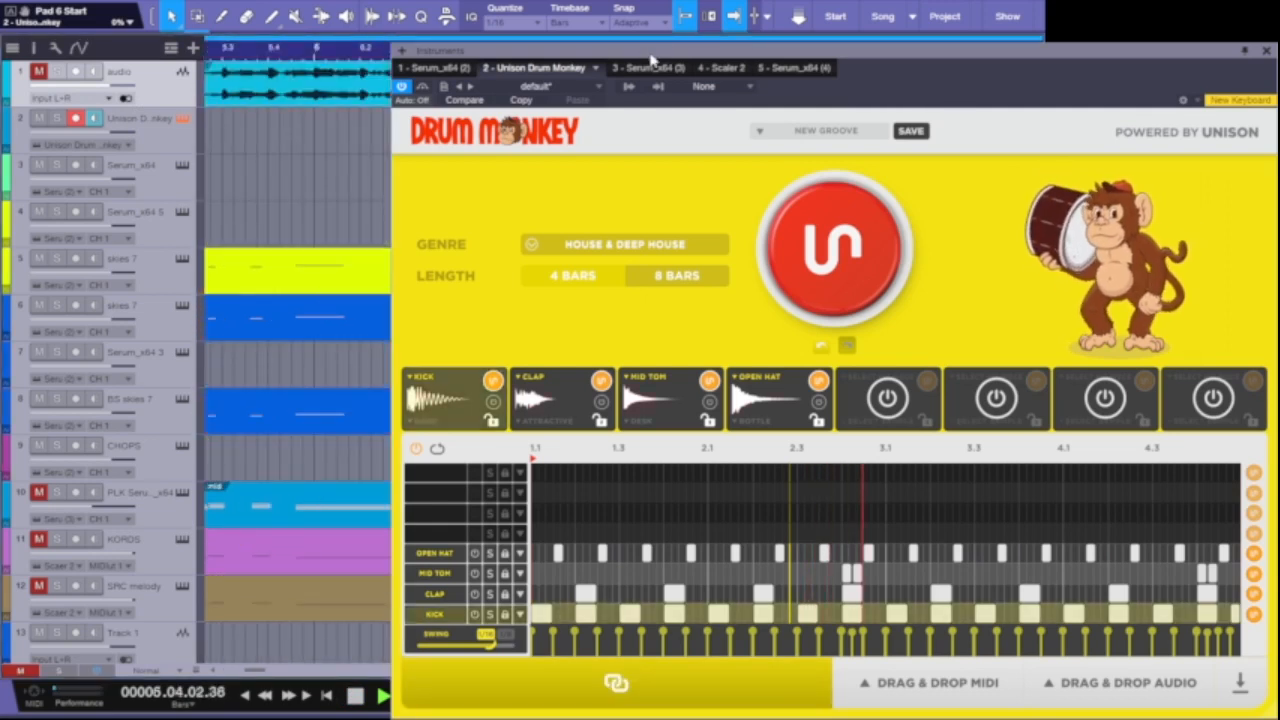
pyautogui.click(1267, 52)
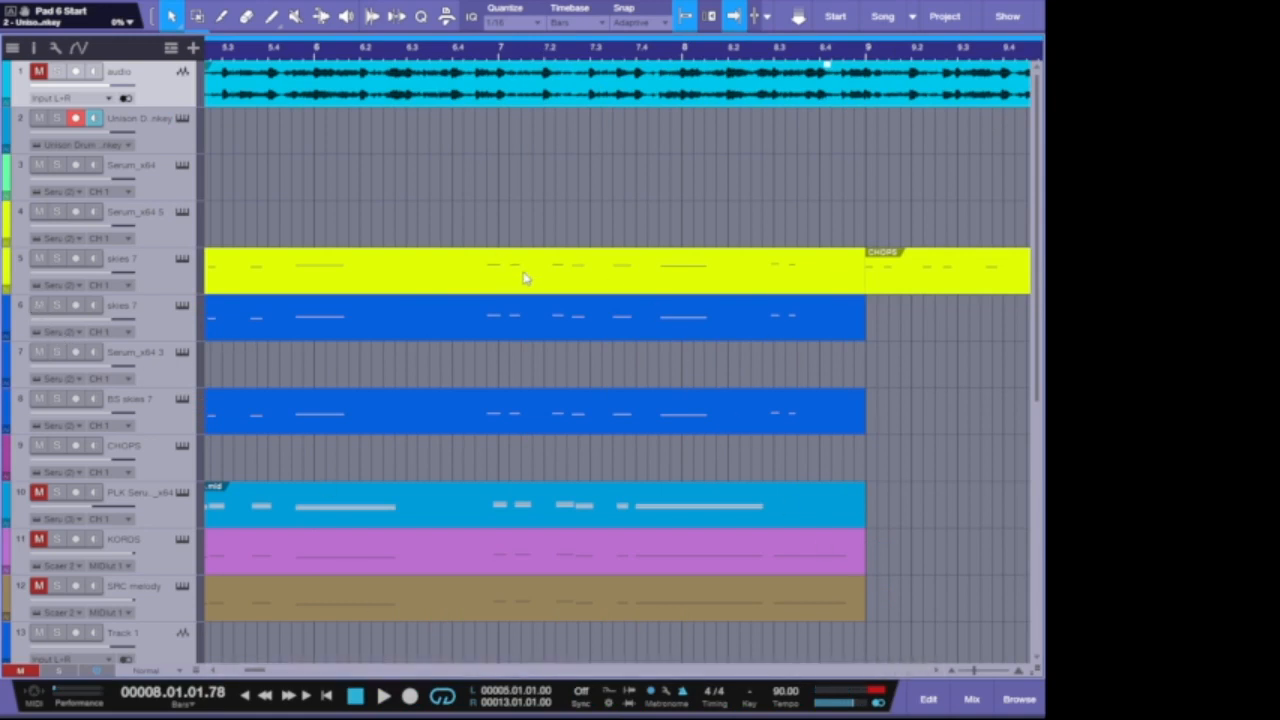
# Mute the blue skies 7 and BS skies 7 tracks and select the yellow skies 7 track's CHOPS clip at bar 5
pyautogui.click(954, 675)
pyautogui.click(949, 670)
pyautogui.click(949, 670)
pyautogui.click(949, 670)
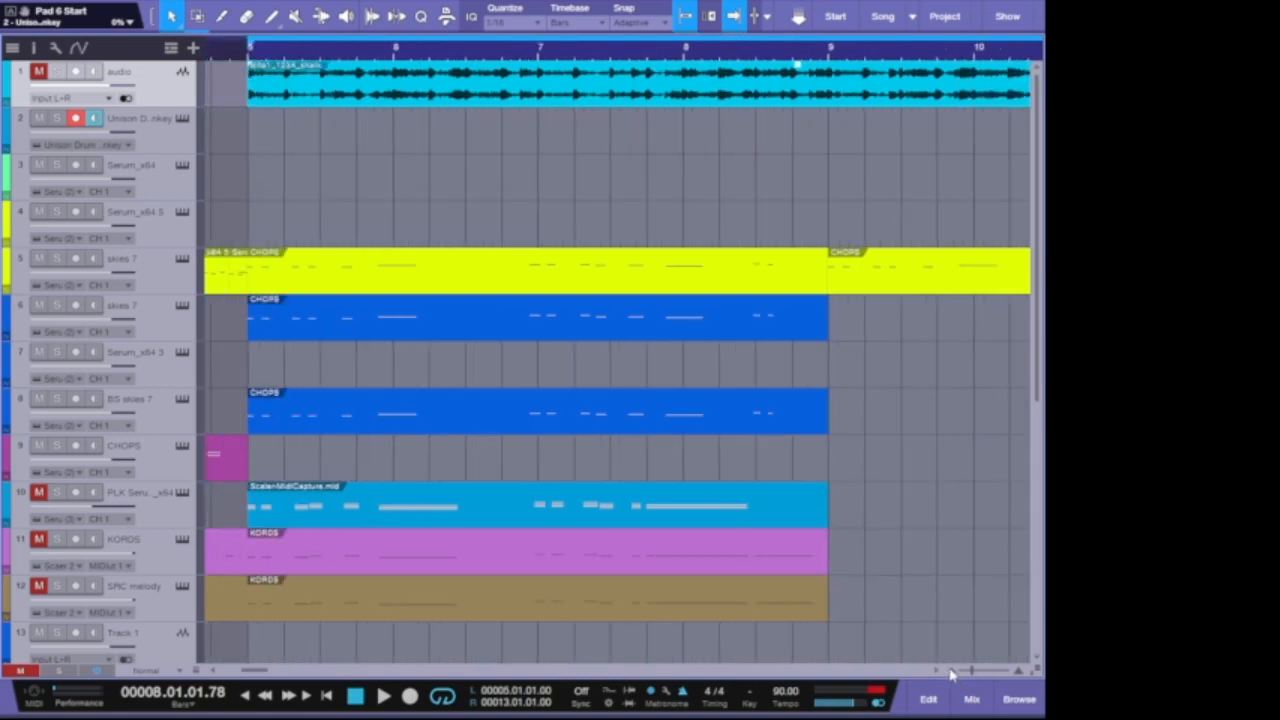
pyautogui.click(950, 670)
pyautogui.click(950, 670)
pyautogui.click(950, 670)
pyautogui.click(950, 670)
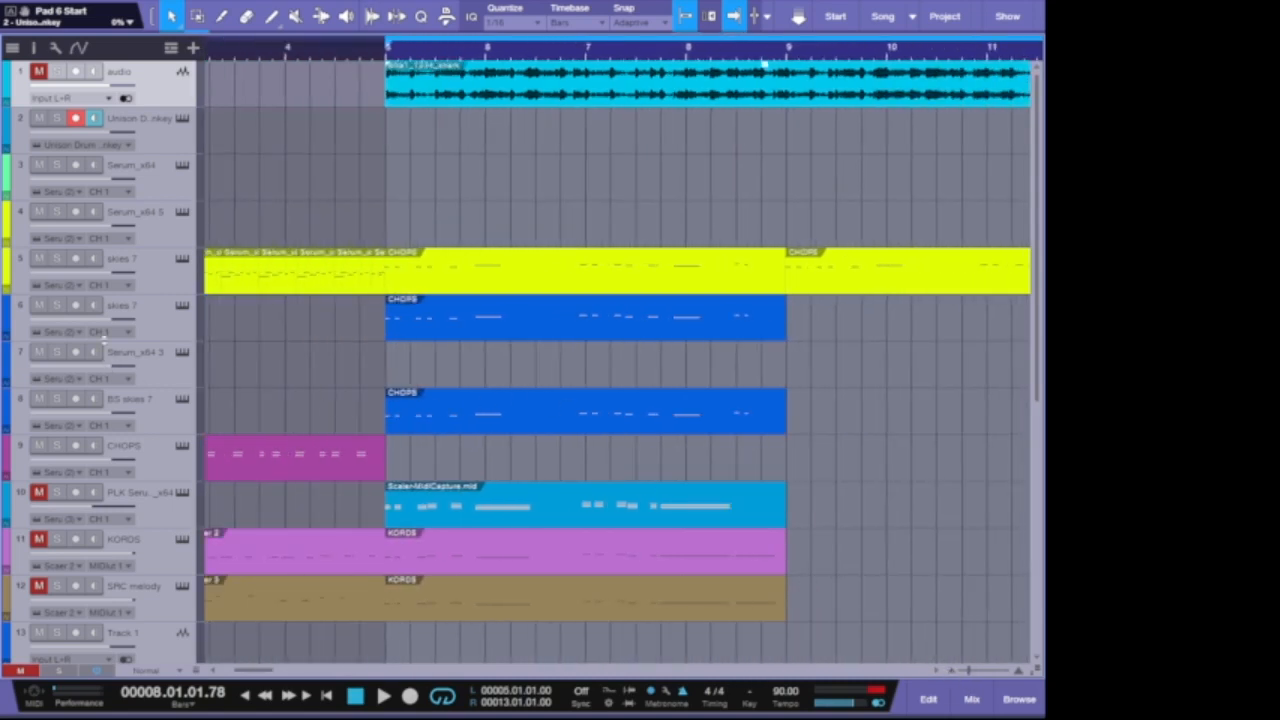
pyautogui.click(38, 304)
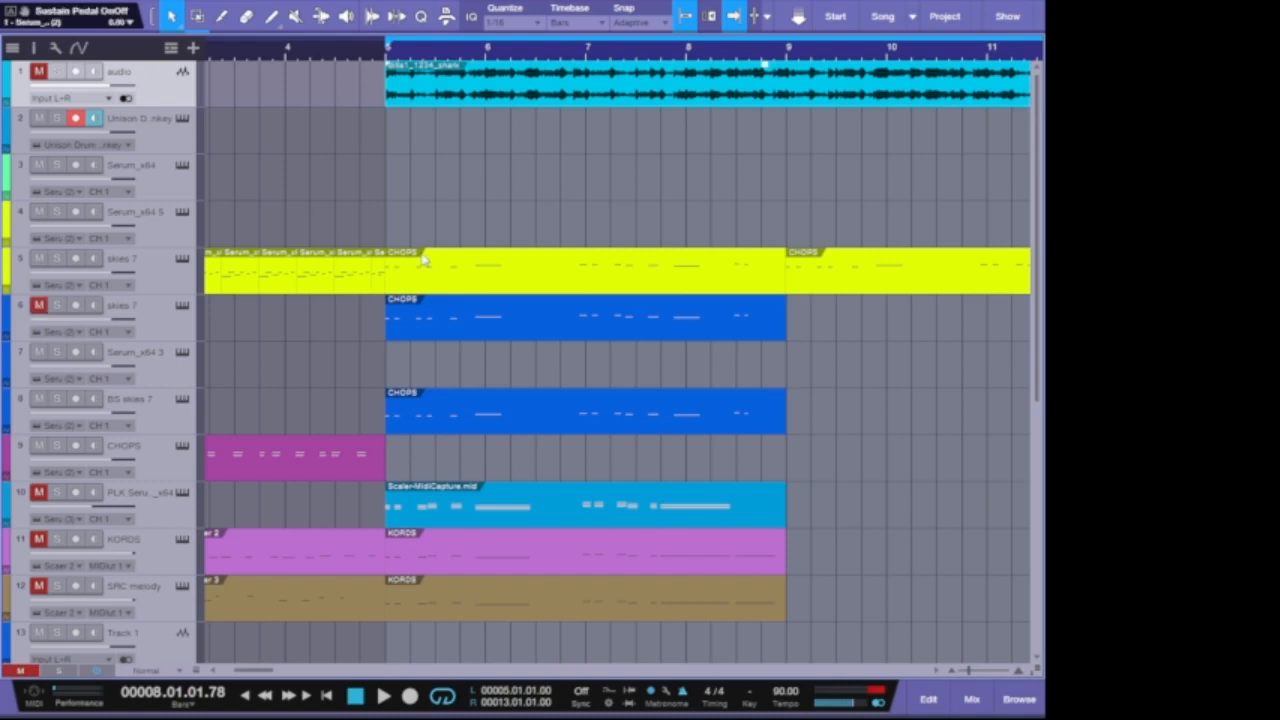
pyautogui.click(505, 268)
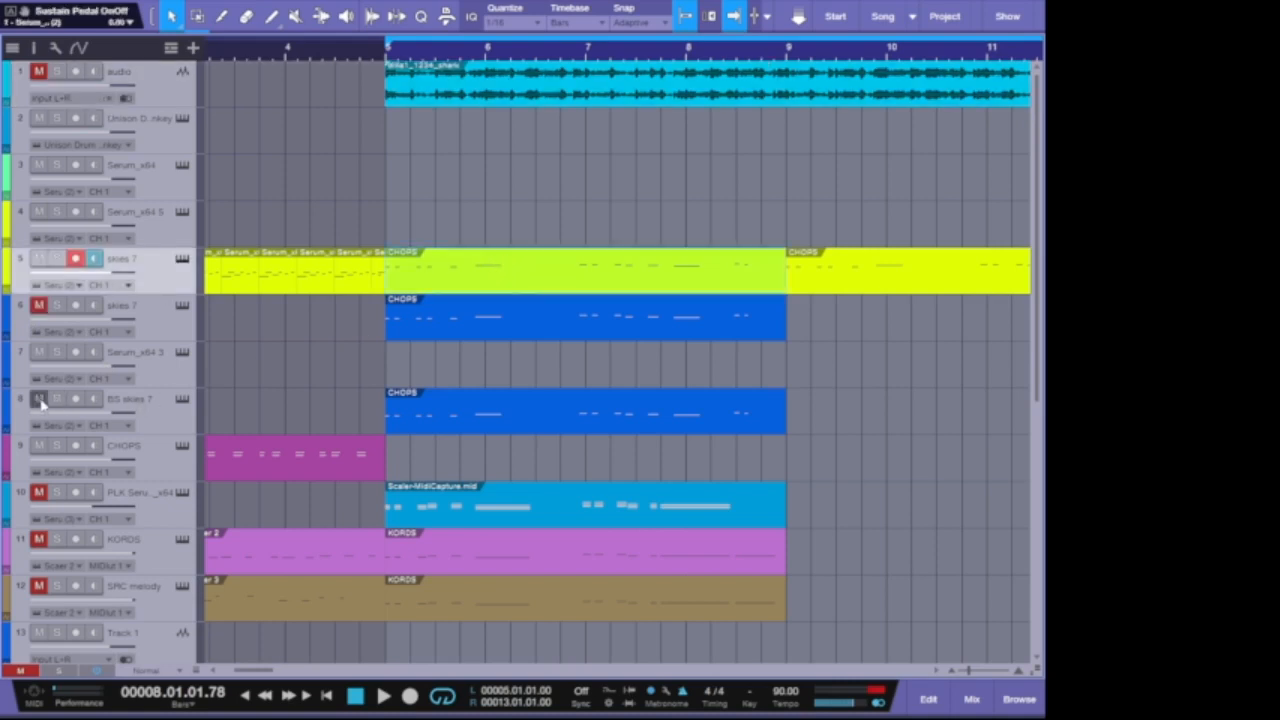
# Open the yellow CHOPS clip in the note editor, quantize all its notes to 1/8, and play the result from bar 5
pyautogui.doubleClick(447, 281)
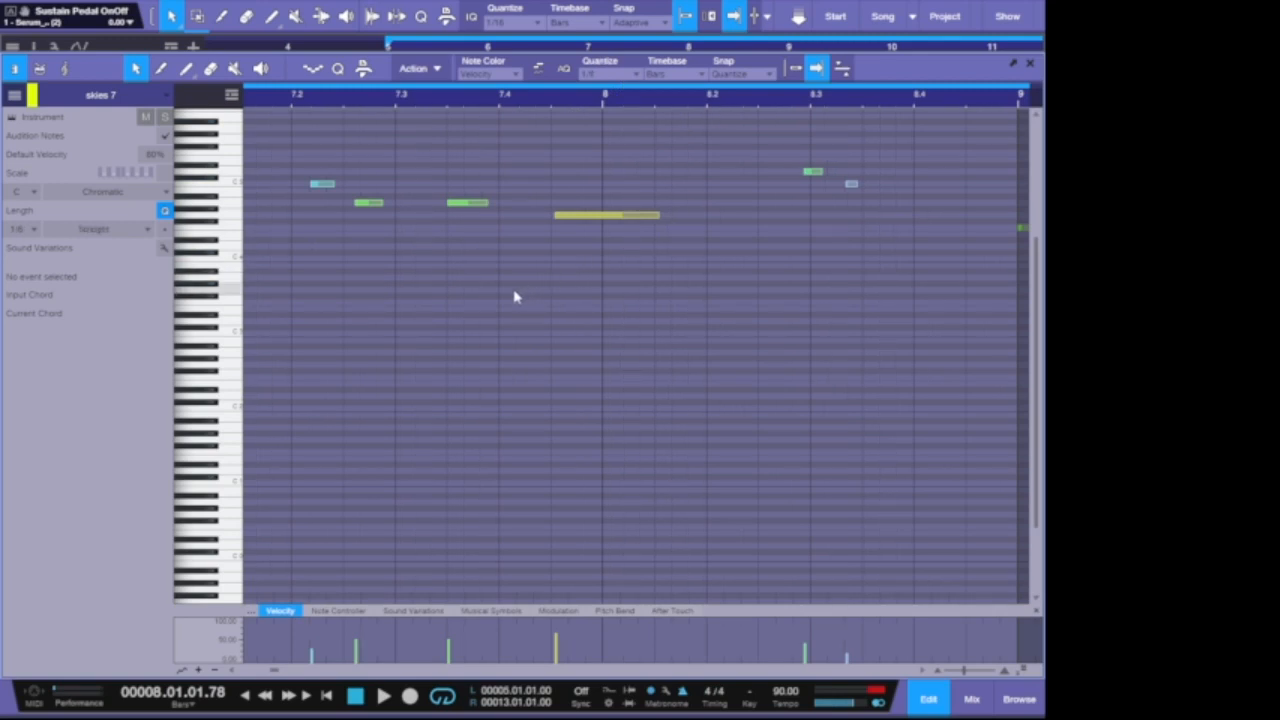
pyautogui.press('KP_1')
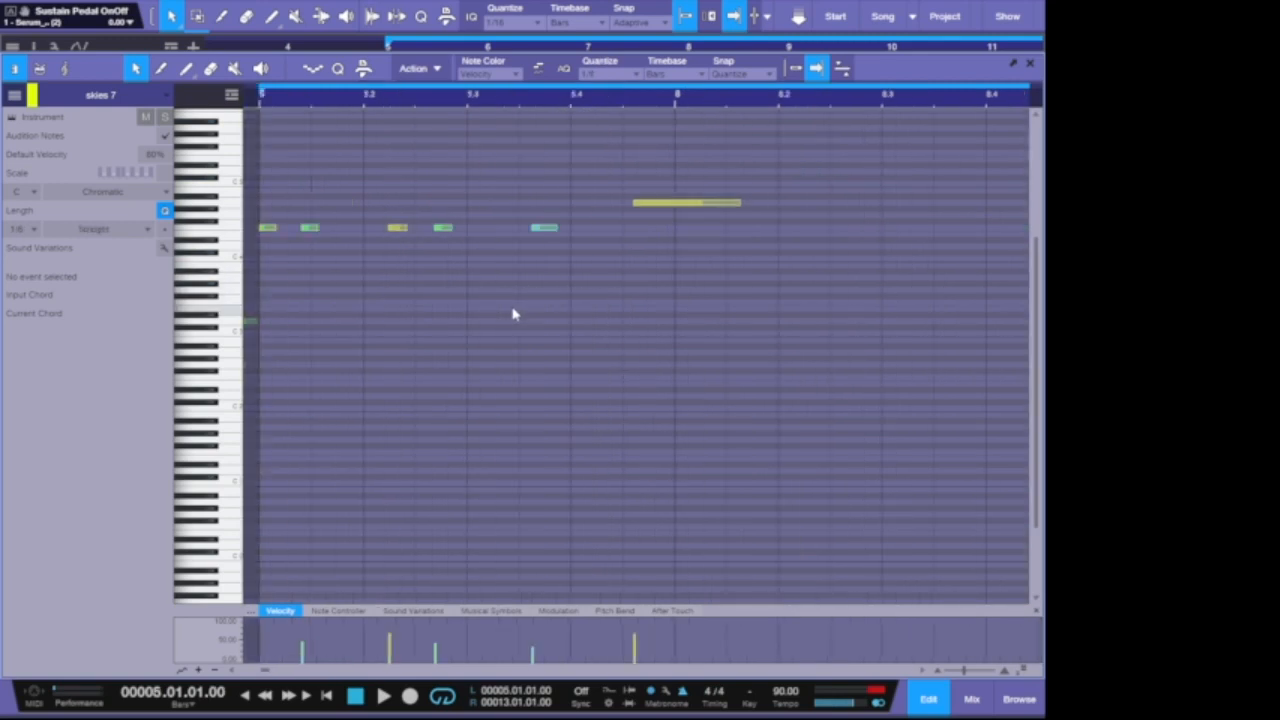
pyautogui.hotkey('ctrl', 'a')
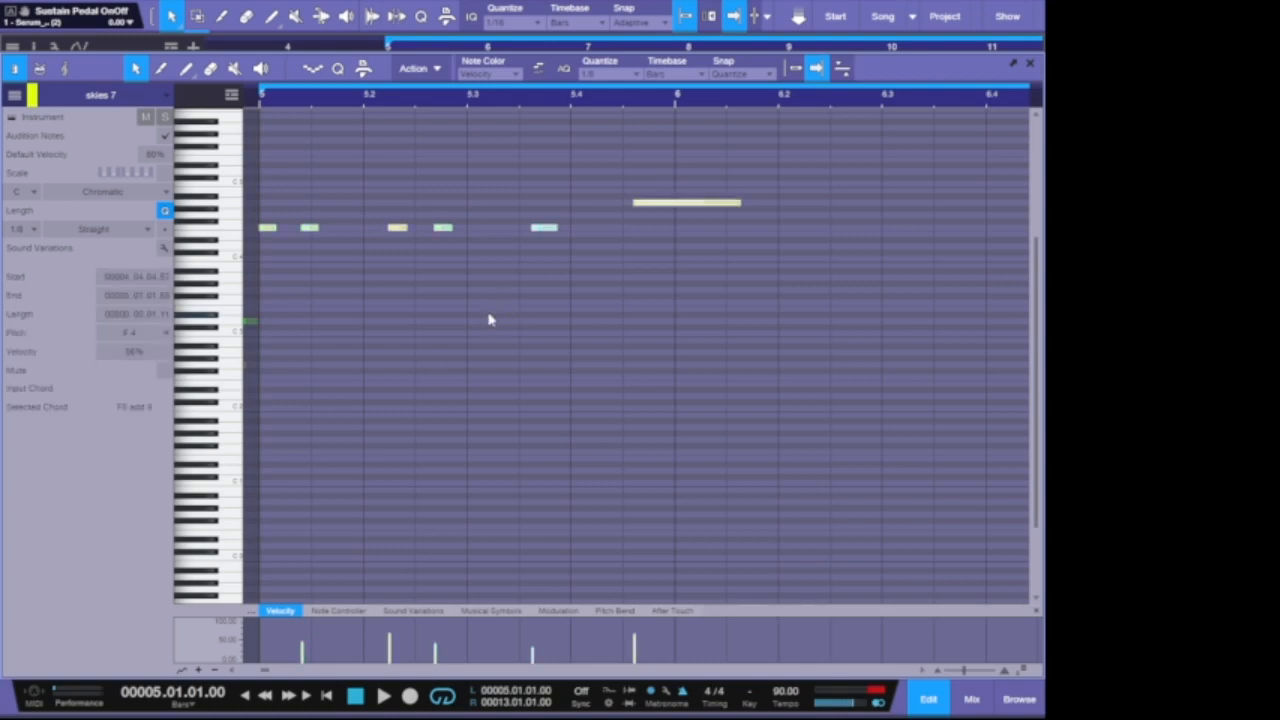
pyautogui.click(427, 264)
pyautogui.hotkey('ctrl', 'a')
pyautogui.press('q')
pyautogui.press('space')
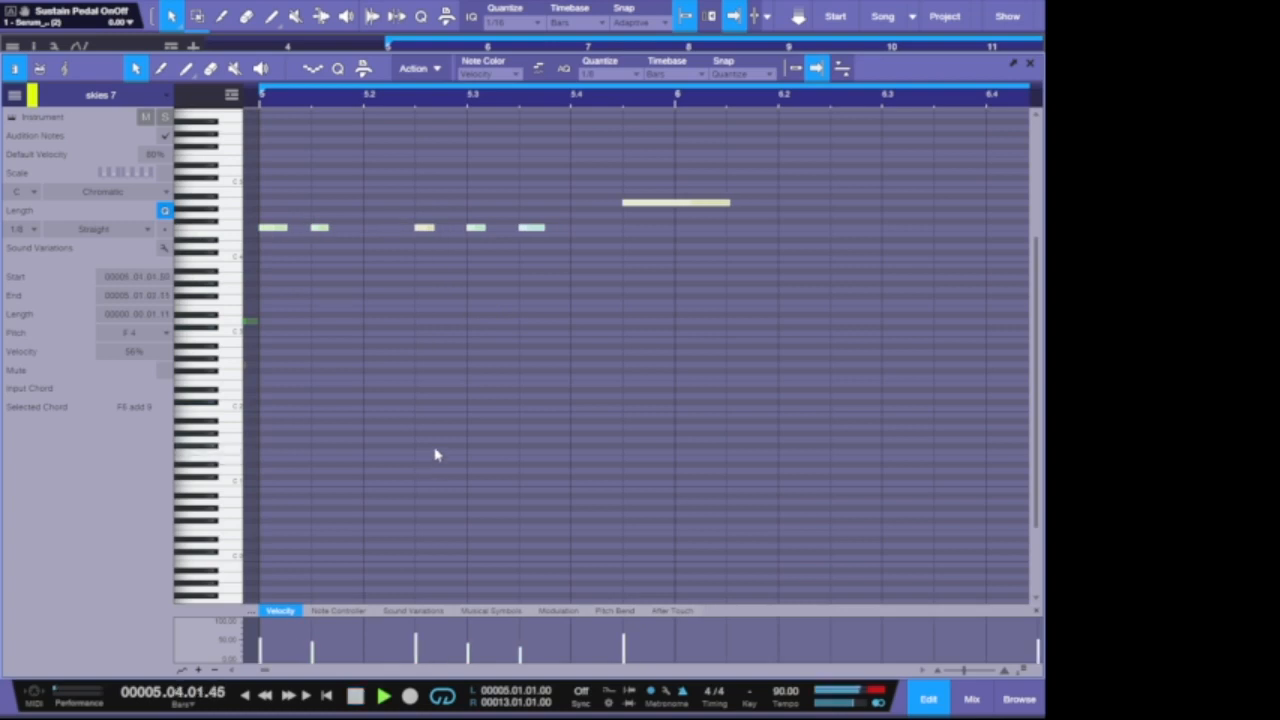
pyautogui.press('space')
pyautogui.press('space')
pyautogui.press('space')
# Move the fifth note of bar 5 later to beat 5.4, play the loop, and close the note editor
pyautogui.click(531, 245)
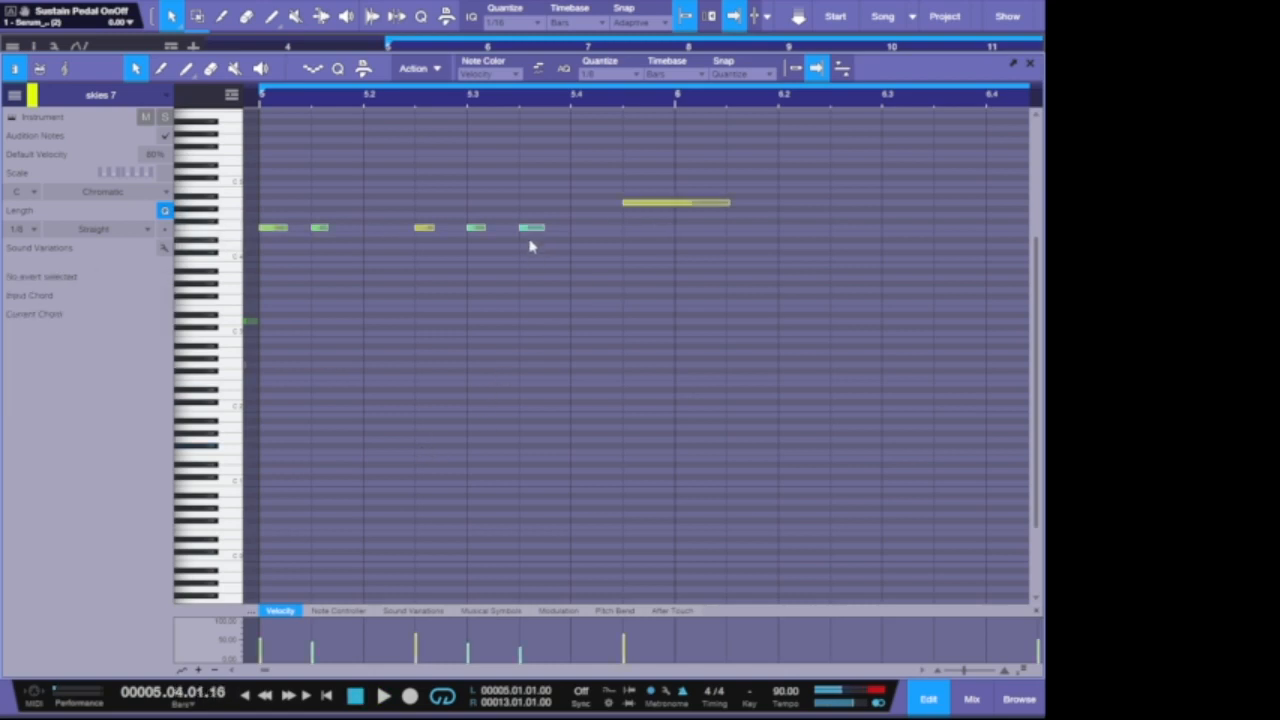
pyautogui.moveTo(533, 229); pyautogui.dragTo(588, 232)
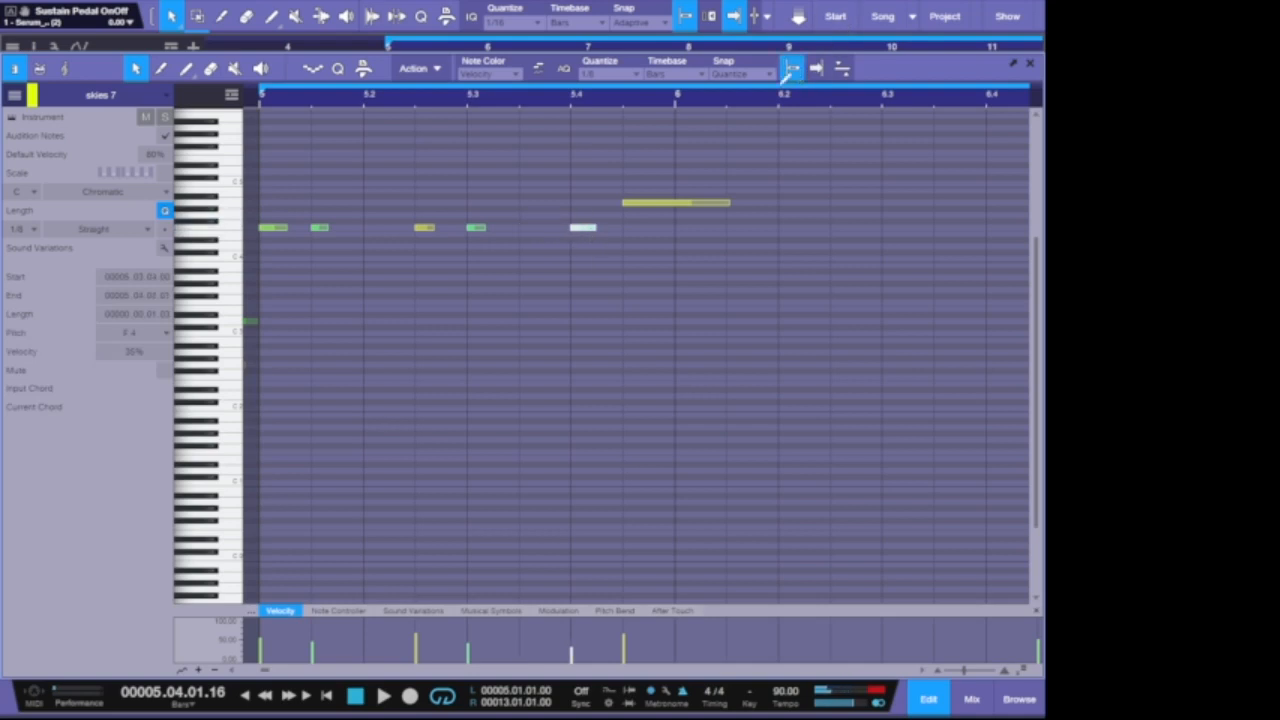
pyautogui.press('space')
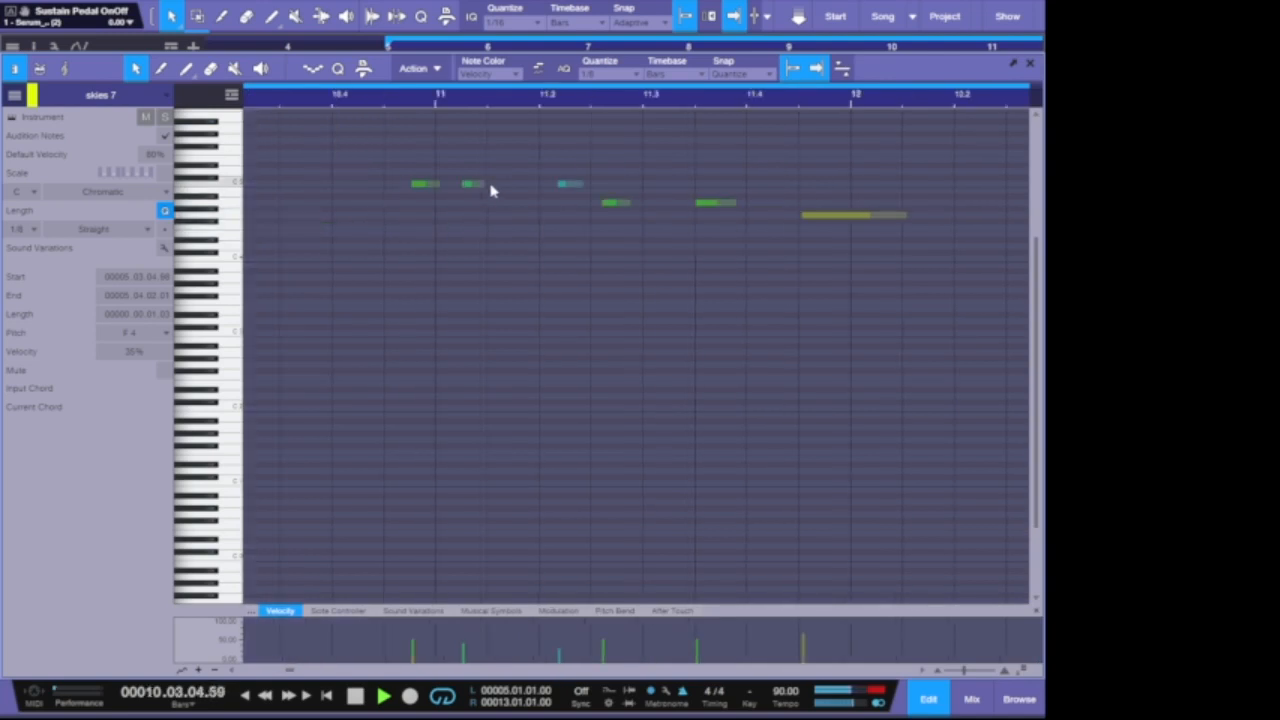
pyautogui.click(440, 292)
pyautogui.press('space')
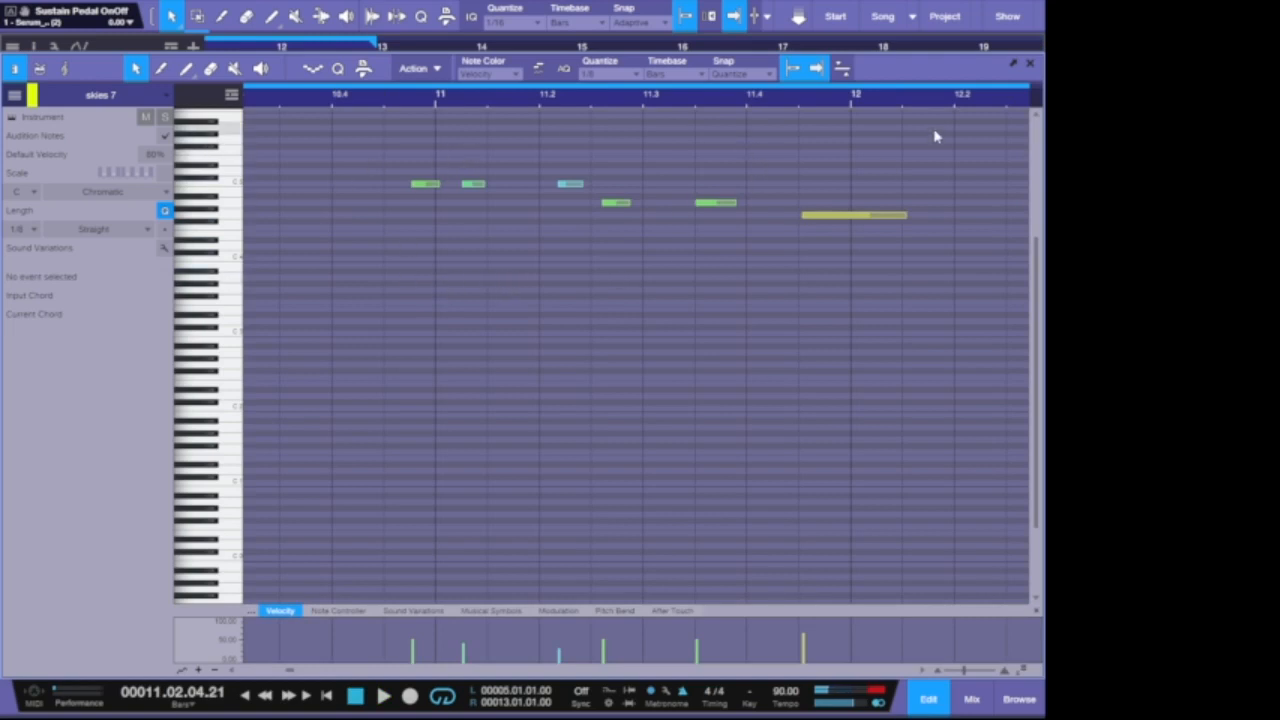
pyautogui.click(1031, 64)
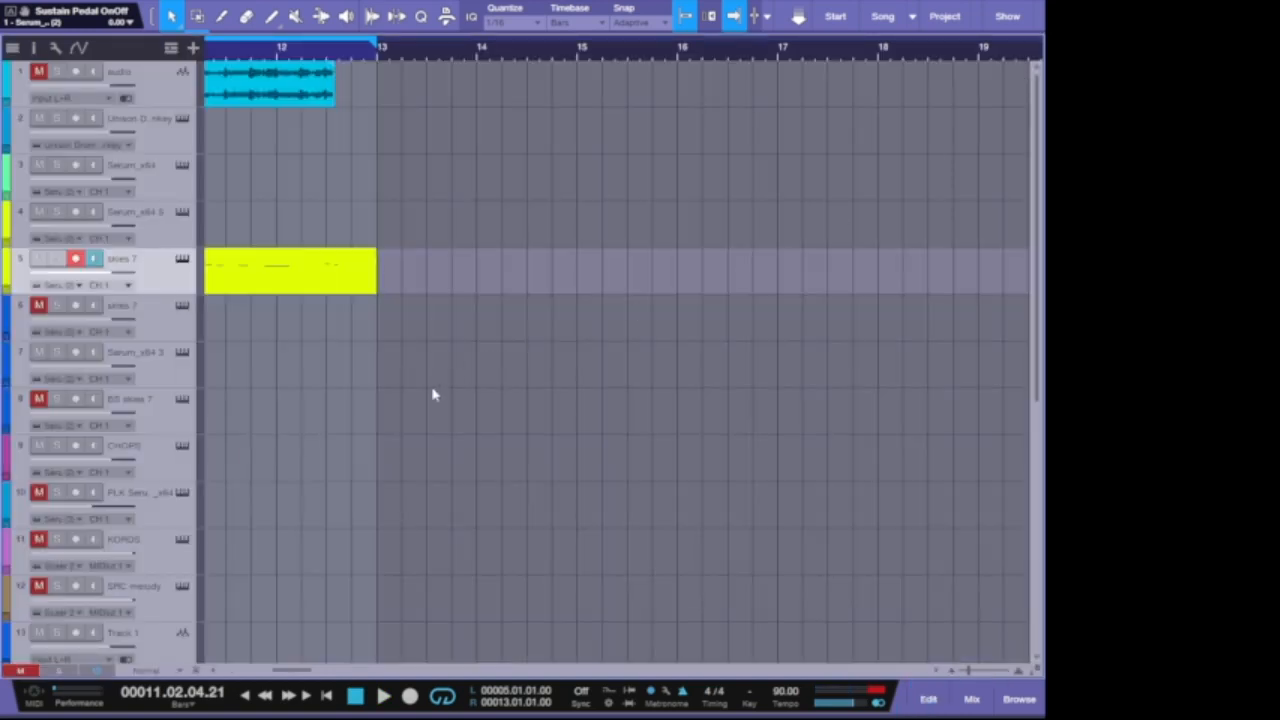
# Set the loop range to the yellow CHOPS clip from bar 5 to bar 9 and play it
pyautogui.moveTo(300, 670); pyautogui.dragTo(266, 667)
pyautogui.click(743, 284)
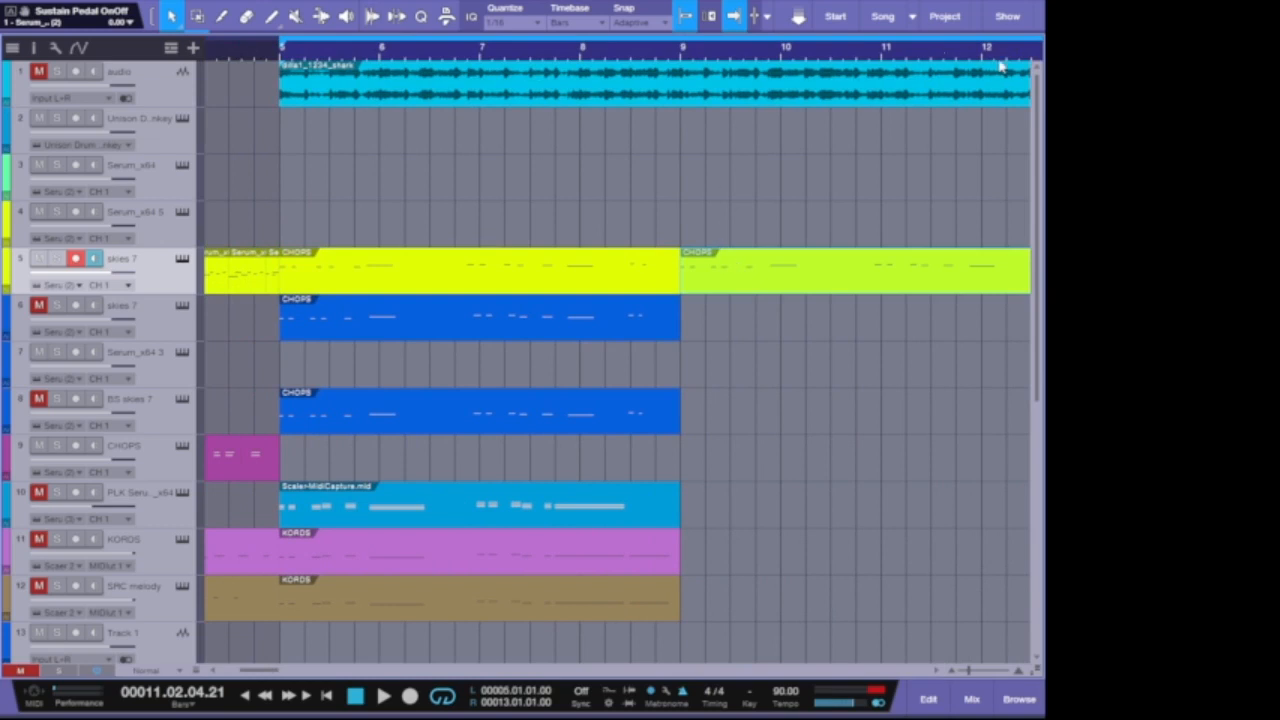
pyautogui.click(612, 279)
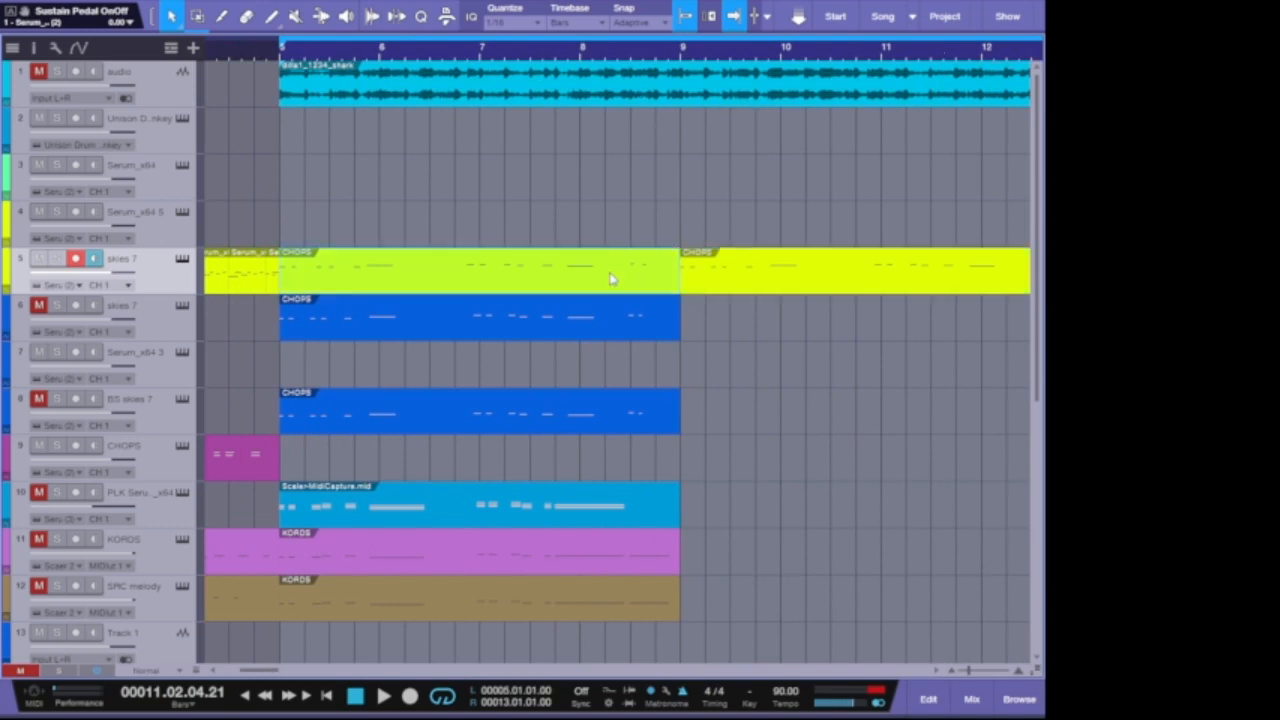
pyautogui.press('p')
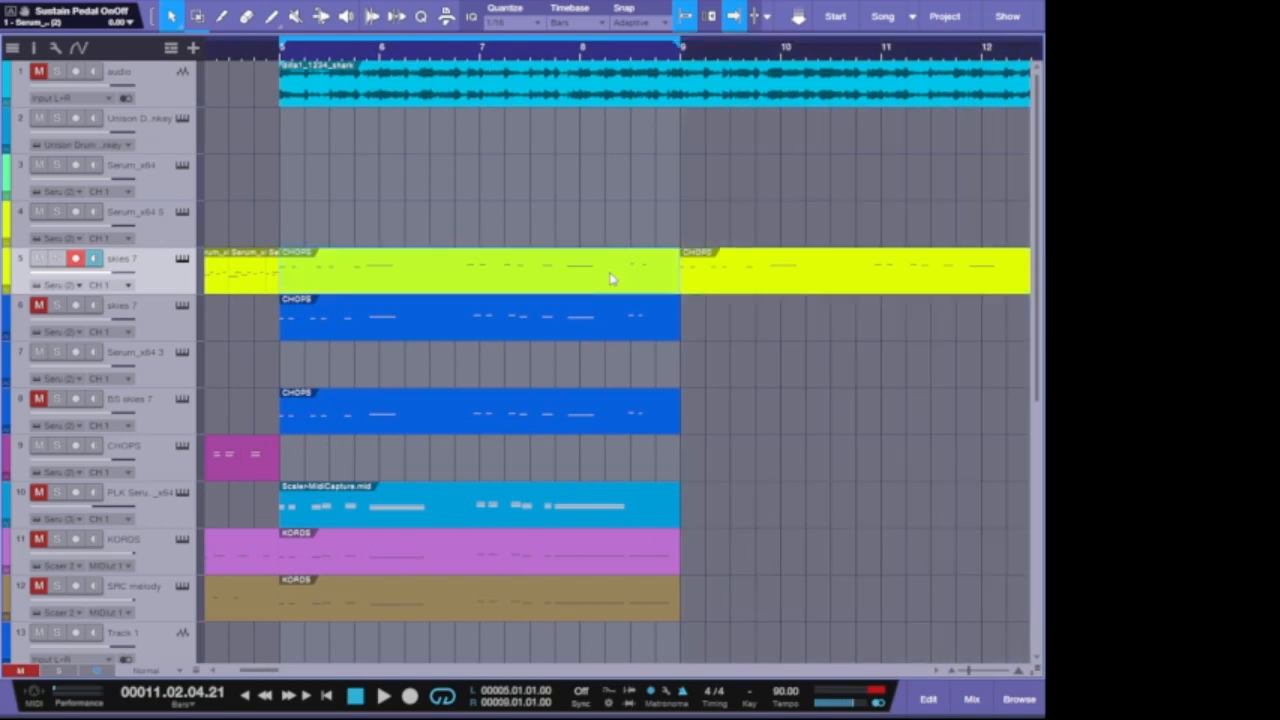
pyautogui.press('space')
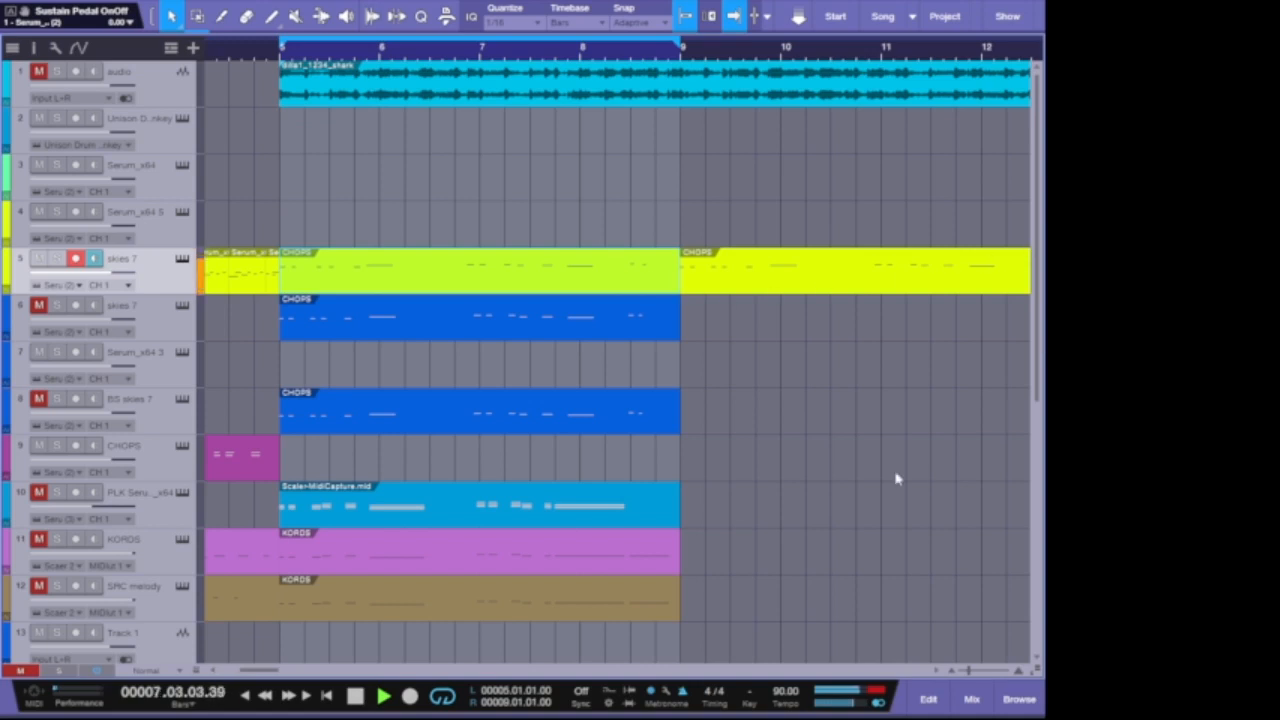
pyautogui.press('space')
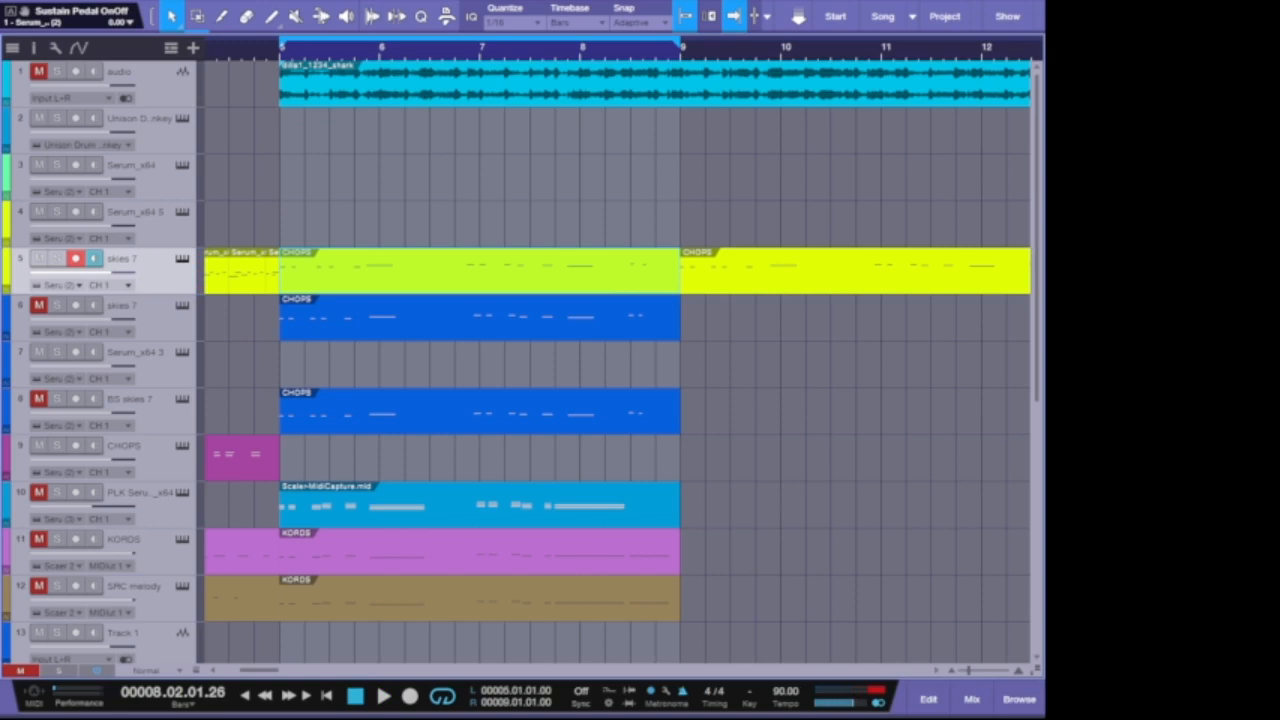
# Open Drum Monkey, set its genre to Hip Hop & Rap, and generate and play a new groove
pyautogui.click(182, 72)
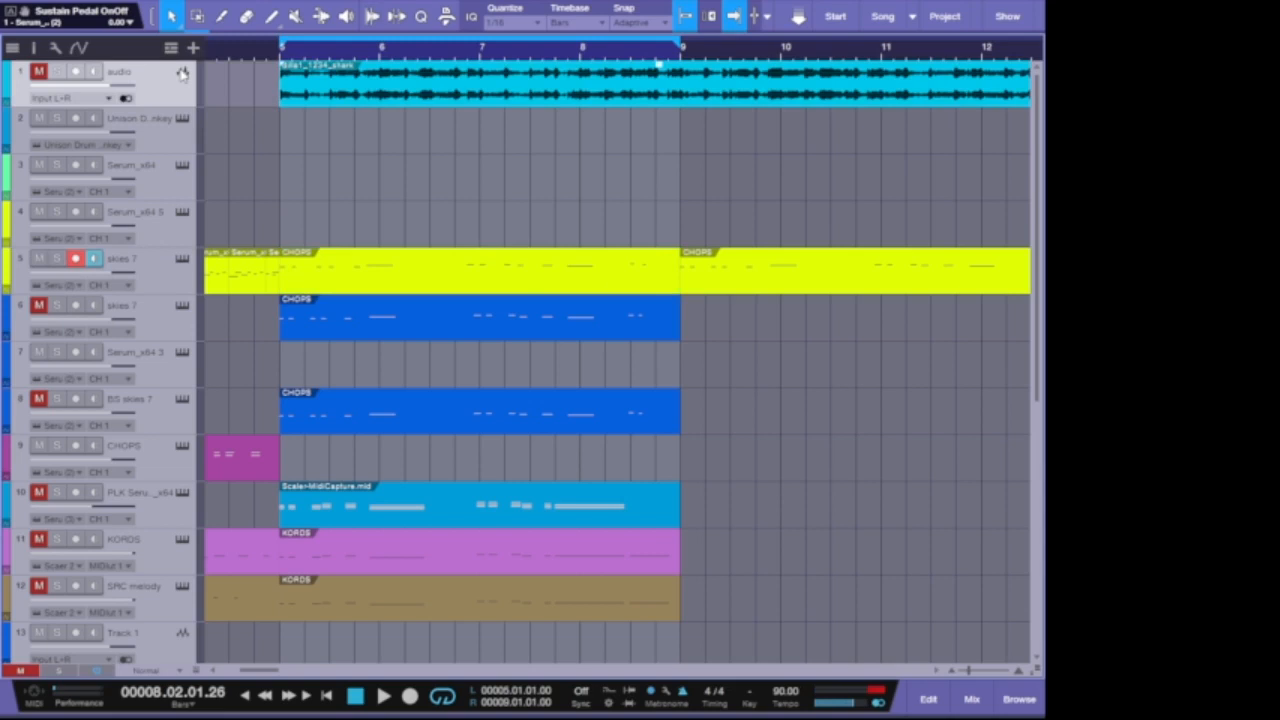
pyautogui.click(183, 119)
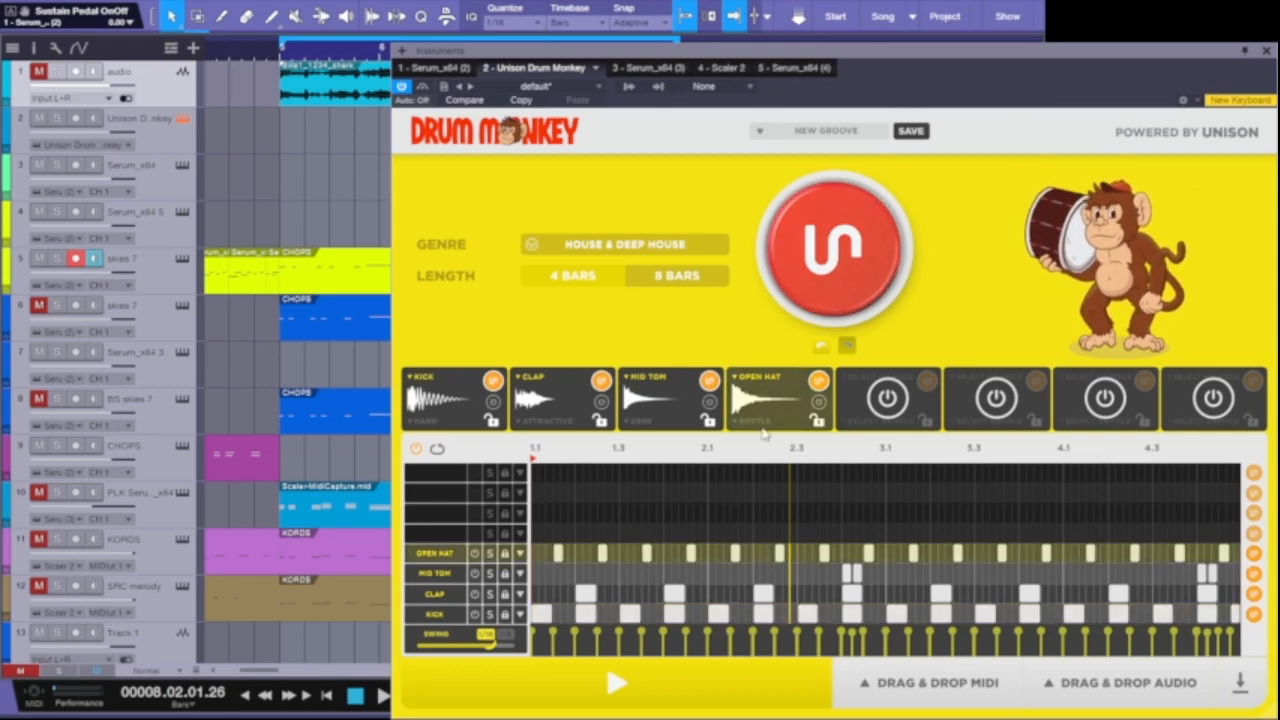
pyautogui.click(627, 252)
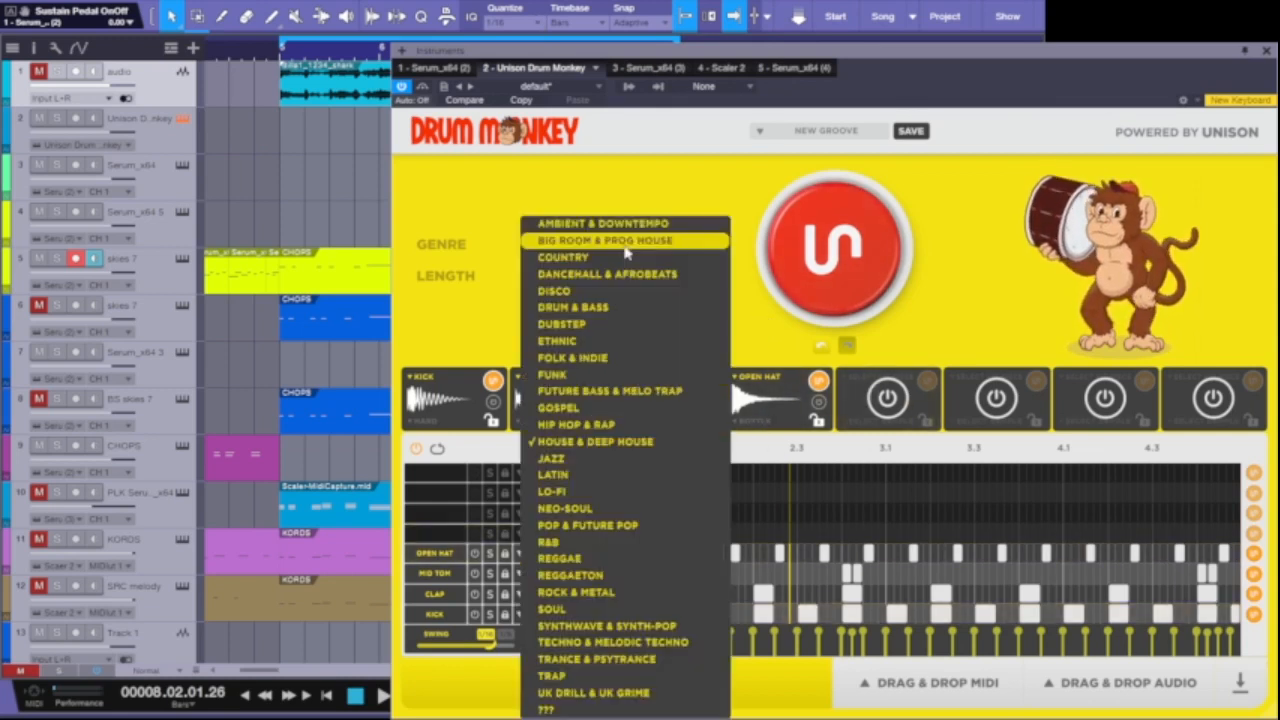
pyautogui.click(578, 428)
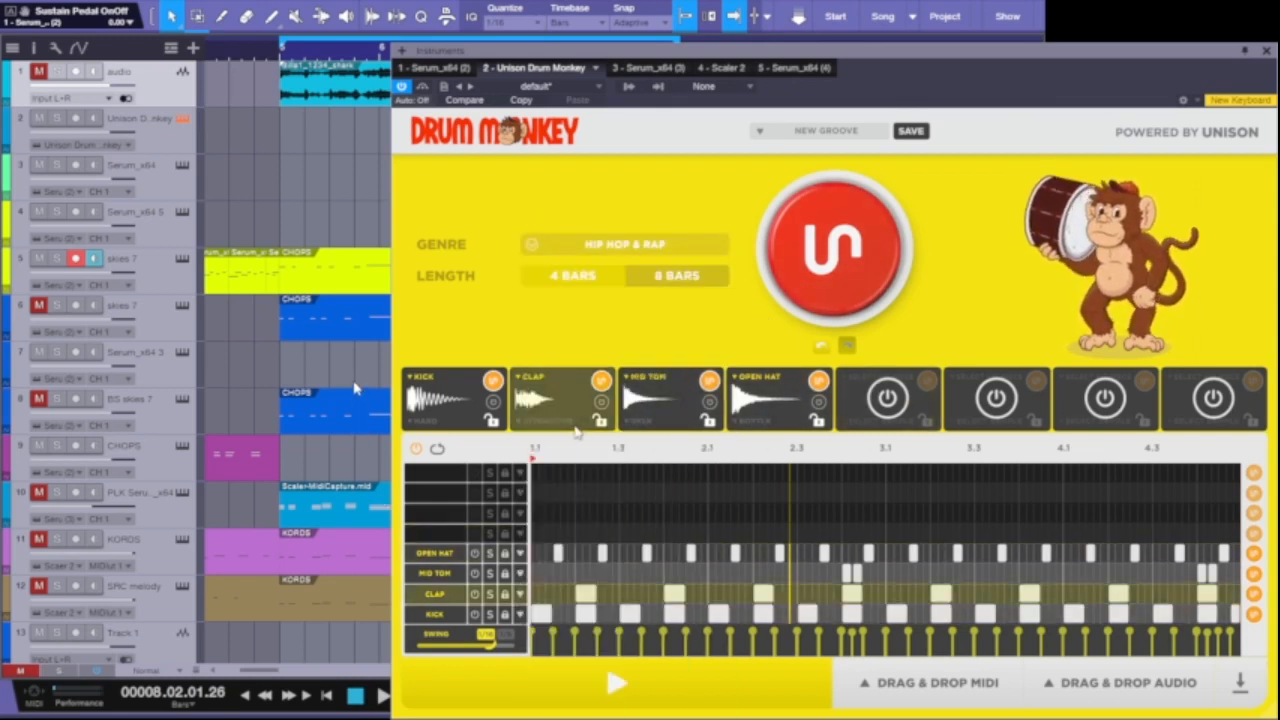
pyautogui.click(830, 278)
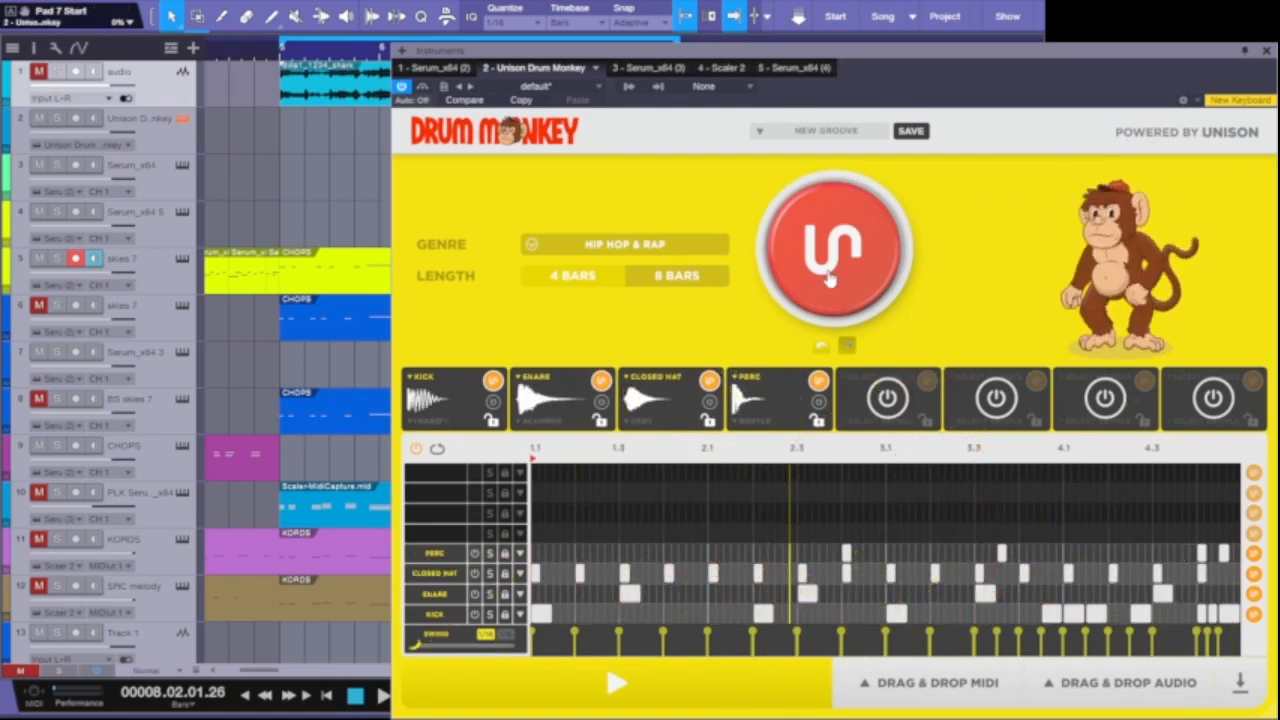
pyautogui.press('space')
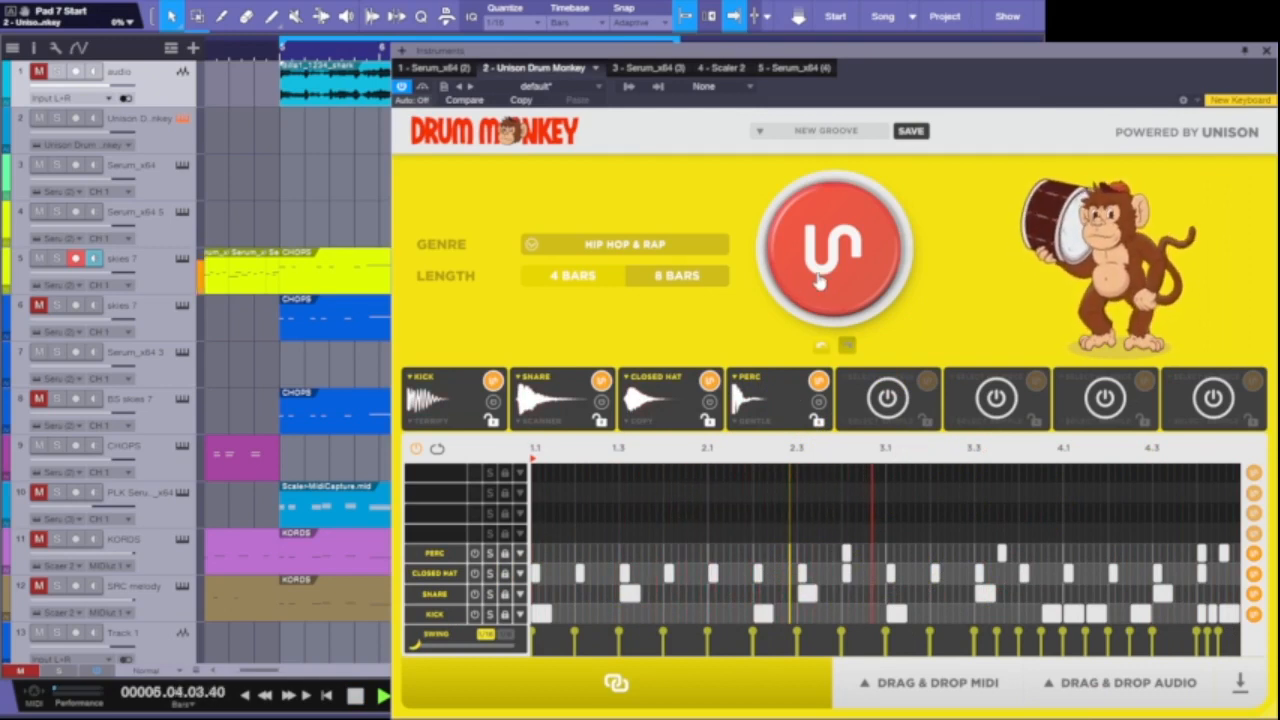
# Generate another Hip Hop & Rap groove, lock its closed hat row, and play it with the loop
pyautogui.click(818, 283)
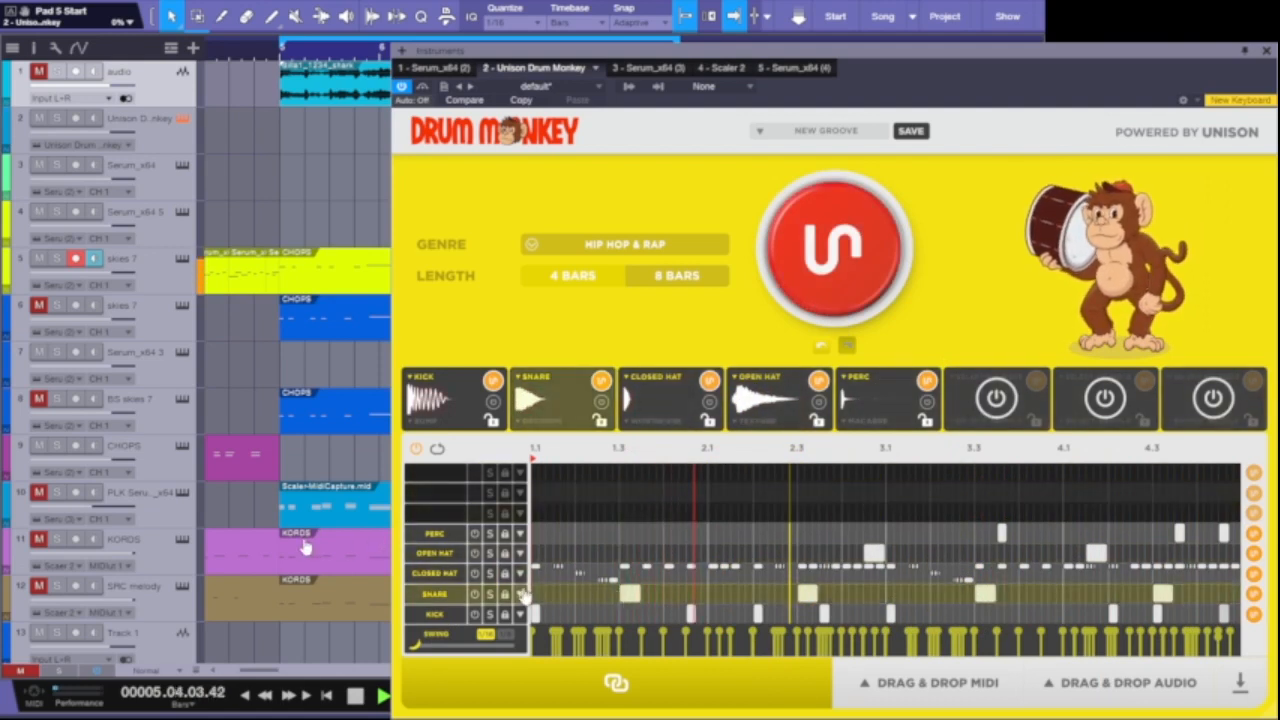
pyautogui.press('space')
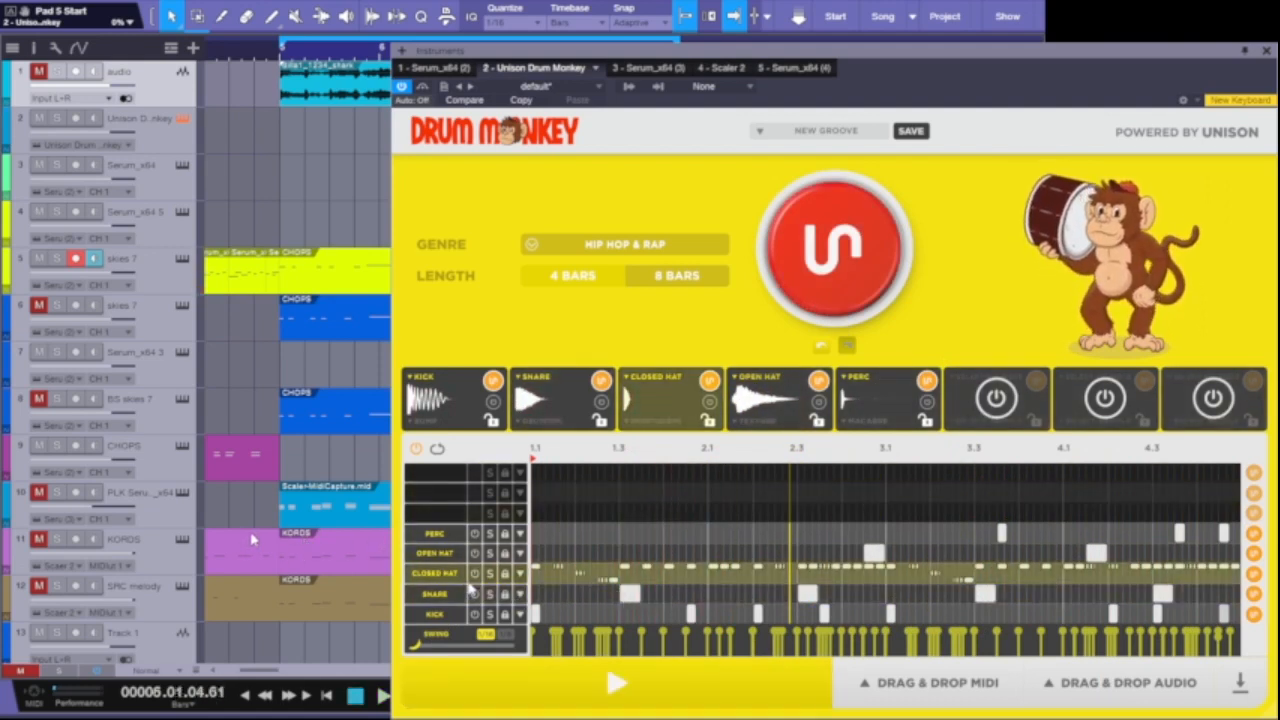
pyautogui.click(505, 575)
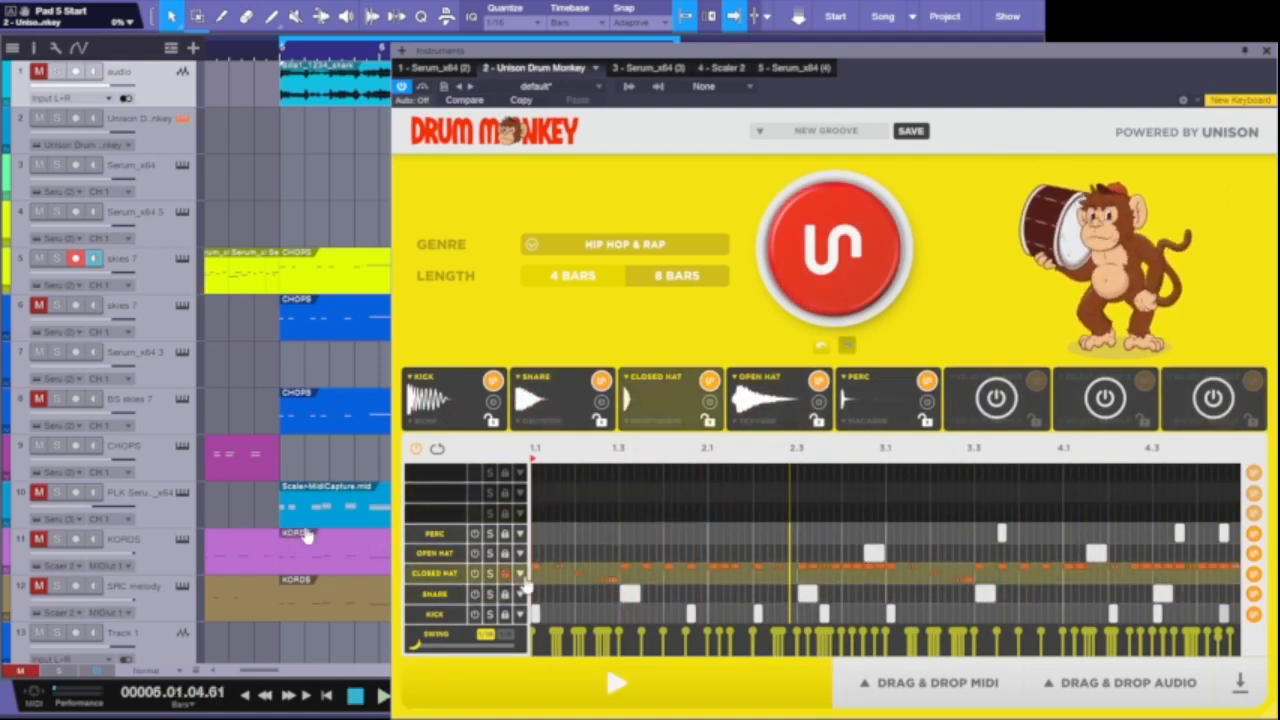
pyautogui.press('space')
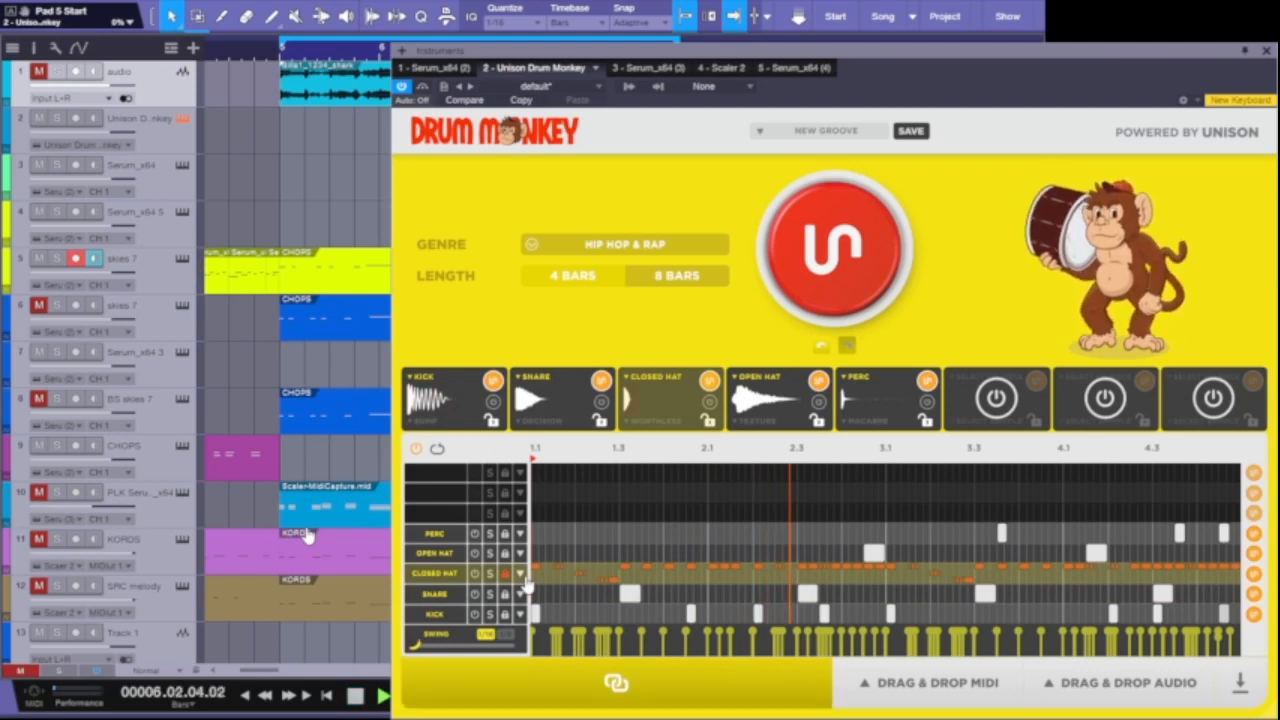
pyautogui.press('space')
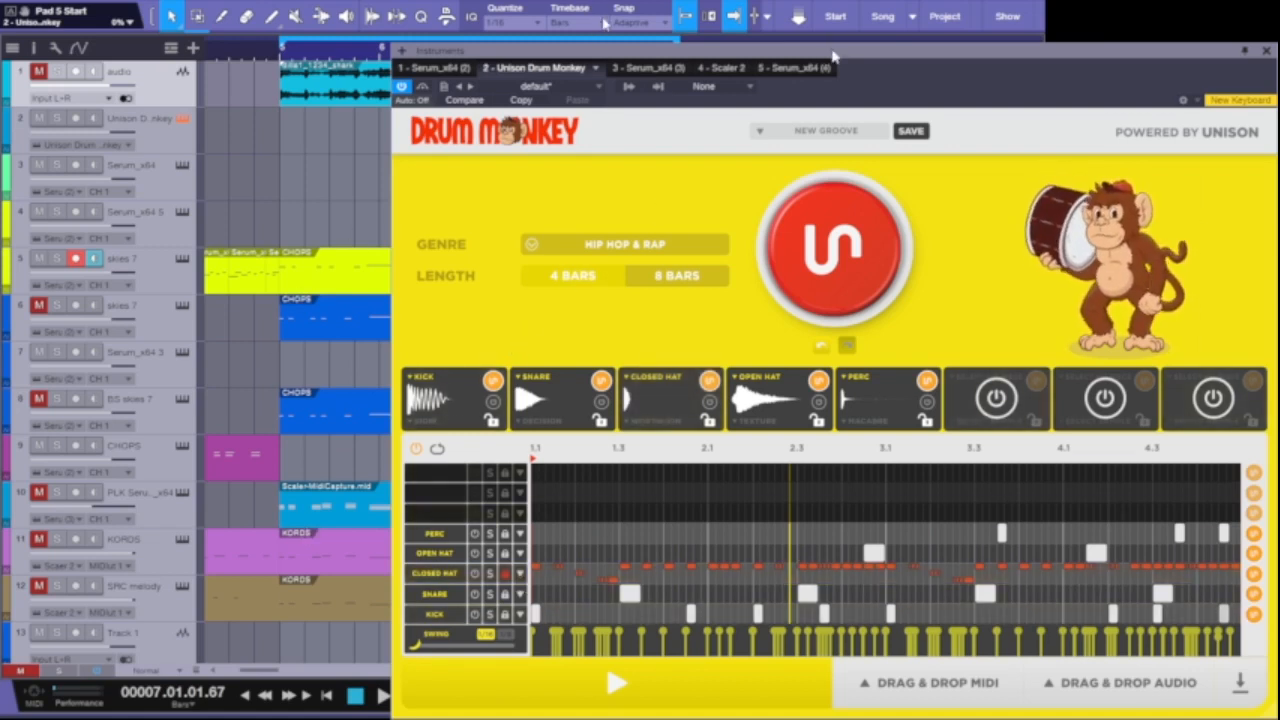
# Audition random kick samples, return to the Tease kick, and lock the kick and closed hat sounds
pyautogui.click(438, 614)
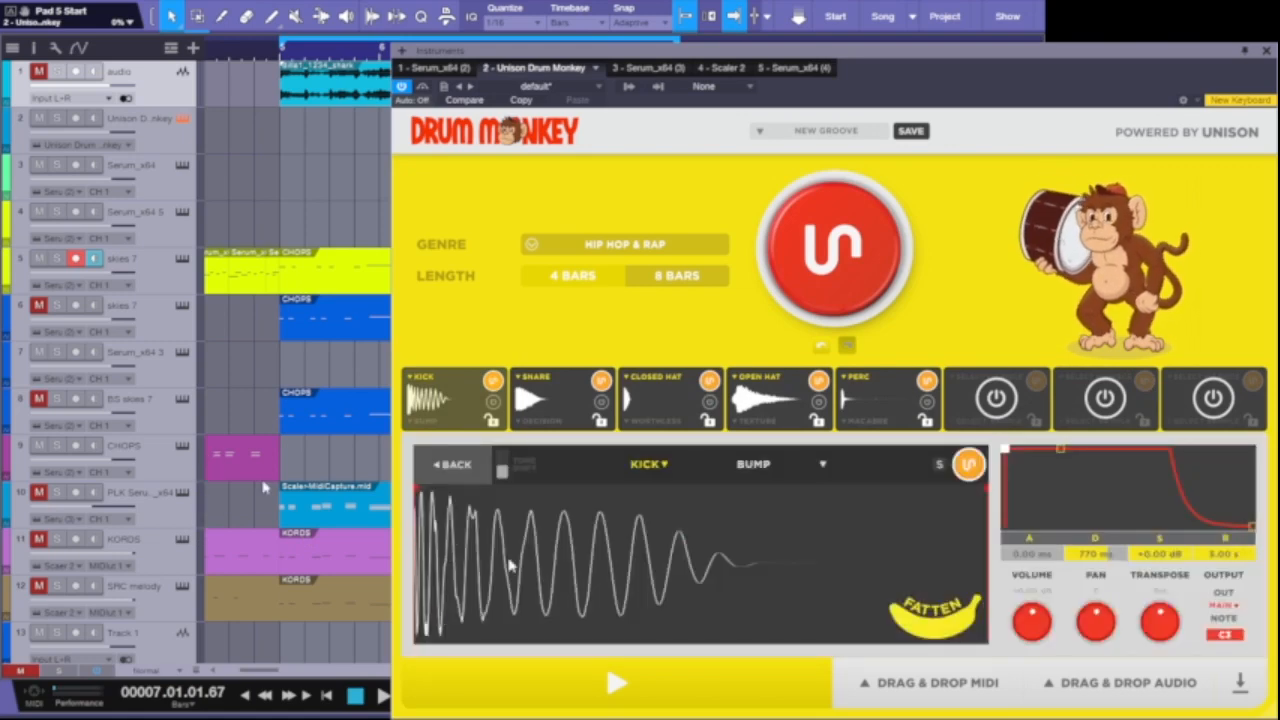
pyautogui.click(452, 464)
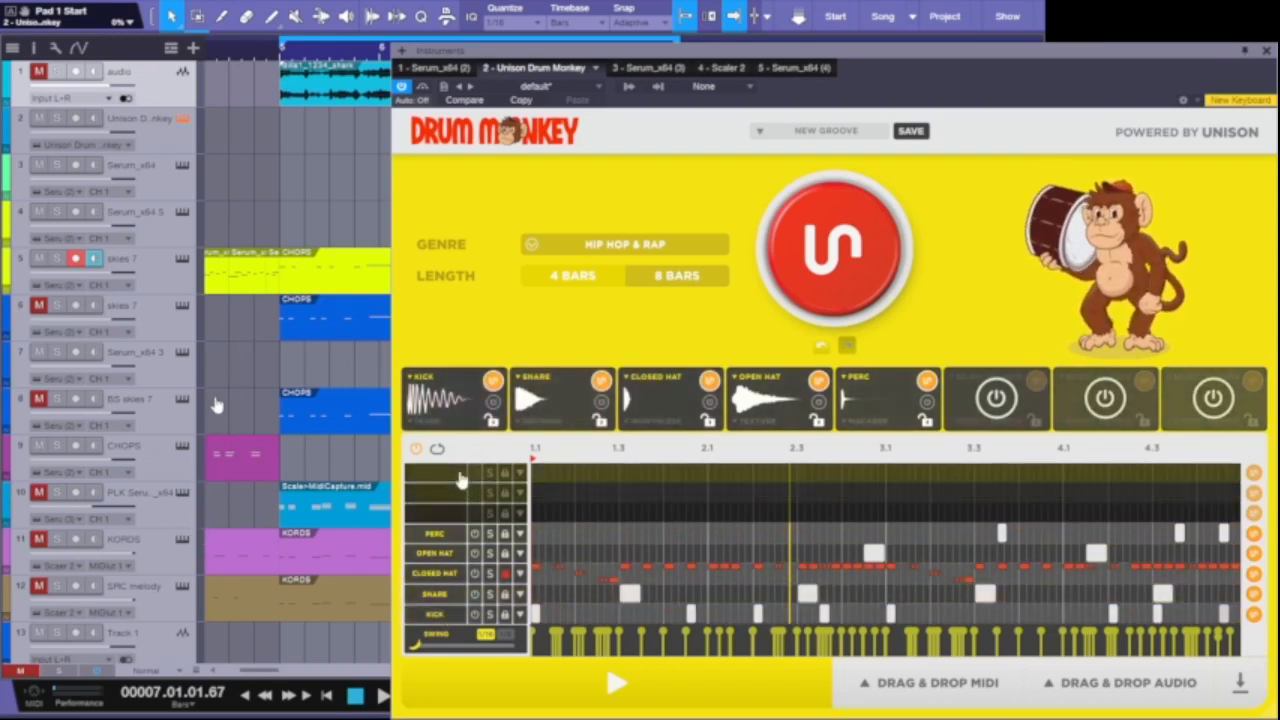
pyautogui.click(493, 382)
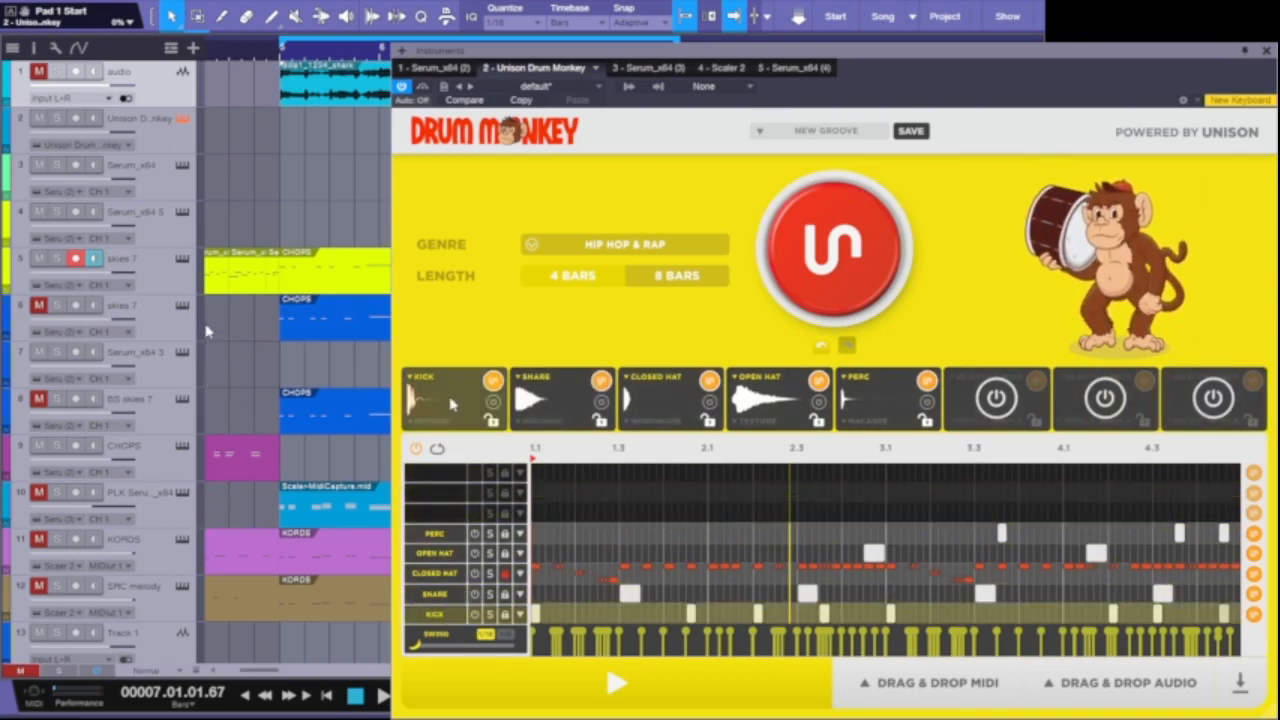
pyautogui.click(493, 382)
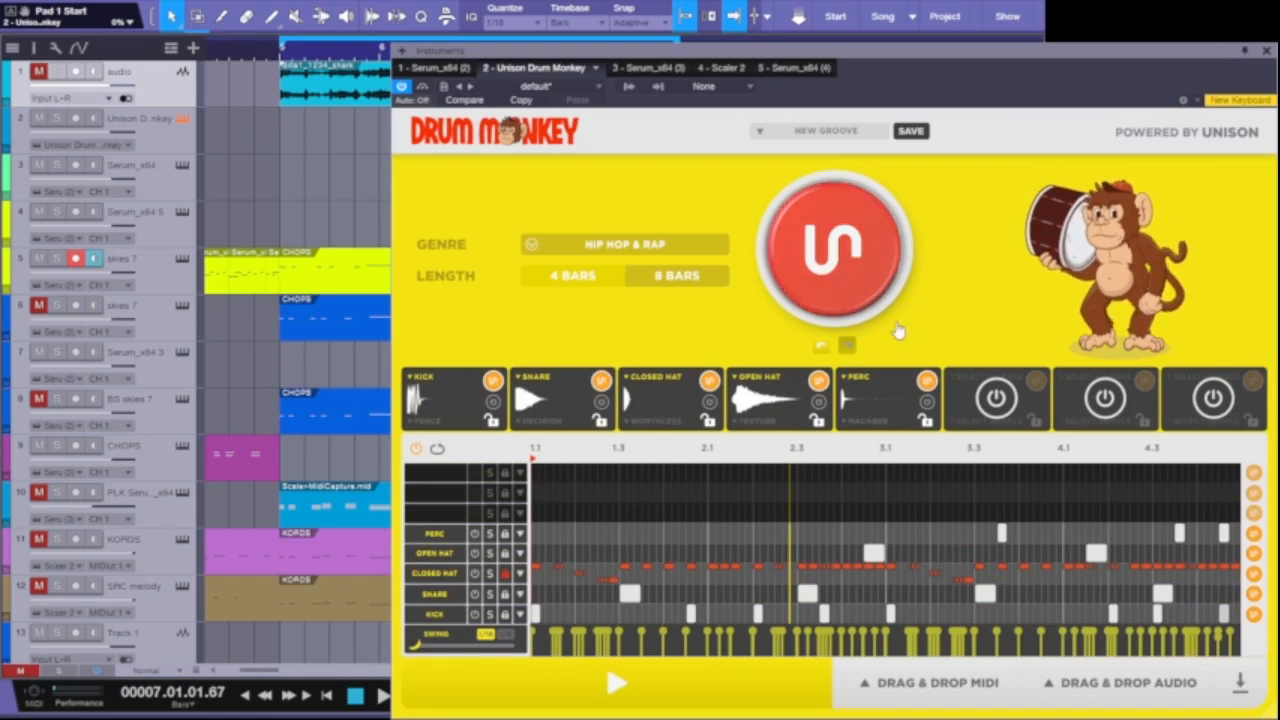
pyautogui.click(820, 348)
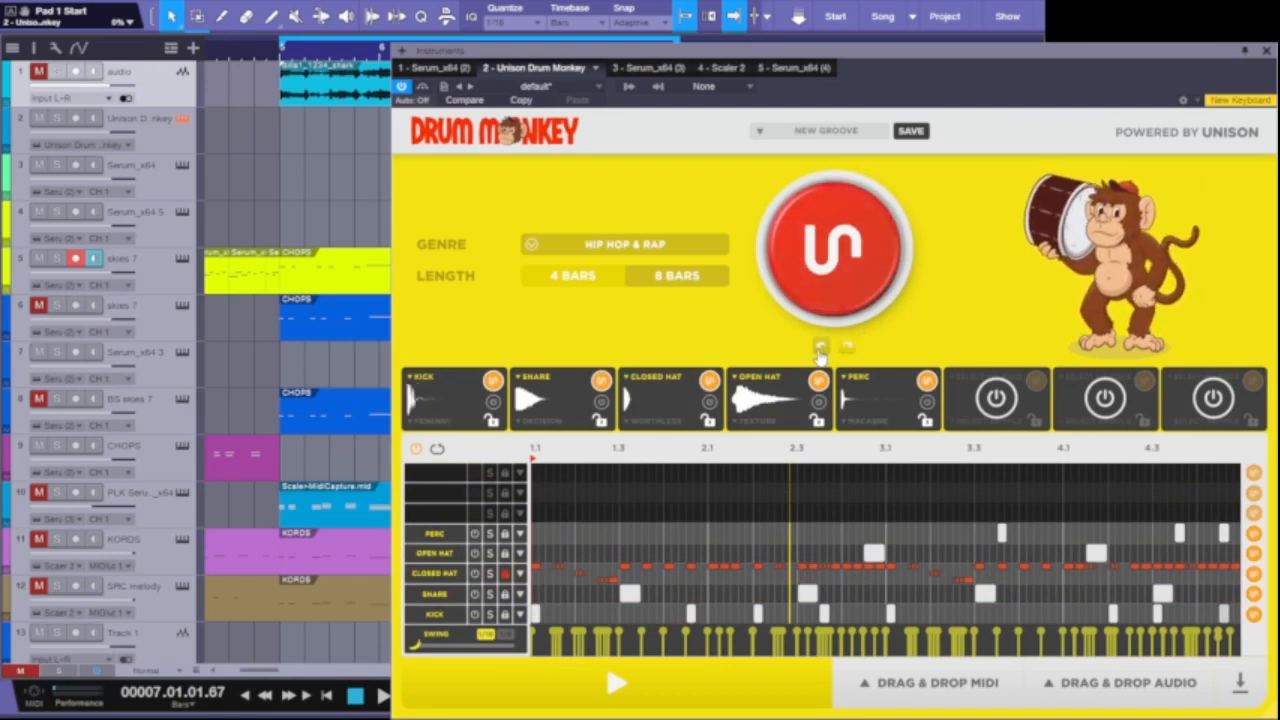
pyautogui.click(820, 347)
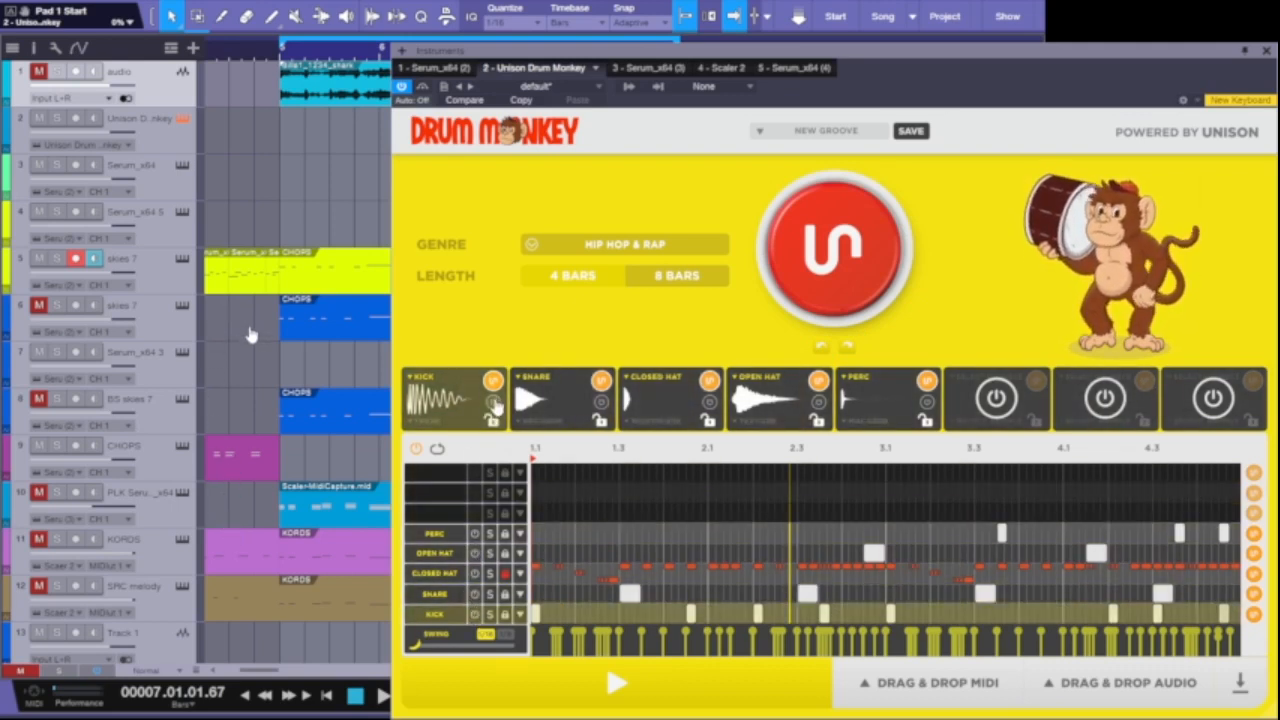
pyautogui.click(493, 402)
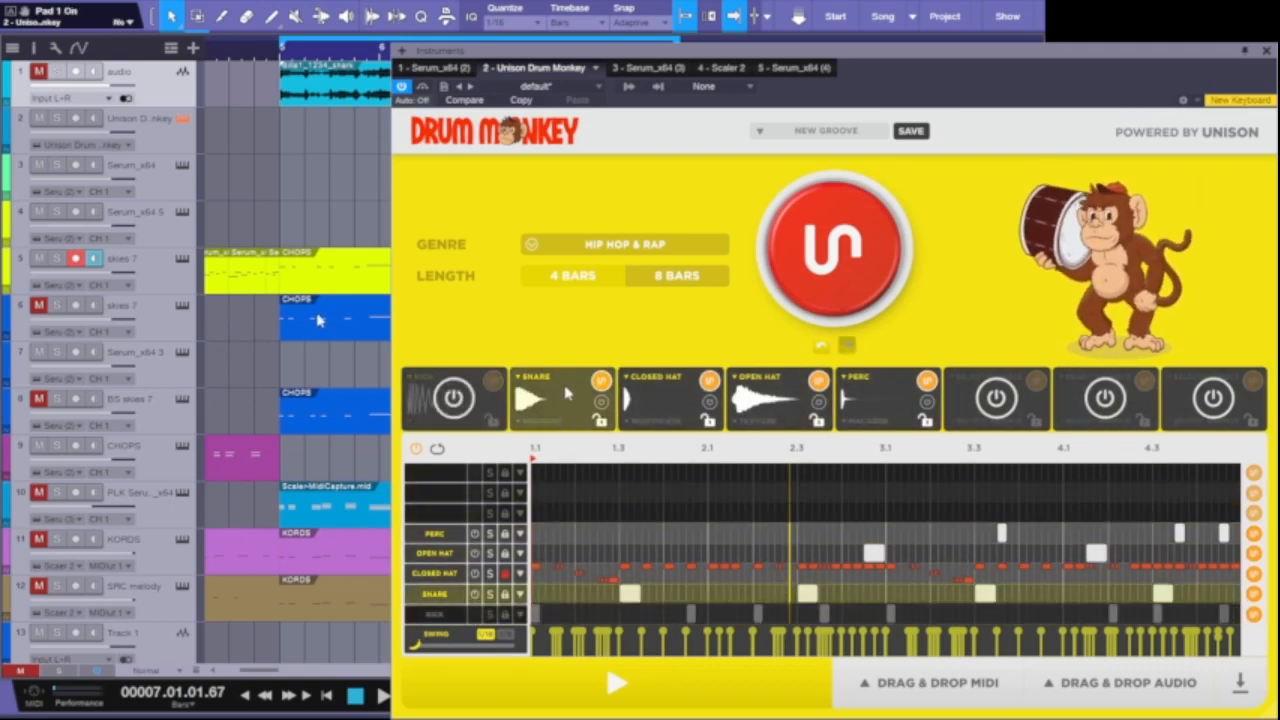
pyautogui.click(412, 406)
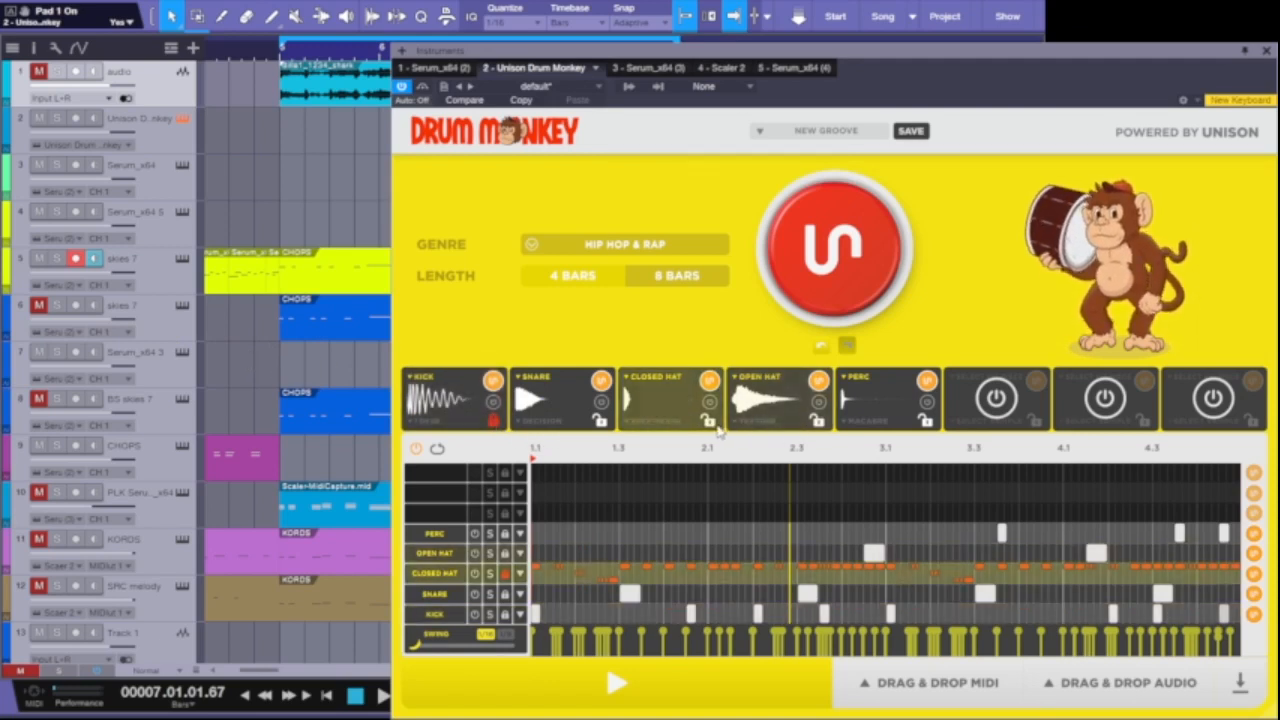
# Open the snare's sample view and shuffle its sound until the Secular sample is loaded
pyautogui.click(565, 398)
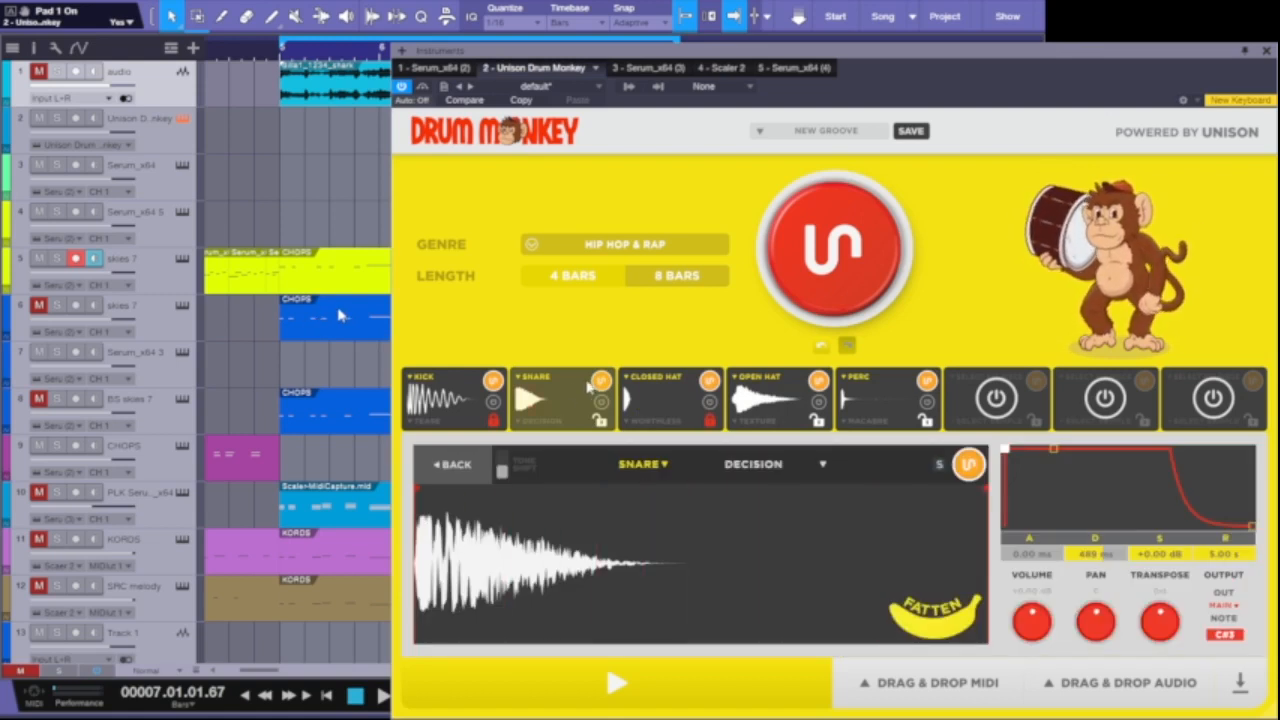
pyautogui.click(601, 382)
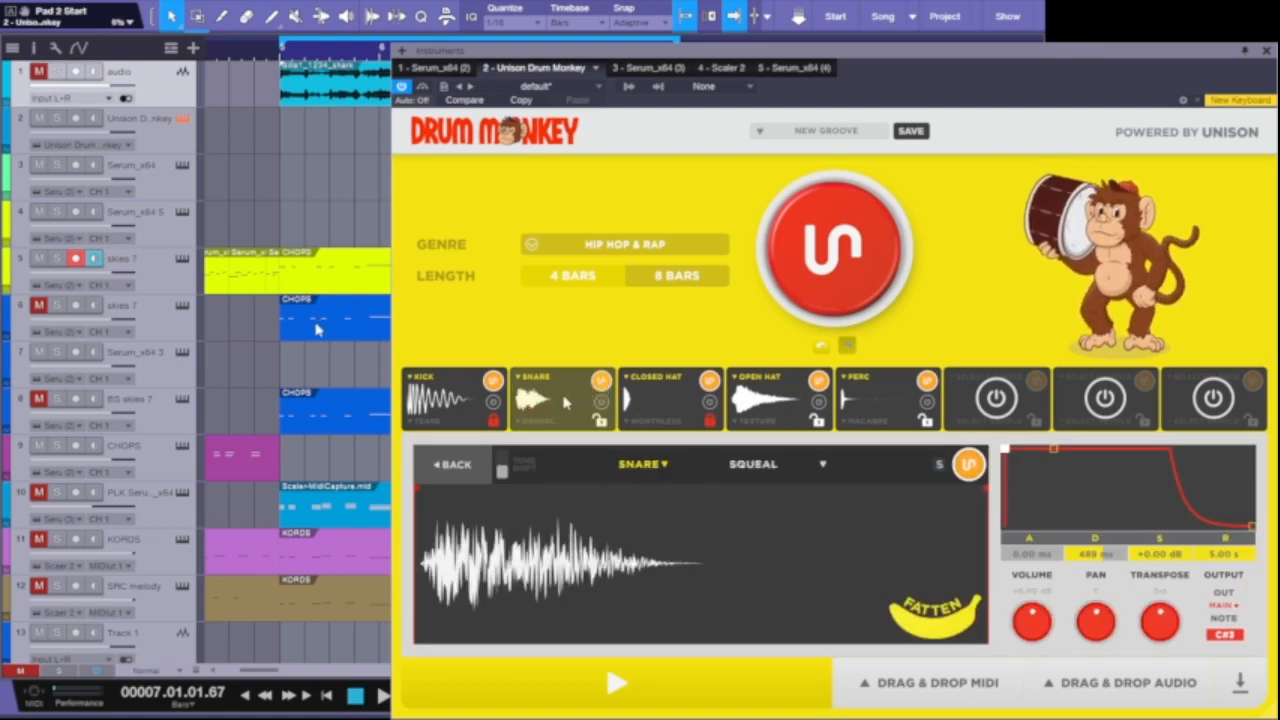
pyautogui.click(599, 384)
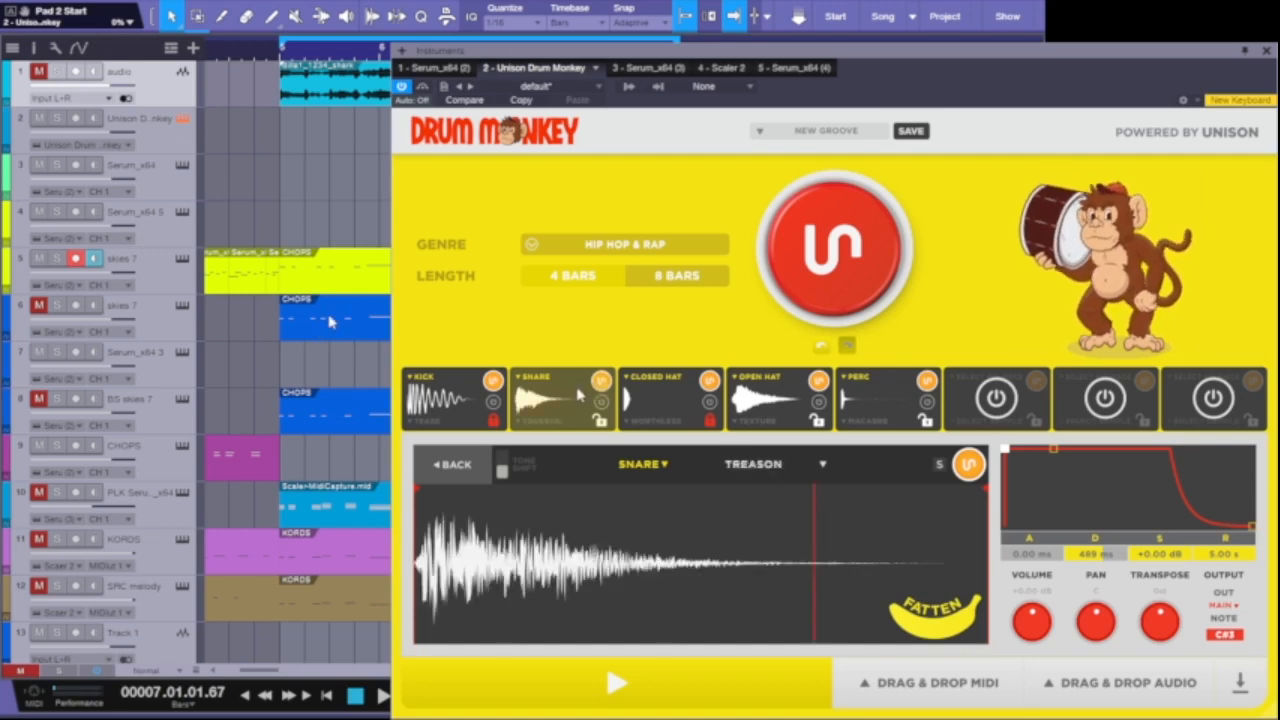
pyautogui.click(599, 384)
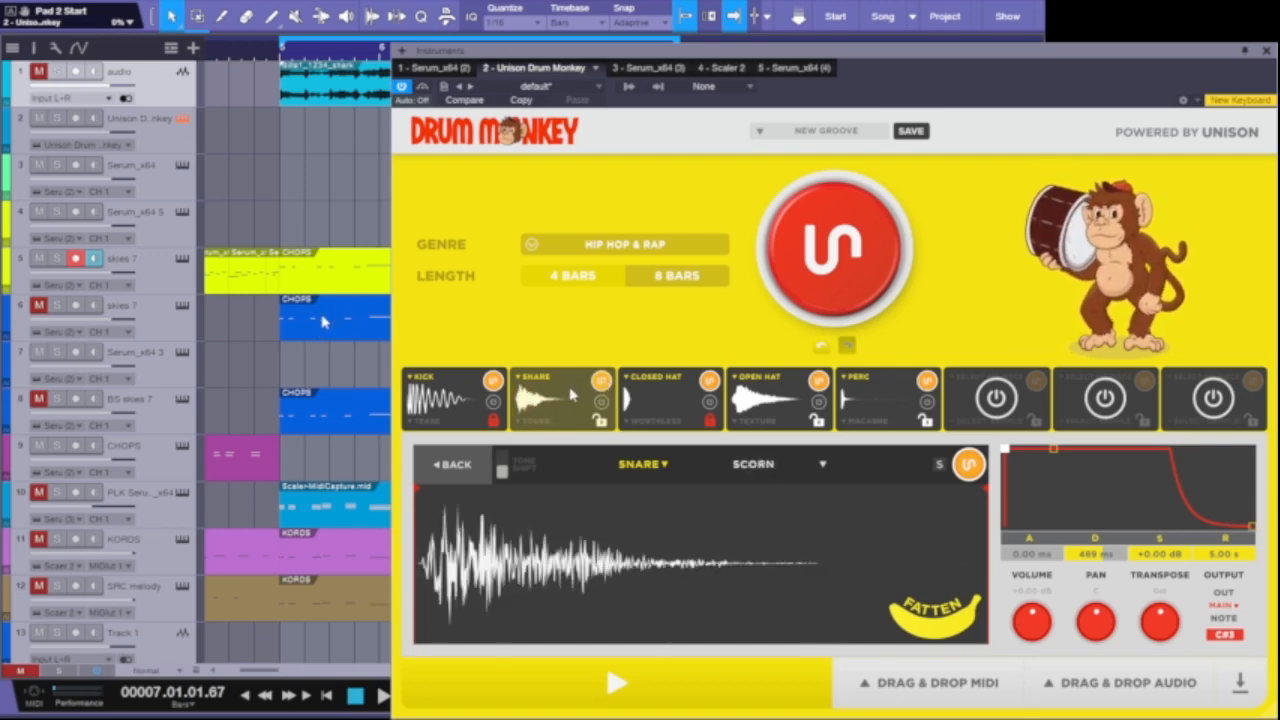
pyautogui.click(599, 384)
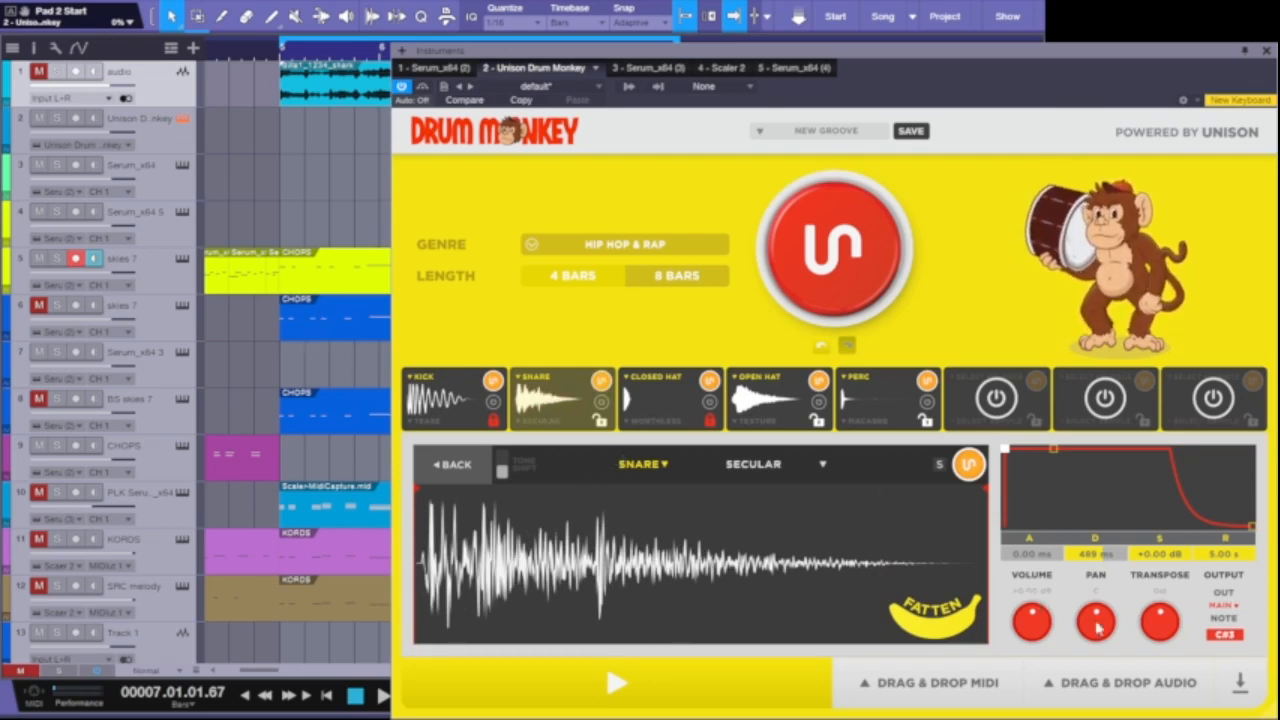
# Set the snare's volume to +1.42 dB, its fatness to about 9%, and its transpose to 12 st, auditioning the sound
pyautogui.moveTo(1157, 622); pyautogui.dragTo(1165, 617)
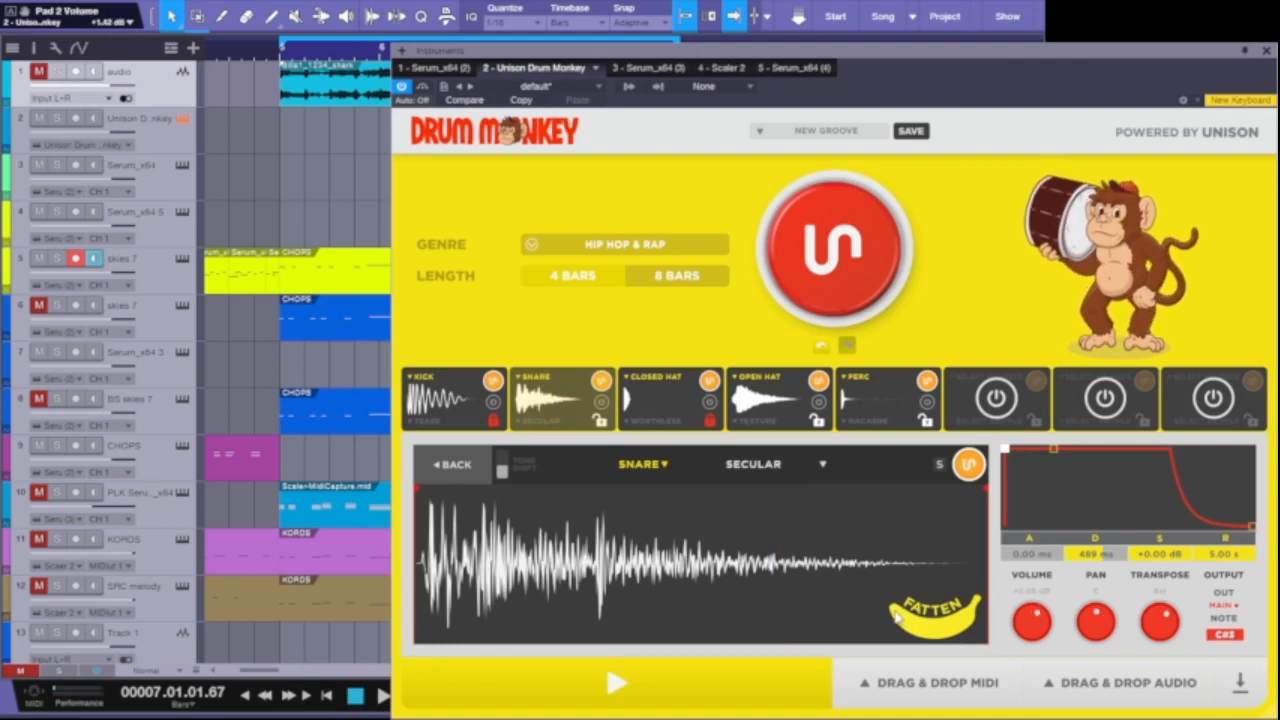
pyautogui.moveTo(898, 620); pyautogui.dragTo(920, 628)
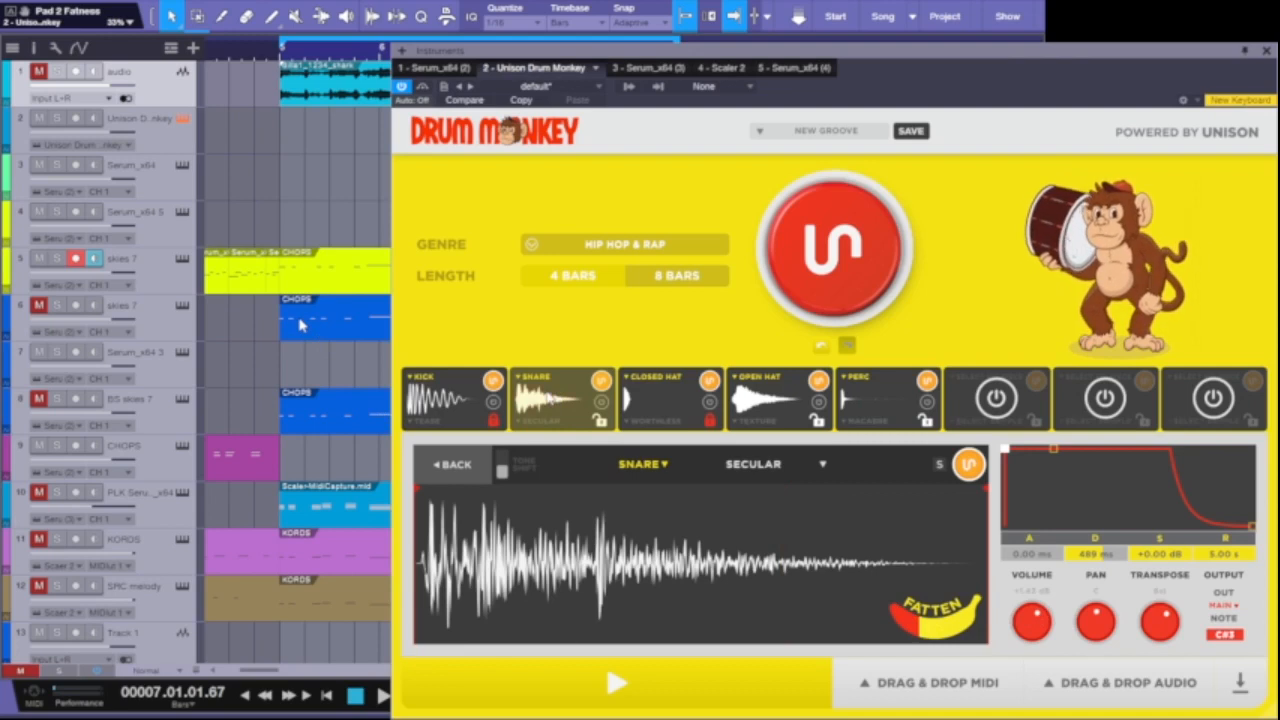
pyautogui.moveTo(922, 632); pyautogui.dragTo(976, 636)
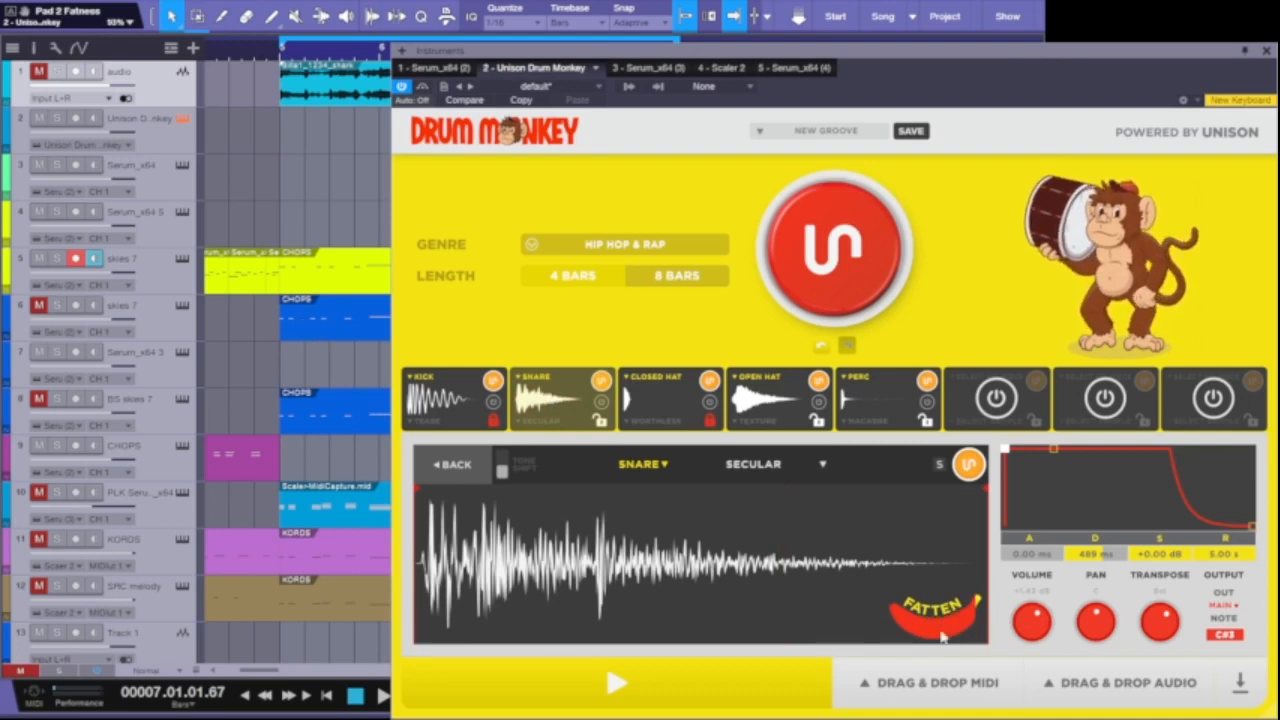
pyautogui.click(550, 410)
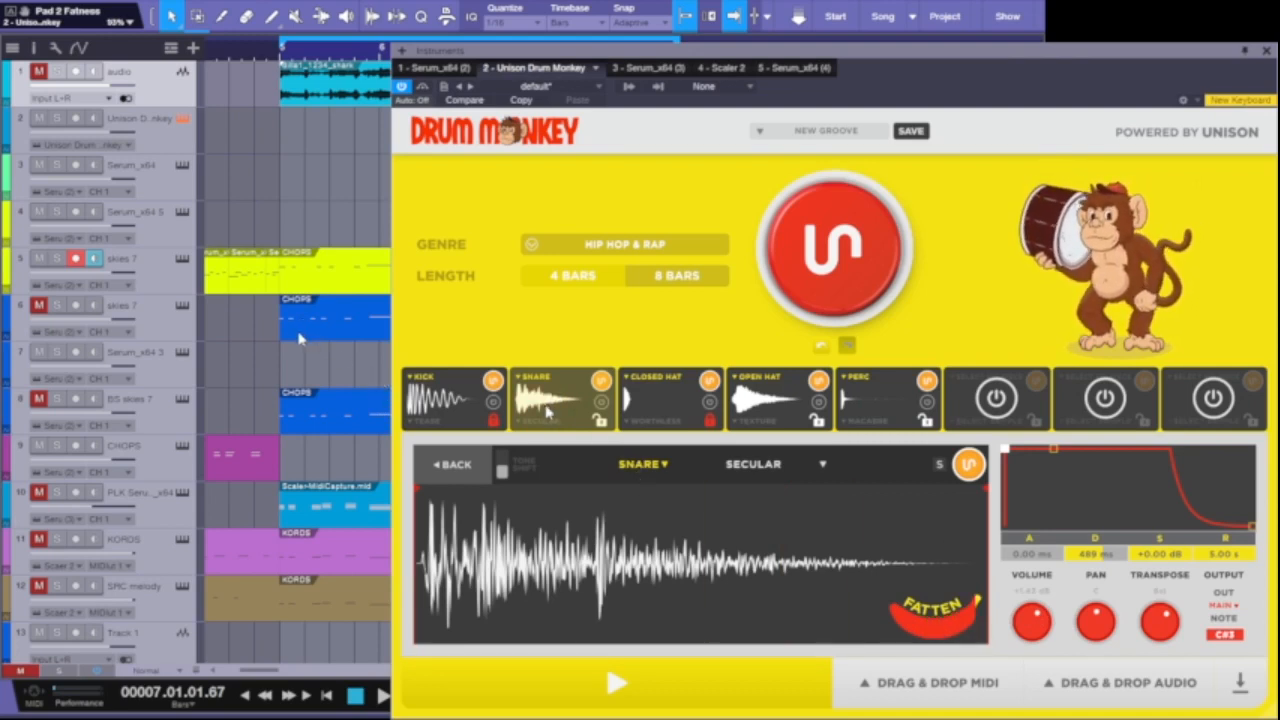
pyautogui.moveTo(972, 612); pyautogui.dragTo(897, 628)
pyautogui.click(540, 397)
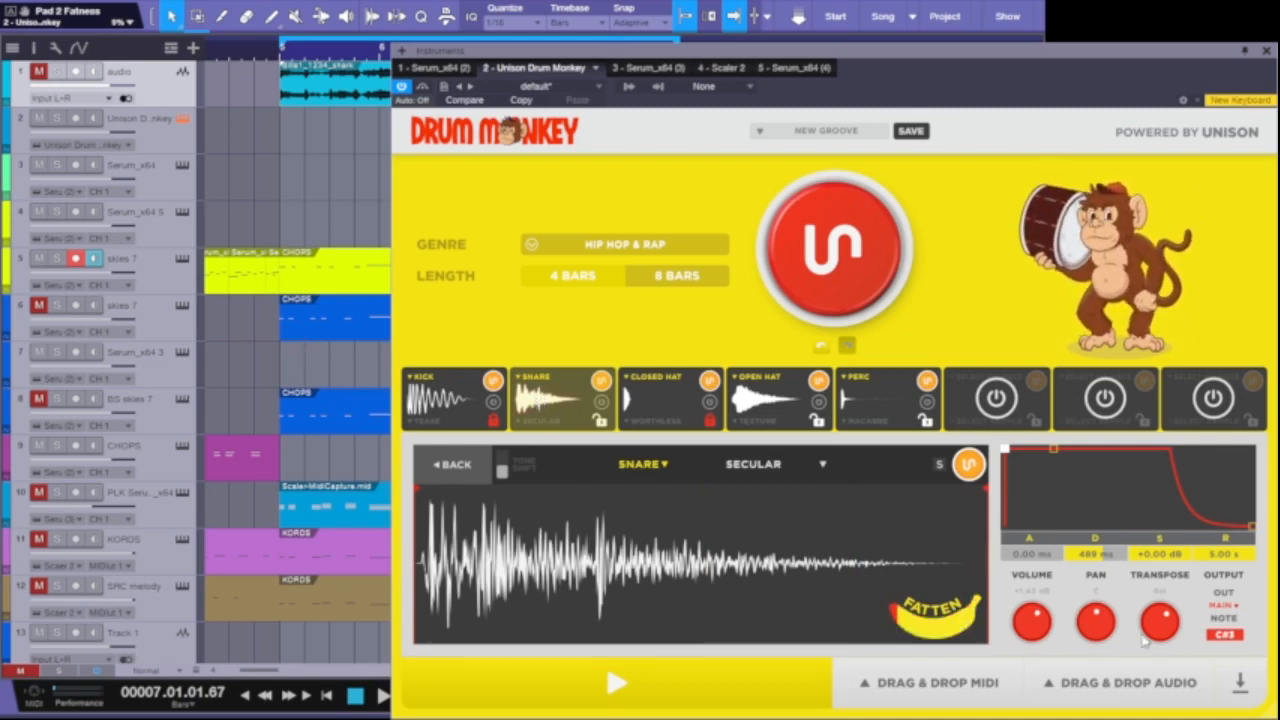
pyautogui.moveTo(1166, 630); pyautogui.dragTo(1154, 596)
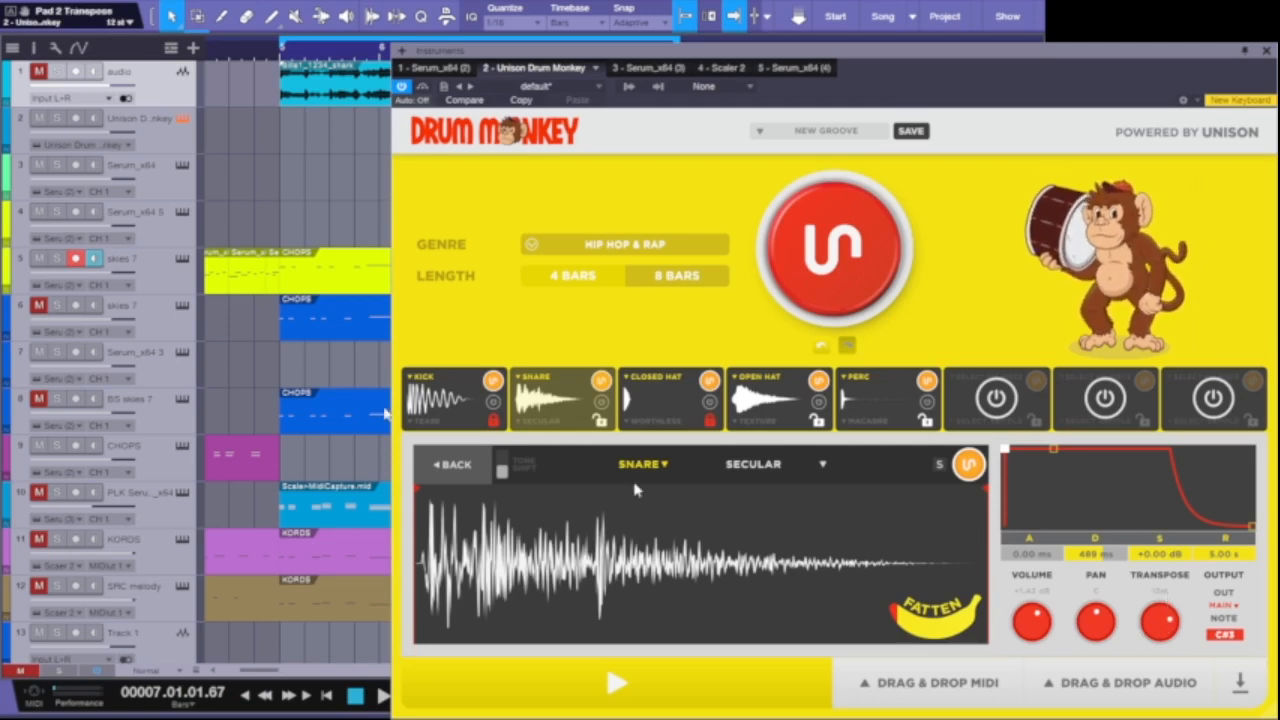
# Reopen the snare's sample view and set its envelope to a 152 ms decay and -10.42 dB sustain
pyautogui.doubleClick(555, 400)
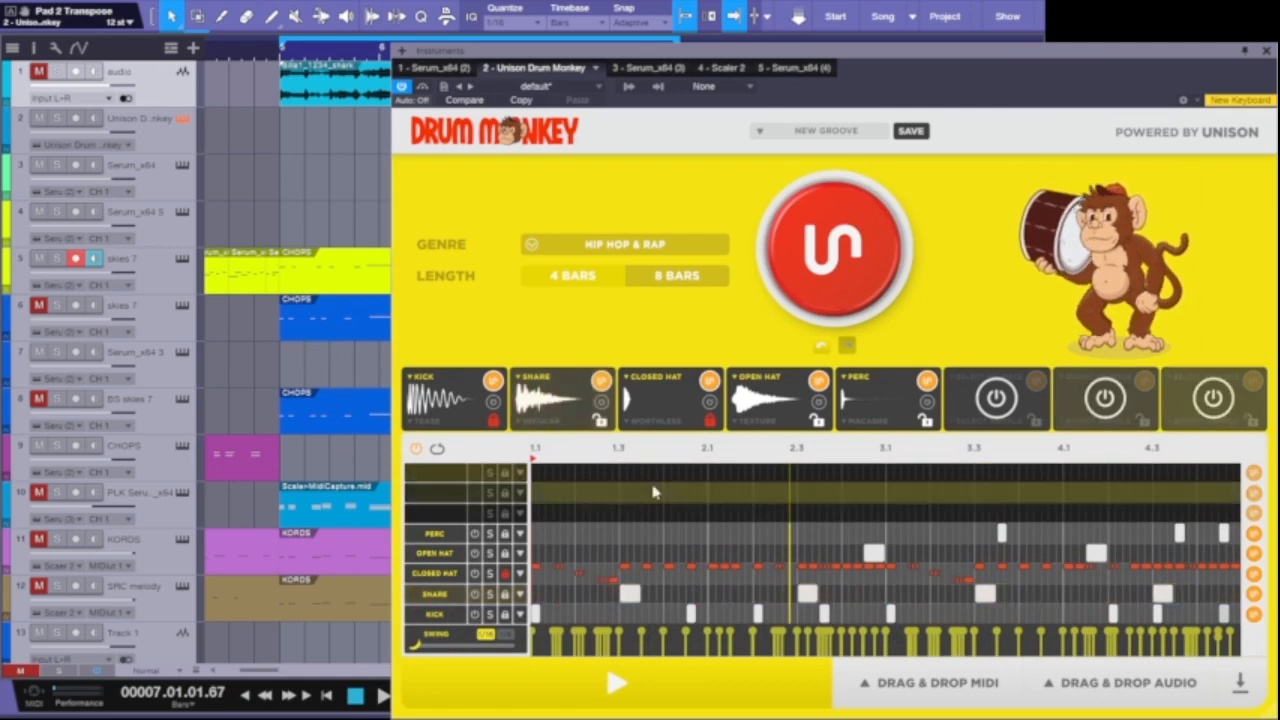
pyautogui.doubleClick(552, 402)
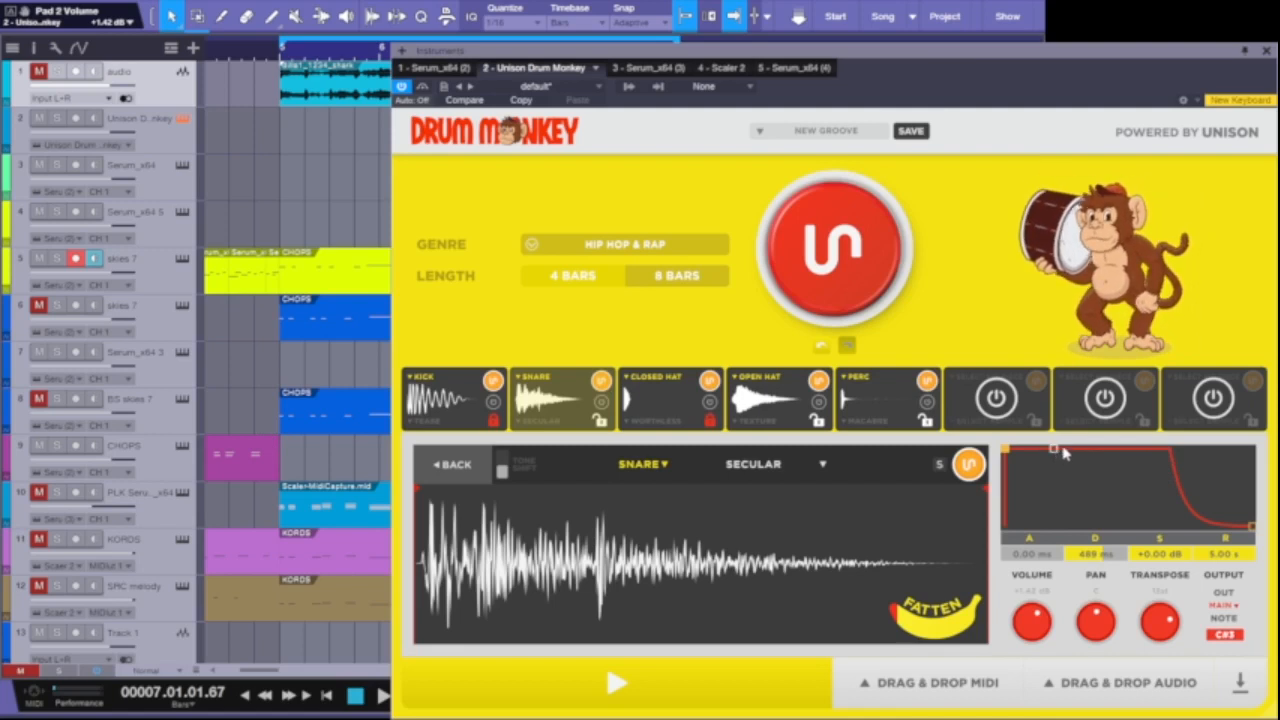
pyautogui.moveTo(1056, 453); pyautogui.dragTo(1040, 468)
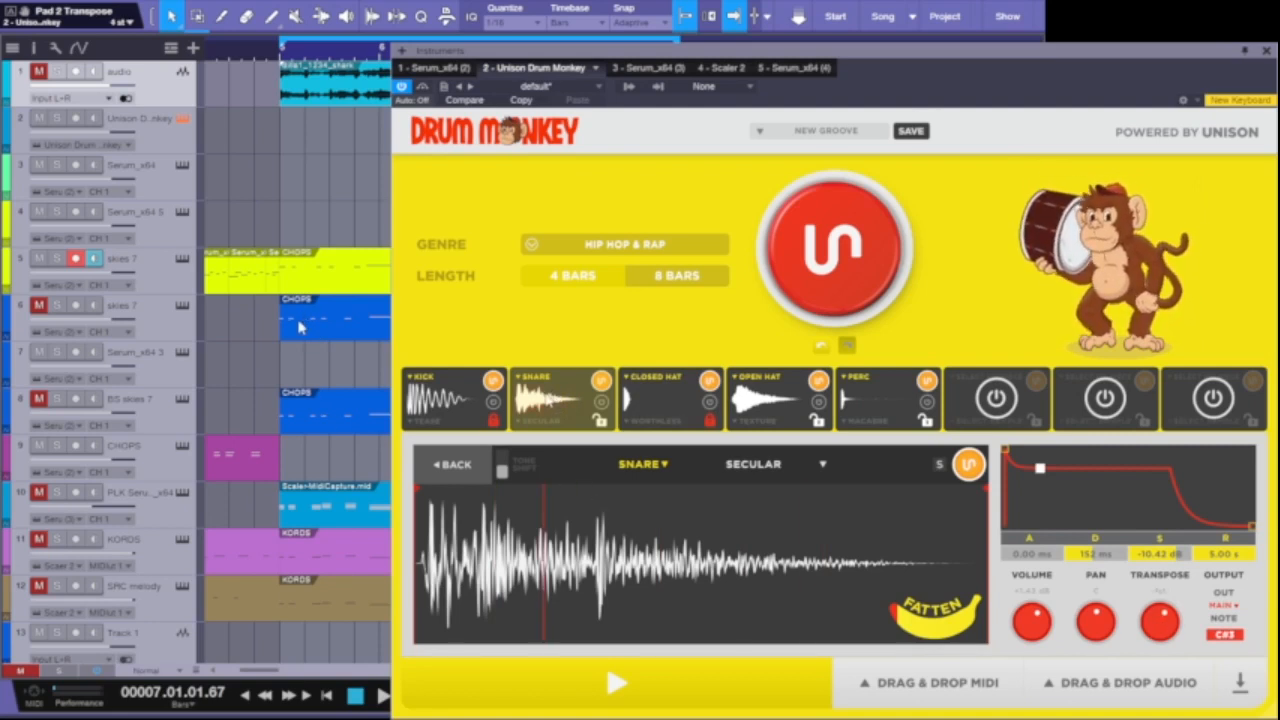
# Shuffle the snare's sound until the Sigh sample is loaded, raise its volume, and transpose it to -2 st
pyautogui.click(600, 382)
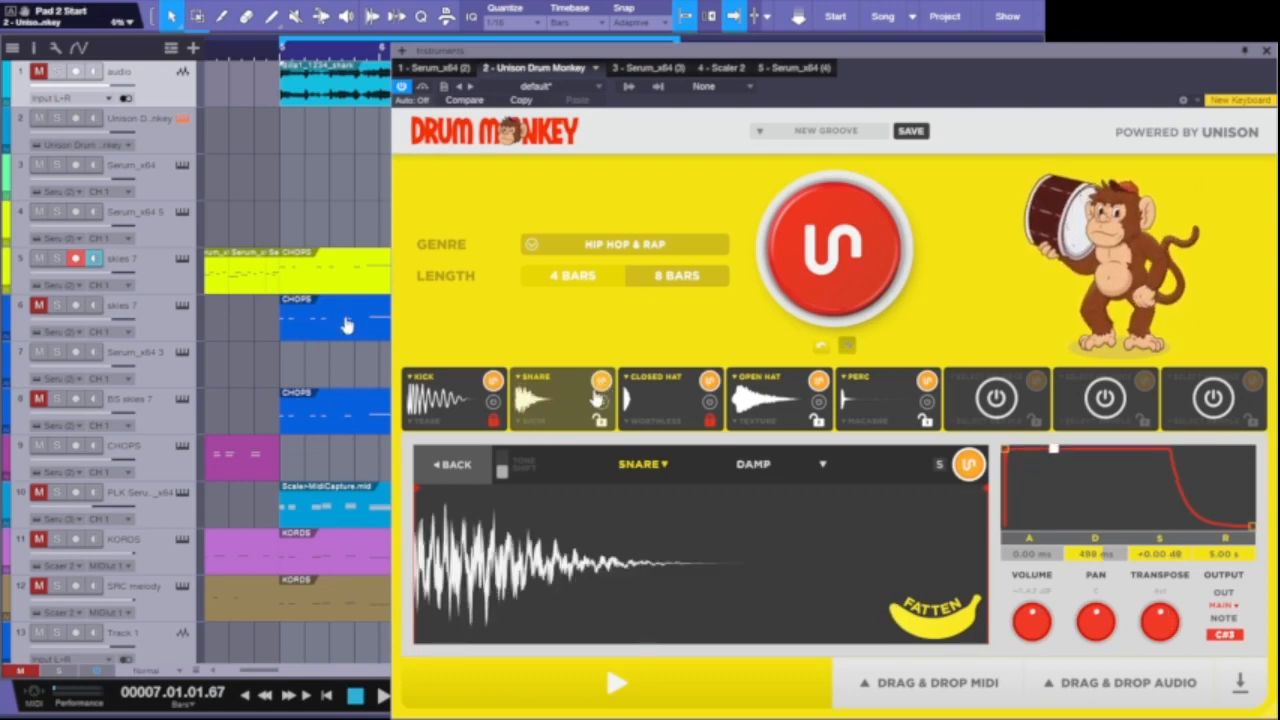
pyautogui.click(600, 383)
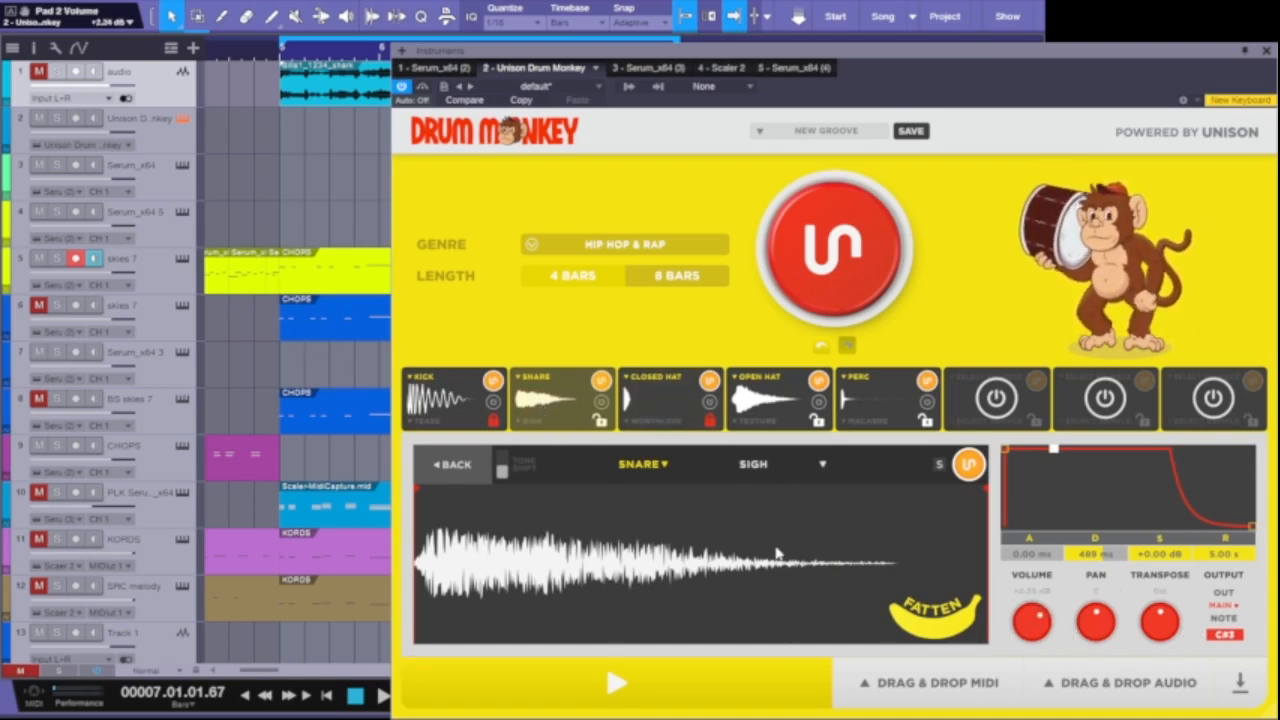
pyautogui.moveTo(1038, 615); pyautogui.dragTo(1042, 612)
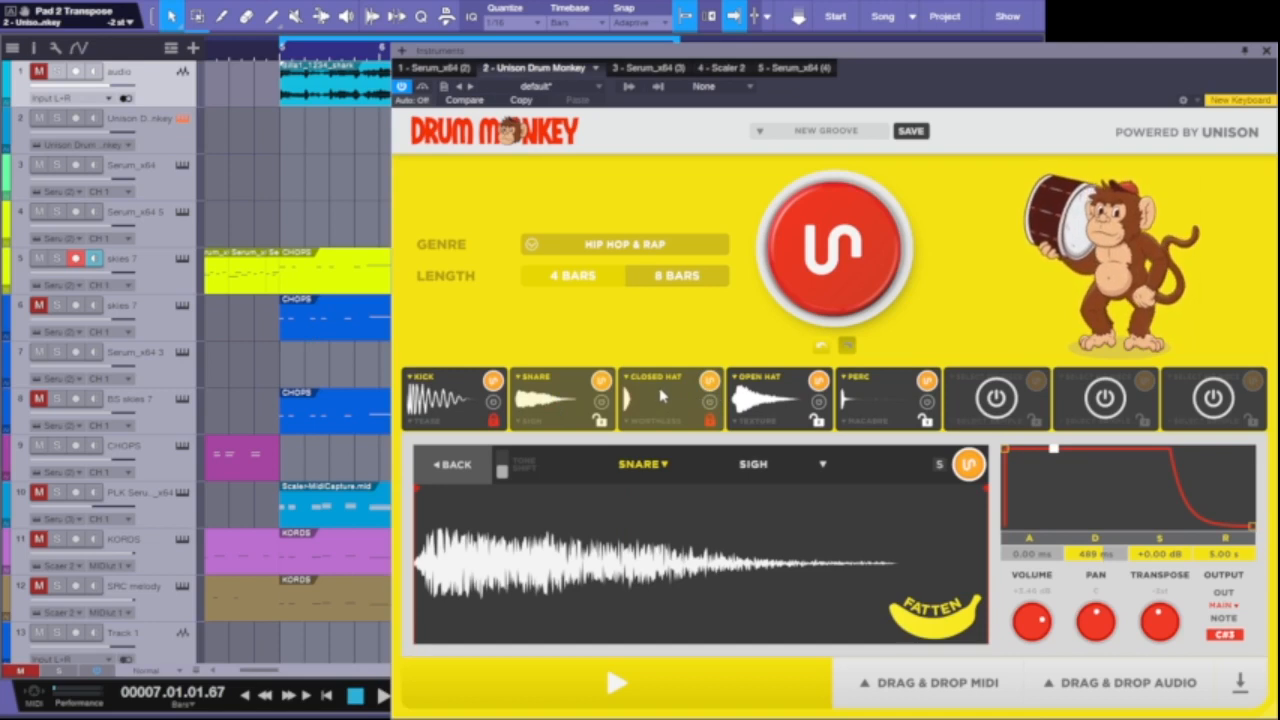
# Shuffle the closed hat's sound, with its sample view open, until the Raven sample is loaded
pyautogui.click(709, 381)
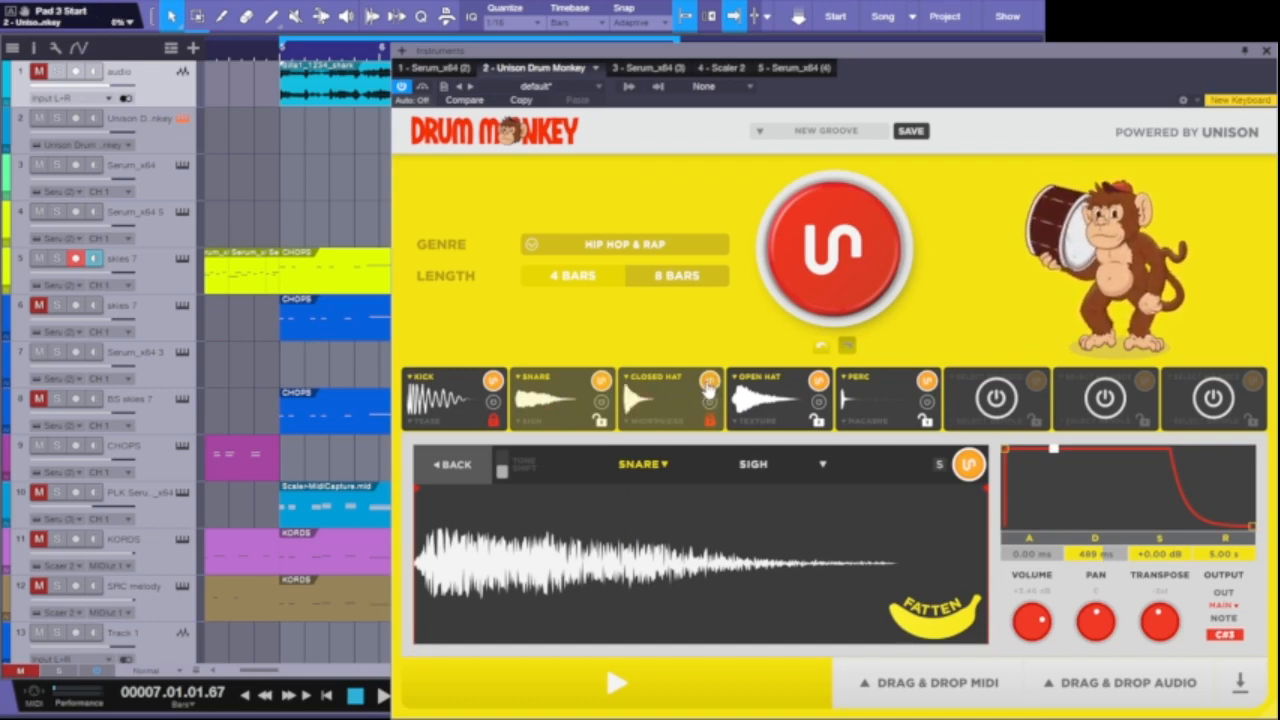
pyautogui.click(709, 381)
pyautogui.click(709, 381)
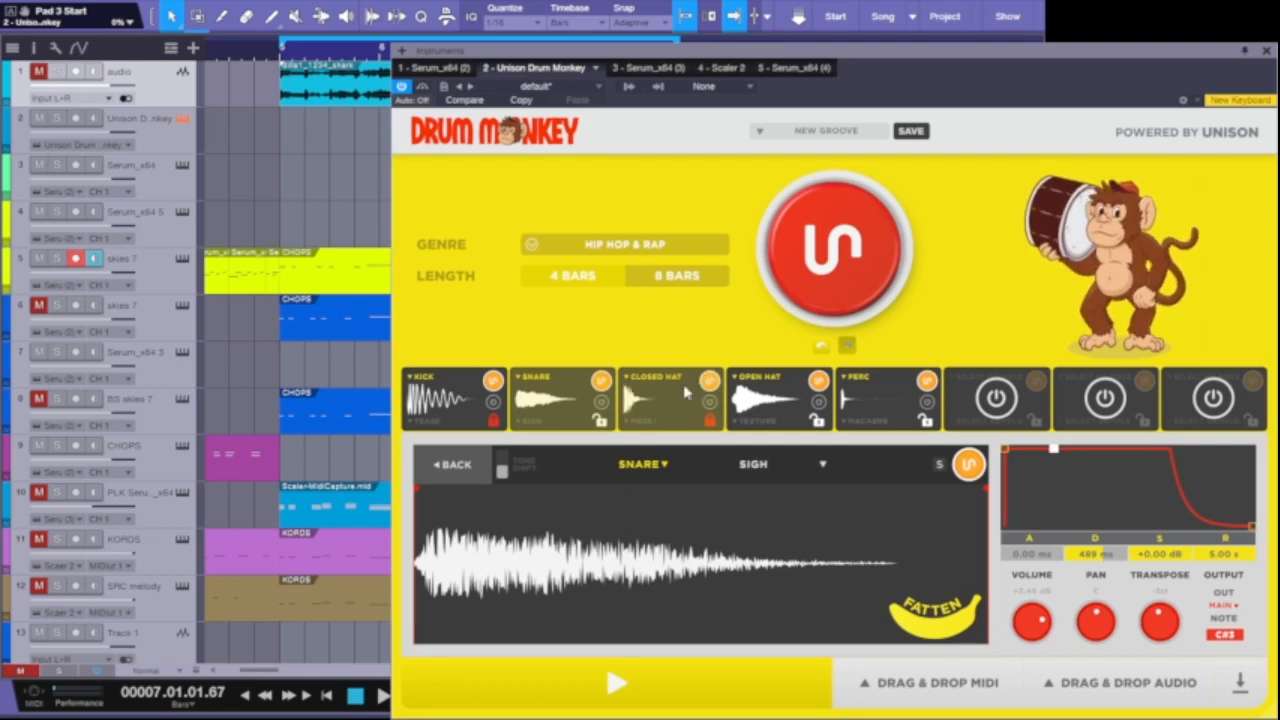
pyautogui.click(668, 403)
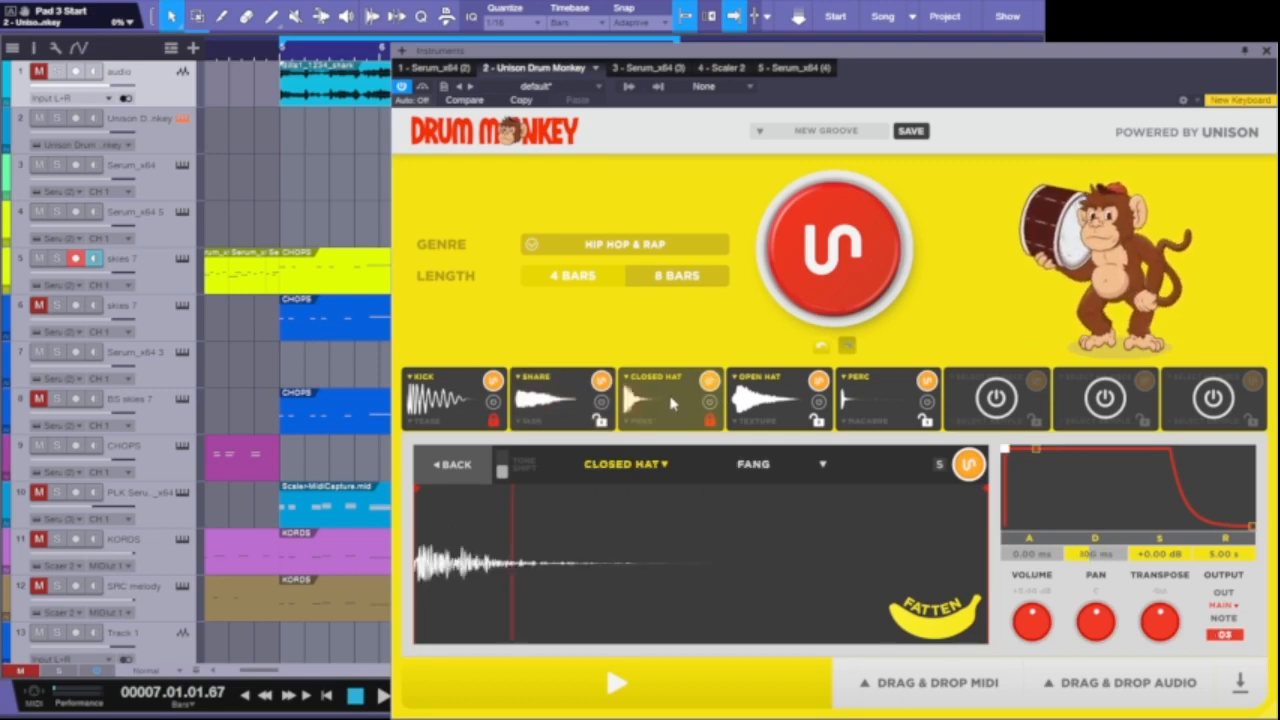
pyautogui.click(709, 381)
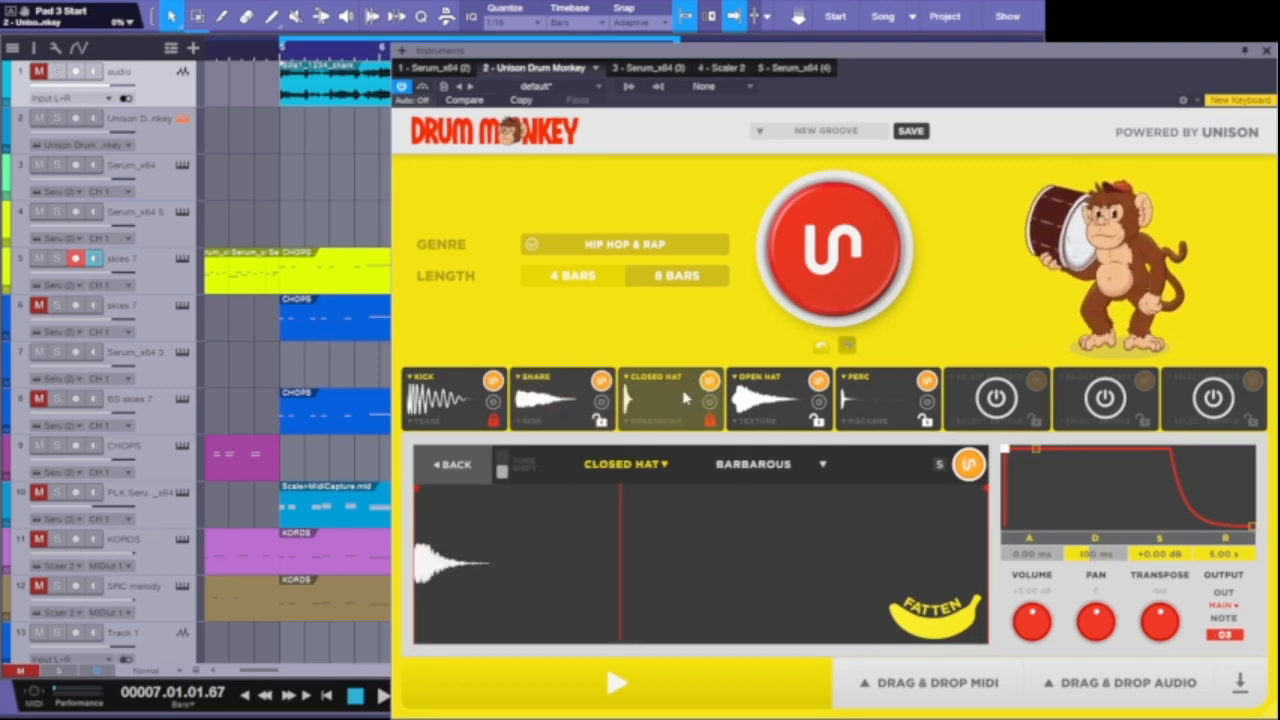
pyautogui.click(709, 381)
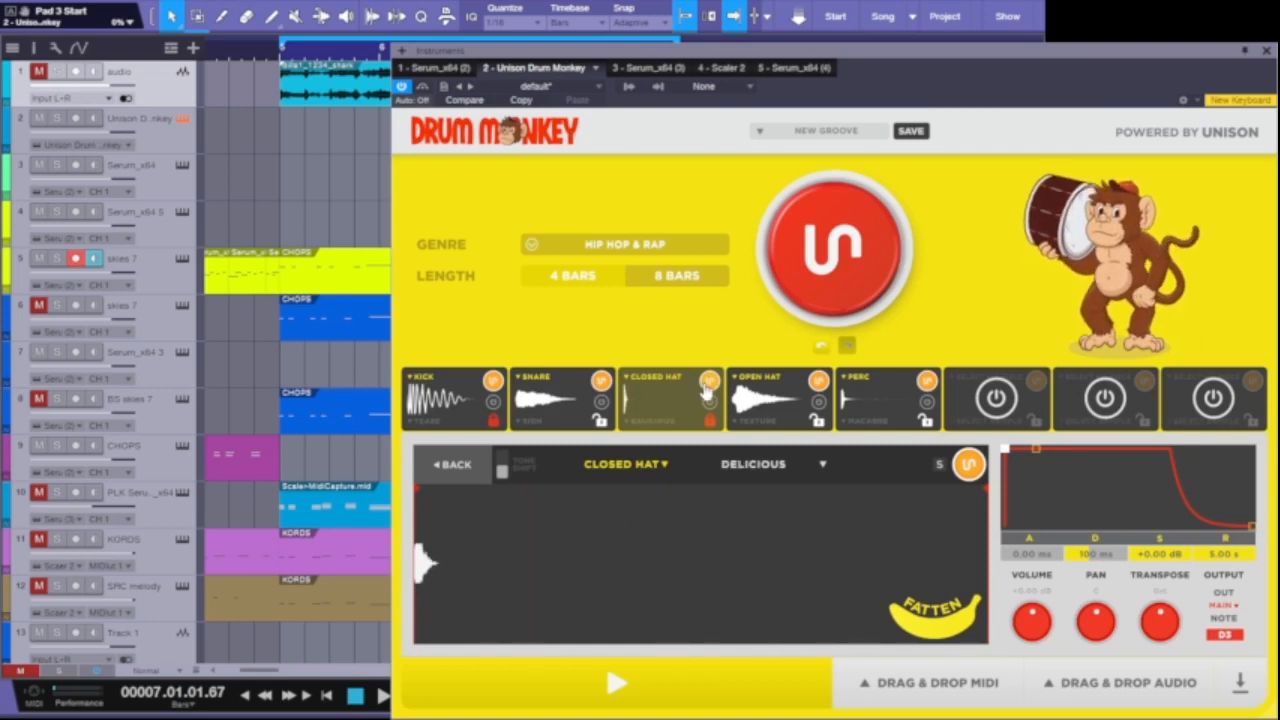
pyautogui.click(709, 381)
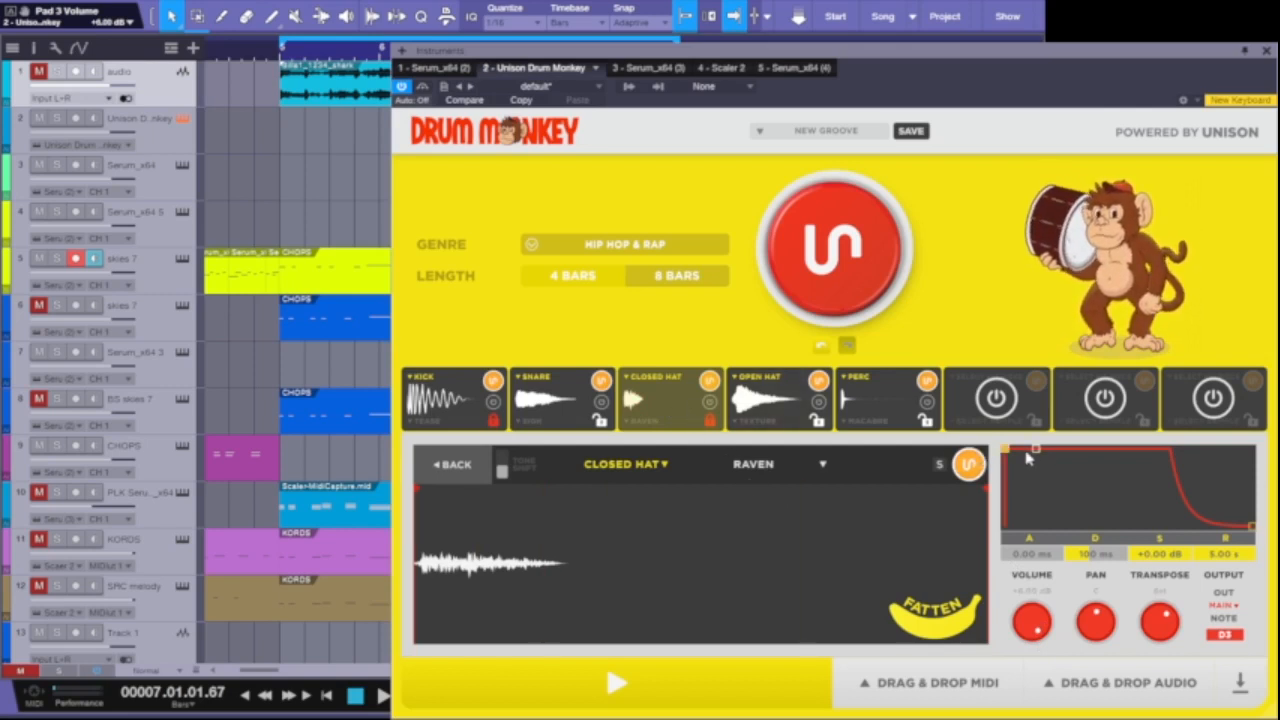
# Set the closed hat's volume to +6.00 dB, decay to 26.6 ms, sustain to -7.35 dB, and fatness to roughly half
pyautogui.moveTo(1037, 458); pyautogui.dragTo(1025, 462)
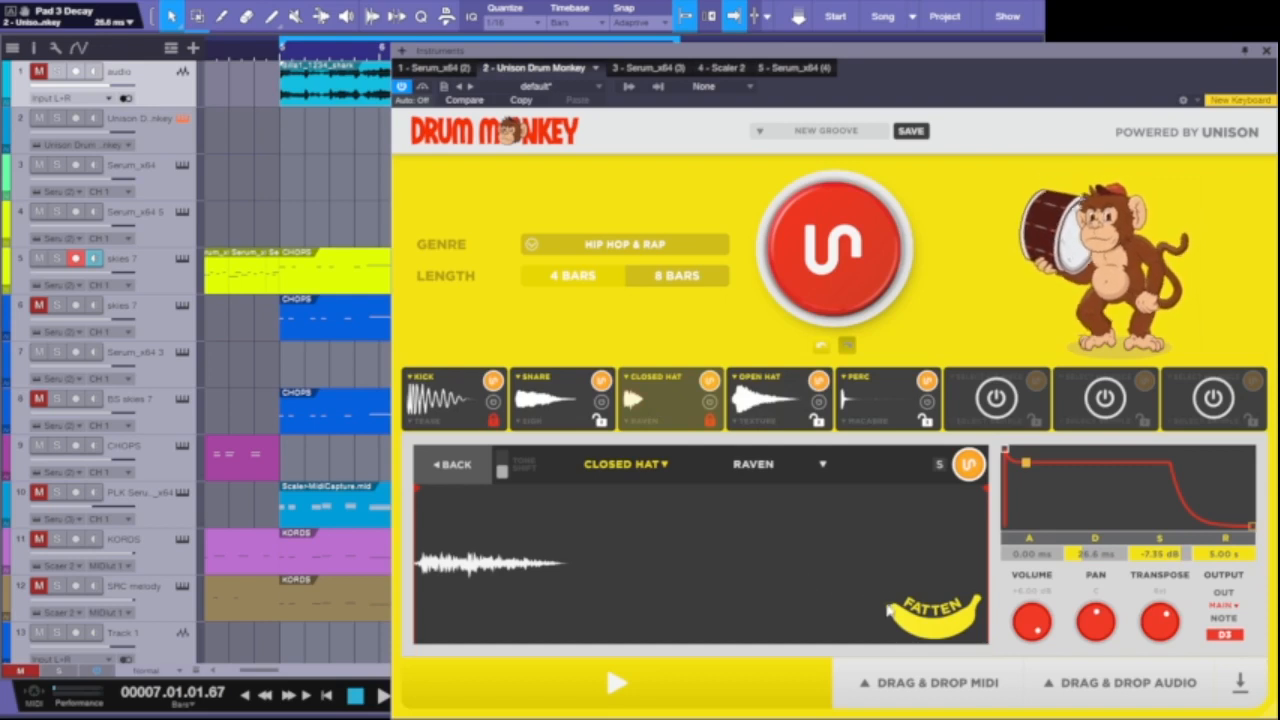
pyautogui.moveTo(888, 612); pyautogui.dragTo(952, 626)
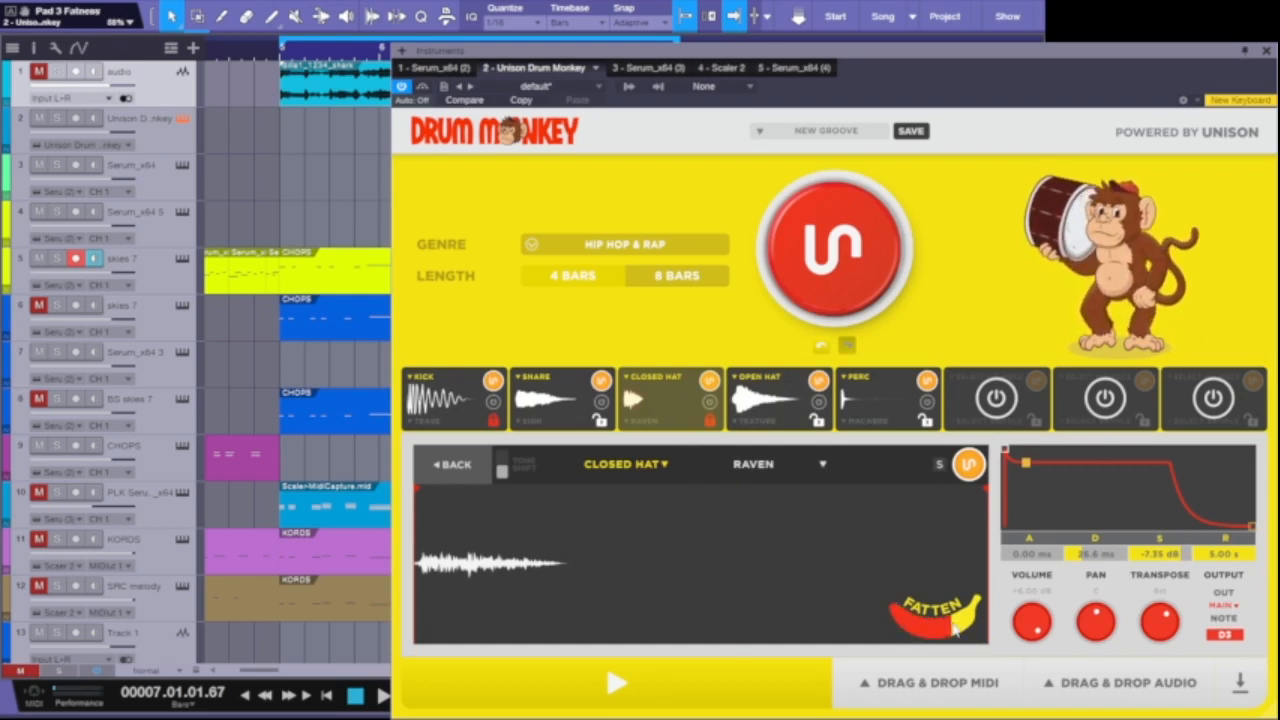
pyautogui.moveTo(955, 628)
pyautogui.mouseDown()
pyautogui.moveTo(916, 628)
pyautogui.moveTo(930, 628)
pyautogui.mouseUp()
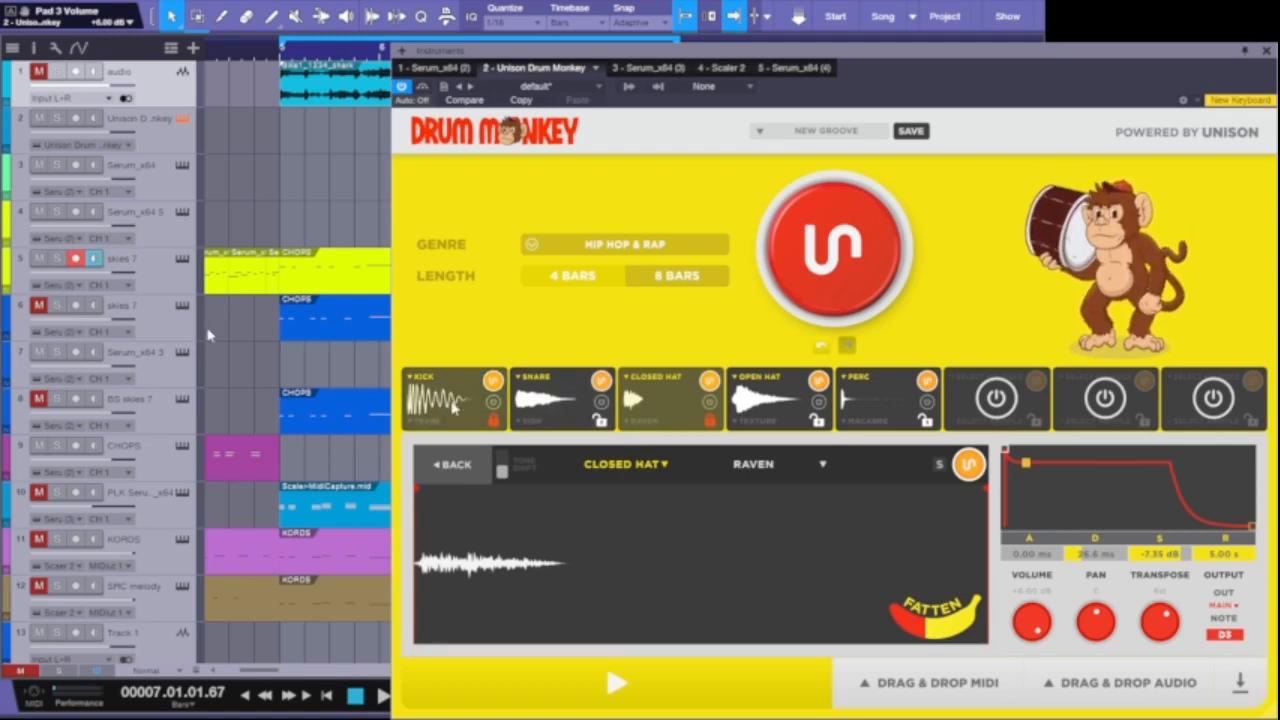
# Return to the pattern grid and play the drum groove with the loop from bar 5
pyautogui.click(452, 464)
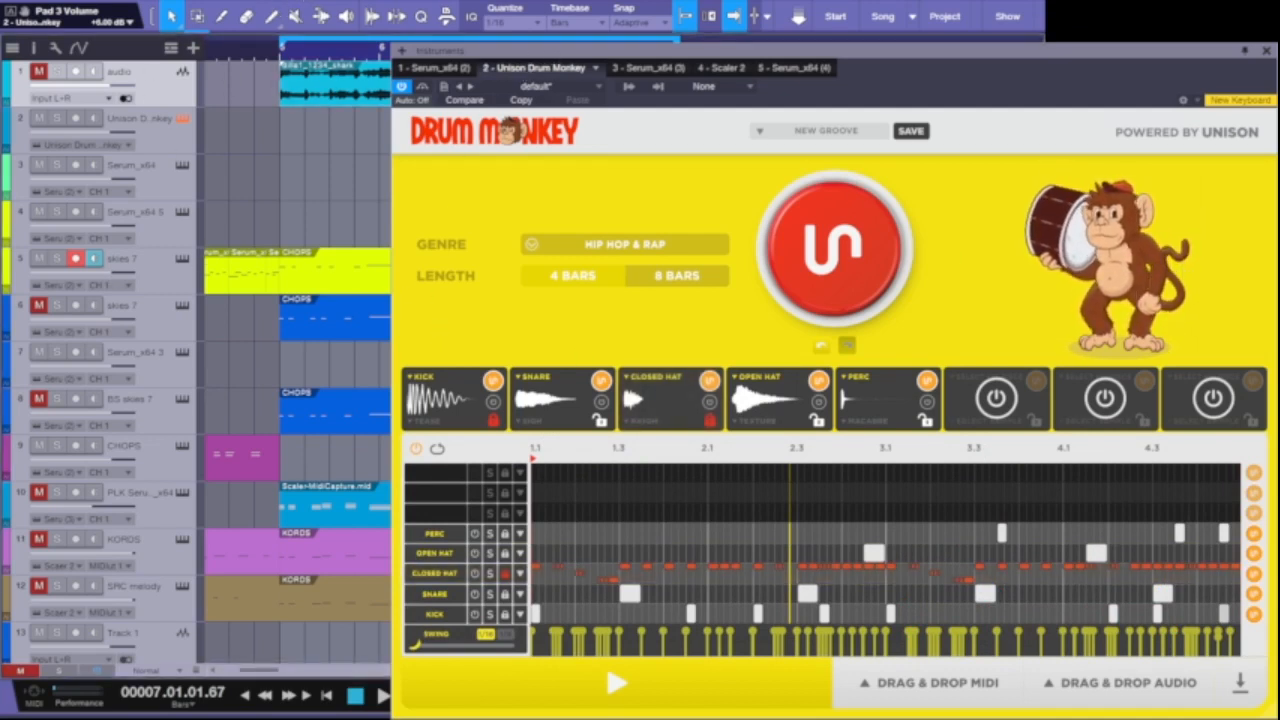
pyautogui.click(326, 697)
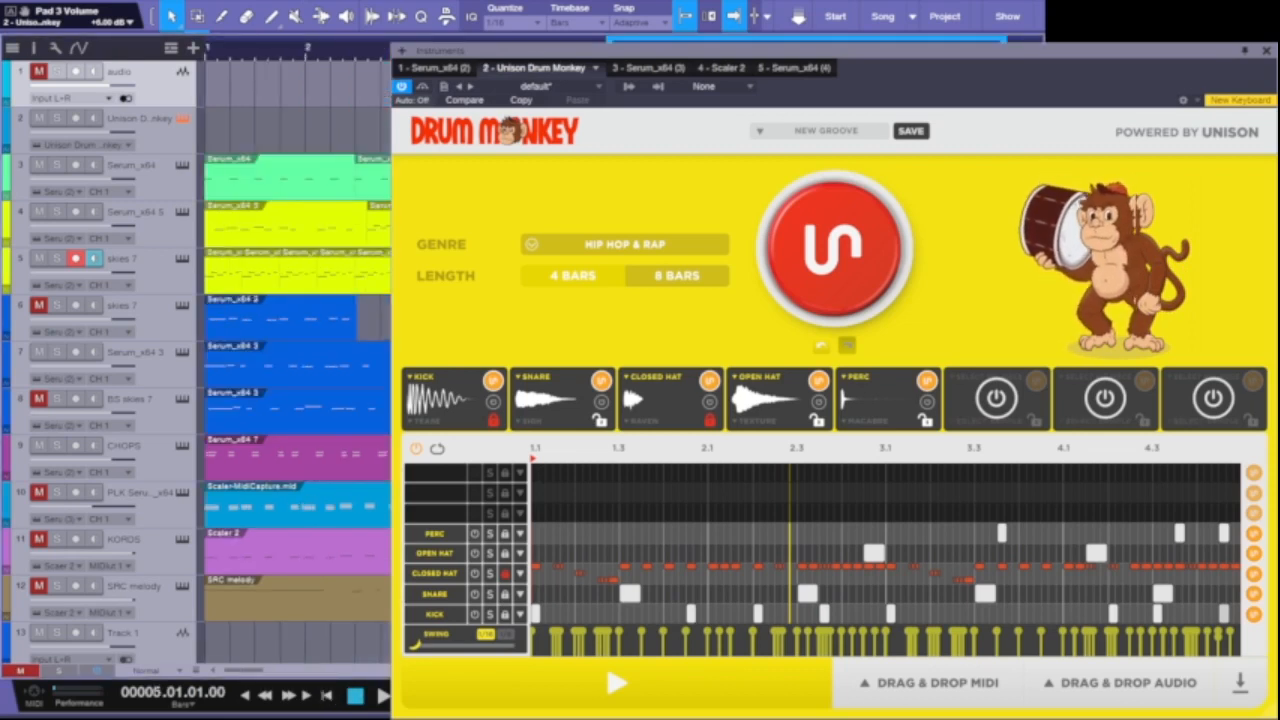
pyautogui.press('space')
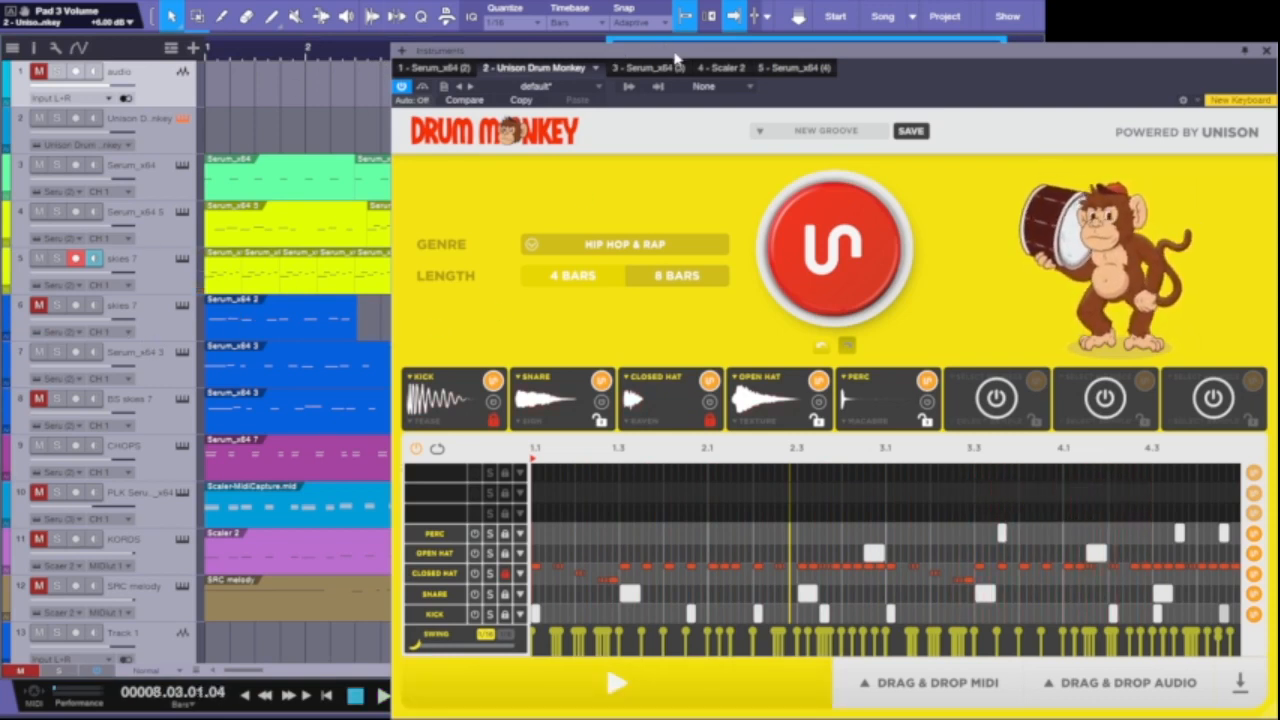
# Try out the locks on the snare's sound and pattern row, switching both on and off again
pyautogui.click(458, 597)
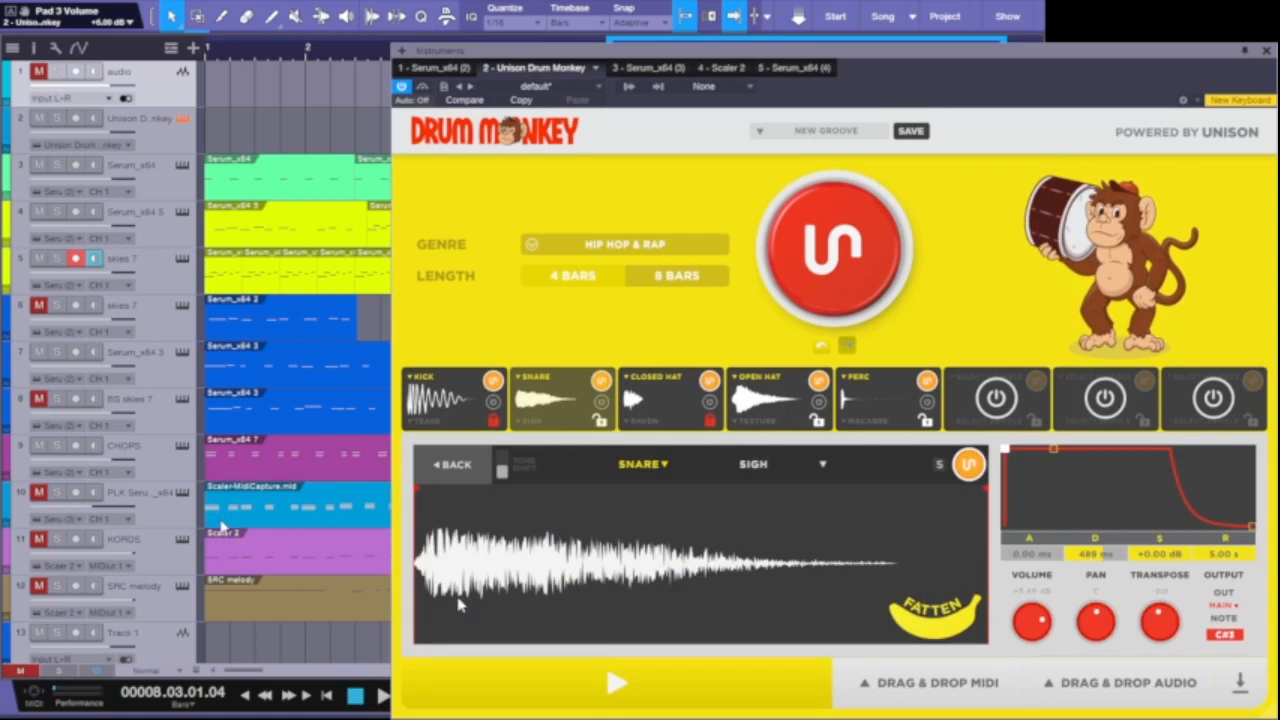
pyautogui.click(455, 466)
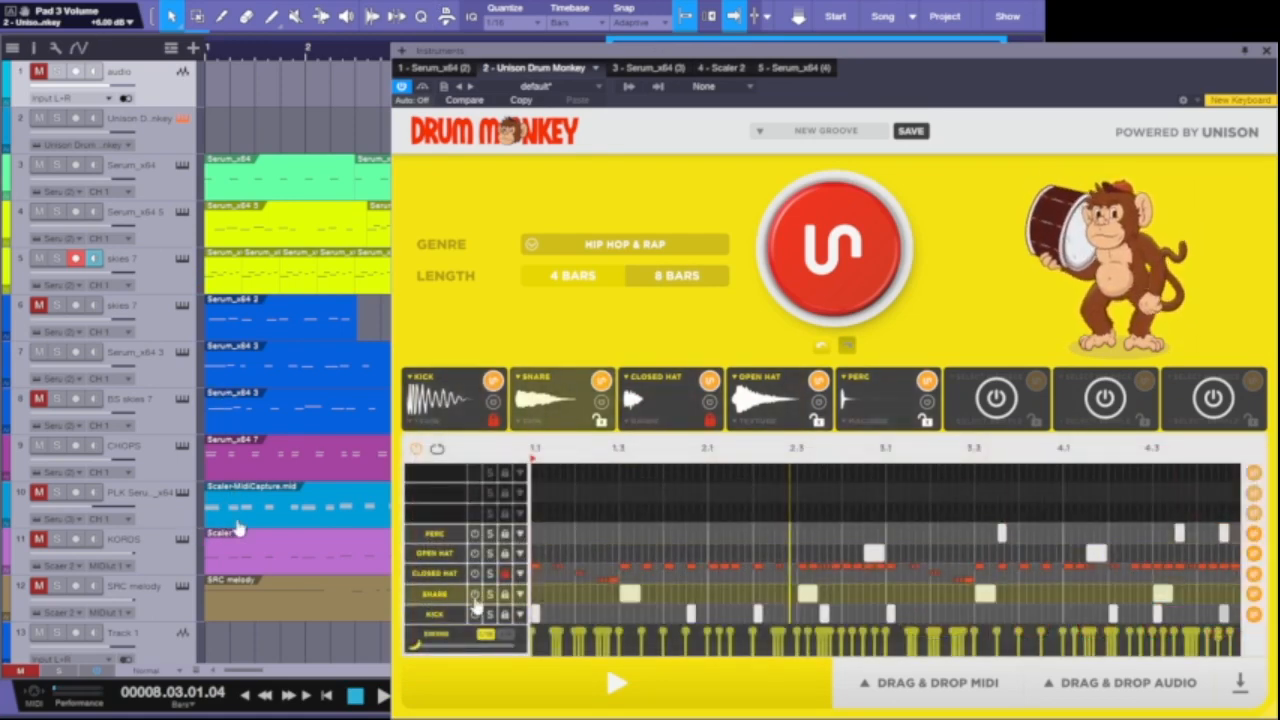
pyautogui.click(416, 597)
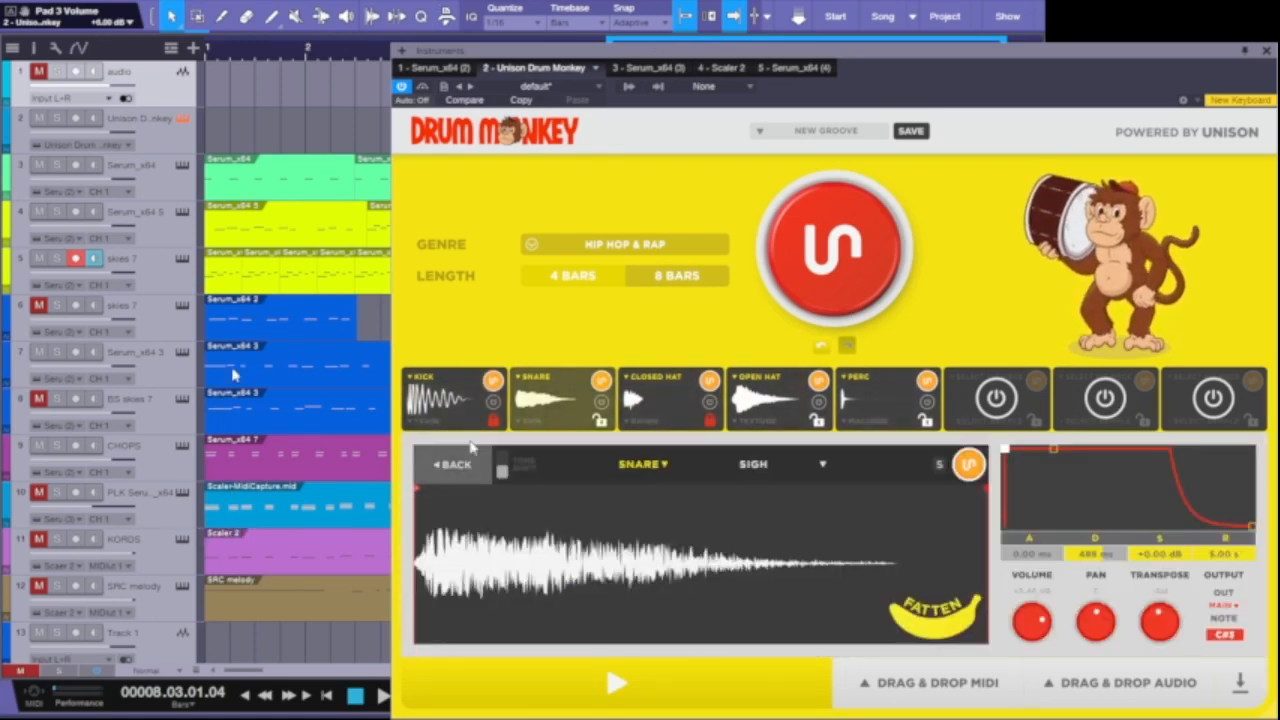
pyautogui.click(455, 466)
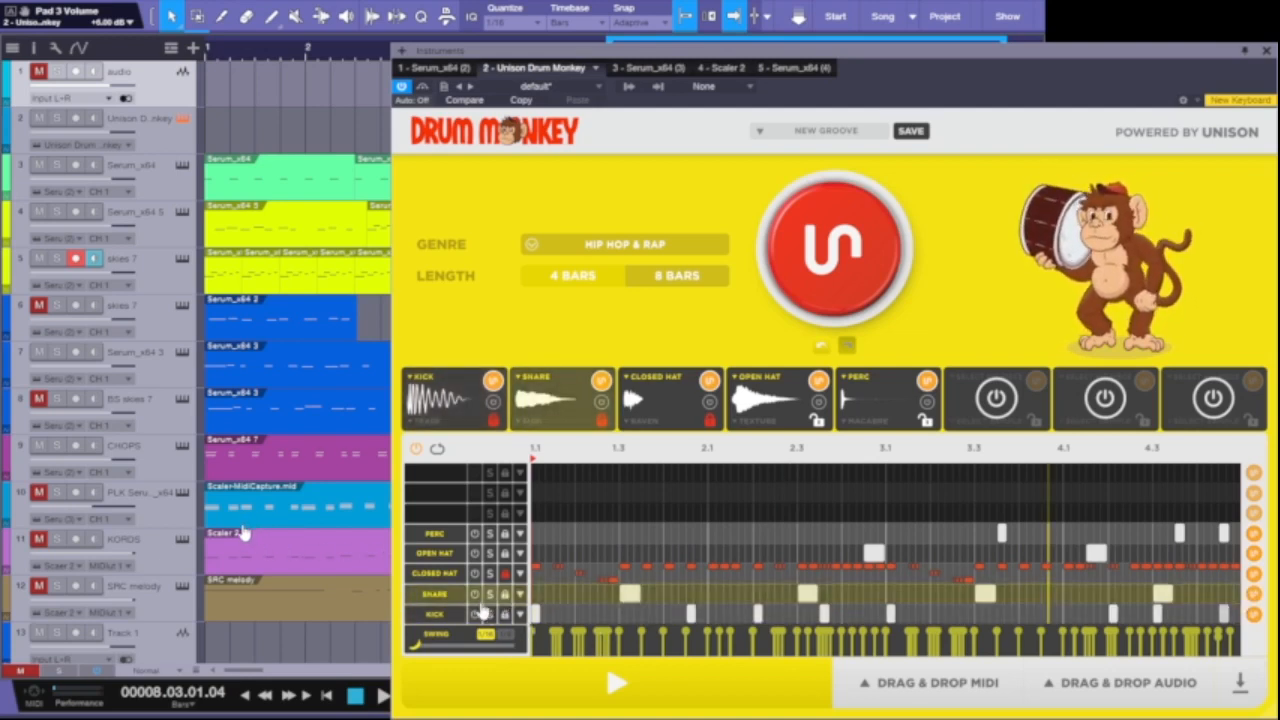
pyautogui.click(505, 595)
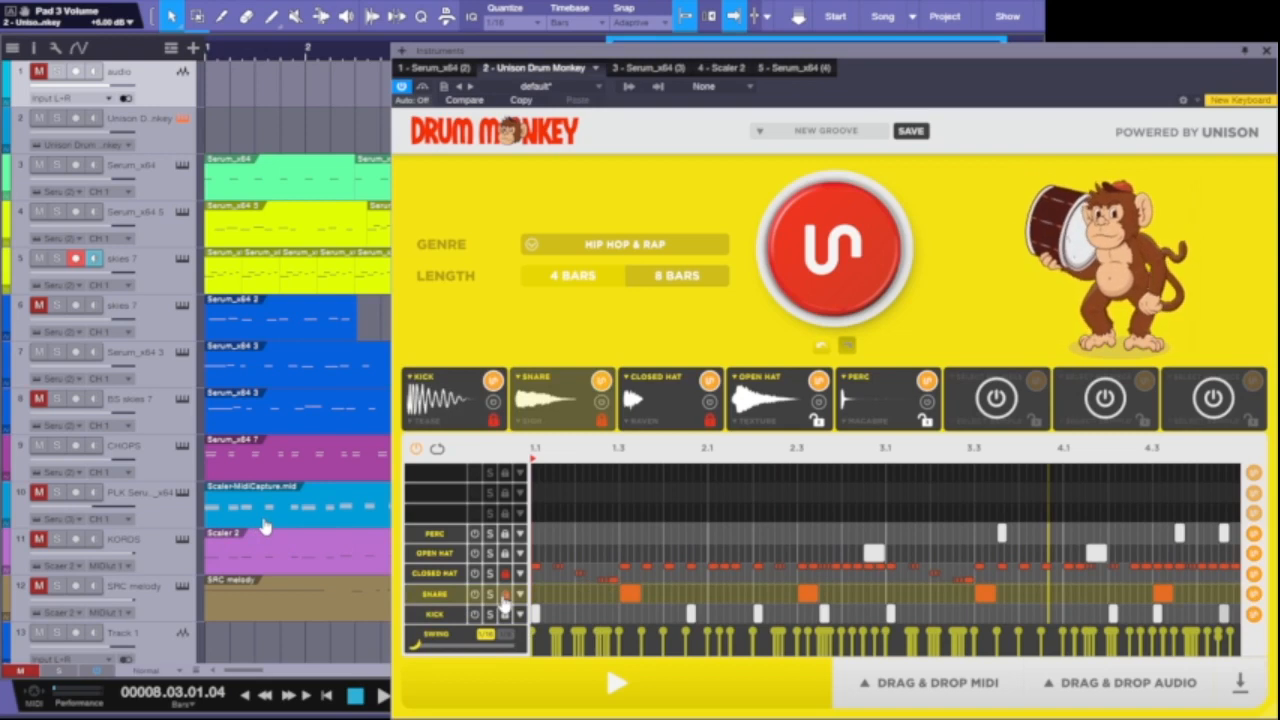
pyautogui.click(505, 595)
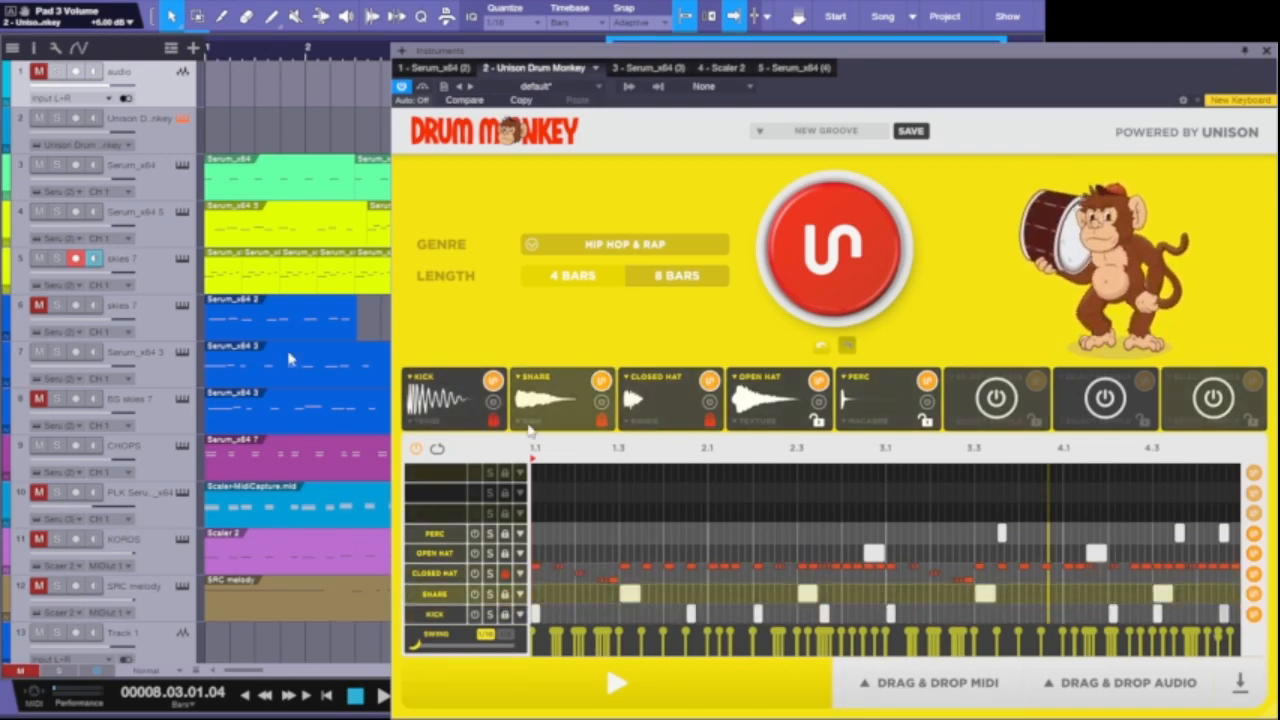
pyautogui.click(458, 595)
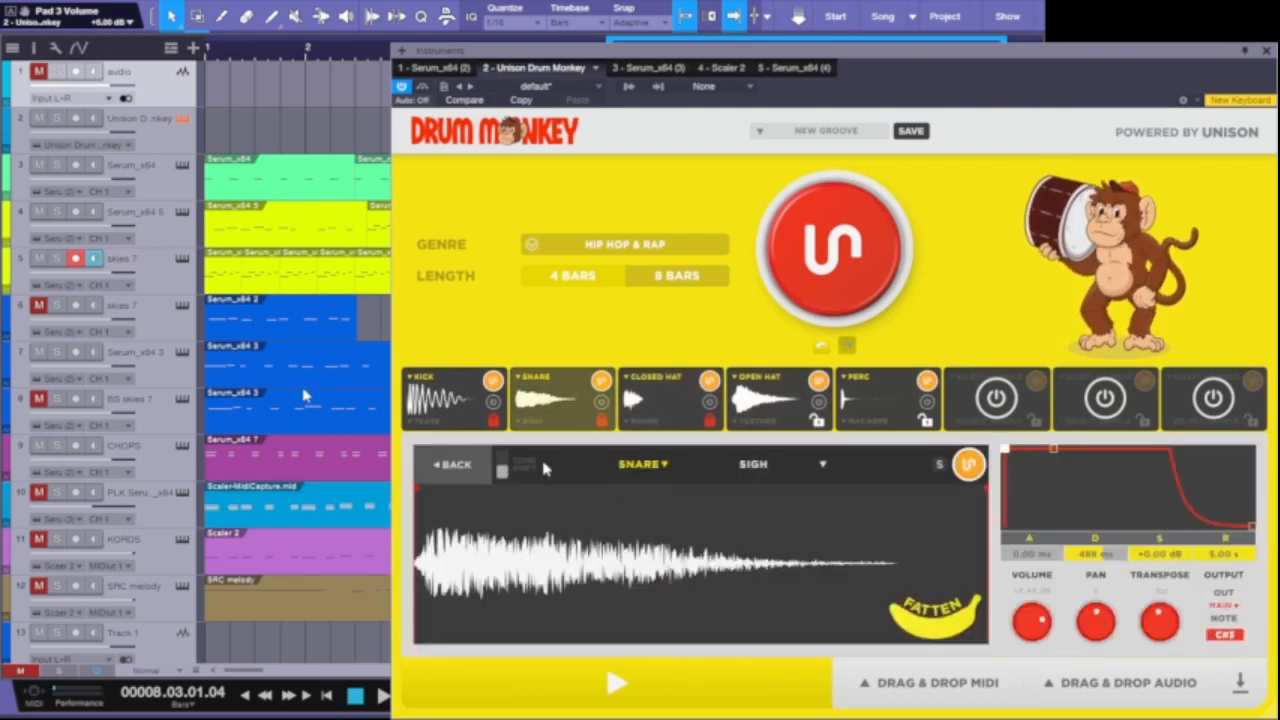
pyautogui.click(602, 422)
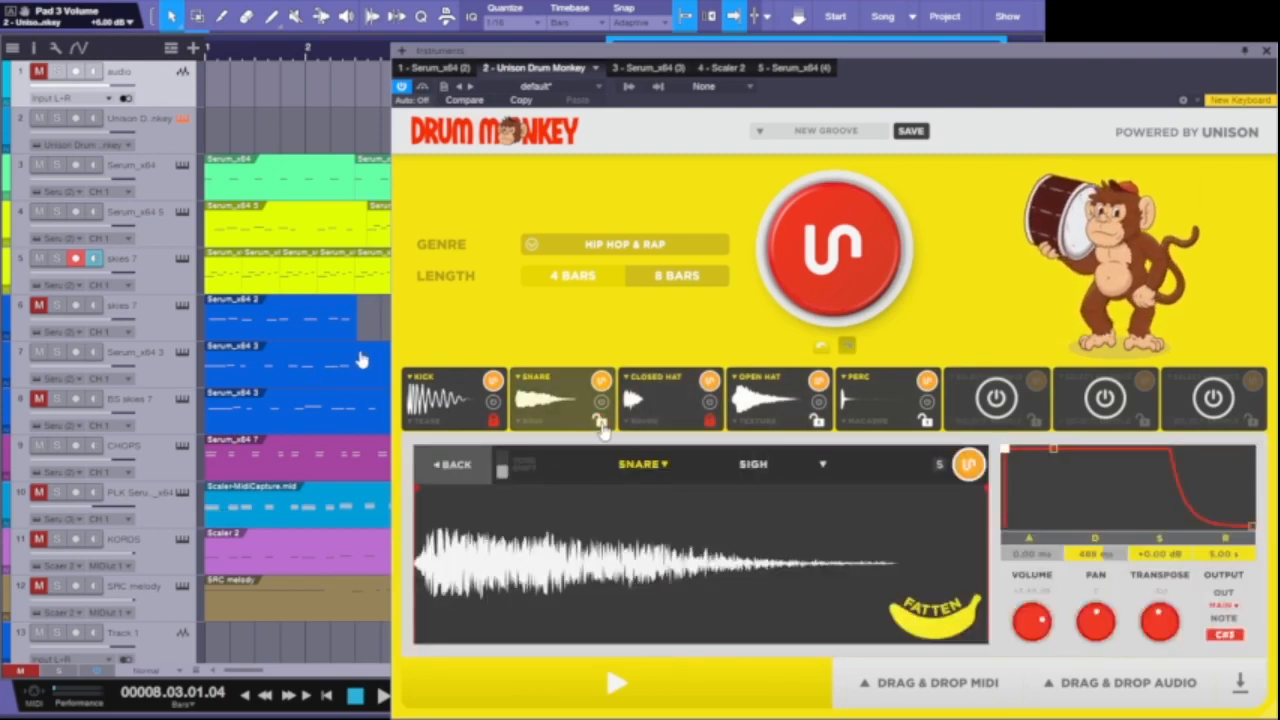
pyautogui.click(438, 472)
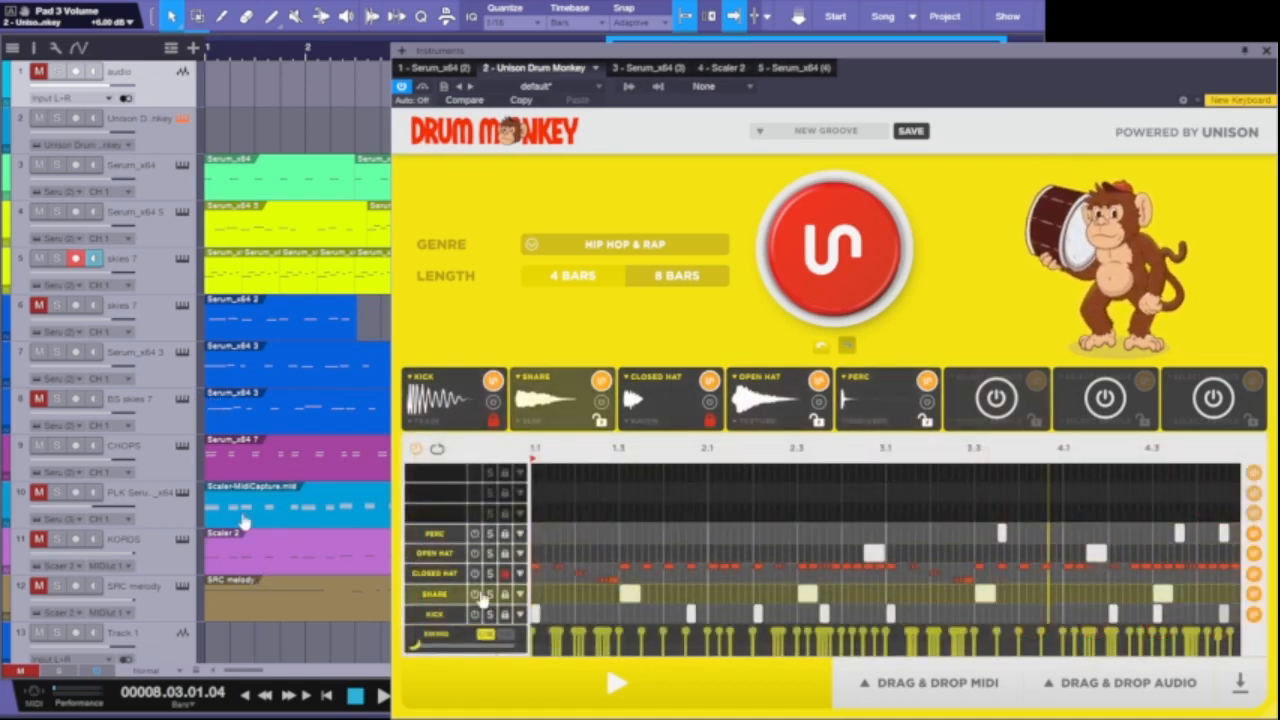
pyautogui.click(506, 597)
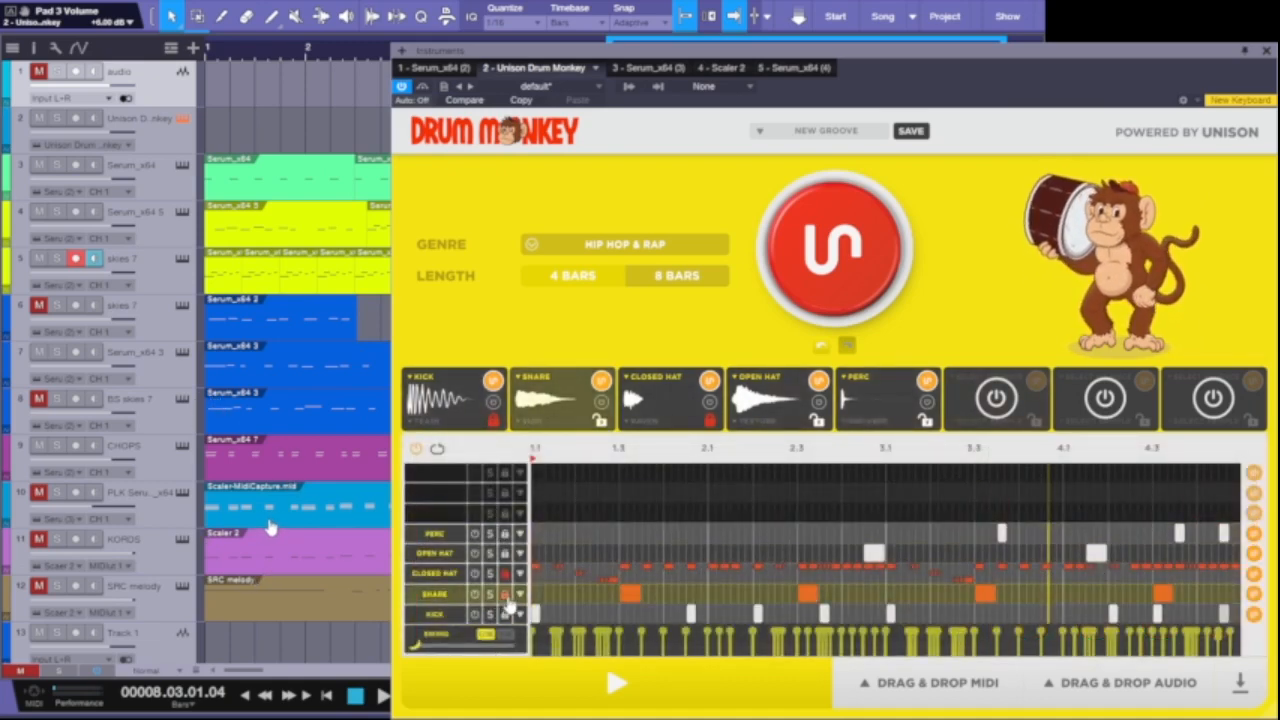
pyautogui.click(507, 598)
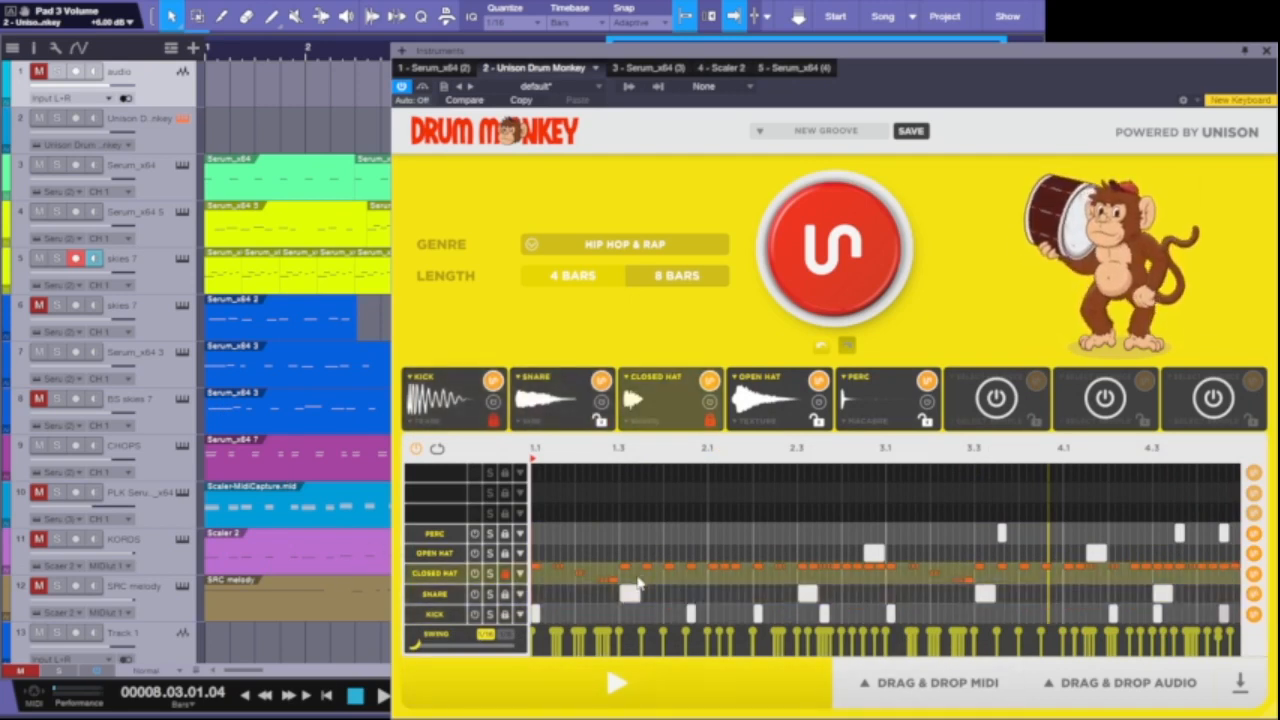
# Try shifting the first snare hit slightly later, and lock the kick's pattern row
pyautogui.moveTo(630, 593); pyautogui.dragTo(652, 593)
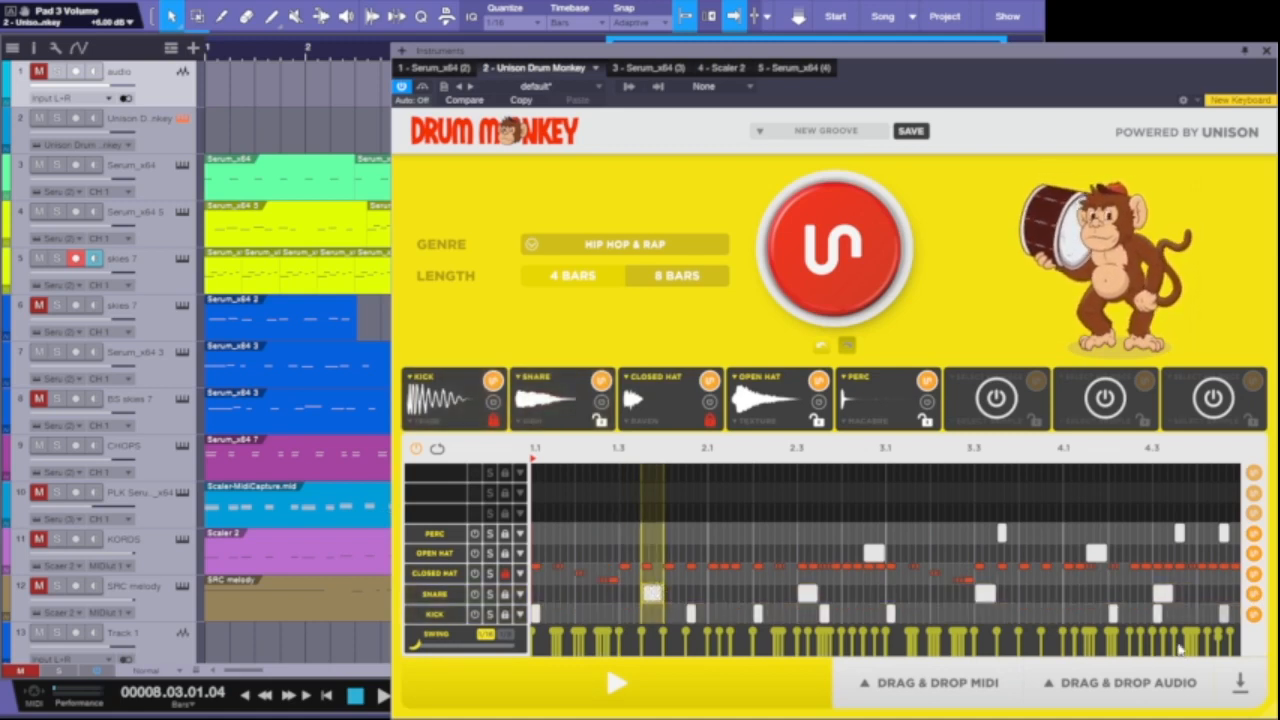
pyautogui.click(1253, 594)
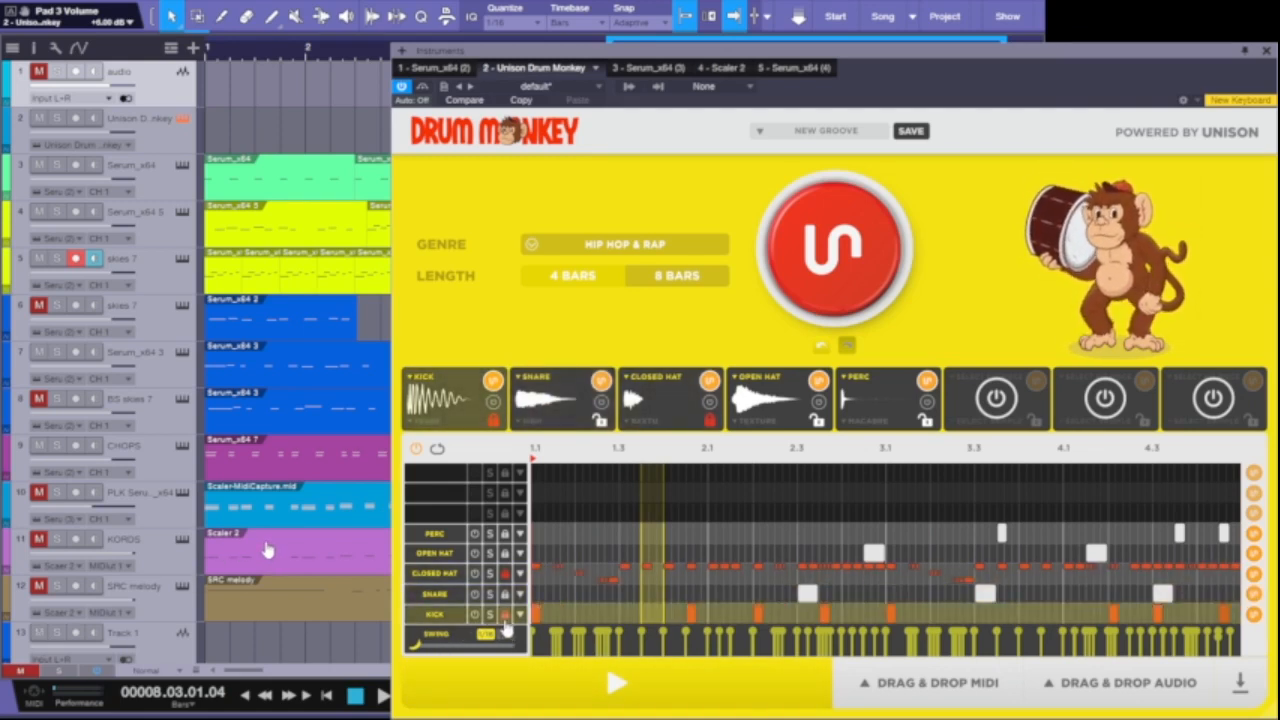
# Generate new Hip Hop & Rap grooves until one has clap, off snare, open hat and two perc parts
pyautogui.click(853, 236)
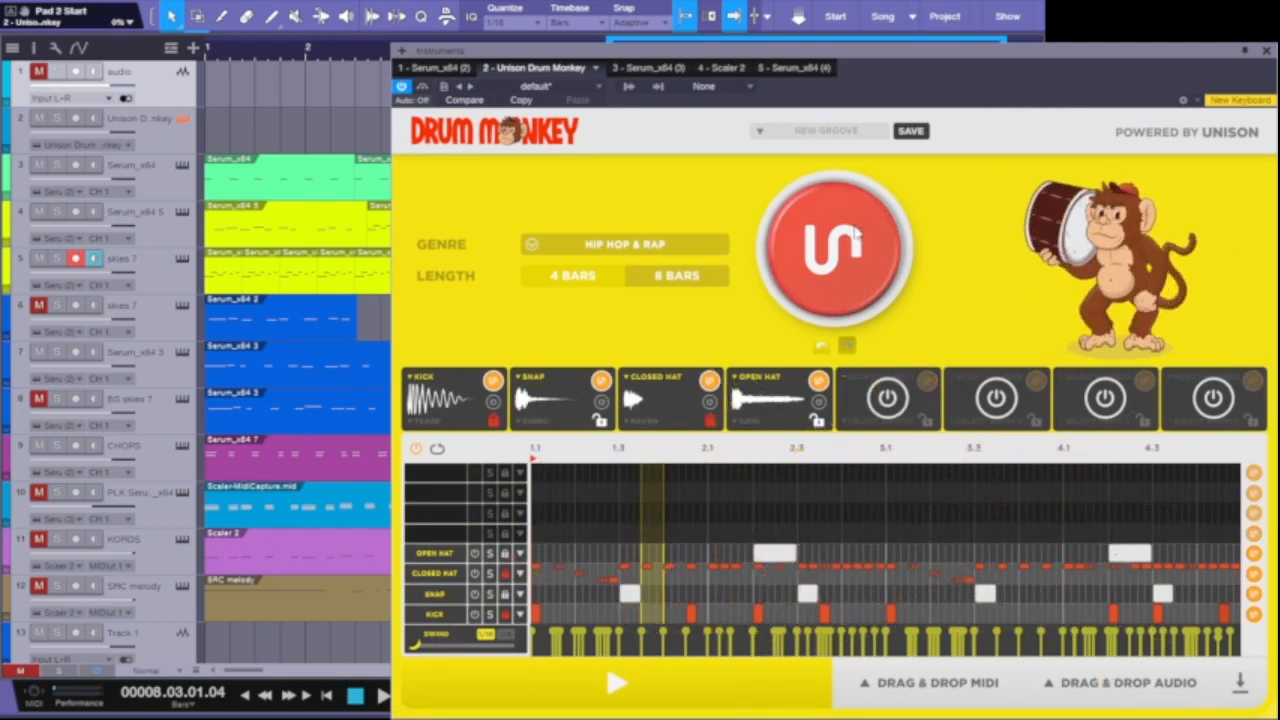
pyautogui.click(855, 232)
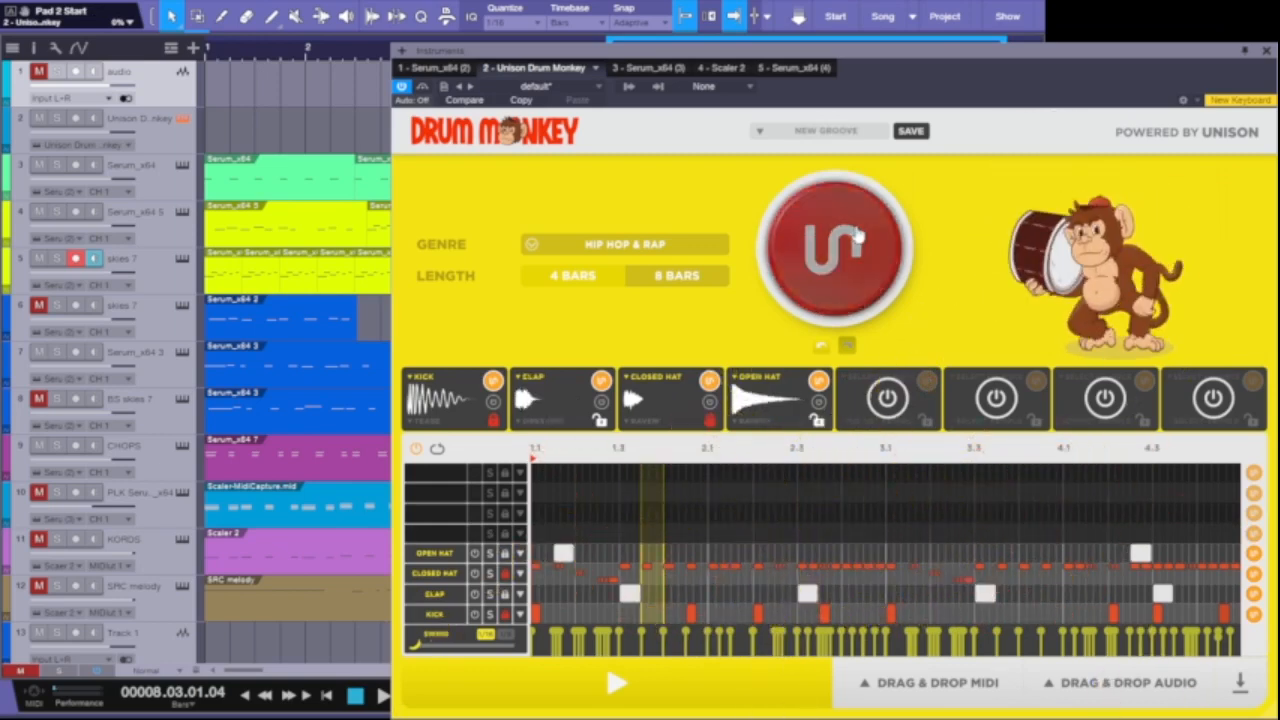
pyautogui.click(855, 232)
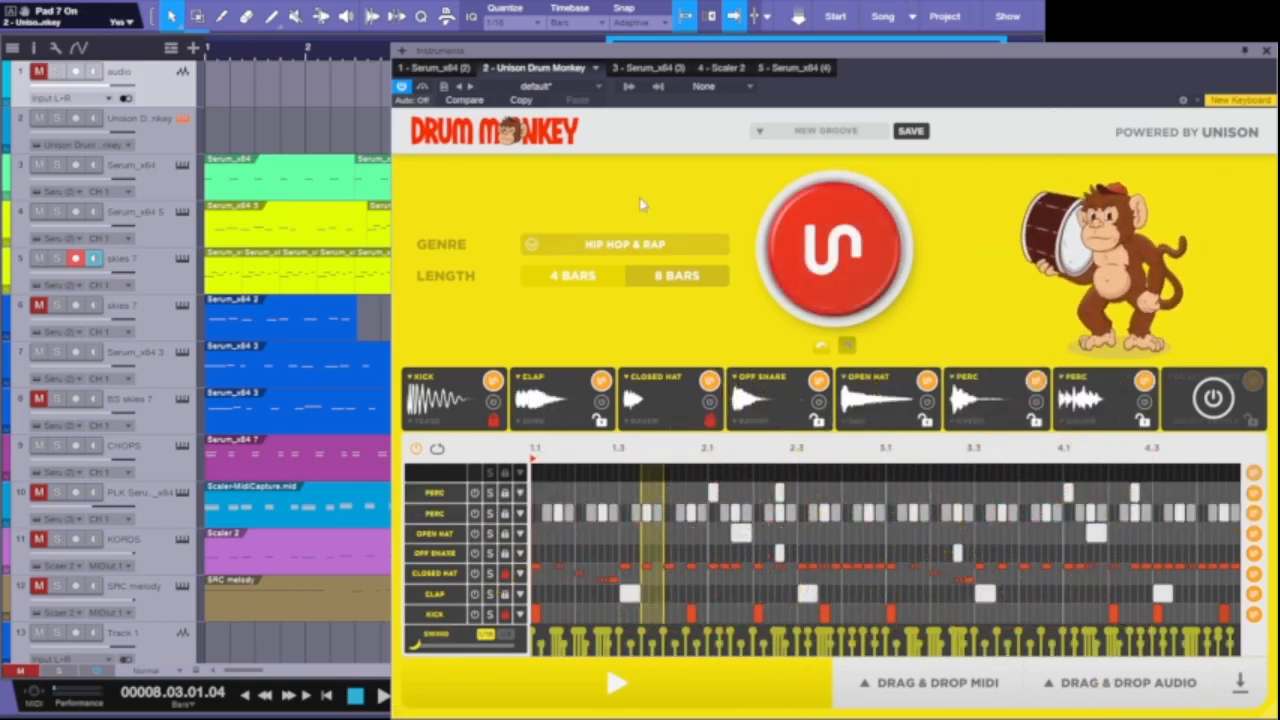
# Generate a new groove in the House & Deep House genre and start playing it
pyautogui.click(638, 247)
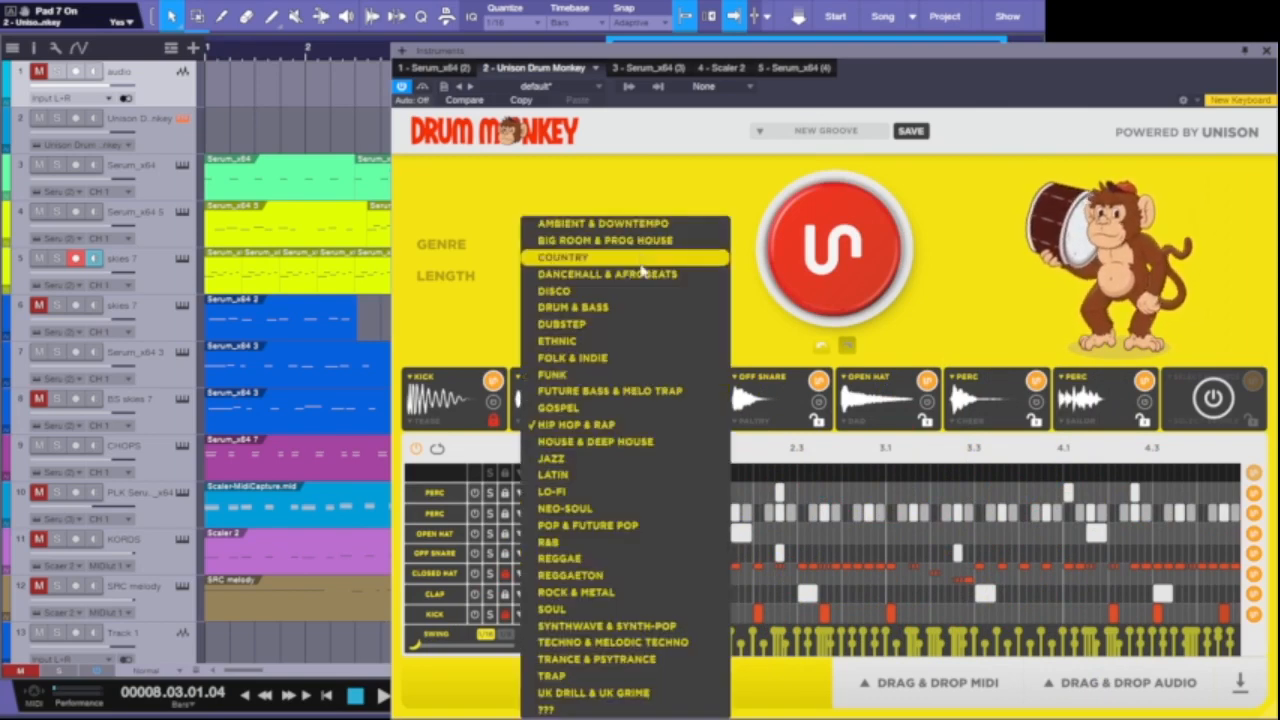
pyautogui.click(628, 443)
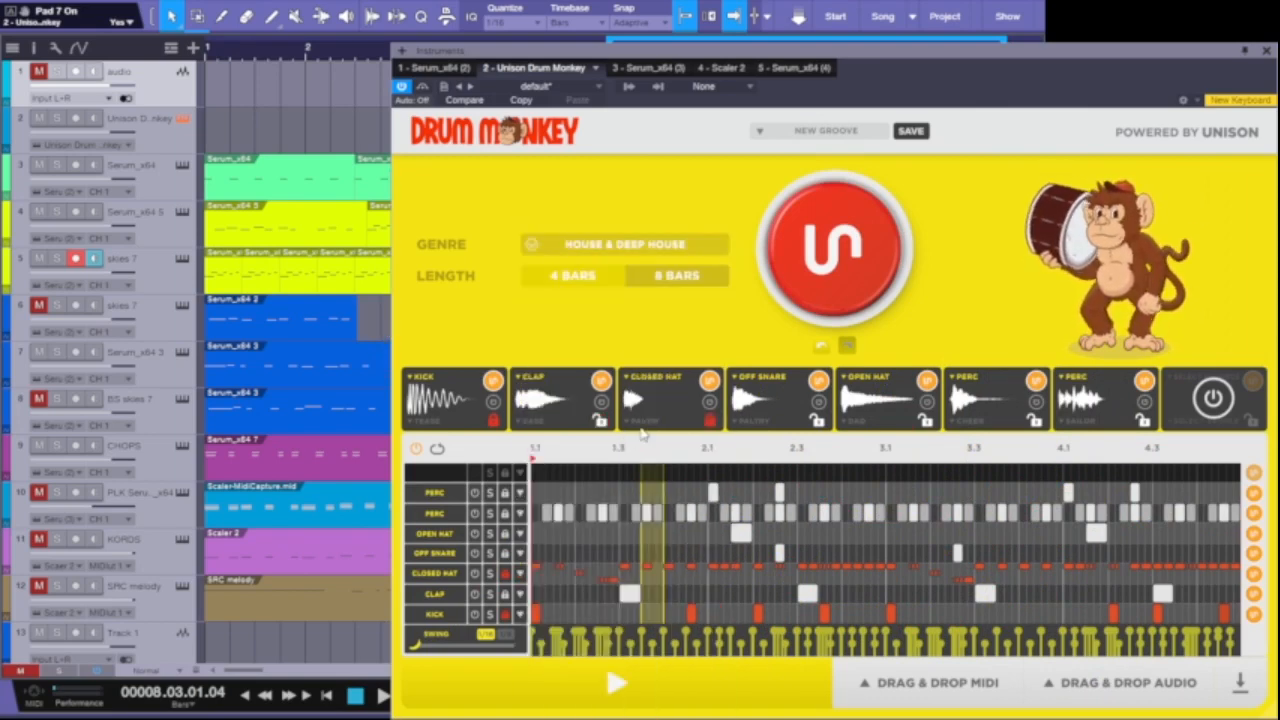
pyautogui.click(840, 252)
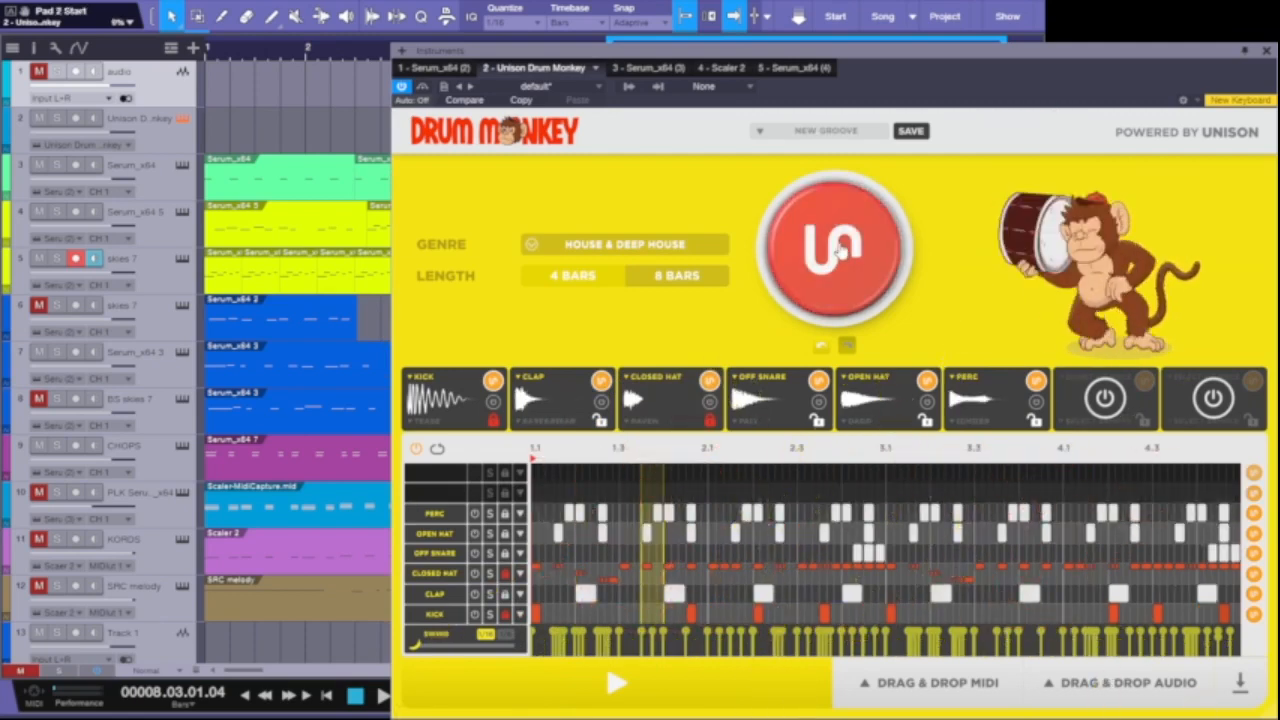
pyautogui.click(616, 683)
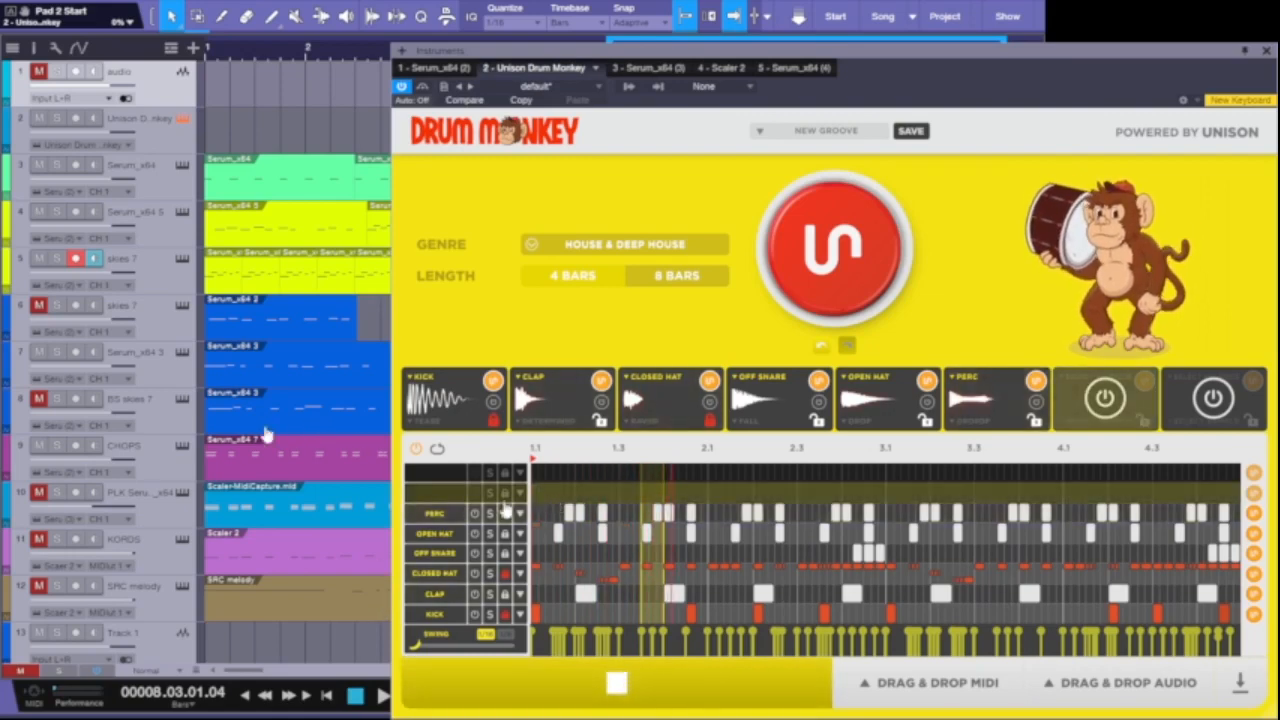
# Switch off the perc, open hat and off snare parts, and play the remaining groove with the loop
pyautogui.click(475, 515)
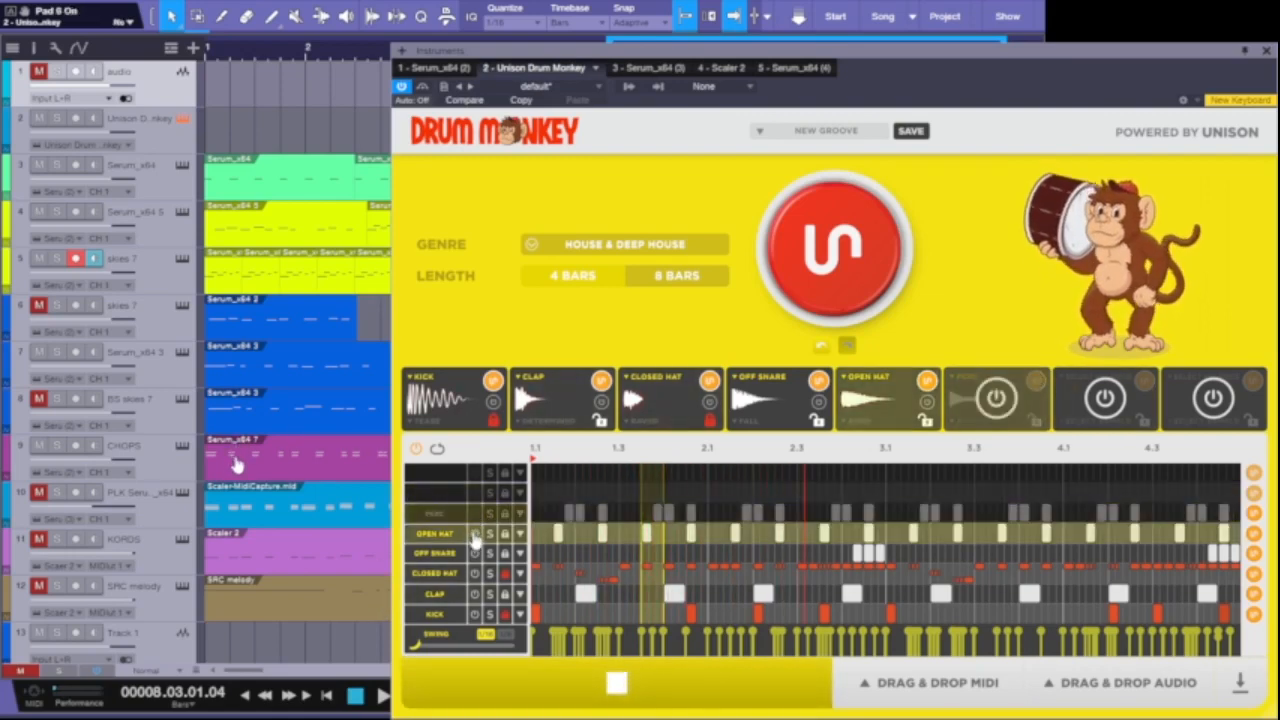
pyautogui.click(474, 535)
pyautogui.click(475, 553)
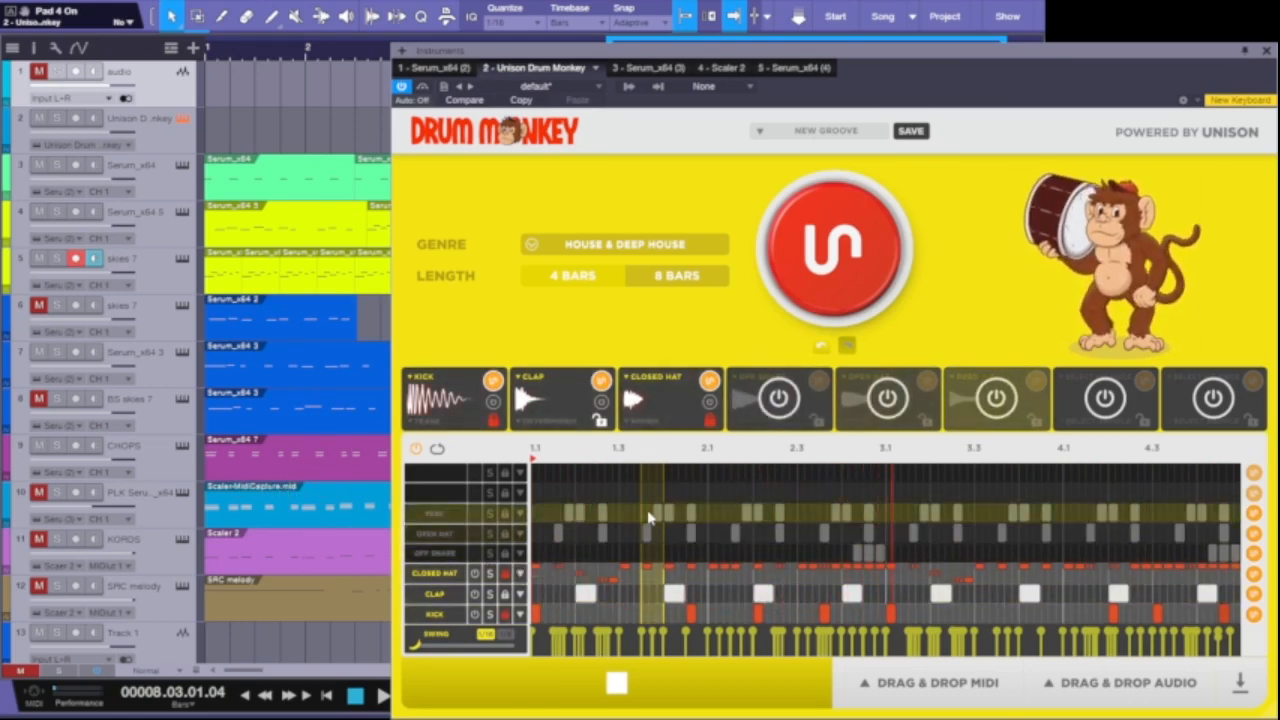
pyautogui.press('space')
pyautogui.press('space')
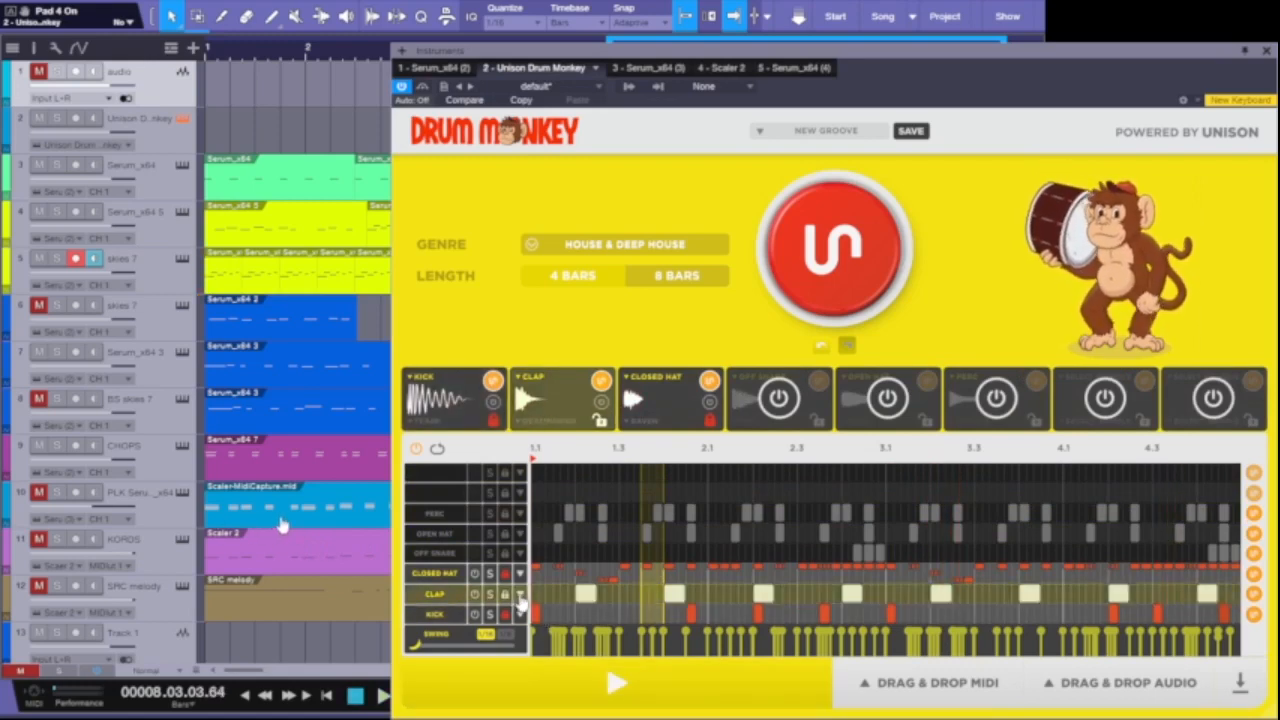
# Open the clap row's note view, lower the velocity of all its hits, and try moving the first hit to 2.1 and back
pyautogui.click(519, 596)
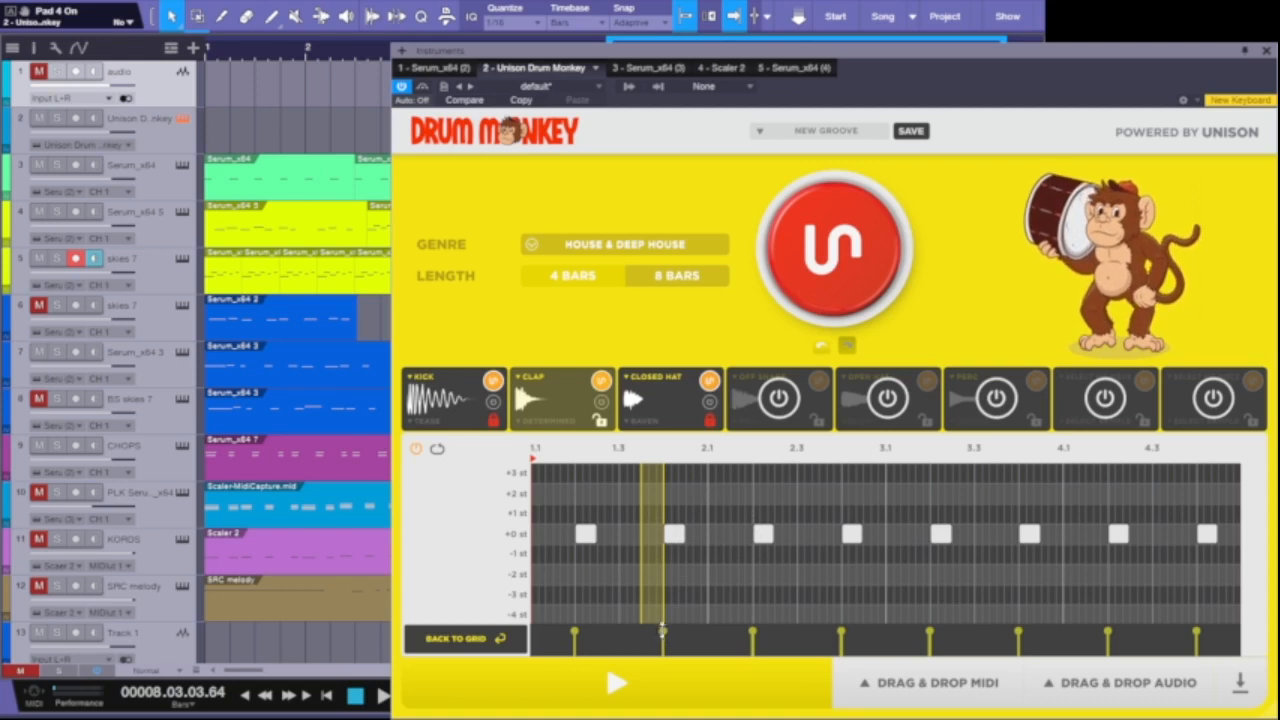
pyautogui.moveTo(557, 523); pyautogui.dragTo(1212, 577)
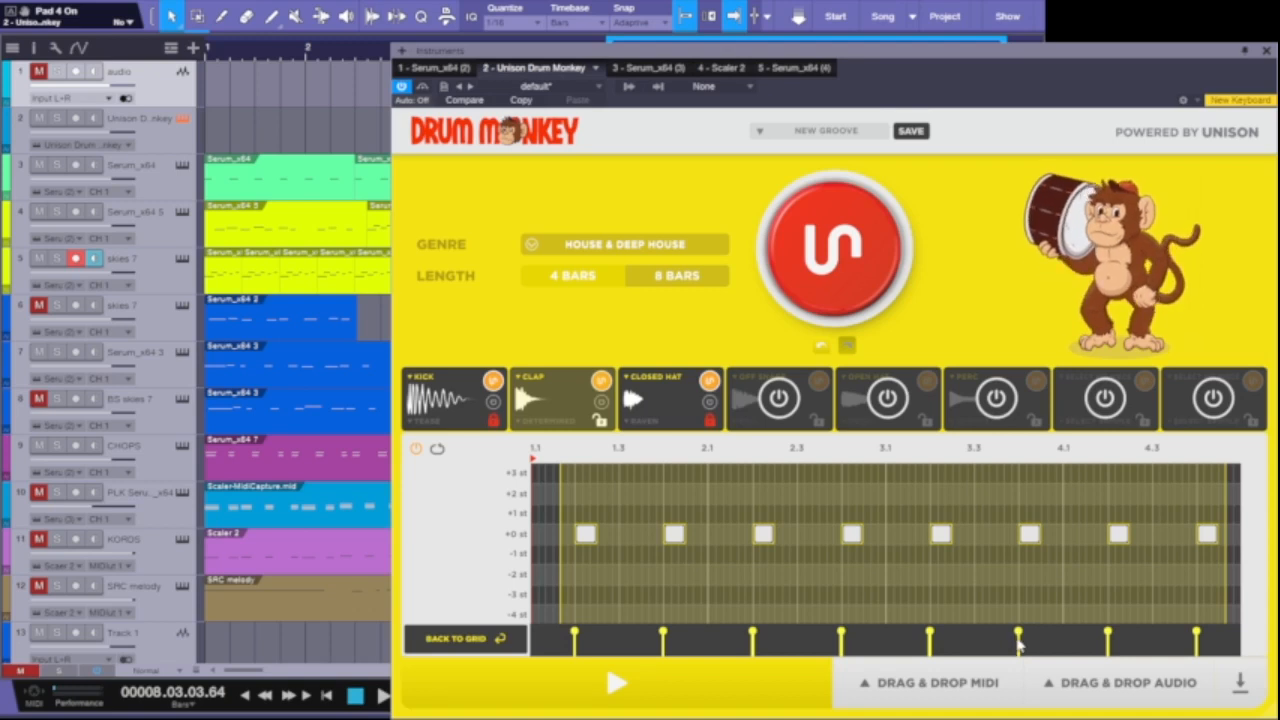
pyautogui.moveTo(1018, 632); pyautogui.dragTo(1018, 645)
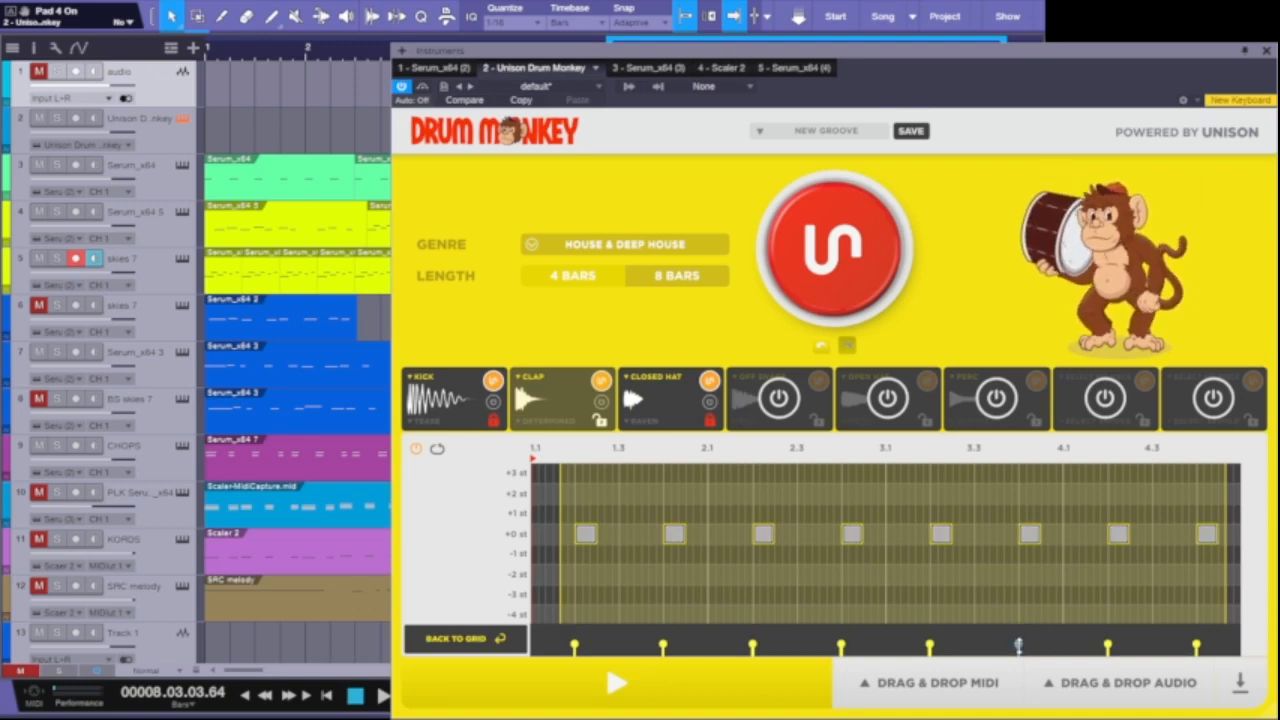
pyautogui.click(693, 573)
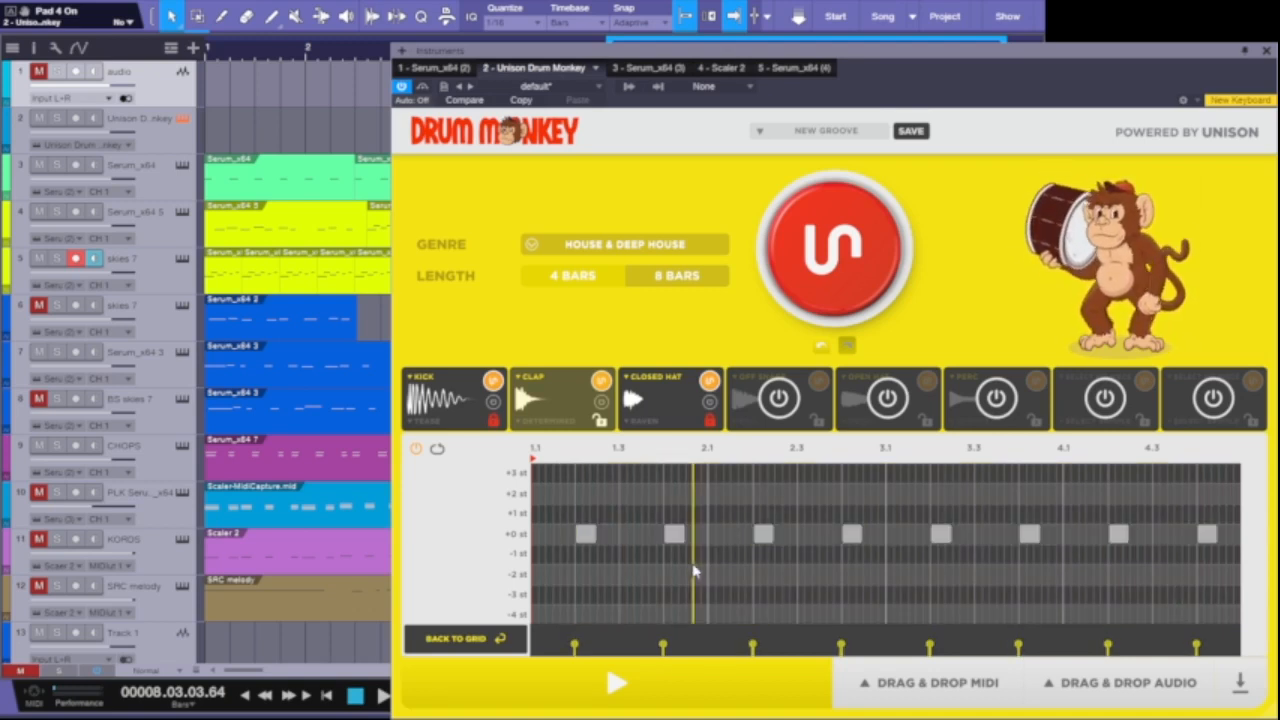
pyautogui.moveTo(586, 535); pyautogui.dragTo(720, 532)
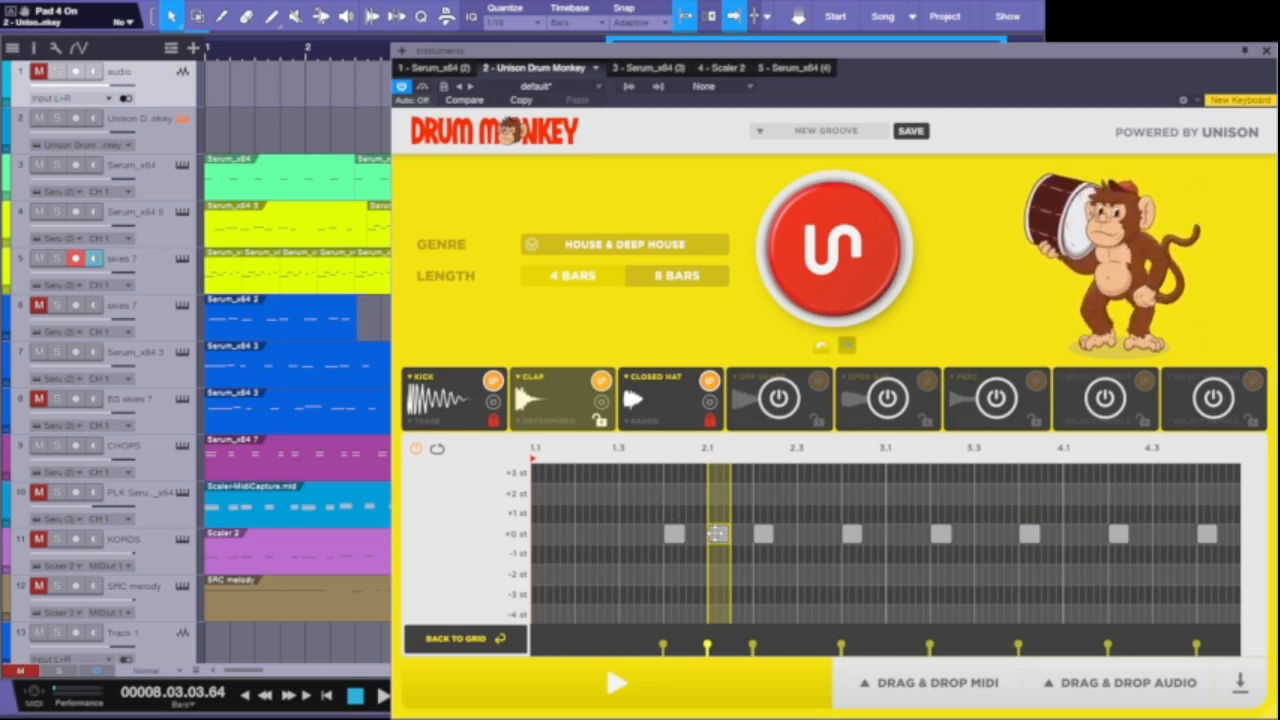
pyautogui.moveTo(719, 533); pyautogui.dragTo(586, 535)
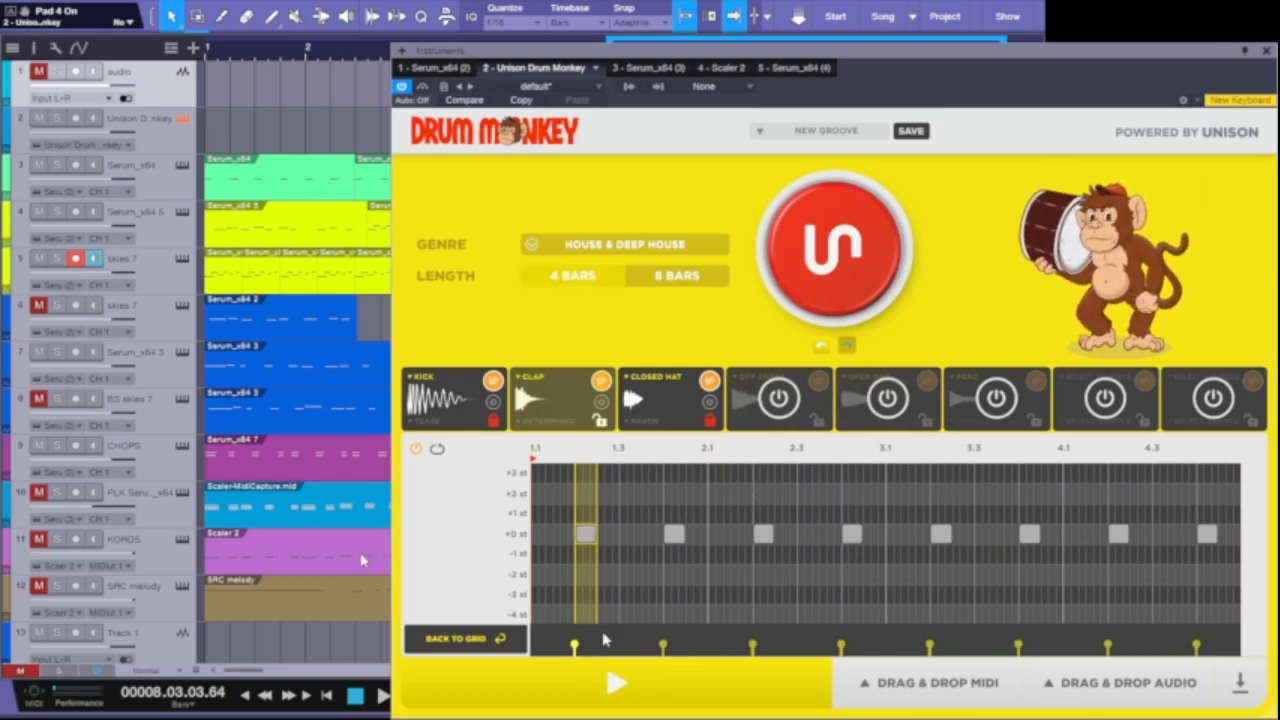
# Raise the velocity of the first, fourth, seventh and last clap hits, and play the groove with the loop
pyautogui.moveTo(577, 640); pyautogui.dragTo(577, 635)
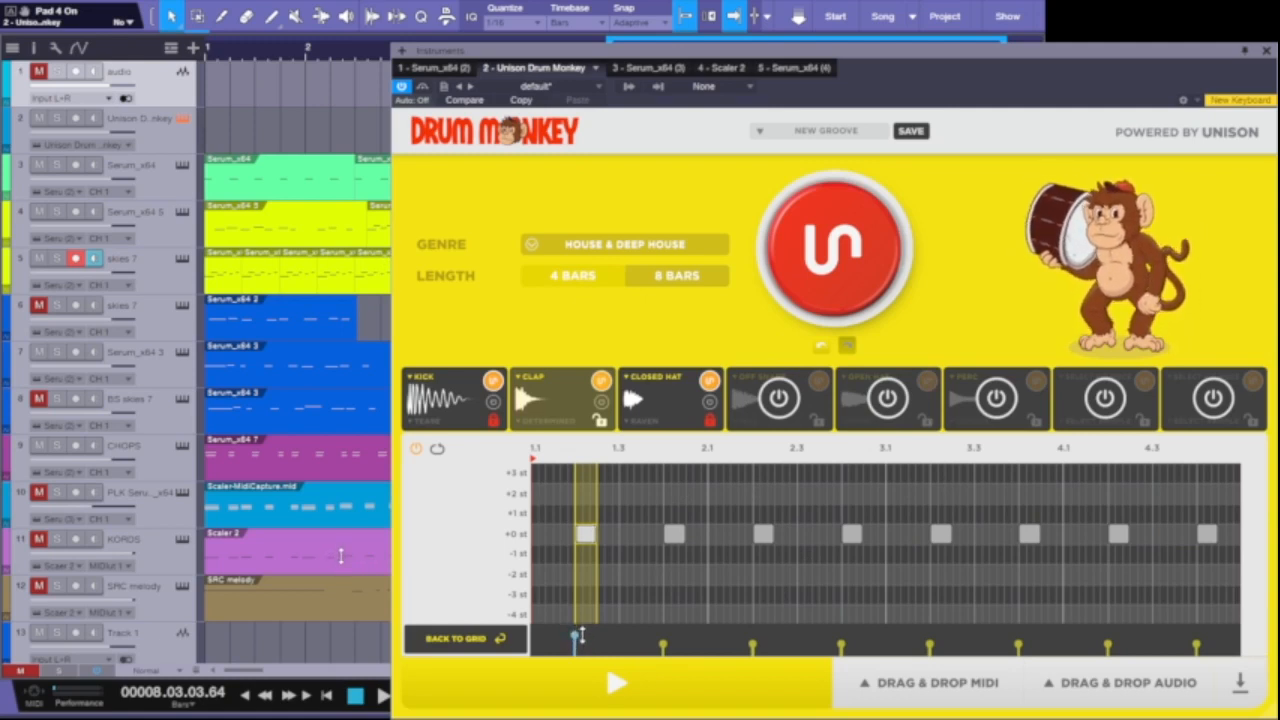
pyautogui.moveTo(841, 647); pyautogui.dragTo(841, 637)
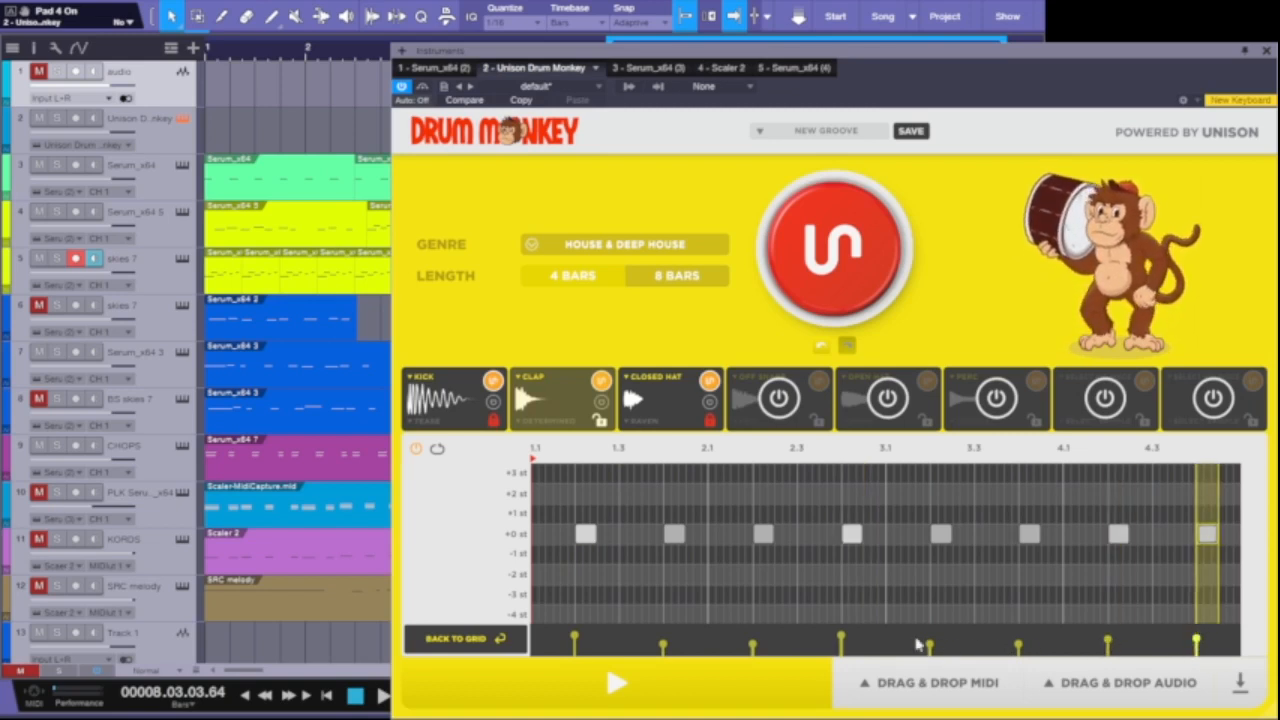
pyautogui.click(643, 686)
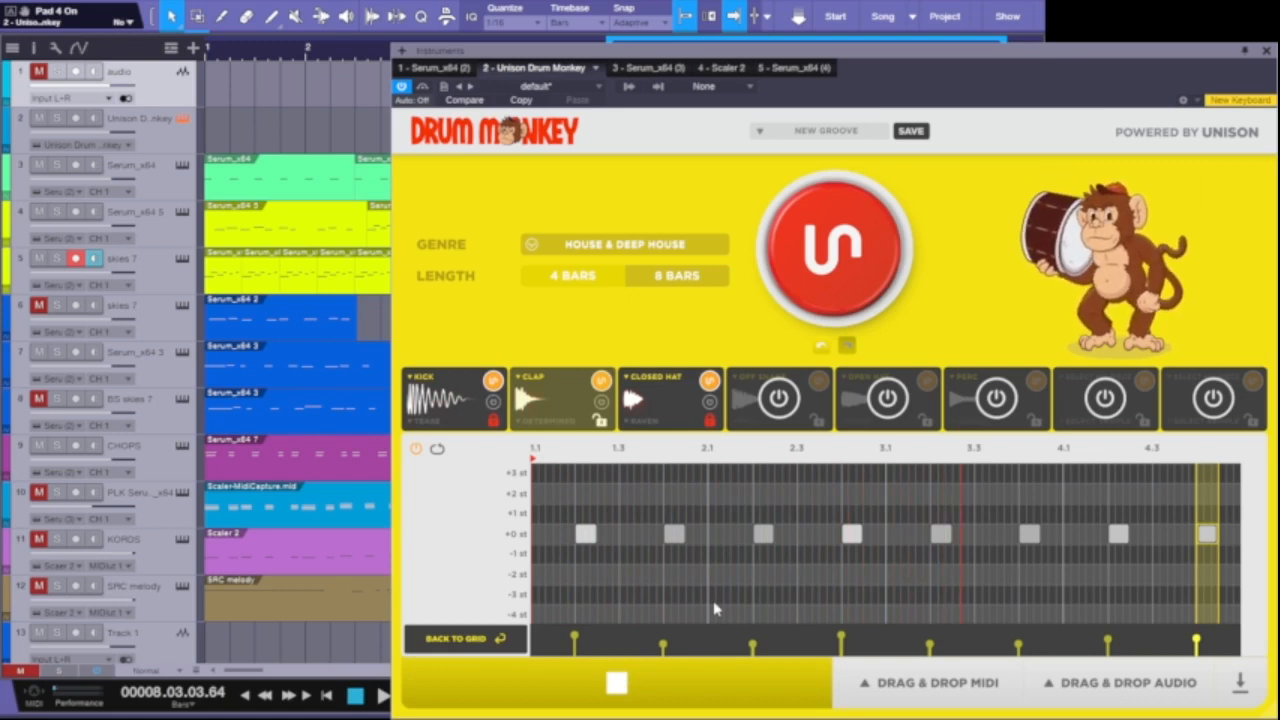
pyautogui.press('space')
pyautogui.press('space')
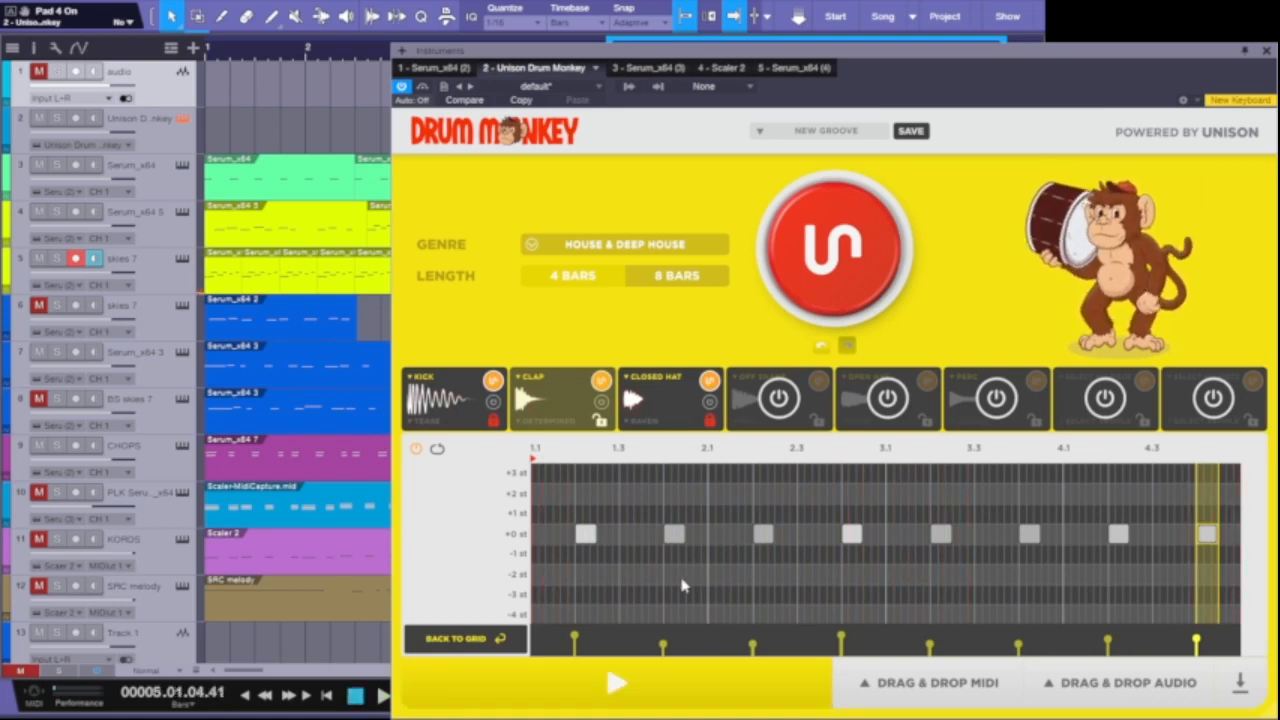
# Add a short clap hit shortly before the second clap and lower its velocity
pyautogui.click(642, 537)
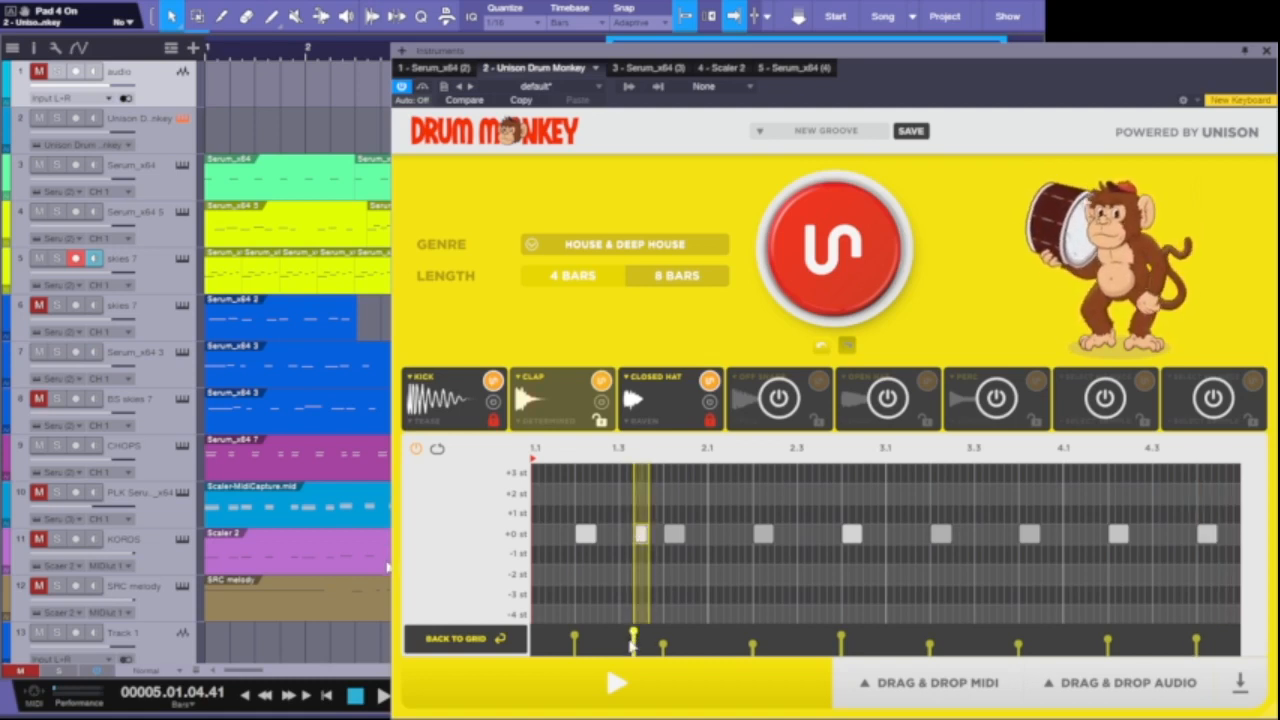
pyautogui.moveTo(633, 630); pyautogui.dragTo(633, 645)
# Turn off the clap editor's triplet grid, try a 1/8 grid, and set the grid to 1/16
pyautogui.rightClick(725, 511)
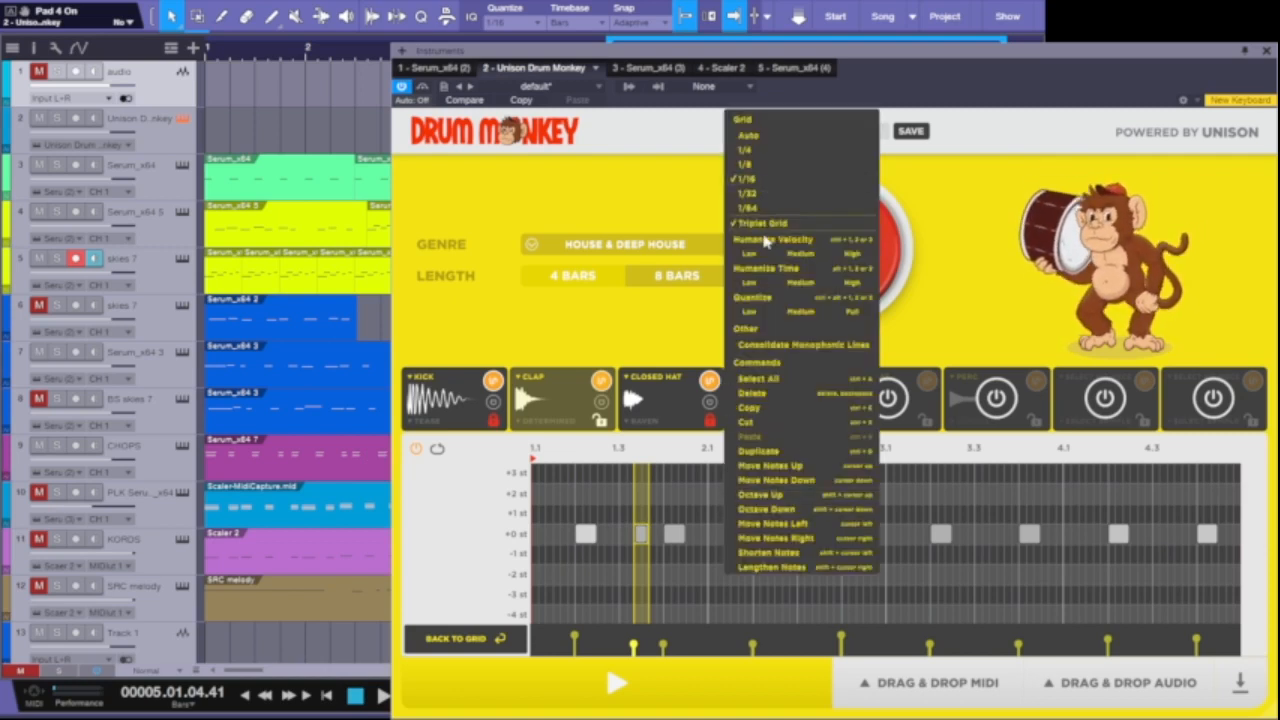
pyautogui.click(765, 224)
pyautogui.rightClick(689, 490)
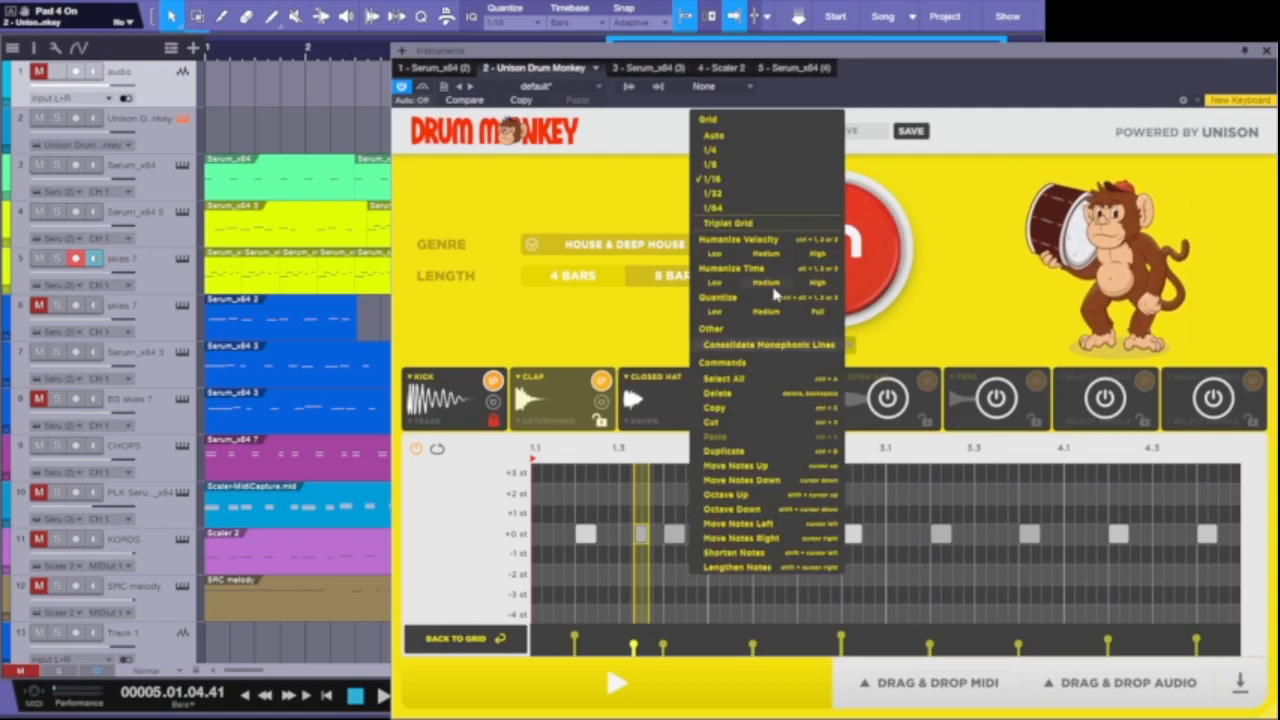
pyautogui.click(735, 170)
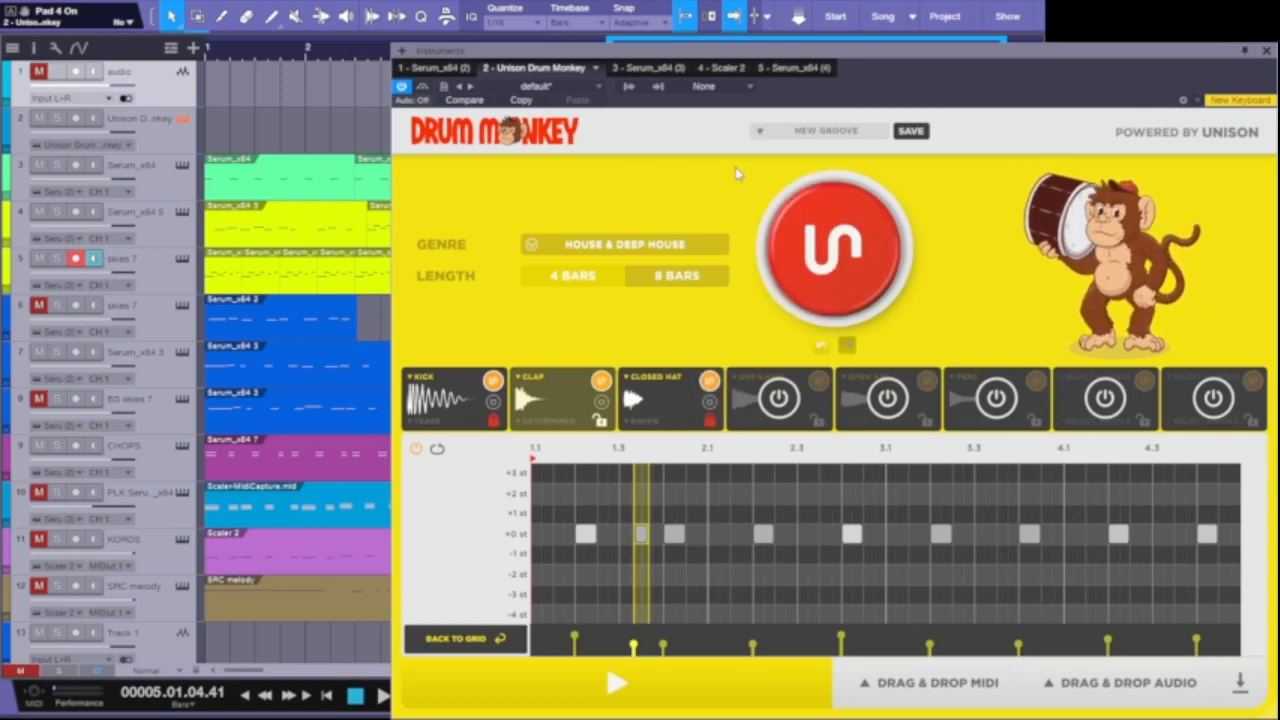
pyautogui.rightClick(697, 491)
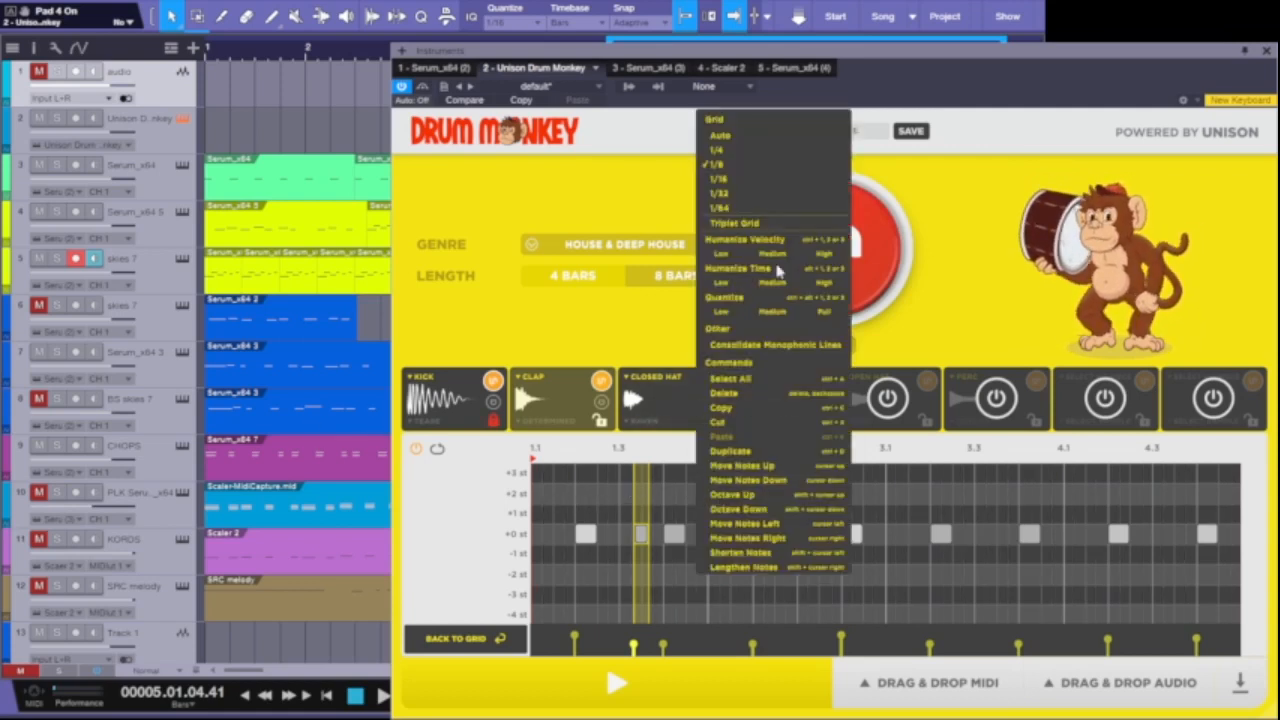
pyautogui.click(758, 179)
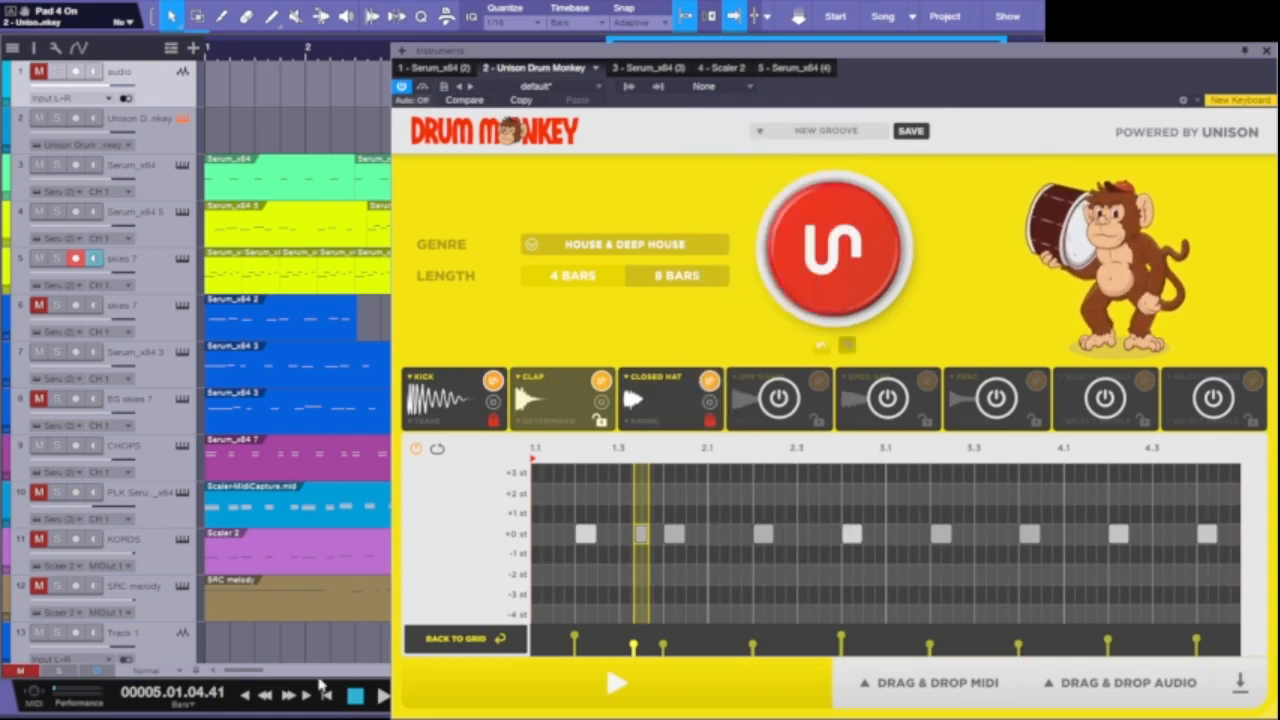
# Move the short clap hit to just before the first clap, and add another short, low-velocity hit before the second clap
pyautogui.moveTo(637, 533); pyautogui.dragTo(572, 533)
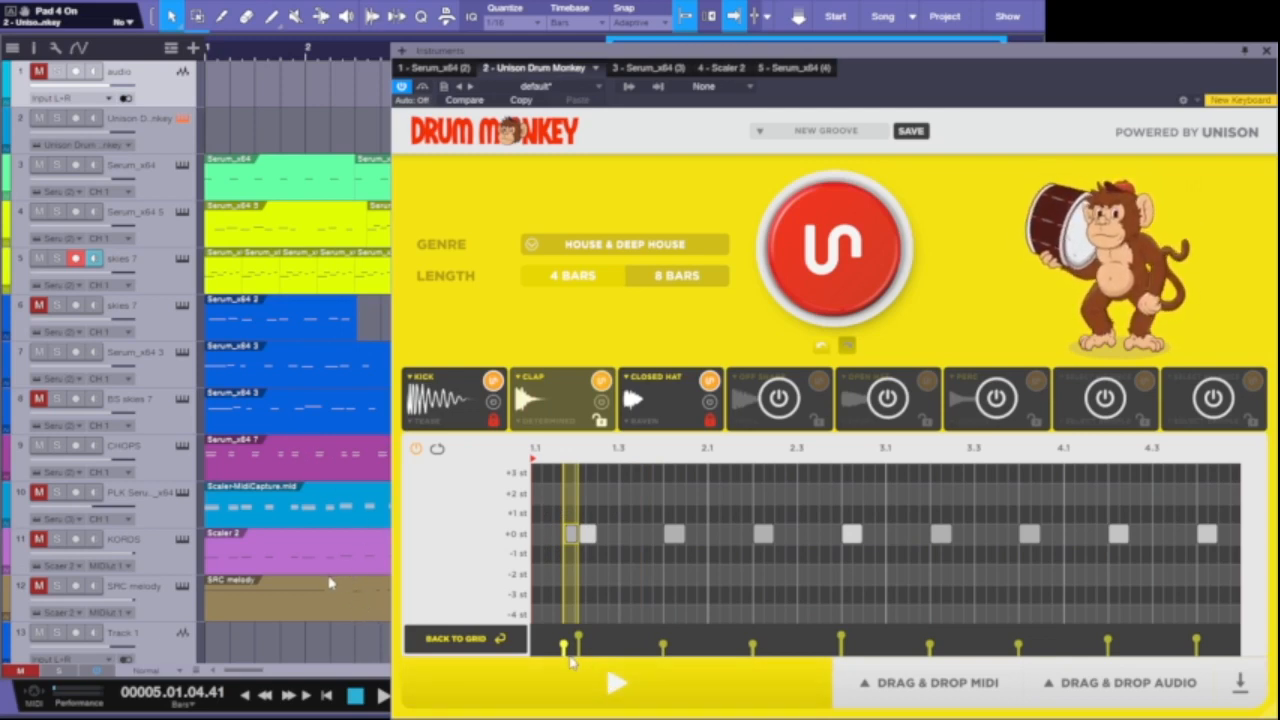
pyautogui.click(612, 684)
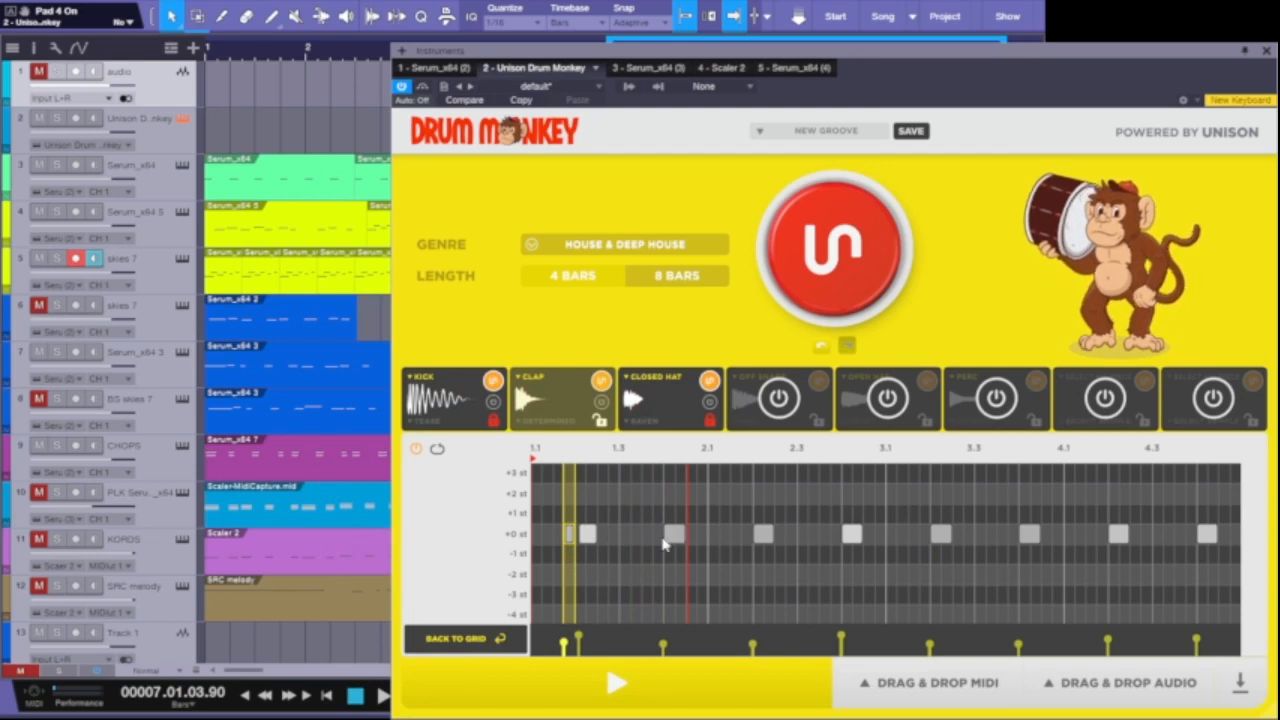
pyautogui.click(645, 534)
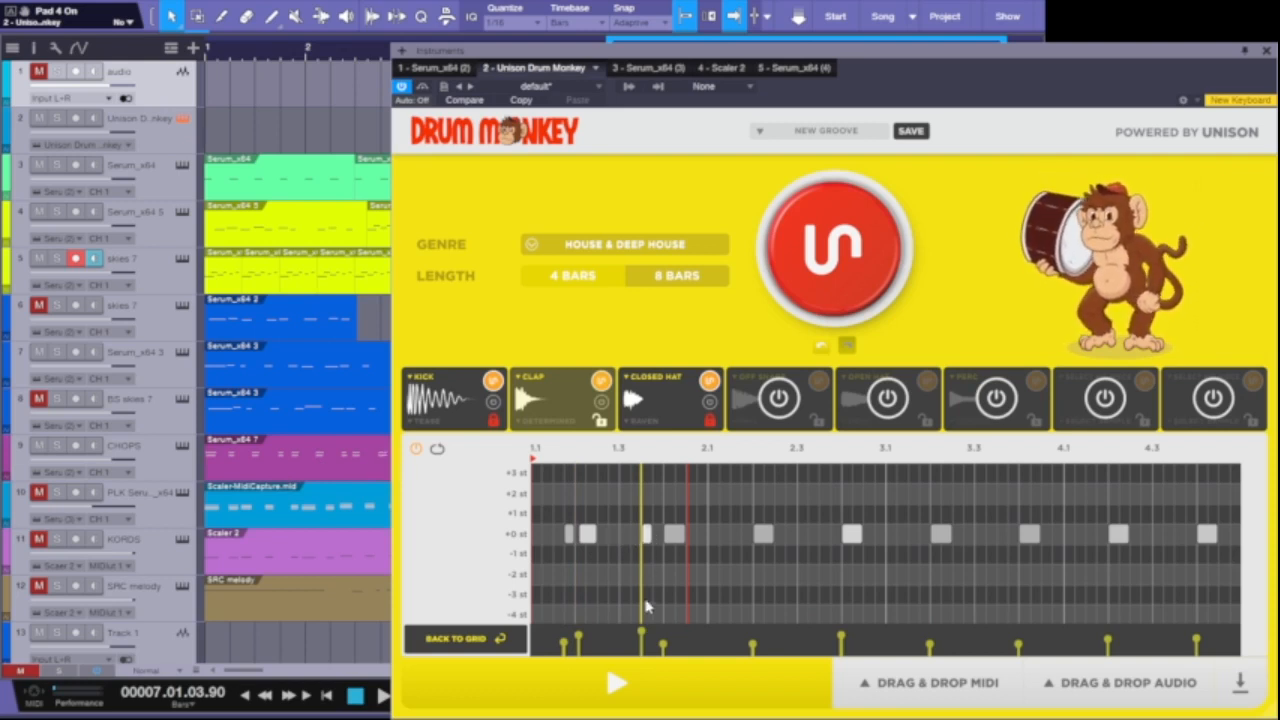
pyautogui.moveTo(641, 630); pyautogui.dragTo(641, 646)
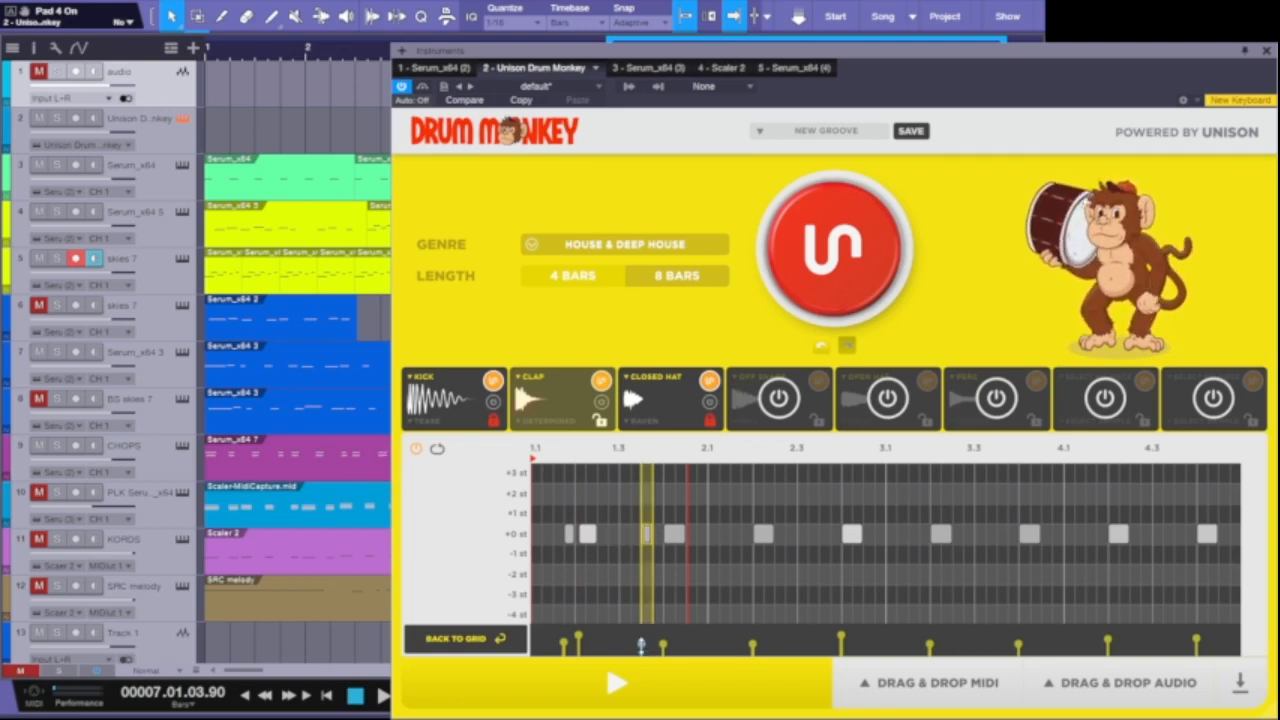
# Play the groove while raising the second main clap's velocity and slightly lowering the first short hit's velocity
pyautogui.click(616, 686)
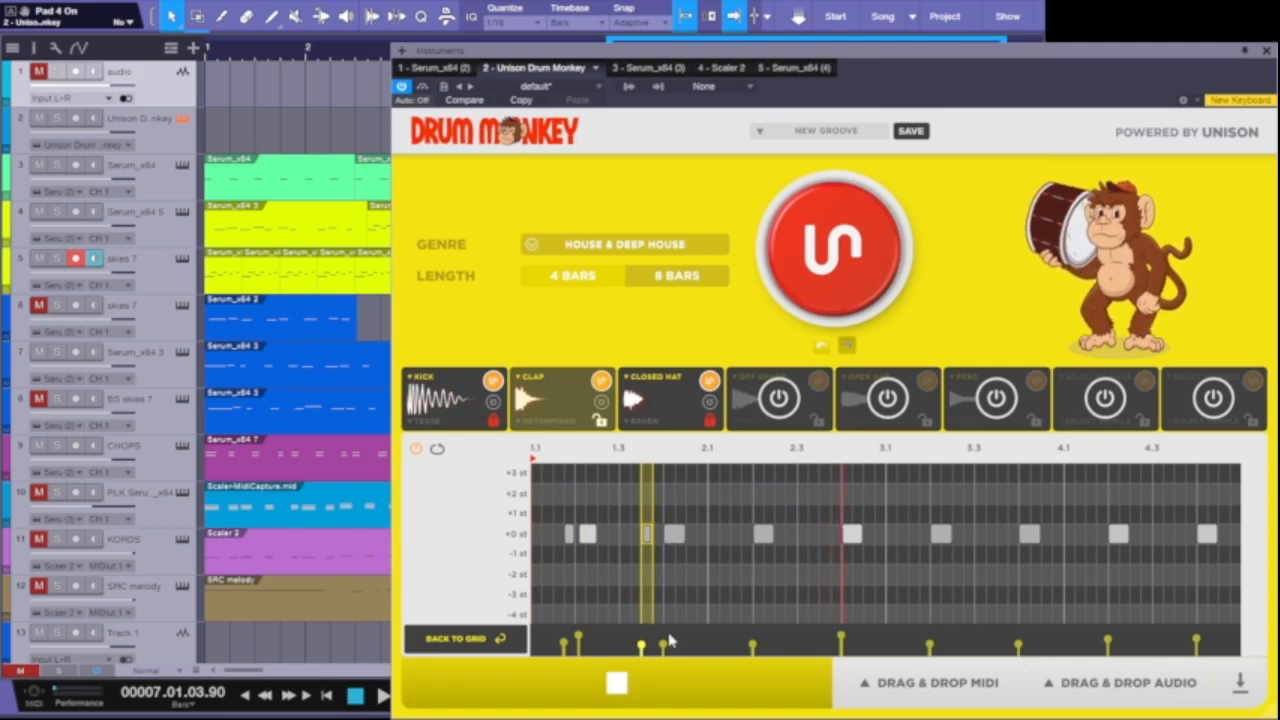
pyautogui.moveTo(664, 646); pyautogui.dragTo(665, 633)
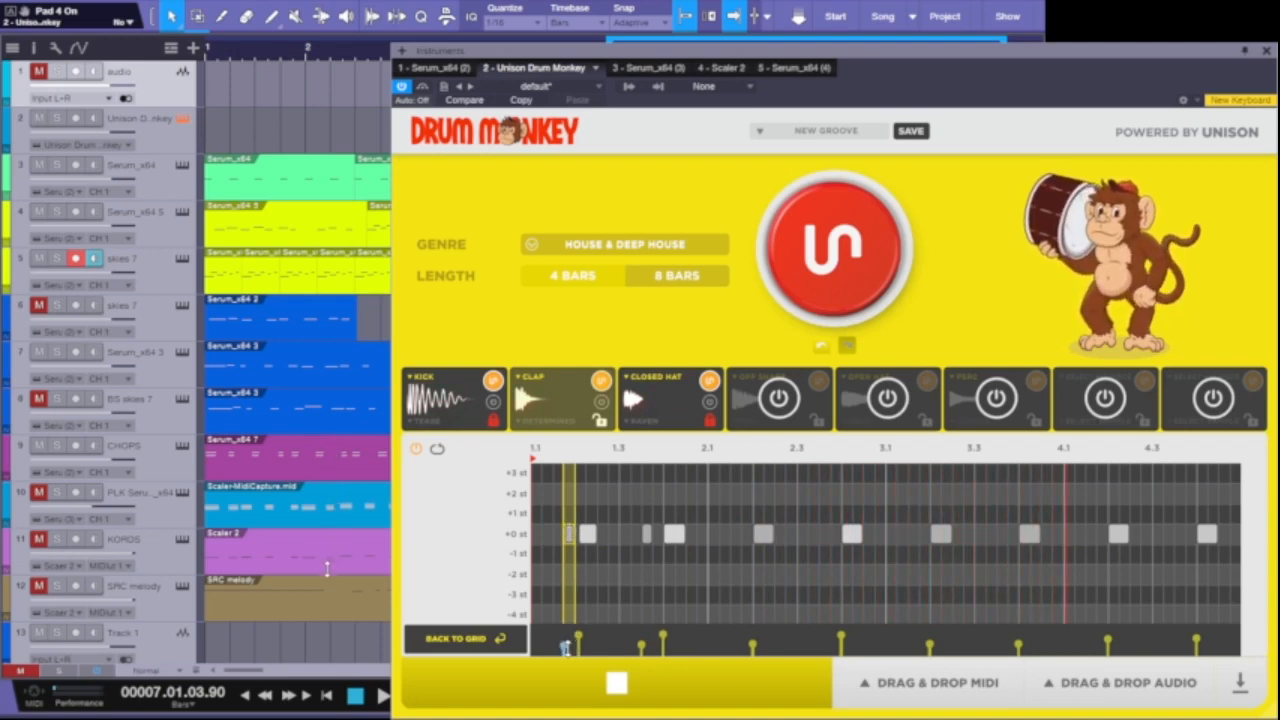
pyautogui.click(648, 665)
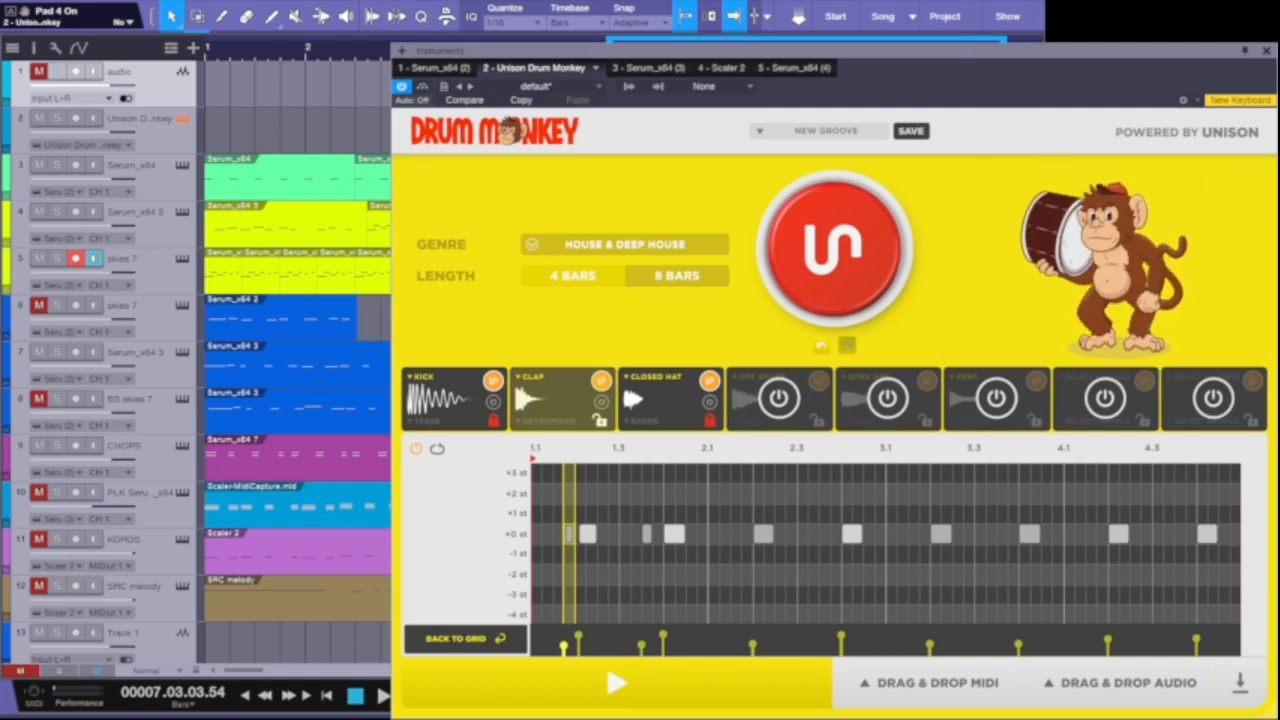
# Close the instrument window, unmute the KORDS track, and open its bar 5 clip for note editing
pyautogui.click(1266, 51)
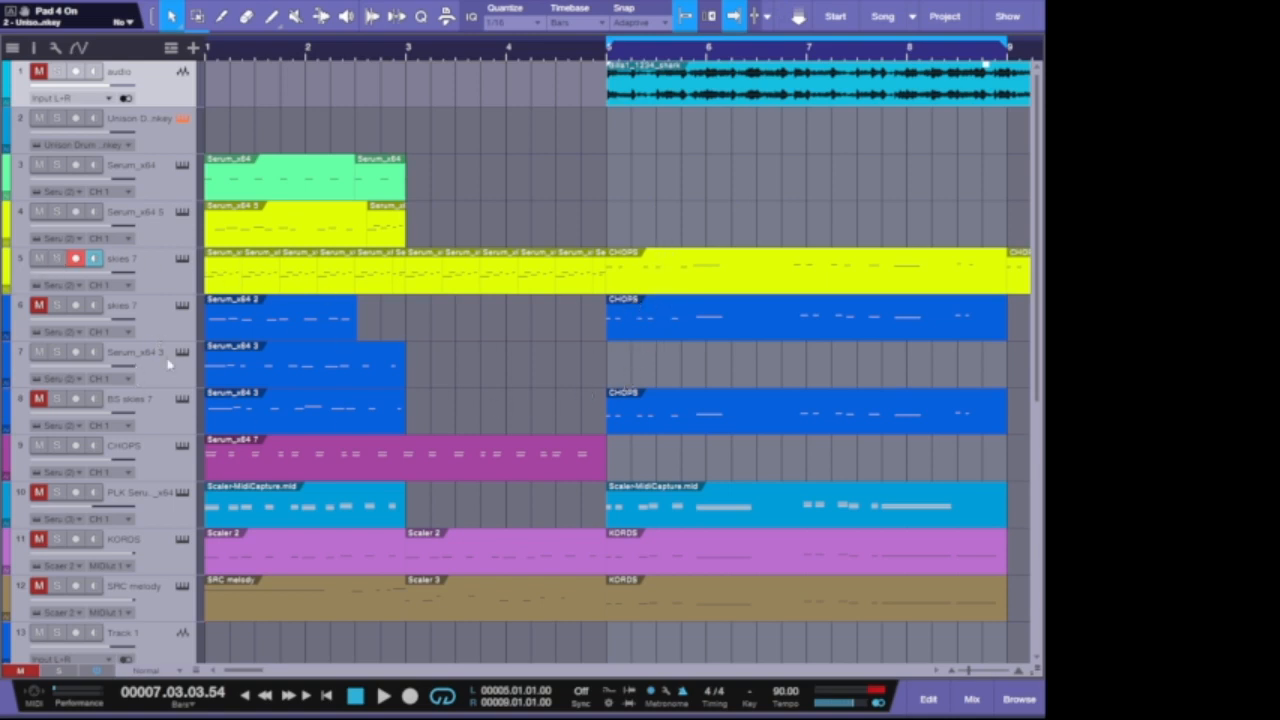
pyautogui.click(160, 471)
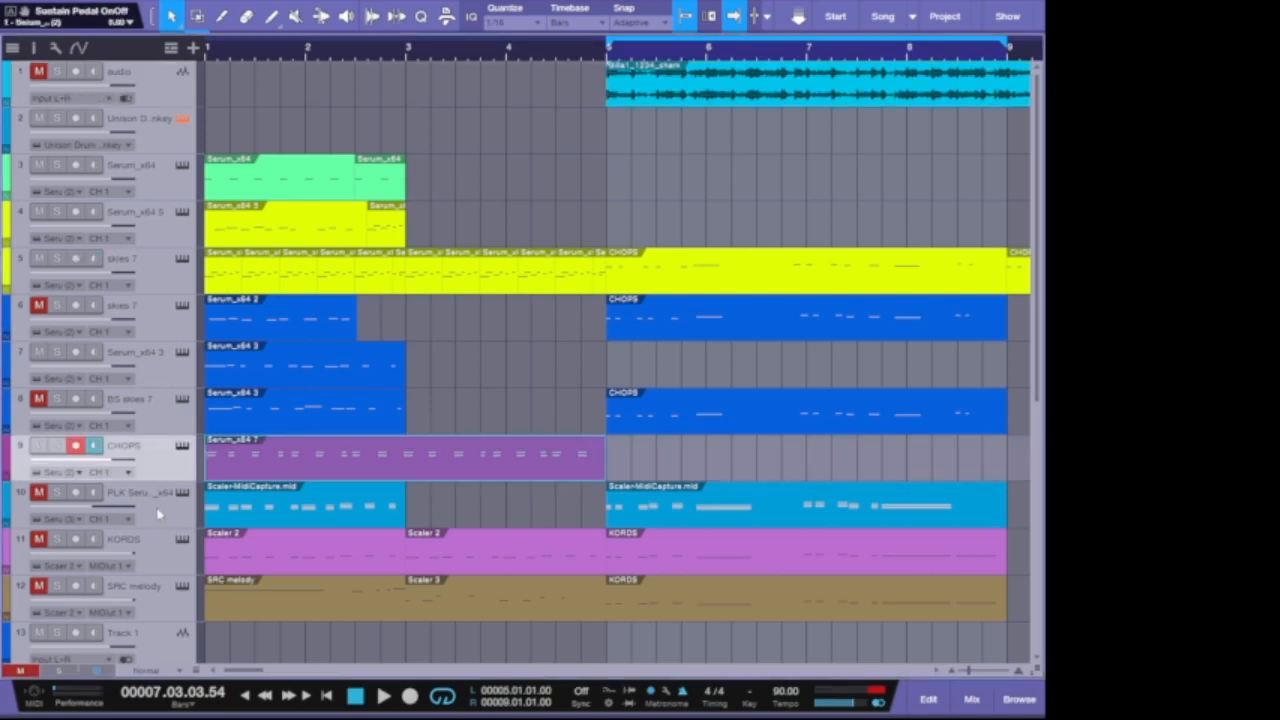
pyautogui.click(152, 556)
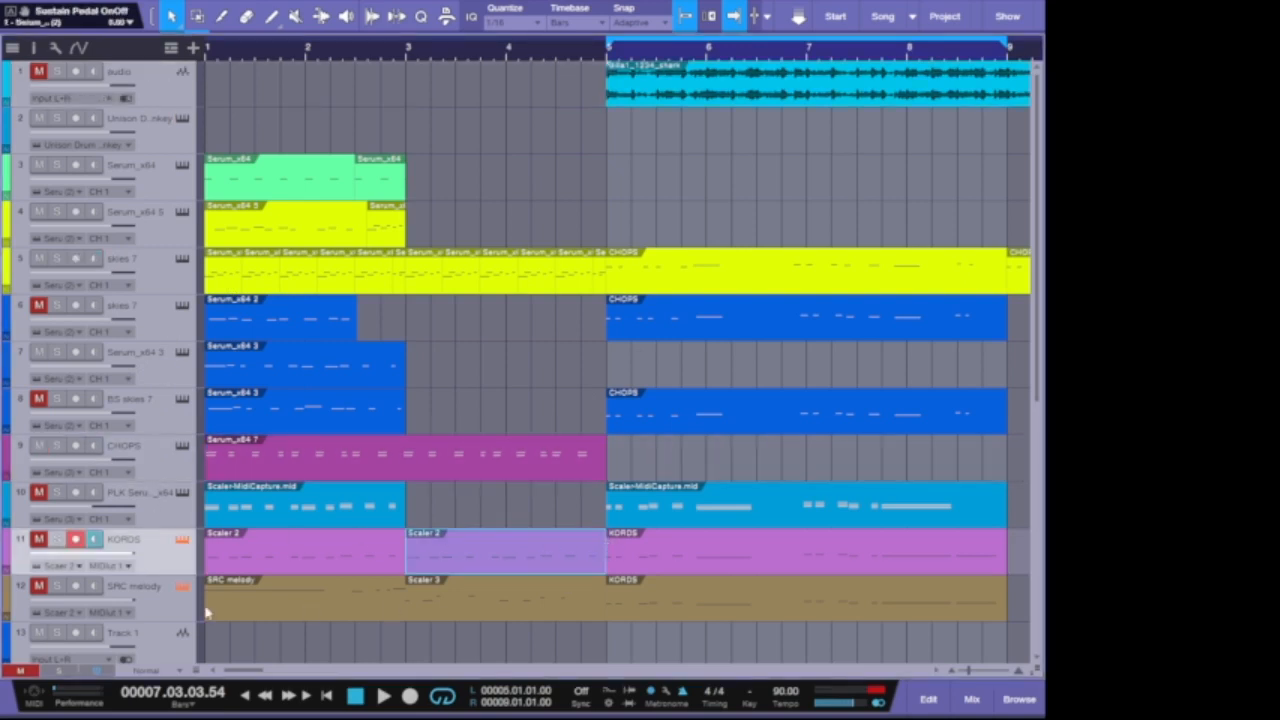
pyautogui.click(38, 539)
pyautogui.click(690, 555)
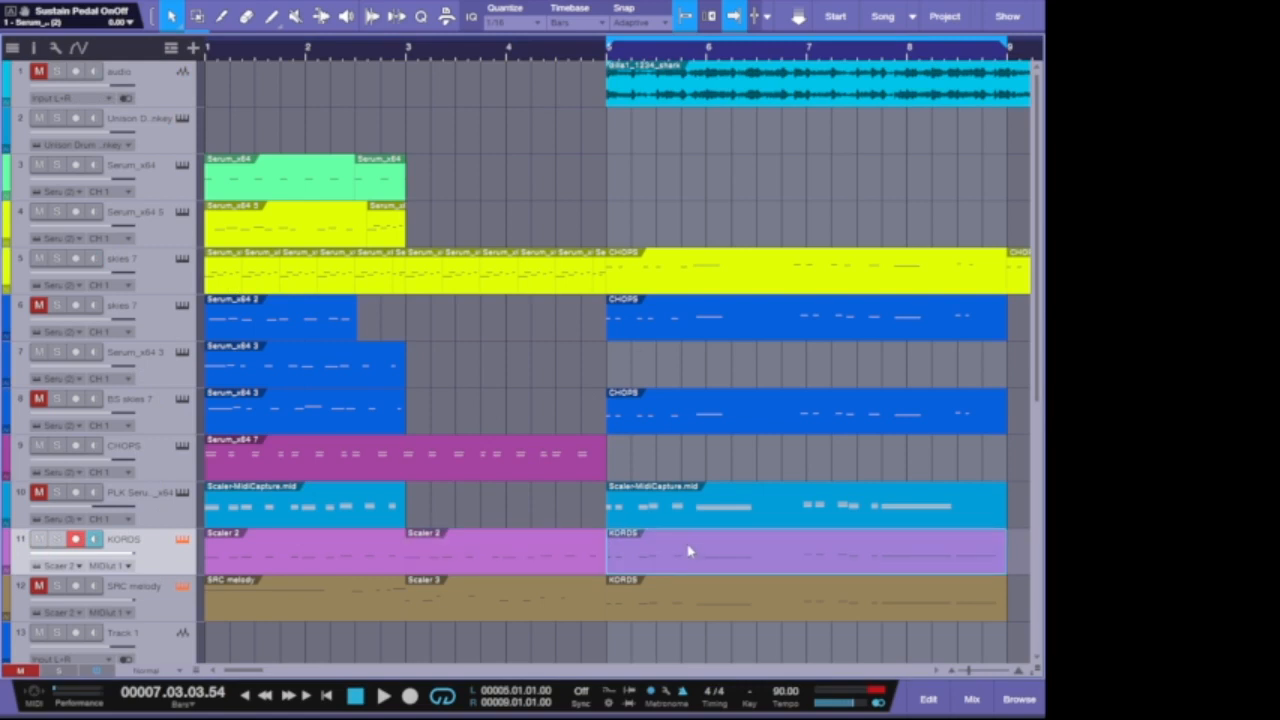
pyautogui.doubleClick(689, 552)
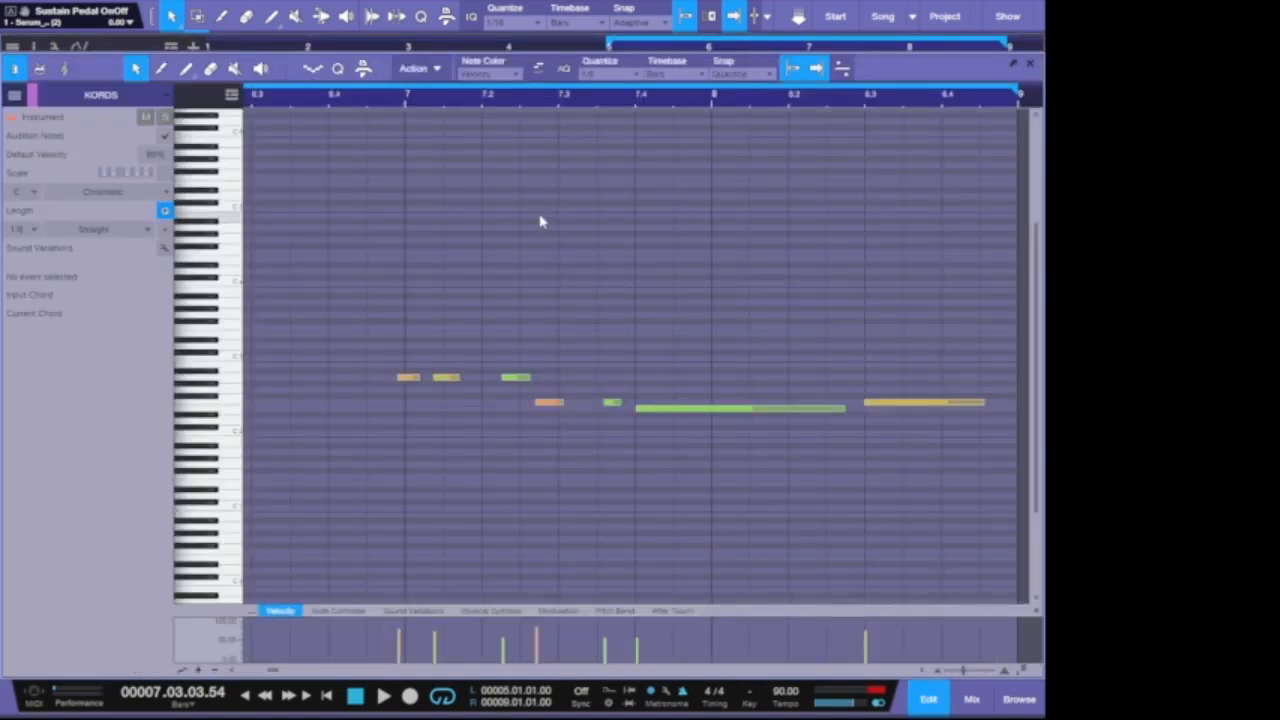
# Quantize all notes of the KORDS clip to the 1/8 grid and play the loop from bar 5
pyautogui.press('KP_1')
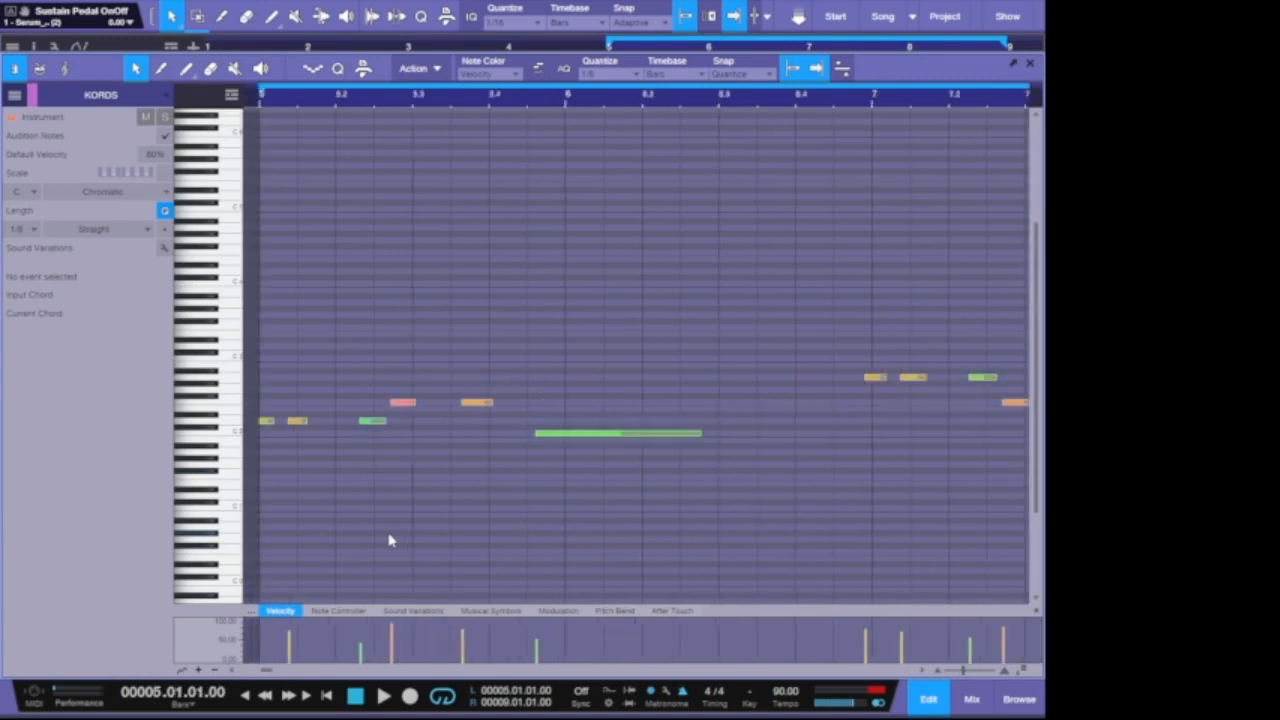
pyautogui.hotkey('ctrl', 'a')
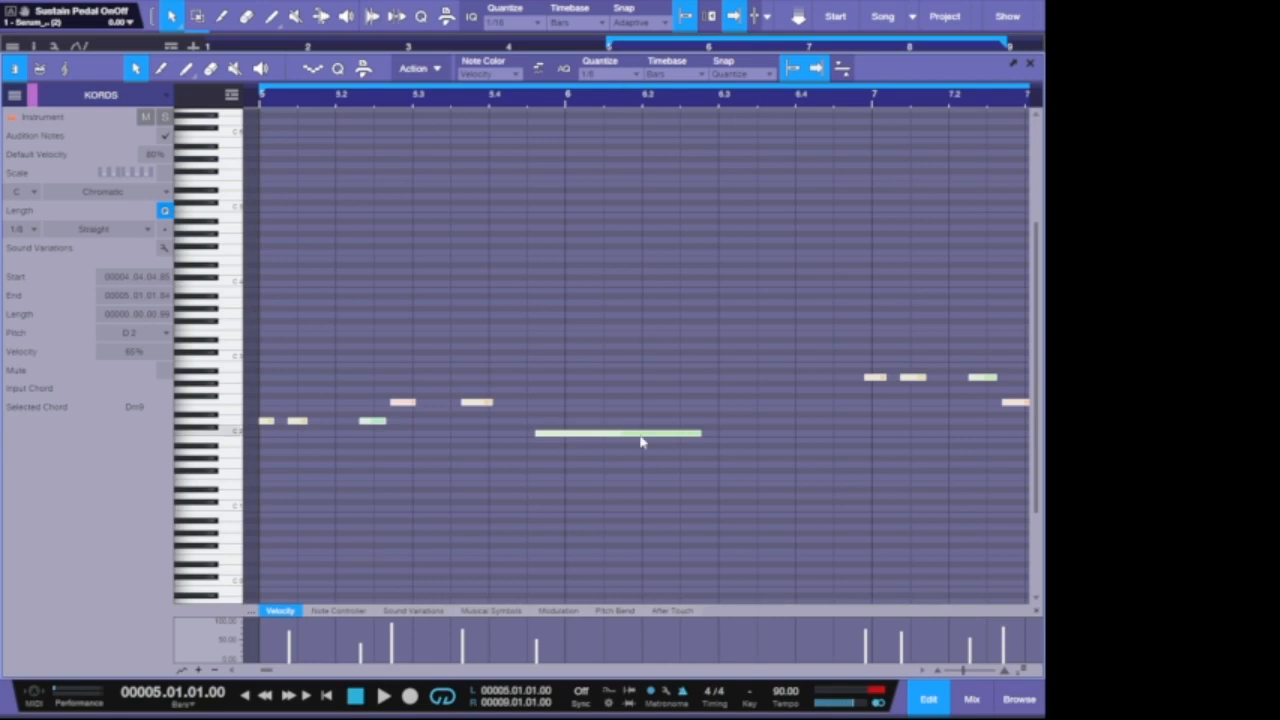
pyautogui.press('q')
pyautogui.click(520, 349)
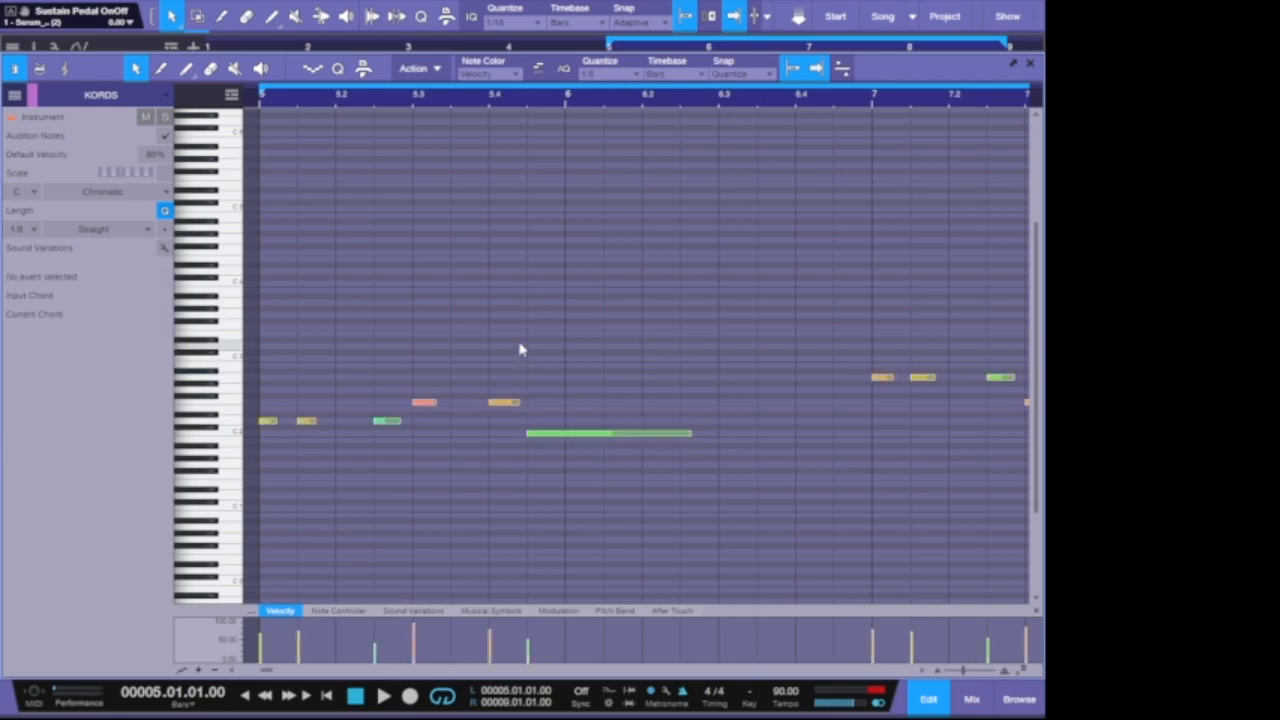
pyautogui.press('space')
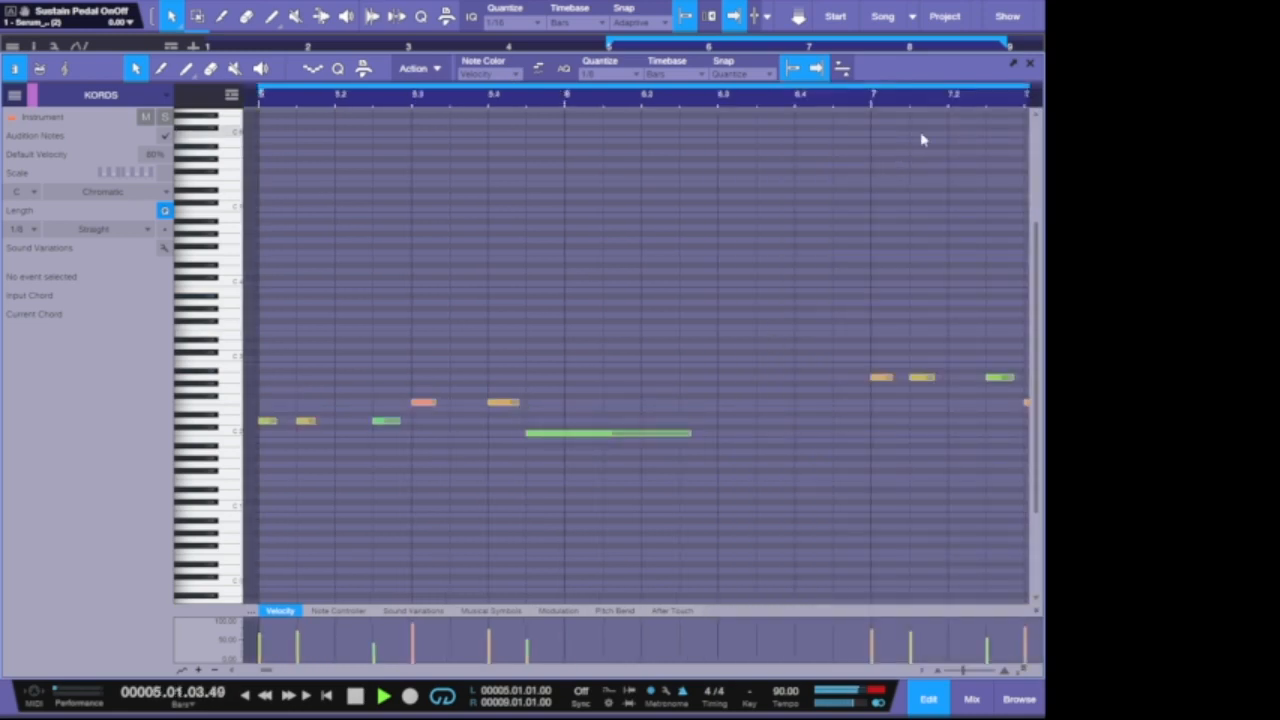
# Close the note editor and, in the mixer, set the Kords7 level to +10.0 dB and the Serum_x64 level to -11.2 dB
pyautogui.click(1030, 64)
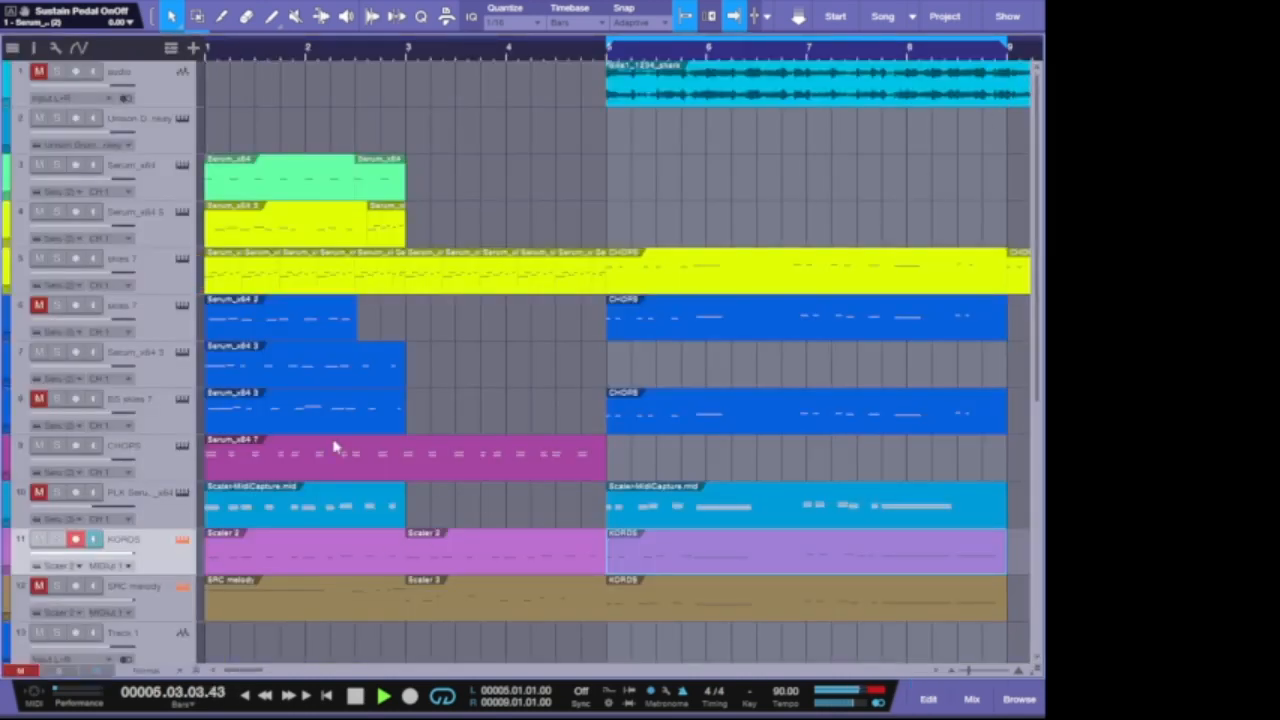
pyautogui.press('F3')
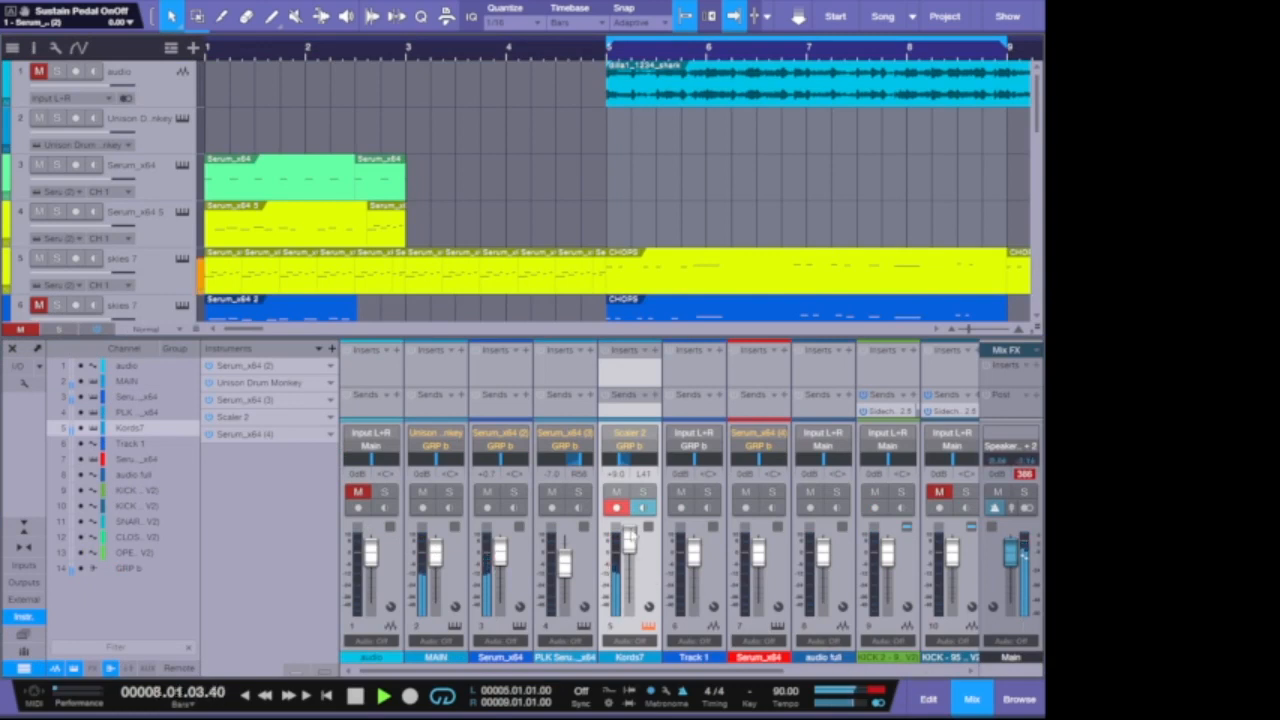
pyautogui.moveTo(630, 539); pyautogui.dragTo(629, 531)
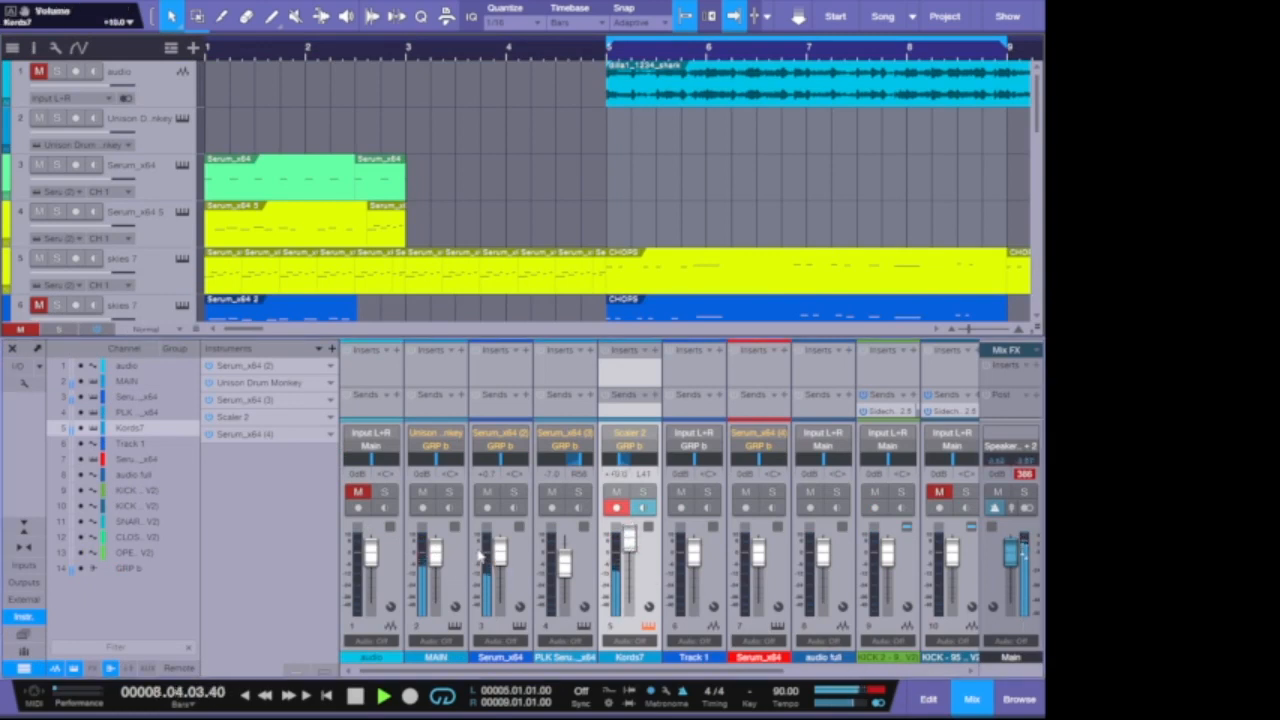
pyautogui.moveTo(500, 550)
pyautogui.mouseDown()
pyautogui.moveTo(502, 614)
pyautogui.moveTo(505, 568)
pyautogui.mouseUp()
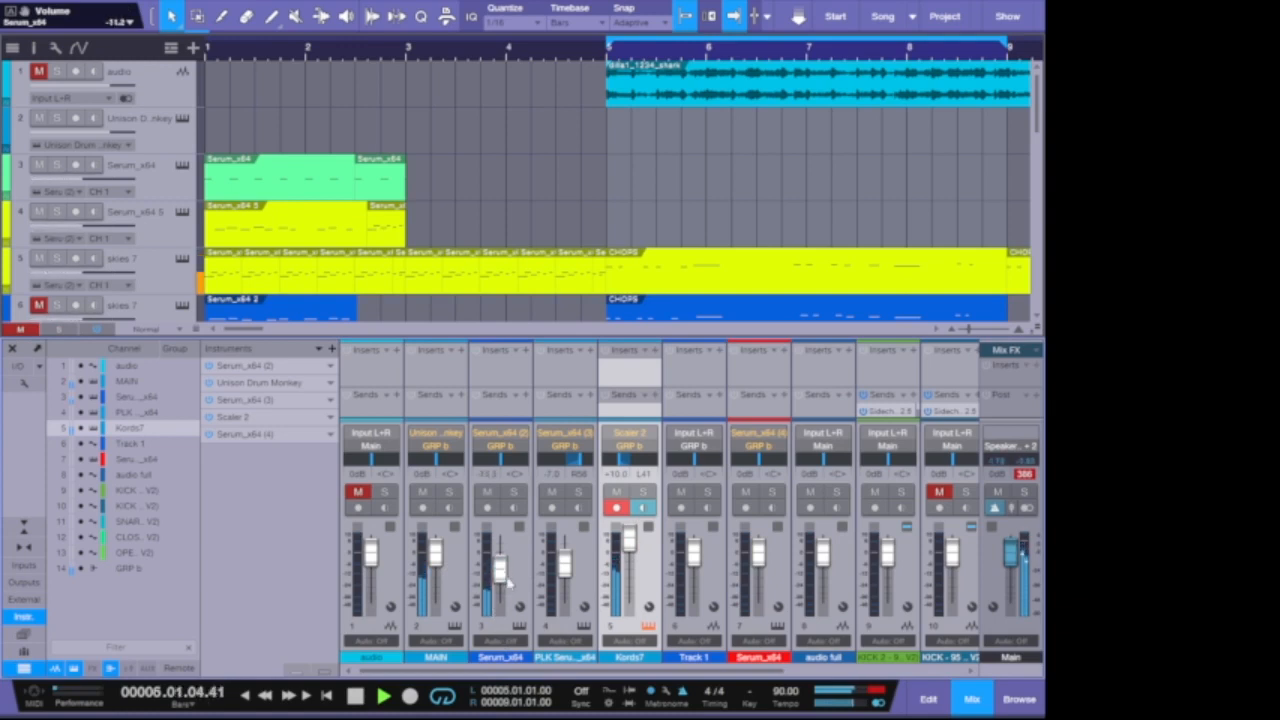
# Rename the Serum_x64 mixer channel beside MAIN as PLUK
pyautogui.click(505, 660)
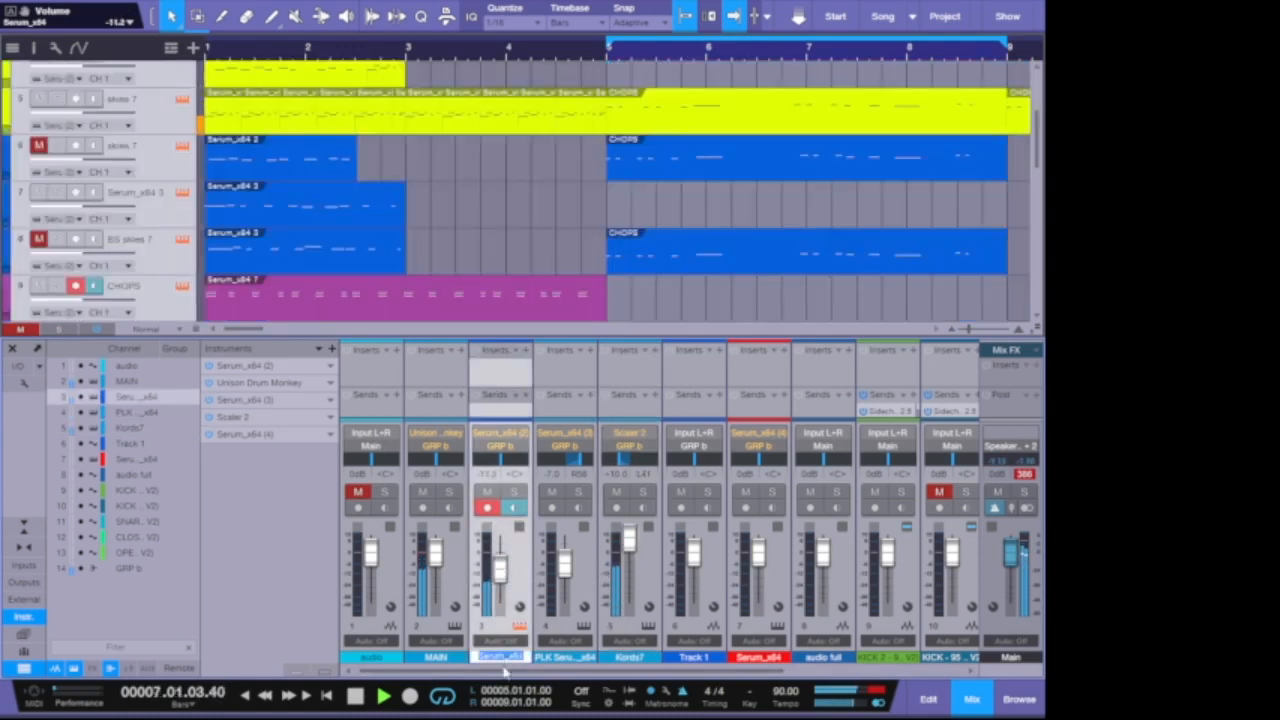
pyautogui.write('PLUK')
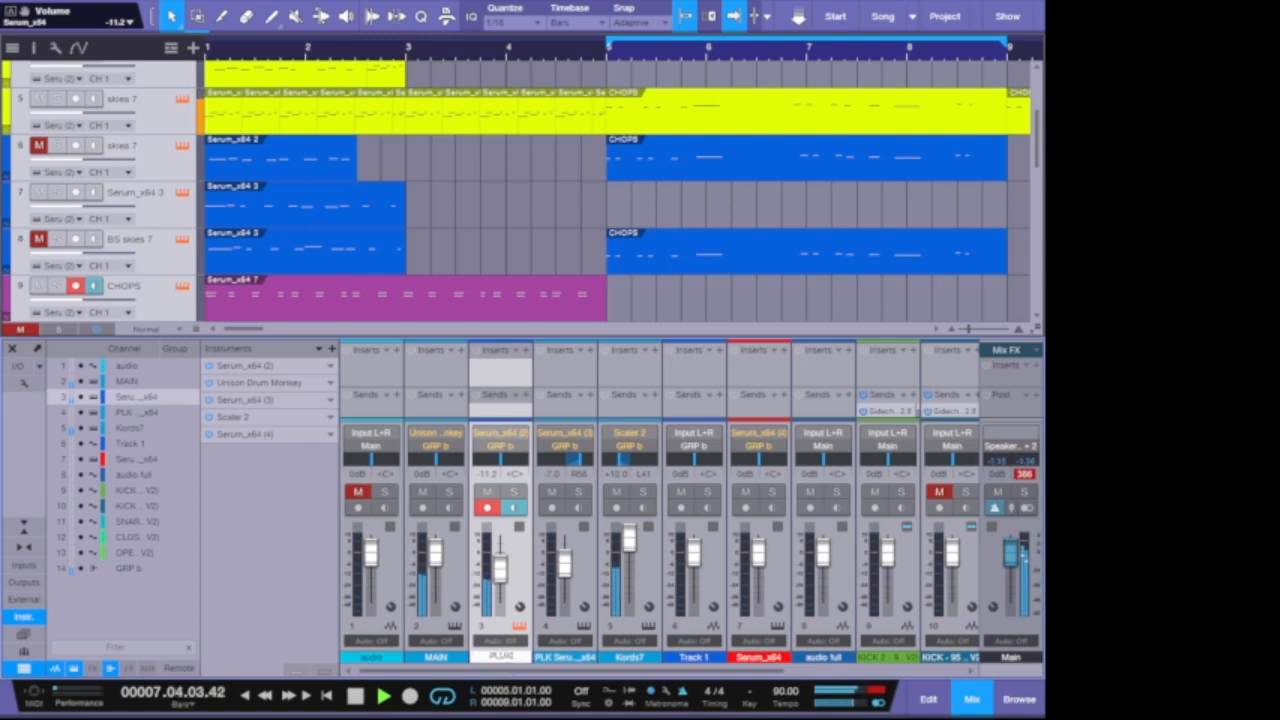
pyautogui.press('Return')
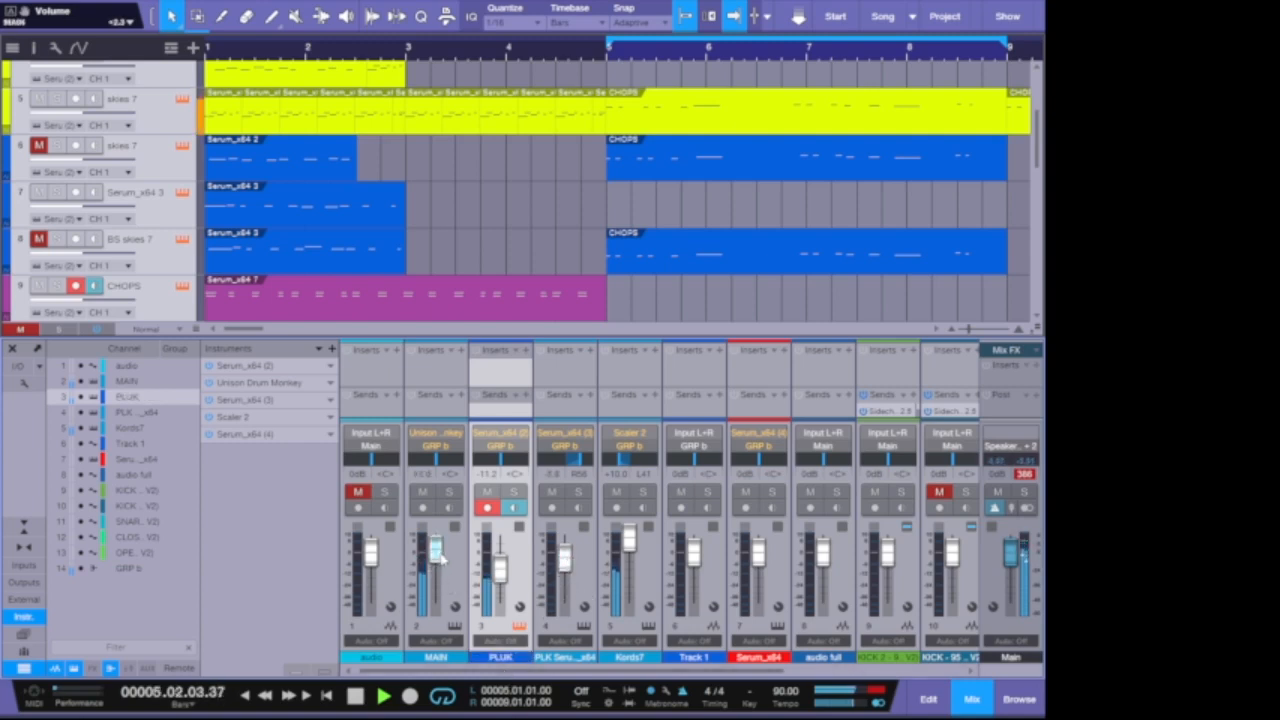
# Raise the MAIN channel to +4.3 dB and the PLK Serum channel to -3.4 dB, and rename MAIN as MONKEY
pyautogui.moveTo(435, 562); pyautogui.dragTo(446, 556)
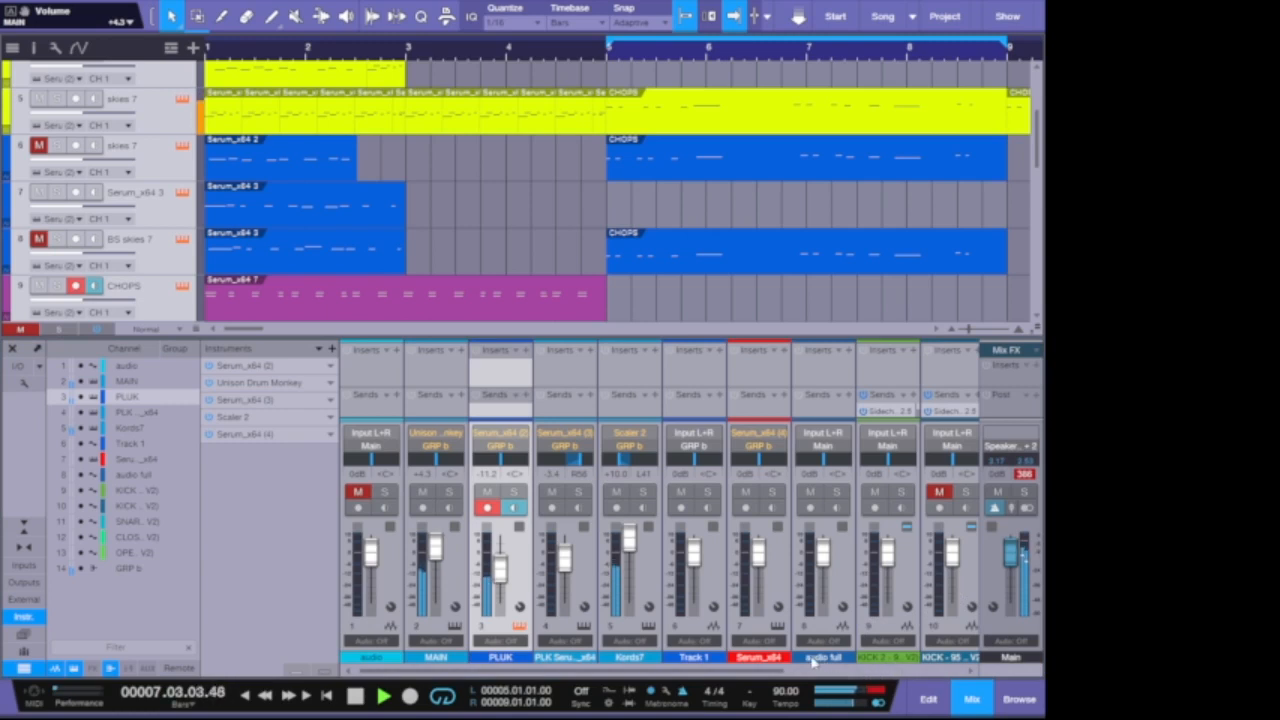
pyautogui.click(433, 658)
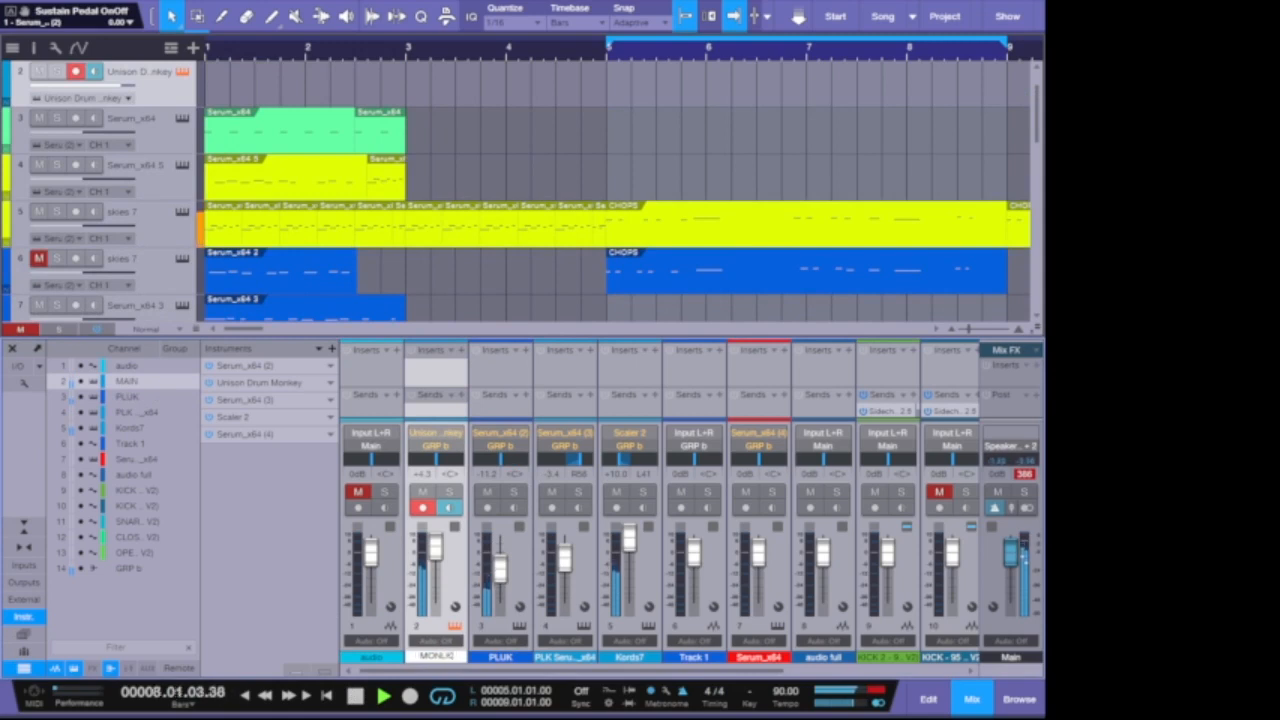
pyautogui.write('EY')
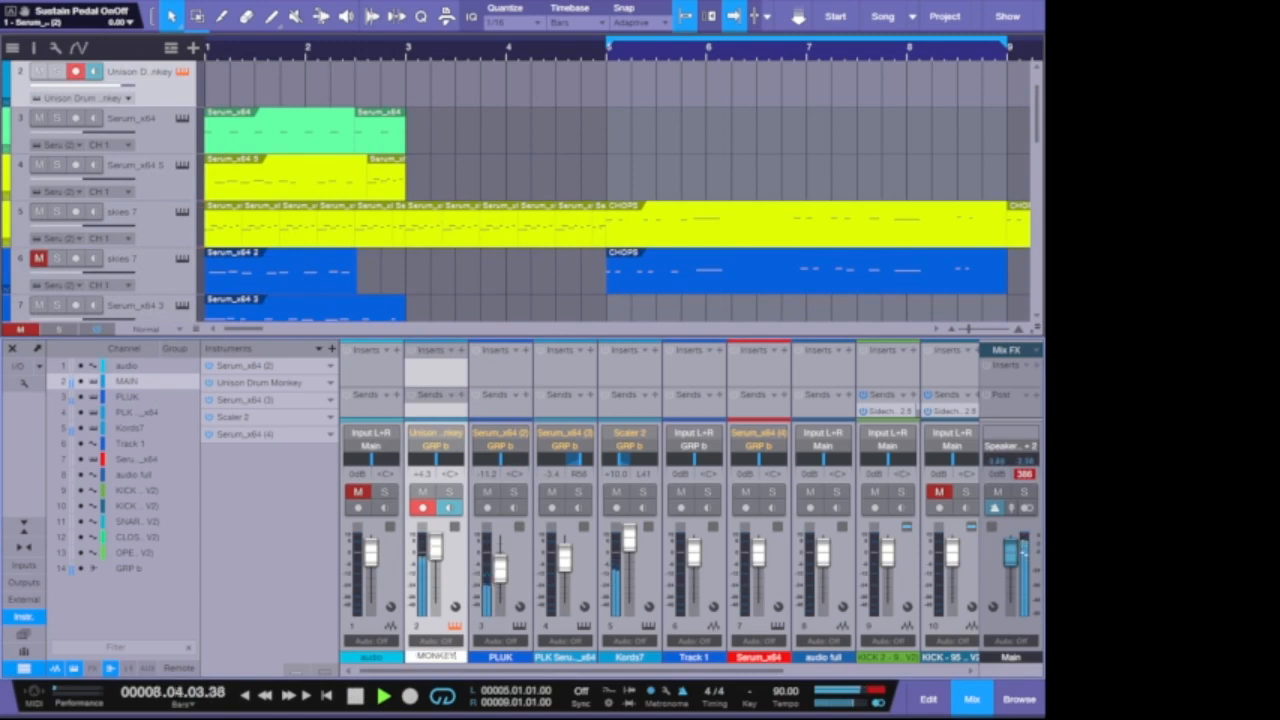
pyautogui.press('Return')
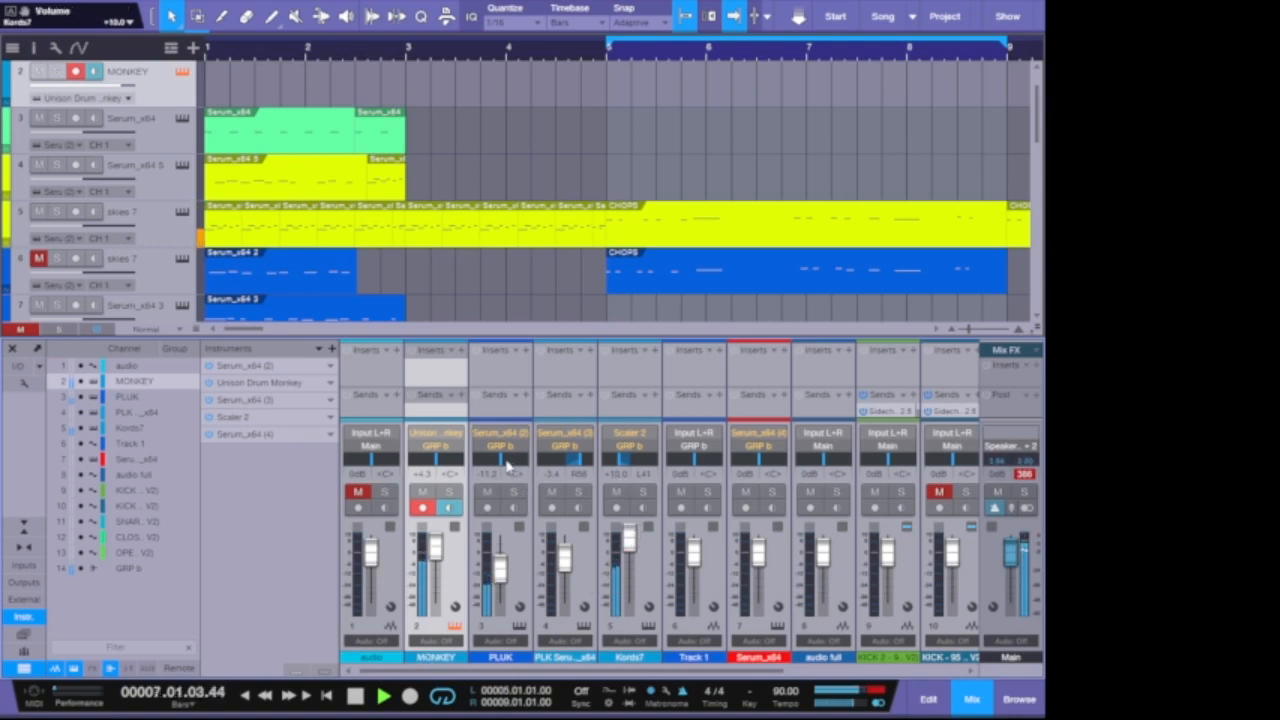
# Set the PLUK channel to -8.0 dB with its pan at R37, and select the audio track
pyautogui.moveTo(500, 571); pyautogui.dragTo(501, 568)
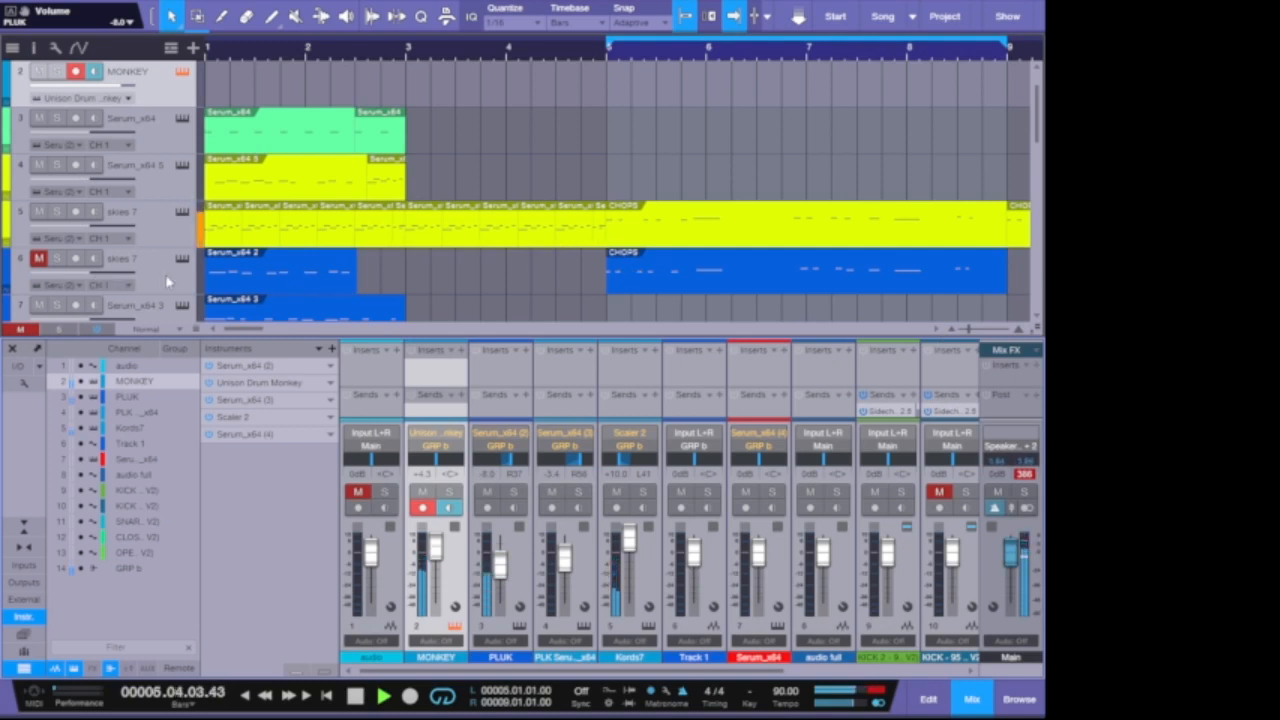
pyautogui.scroll(1, 515, 185)
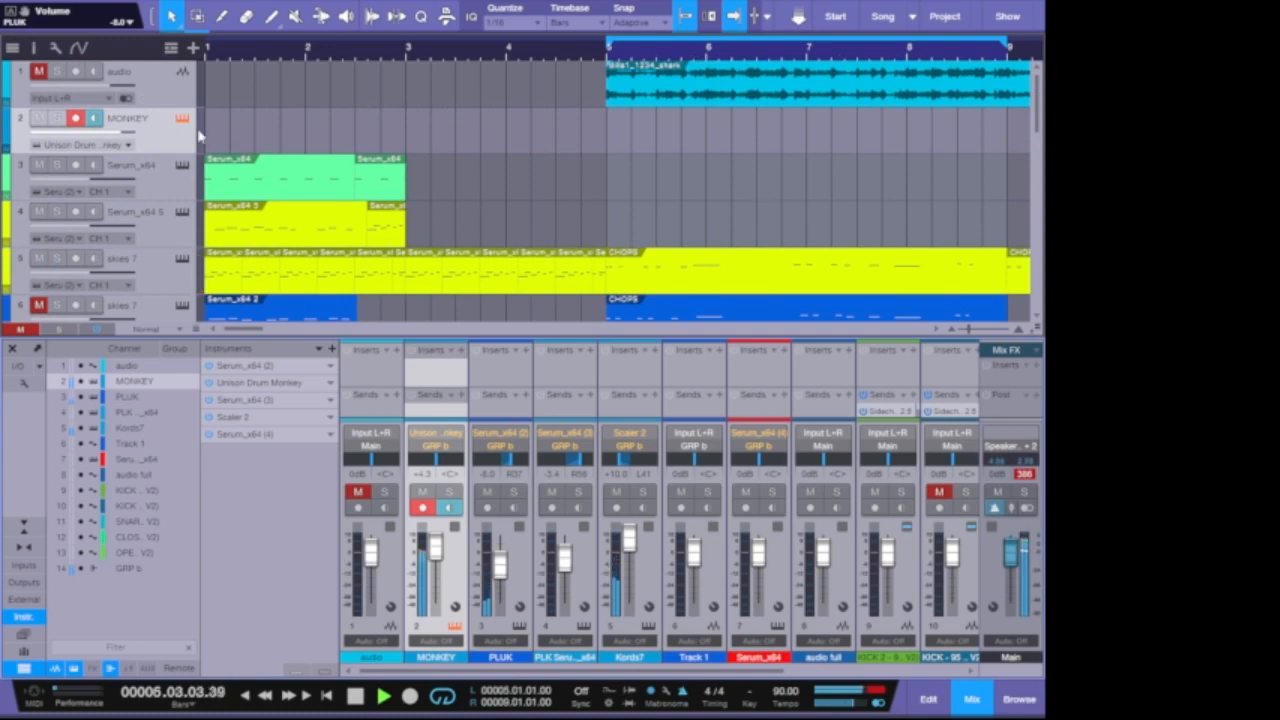
pyautogui.click(186, 84)
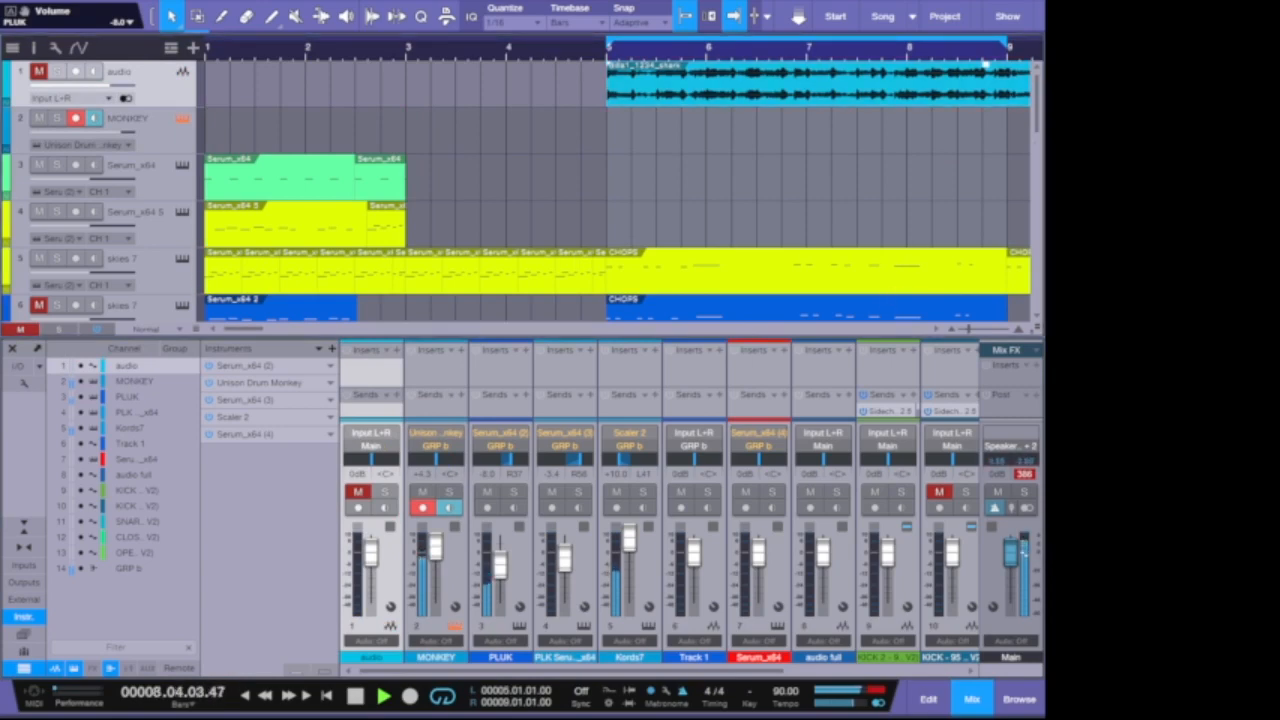
# Open the Drum Monkey instrument, enable its open hat lane, and play the groove with the song
pyautogui.press('F11')
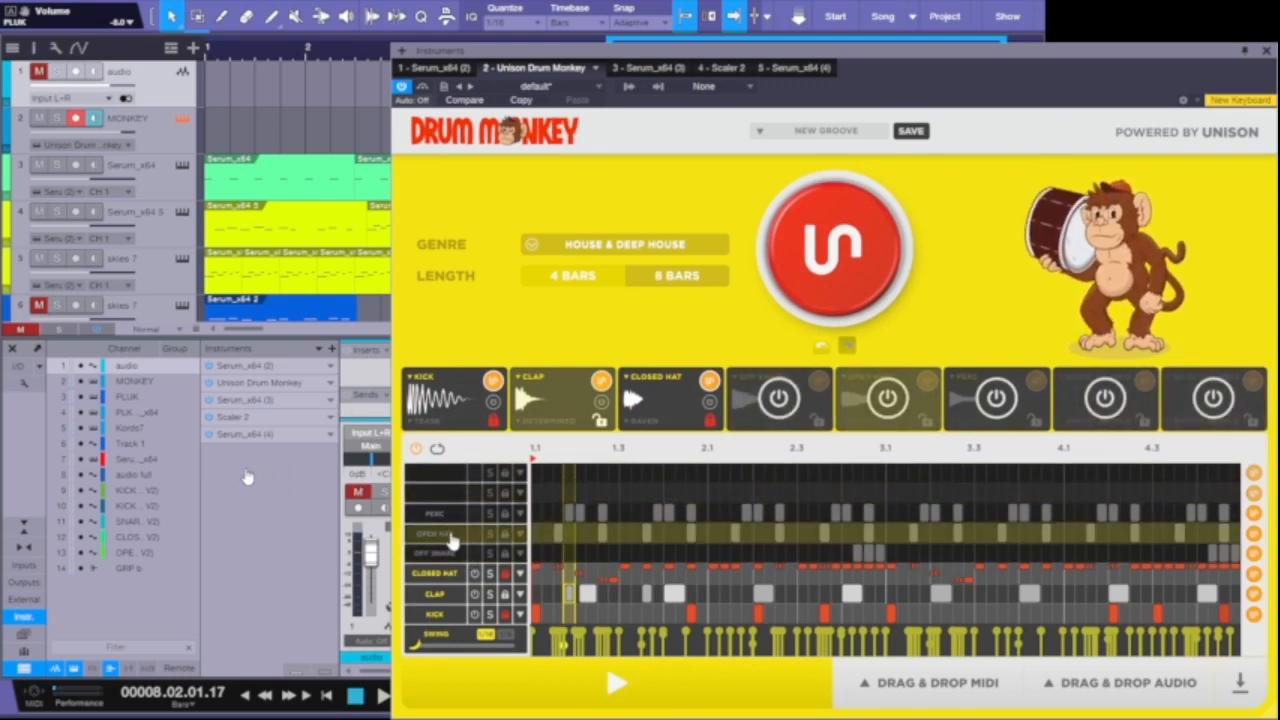
pyautogui.click(452, 538)
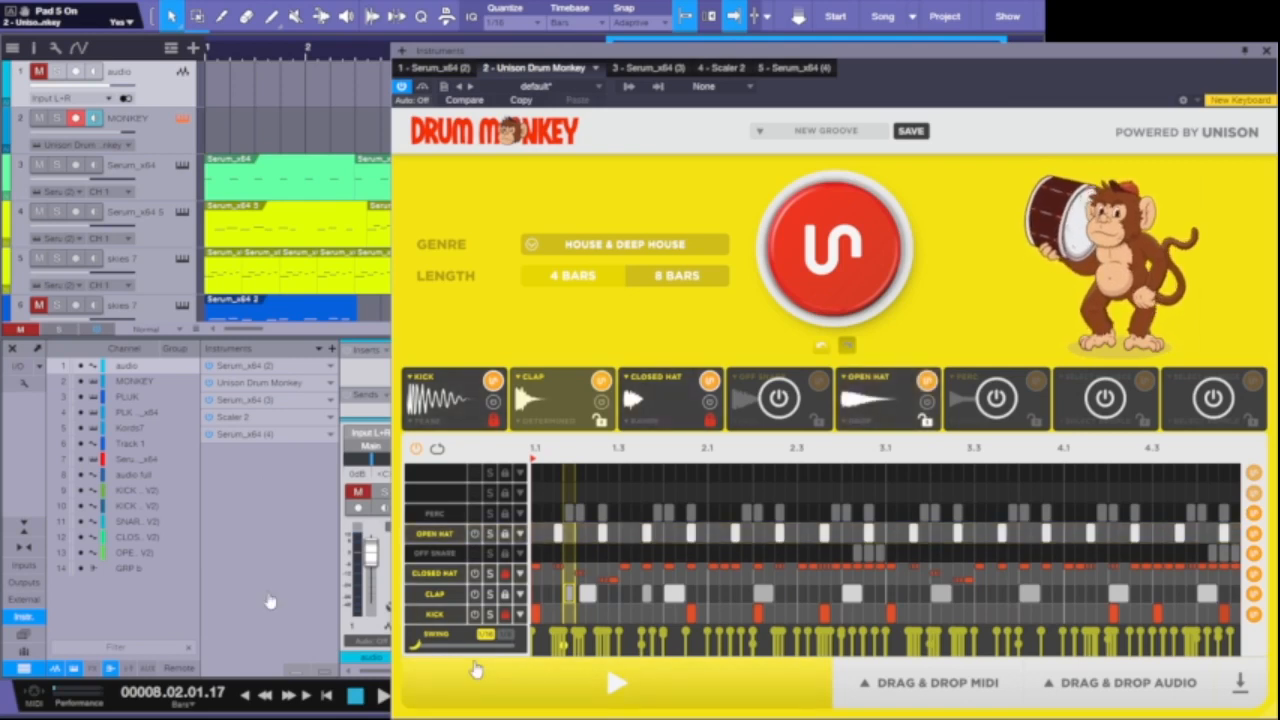
pyautogui.click(476, 669)
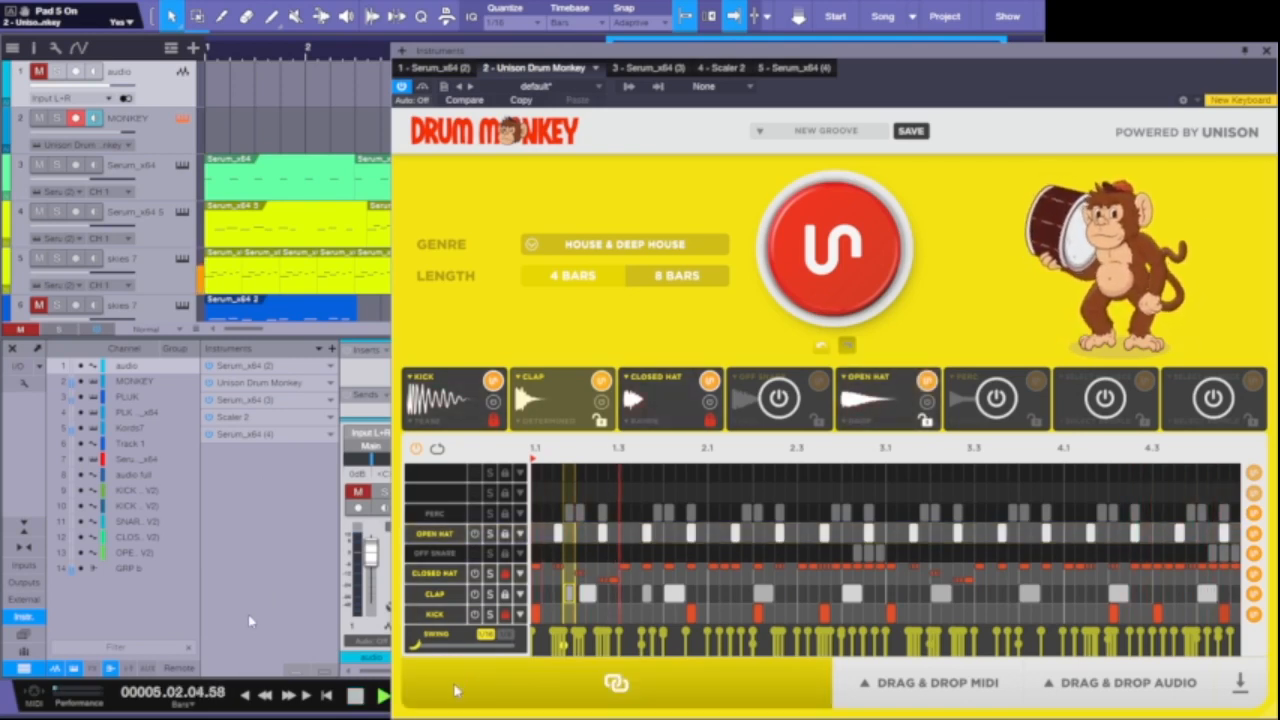
# Stop playback and switch off the closed hat, clap and kick lanes, leaving only the open hat active
pyautogui.click(488, 666)
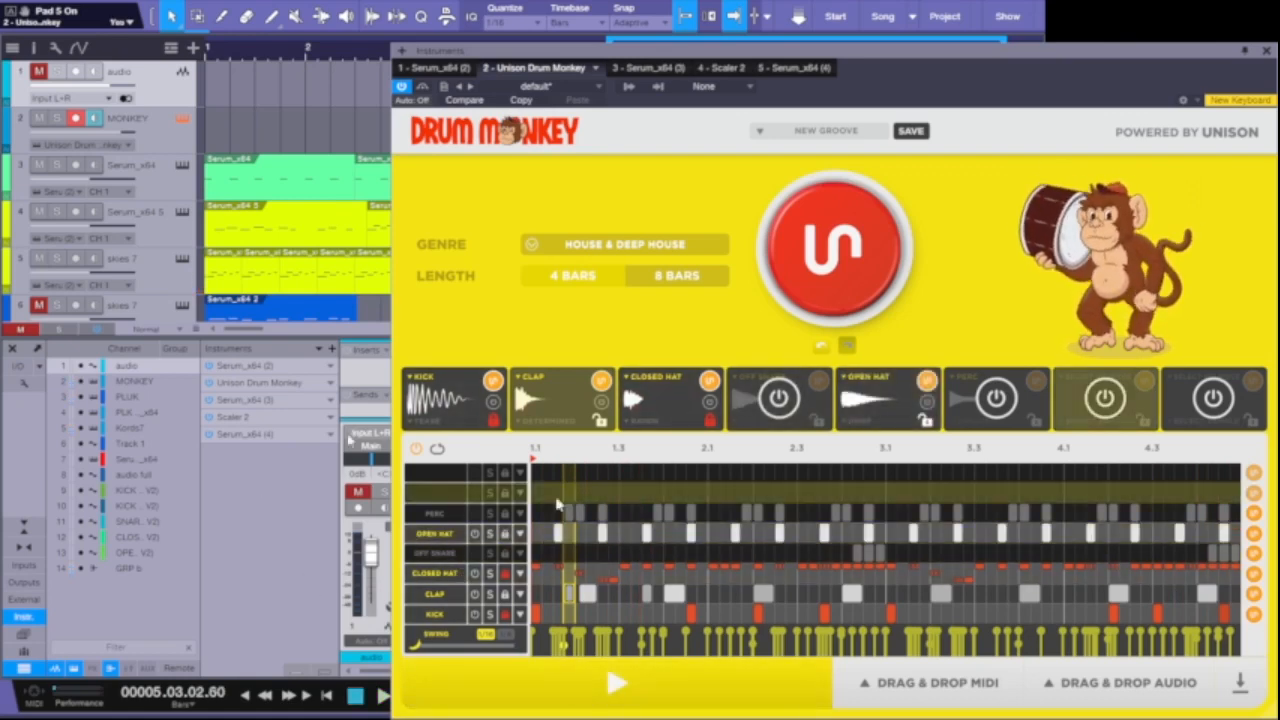
pyautogui.click(475, 573)
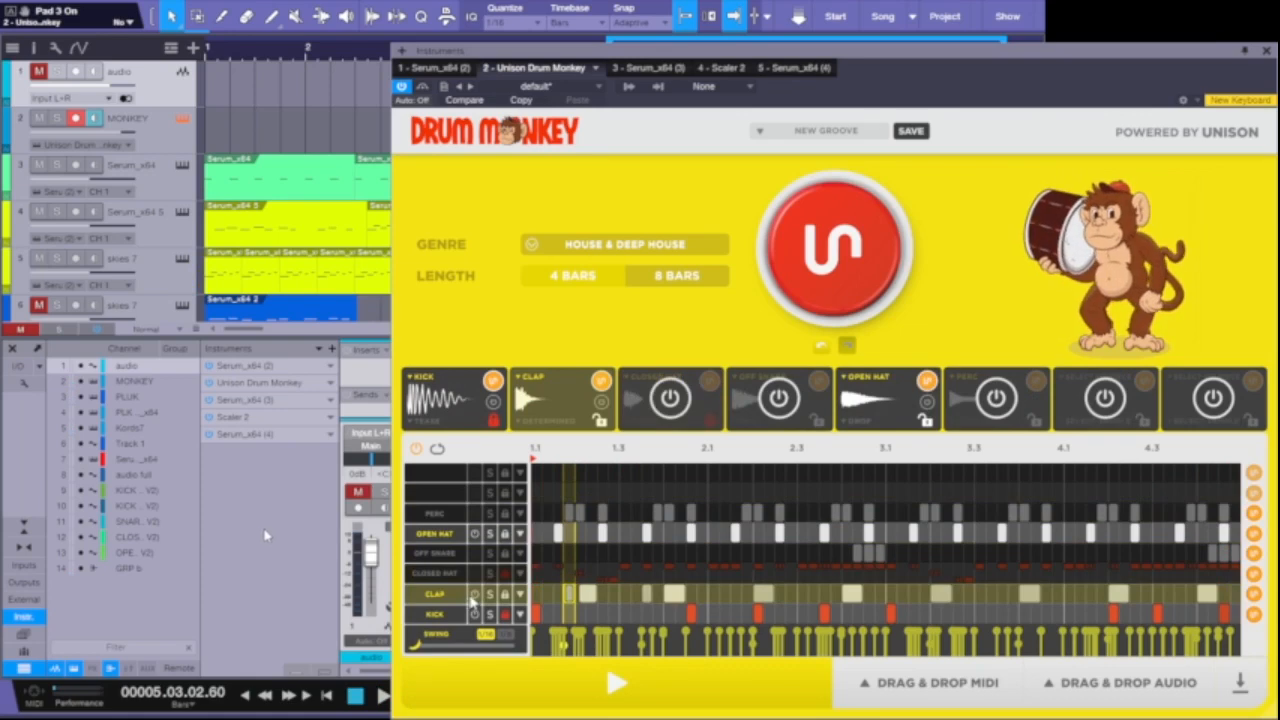
pyautogui.click(473, 598)
pyautogui.click(440, 463)
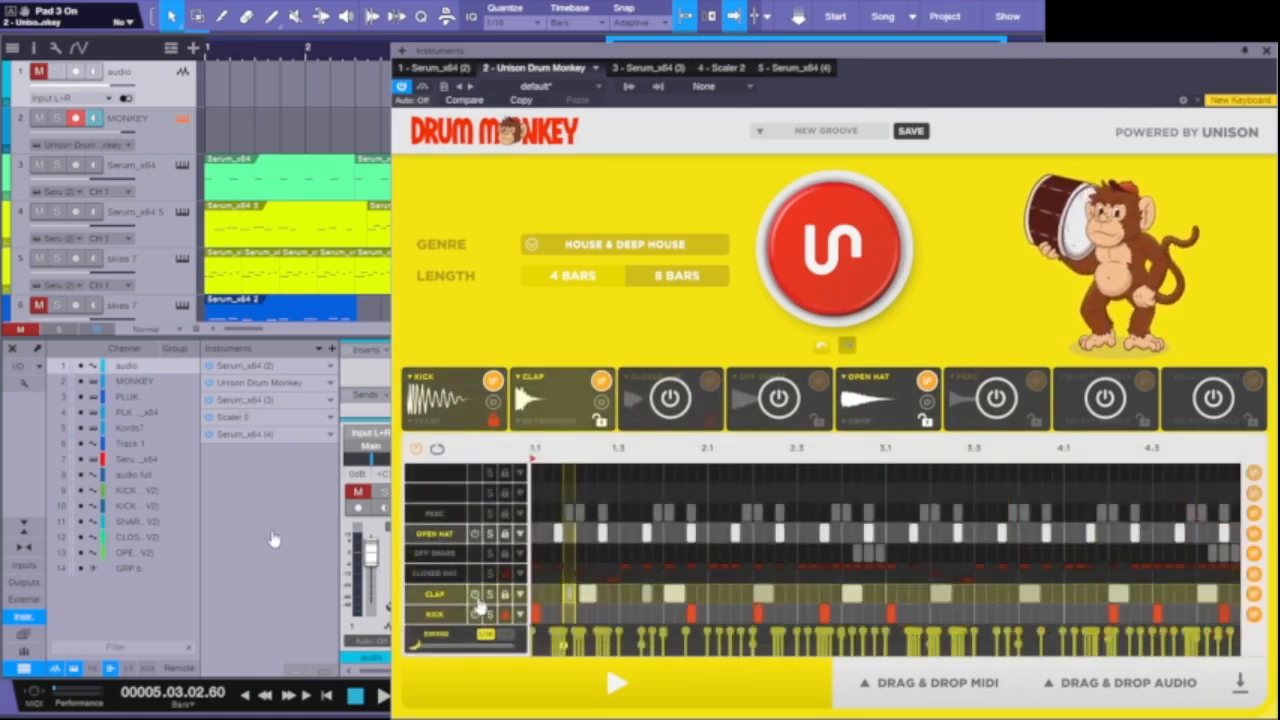
pyautogui.click(476, 596)
pyautogui.click(475, 613)
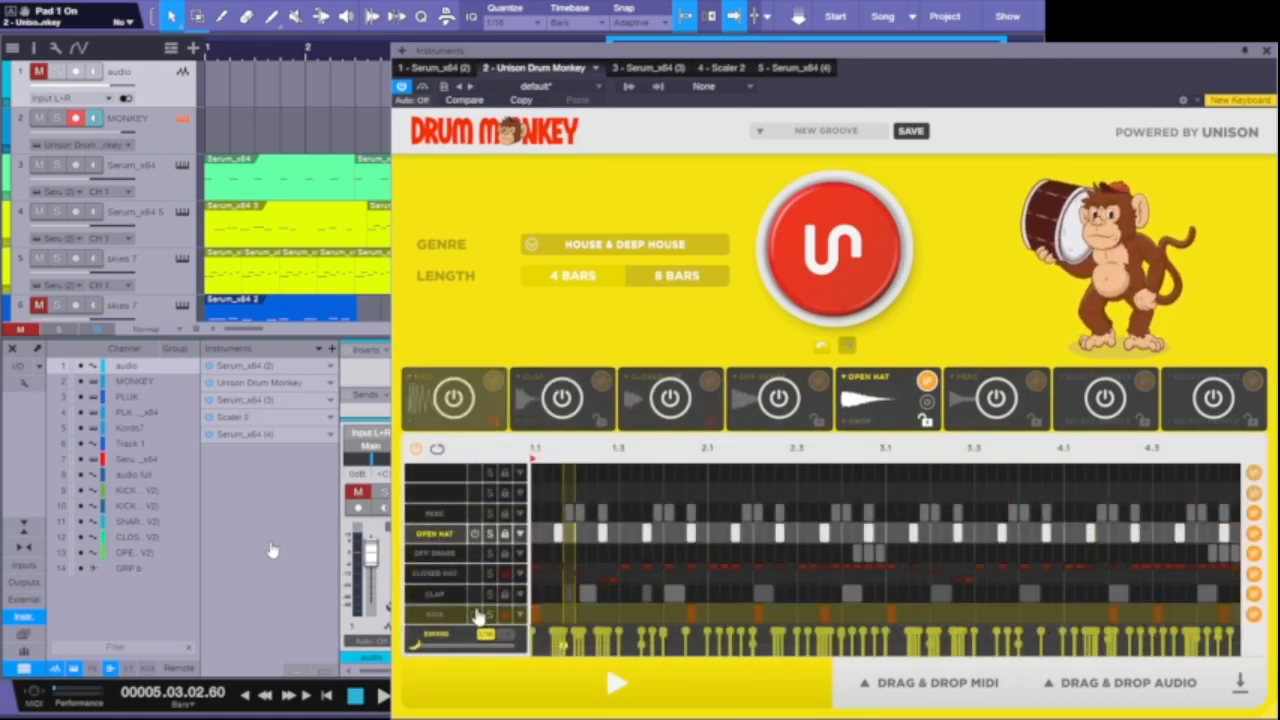
# Play the groove, transpose the open hat sample to -8 semitones and raise its volume
pyautogui.press('space')
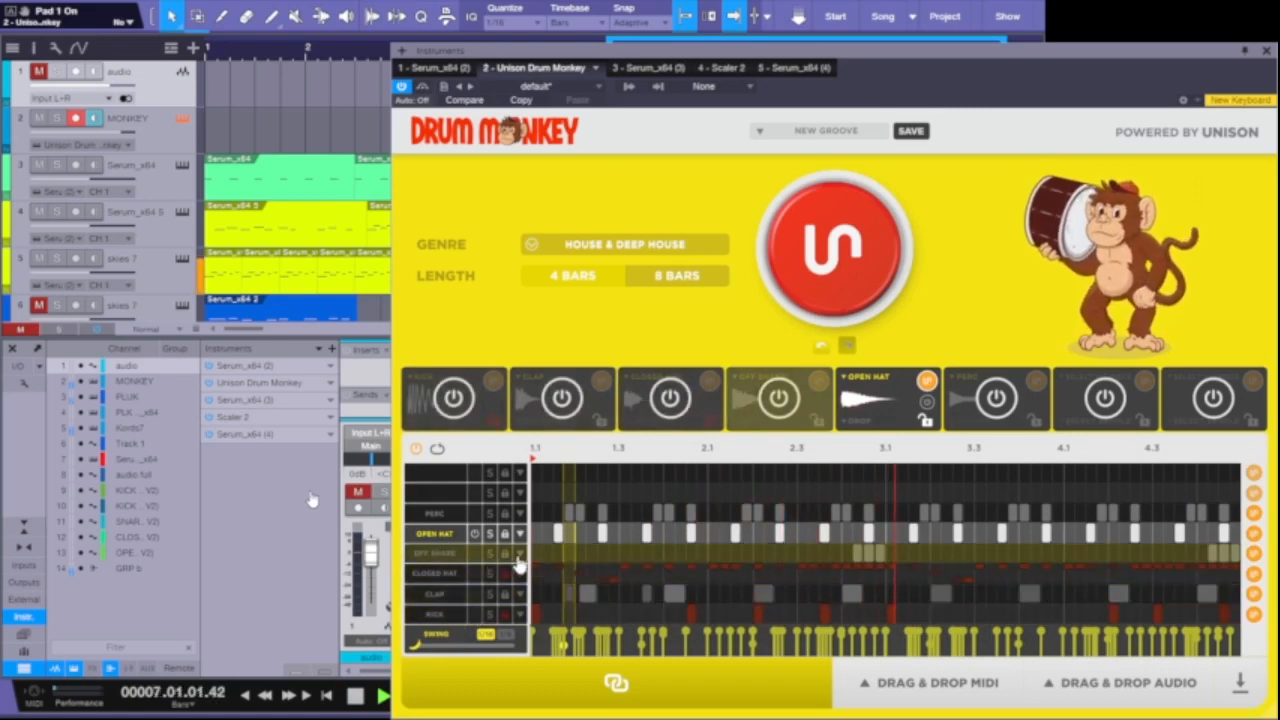
pyautogui.click(440, 536)
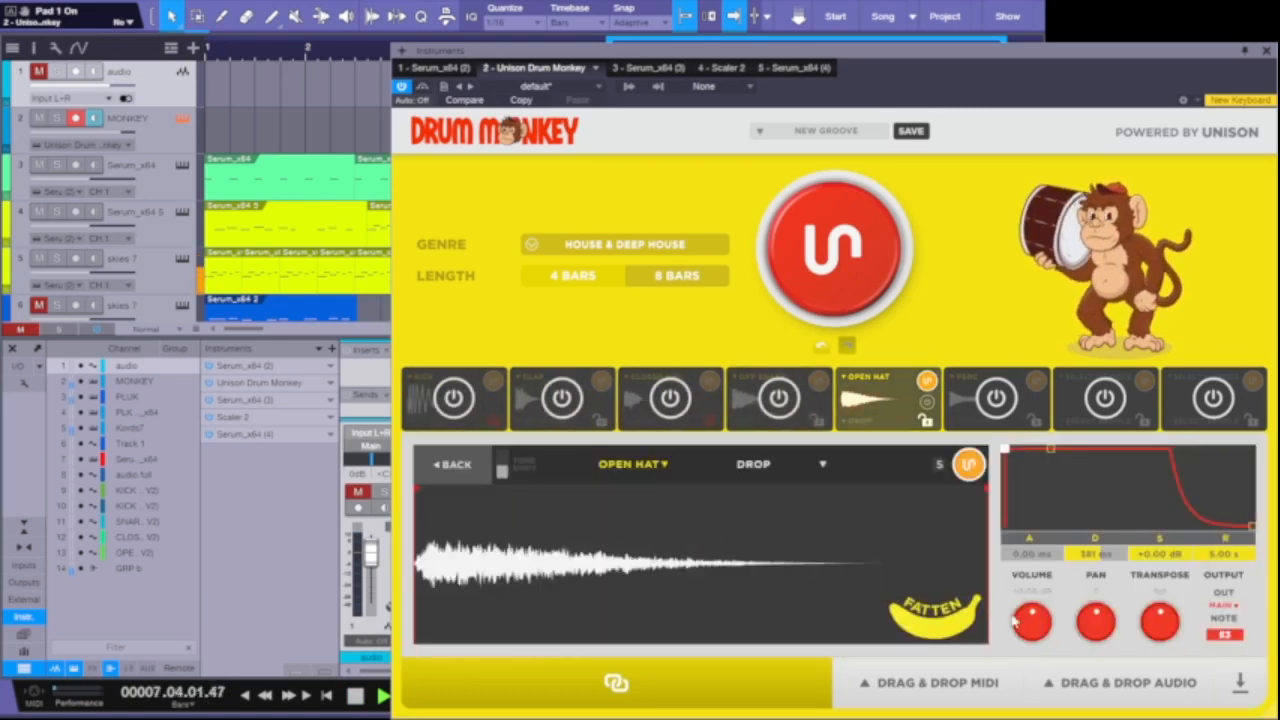
pyautogui.click(456, 467)
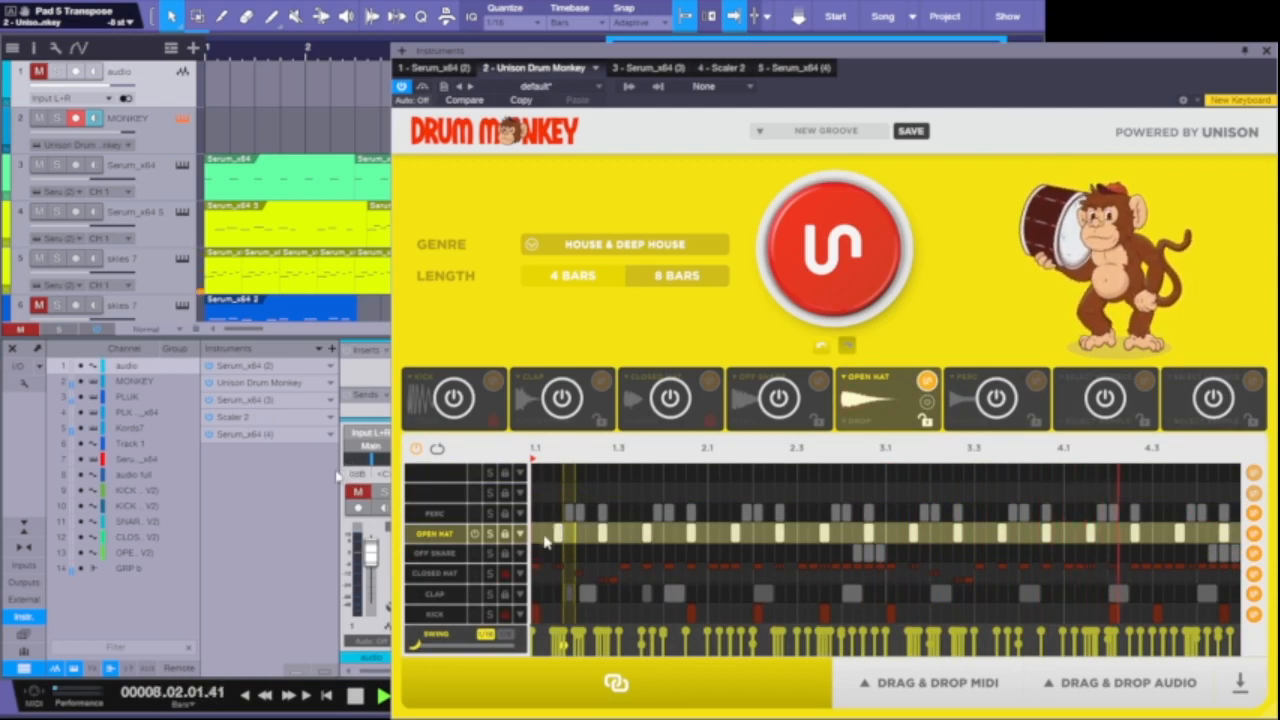
# Delete the first four open hat hits, and widen and shift the next hit to midway between 1.3 and 1.4
pyautogui.moveTo(546, 541); pyautogui.dragTo(670, 557)
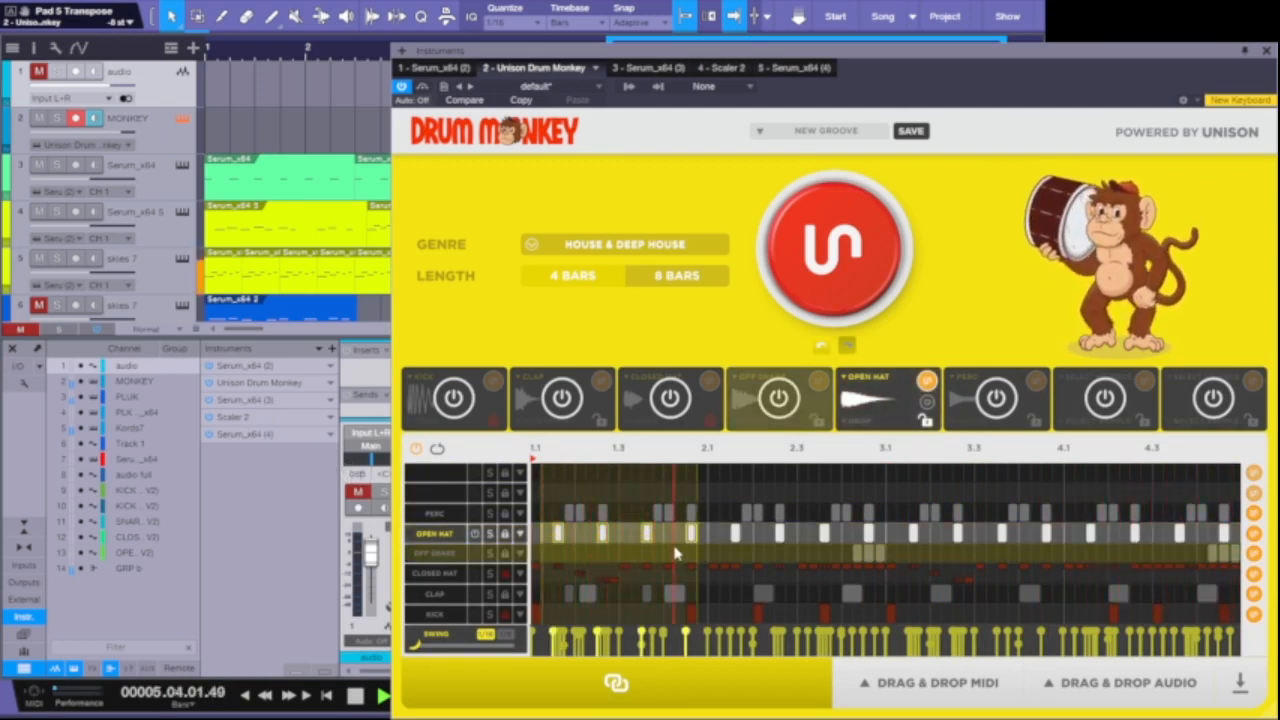
pyautogui.press('Delete')
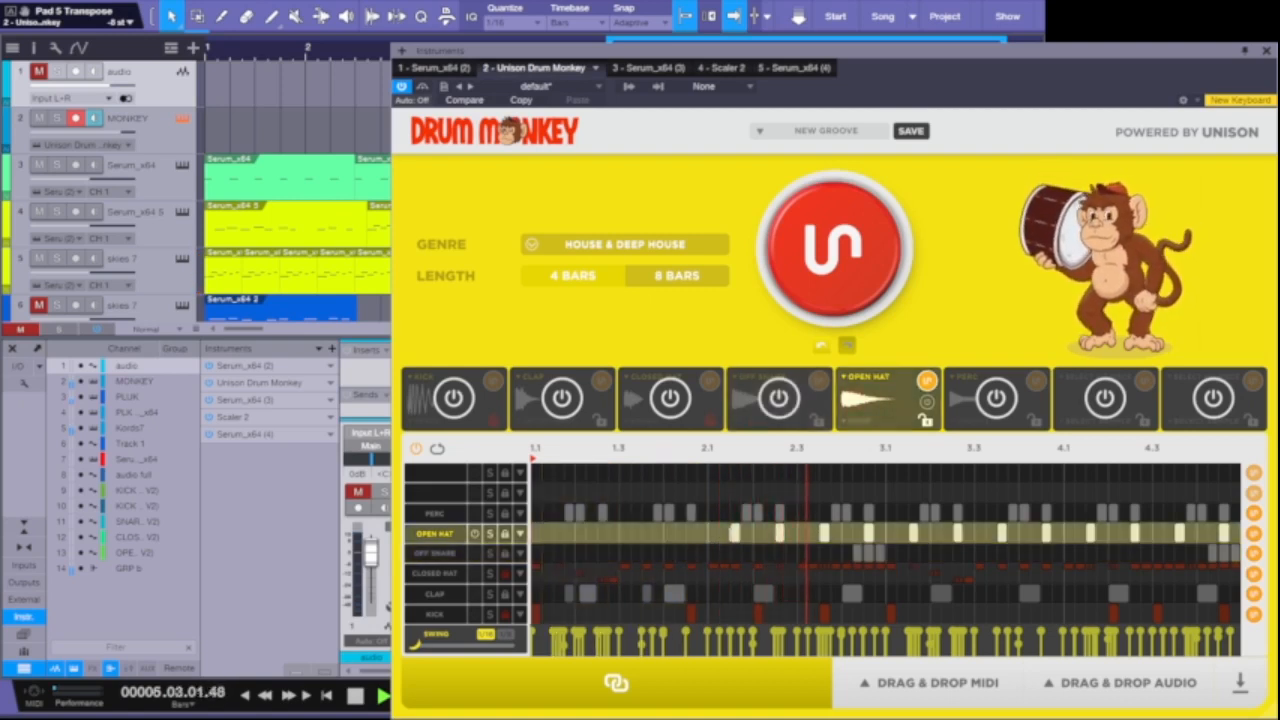
pyautogui.click(722, 533)
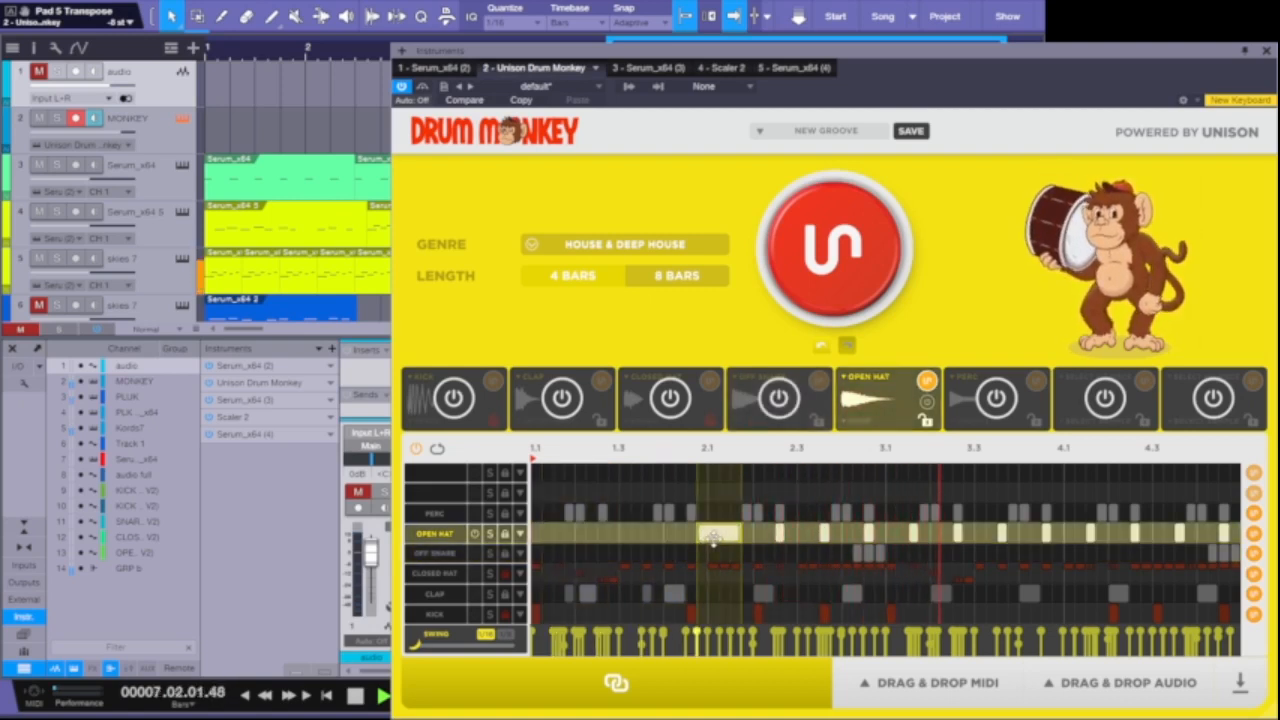
pyautogui.moveTo(722, 533); pyautogui.dragTo(685, 533)
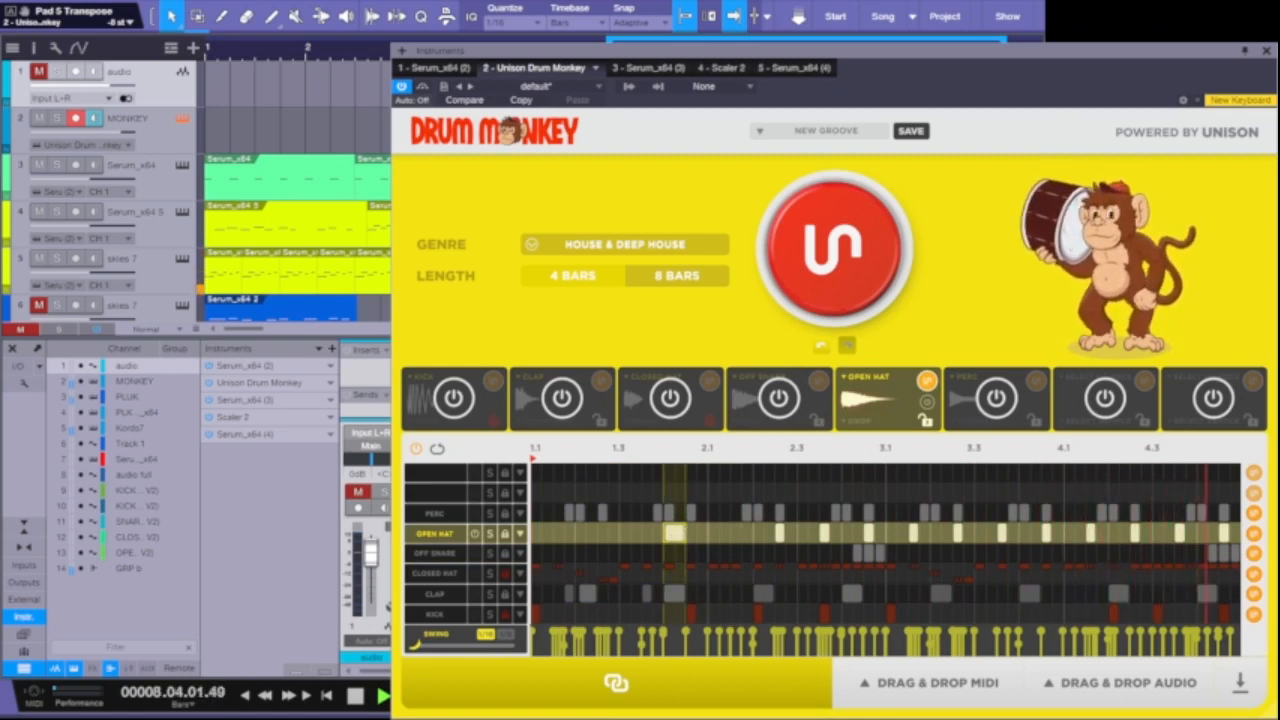
pyautogui.press('space')
pyautogui.click(632, 533)
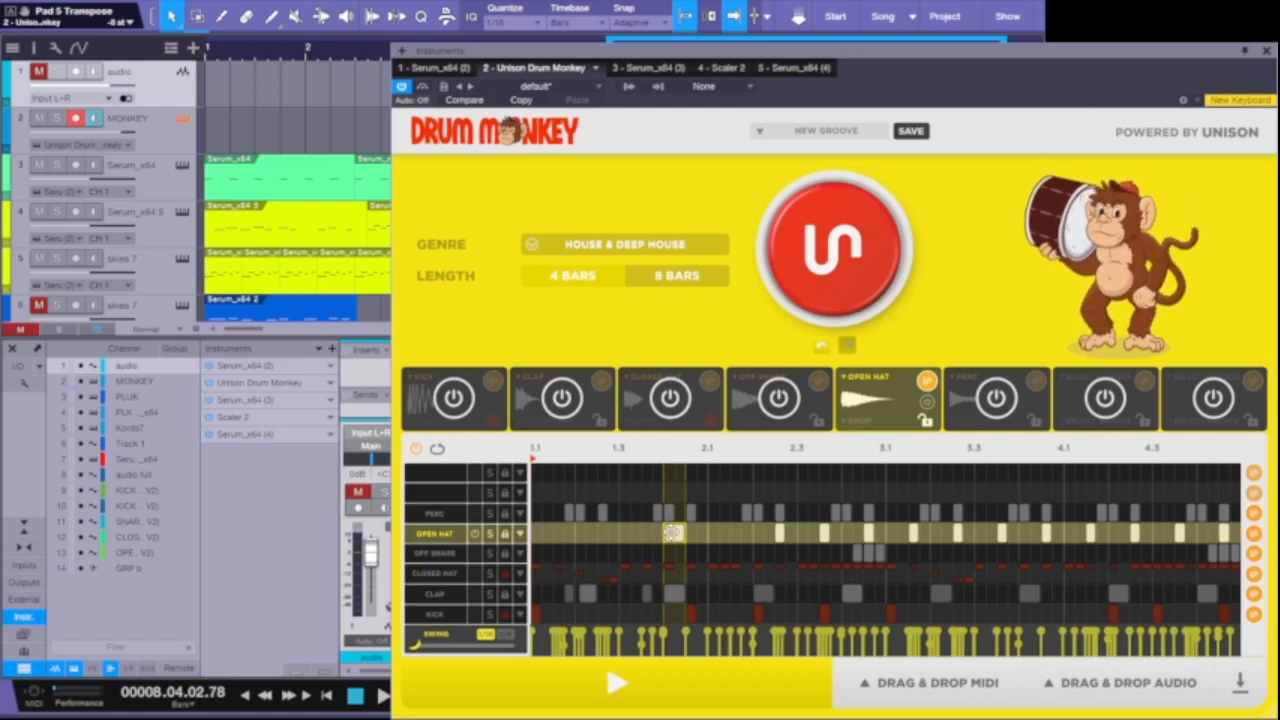
pyautogui.moveTo(668, 533); pyautogui.dragTo(651, 533)
# Audition the groove, thin the remaining open hat hits to a single one and place it widened just past 4.3
pyautogui.click(455, 600)
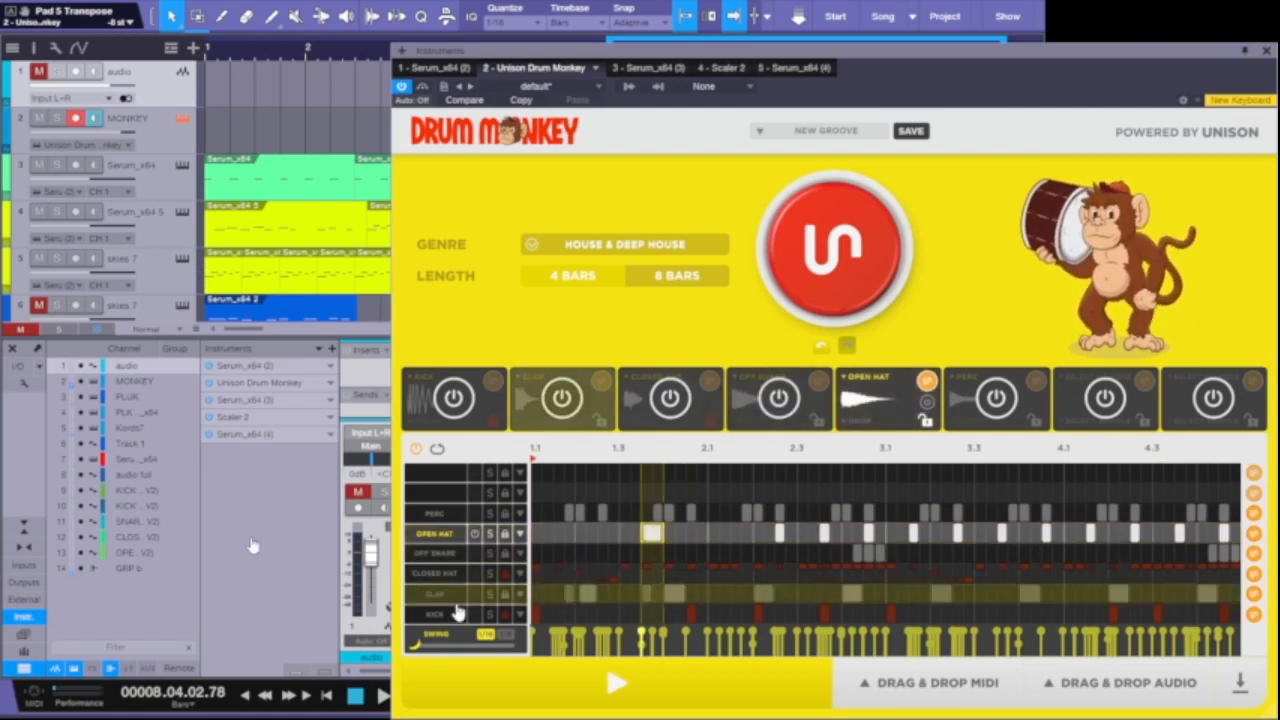
pyautogui.click(616, 682)
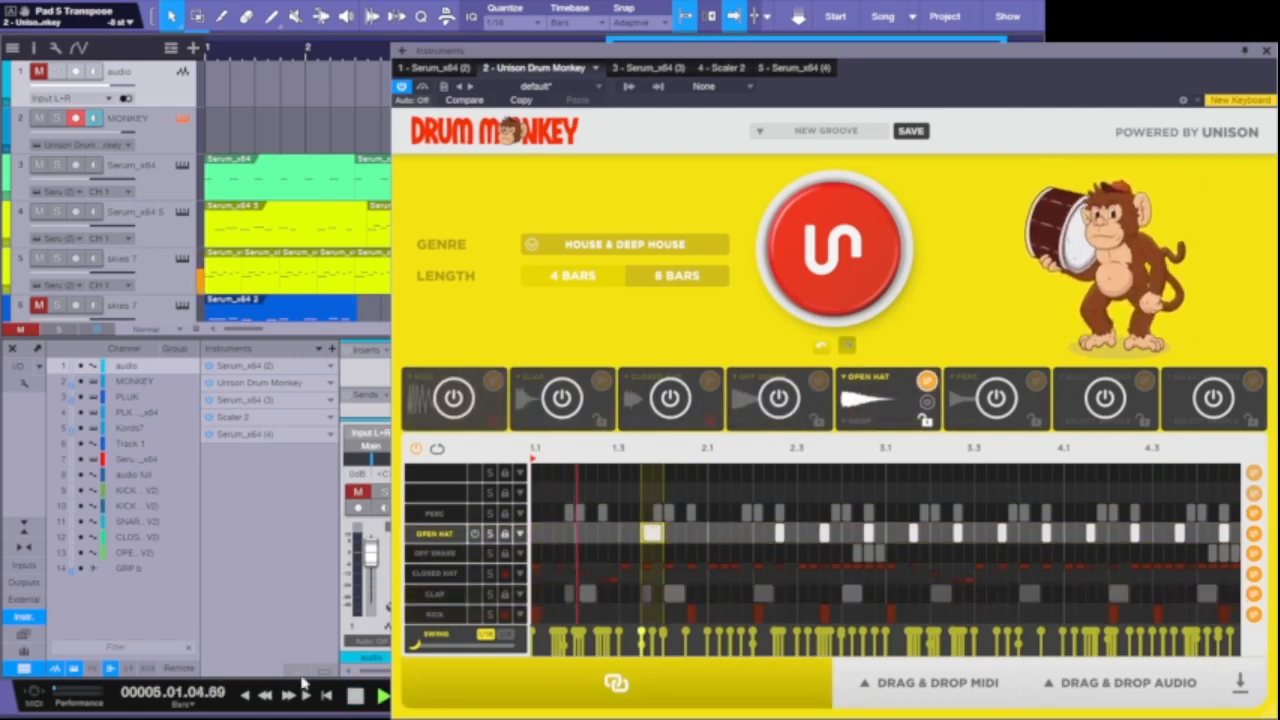
pyautogui.click(616, 682)
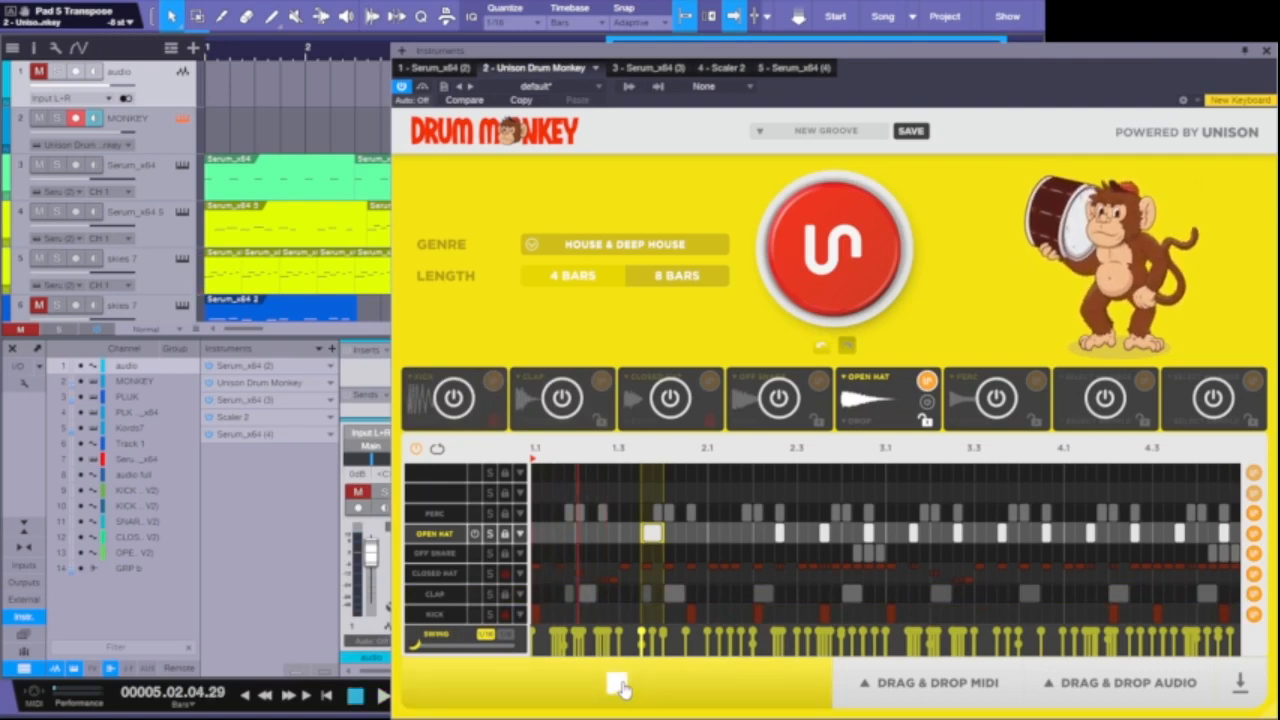
pyautogui.click(618, 685)
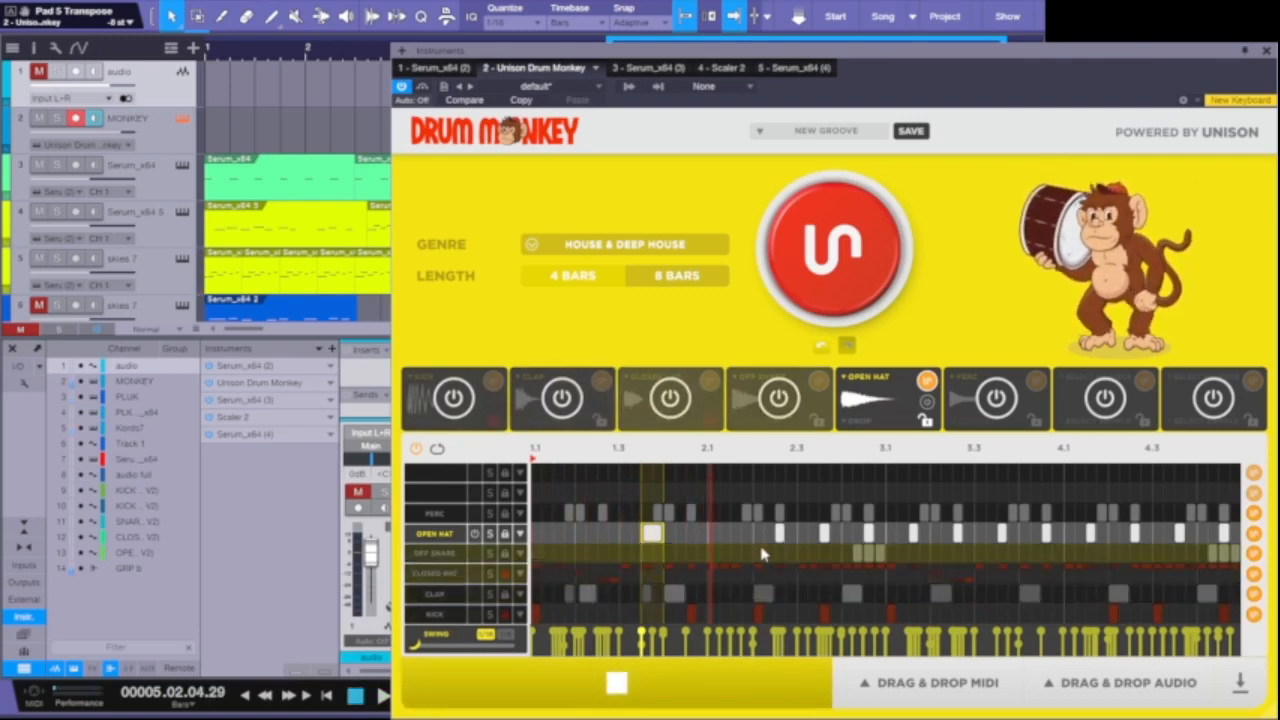
pyautogui.moveTo(772, 540); pyautogui.dragTo(1197, 553)
pyautogui.press('Delete')
pyautogui.press('Delete')
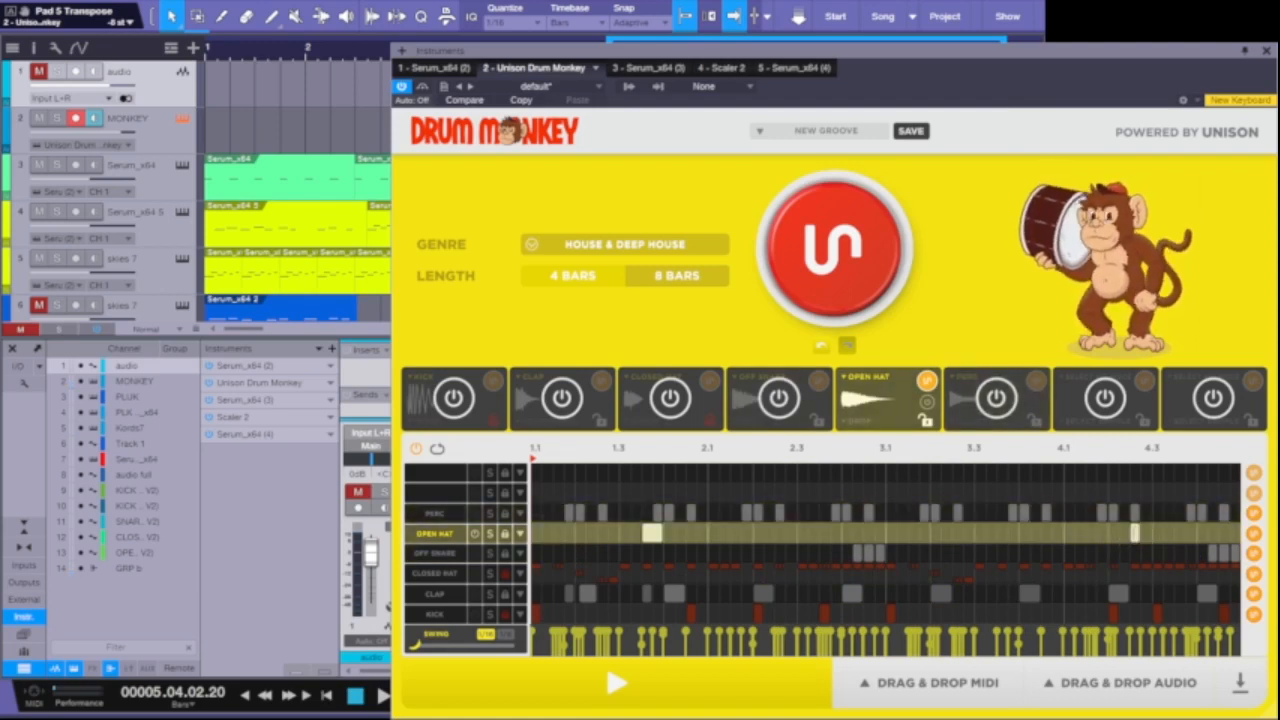
pyautogui.moveTo(1135, 534); pyautogui.dragTo(1180, 533)
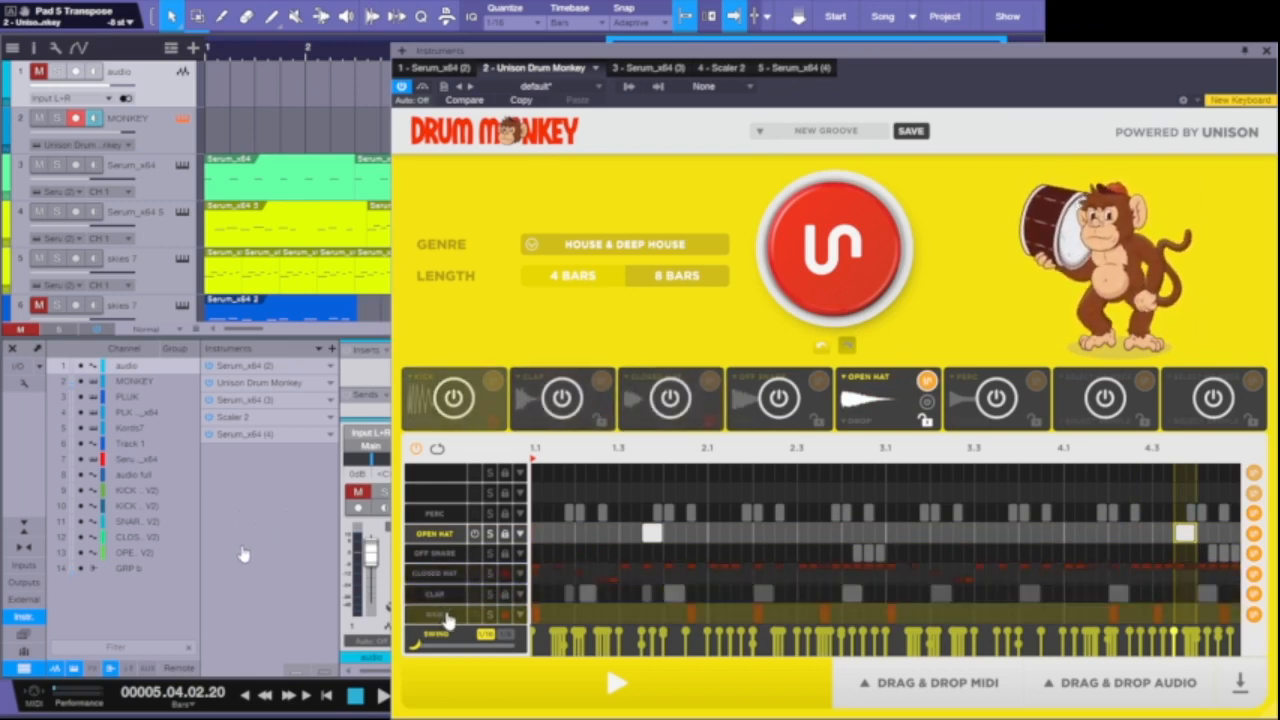
# Switch the kick, clap and closed hat lanes back on
pyautogui.click(476, 613)
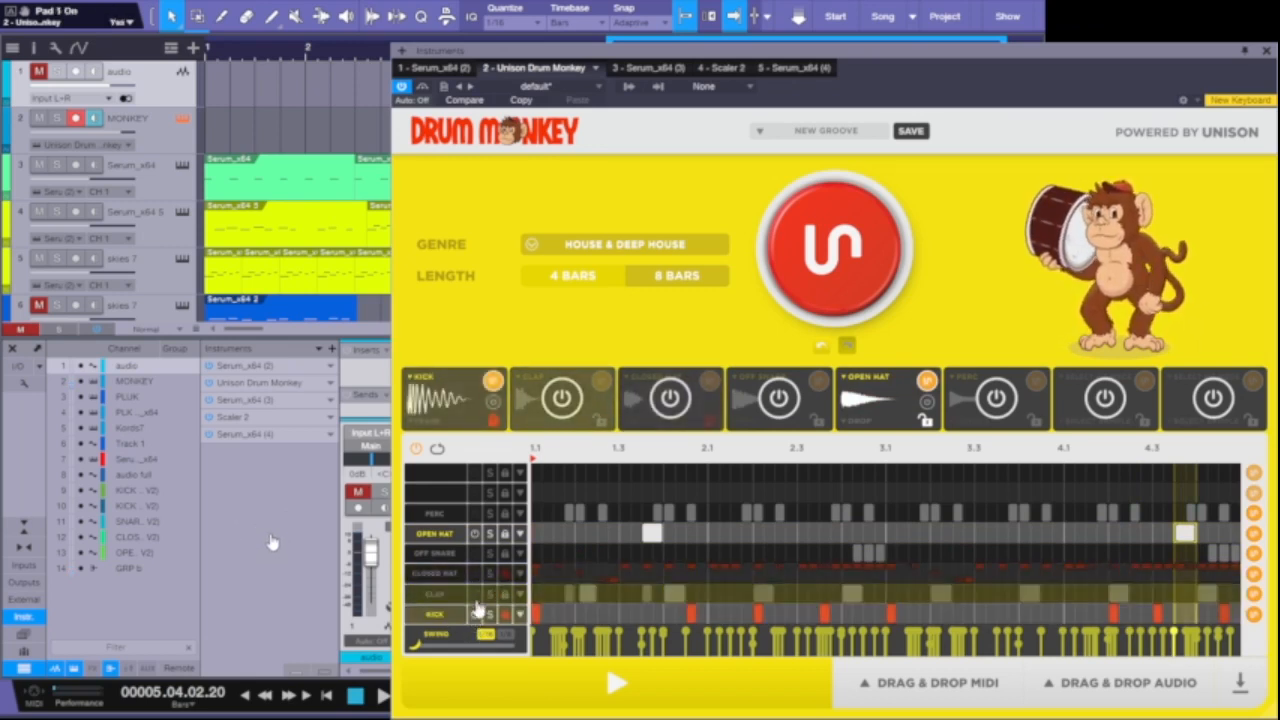
pyautogui.click(476, 593)
pyautogui.click(476, 573)
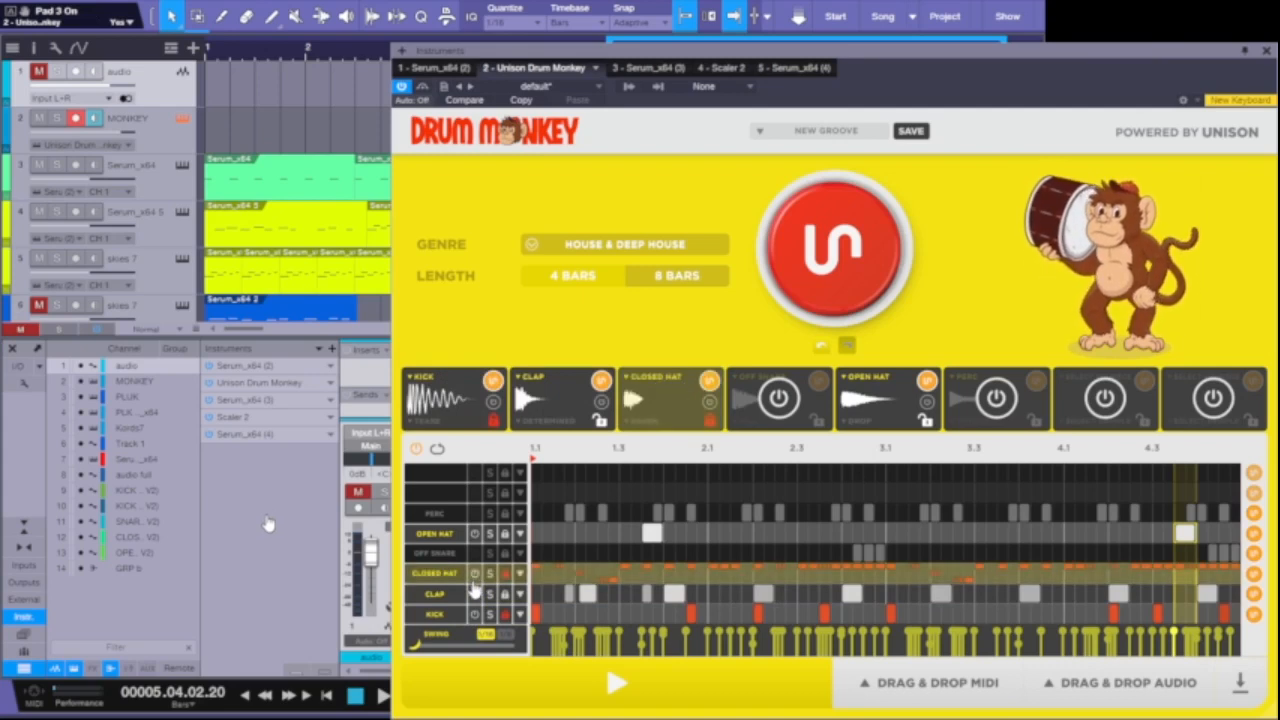
# Play the full groove and lengthen both remaining open hat hits to roughly one beat each
pyautogui.click(618, 685)
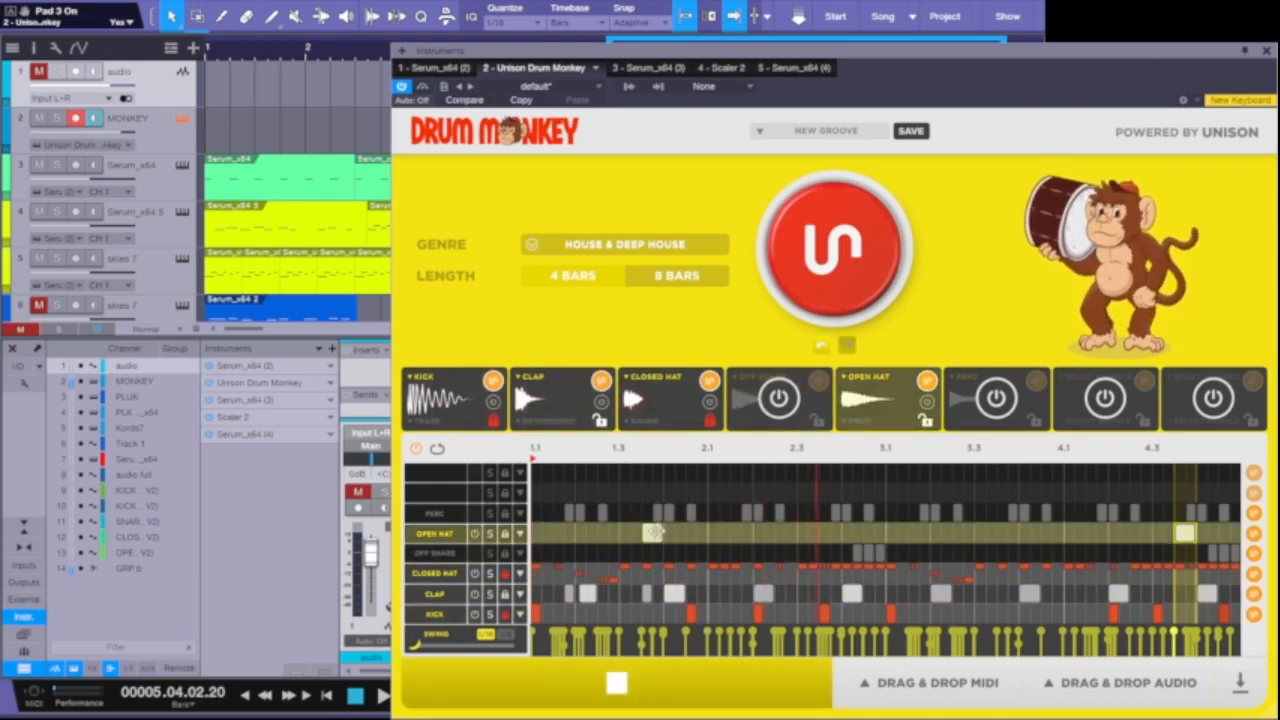
pyautogui.moveTo(672, 524); pyautogui.dragTo(684, 527)
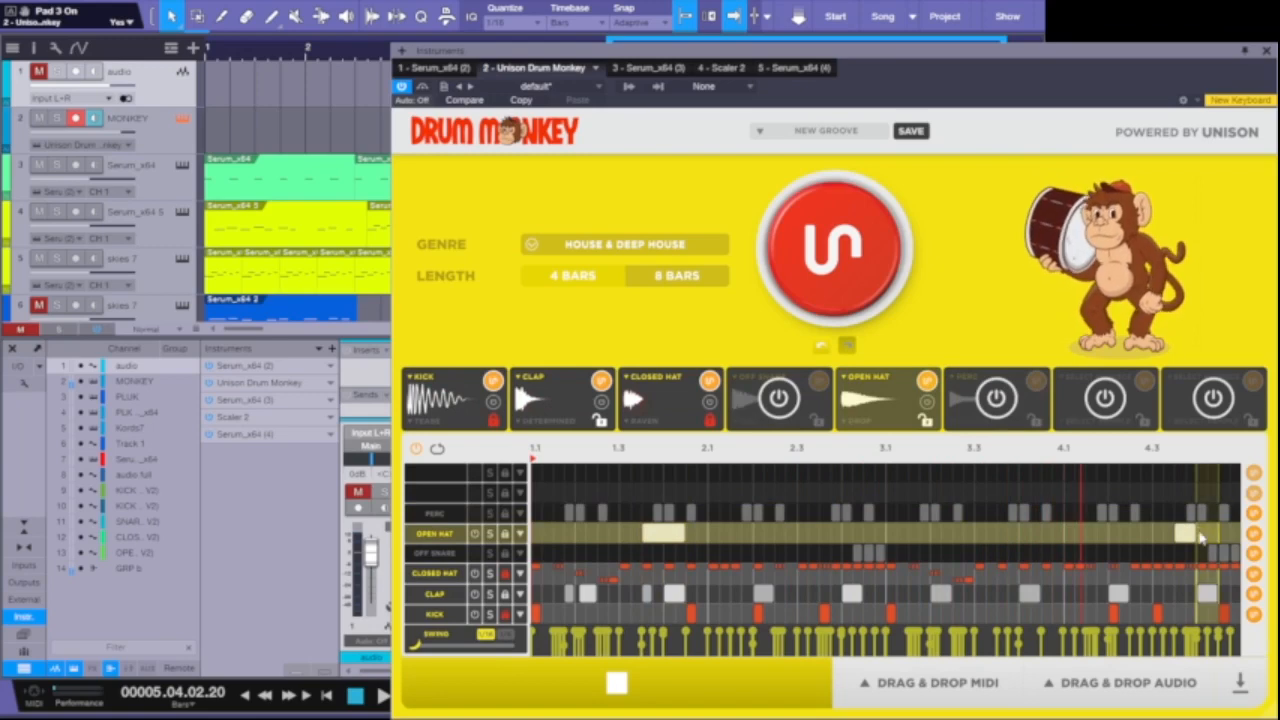
pyautogui.moveTo(1193, 533); pyautogui.dragTo(1228, 537)
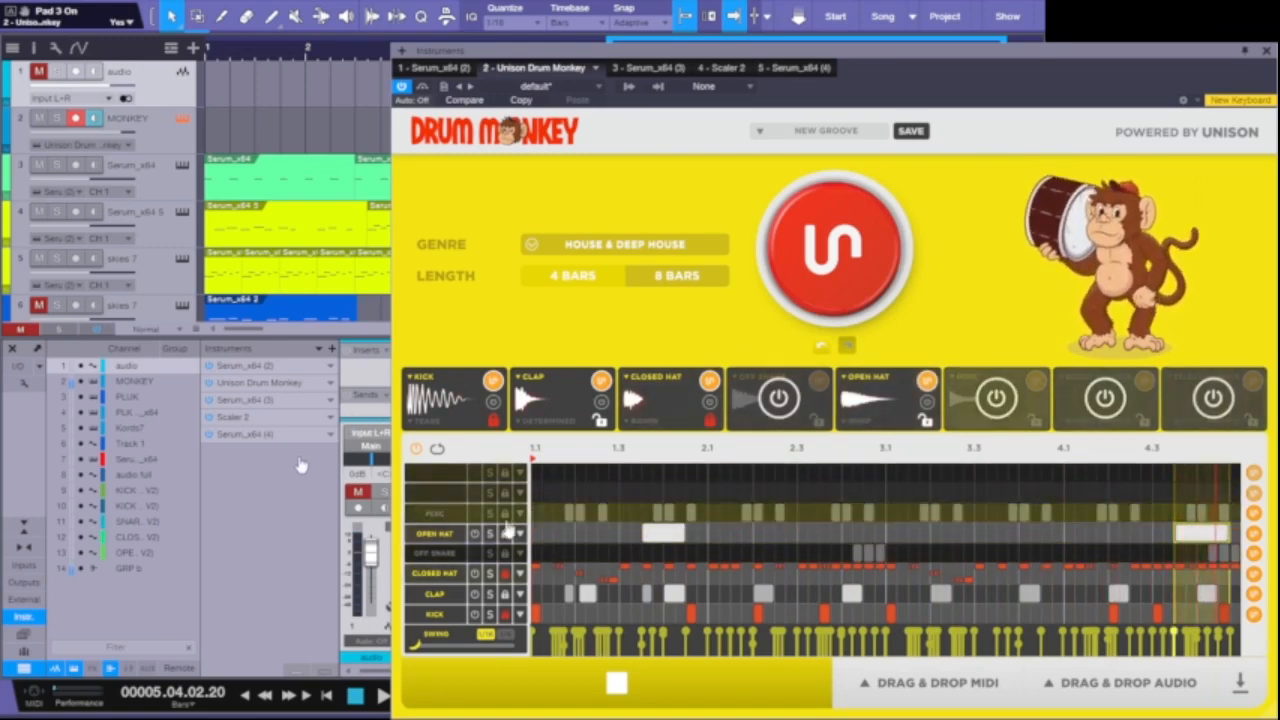
# Set the open hat's decay to 3.00 s, sustain to -3.70 dB, transpose to -12 semitones and volume to +5.12 dB
pyautogui.click(440, 535)
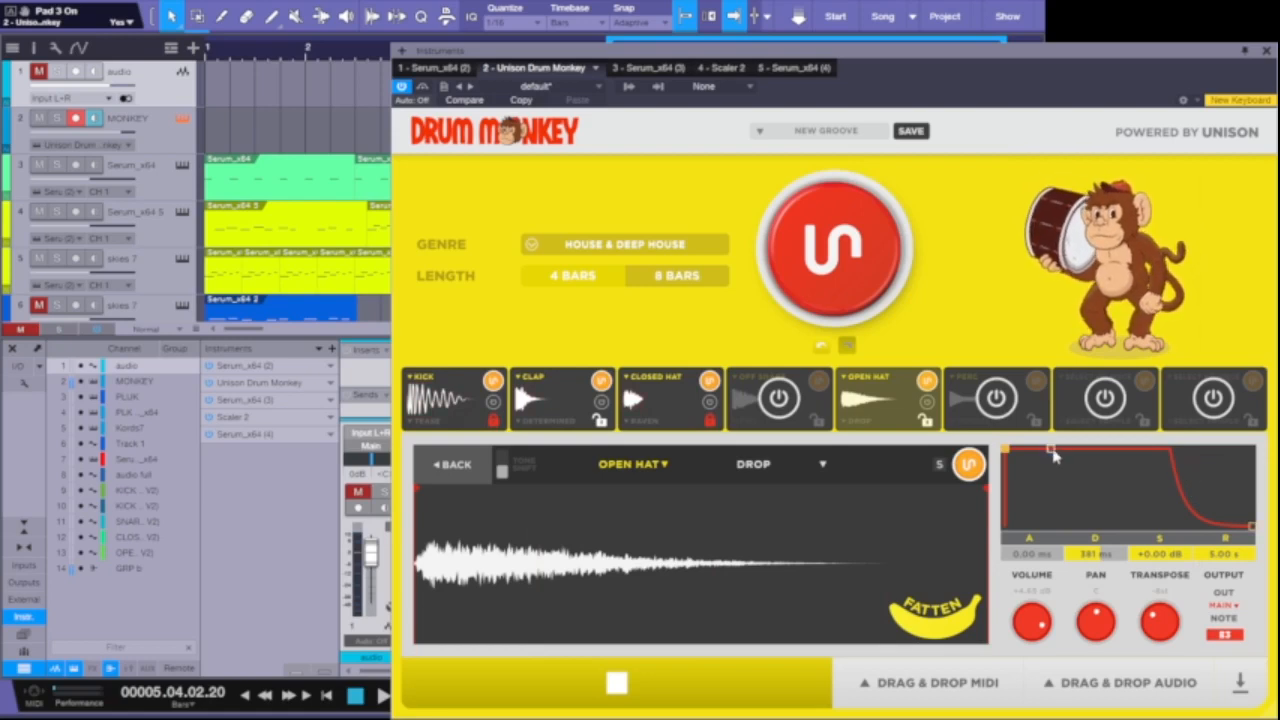
pyautogui.moveTo(1053, 455); pyautogui.dragTo(1087, 455)
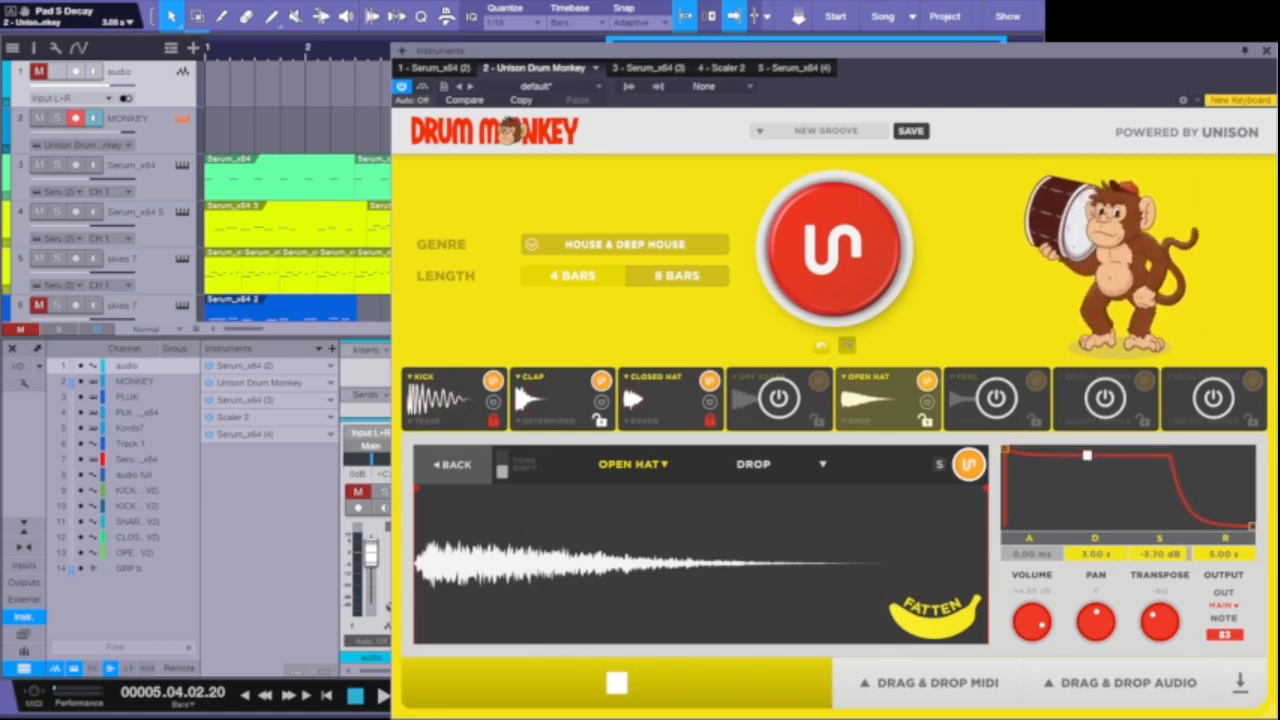
pyautogui.moveTo(1252, 528)
pyautogui.mouseDown()
pyautogui.moveTo(1185, 527)
pyautogui.moveTo(1252, 526)
pyautogui.mouseUp()
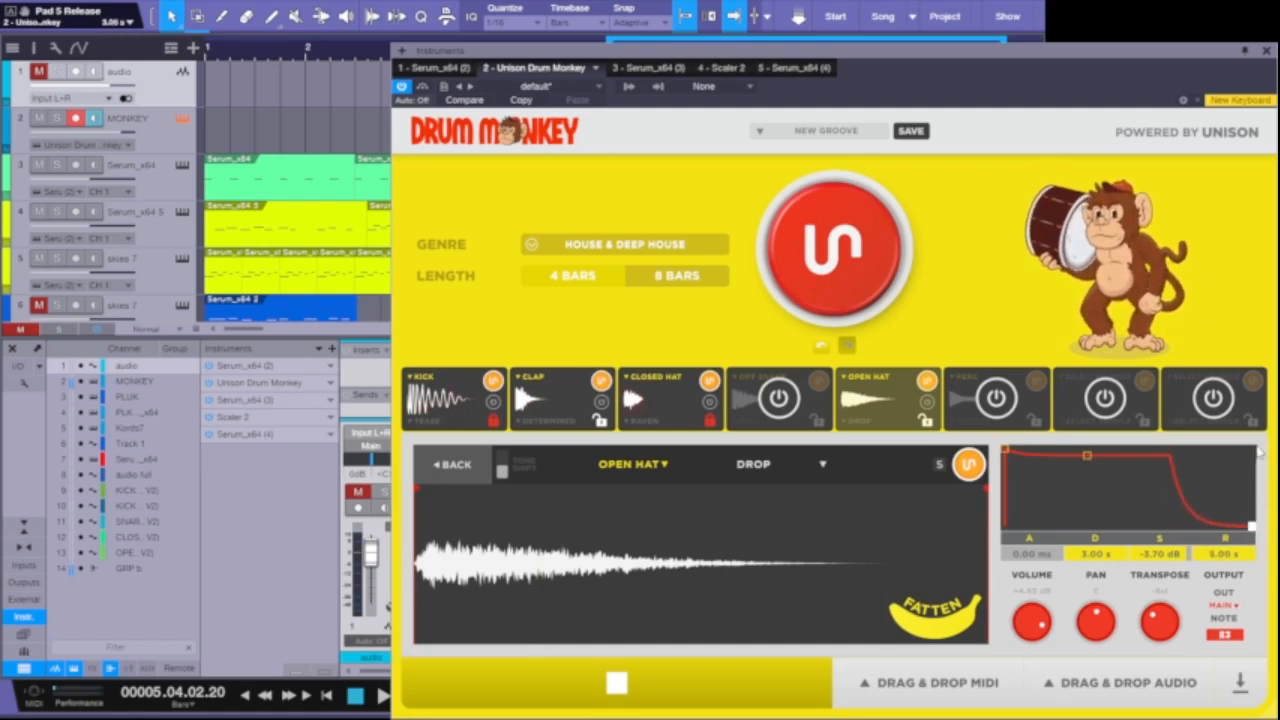
pyautogui.click(1155, 619)
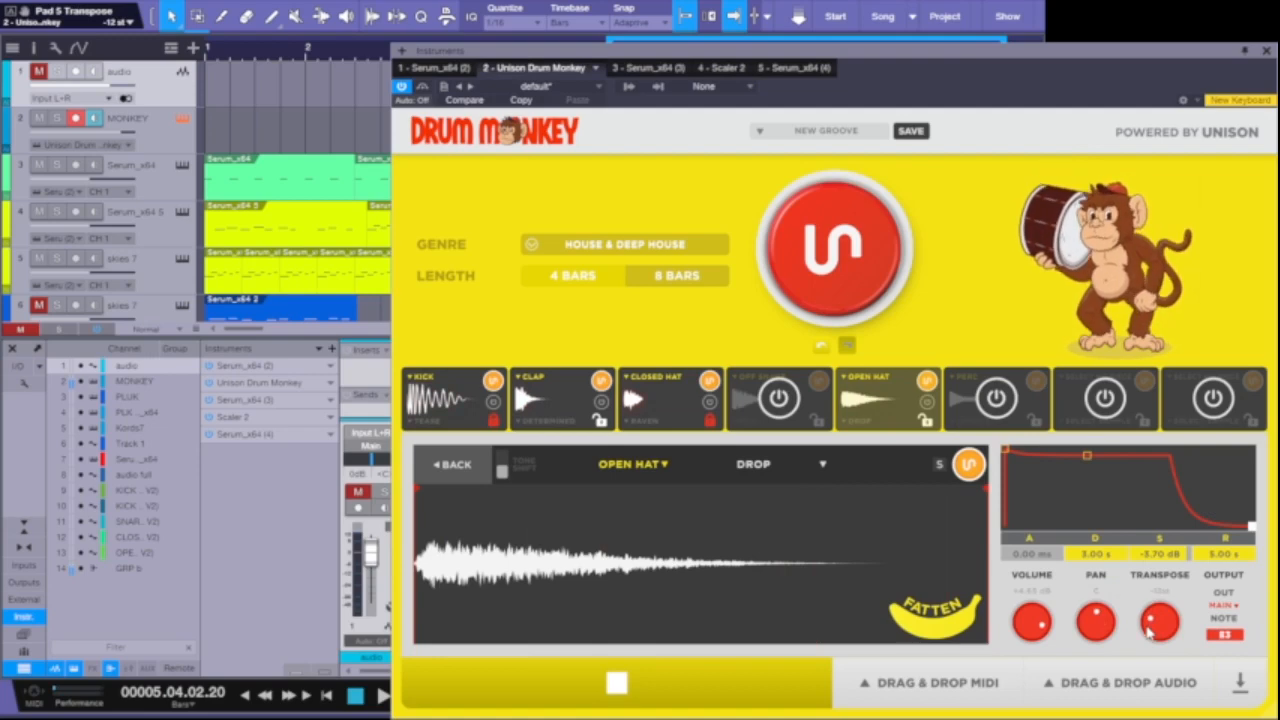
pyautogui.moveTo(1033, 625); pyautogui.dragTo(1036, 620)
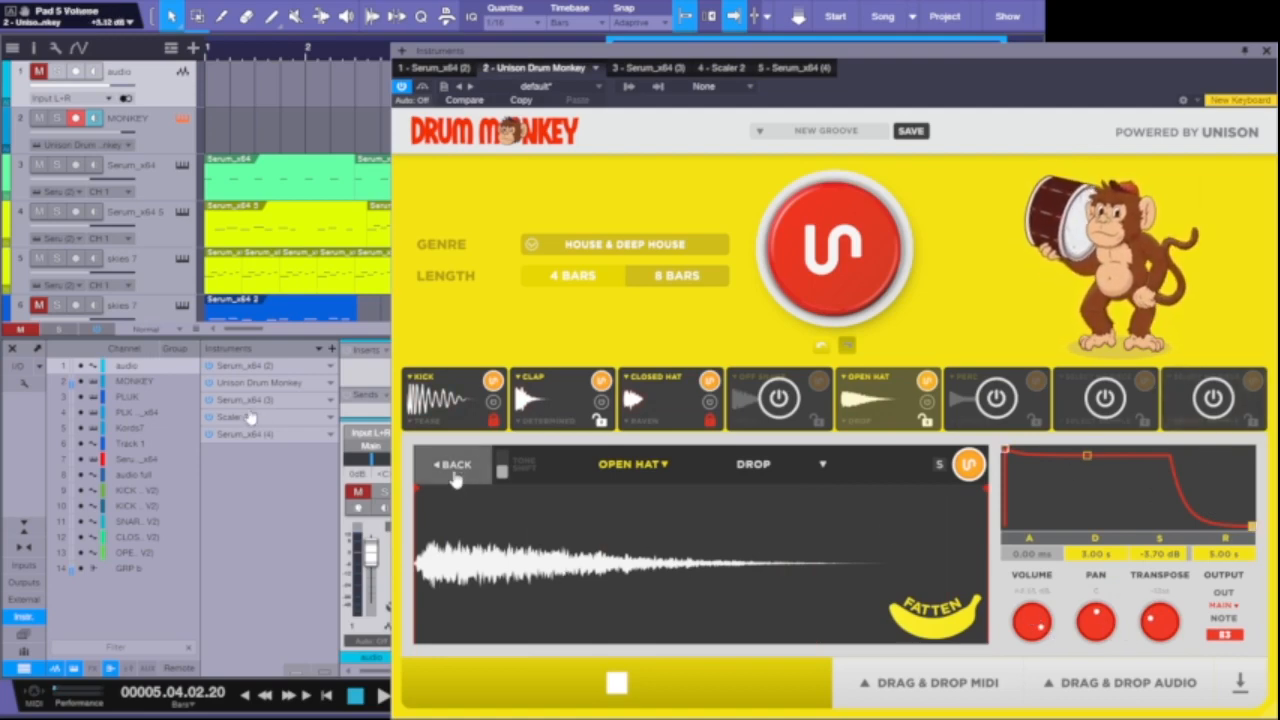
pyautogui.click(453, 475)
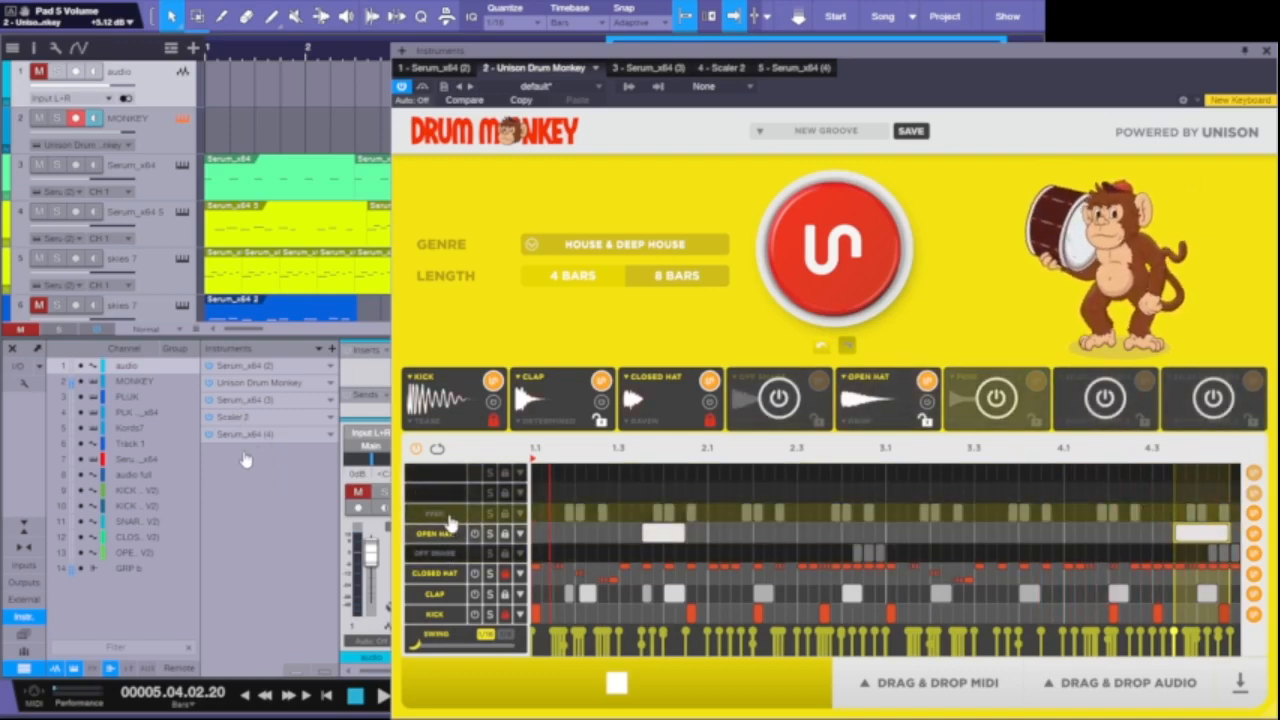
# Stop playback, switch on the perc lane and delete all of its hits across the four bars
pyautogui.press('space')
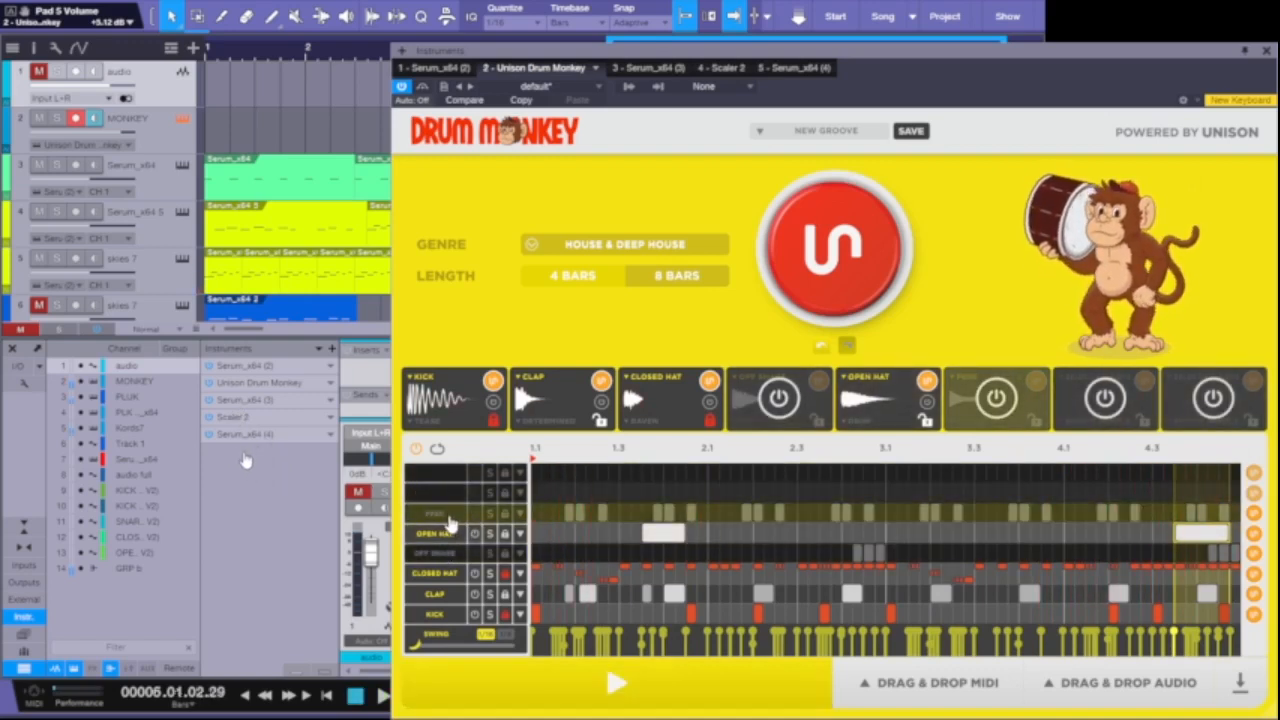
pyautogui.click(450, 522)
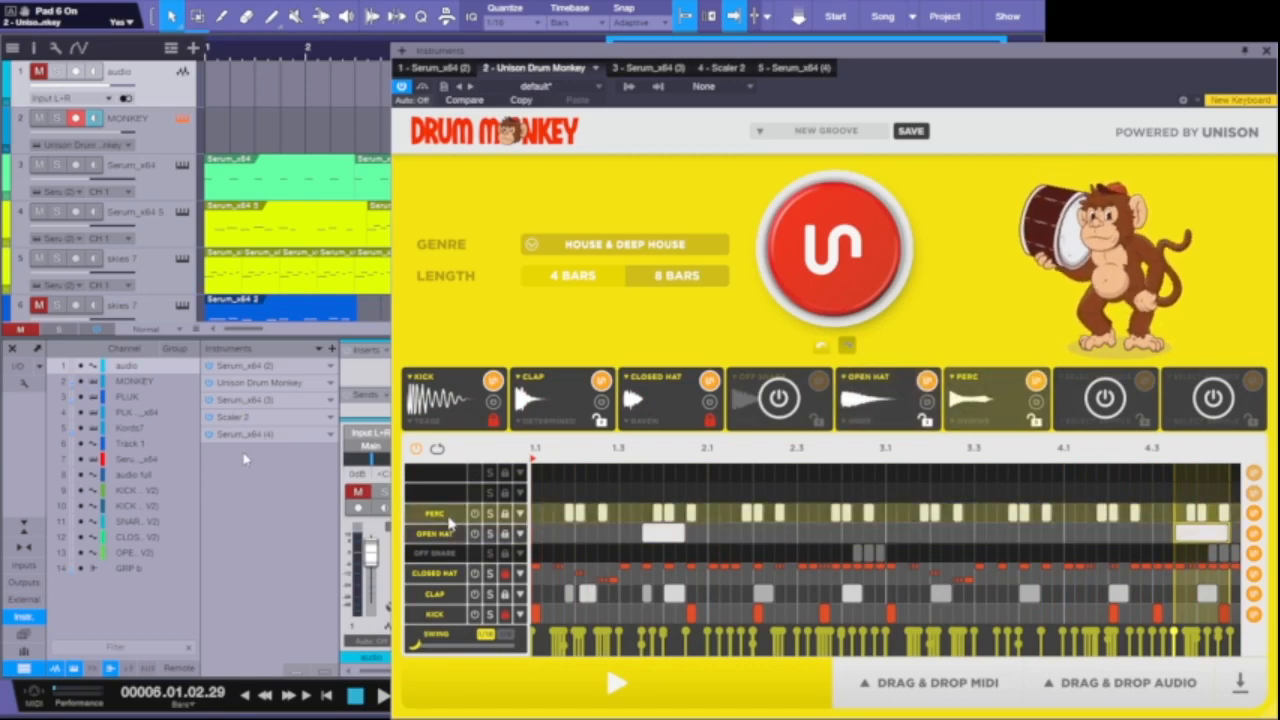
pyautogui.click(450, 522)
pyautogui.click(452, 464)
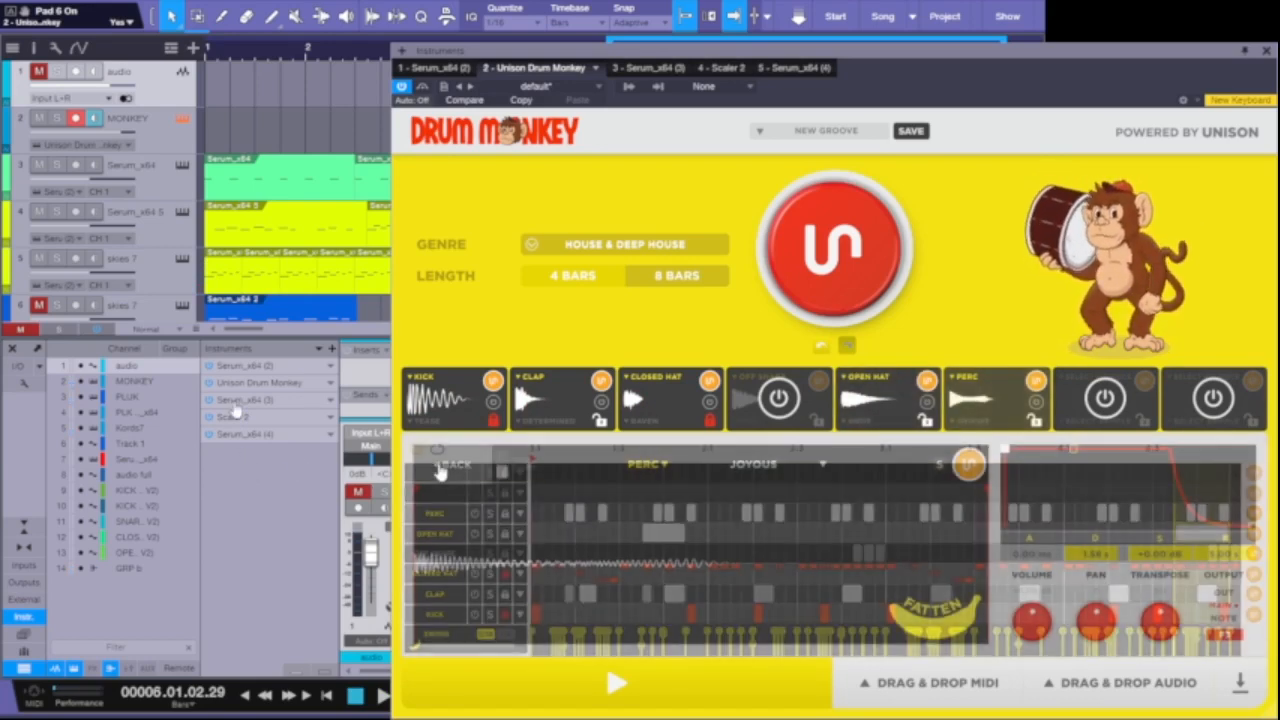
pyautogui.moveTo(540, 514); pyautogui.dragTo(1232, 511)
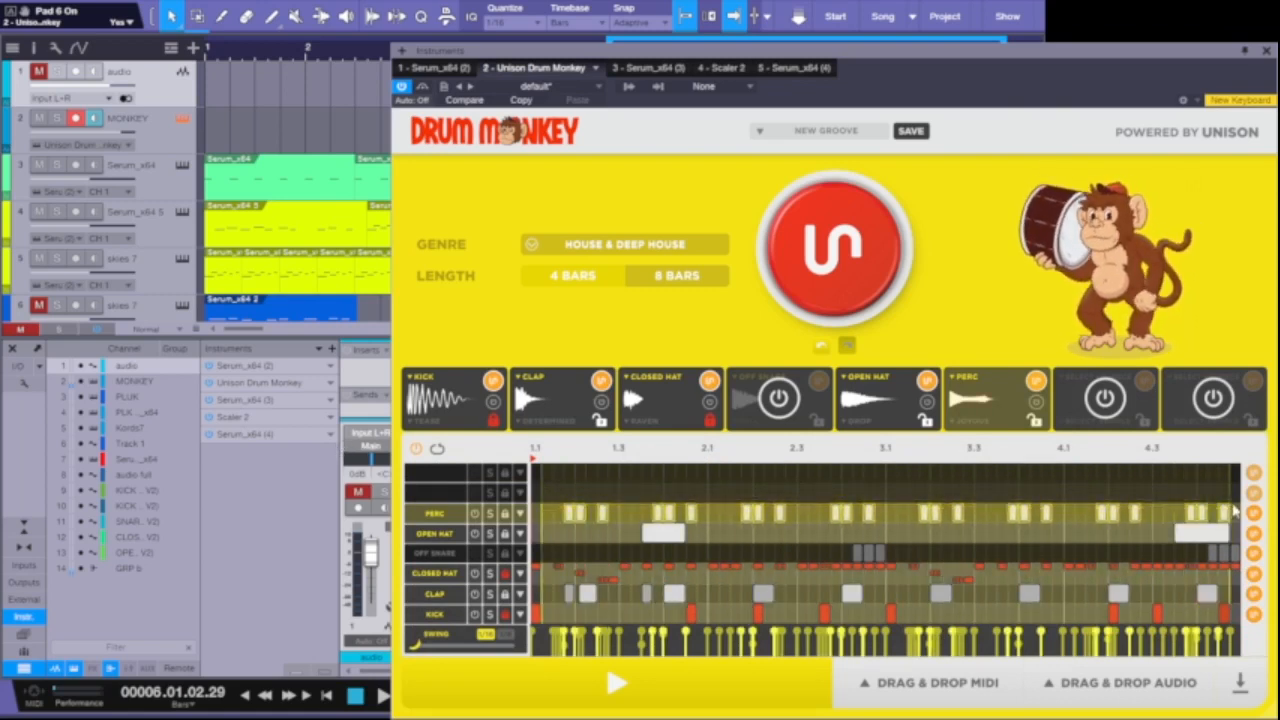
pyautogui.press('Delete')
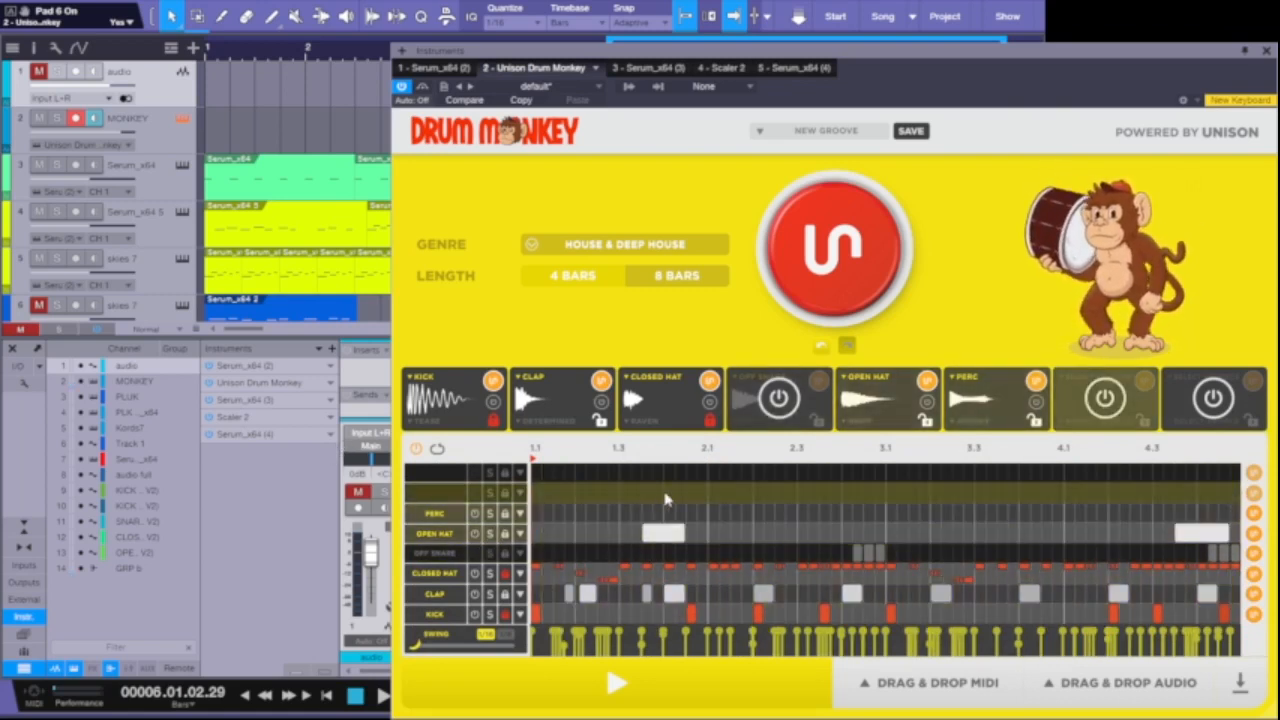
# Change the perc lane's kit piece to off snare and generate replacement samples for it until Testy is loaded
pyautogui.click(986, 400)
pyautogui.click(964, 378)
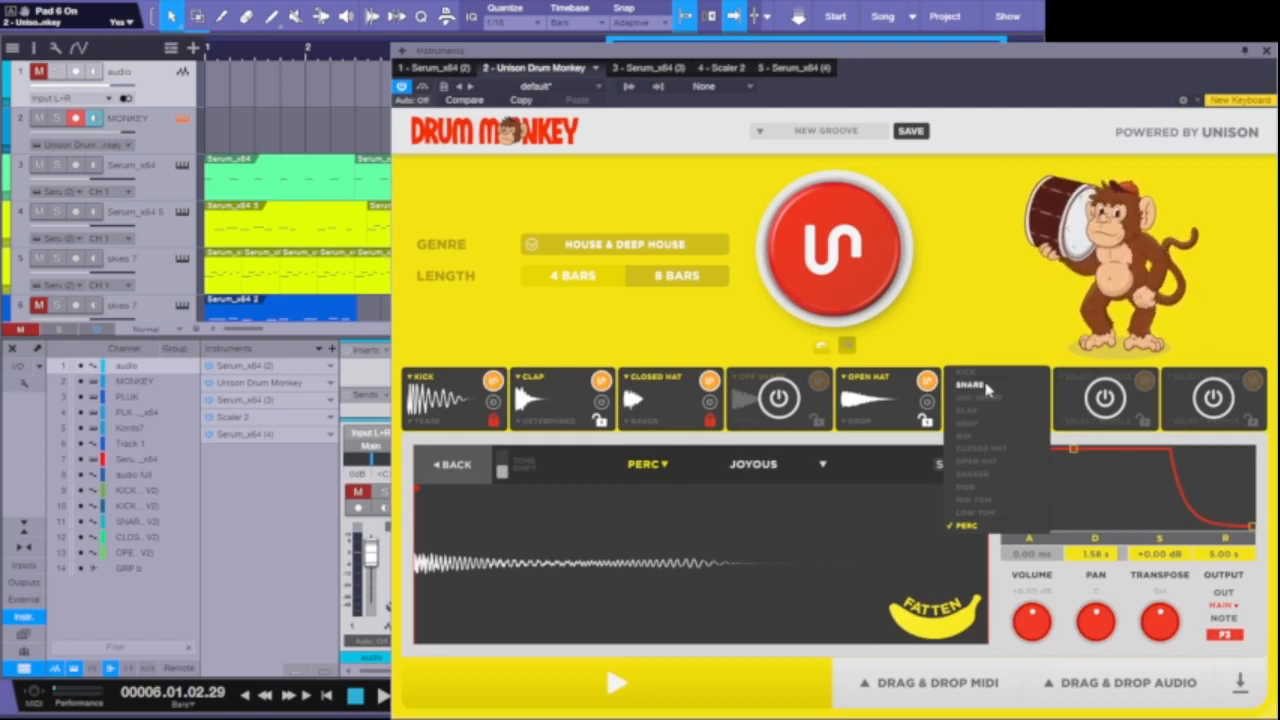
pyautogui.click(994, 399)
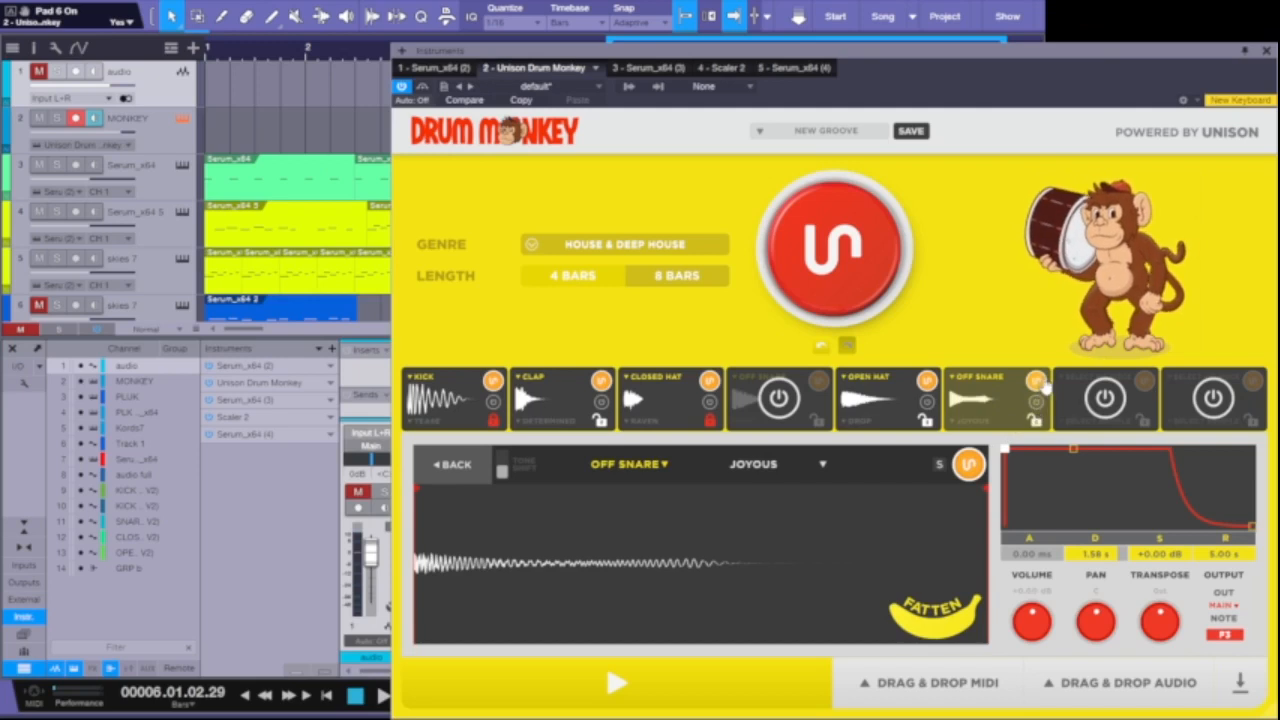
pyautogui.click(1038, 382)
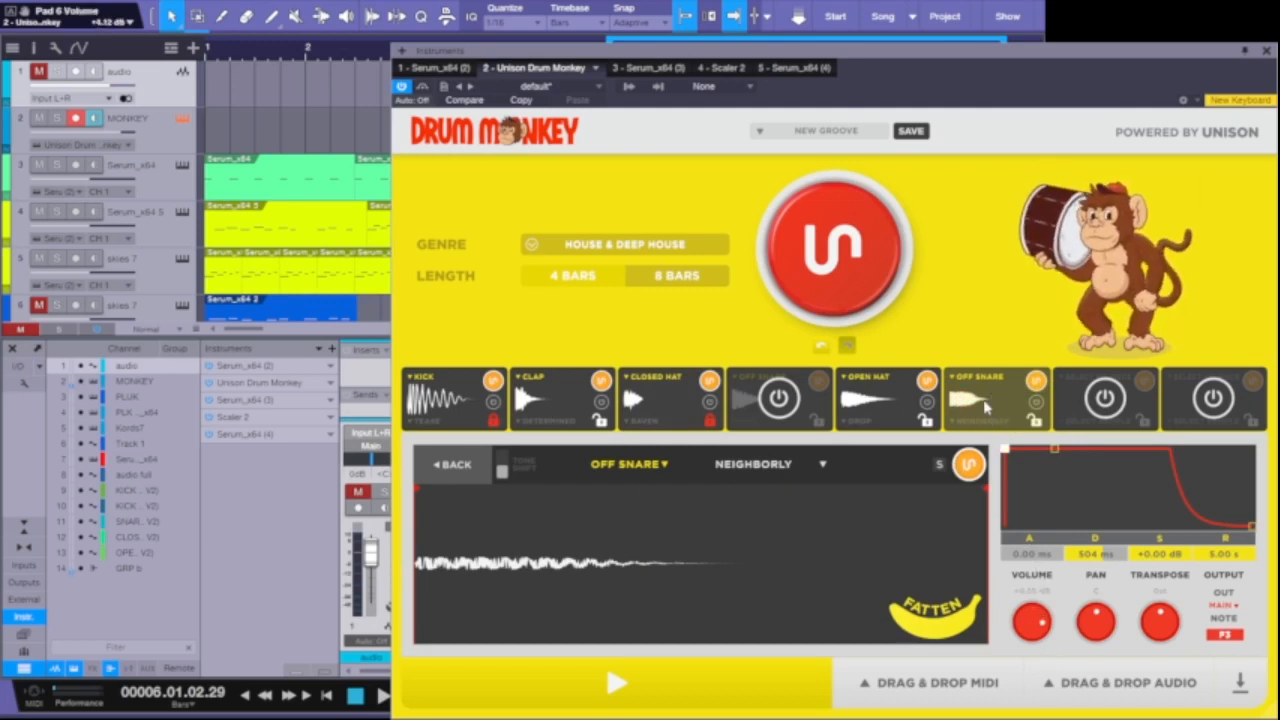
pyautogui.click(1035, 384)
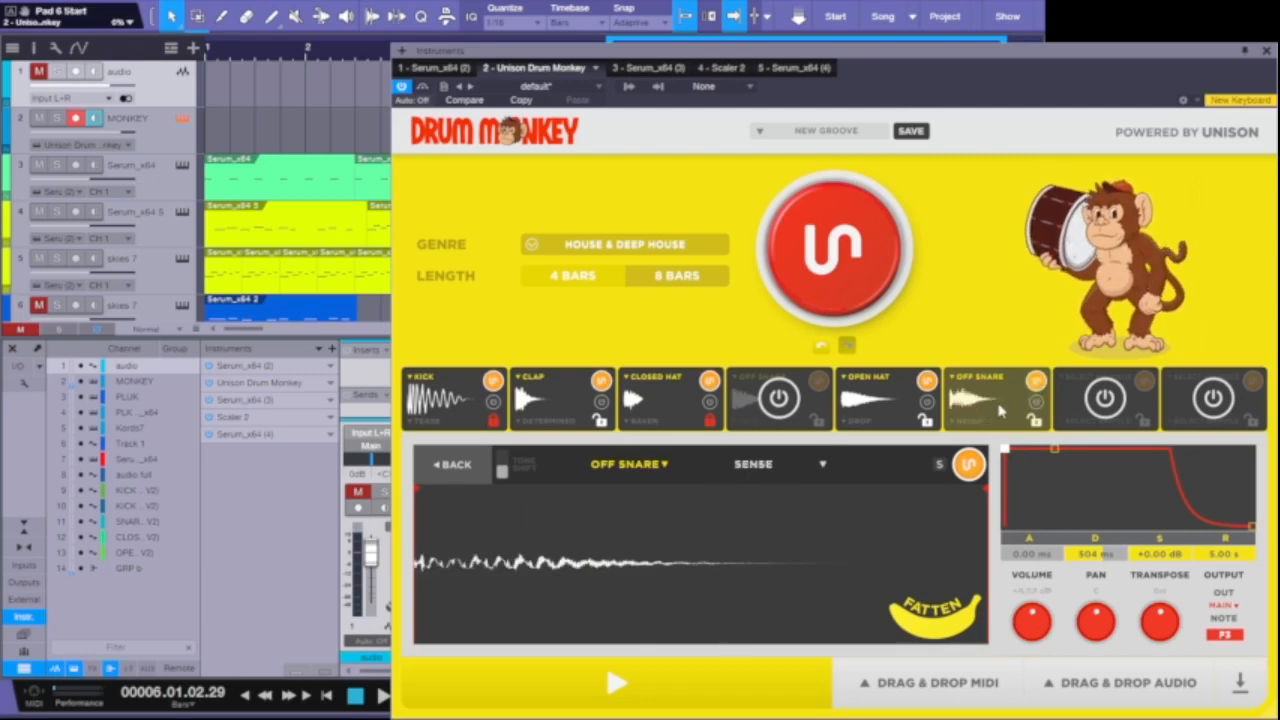
pyautogui.click(1034, 397)
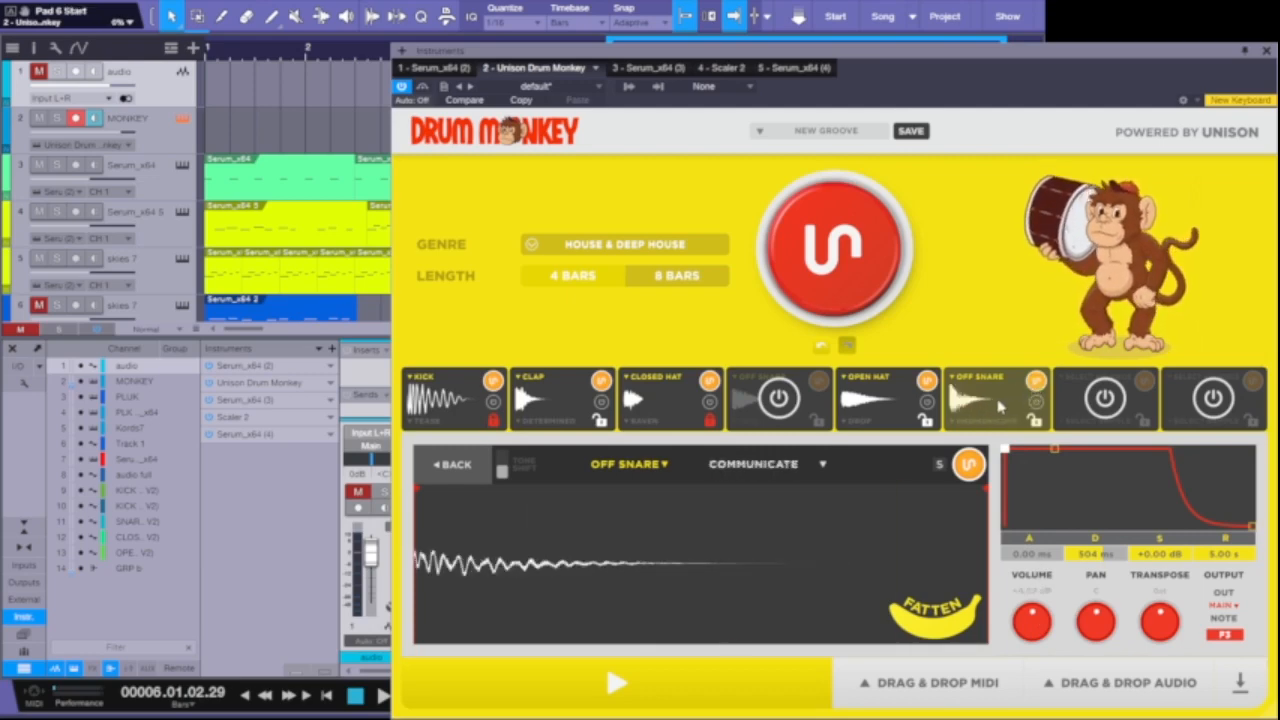
pyautogui.click(993, 404)
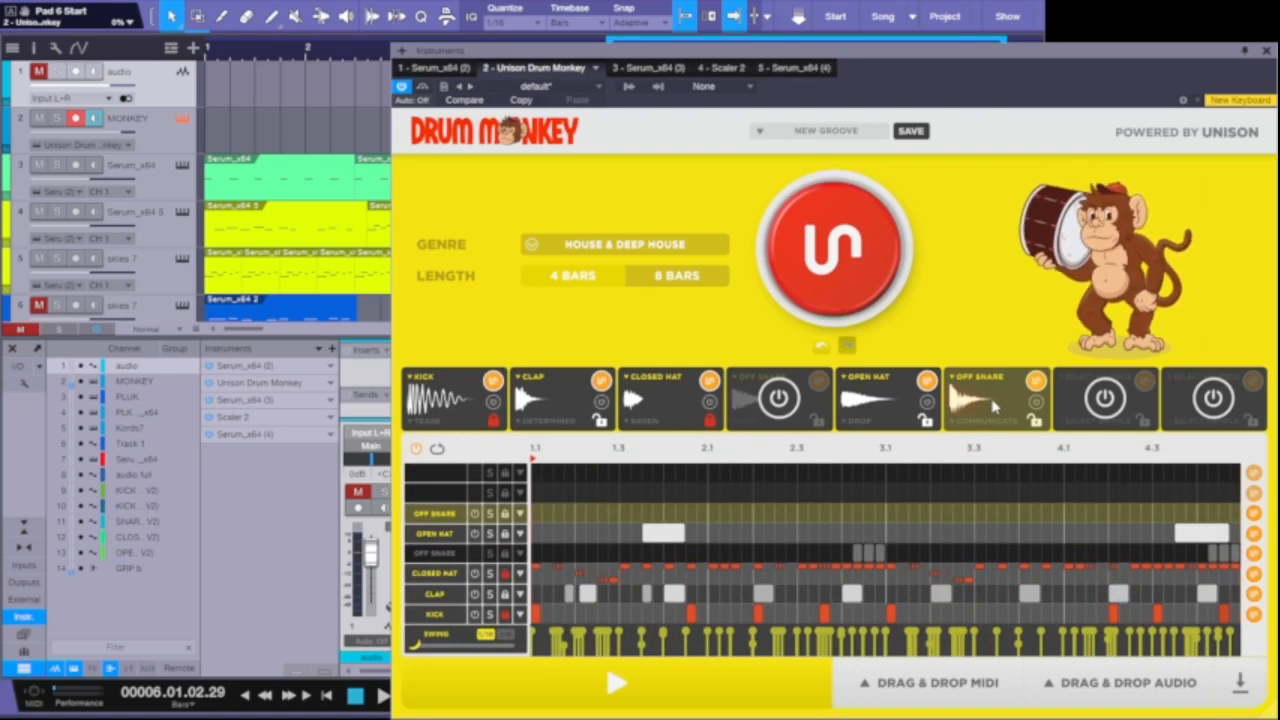
pyautogui.click(1035, 386)
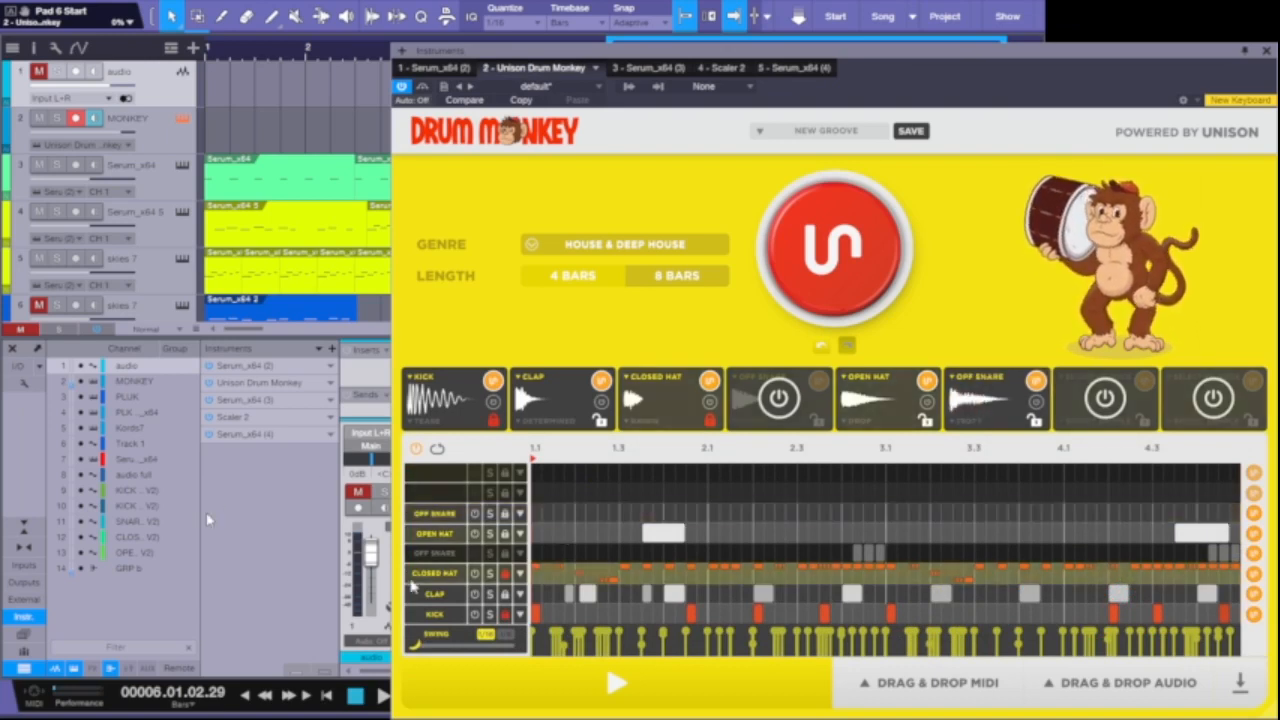
# Shape the off snare with 80.1 ms attack, 9.63 ms decay, -13.43 dB sustain and 85.6 ms release, fatten it and set volume to +5.35 dB
pyautogui.click(433, 517)
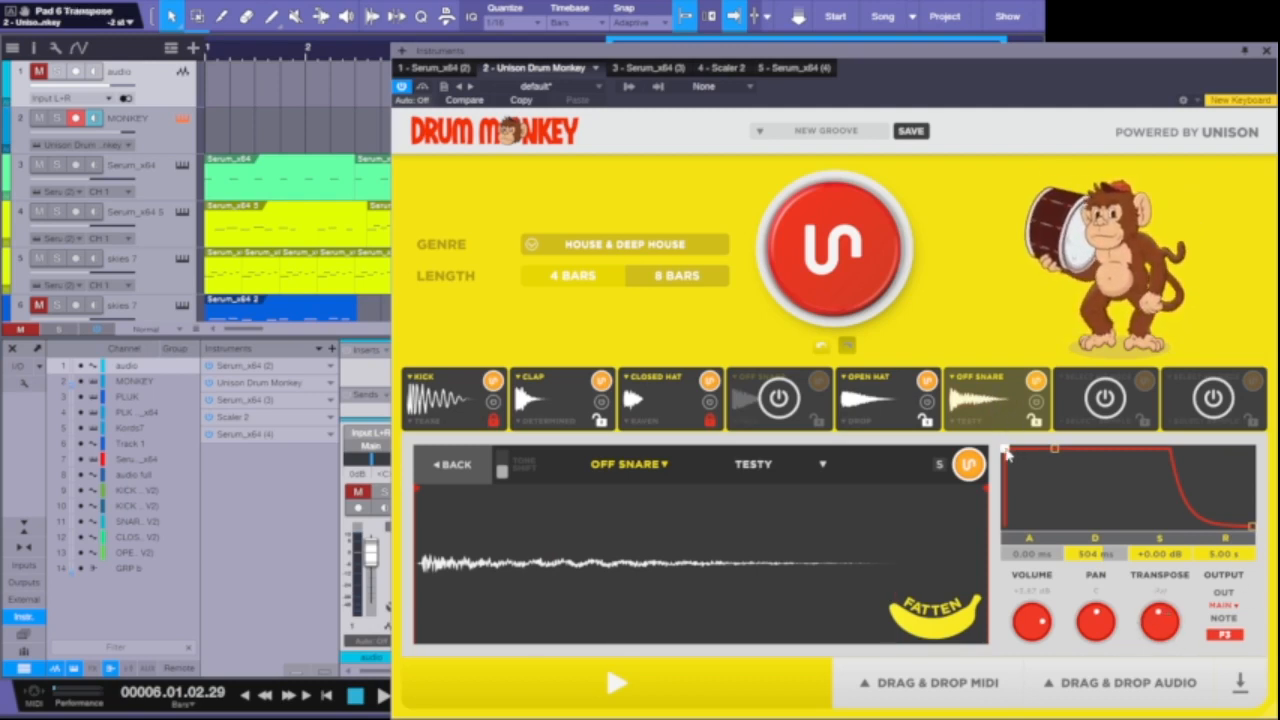
pyautogui.moveTo(1007, 452); pyautogui.dragTo(1050, 477)
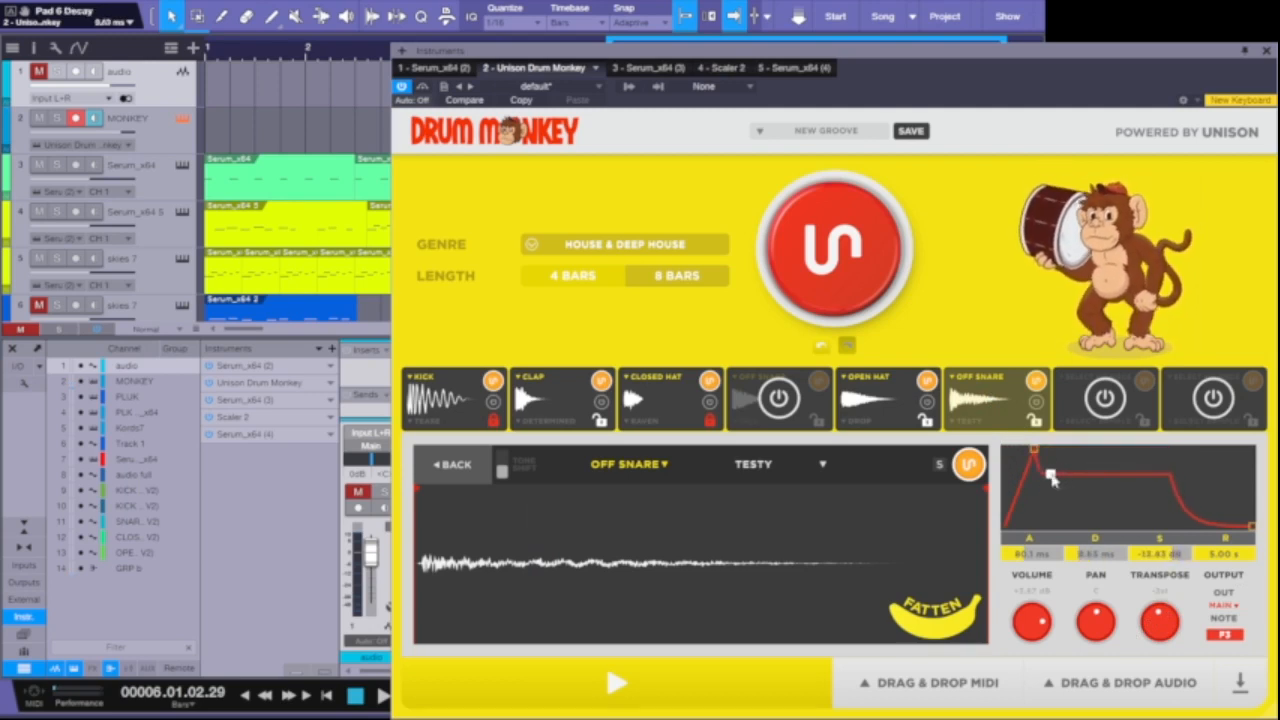
pyautogui.moveTo(1251, 525); pyautogui.dragTo(1201, 526)
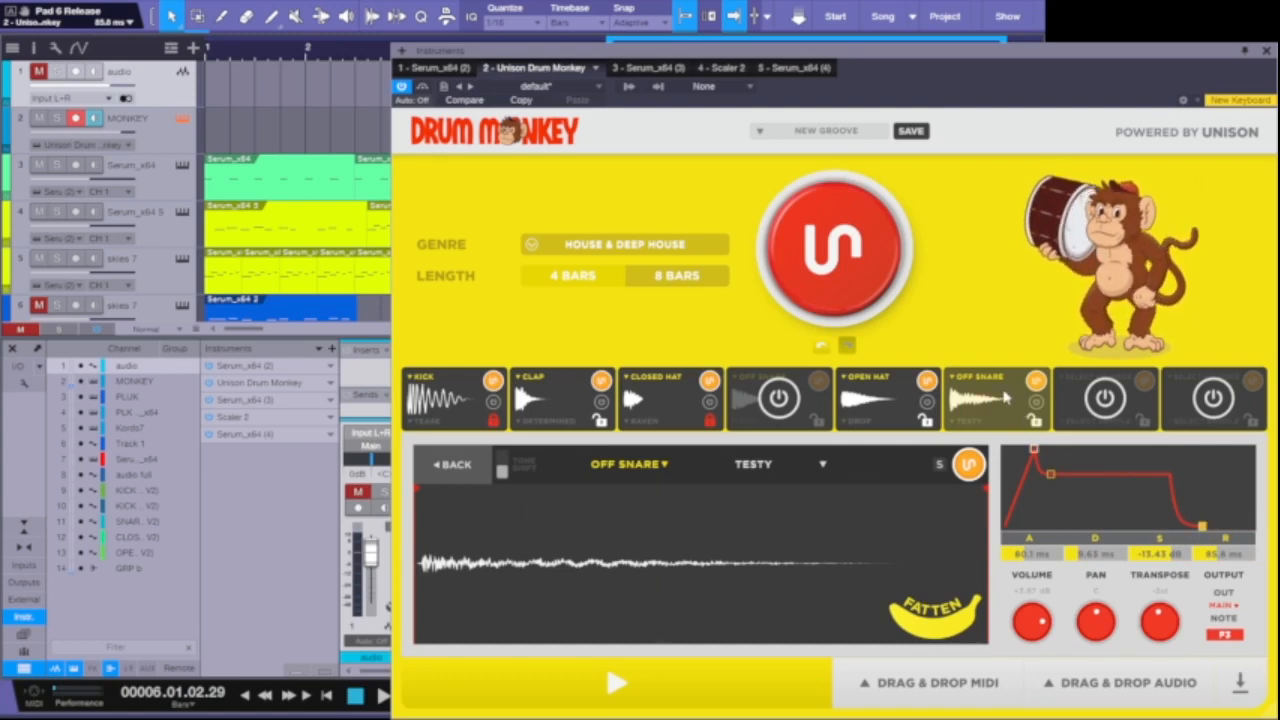
pyautogui.moveTo(908, 615); pyautogui.dragTo(908, 615)
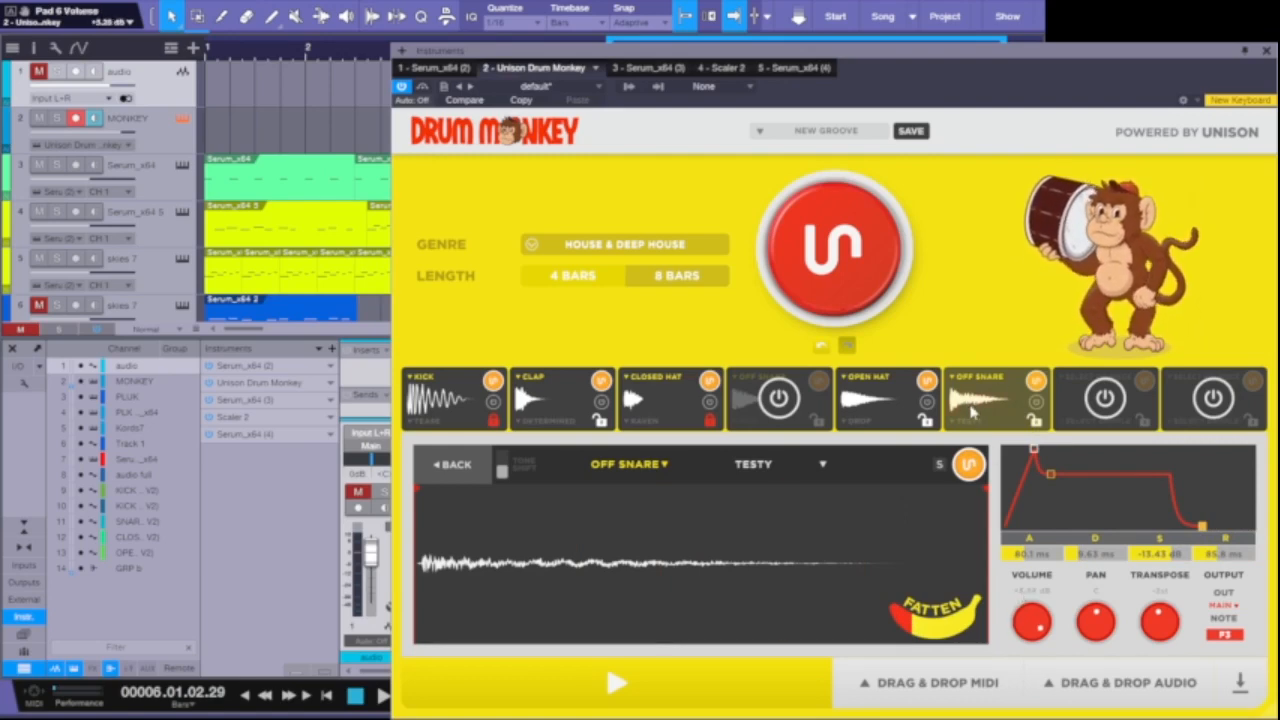
pyautogui.click(450, 464)
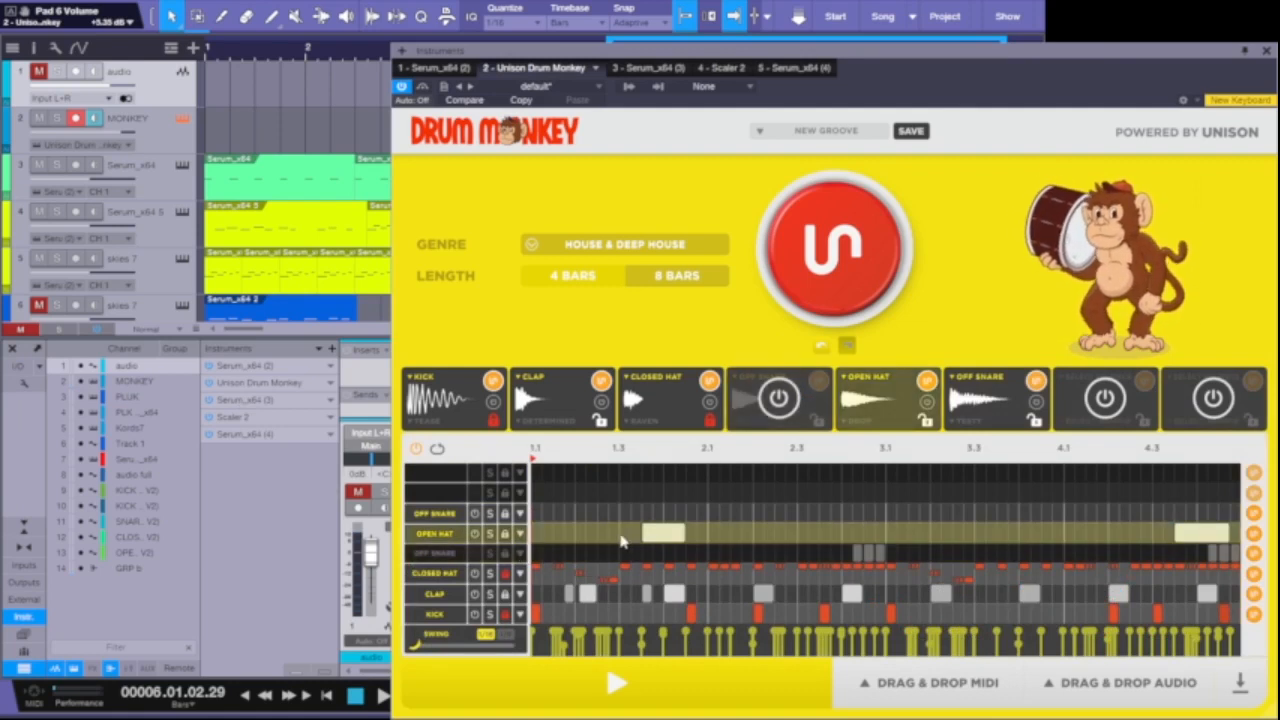
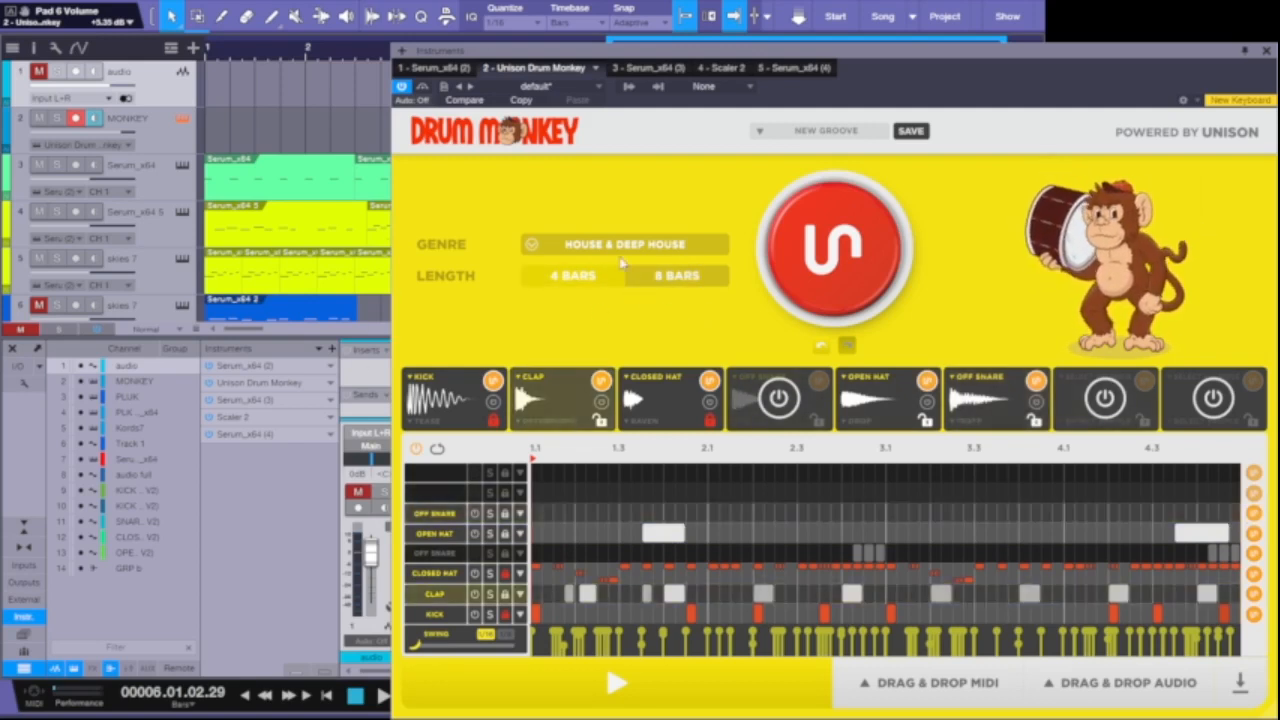
# Switch the genre to Hip Hop & Rap, generate a pattern for the active off snare lane and play the groove
pyautogui.click(610, 255)
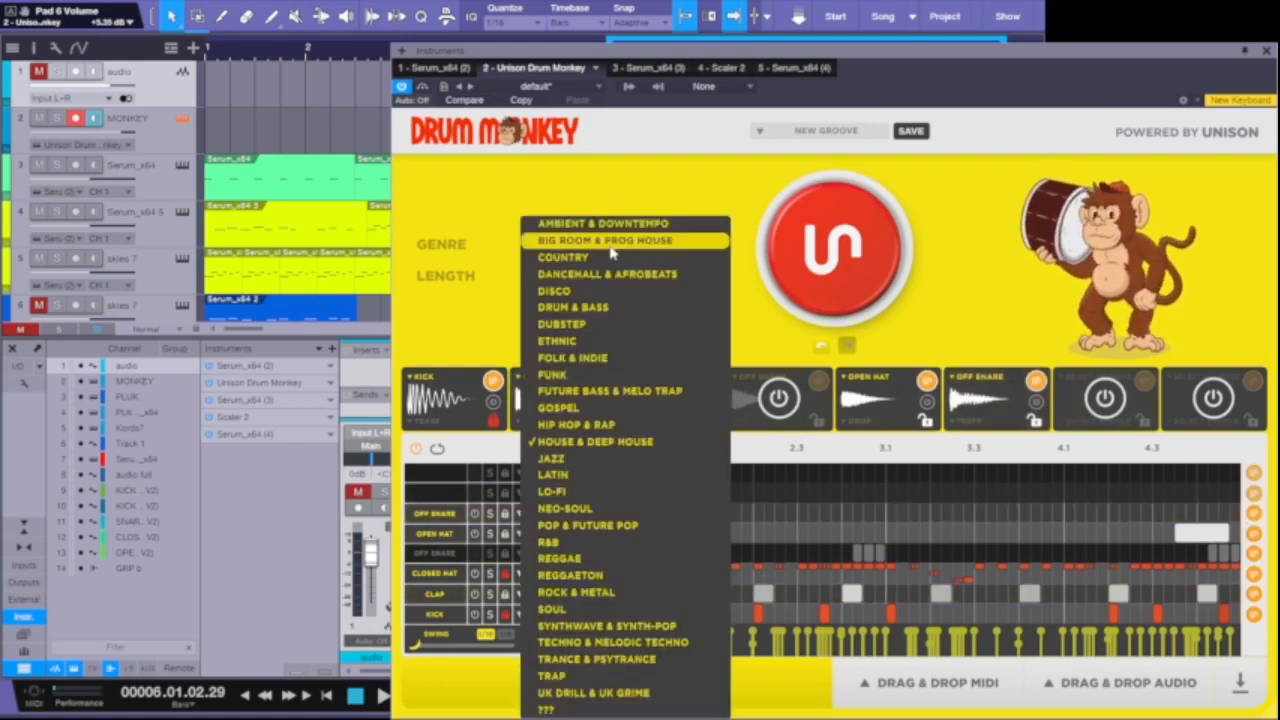
pyautogui.click(627, 428)
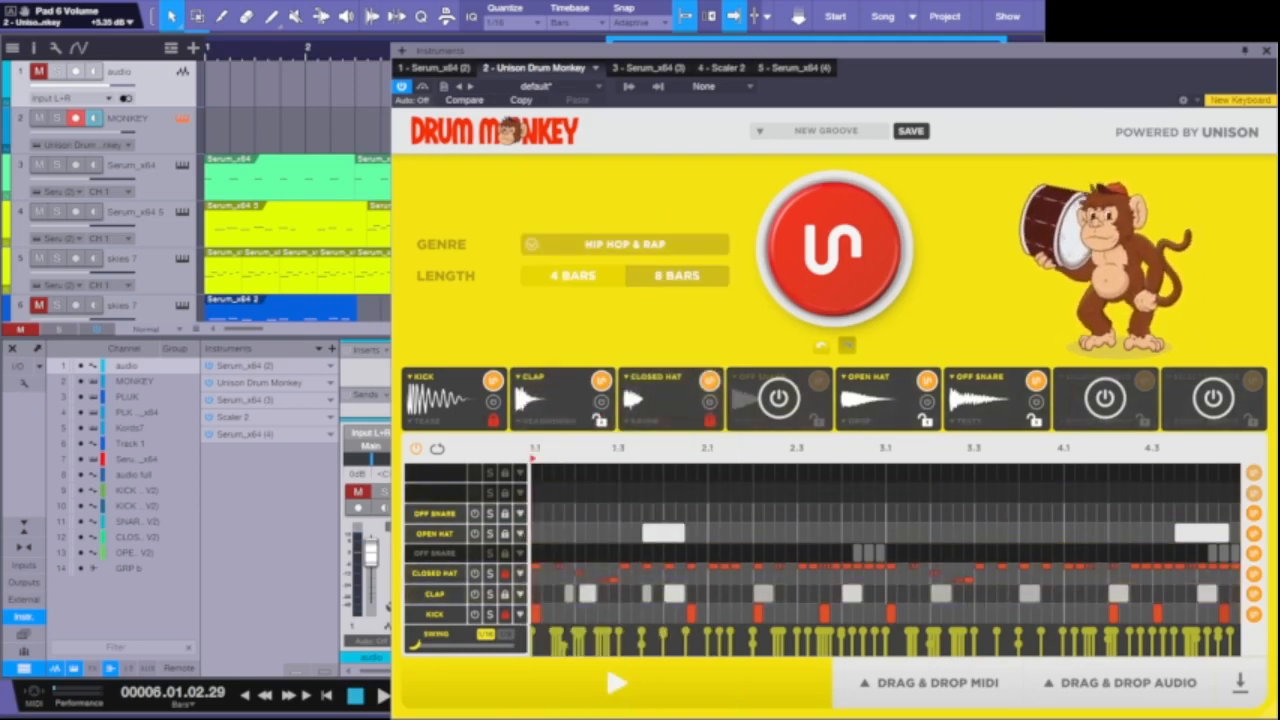
pyautogui.click(1254, 514)
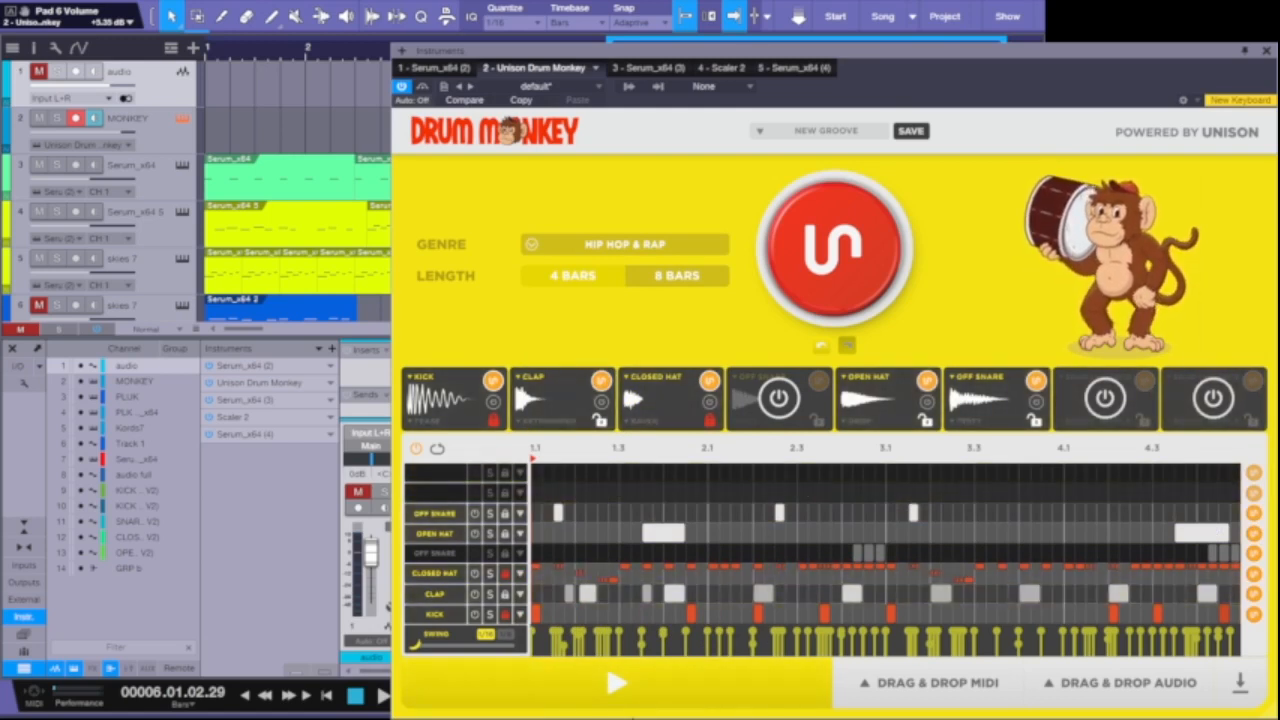
pyautogui.click(605, 684)
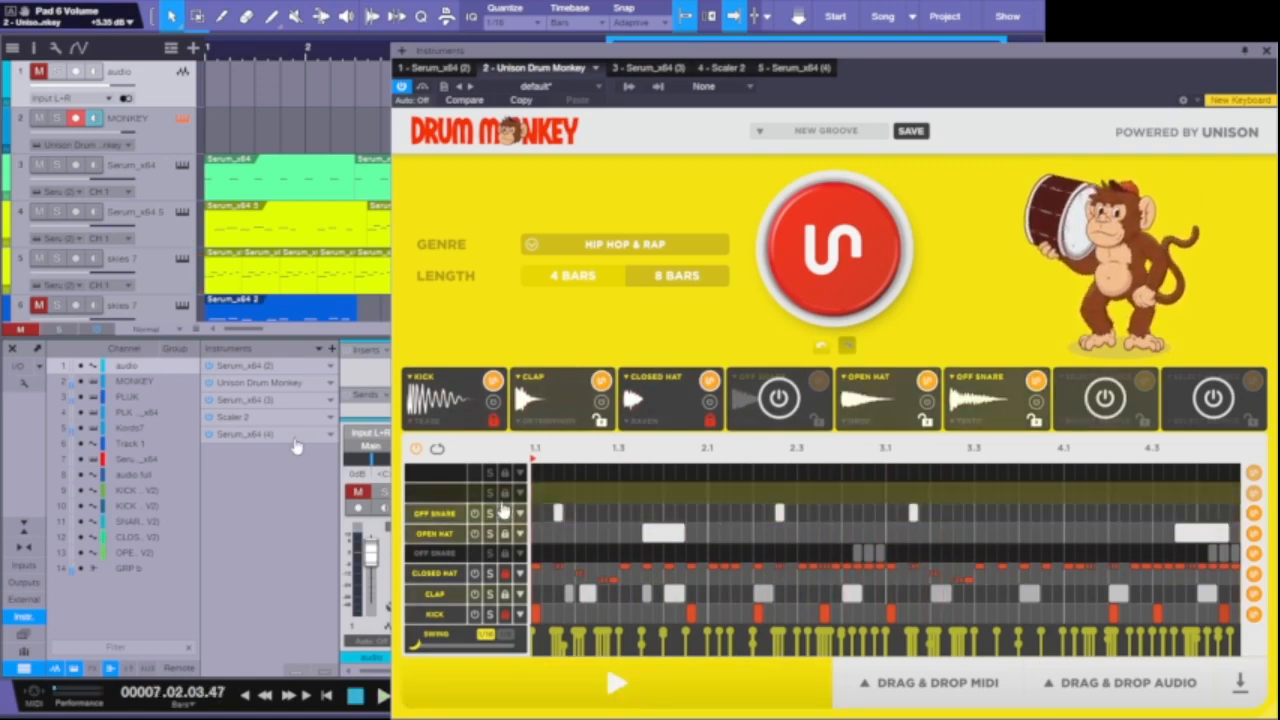
pyautogui.click(435, 515)
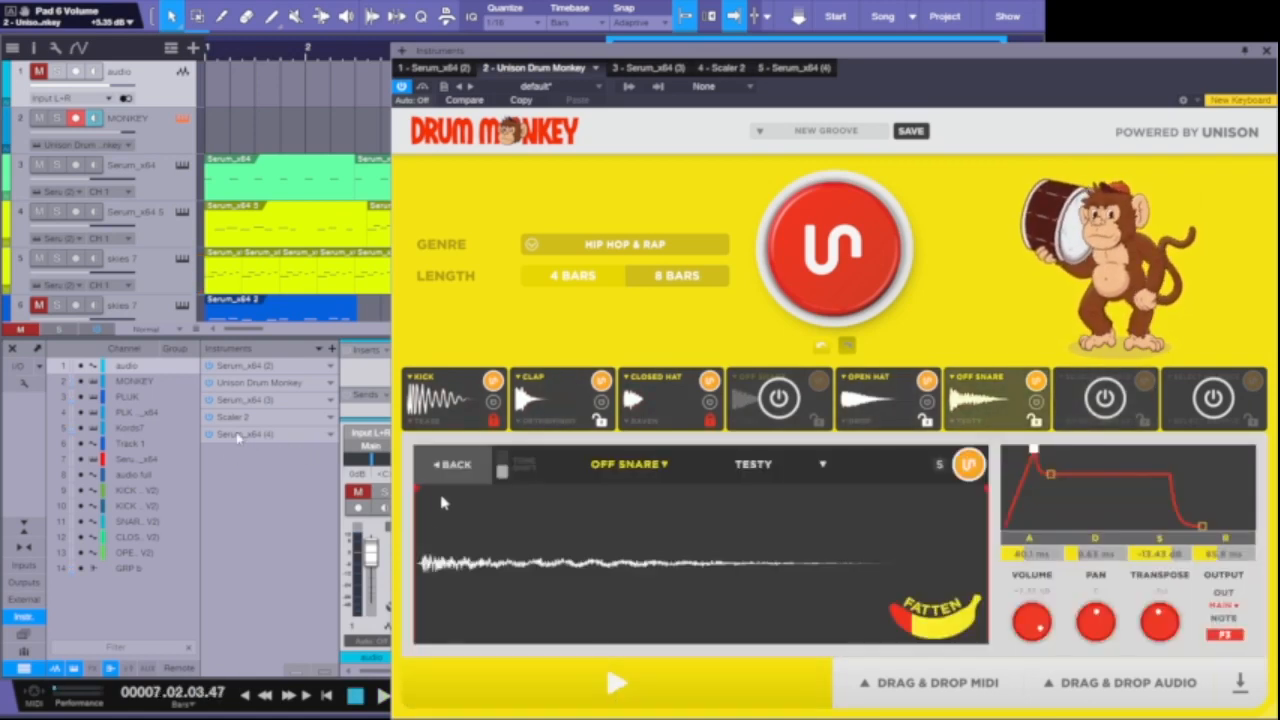
pyautogui.click(452, 464)
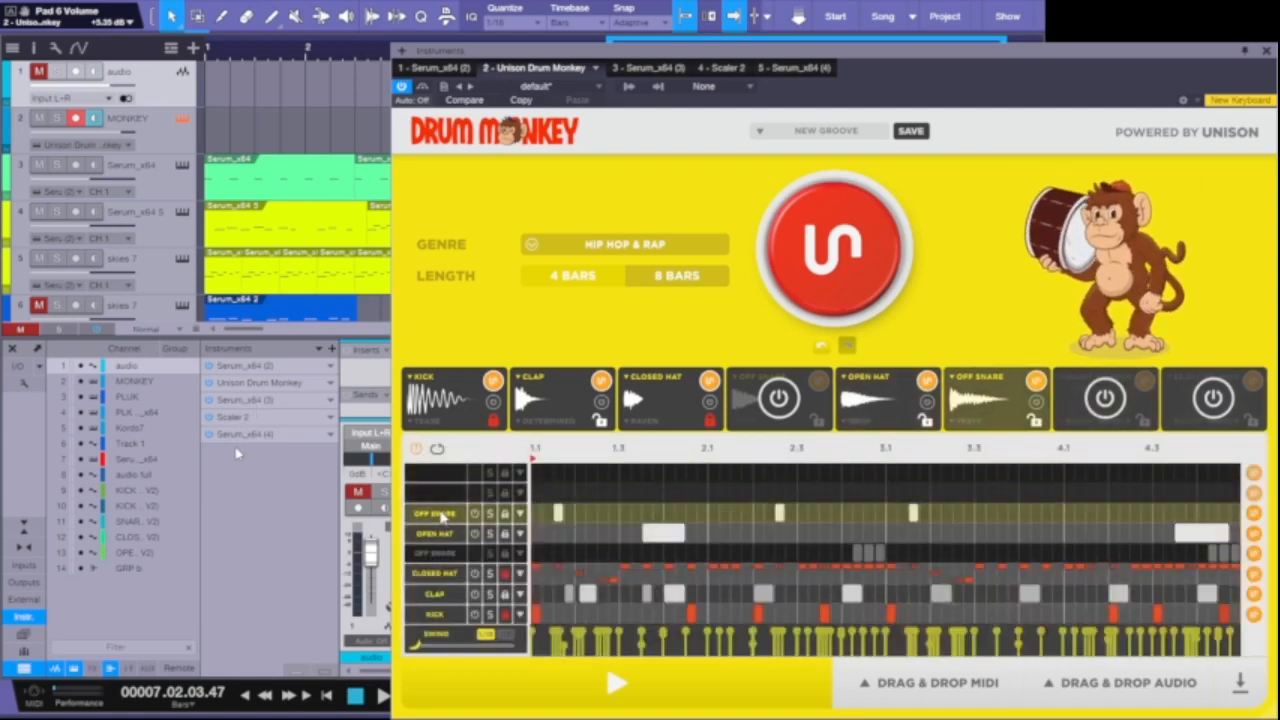
# Select all hits in the active off snare lane and copy them
pyautogui.rightClick(576, 524)
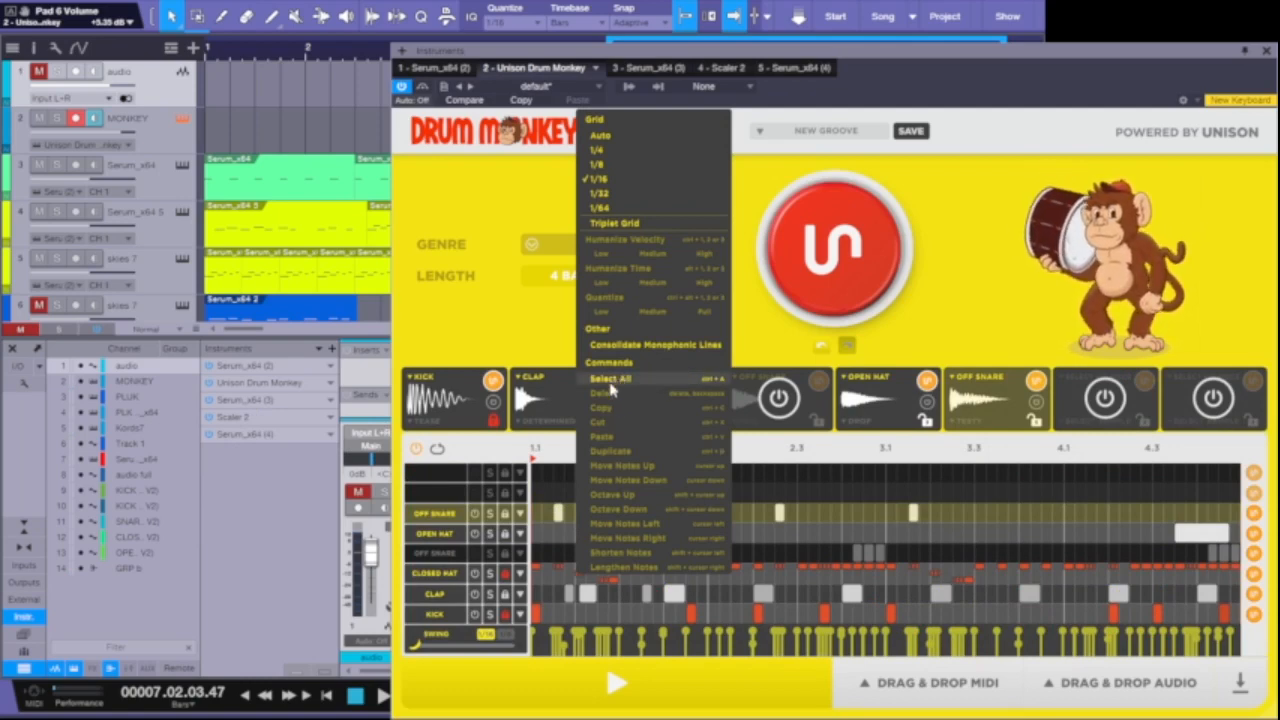
pyautogui.moveTo(540, 519); pyautogui.dragTo(1112, 530)
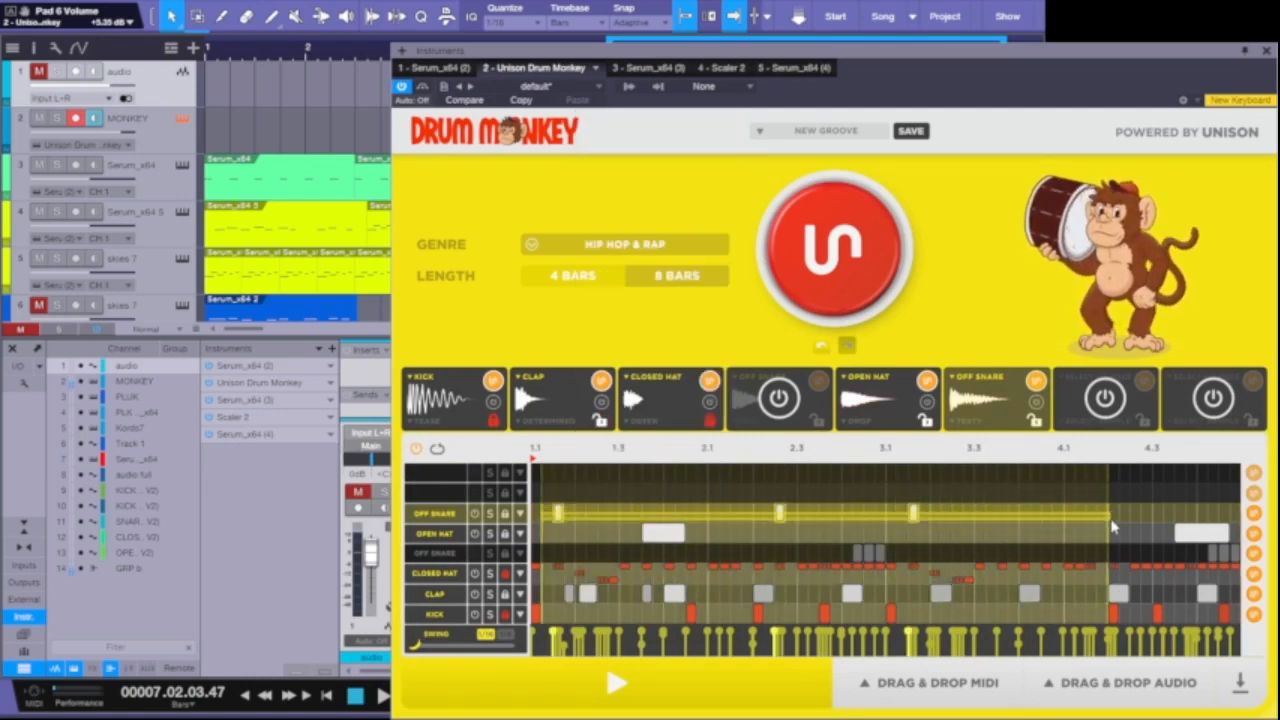
pyautogui.rightClick(558, 512)
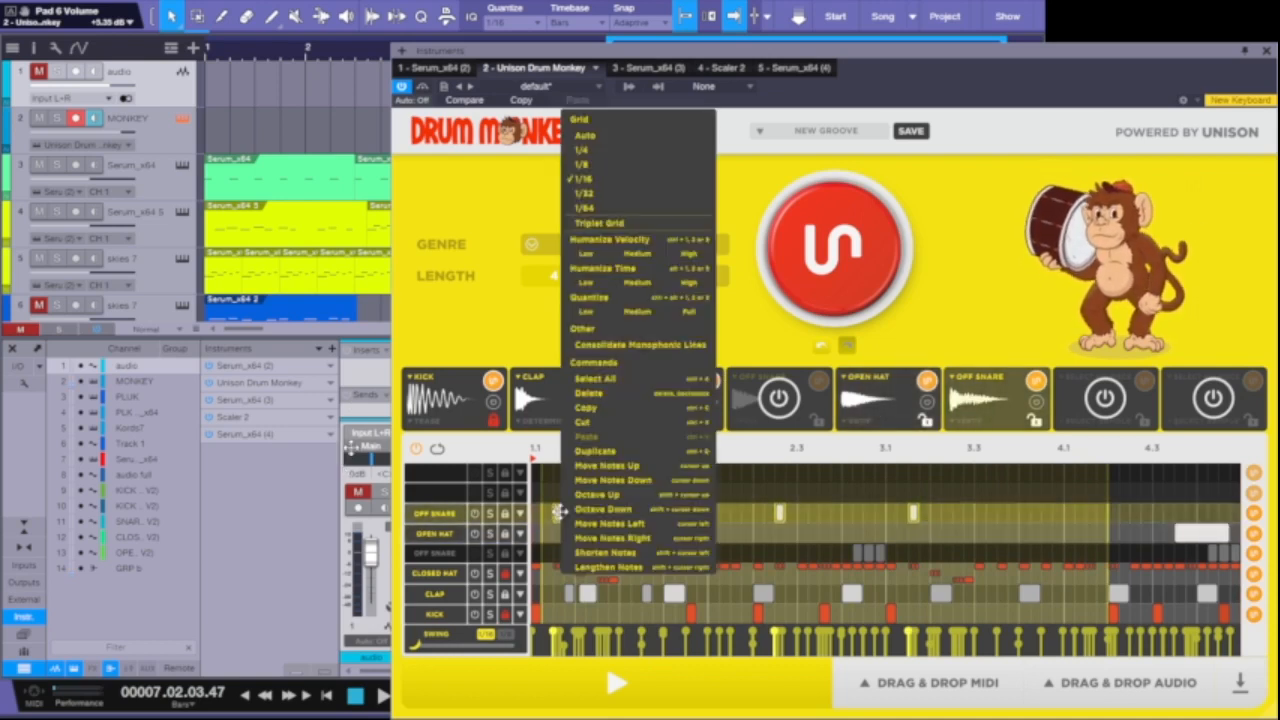
pyautogui.click(622, 410)
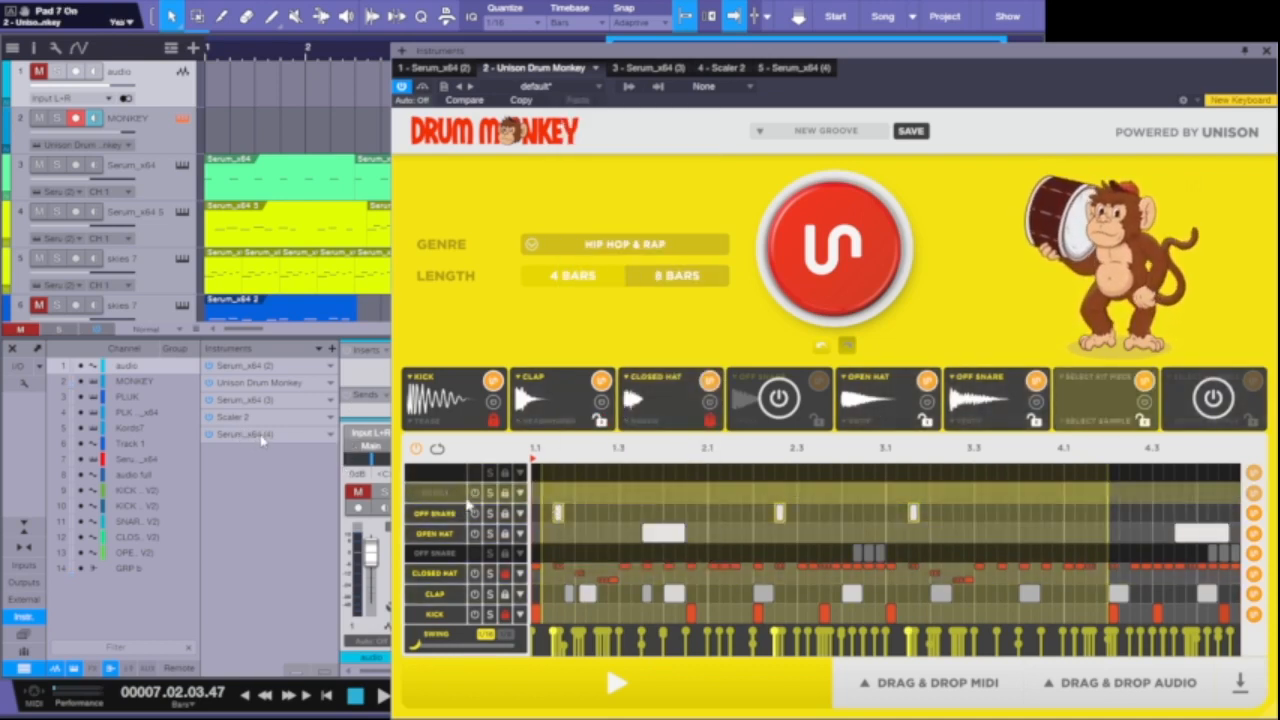
# Switch on the empty lane above the active off snare and try to paste the copied hits into it
pyautogui.click(474, 494)
pyautogui.rightClick(560, 500)
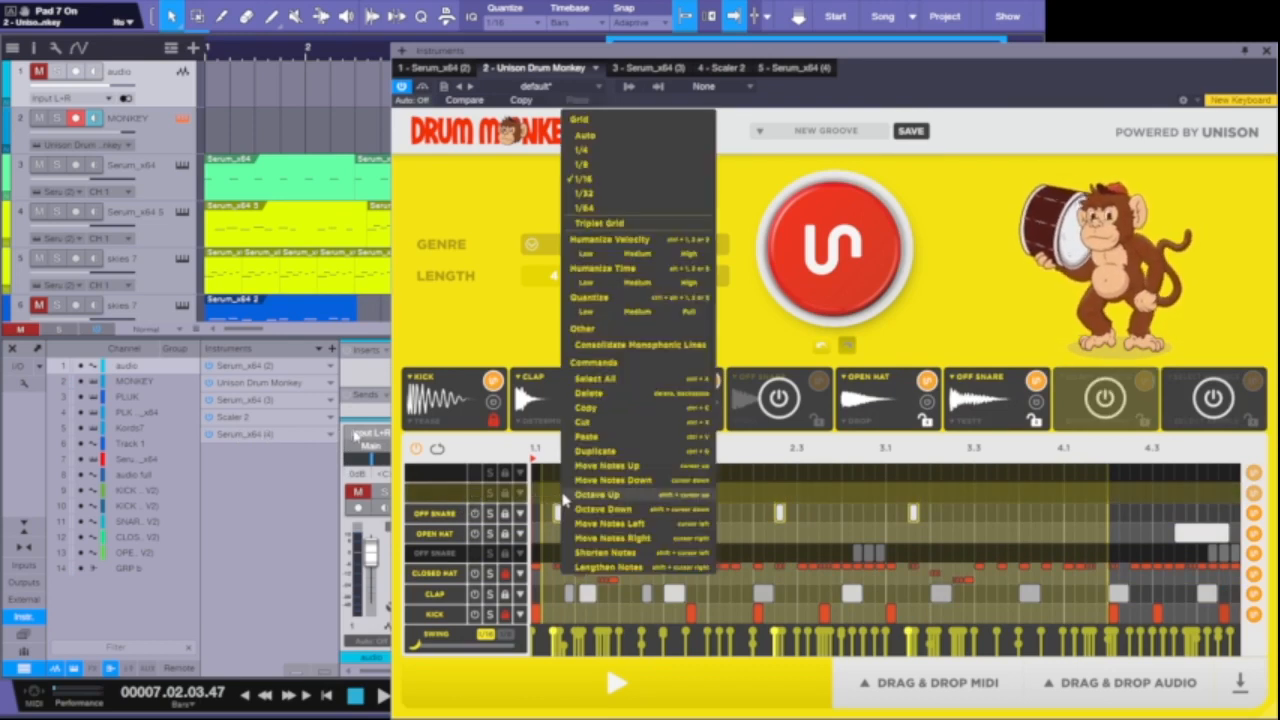
pyautogui.click(604, 438)
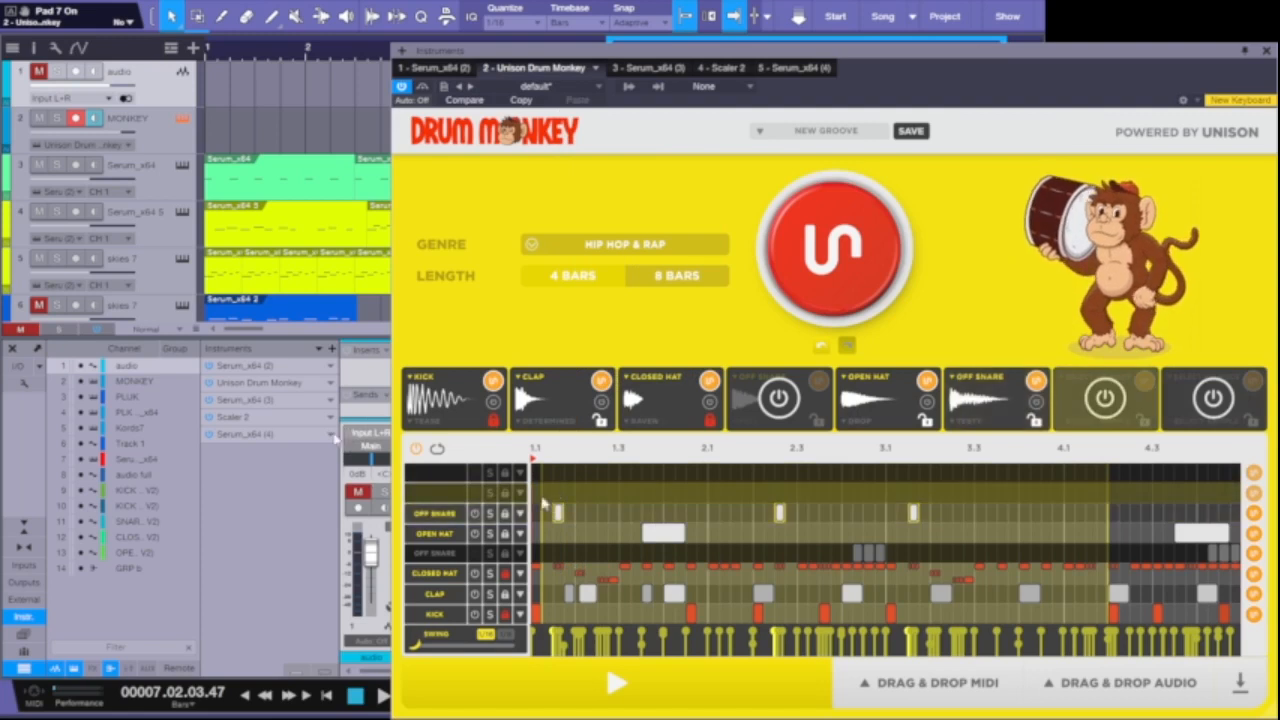
pyautogui.click(474, 494)
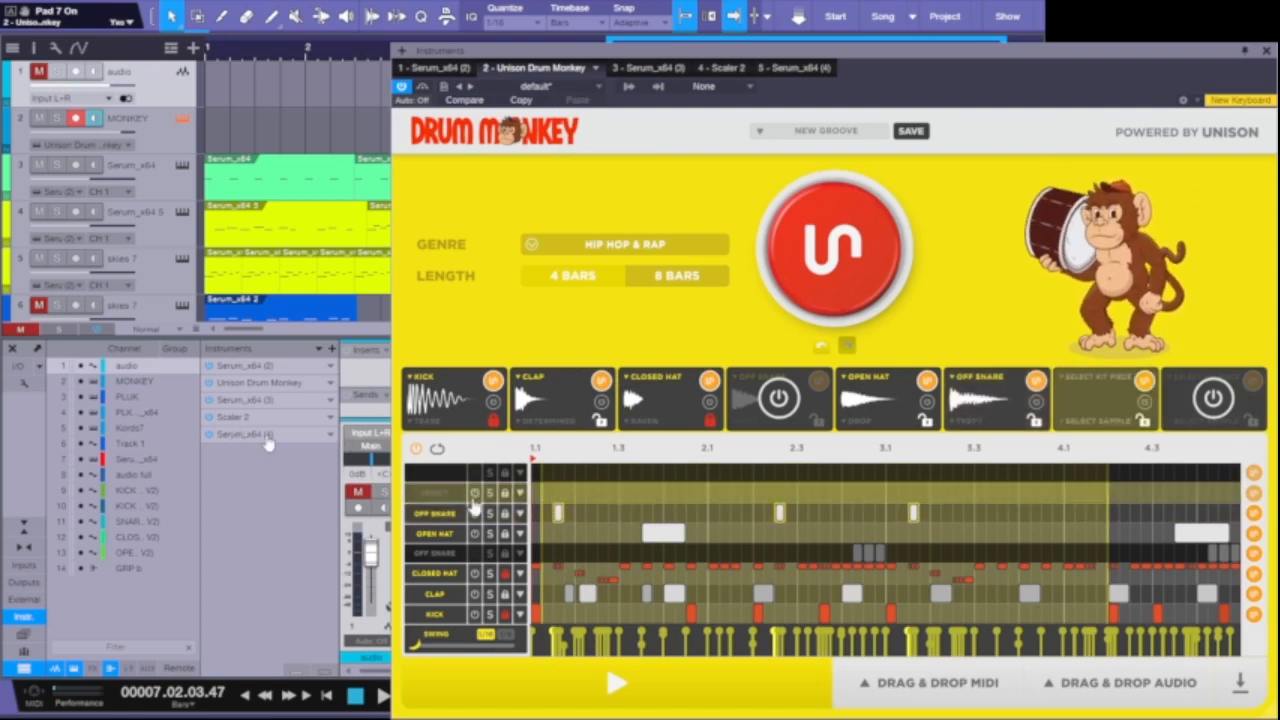
pyautogui.rightClick(562, 500)
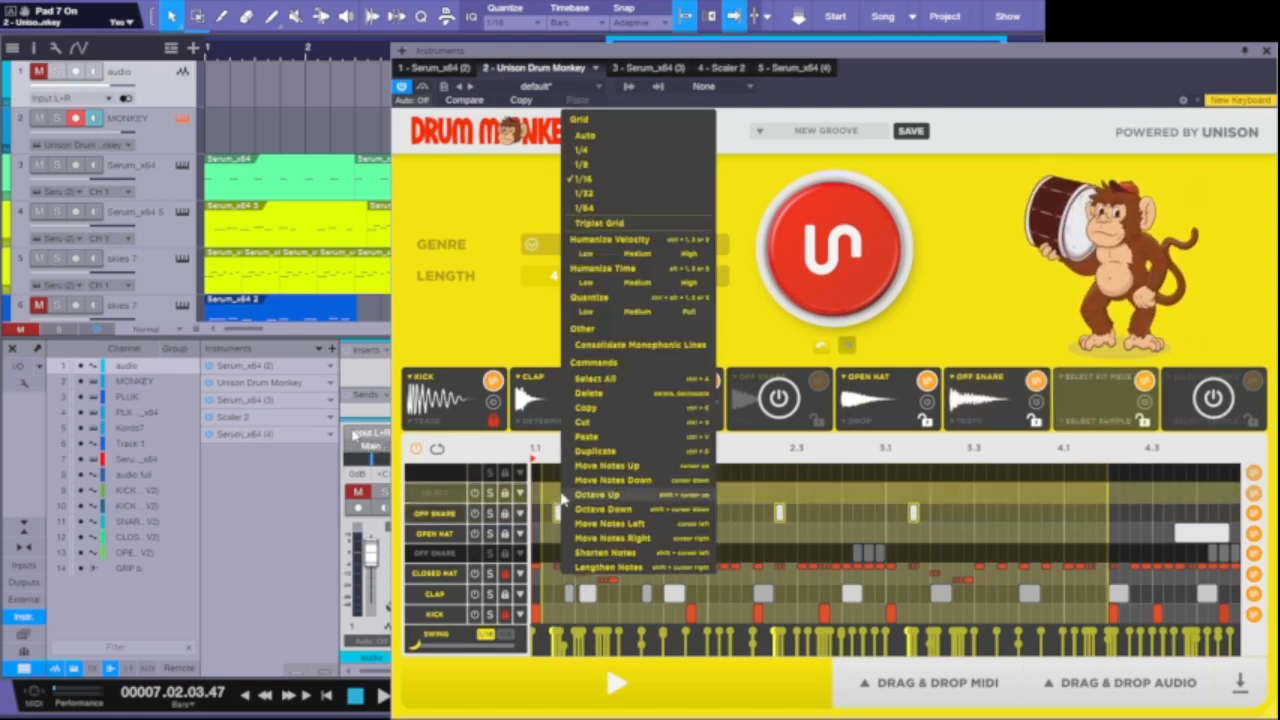
pyautogui.click(598, 443)
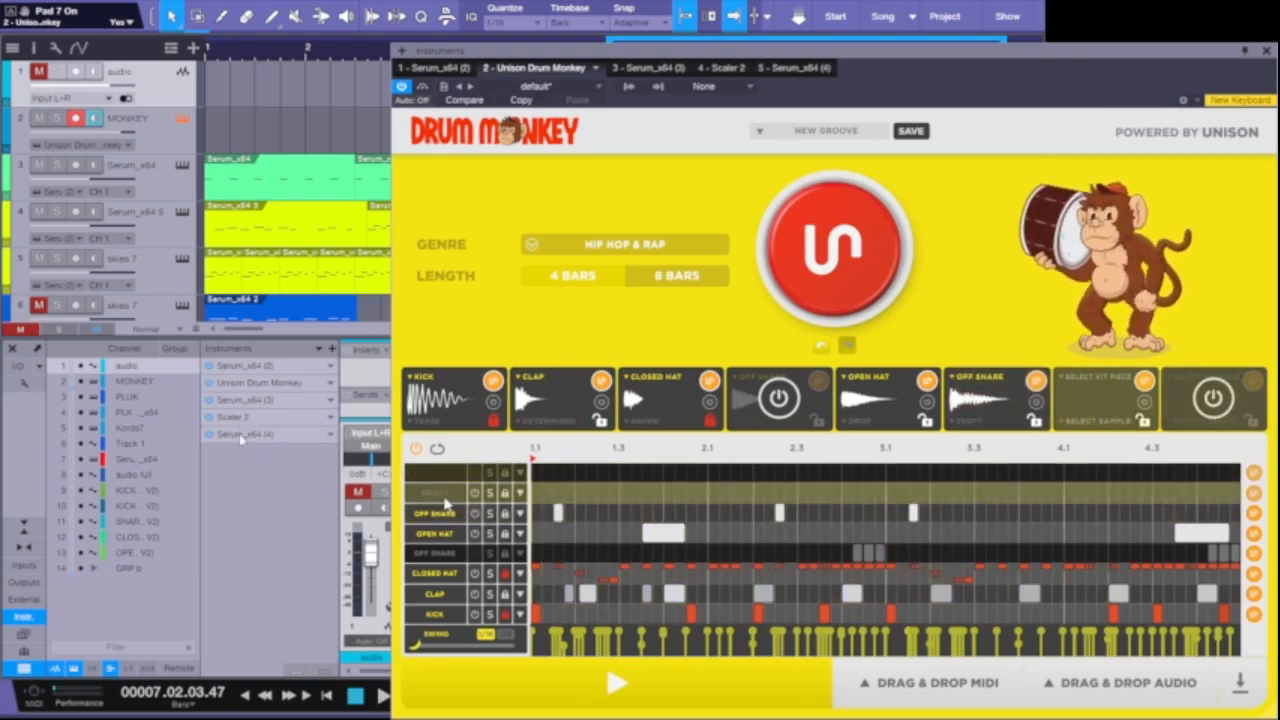
pyautogui.click(449, 500)
pyautogui.click(452, 464)
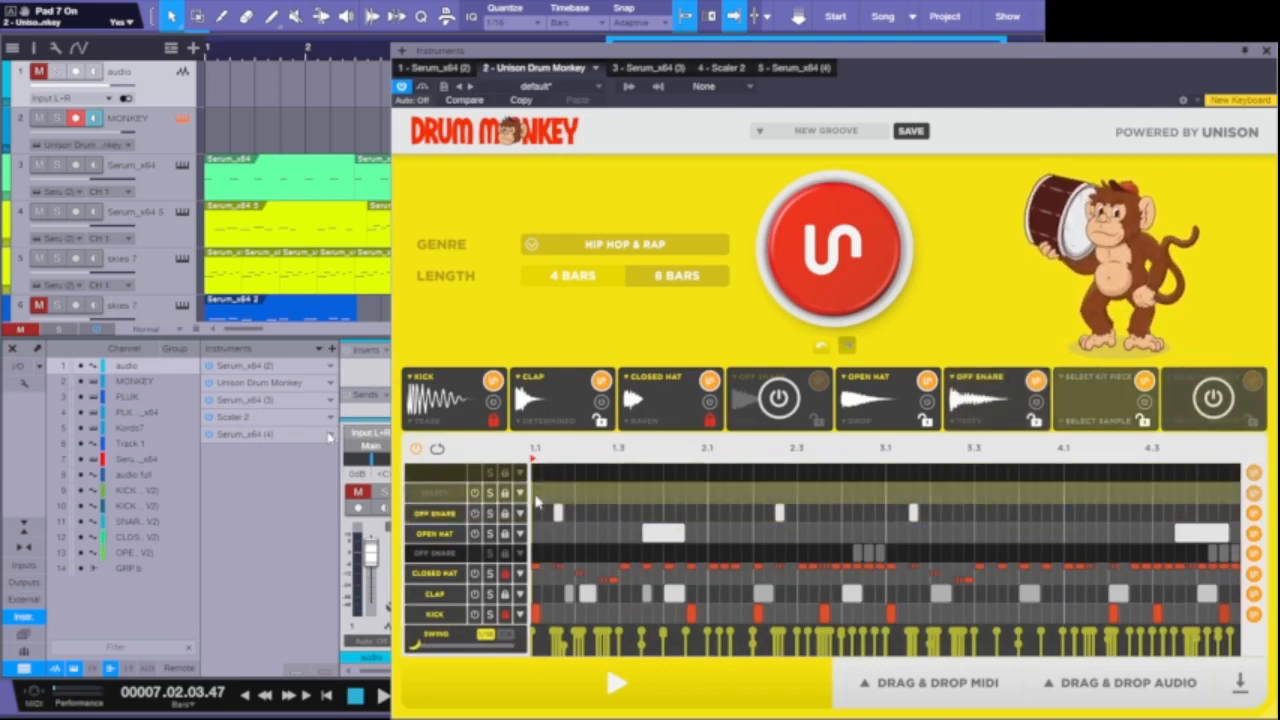
# Paste the copied off snare hits and move them into the empty lane above, aligned with the originals
pyautogui.hotkey('ctrl', 'v')
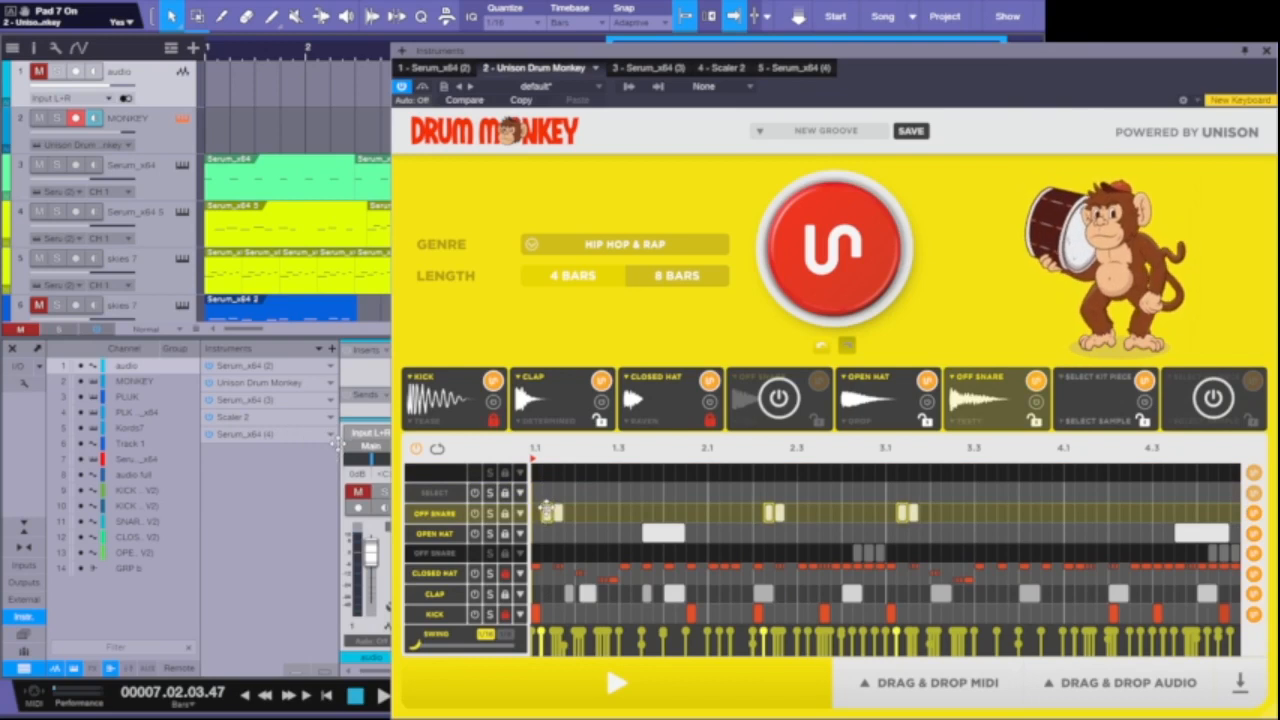
pyautogui.moveTo(545, 515); pyautogui.dragTo(559, 498)
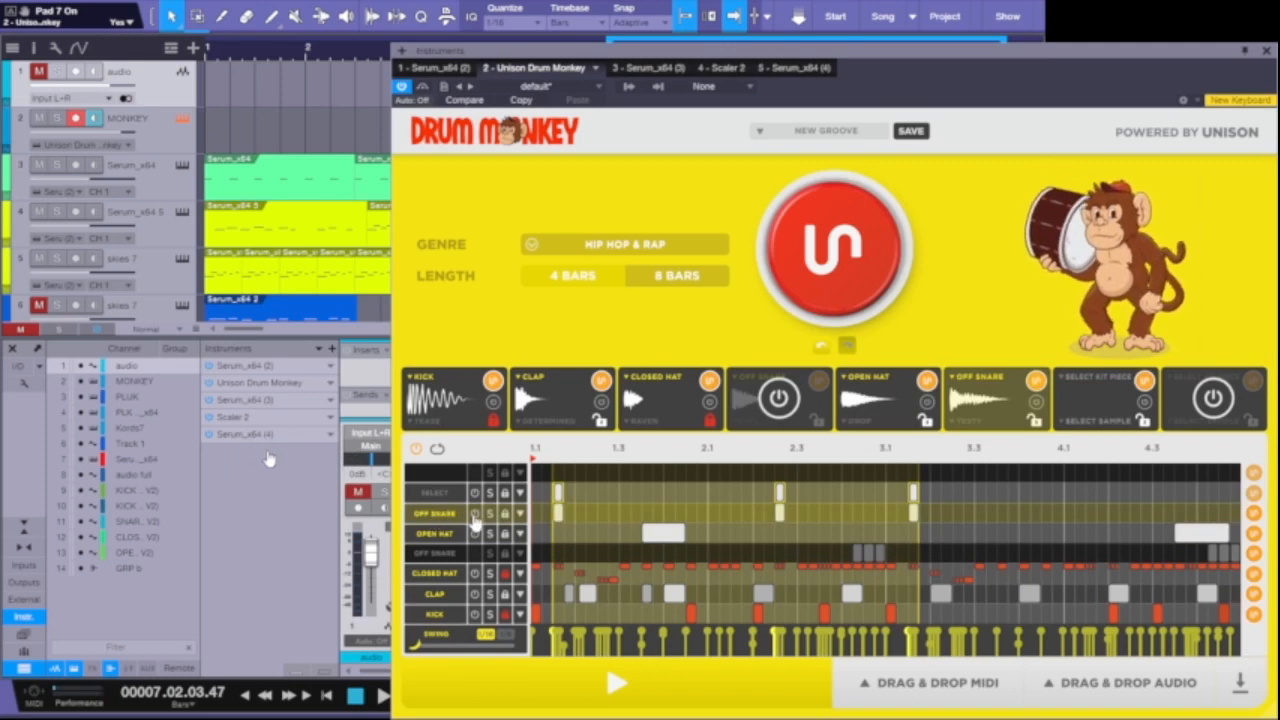
pyautogui.click(474, 514)
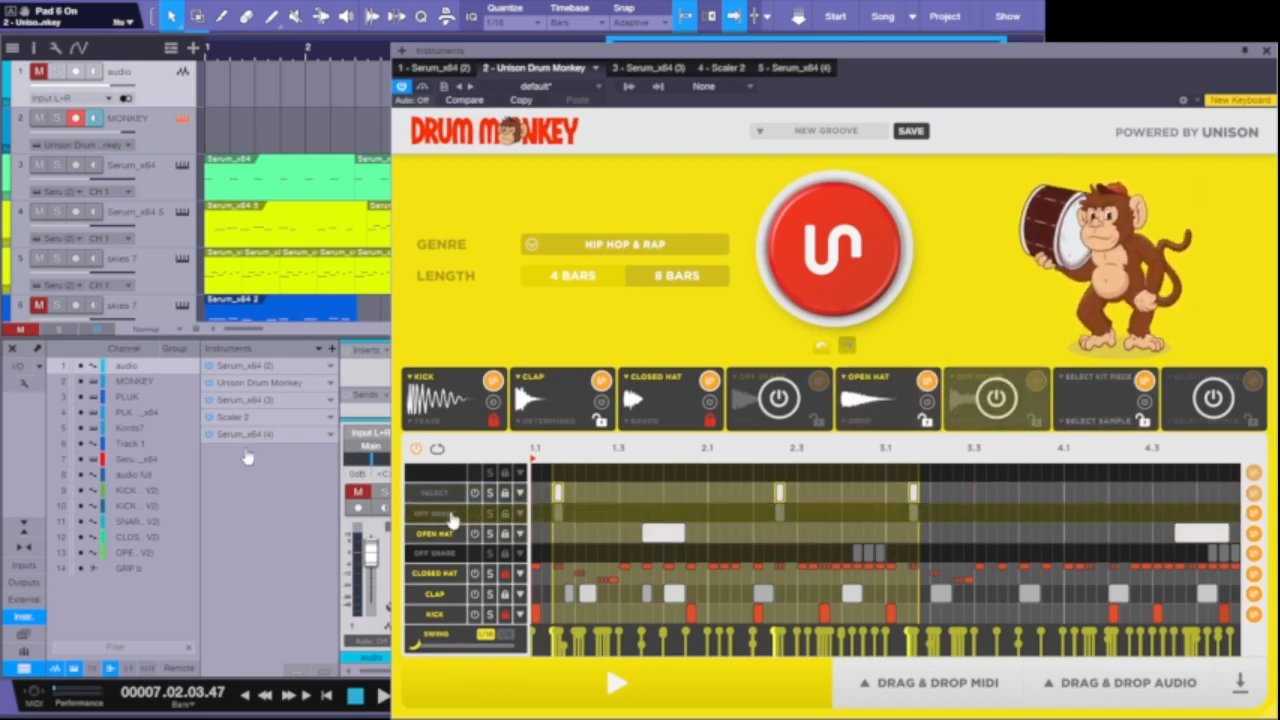
pyautogui.click(452, 515)
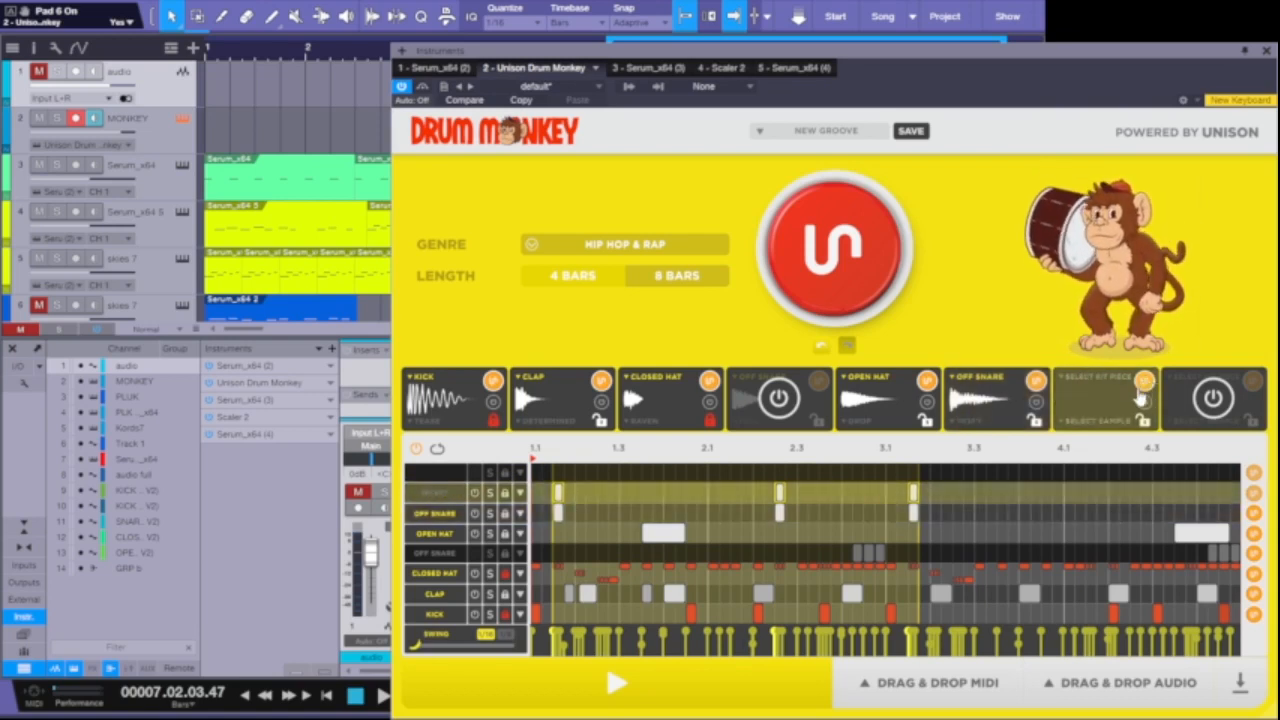
# Set the newly enabled lane's kit piece to Off Snare, search its samples for "testy" and load the TESTY sample
pyautogui.click(1062, 388)
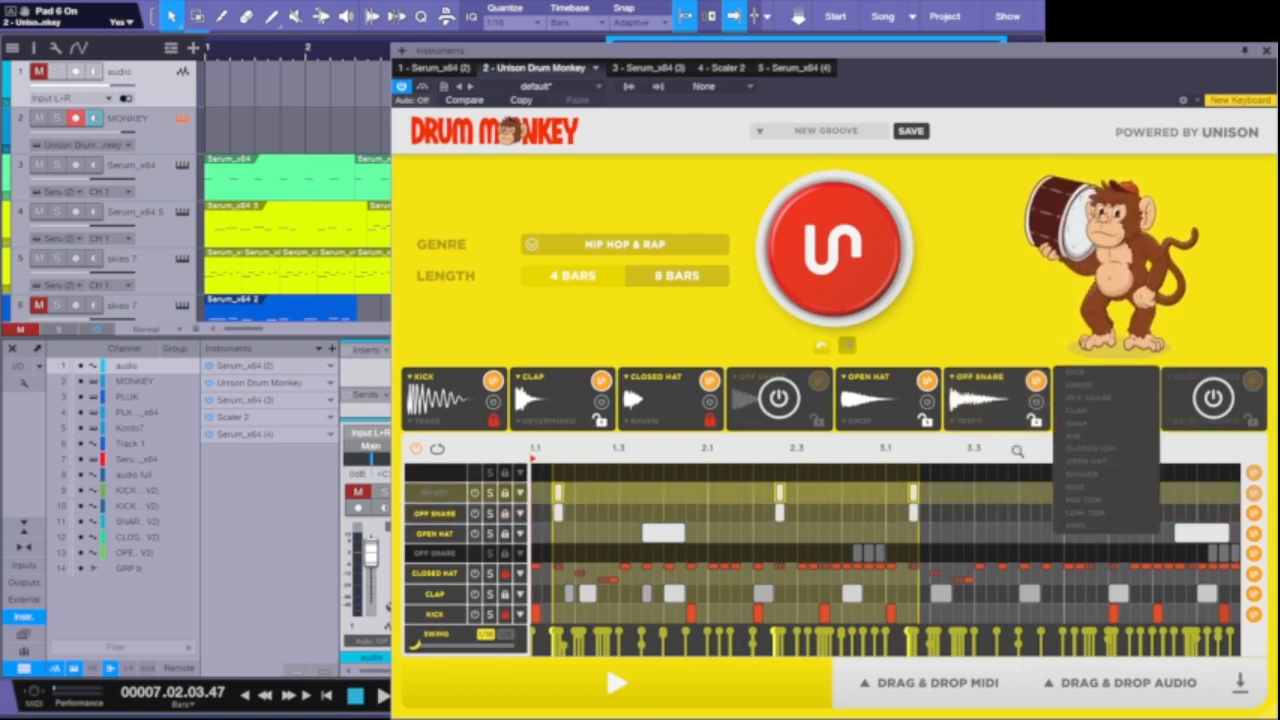
pyautogui.click(1098, 397)
pyautogui.click(1080, 412)
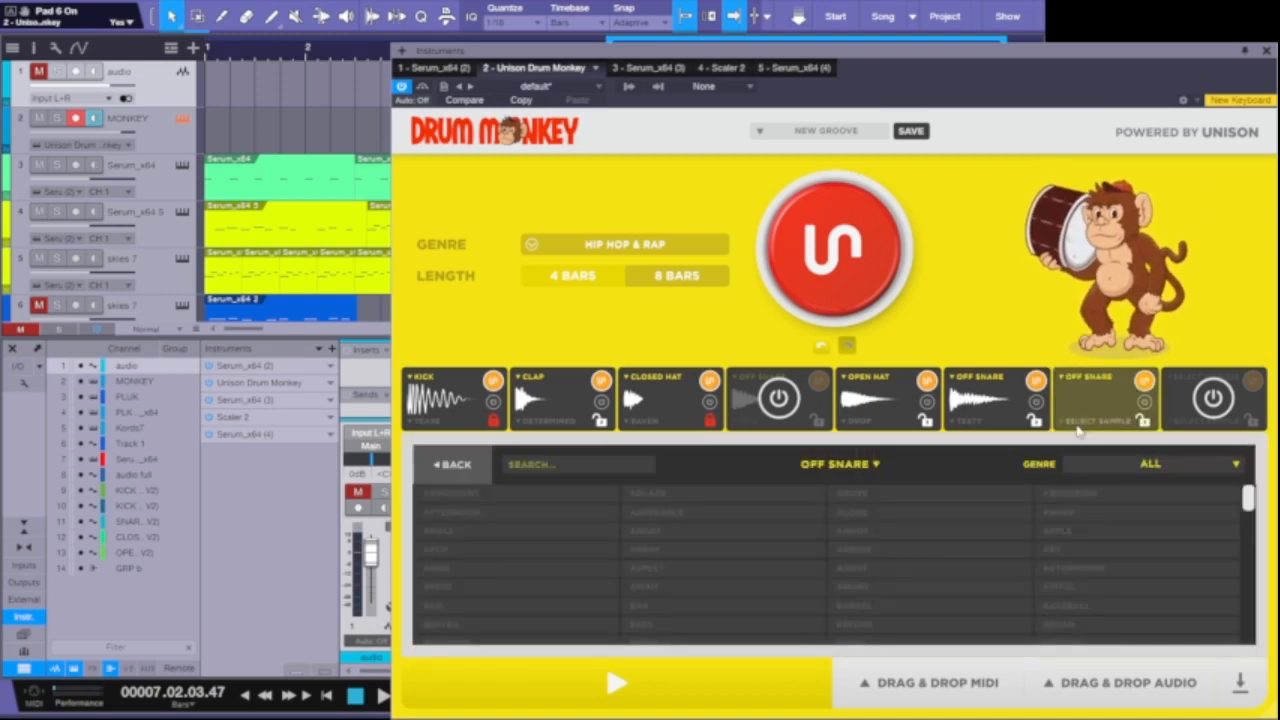
pyautogui.click(591, 468)
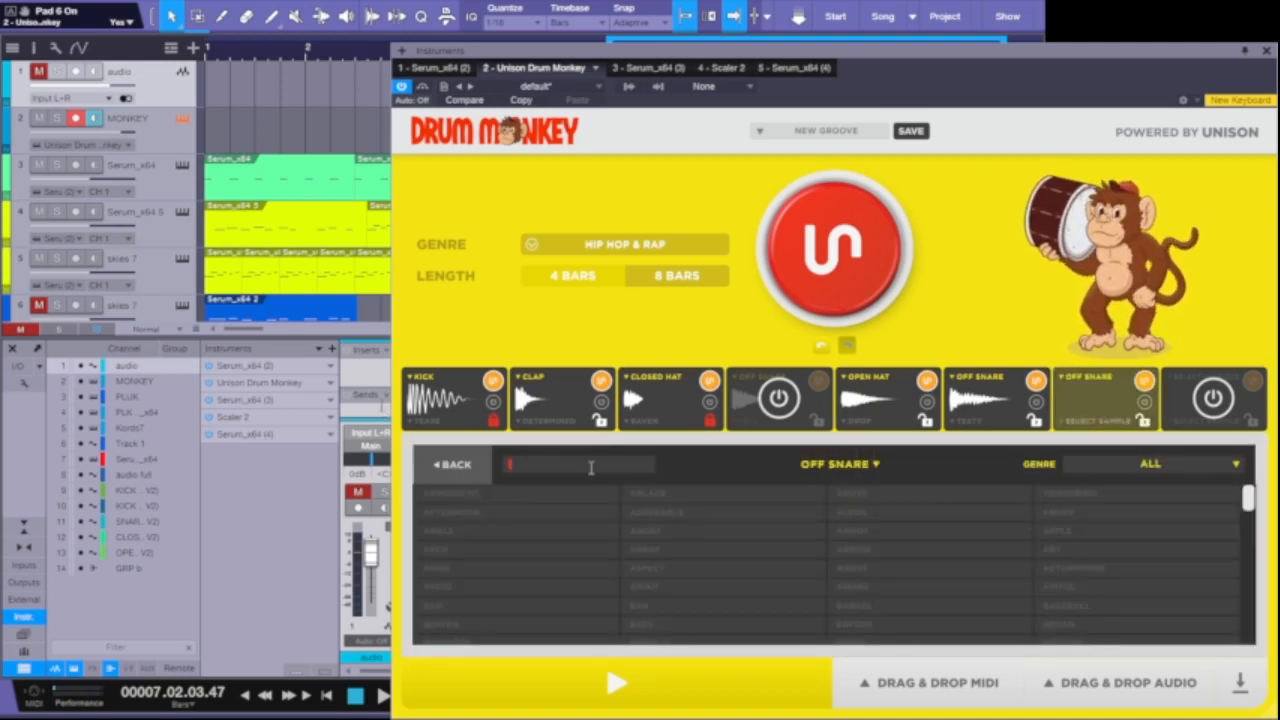
pyautogui.write('testy')
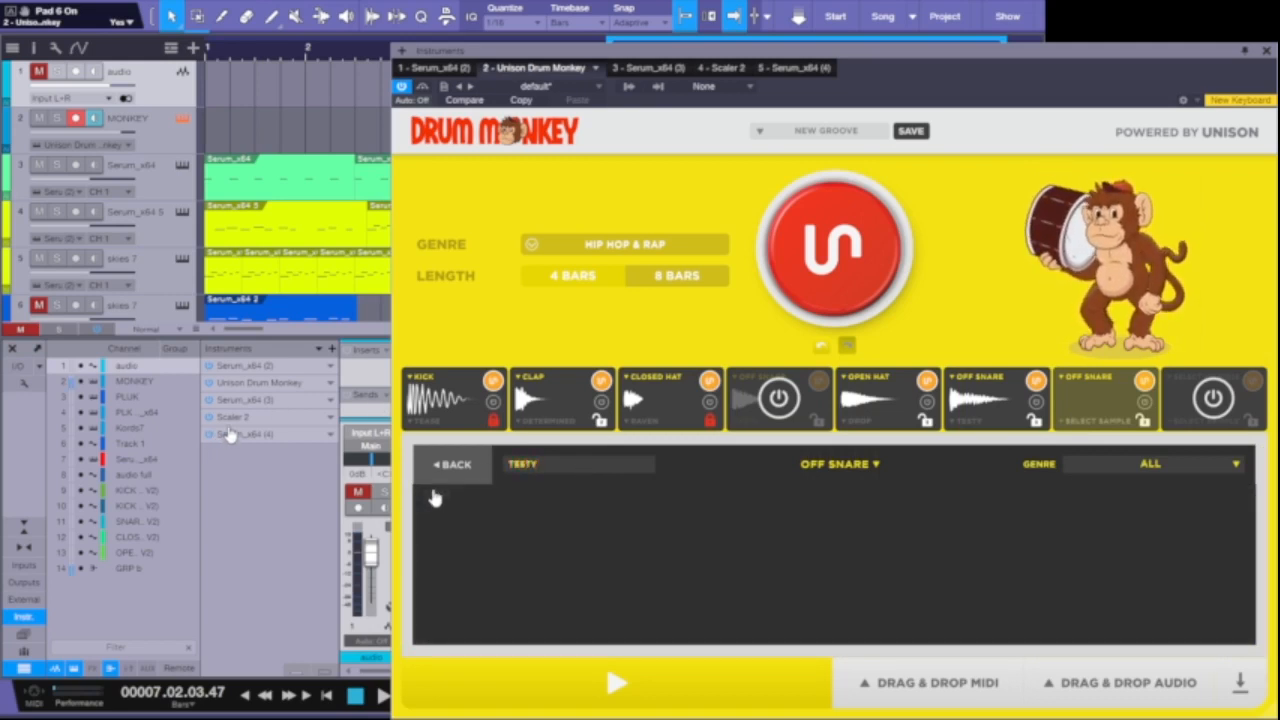
pyautogui.click(1189, 476)
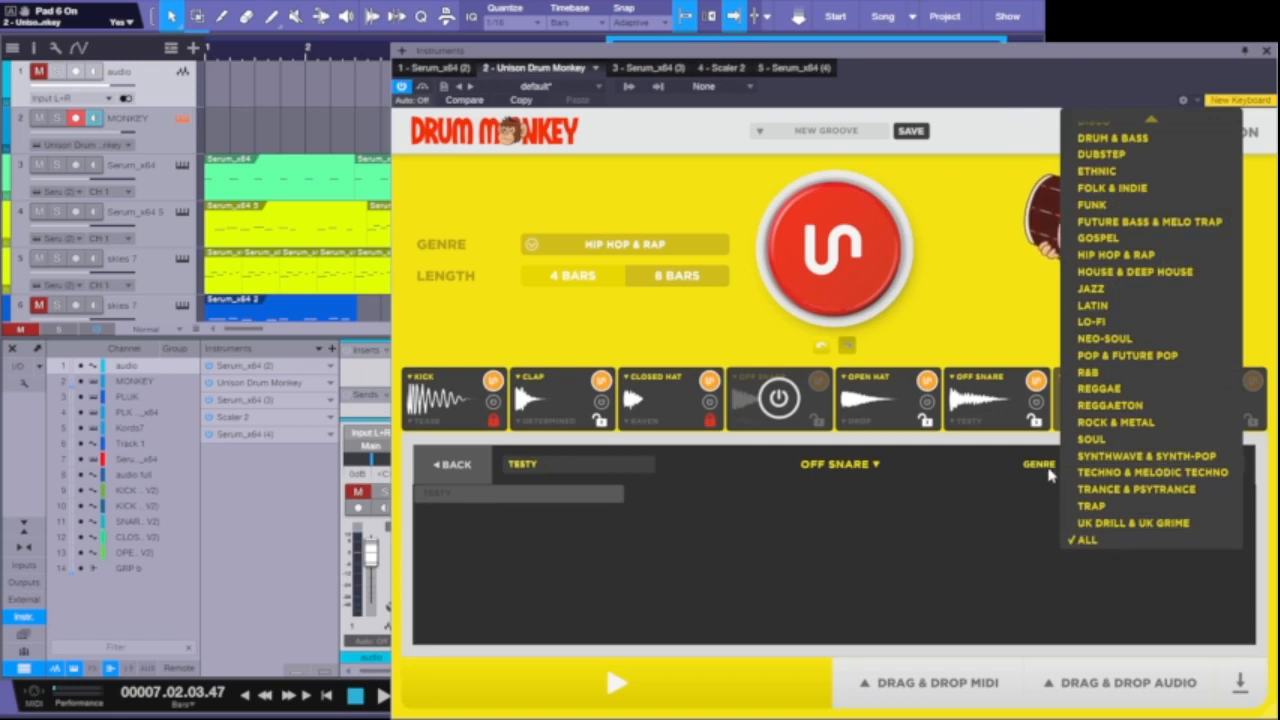
pyautogui.click(920, 527)
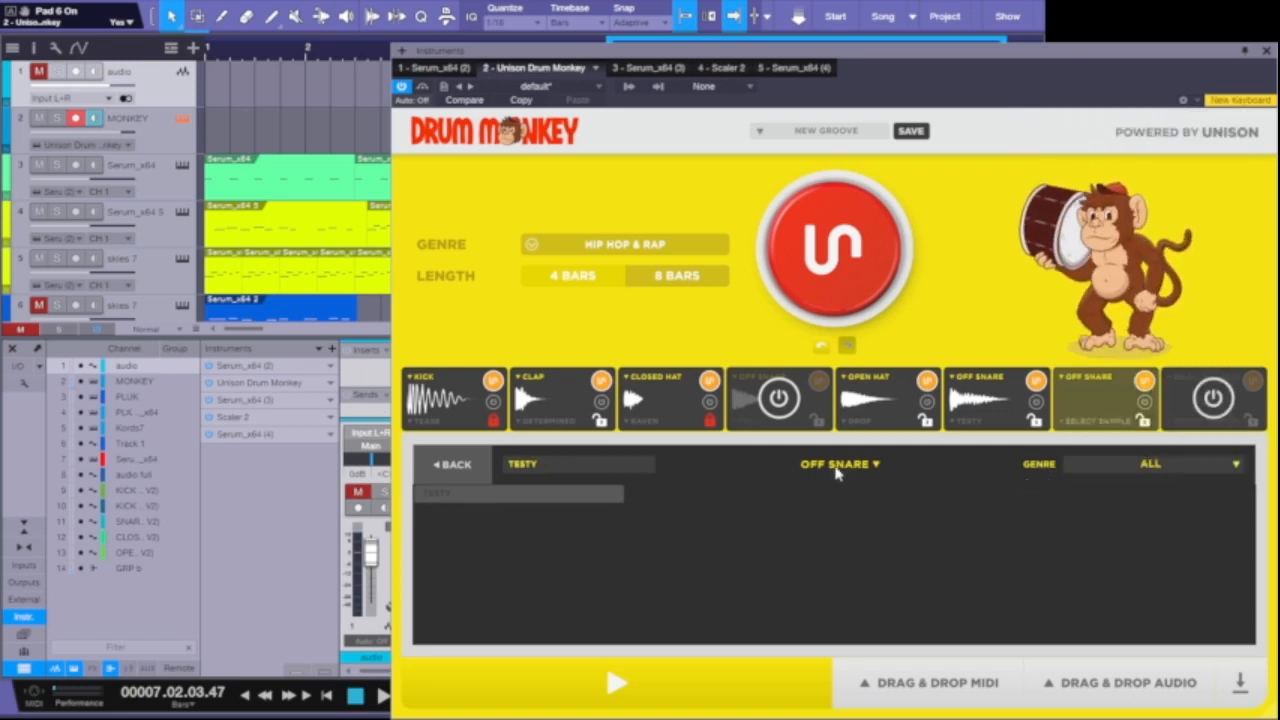
pyautogui.click(466, 494)
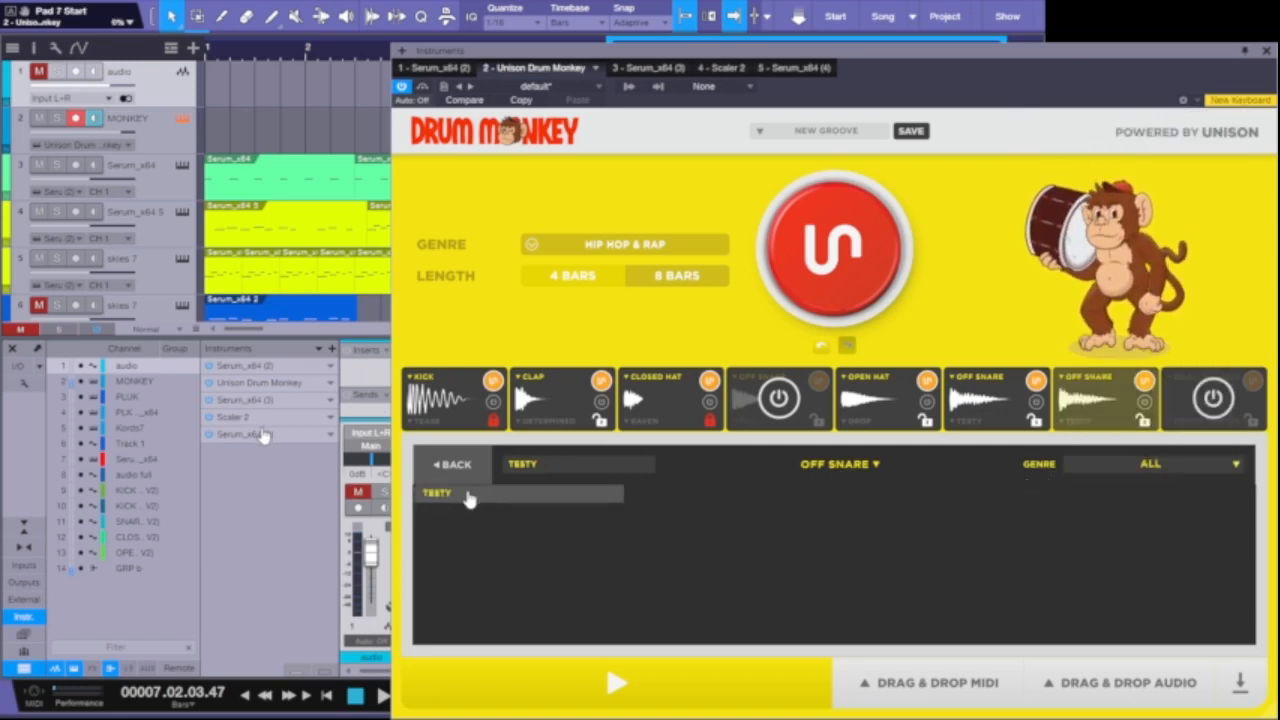
pyautogui.click(453, 466)
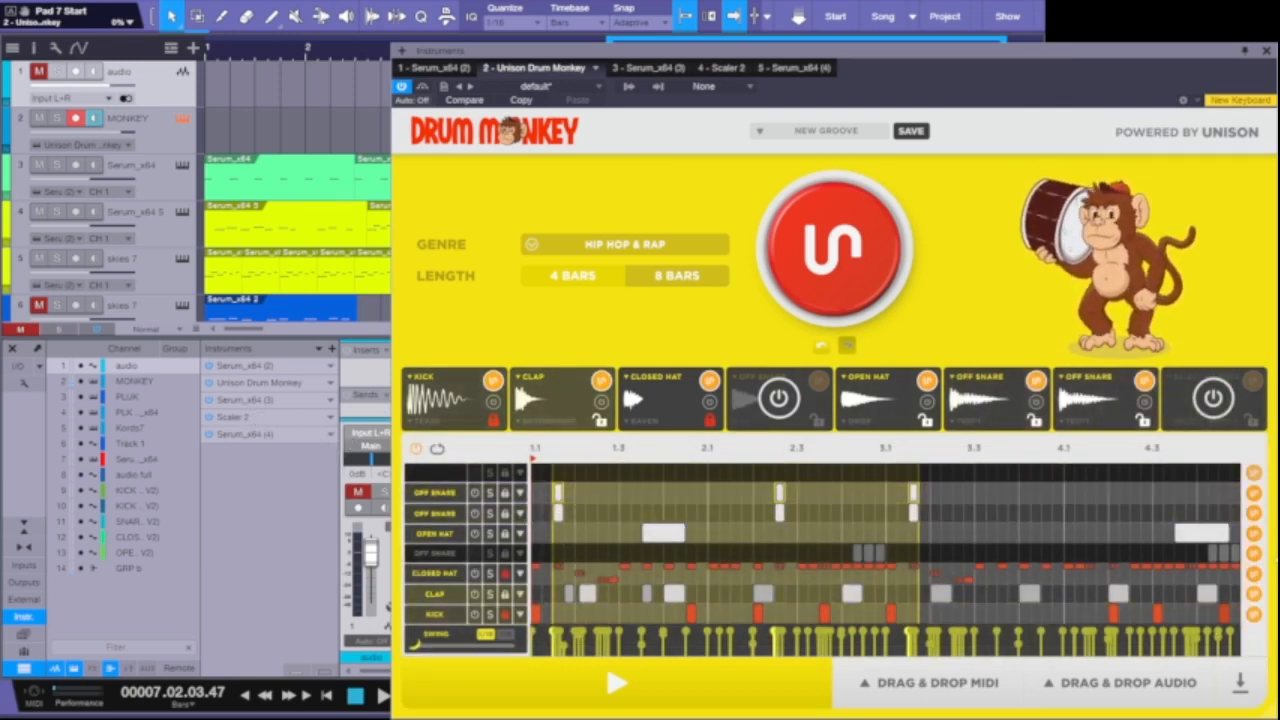
# Generate a series of alternative Hip Hop & Rap patterns for the selected range of the upper off snare lane while the groove plays
pyautogui.click(1255, 493)
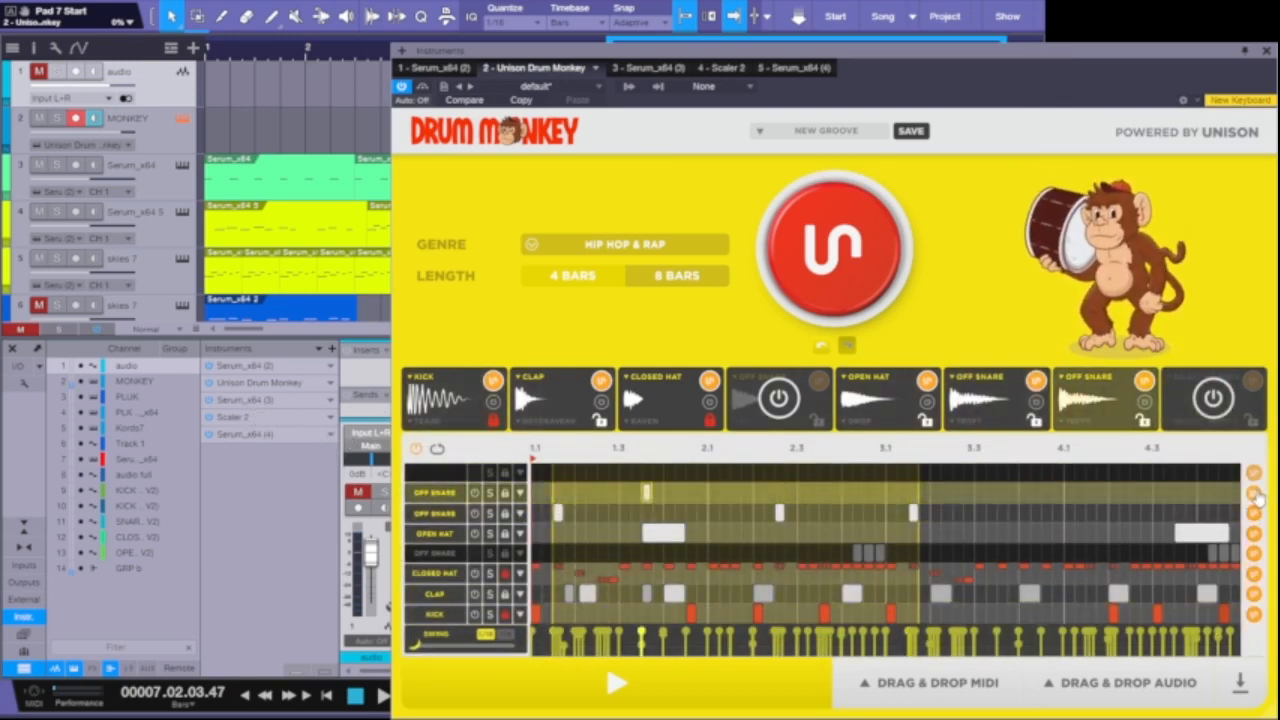
pyautogui.click(616, 684)
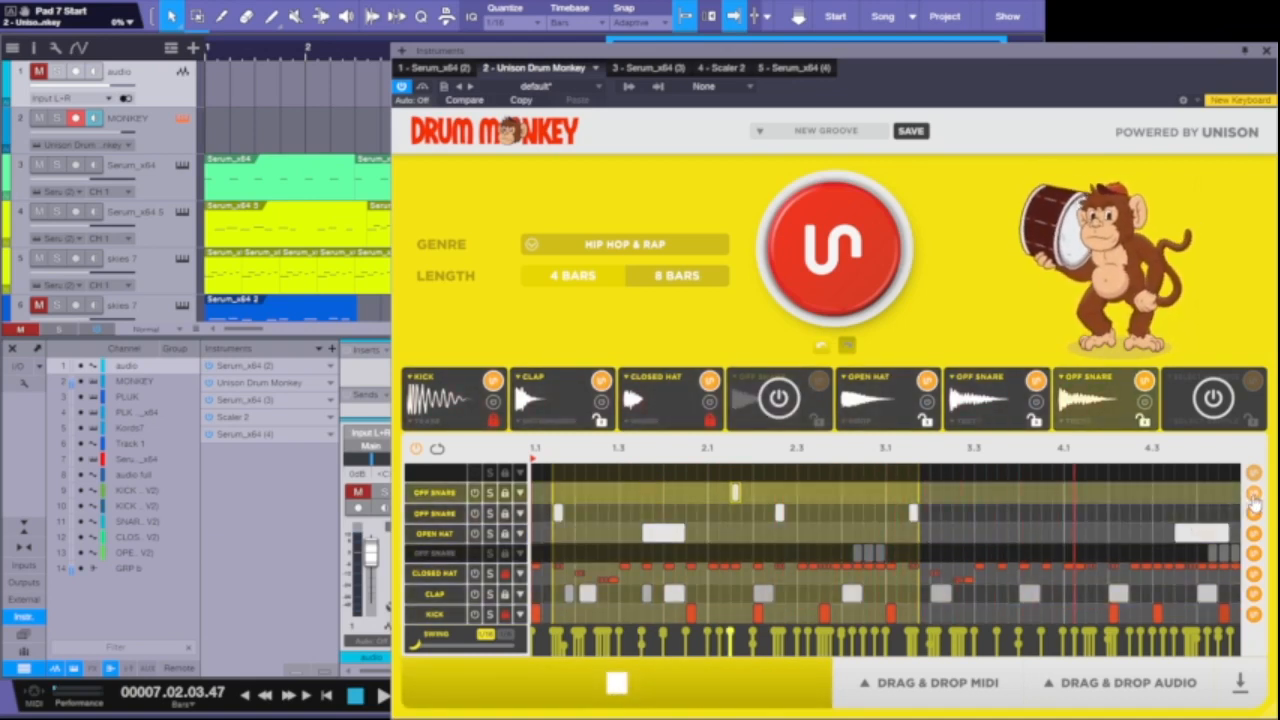
pyautogui.click(1254, 499)
pyautogui.click(1254, 499)
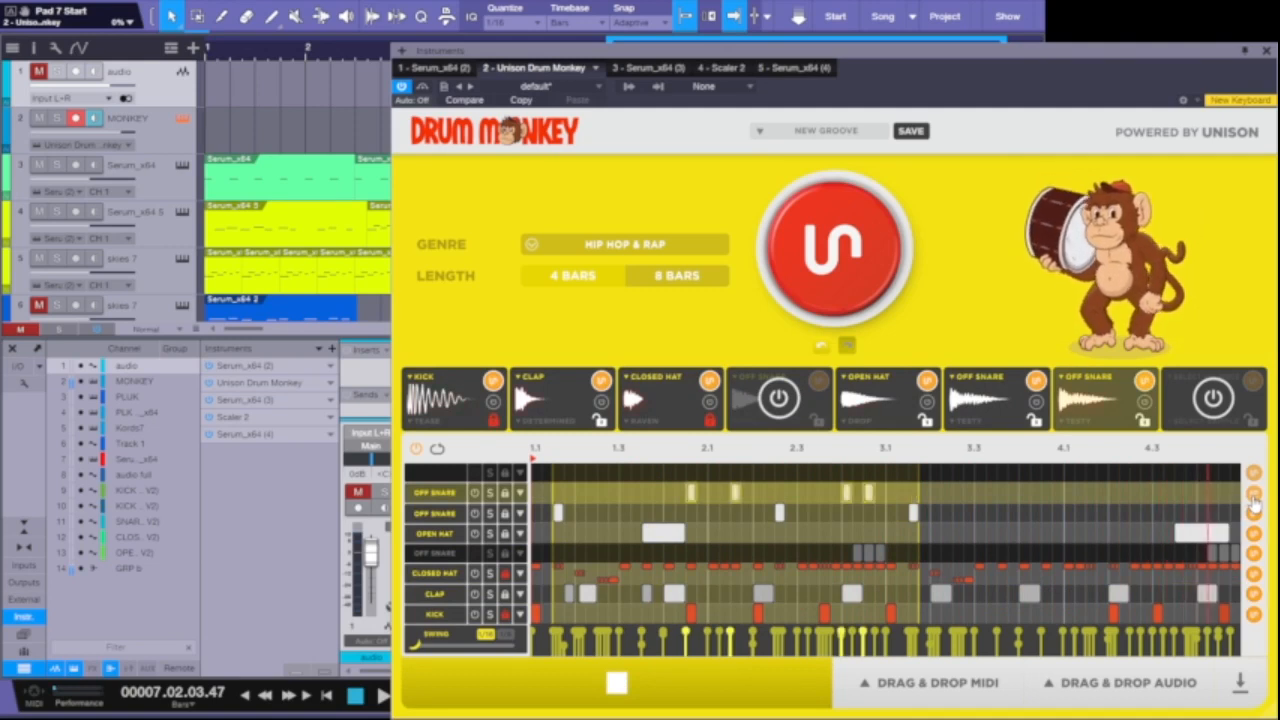
pyautogui.click(1254, 499)
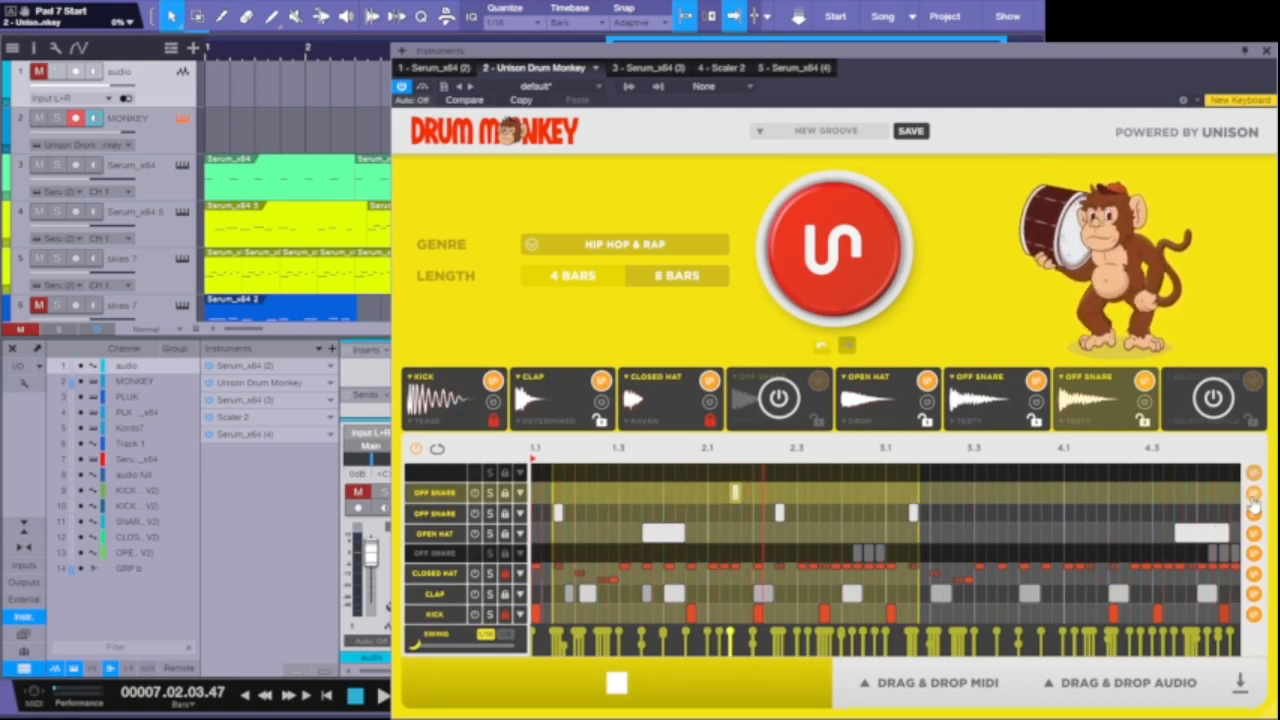
pyautogui.click(1254, 499)
pyautogui.click(1254, 499)
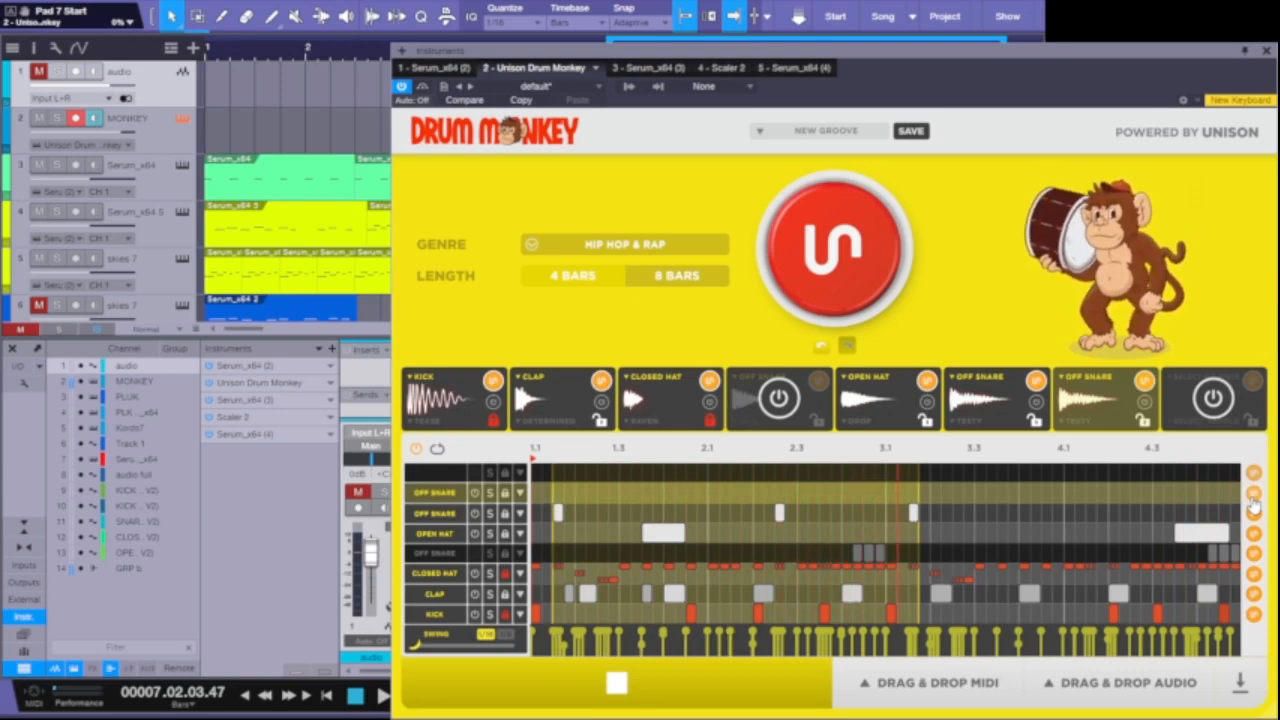
pyautogui.click(1254, 499)
pyautogui.click(1254, 499)
pyautogui.click(1254, 499)
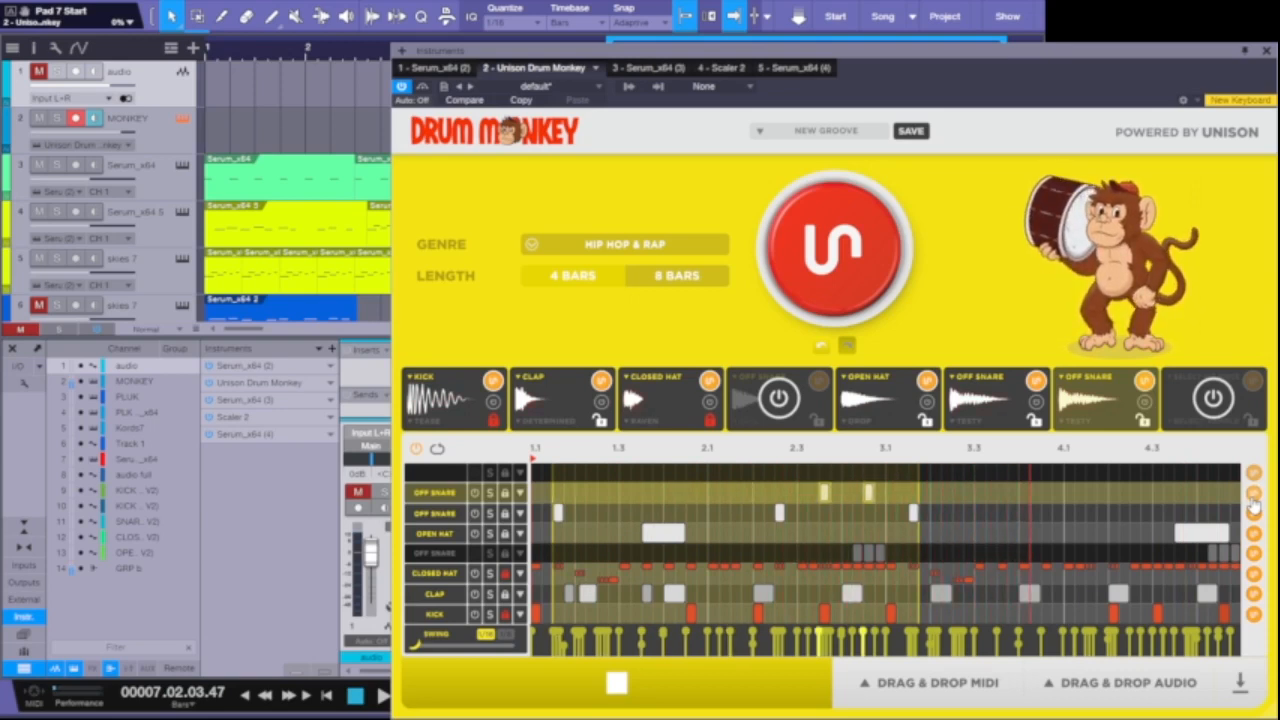
pyautogui.click(1254, 499)
pyautogui.click(1254, 499)
pyautogui.click(1254, 499)
pyautogui.click(1254, 499)
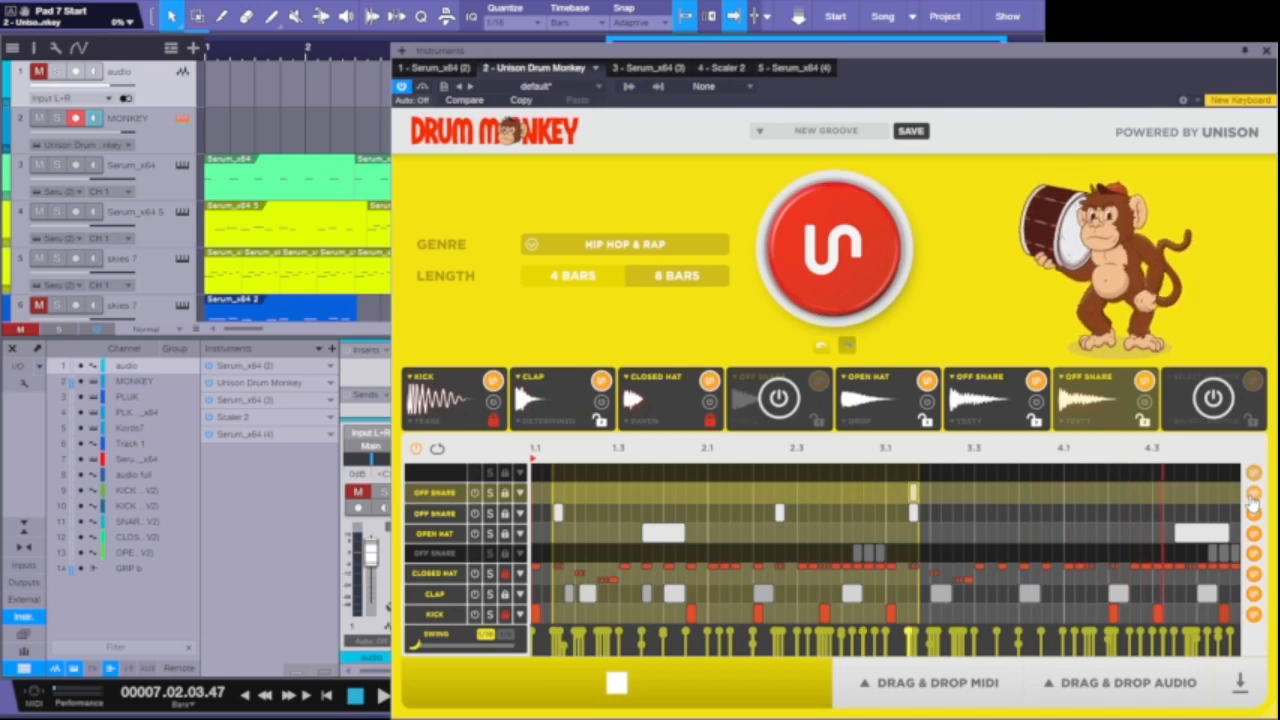
pyautogui.click(1254, 499)
pyautogui.click(1254, 499)
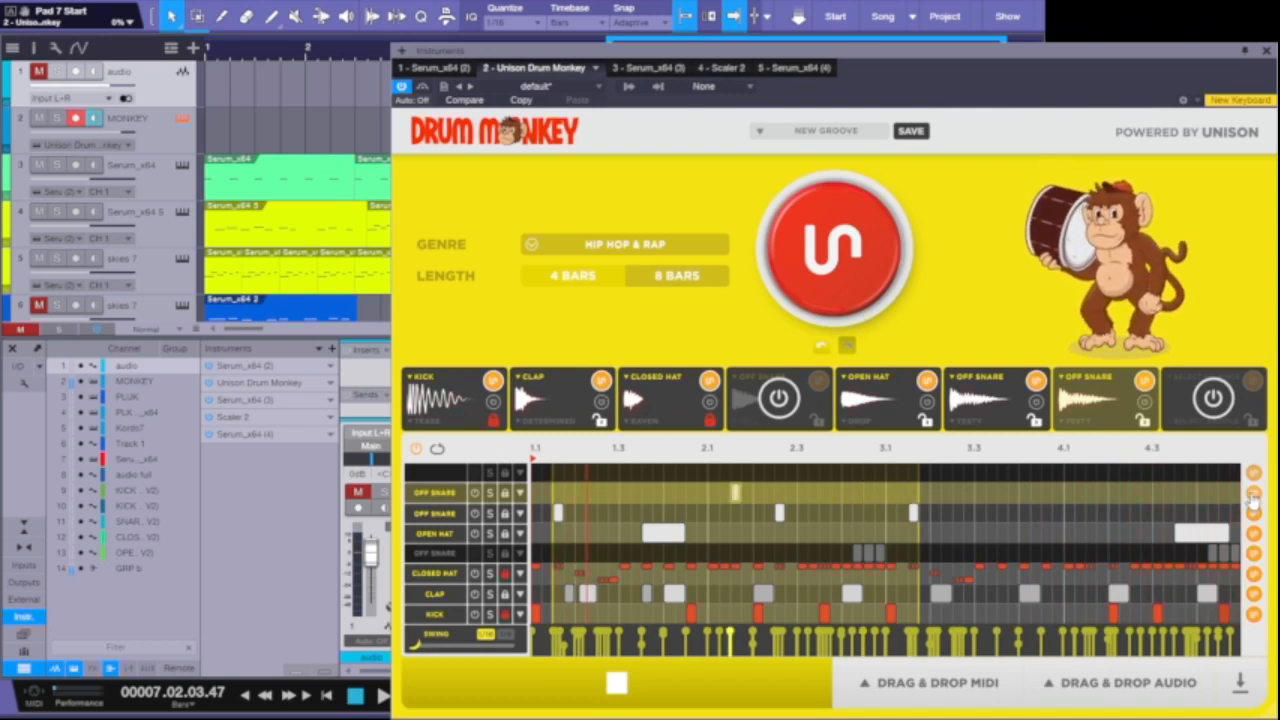
pyautogui.click(1254, 499)
pyautogui.click(1254, 499)
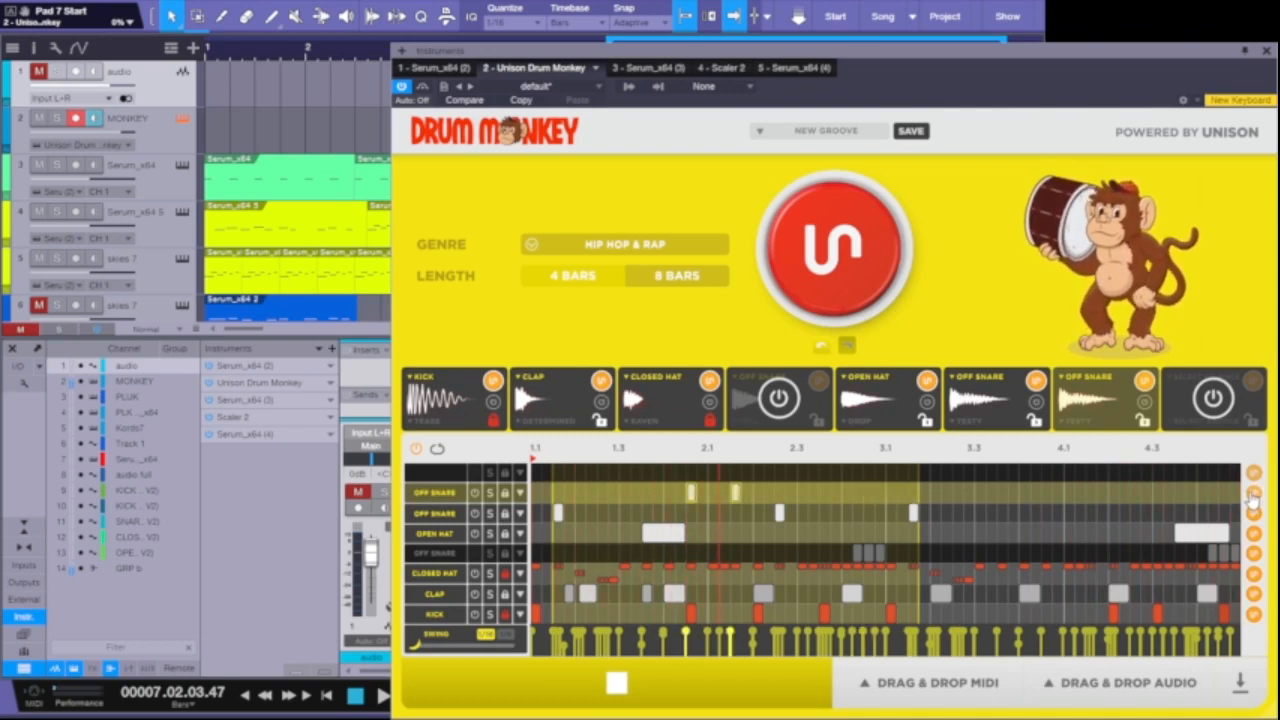
pyautogui.click(1254, 499)
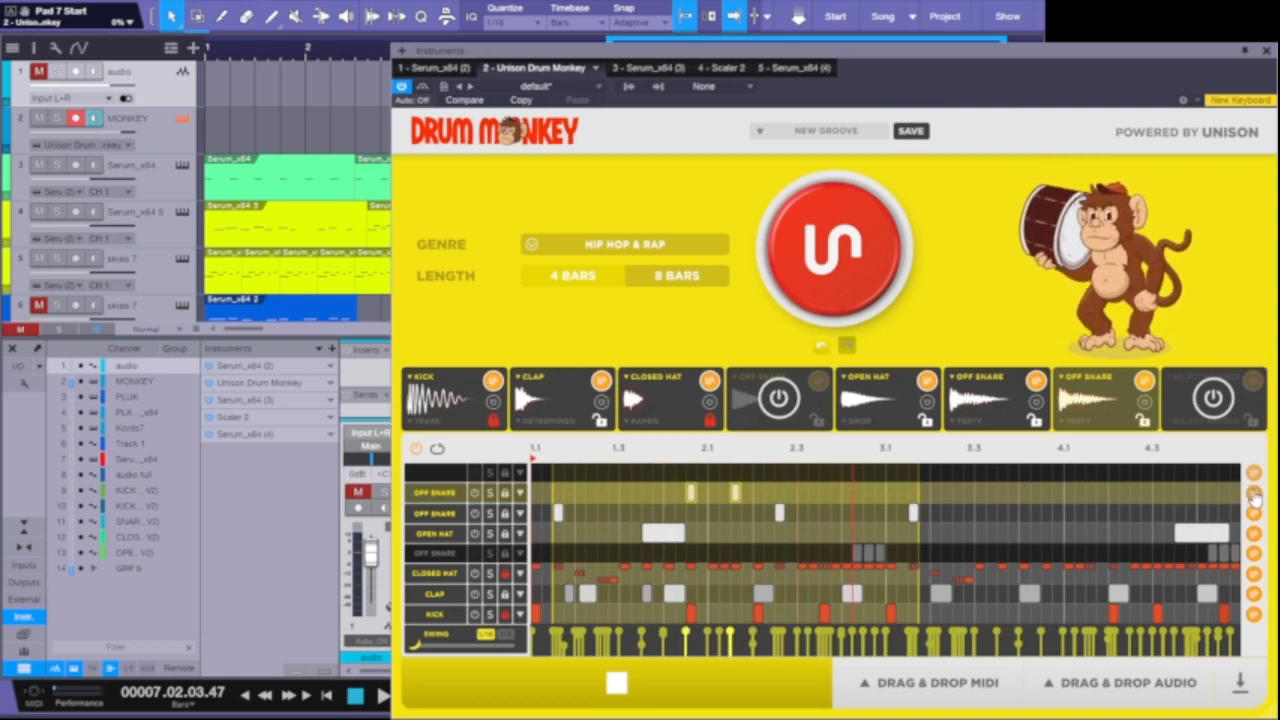
pyautogui.click(1254, 499)
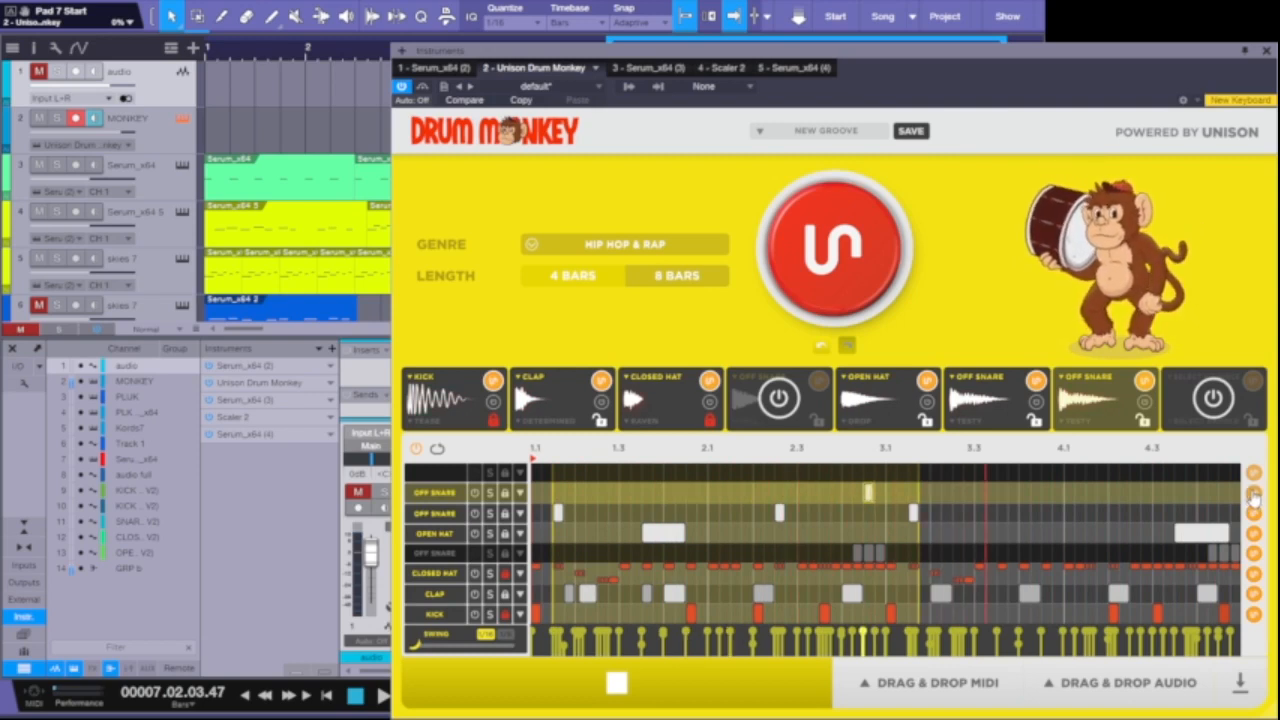
pyautogui.click(1254, 499)
pyautogui.click(1254, 499)
pyautogui.click(1254, 499)
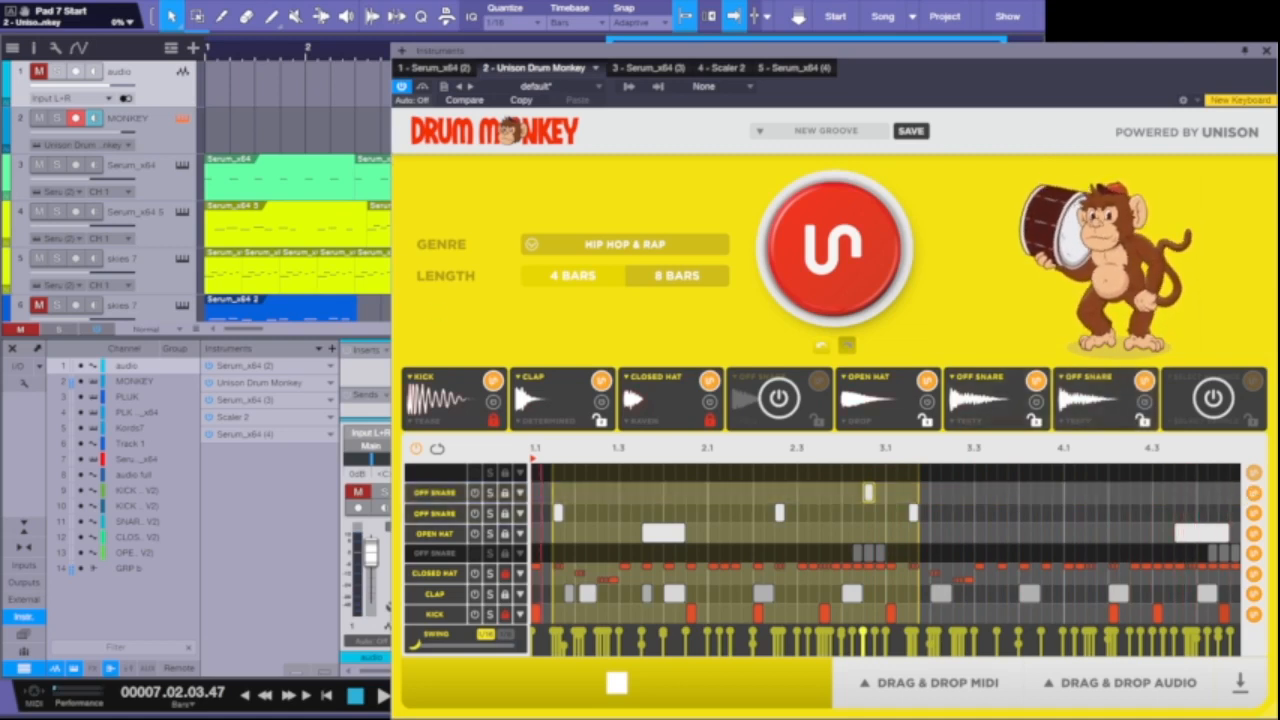
# Switch the genre to House & Deep House, generate a pattern for the upper off snare lane and stop playback after listening
pyautogui.click(620, 243)
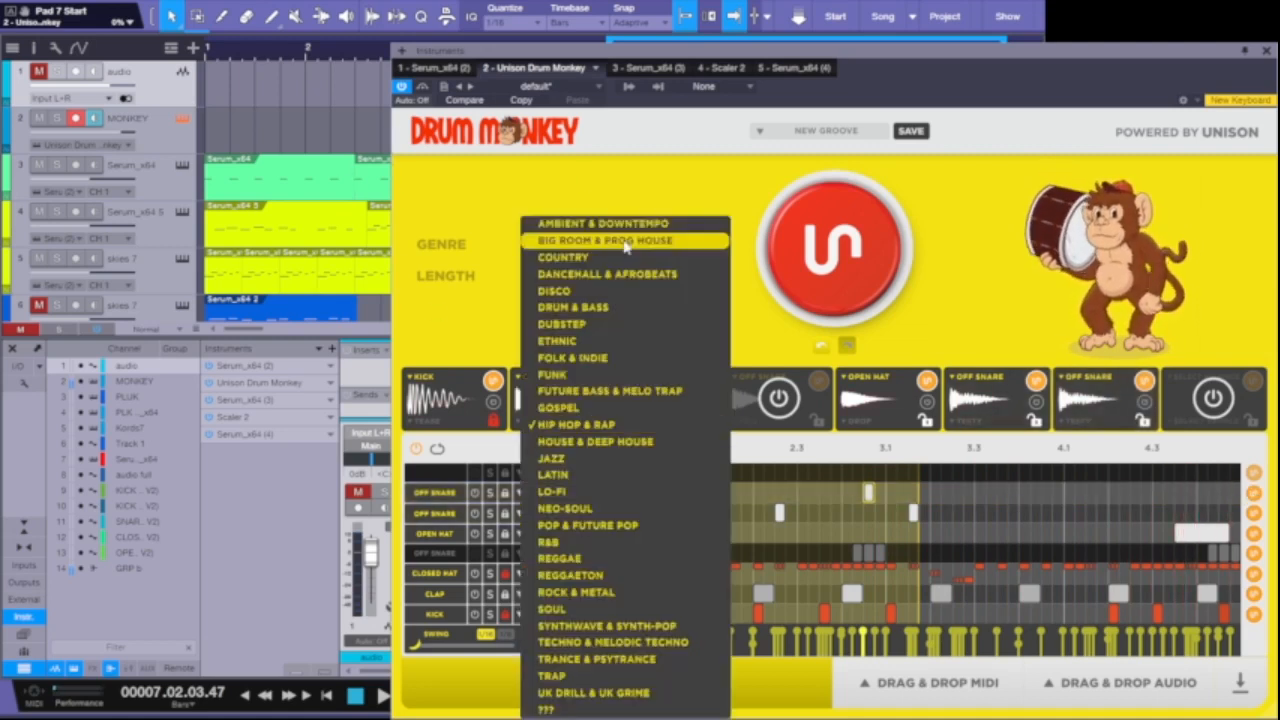
pyautogui.click(624, 441)
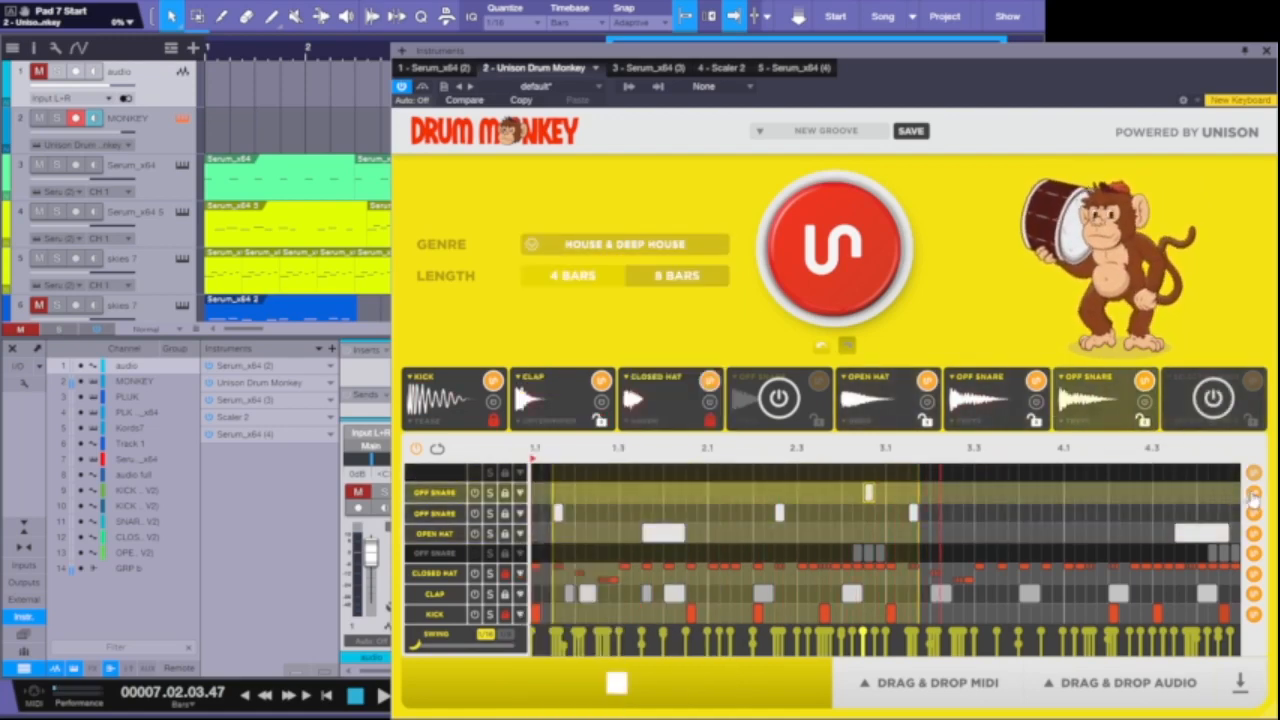
pyautogui.click(1251, 496)
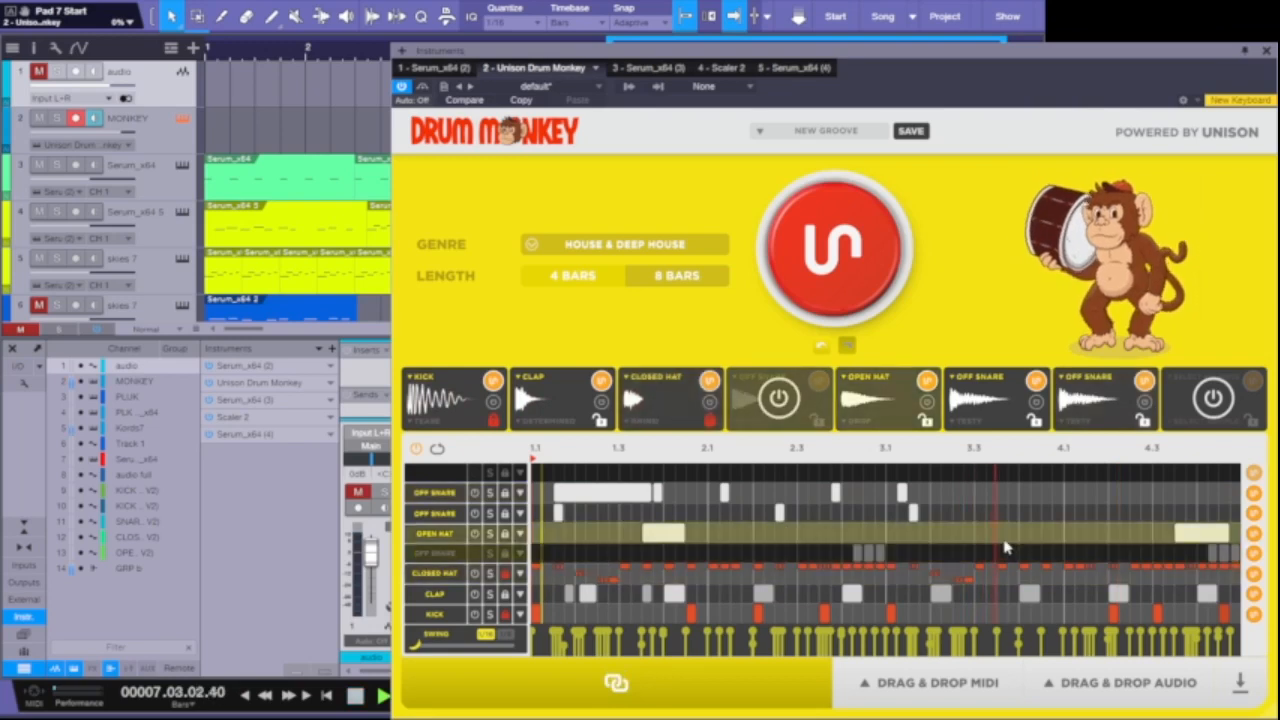
pyautogui.press('space')
# Select the empty range from 3.4 to about 4.3 in the upper off snare lane and generate hits there
pyautogui.moveTo(1020, 493); pyautogui.dragTo(1152, 510)
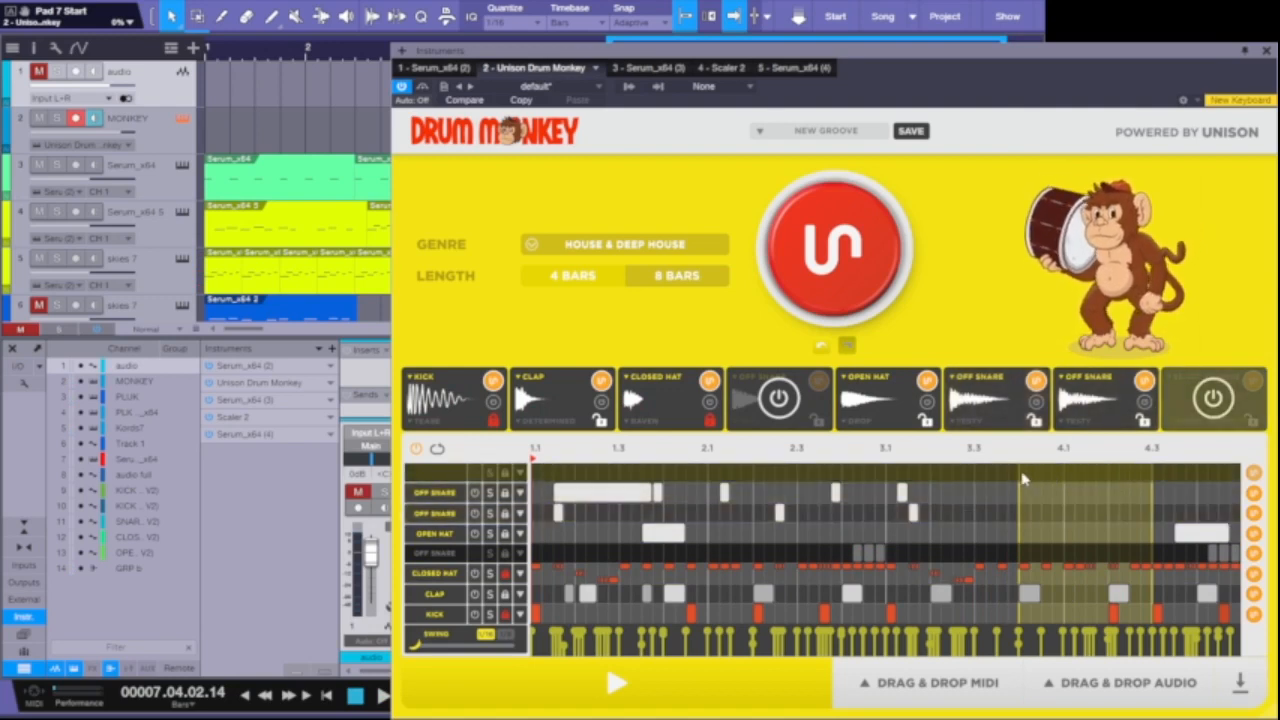
pyautogui.moveTo(1023, 490); pyautogui.dragTo(1145, 504)
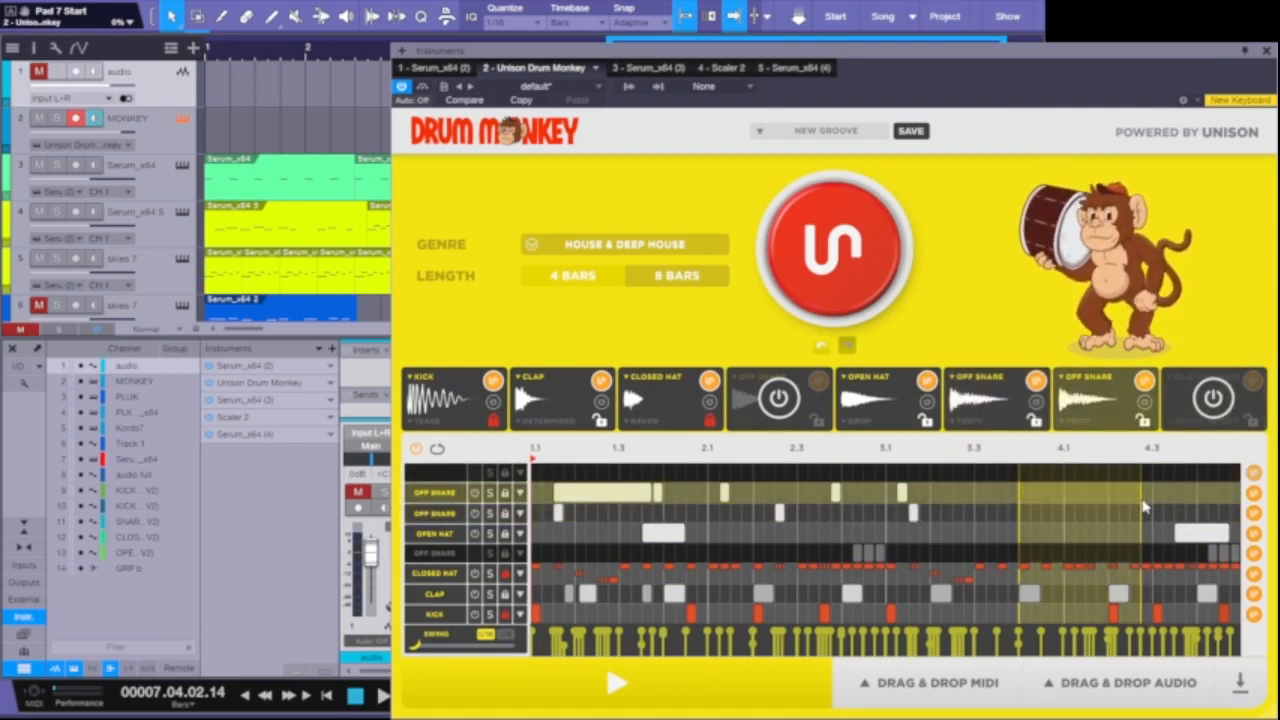
pyautogui.click(1256, 495)
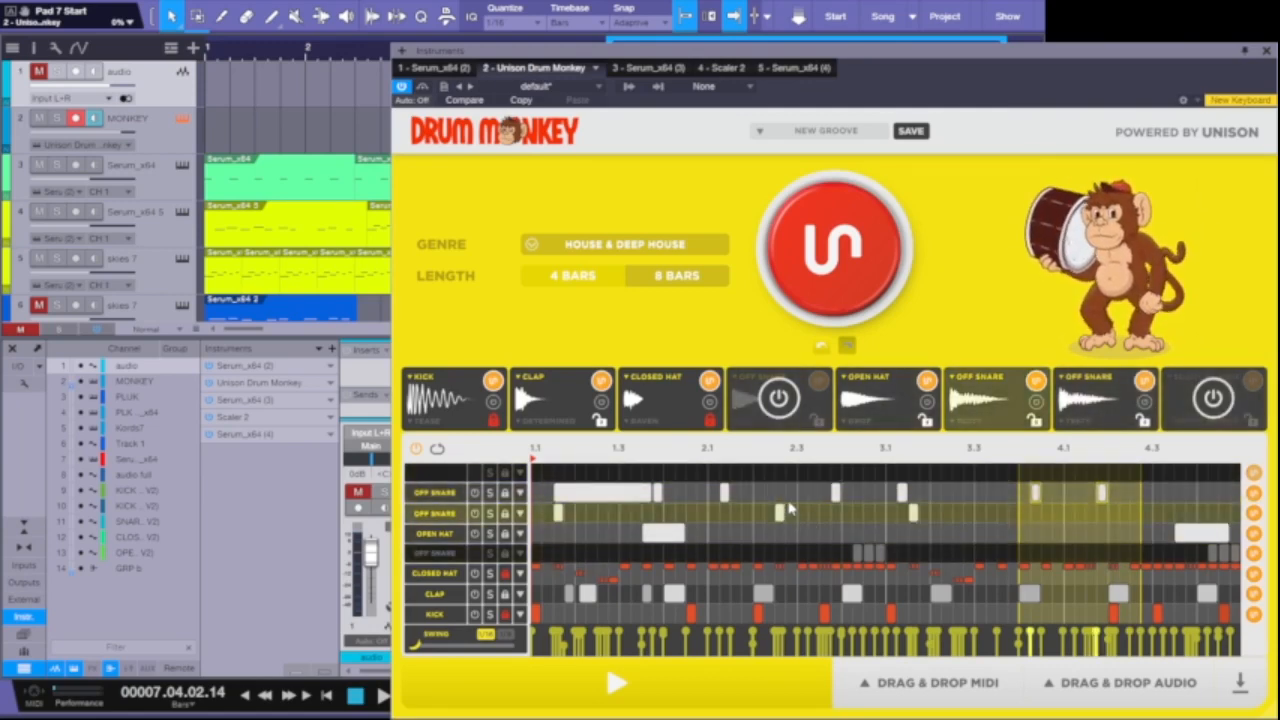
# Play the groove while switching the two layered off snare lanes off and on to compare them, leaving both enabled
pyautogui.click(620, 682)
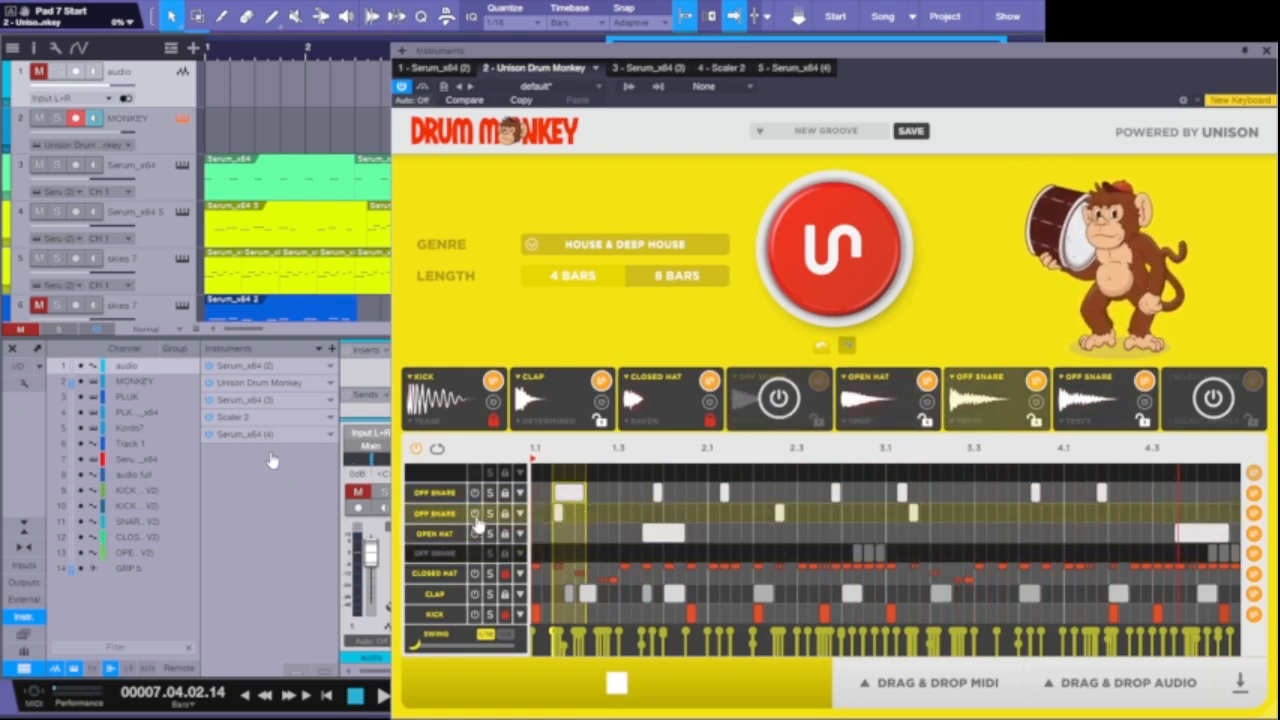
pyautogui.click(475, 513)
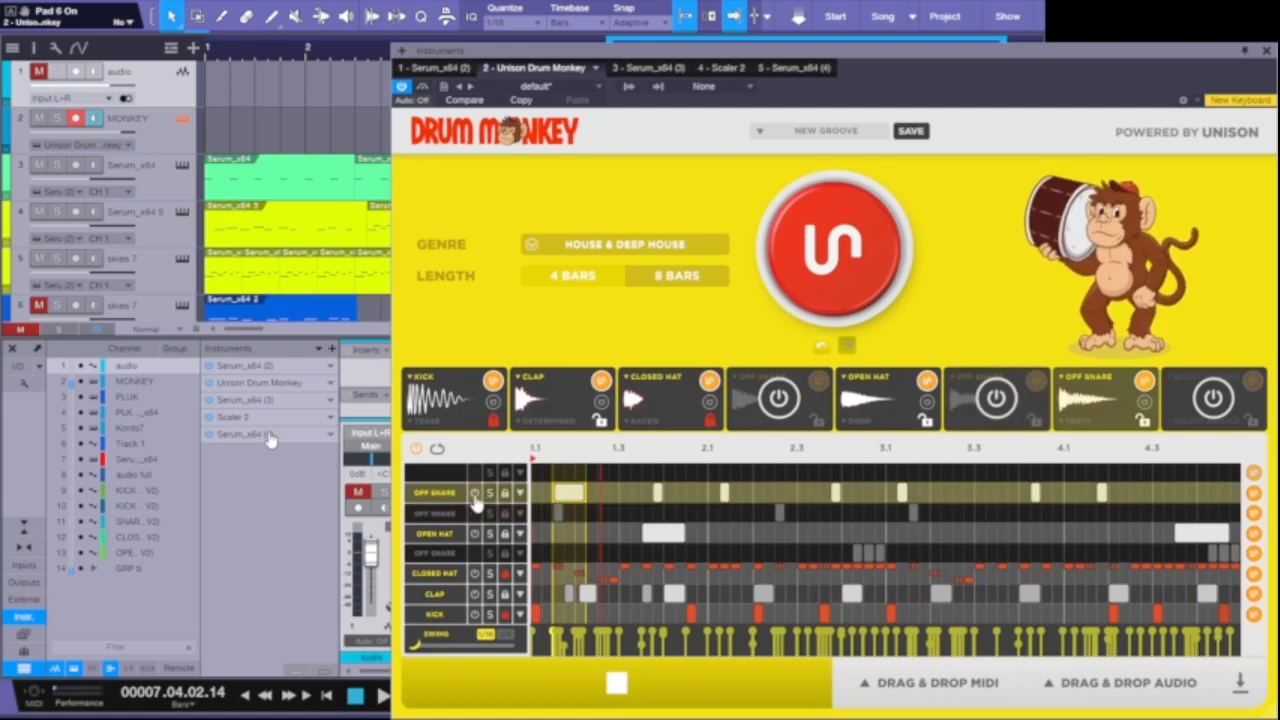
pyautogui.click(475, 495)
pyautogui.click(474, 514)
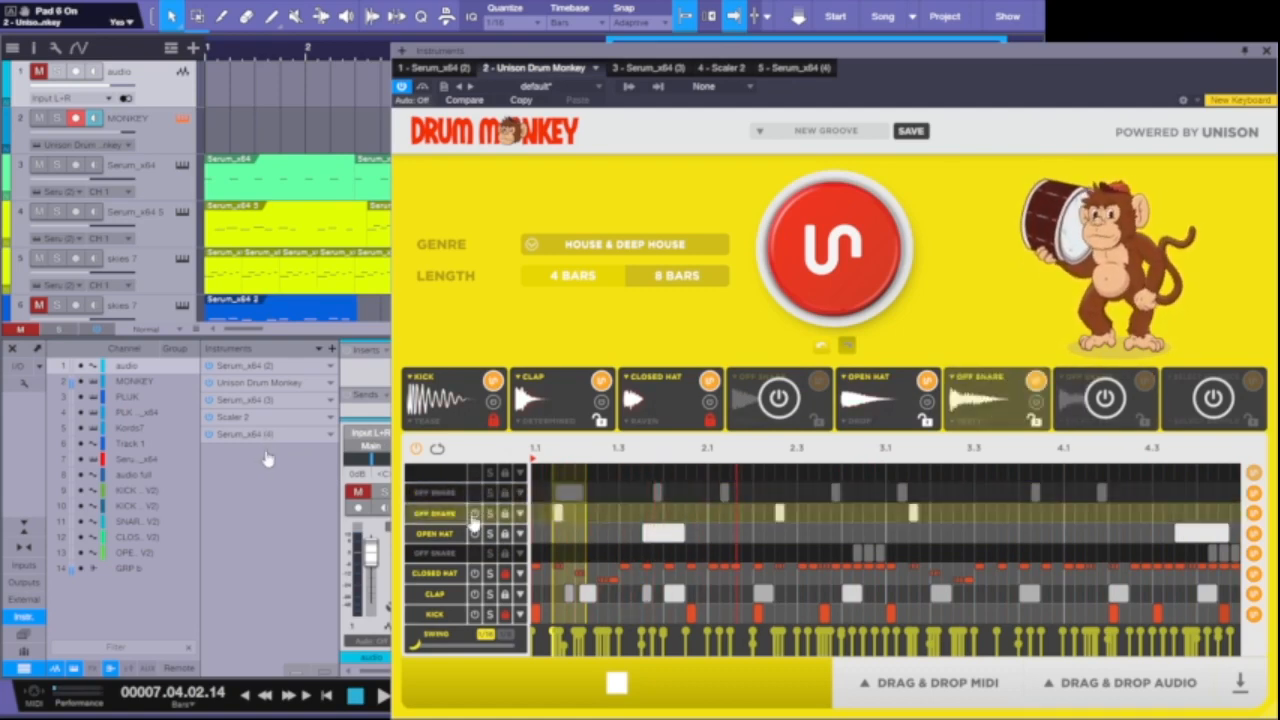
pyautogui.click(612, 684)
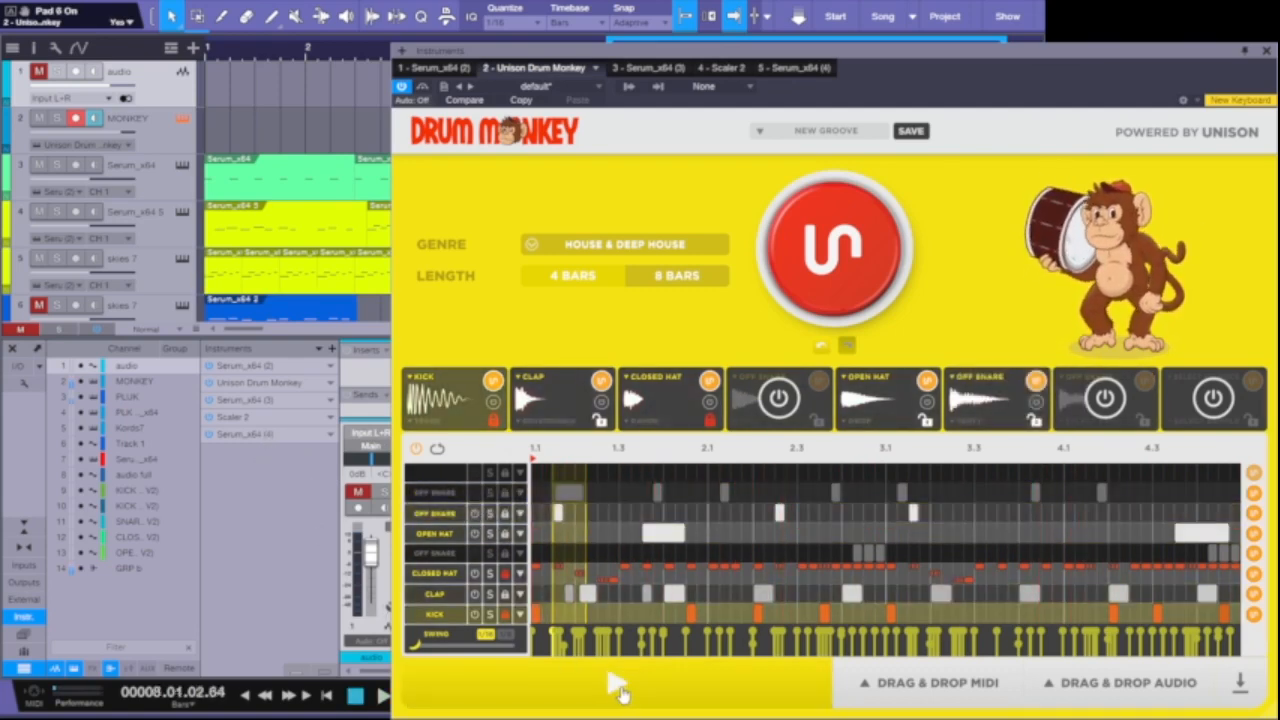
pyautogui.click(616, 686)
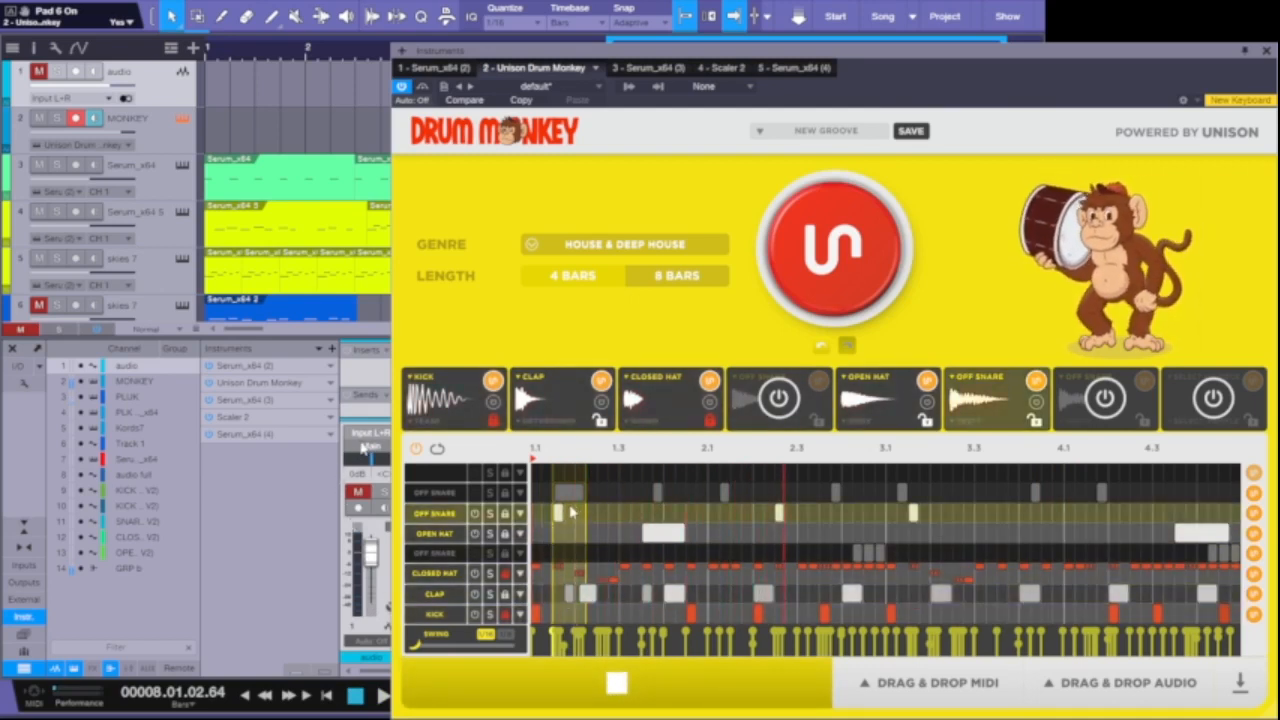
pyautogui.click(476, 494)
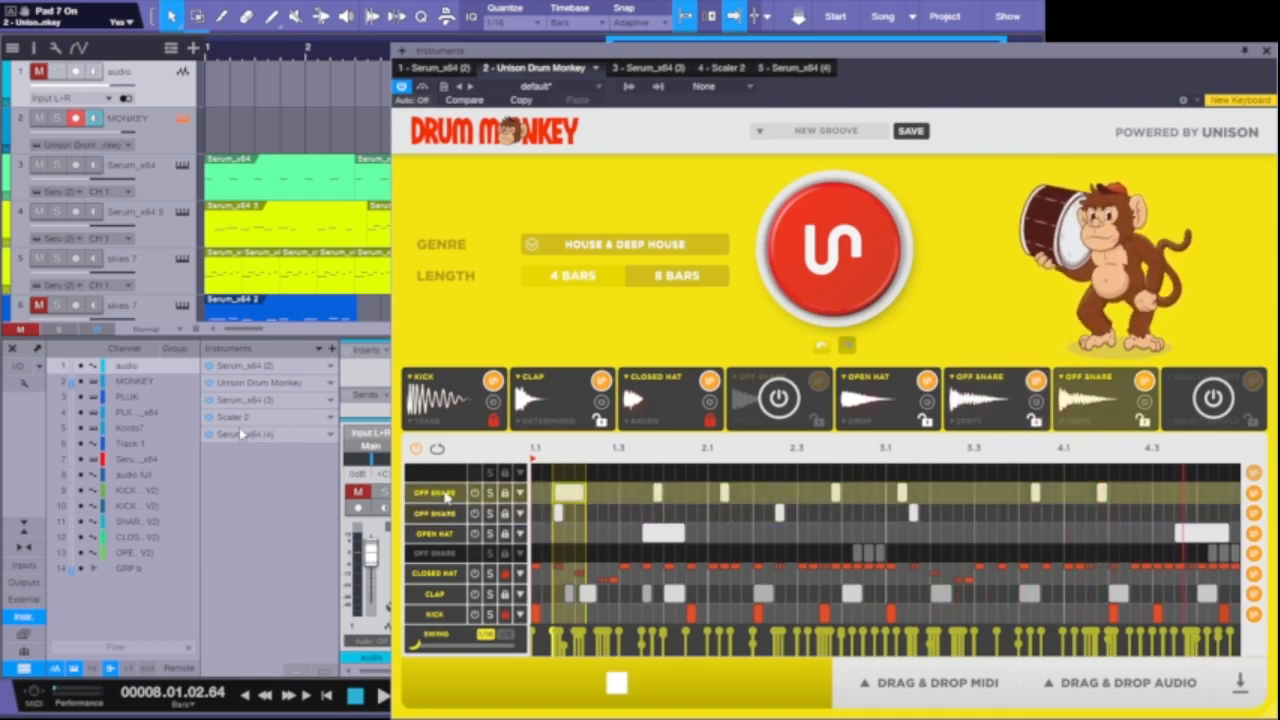
# Open the upper off snare's sample editor and change its kit piece type to Perc
pyautogui.click(446, 494)
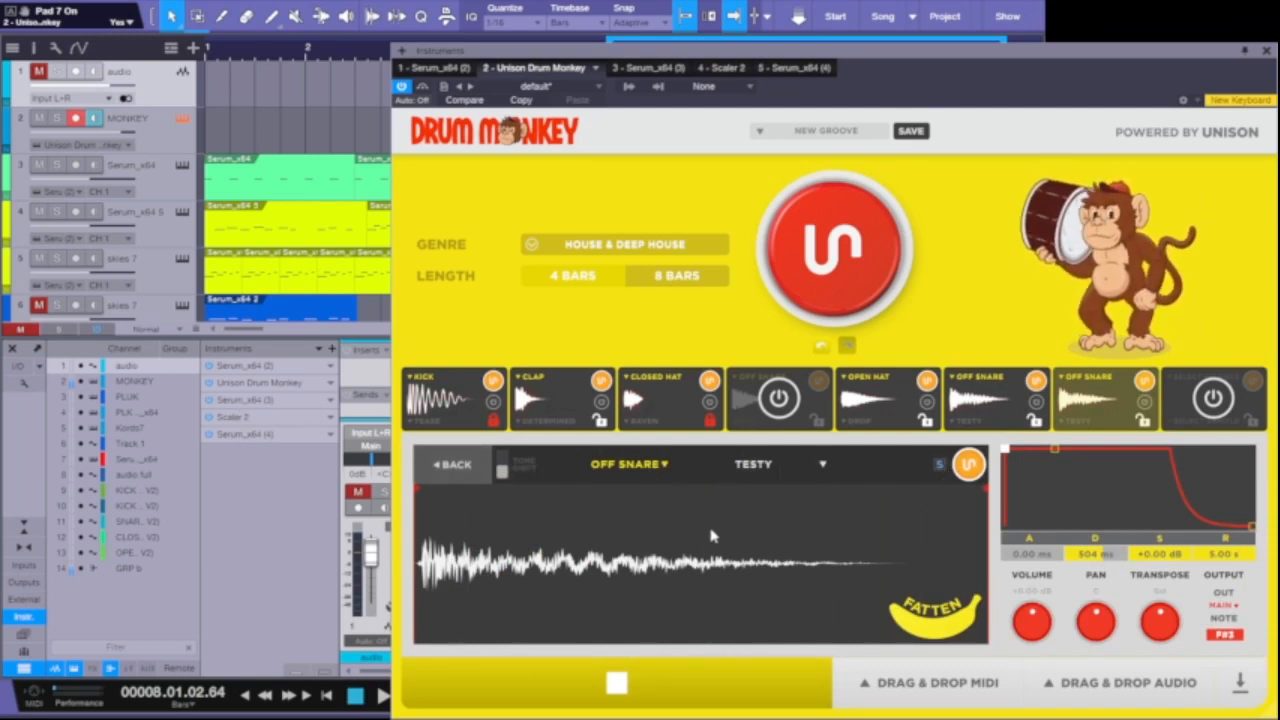
pyautogui.click(660, 465)
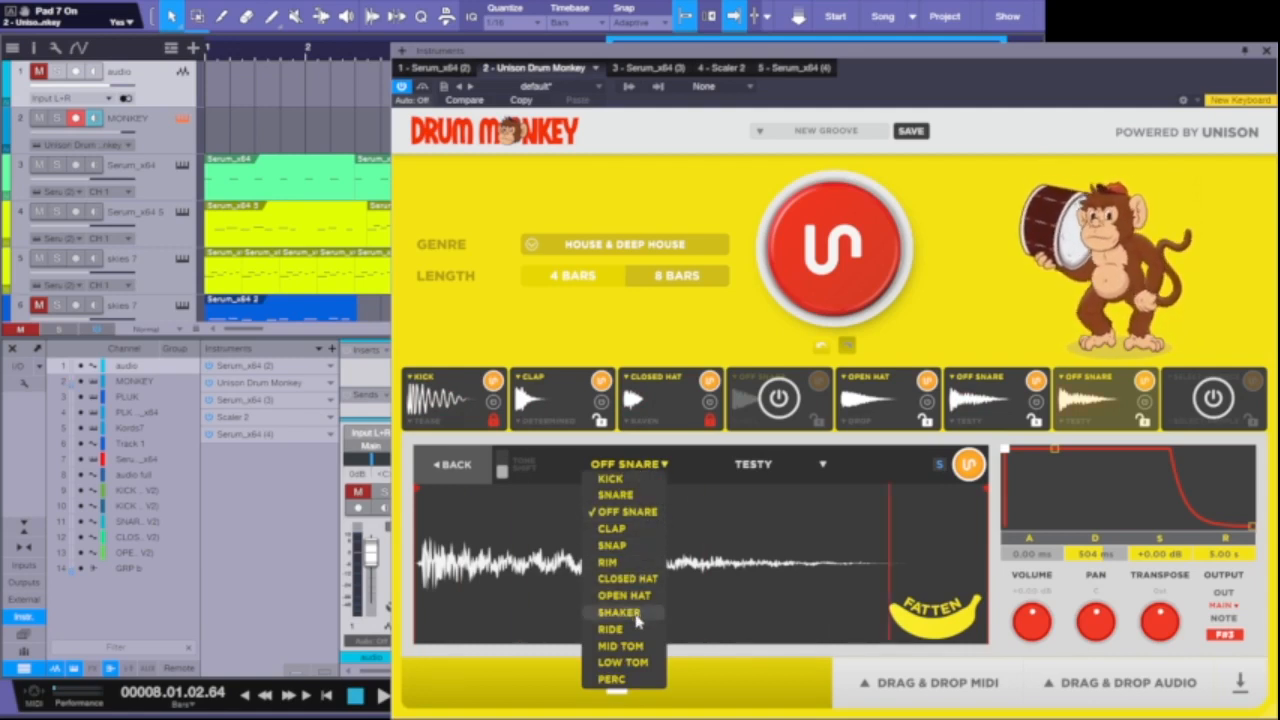
pyautogui.click(614, 679)
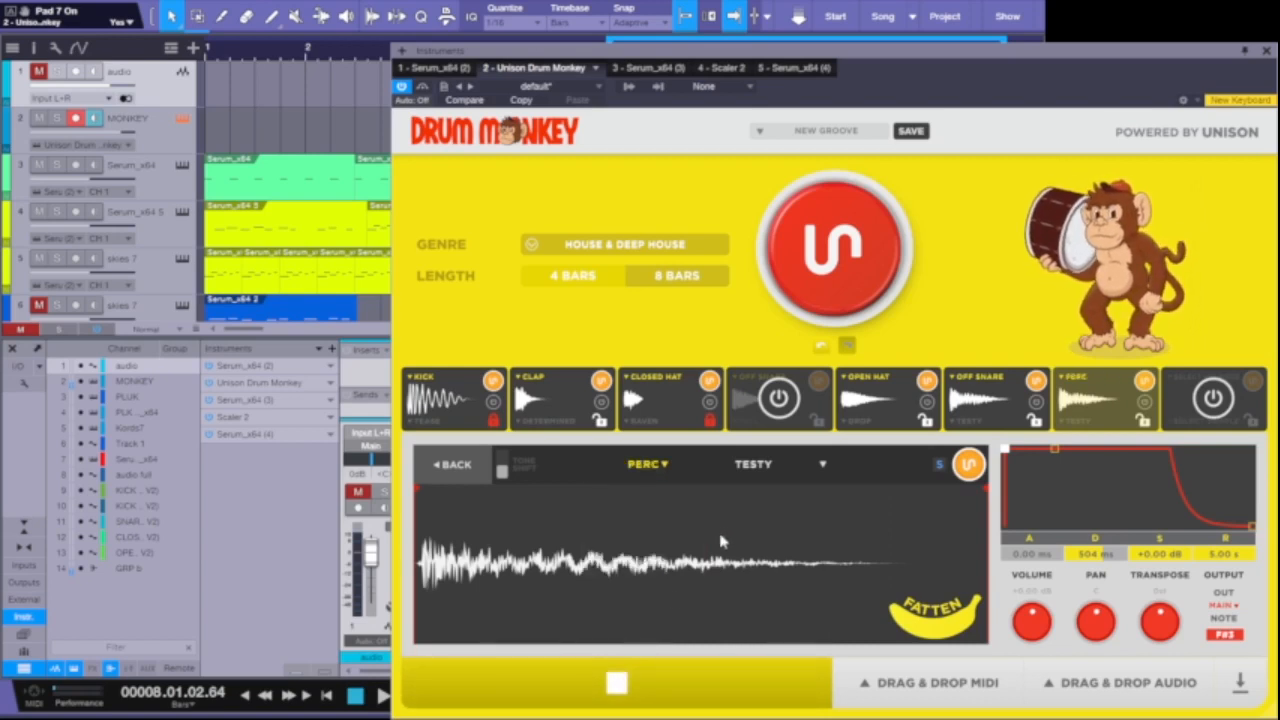
# Replace the perc lane's sample with Amazing from the sample browser and return to the pattern grid
pyautogui.click(773, 468)
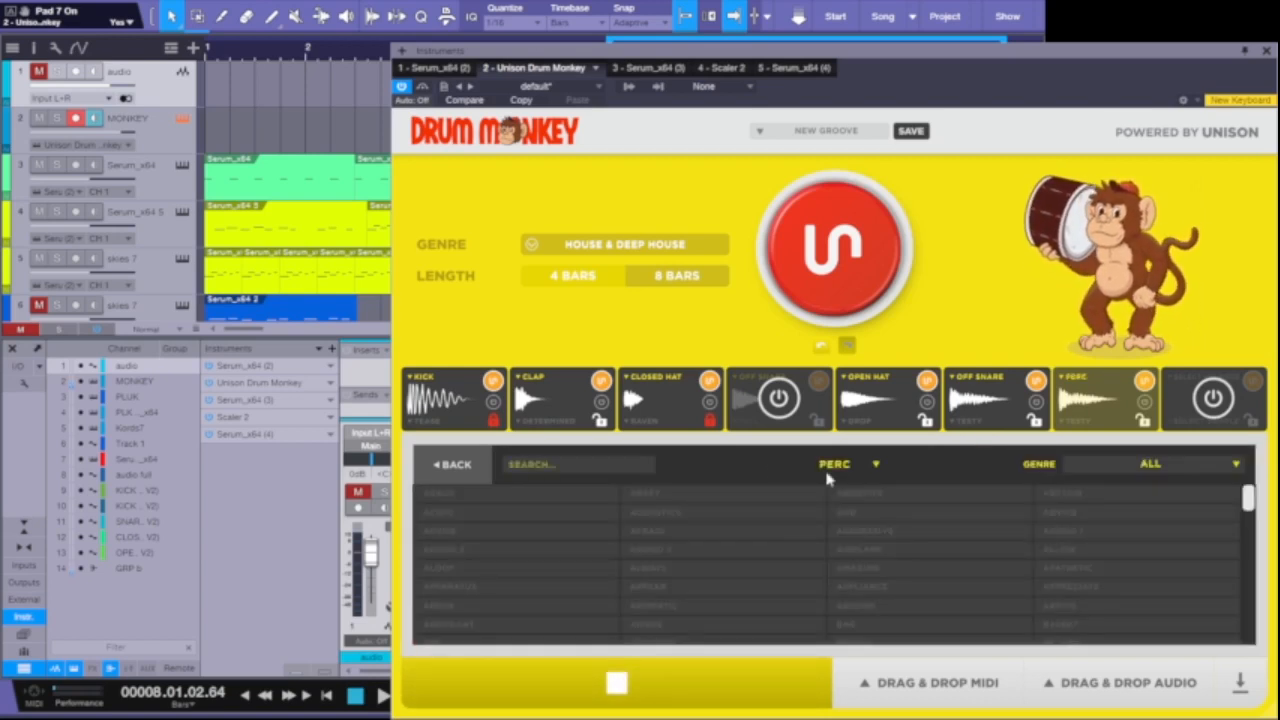
pyautogui.click(872, 570)
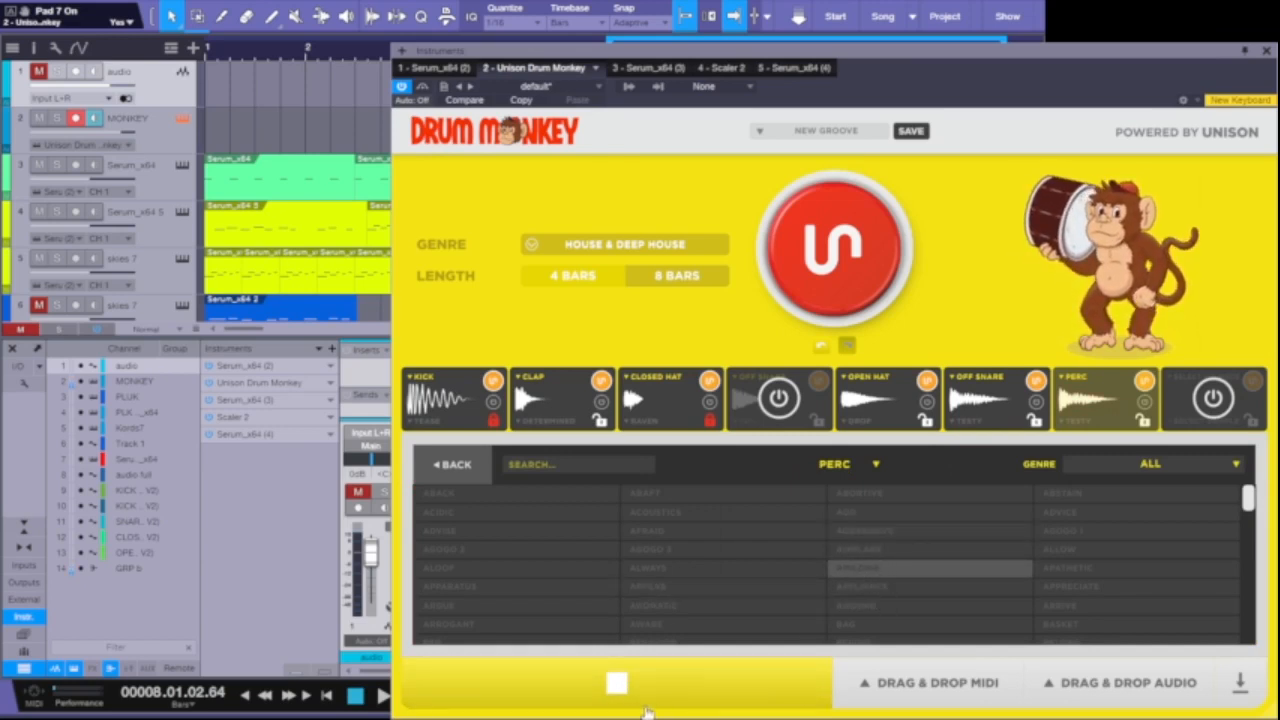
pyautogui.click(851, 575)
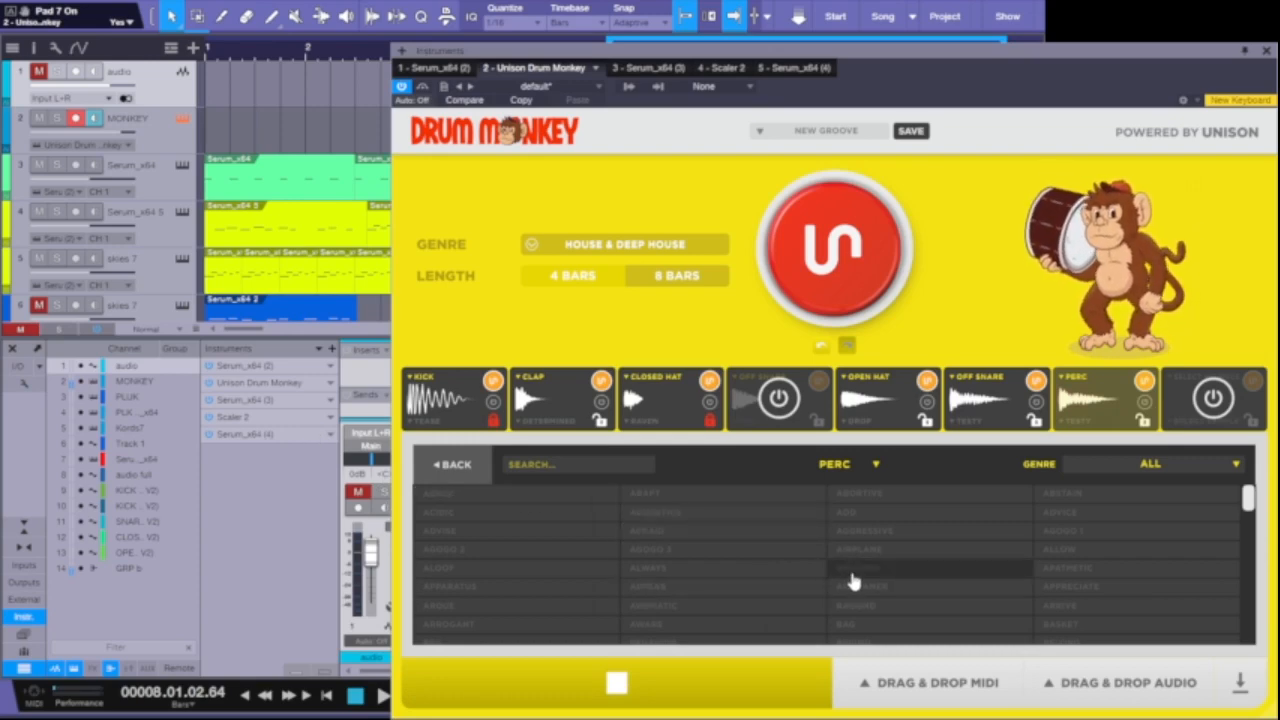
pyautogui.click(452, 465)
pyautogui.click(456, 466)
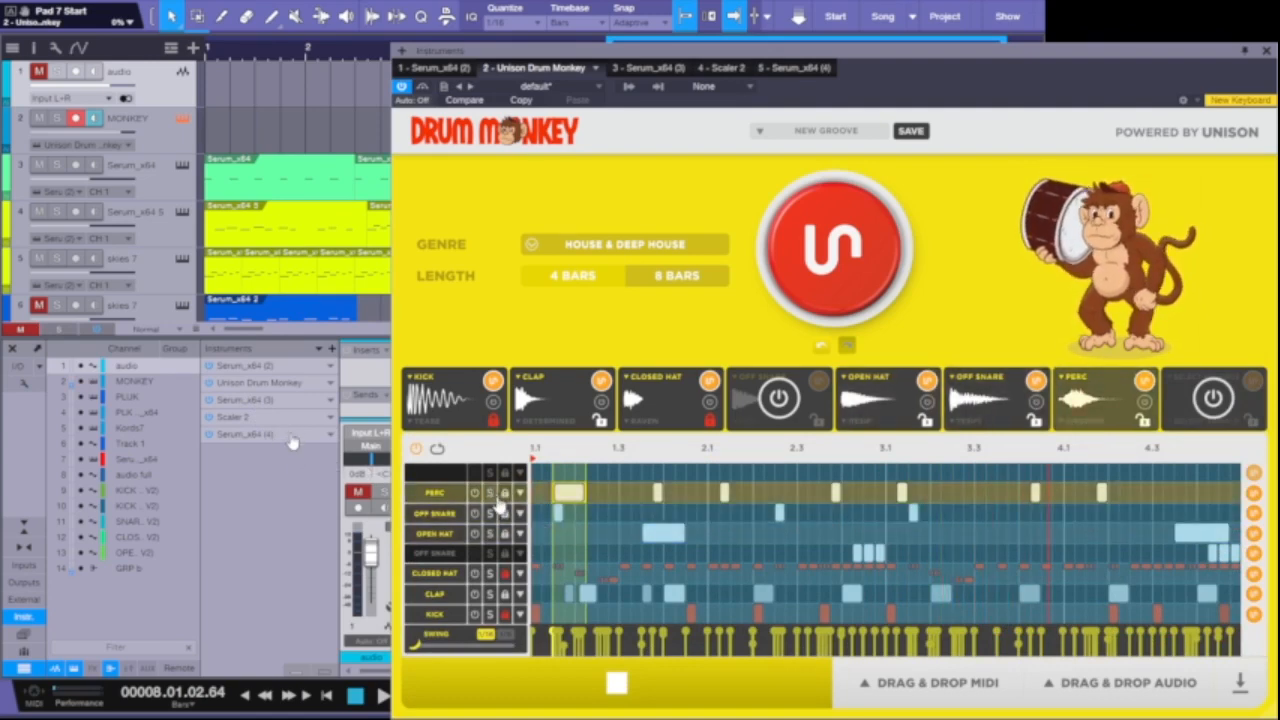
# Listen to the groove with the new perc sample and stop playback
pyautogui.click(506, 576)
pyautogui.click(512, 535)
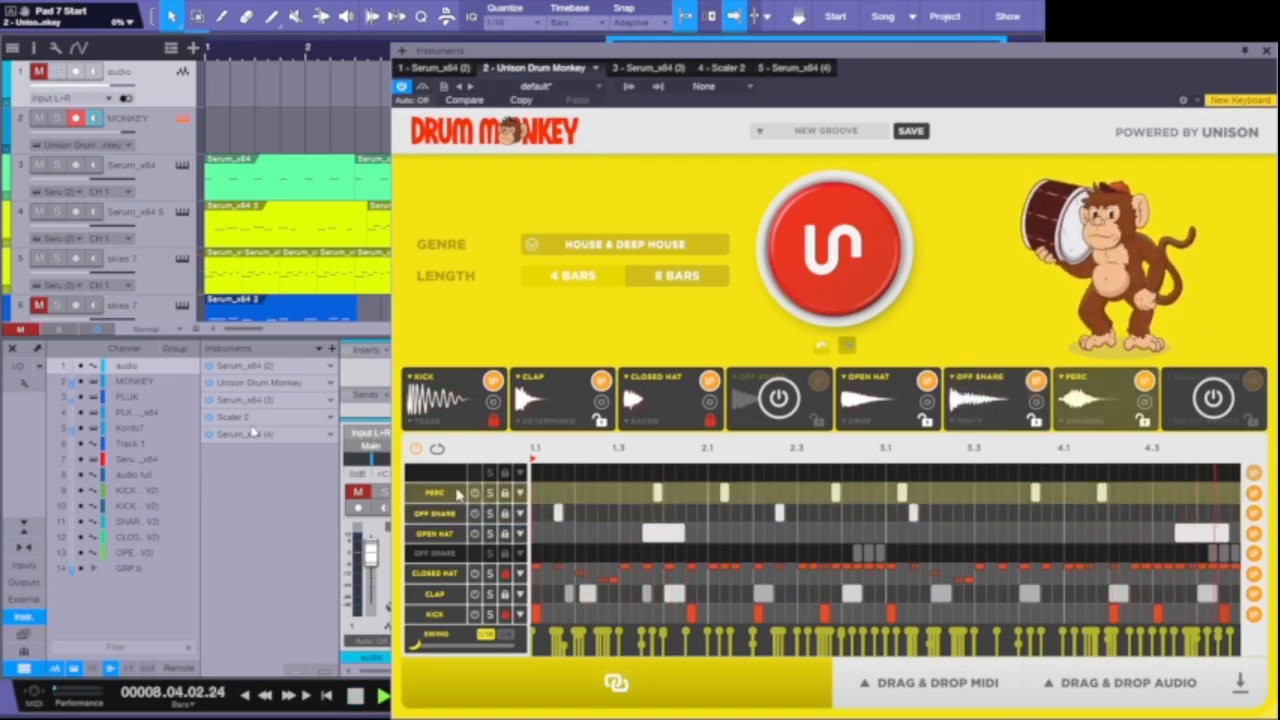
pyautogui.press('space')
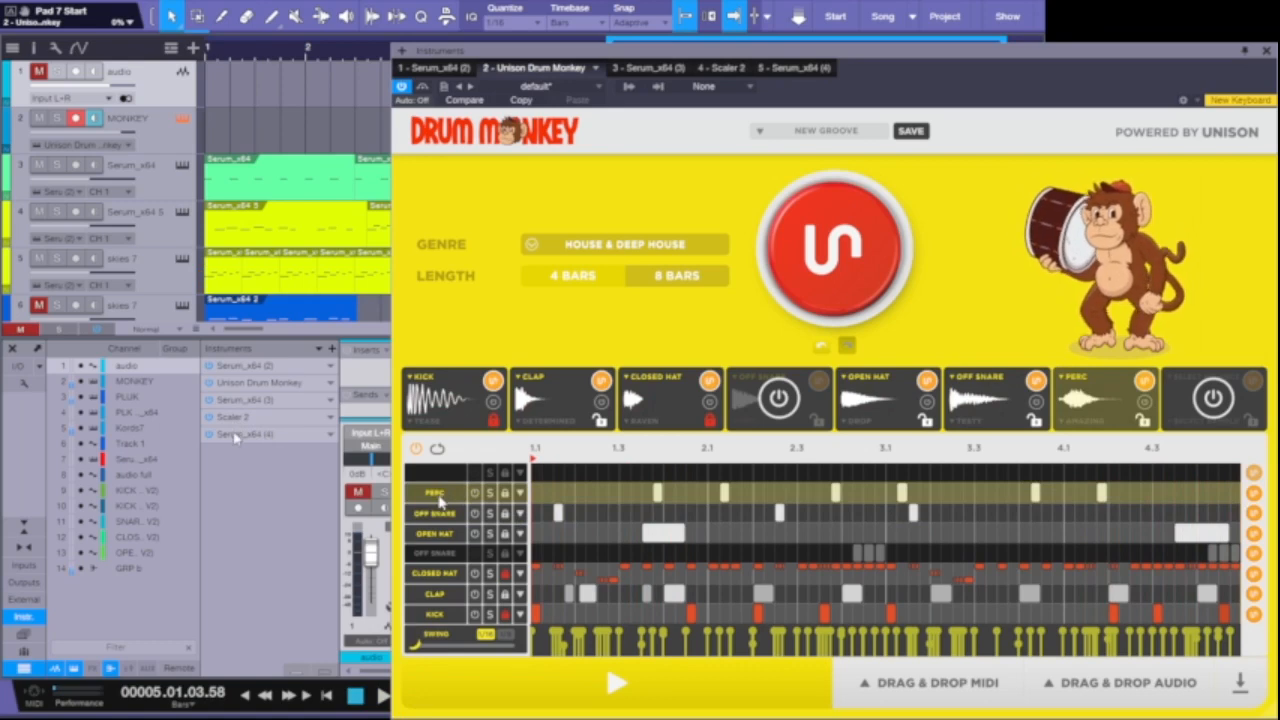
# Open the perc lane's pitch editor and raise its first hit to +2 st and its third hit to +1 st
pyautogui.click(441, 493)
pyautogui.click(440, 468)
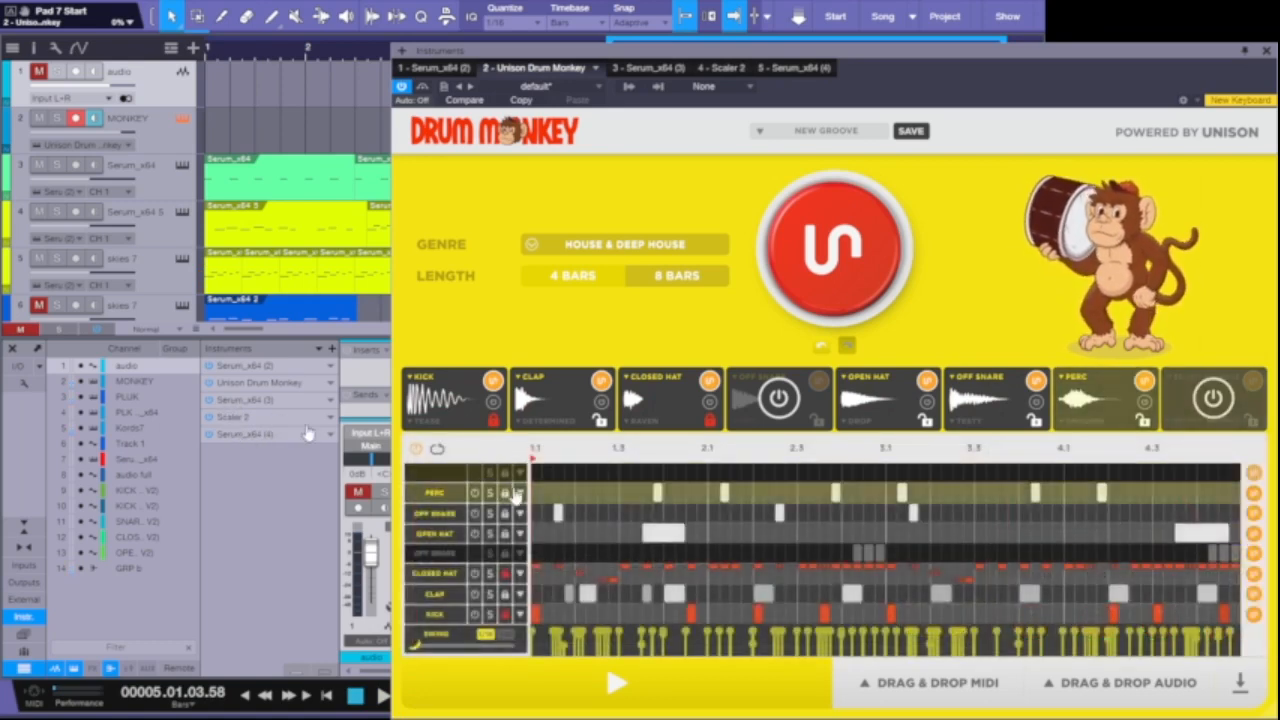
pyautogui.click(519, 493)
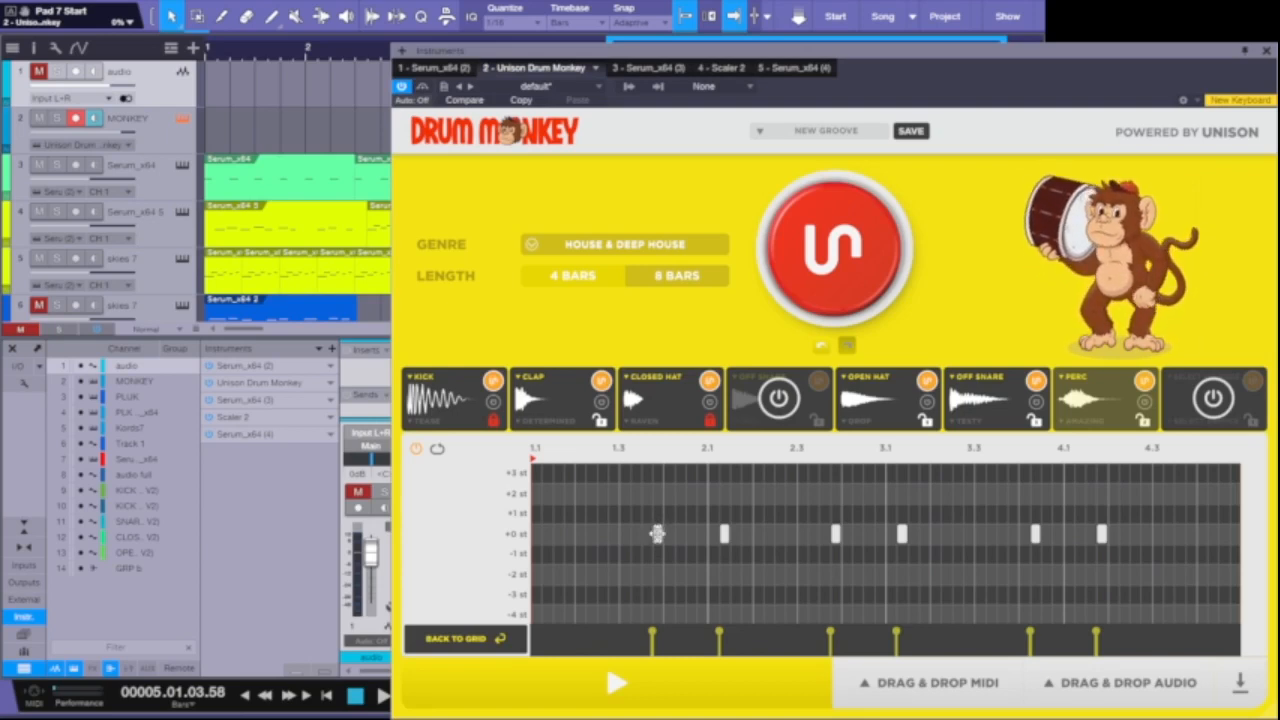
pyautogui.rightClick(657, 533)
pyautogui.click(636, 553)
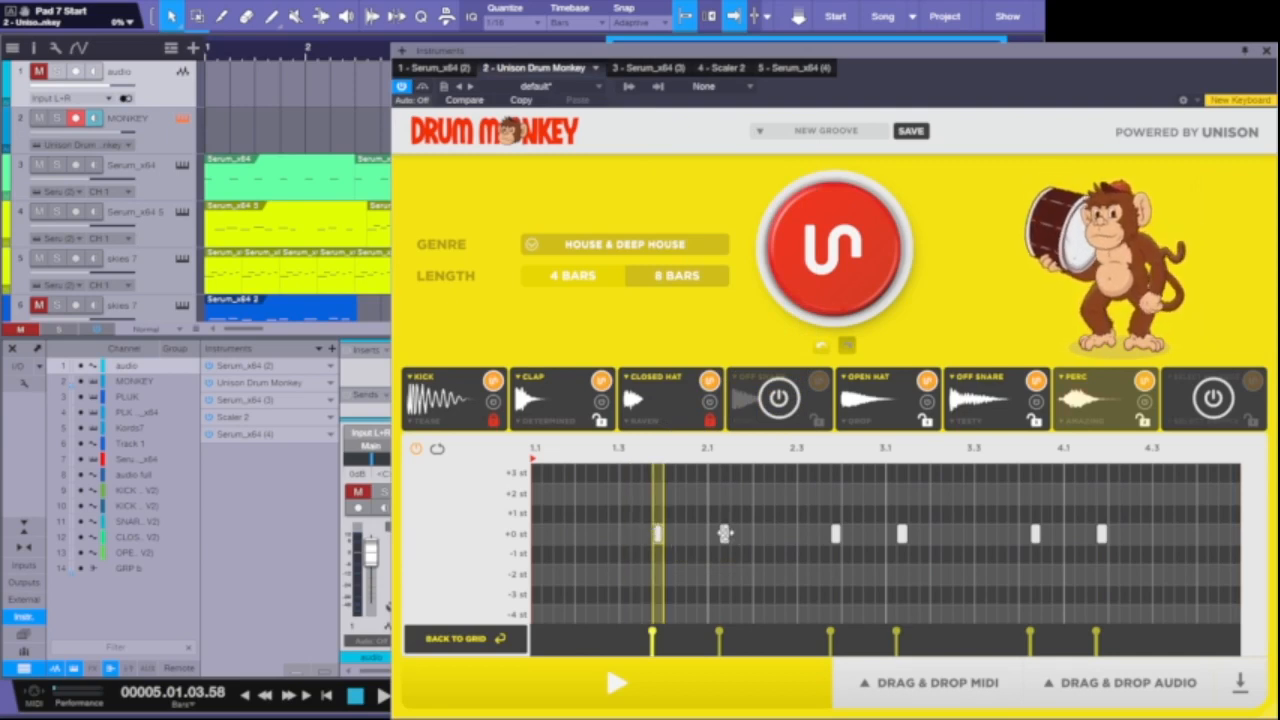
pyautogui.moveTo(658, 532); pyautogui.dragTo(656, 493)
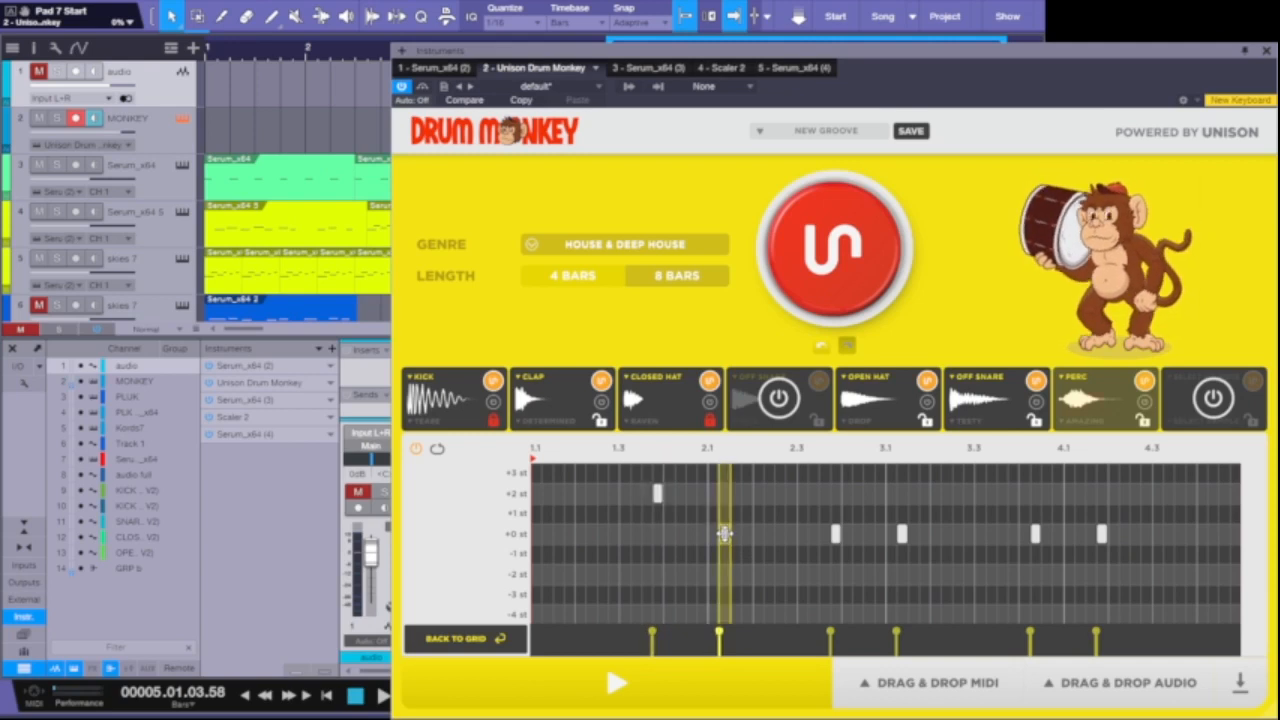
pyautogui.moveTo(724, 533)
pyautogui.mouseDown()
pyautogui.moveTo(725, 513)
pyautogui.moveTo(736, 533)
pyautogui.moveTo(724, 533)
pyautogui.mouseUp()
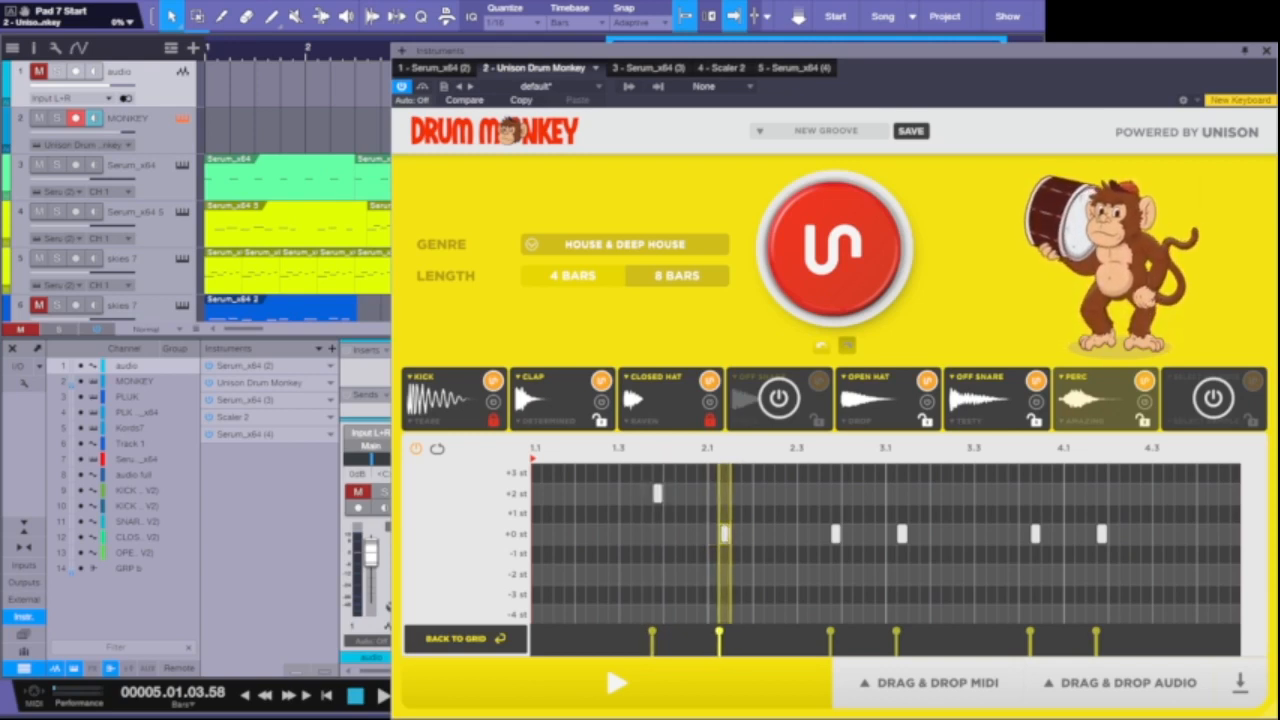
pyautogui.moveTo(835, 533); pyautogui.dragTo(836, 508)
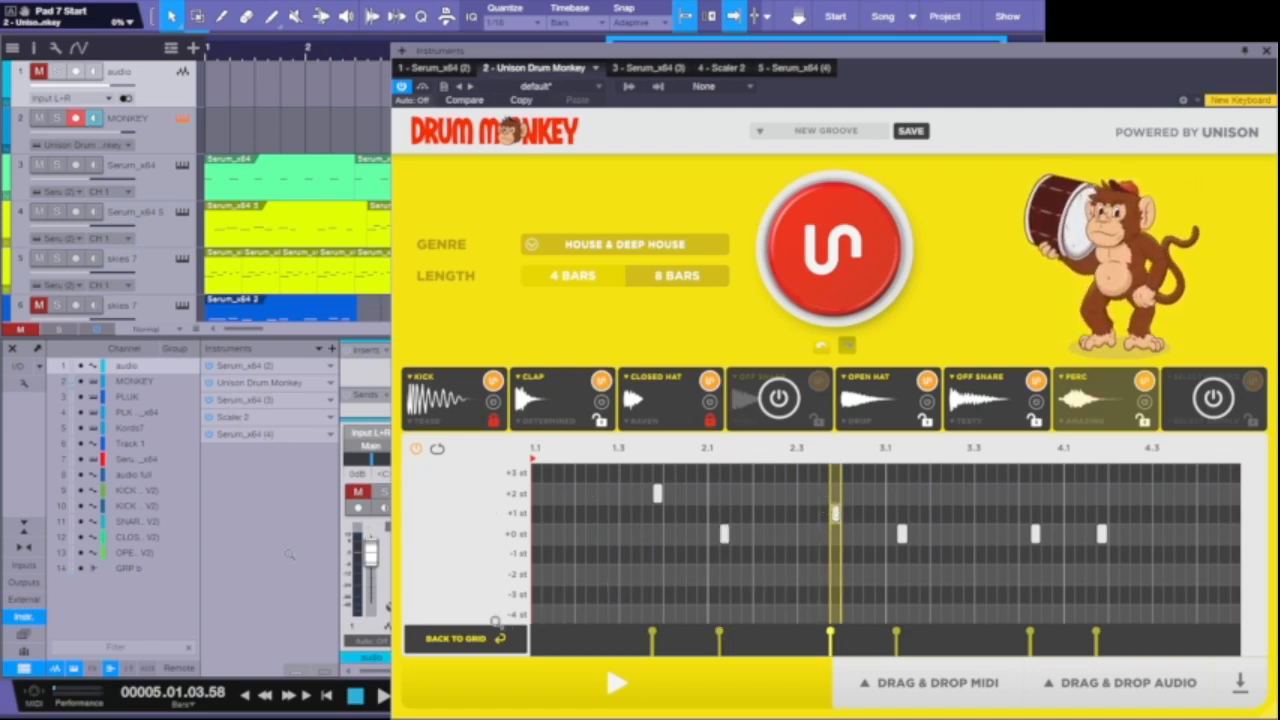
# Preview the perc pitches, then set the fourth hit to -3 st, the fifth to -2 st and the sixth to +2 st
pyautogui.click(618, 680)
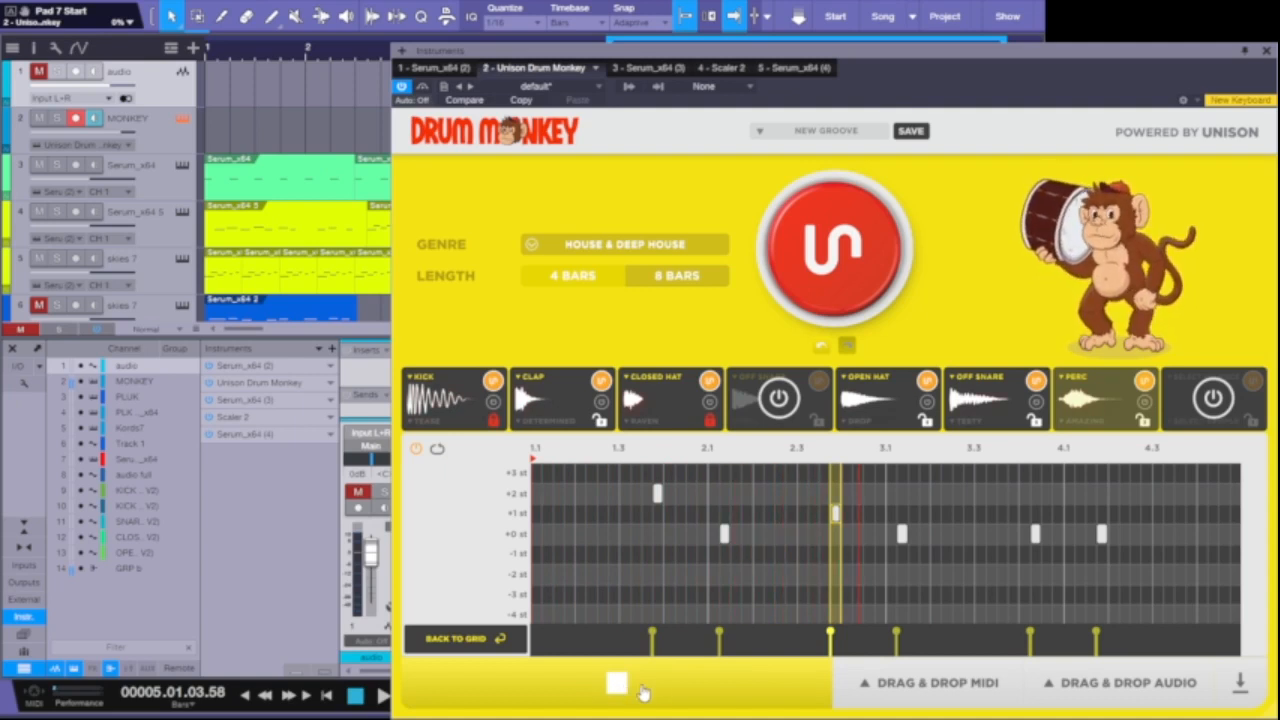
pyautogui.press('space')
pyautogui.press('space')
pyautogui.moveTo(902, 533); pyautogui.dragTo(902, 593)
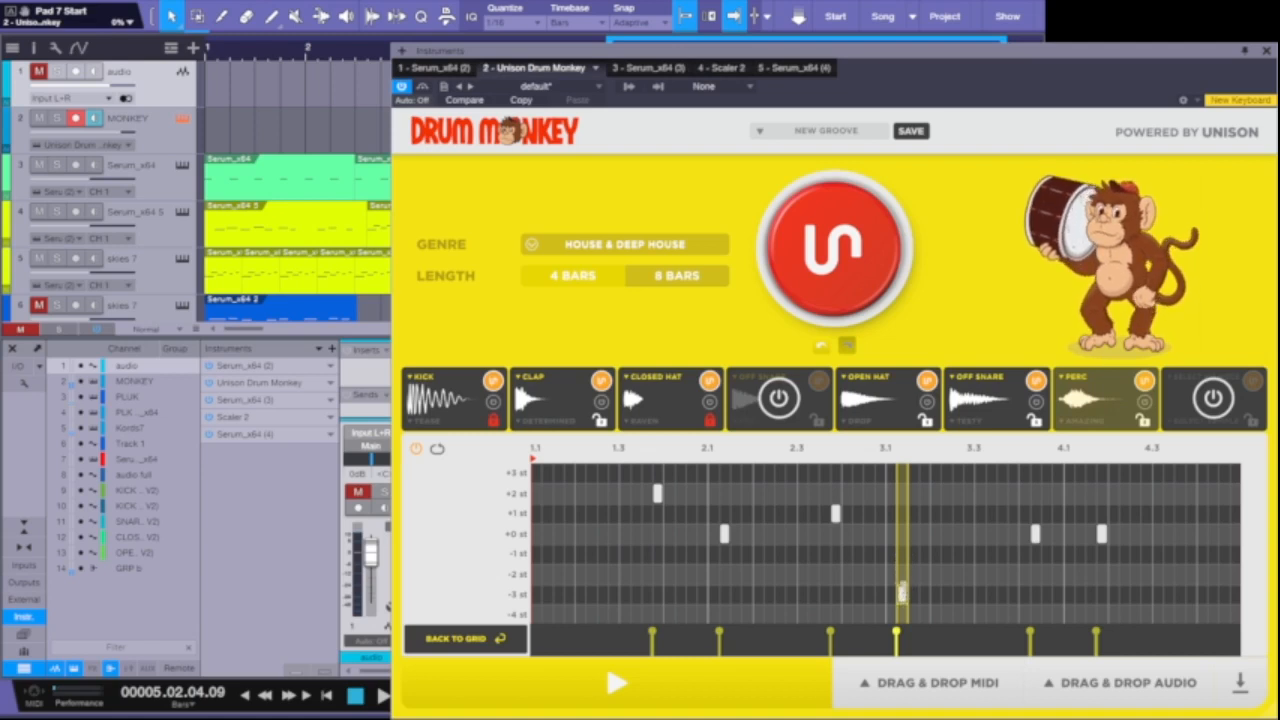
pyautogui.moveTo(1032, 535); pyautogui.dragTo(1036, 574)
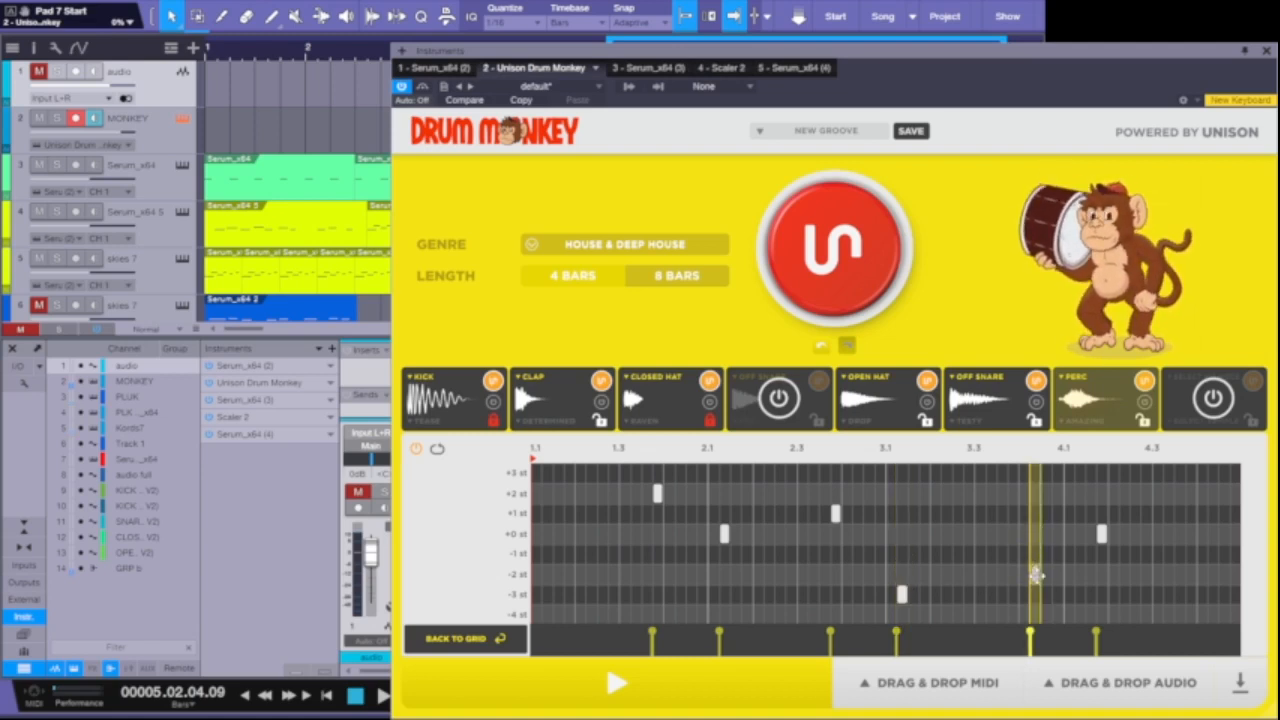
pyautogui.click(1101, 533)
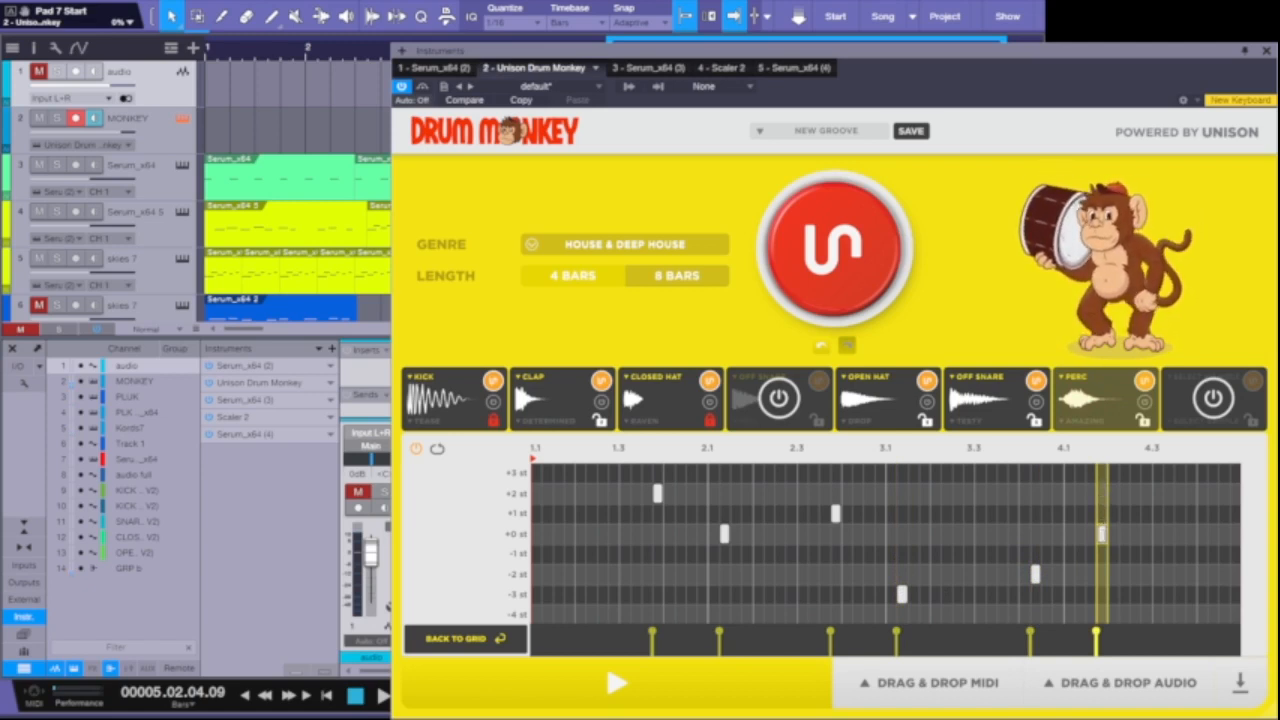
pyautogui.moveTo(1101, 535); pyautogui.dragTo(1103, 494)
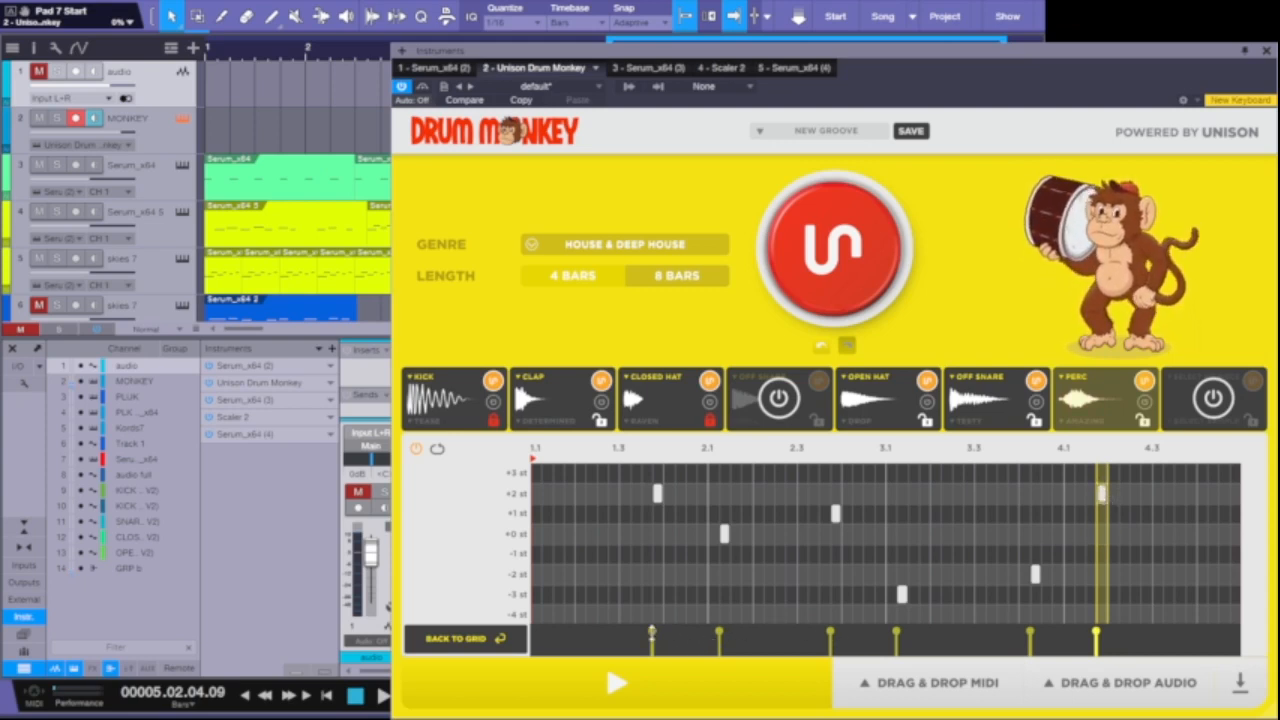
# Lower the velocities of all perc hits except the second, and clear the selection
pyautogui.moveTo(651, 634); pyautogui.dragTo(653, 648)
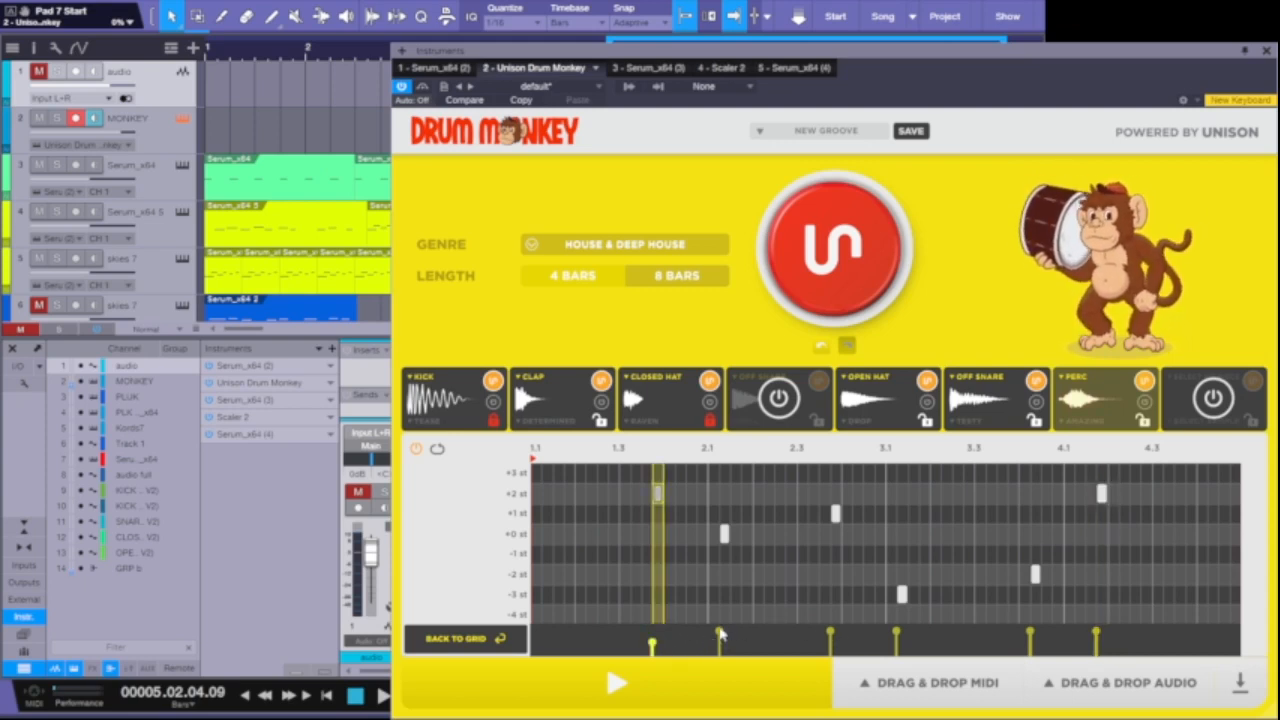
pyautogui.moveTo(829, 631); pyautogui.dragTo(831, 650)
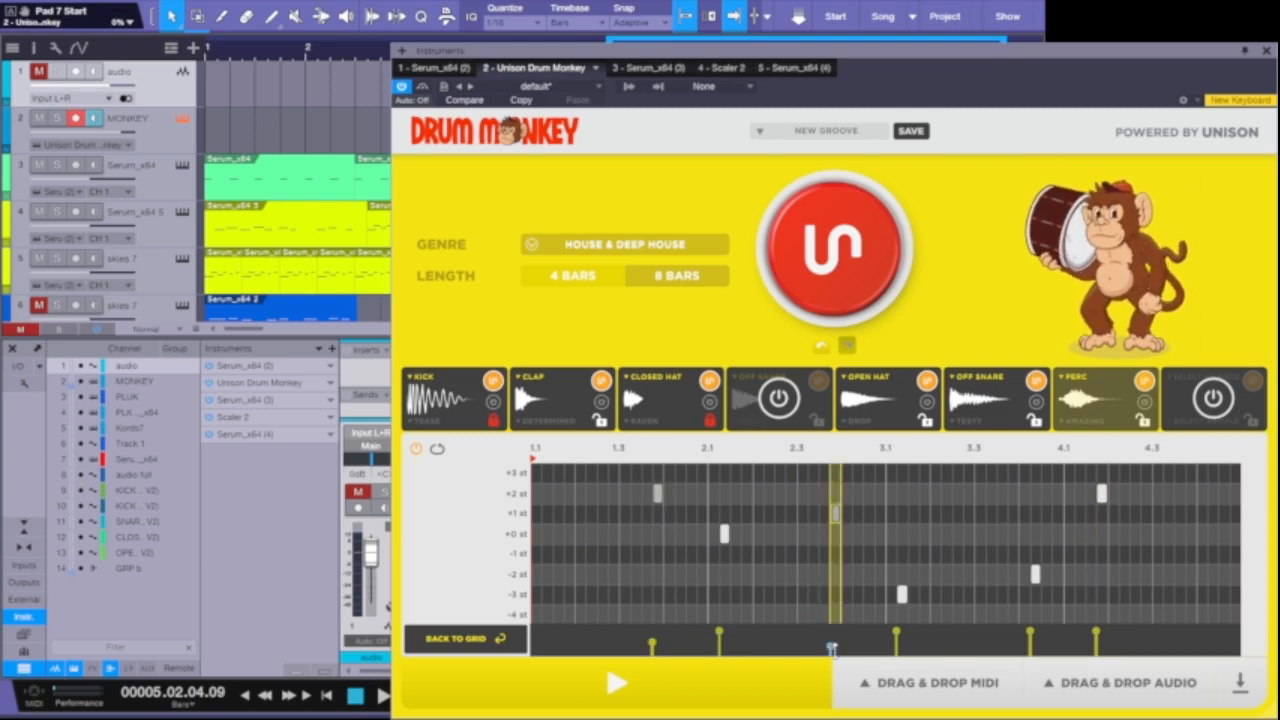
pyautogui.click(896, 632)
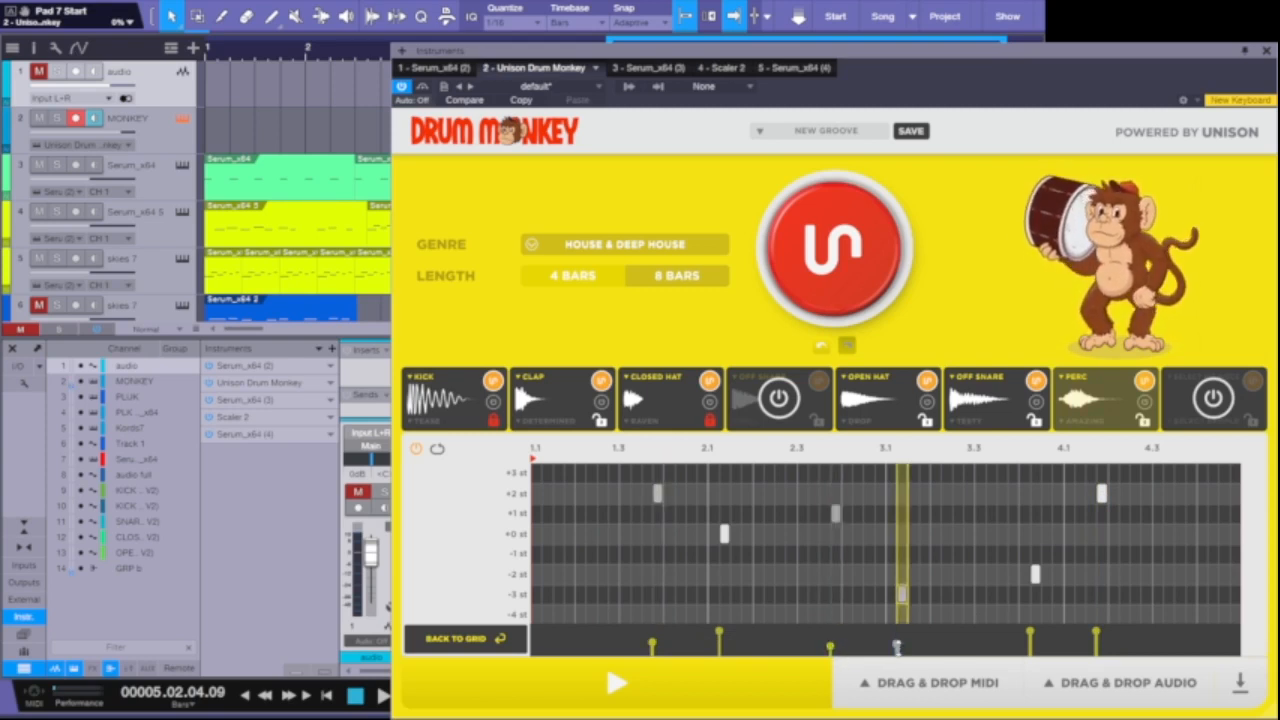
pyautogui.moveTo(1008, 480); pyautogui.dragTo(1094, 640)
pyautogui.click(1178, 565)
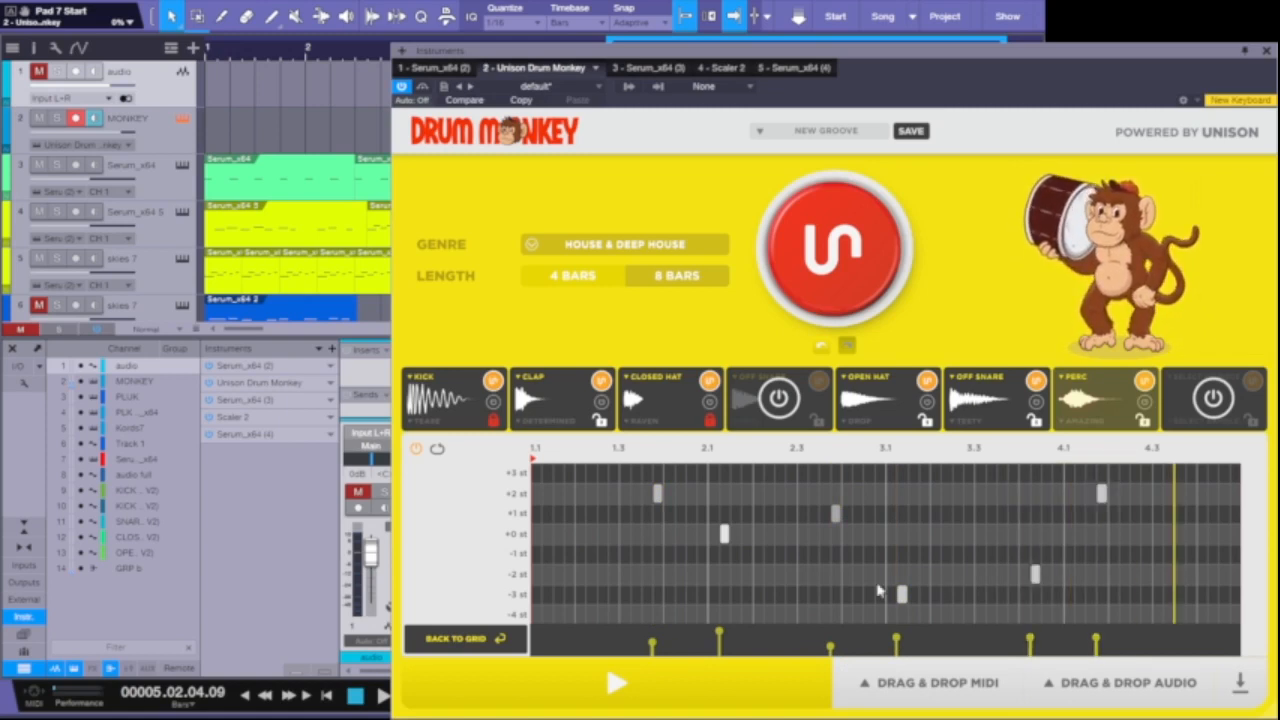
# Play the groove from the full pattern grid and save it as PB Live Demo 2
pyautogui.click(458, 638)
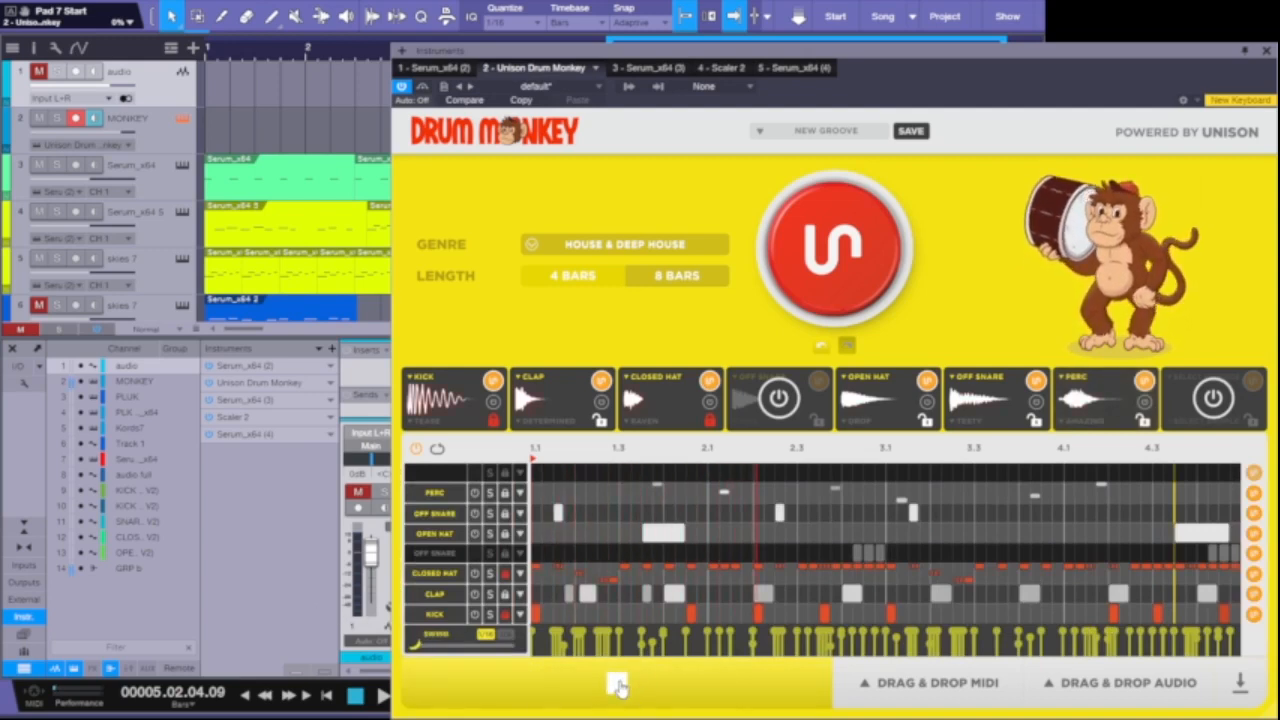
pyautogui.click(617, 686)
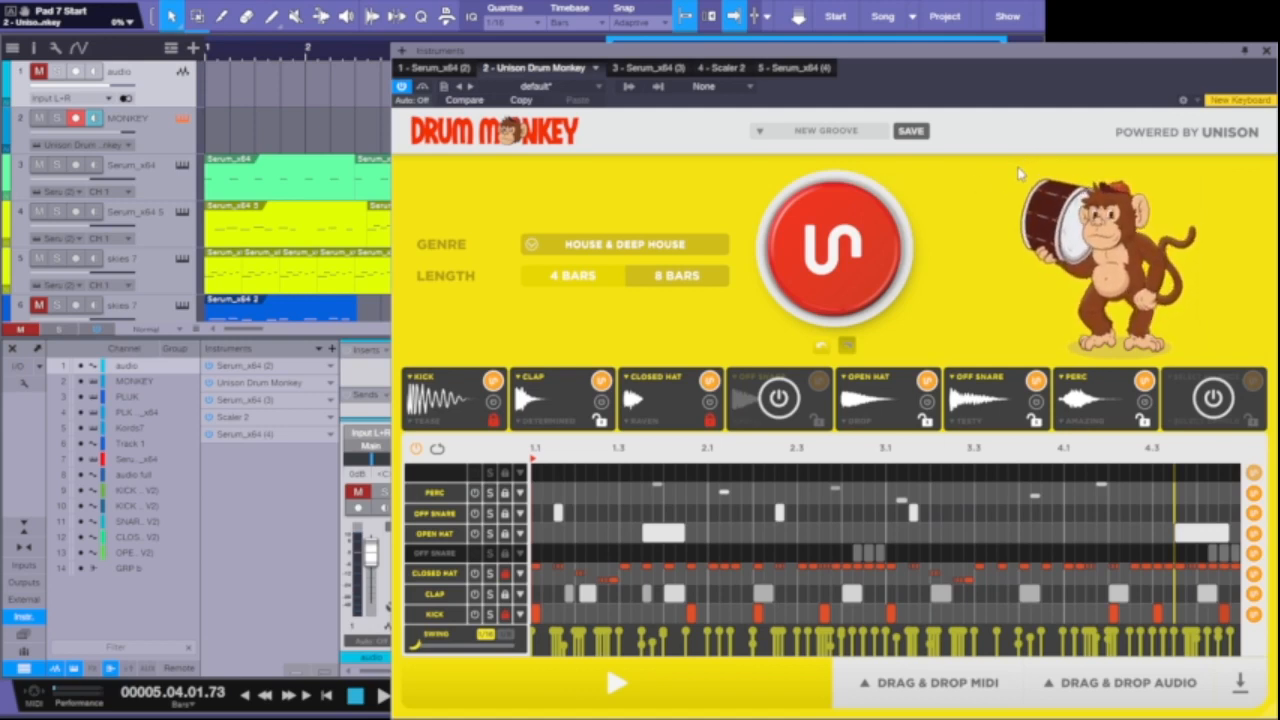
pyautogui.press('Return')
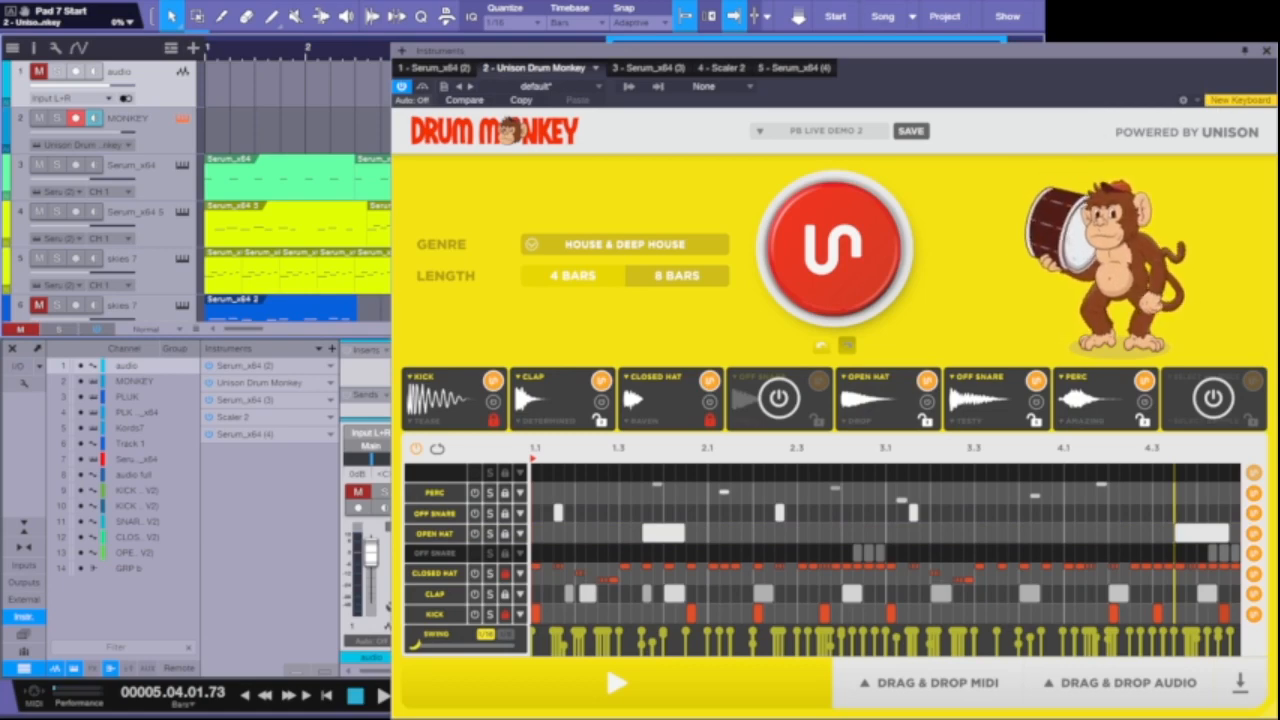
# Close the instrument window and play the song, unmuting and re-muting the BS skies 7 track to compare
pyautogui.click(1267, 53)
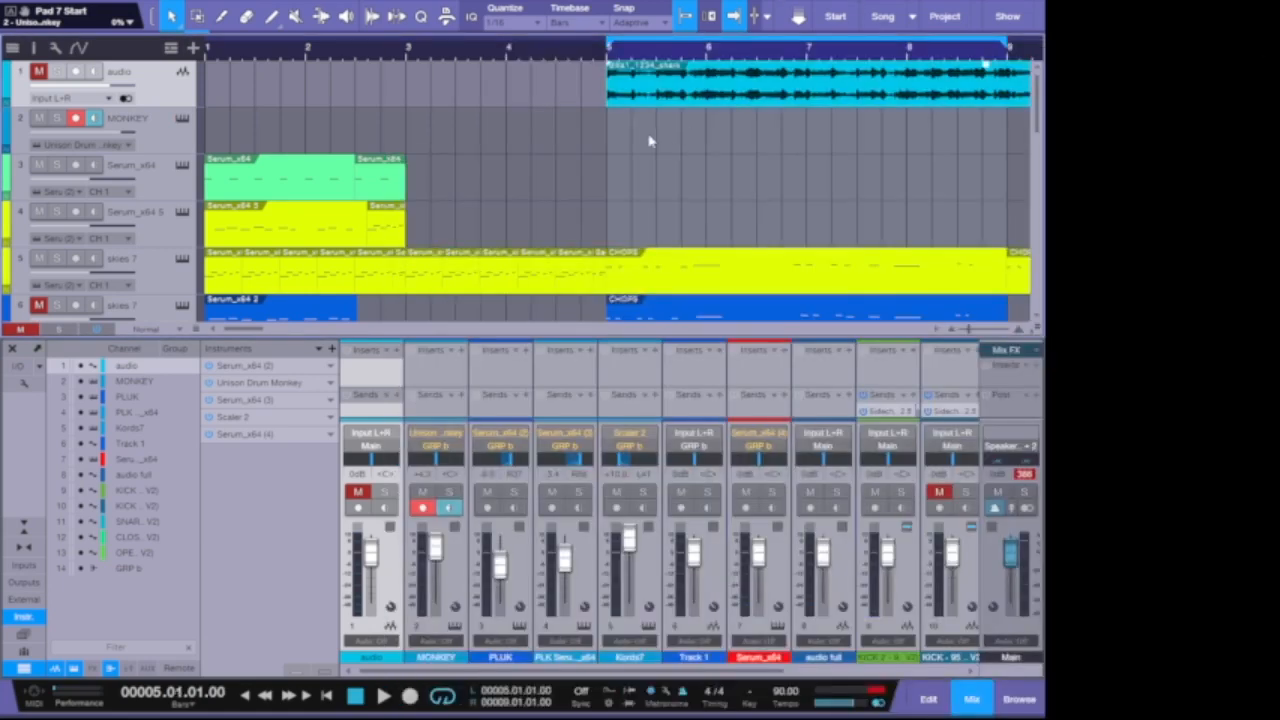
pyautogui.press('space')
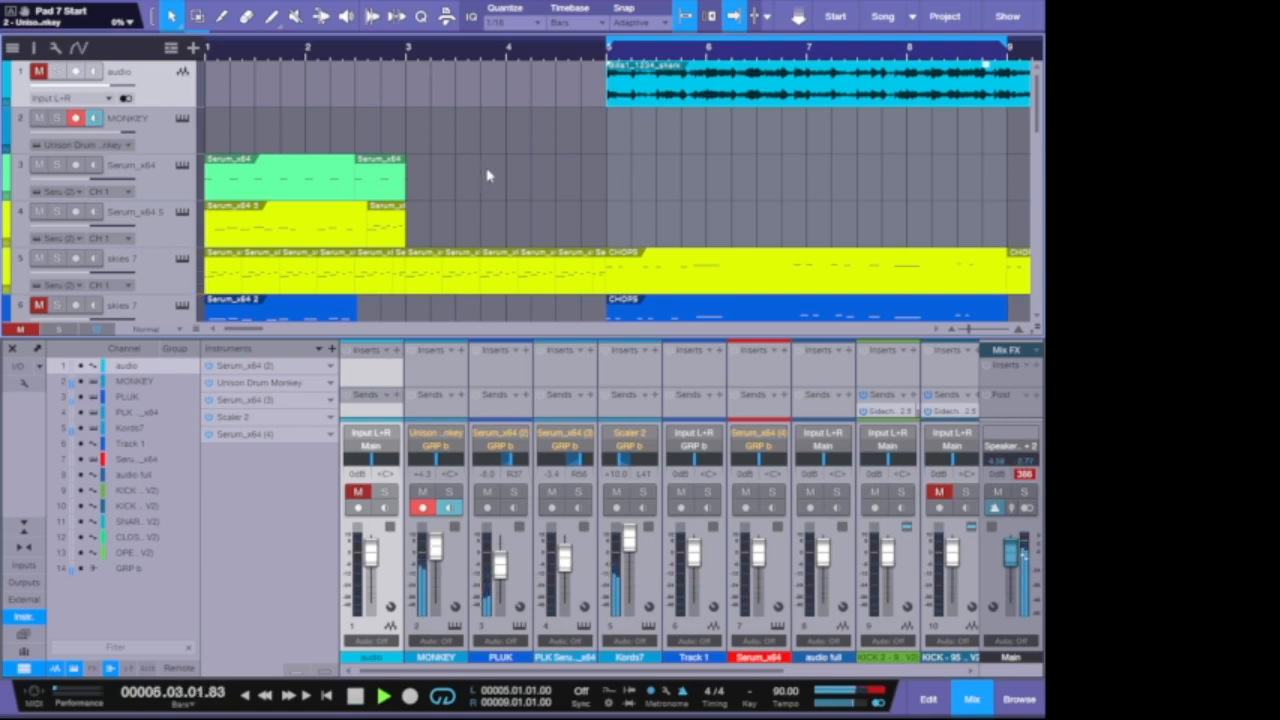
pyautogui.scroll(-3, 487, 176)
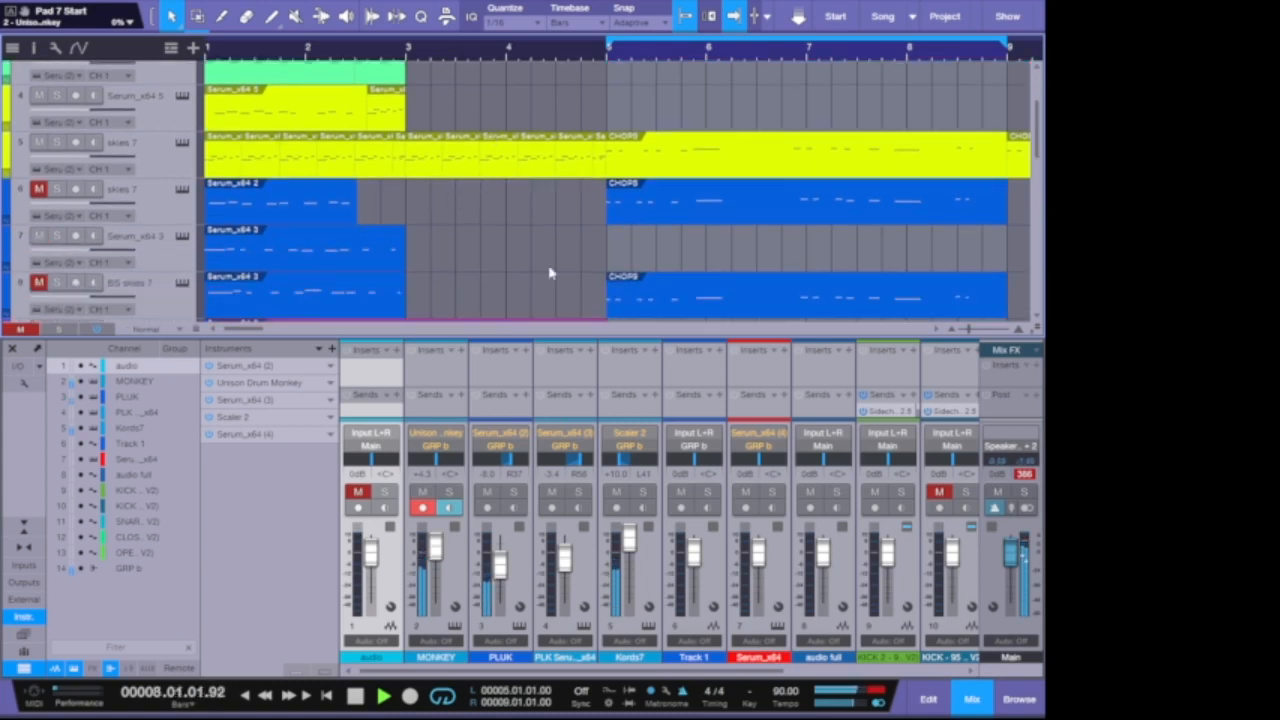
pyautogui.click(39, 285)
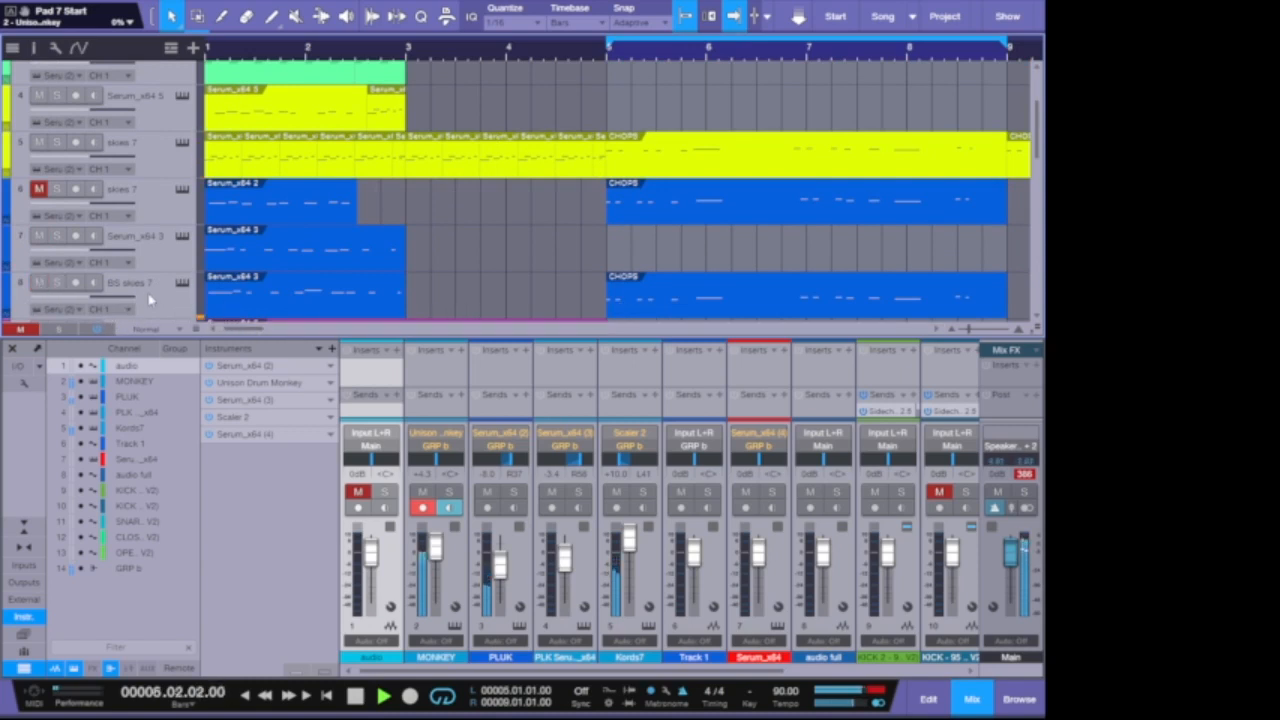
pyautogui.click(618, 302)
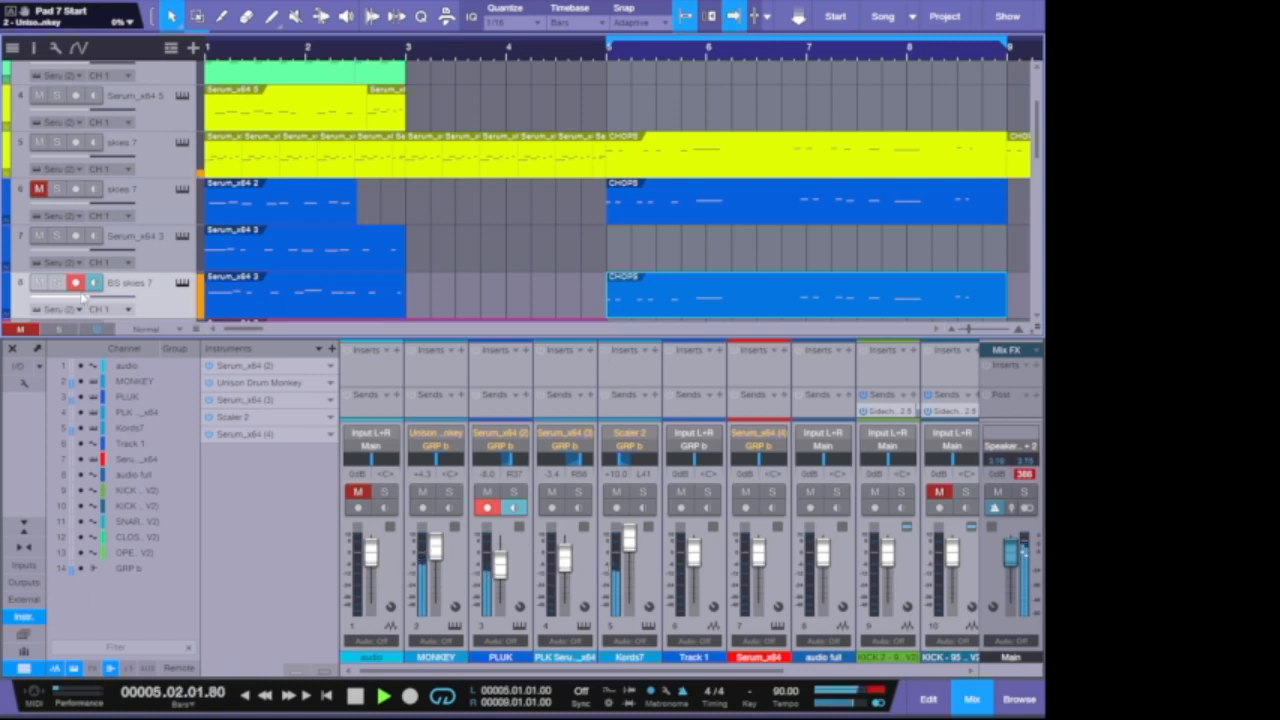
pyautogui.click(39, 282)
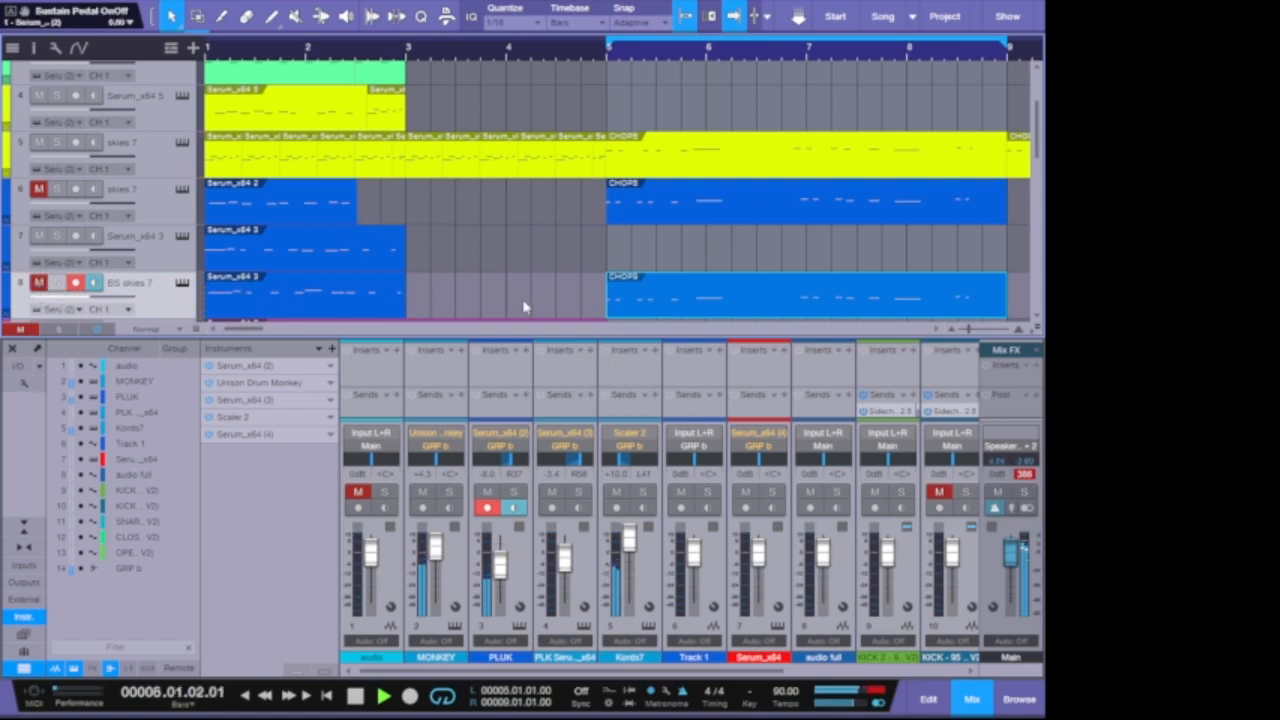
# Open the CHOPS clip on the BS skies 7 track and quantize all its notes to 1/8
pyautogui.doubleClick(653, 289)
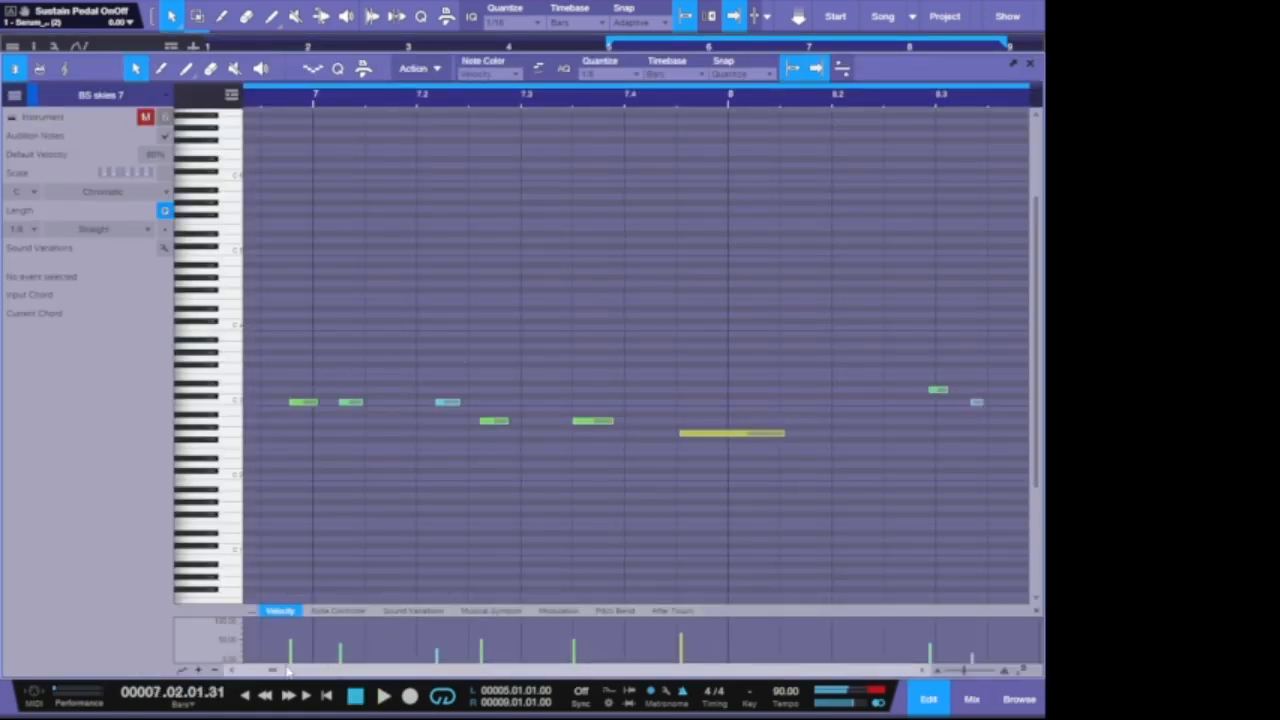
pyautogui.moveTo(273, 671); pyautogui.dragTo(175, 683)
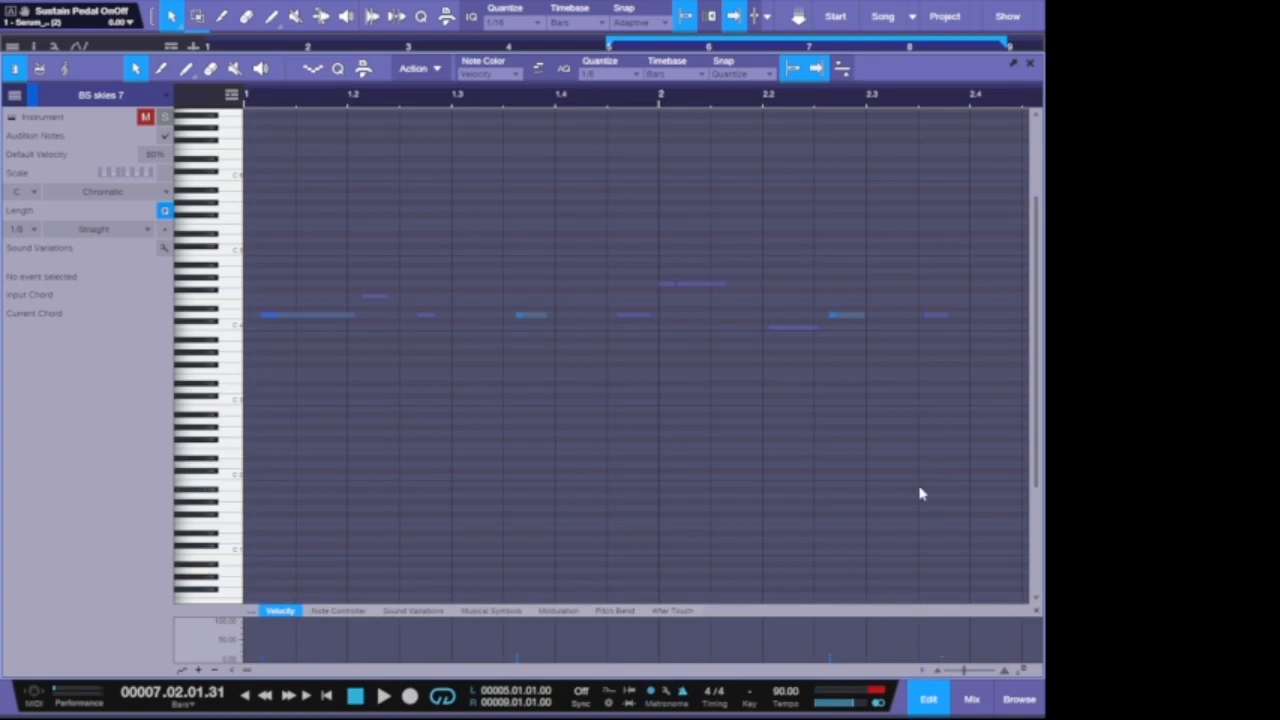
pyautogui.press('KP_1')
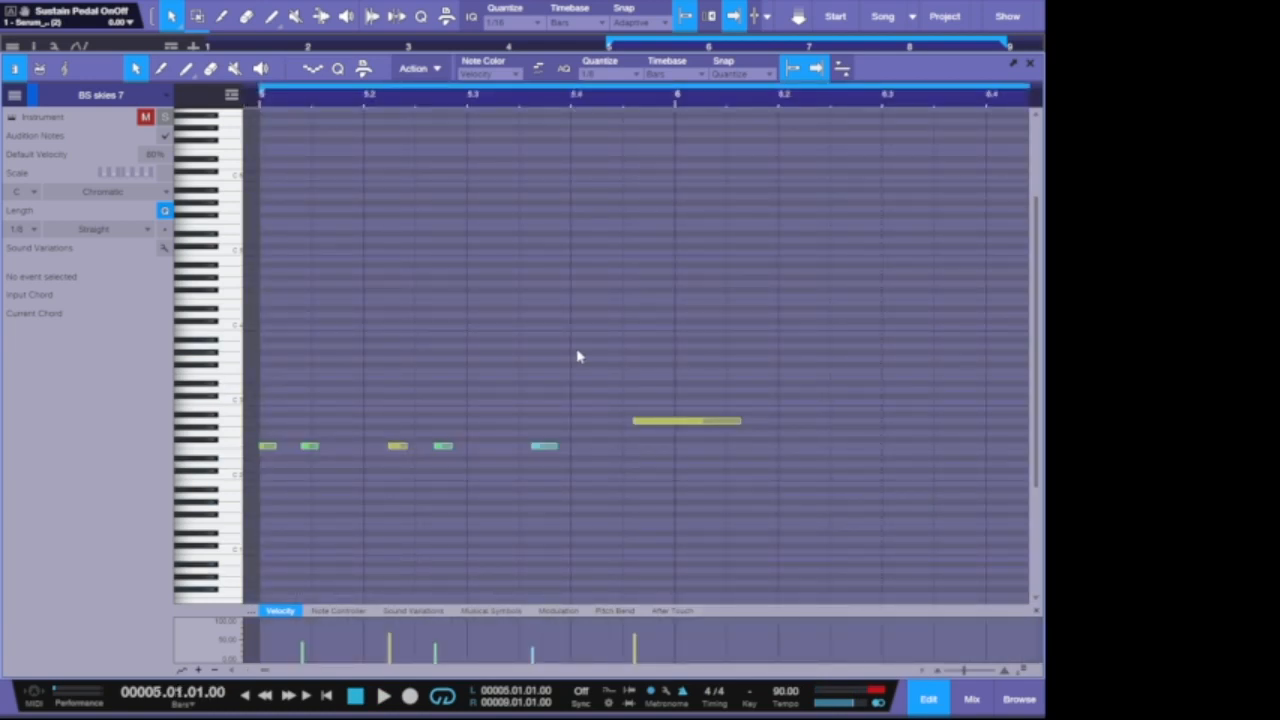
pyautogui.hotkey('ctrl', 'a')
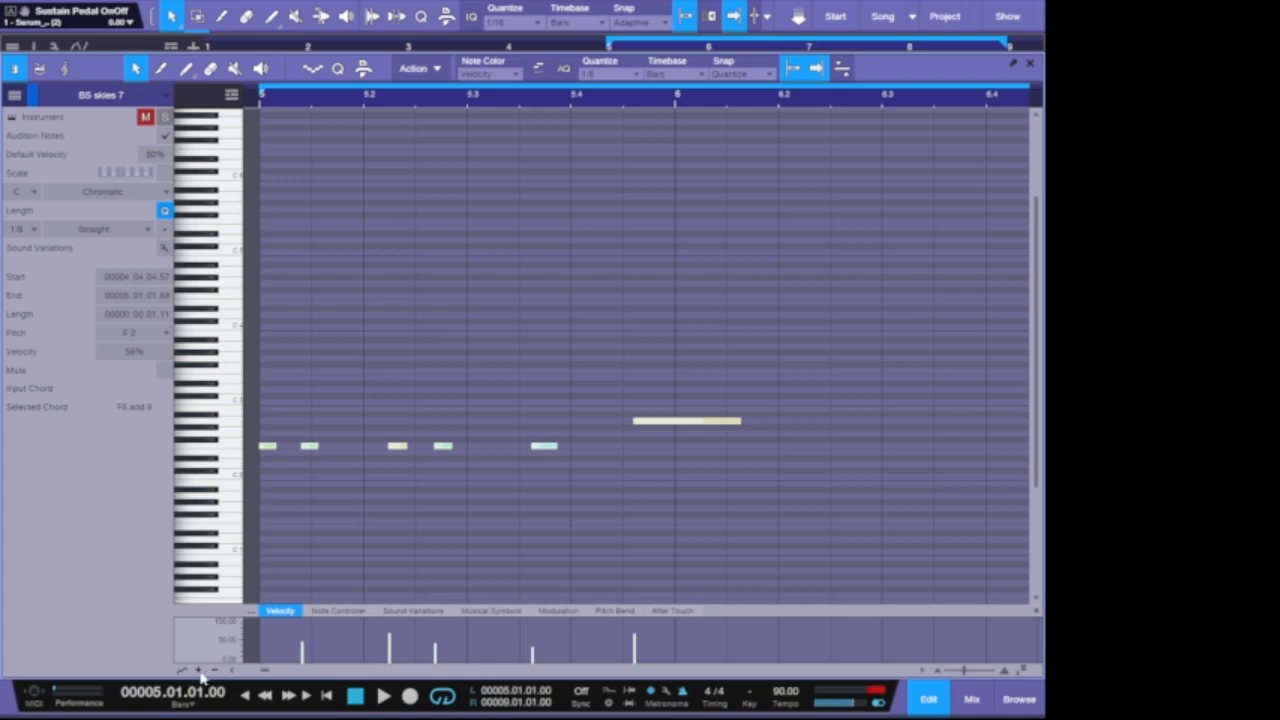
pyautogui.press('q')
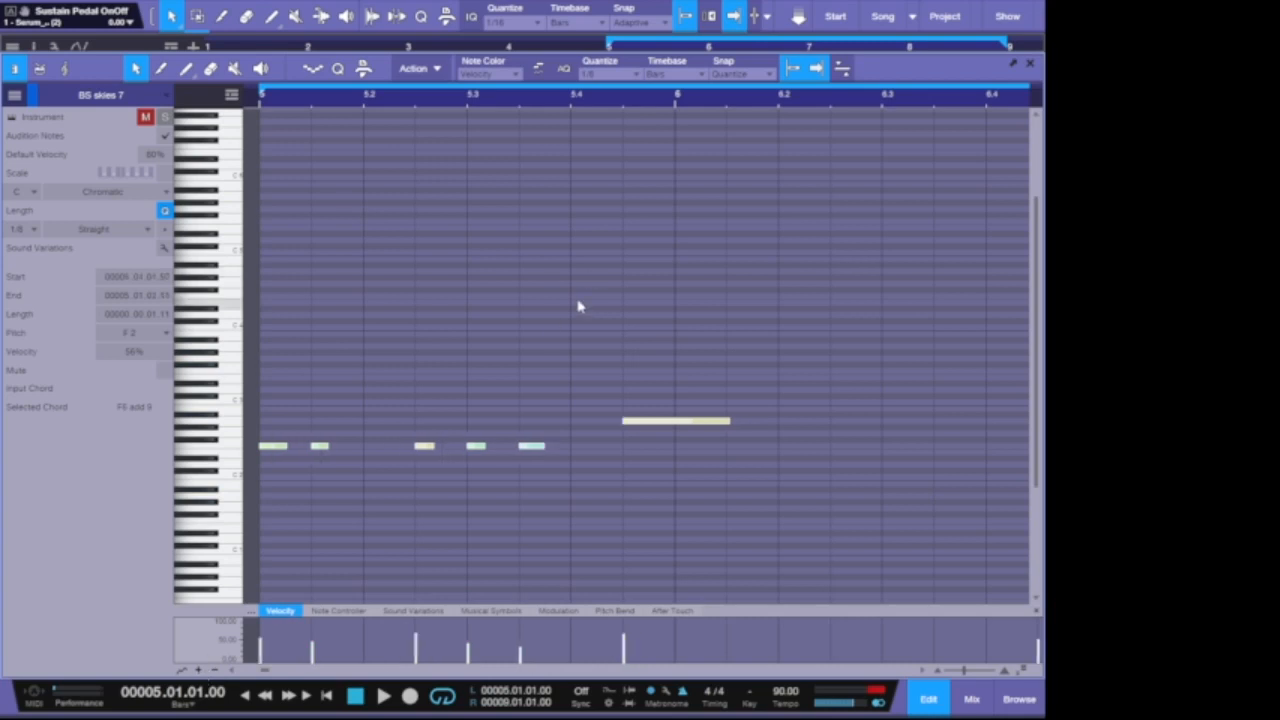
# Move the fifth short note of the CHOPS clip to beat 5.4, play the result, and close the note editor
pyautogui.click(566, 370)
pyautogui.click(532, 446)
pyautogui.moveTo(547, 447); pyautogui.dragTo(589, 450)
pyautogui.press('space')
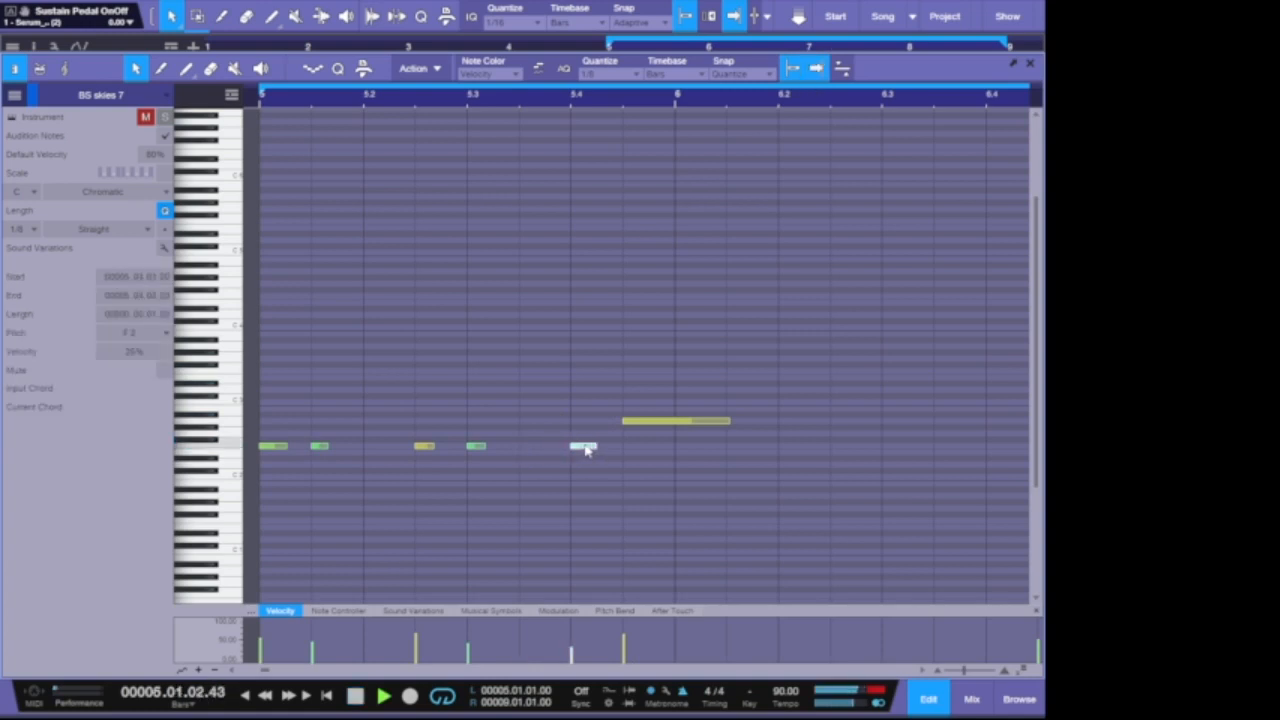
pyautogui.press('space')
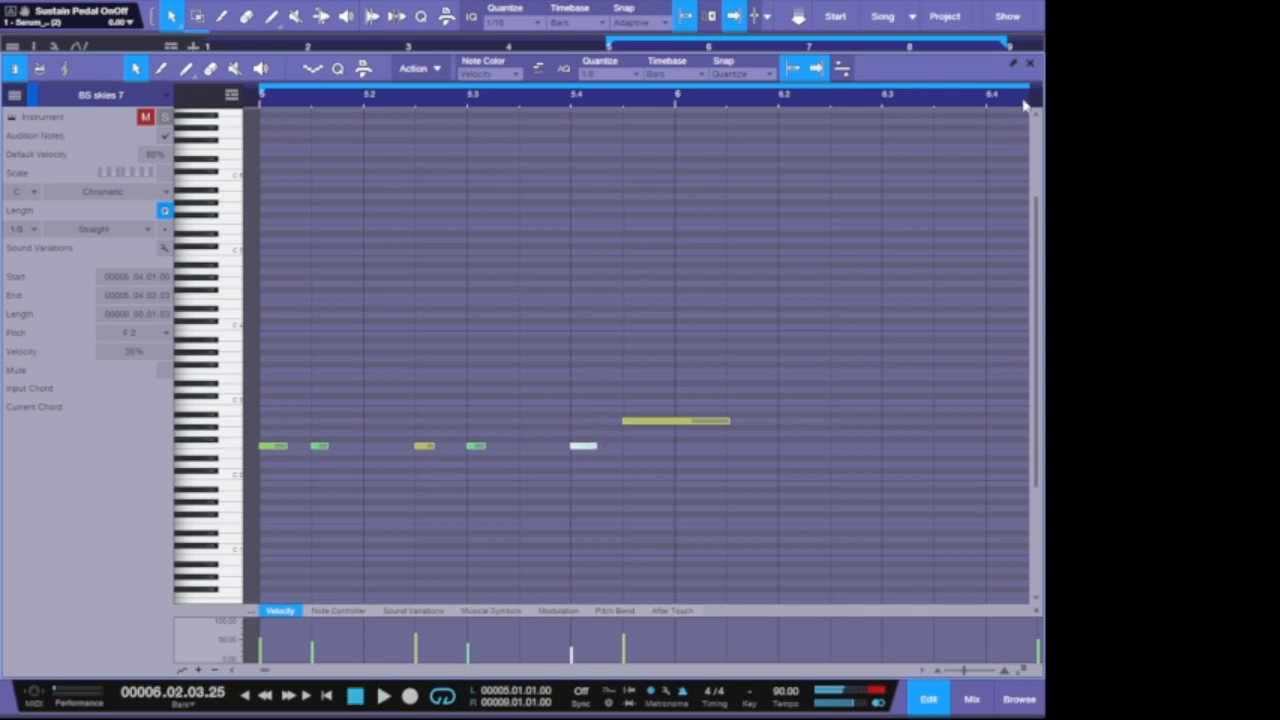
pyautogui.click(1030, 66)
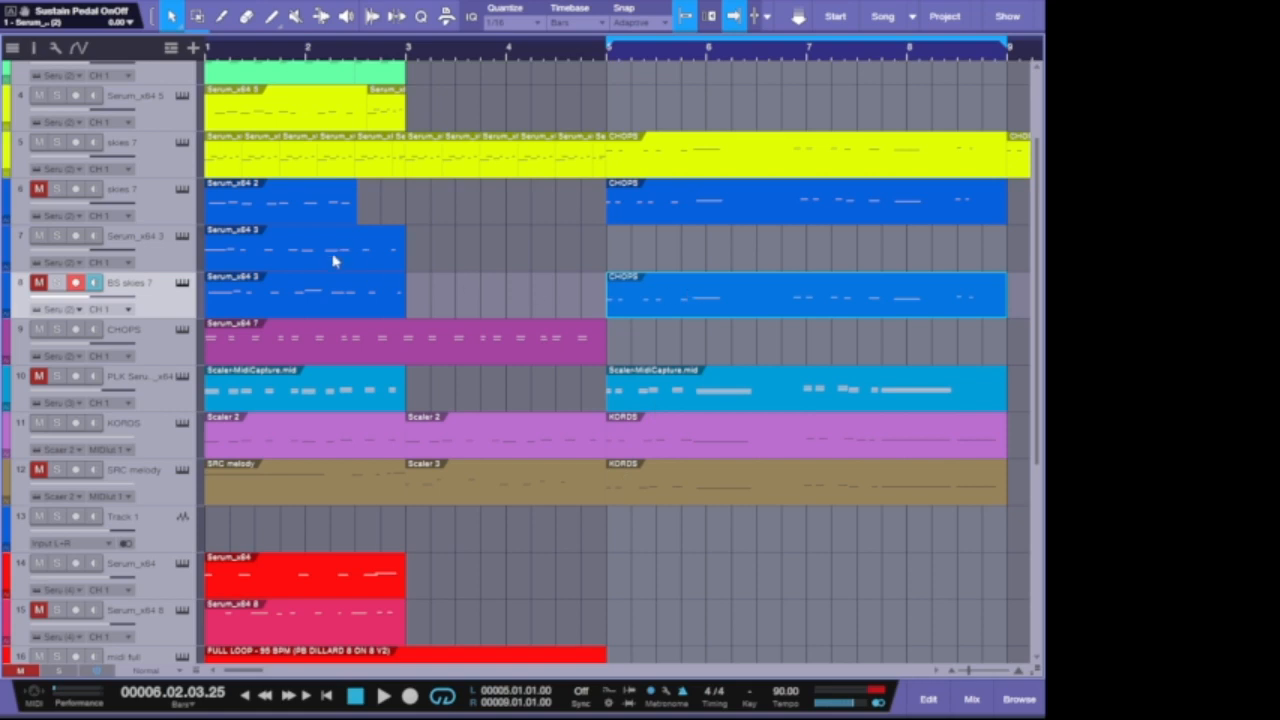
# Open the Drum Monkey instrument of the MONKEY track and show its kick lane for editing
pyautogui.scroll(3, 543, 237)
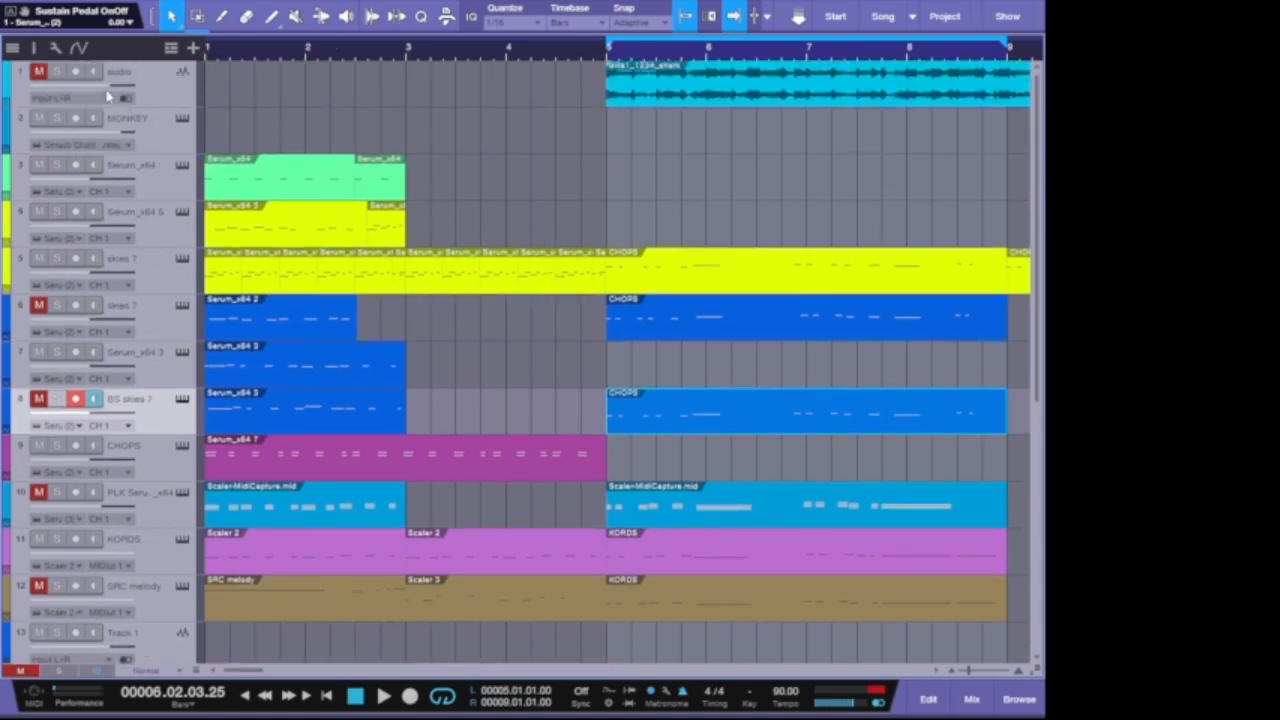
pyautogui.click(167, 129)
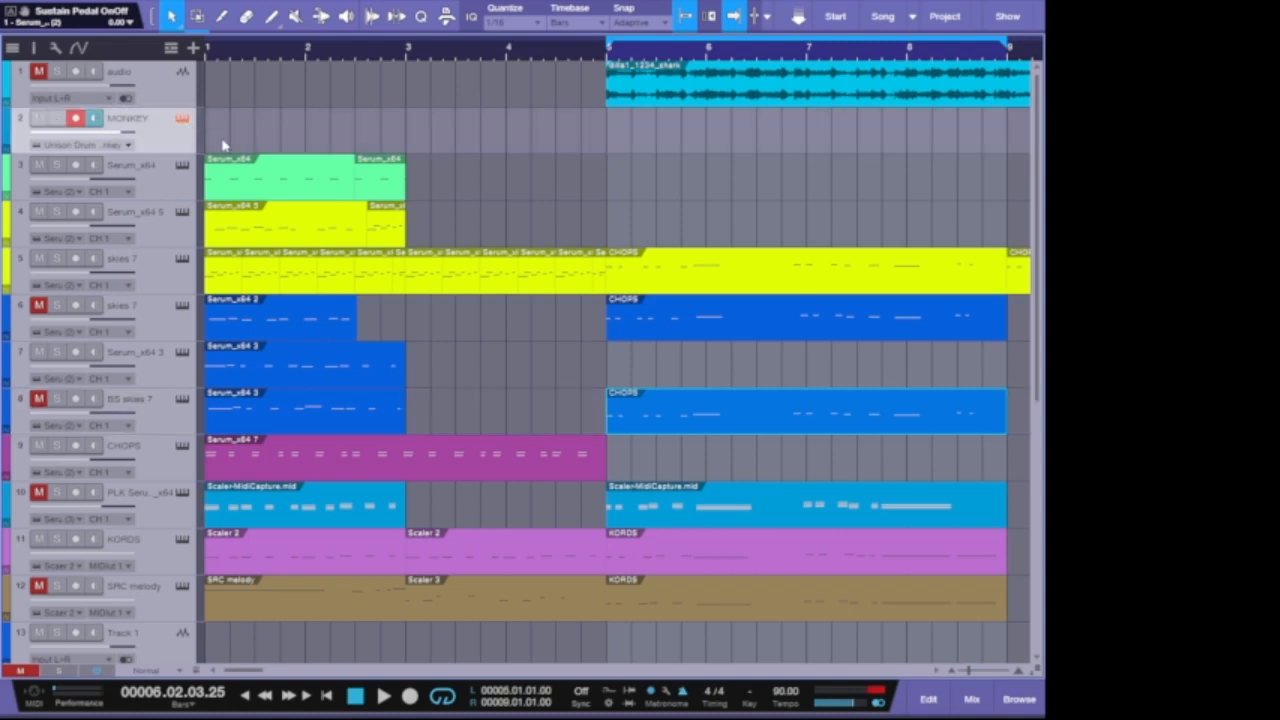
pyautogui.click(182, 119)
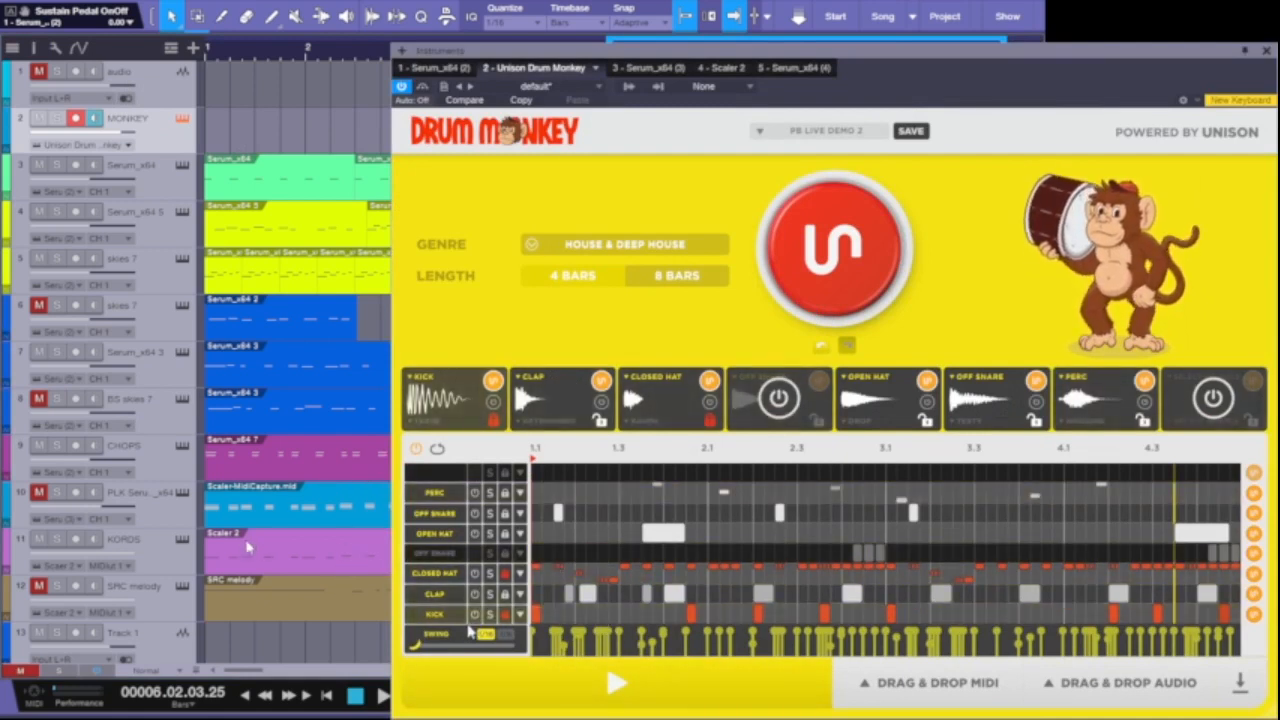
pyautogui.click(519, 614)
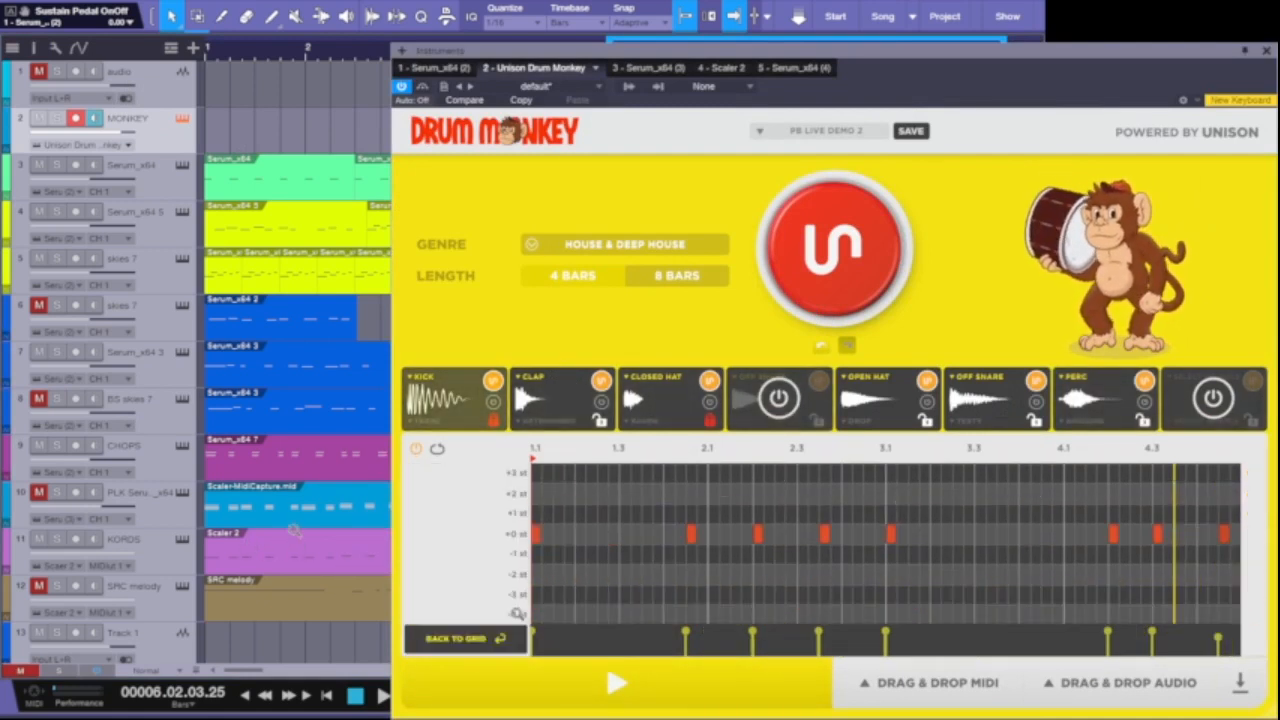
# Add three consecutive 1/16 kick hits directly after the first hit at 1.1
pyautogui.rightClick(547, 540)
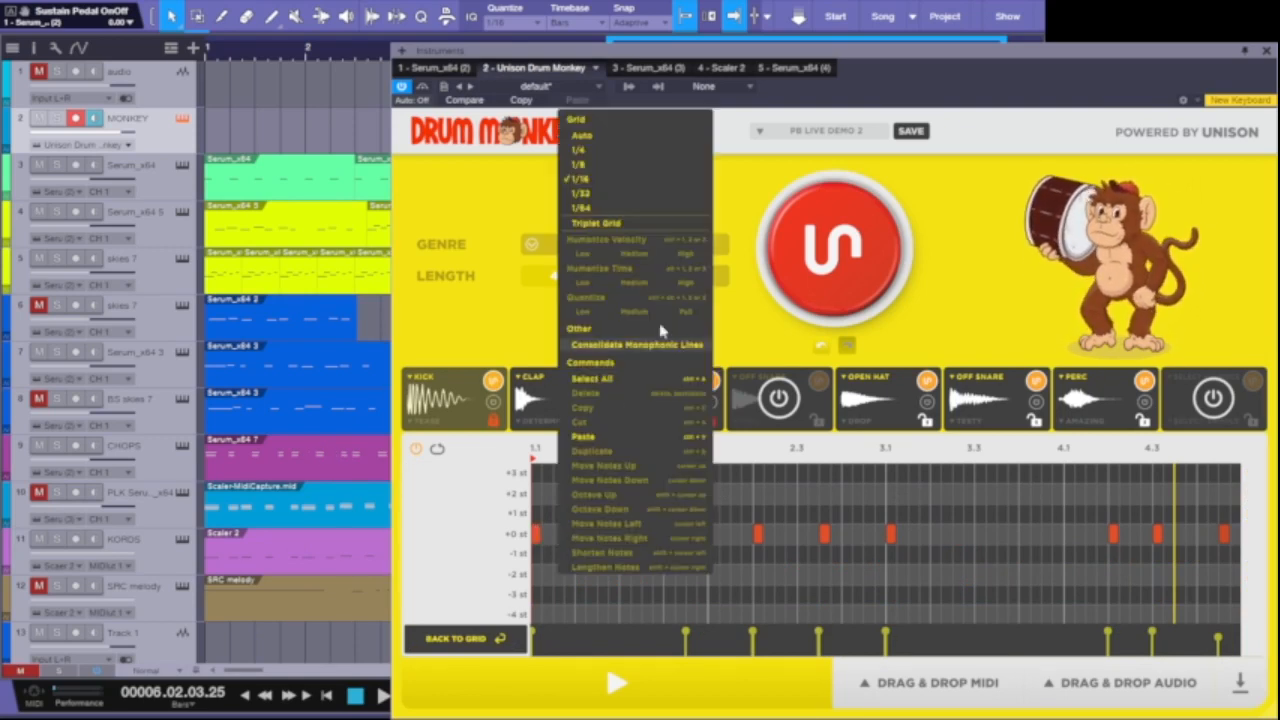
pyautogui.click(770, 603)
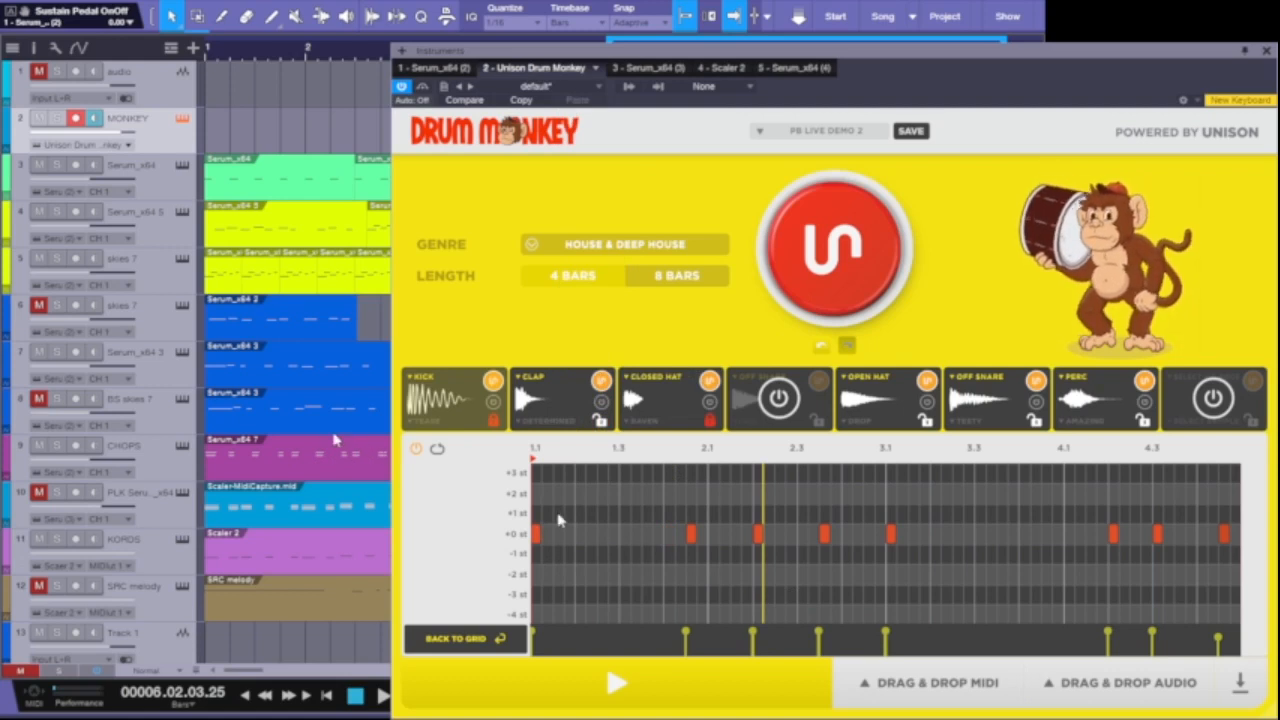
pyautogui.click(545, 540)
pyautogui.click(547, 536)
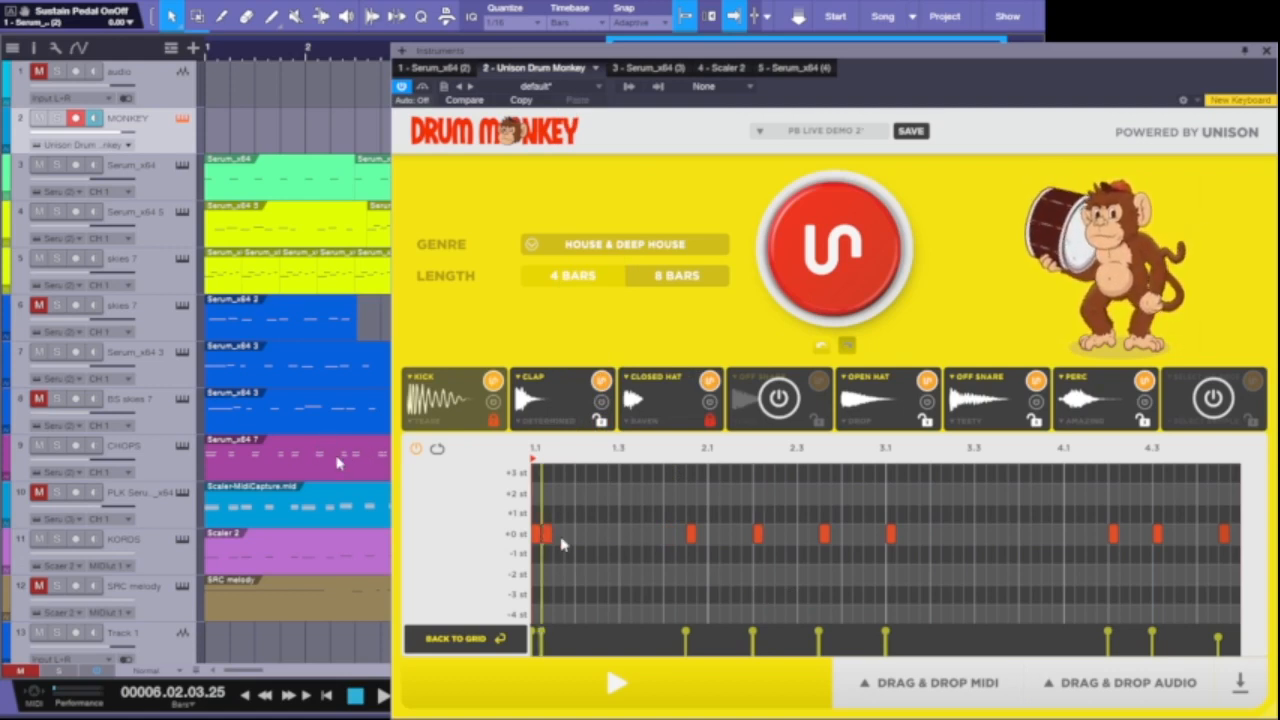
pyautogui.click(558, 536)
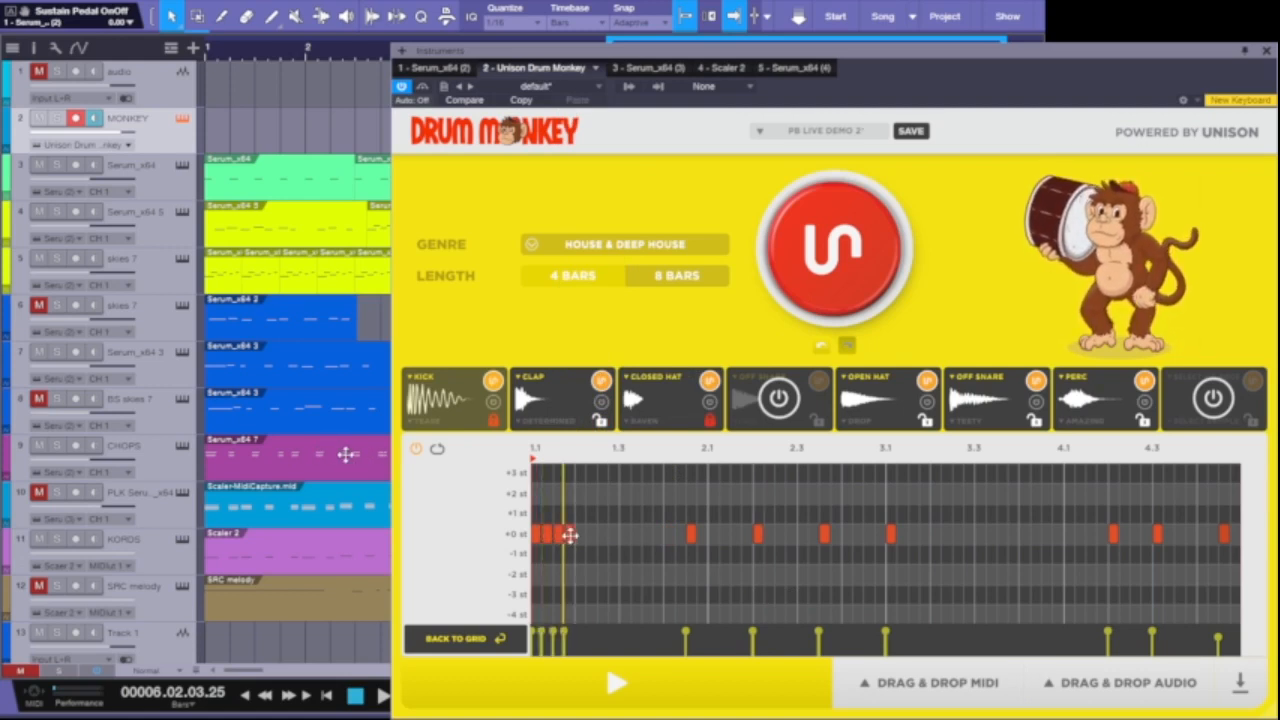
pyautogui.click(568, 534)
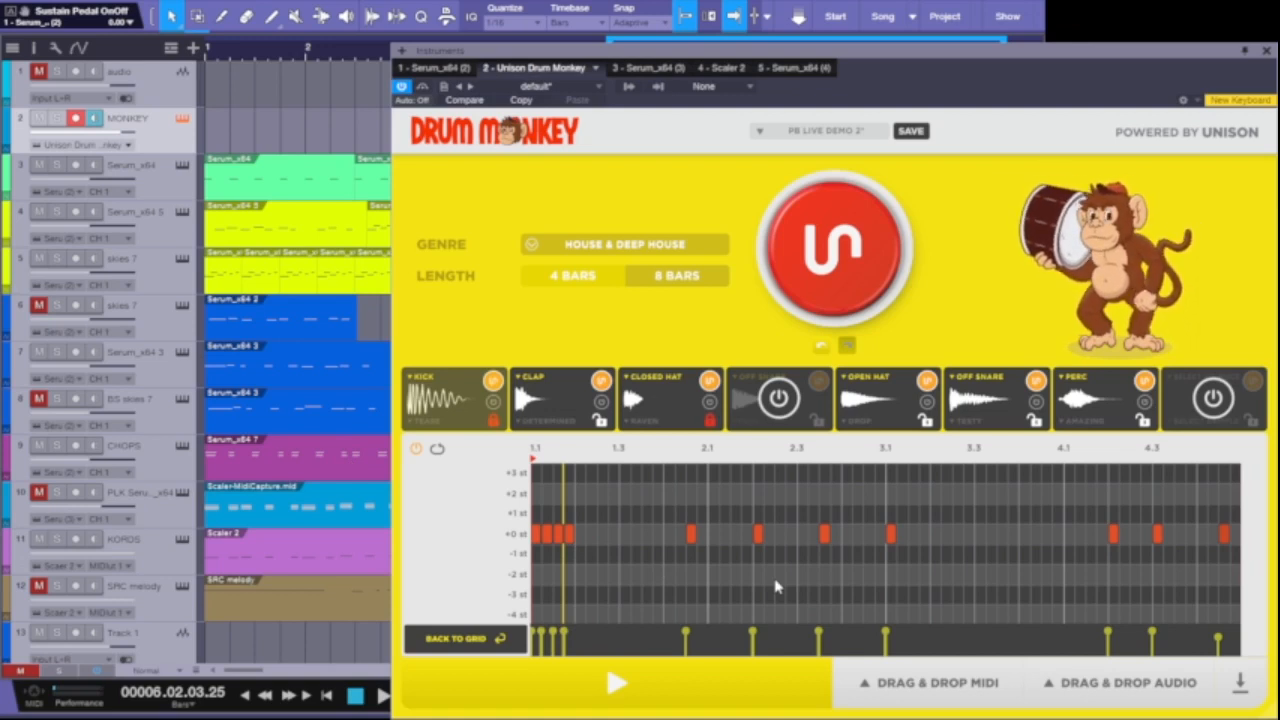
# Play the groove both in sync with the song and on its own to hear the opening kick roll
pyautogui.click(600, 688)
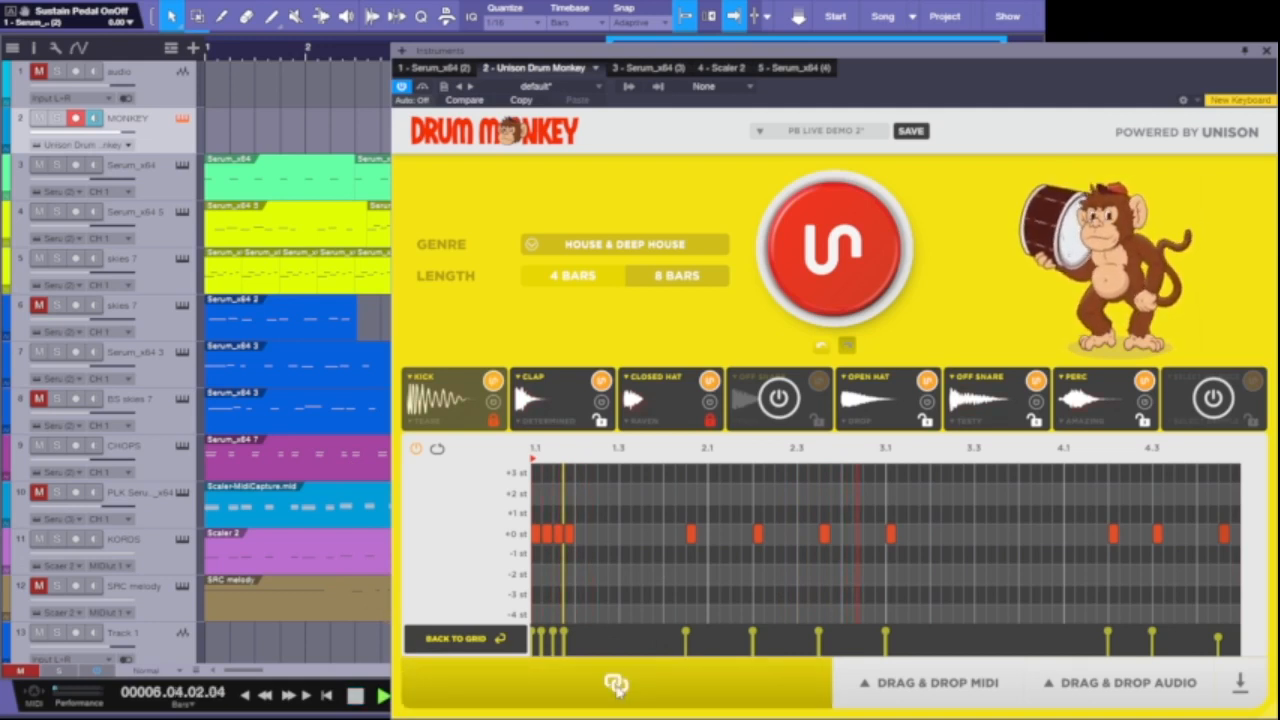
pyautogui.click(616, 687)
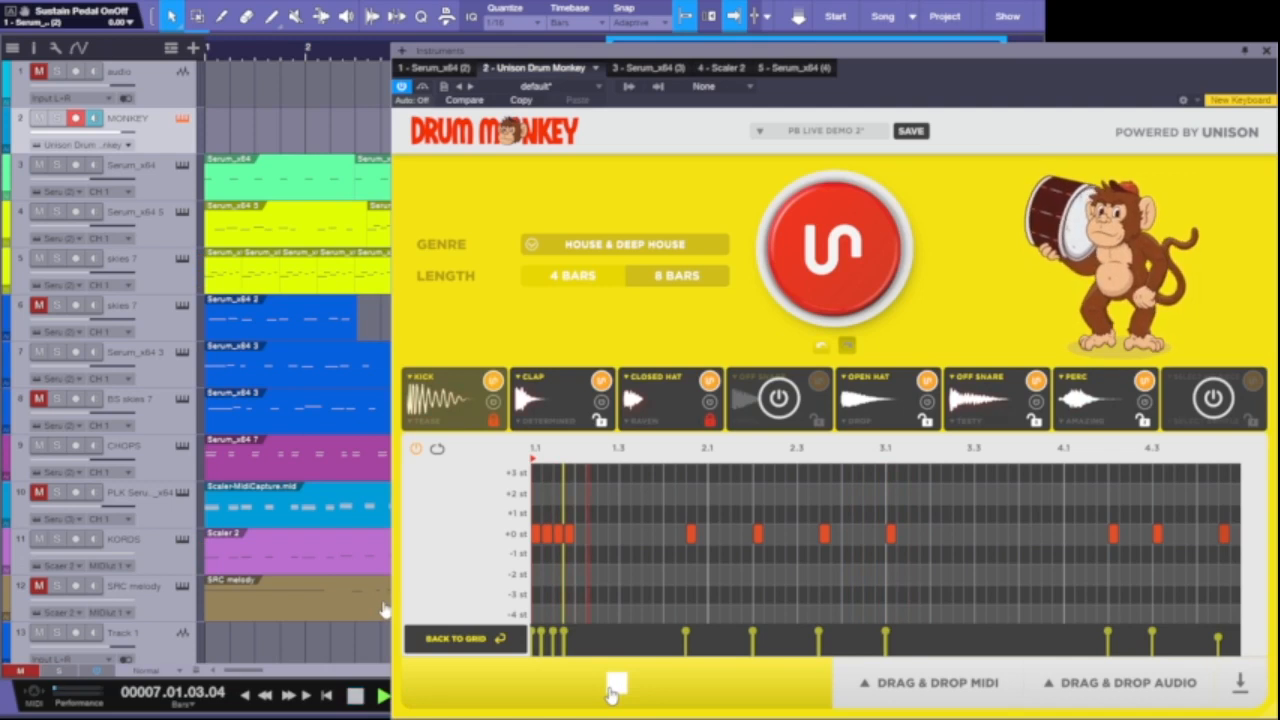
pyautogui.click(616, 687)
pyautogui.click(616, 685)
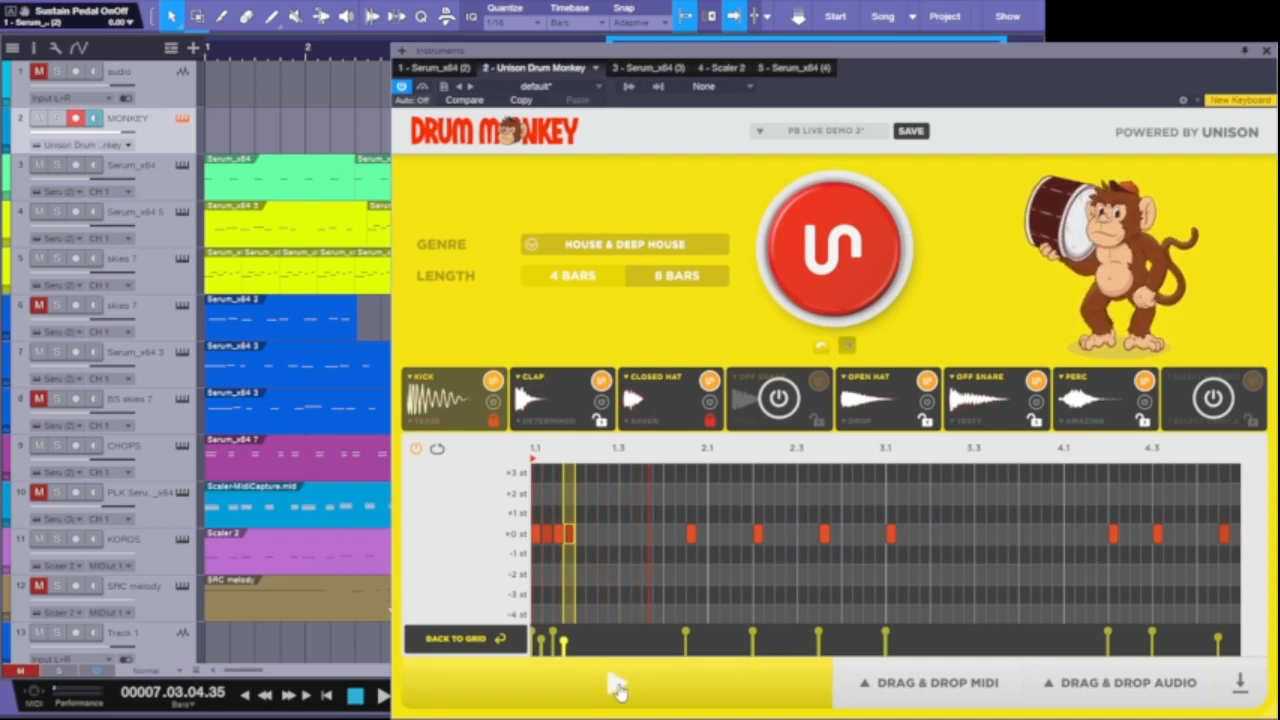
pyautogui.click(618, 690)
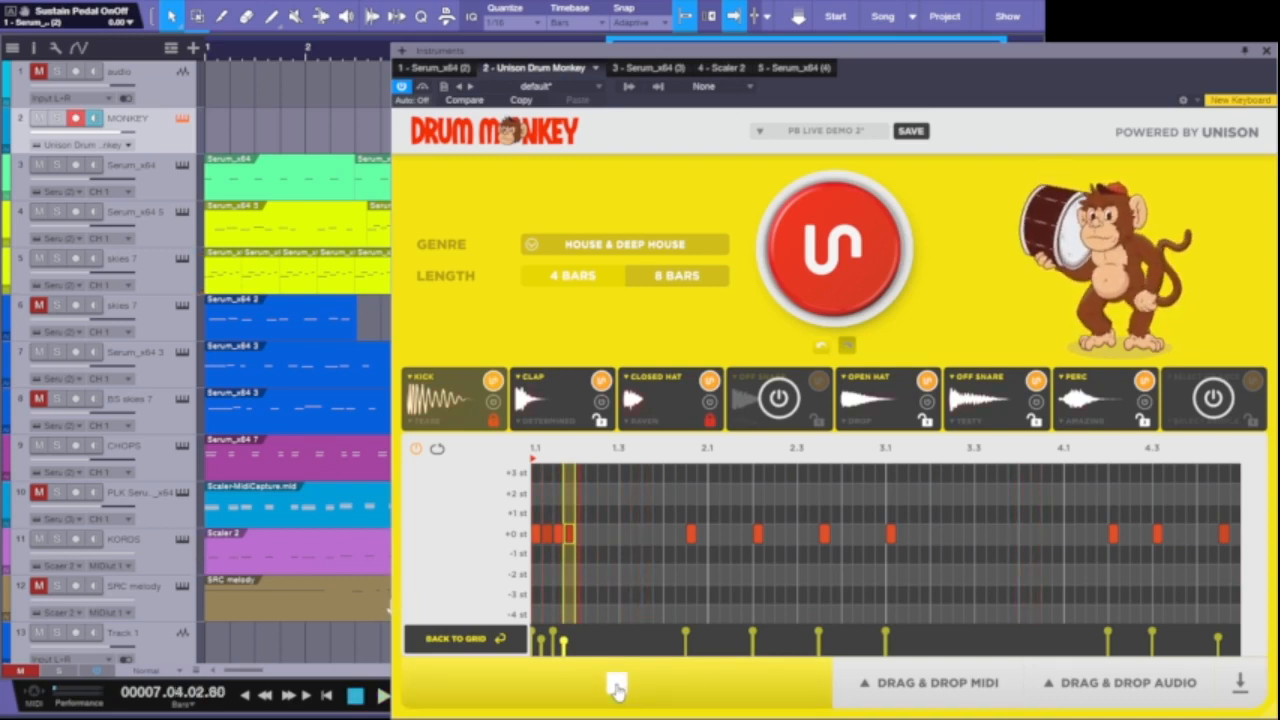
pyautogui.click(616, 686)
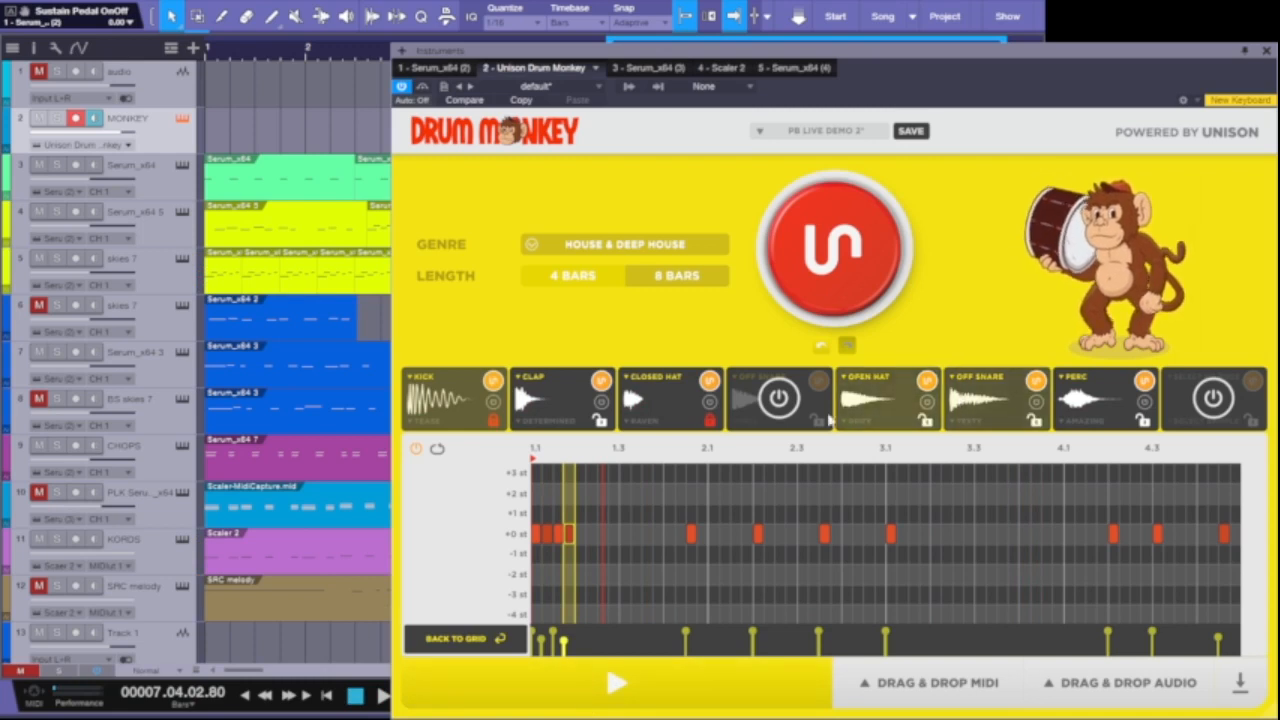
# Set the kick lane's grid to 1/16 and turn on Triplet Grid
pyautogui.rightClick(592, 537)
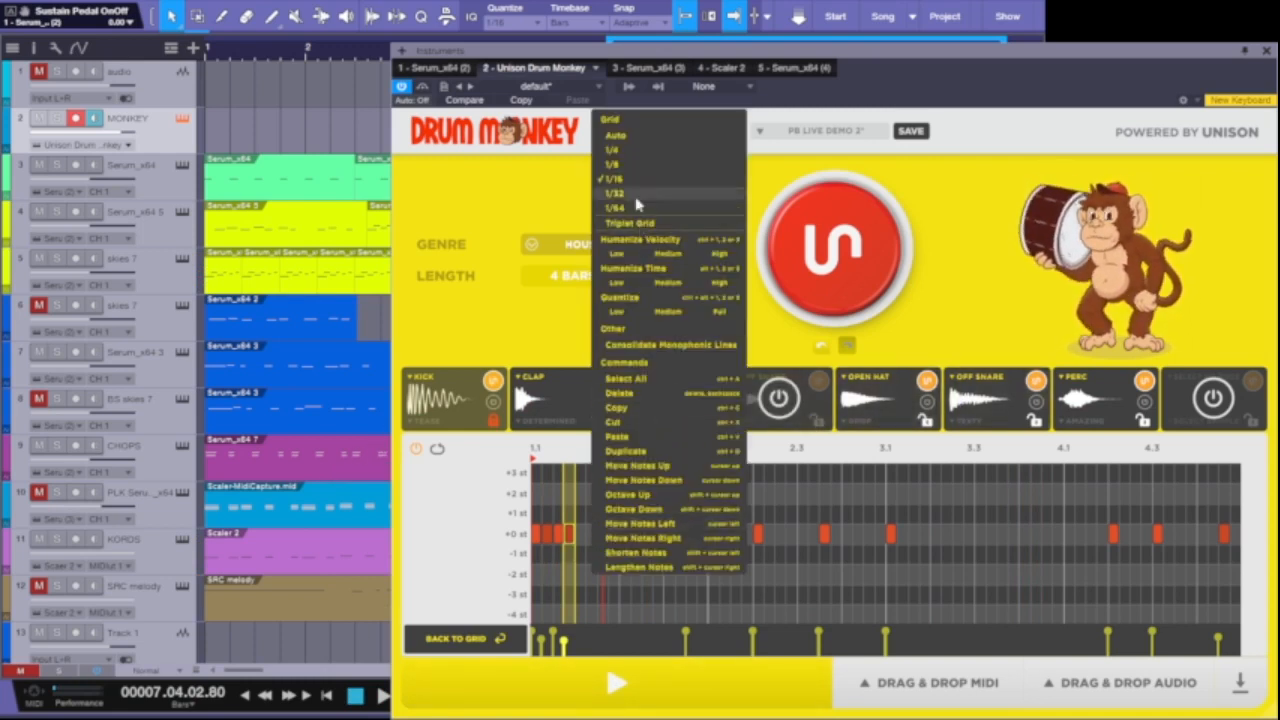
pyautogui.click(628, 165)
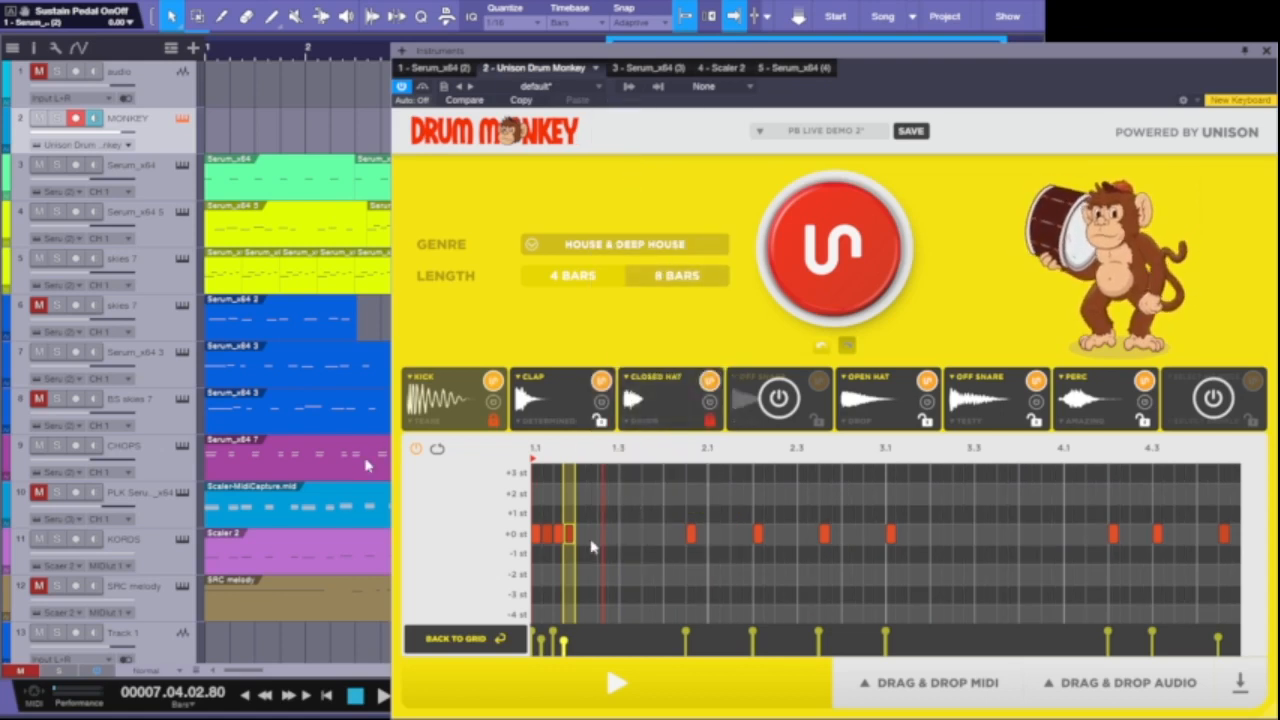
pyautogui.rightClick(593, 542)
pyautogui.click(614, 179)
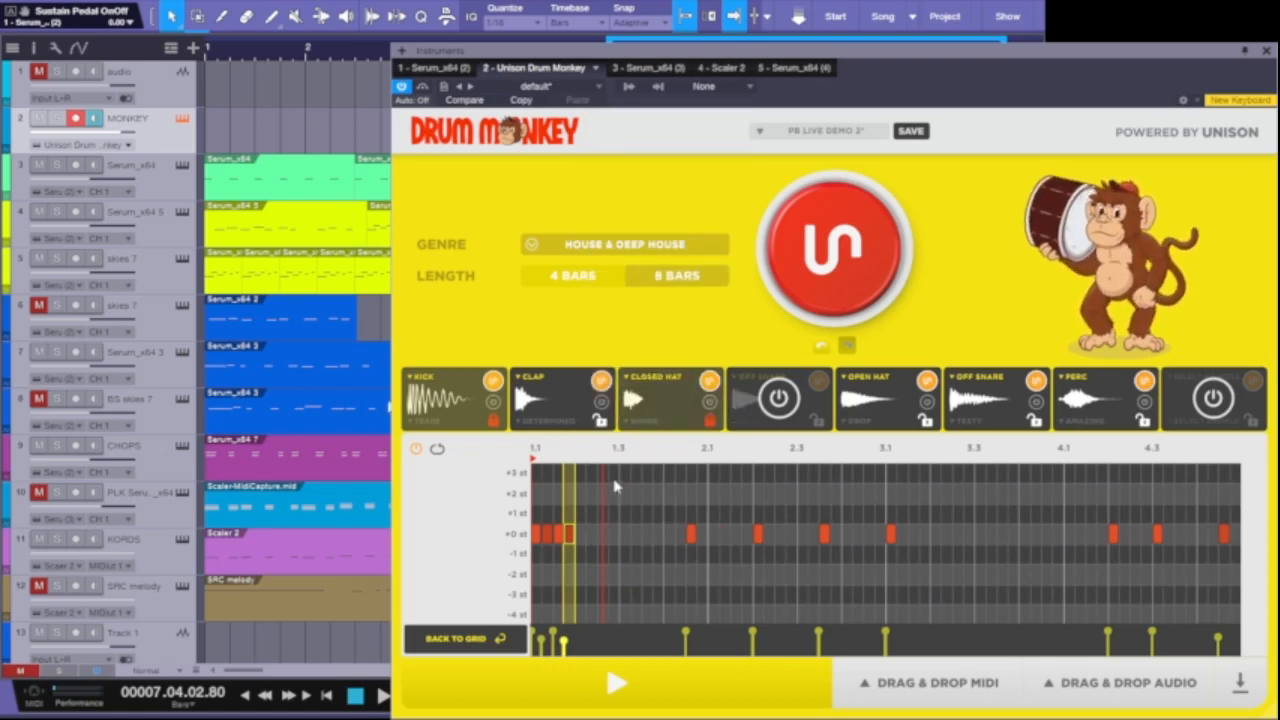
pyautogui.rightClick(588, 540)
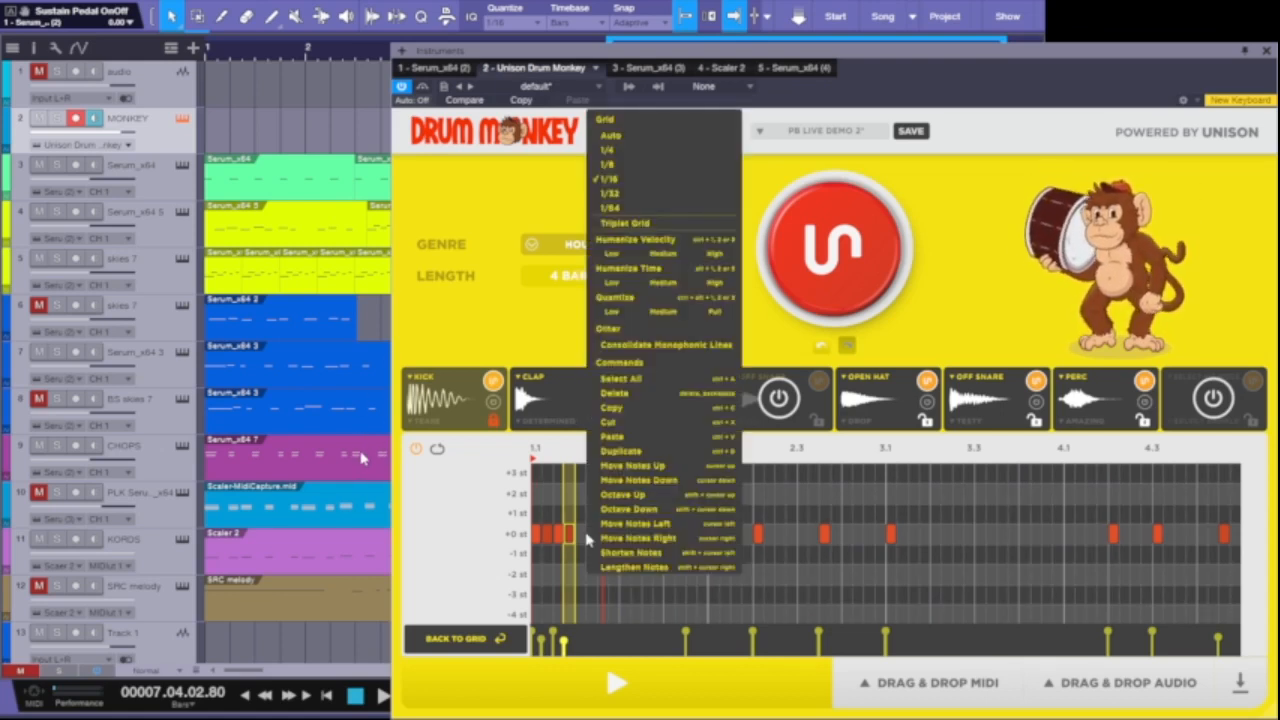
pyautogui.click(628, 225)
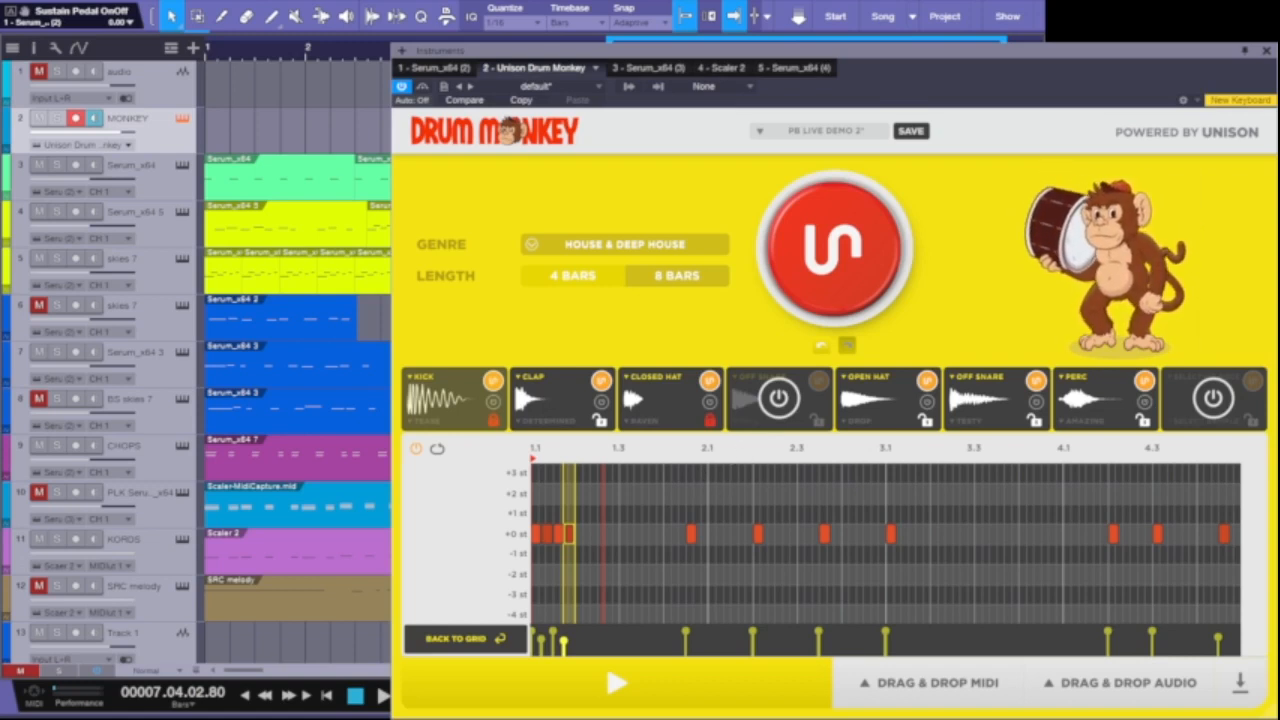
# Shorten the first four kick hits together with Shorten Notes, and clear the selection
pyautogui.moveTo(574, 452); pyautogui.dragTo(560, 456)
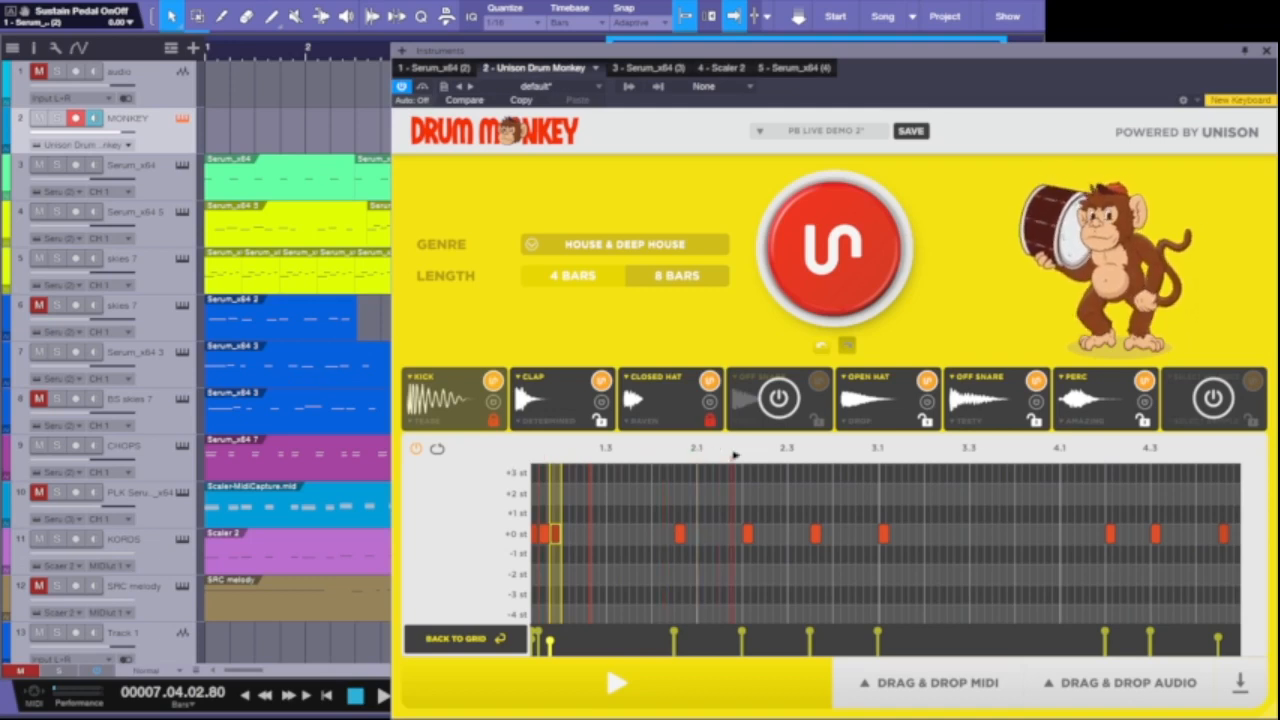
pyautogui.moveTo(722, 453); pyautogui.dragTo(800, 440)
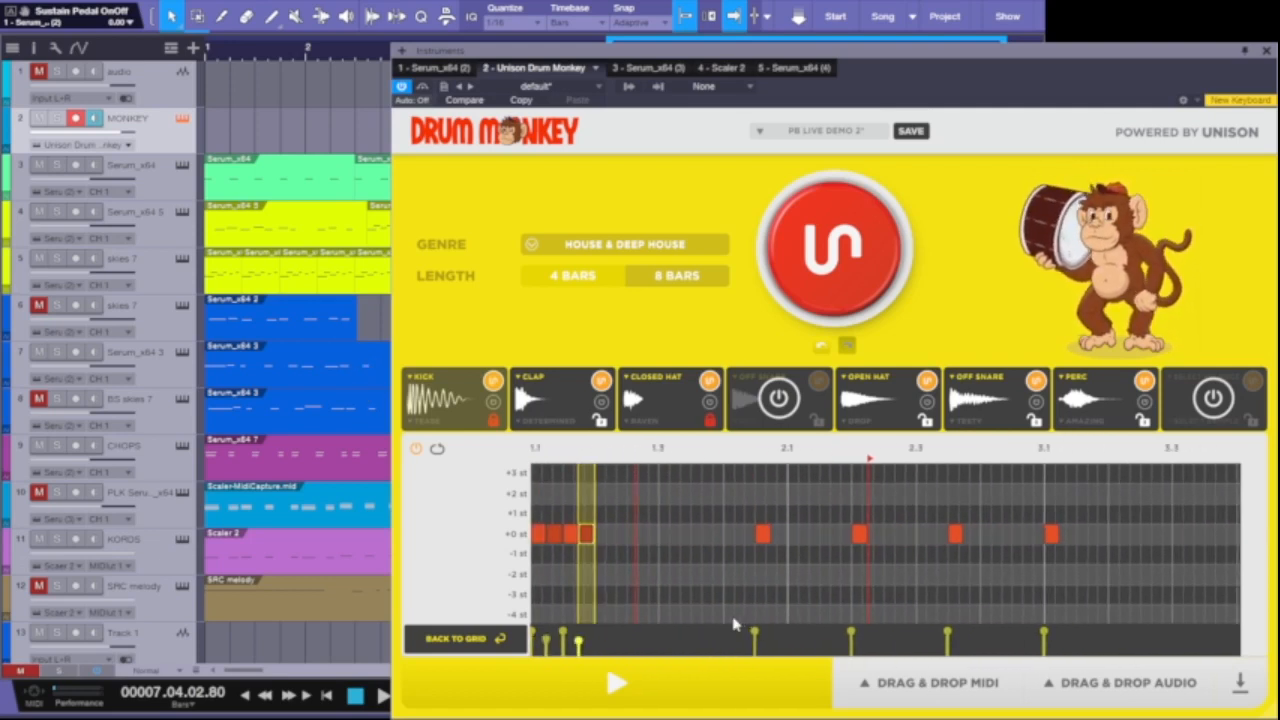
pyautogui.rightClick(590, 533)
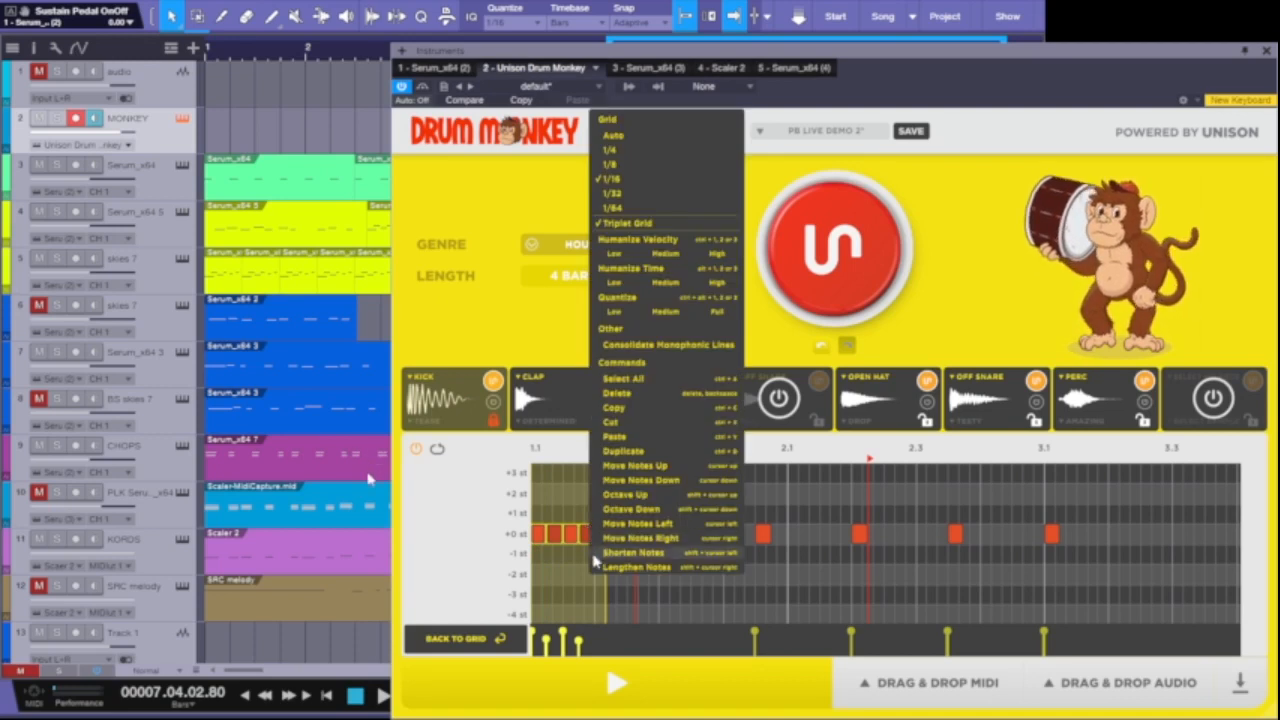
pyautogui.click(636, 555)
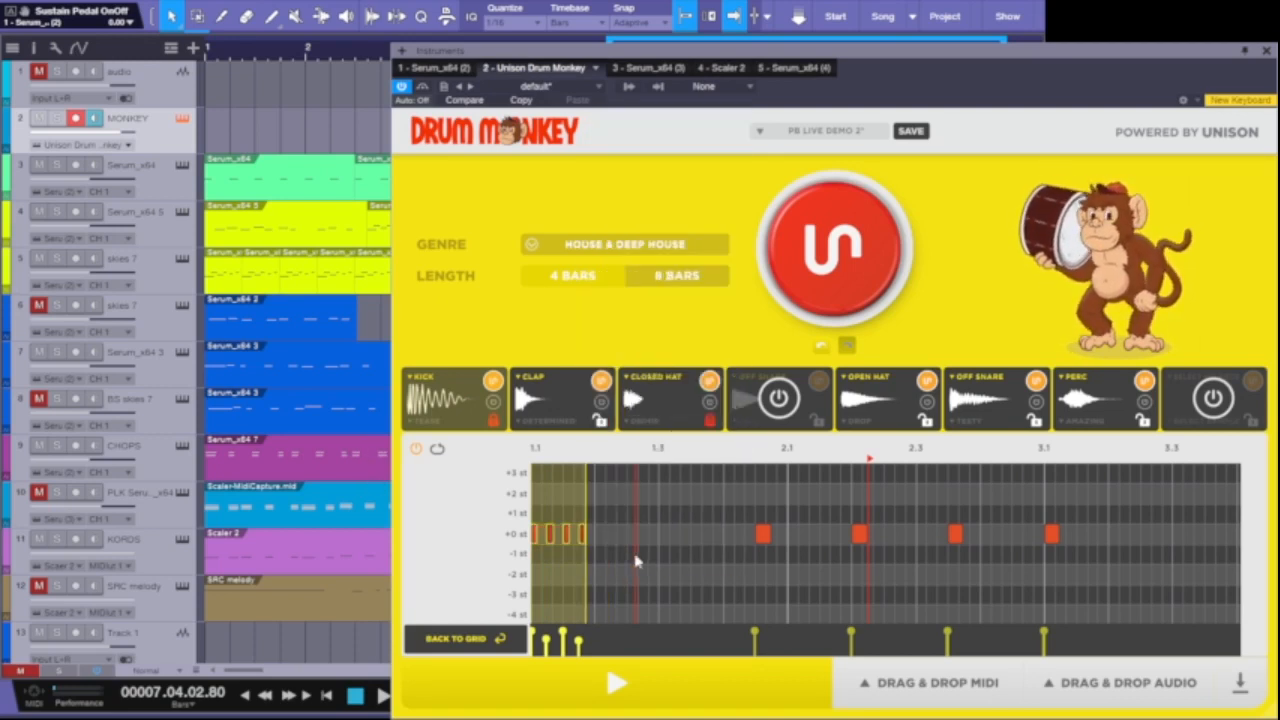
pyautogui.click(616, 551)
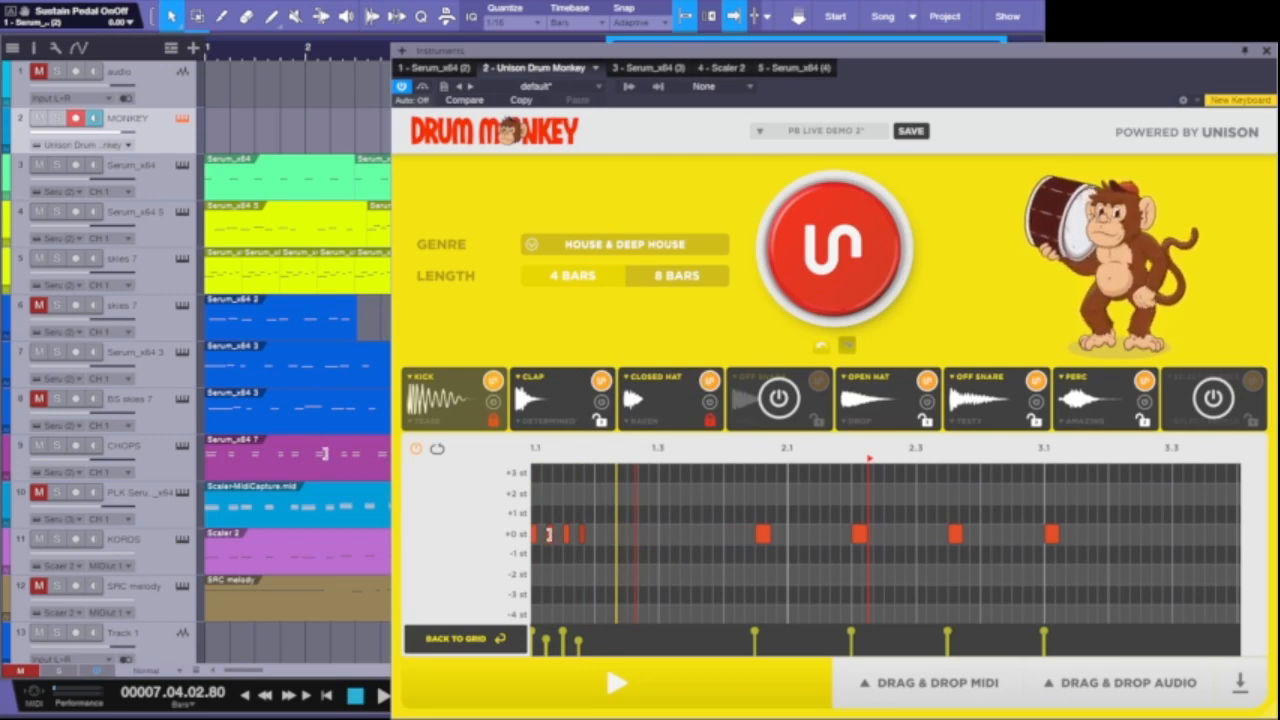
# Move the second, third and fourth kick hits earlier onto consecutive 1/16 triplet positions, and lengthen the fourth
pyautogui.moveTo(598, 453)
pyautogui.mouseDown()
pyautogui.moveTo(545, 474)
pyautogui.moveTo(612, 446)
pyautogui.mouseUp()
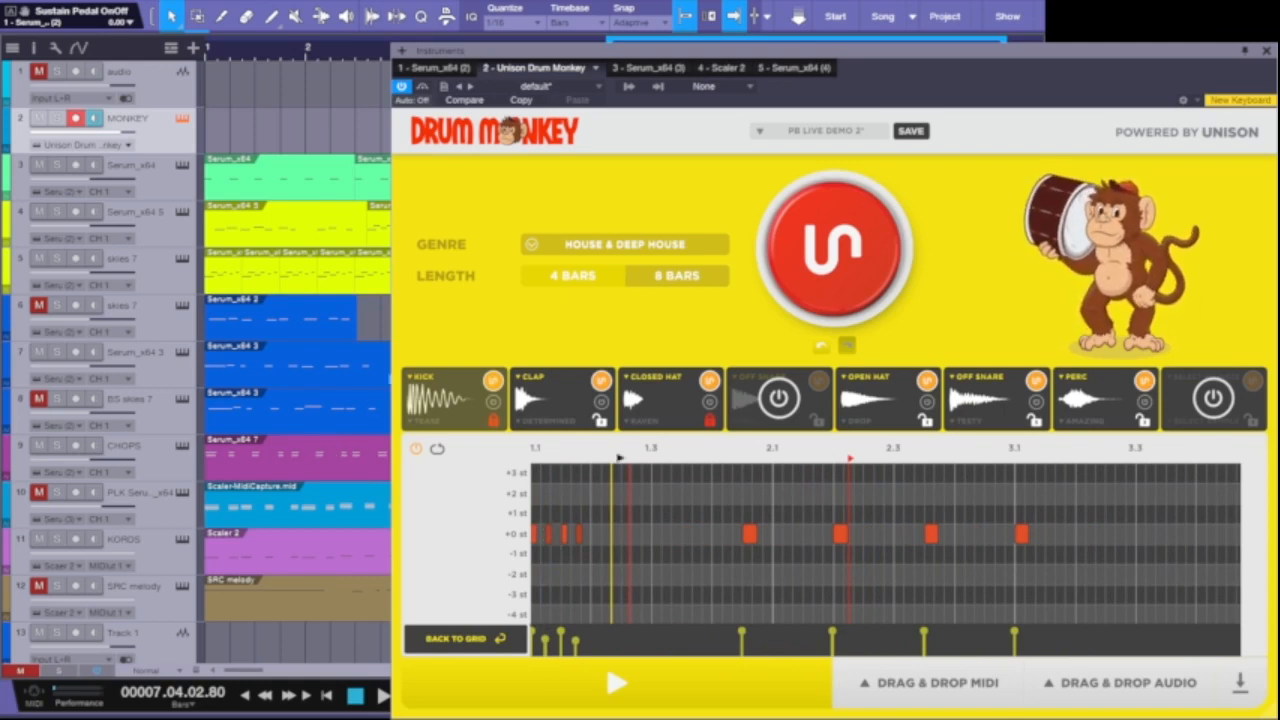
pyautogui.moveTo(747, 443); pyautogui.dragTo(560, 472)
pyautogui.moveTo(800, 446); pyautogui.dragTo(1247, 449)
pyautogui.moveTo(688, 454)
pyautogui.mouseDown()
pyautogui.moveTo(716, 452)
pyautogui.moveTo(720, 430)
pyautogui.moveTo(764, 451)
pyautogui.moveTo(733, 459)
pyautogui.moveTo(754, 437)
pyautogui.moveTo(695, 467)
pyautogui.mouseUp()
pyautogui.moveTo(623, 449); pyautogui.dragTo(779, 444)
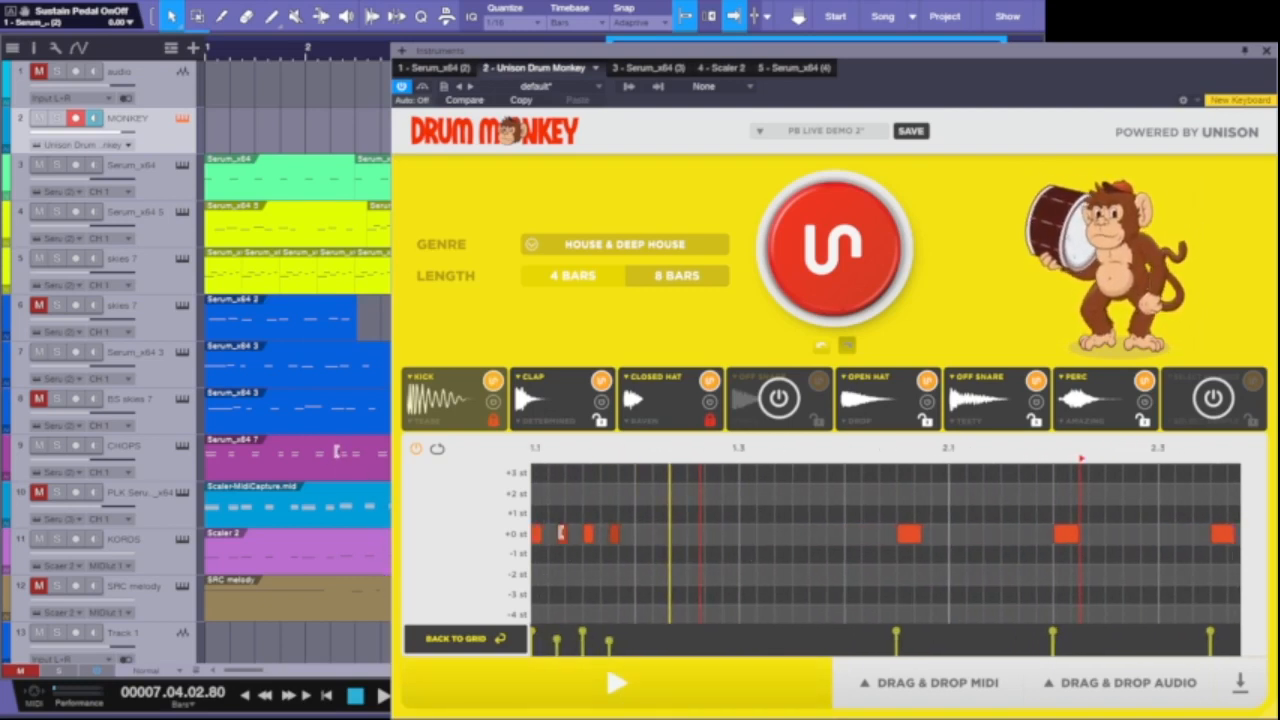
pyautogui.click(560, 535)
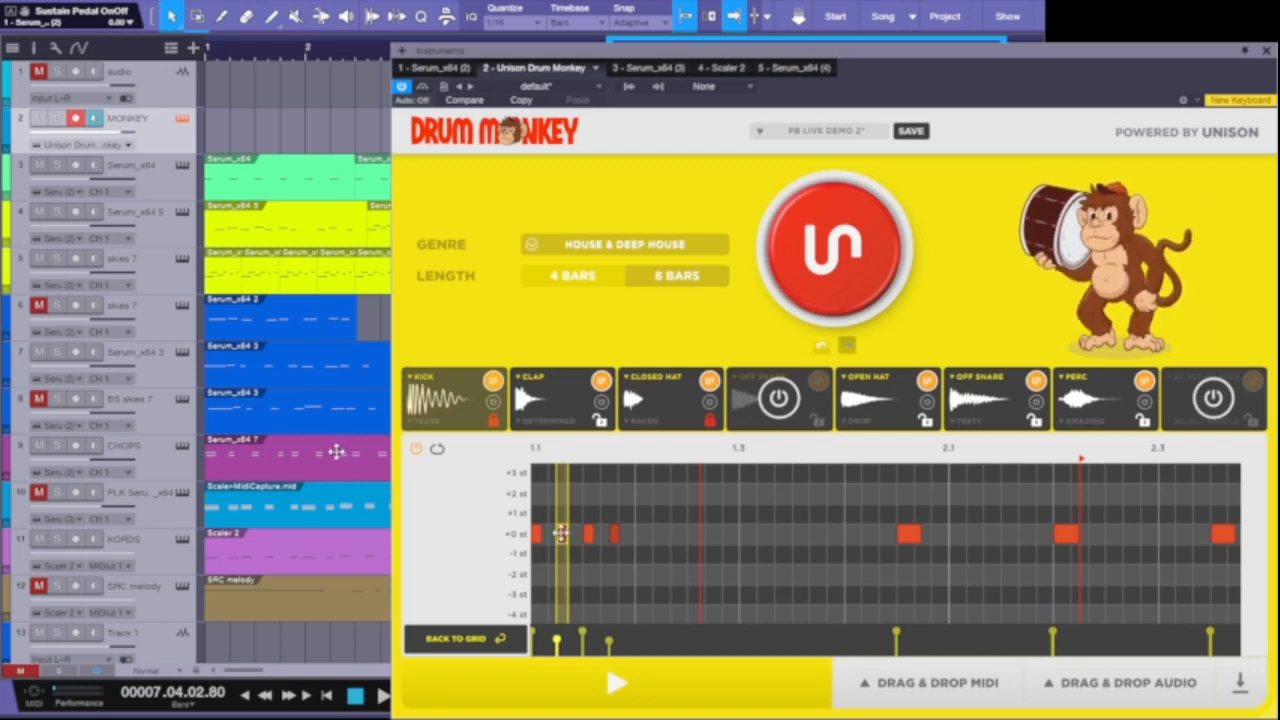
pyautogui.moveTo(561, 534)
pyautogui.mouseDown()
pyautogui.moveTo(616, 533)
pyautogui.moveTo(590, 534)
pyautogui.mouseUp()
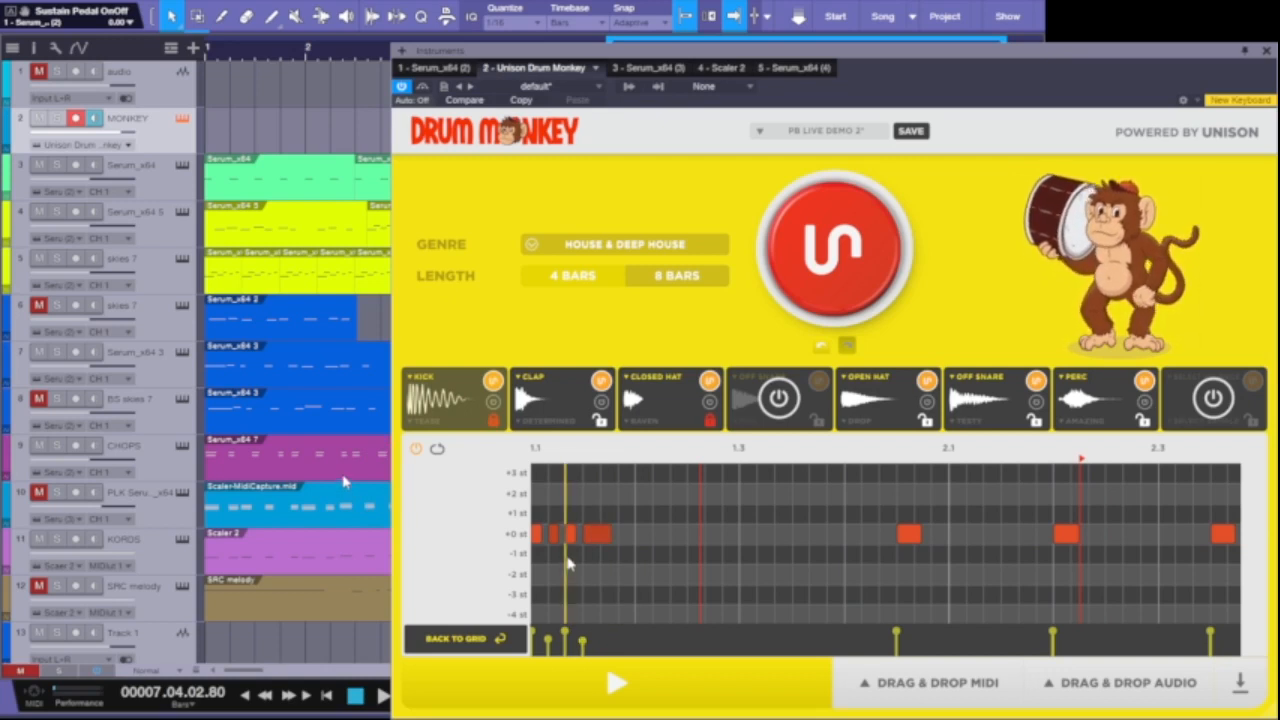
# Play the groove from 1.1 to hear the triplet kick roll, and stop playback
pyautogui.click(617, 686)
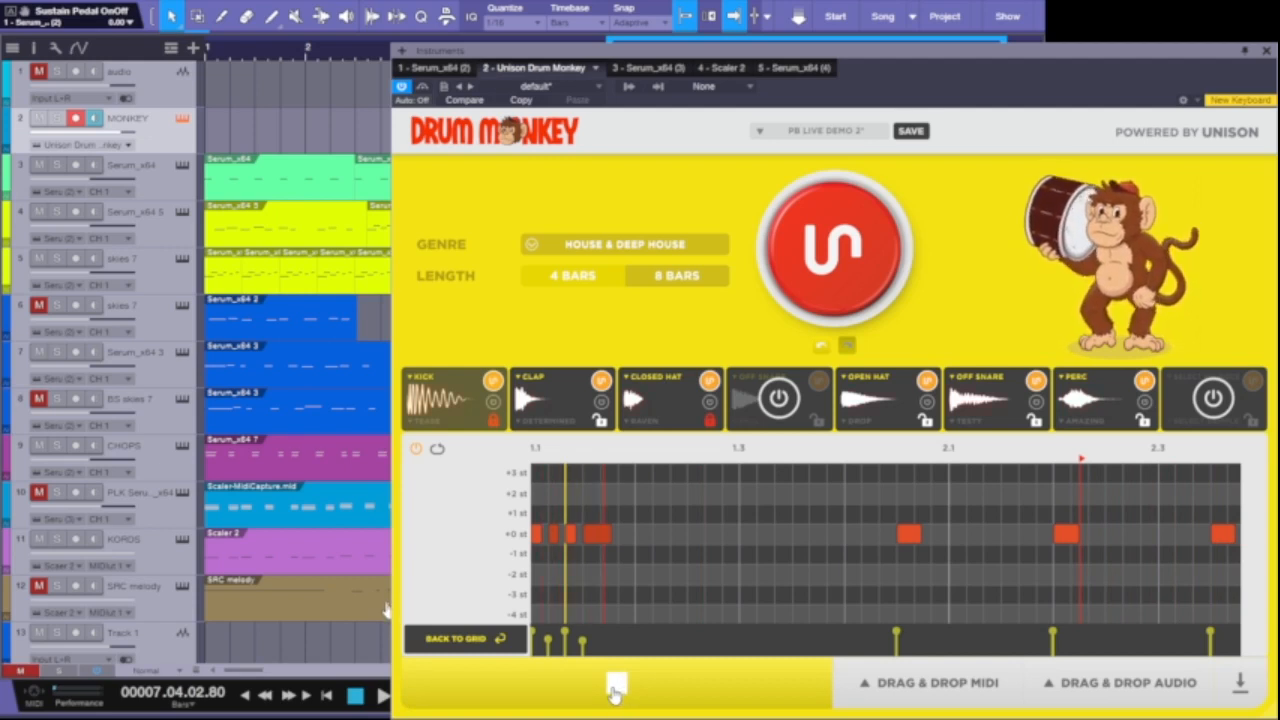
pyautogui.click(613, 688)
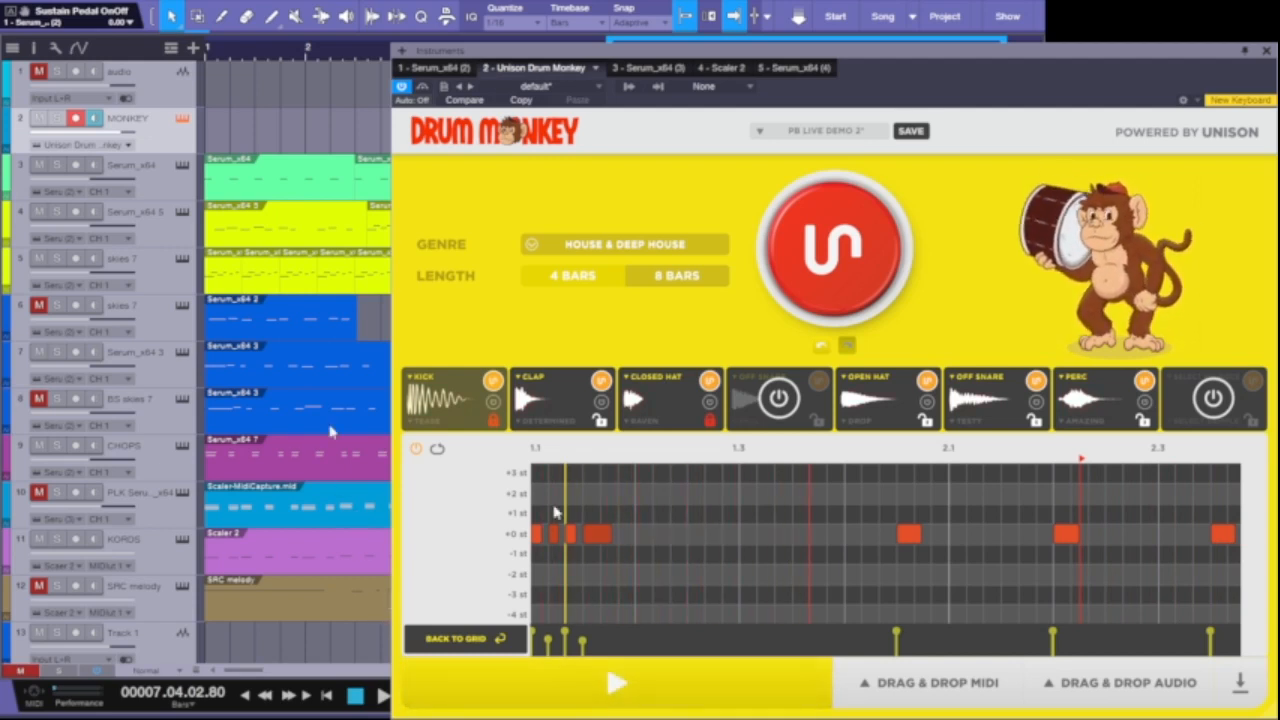
pyautogui.click(617, 684)
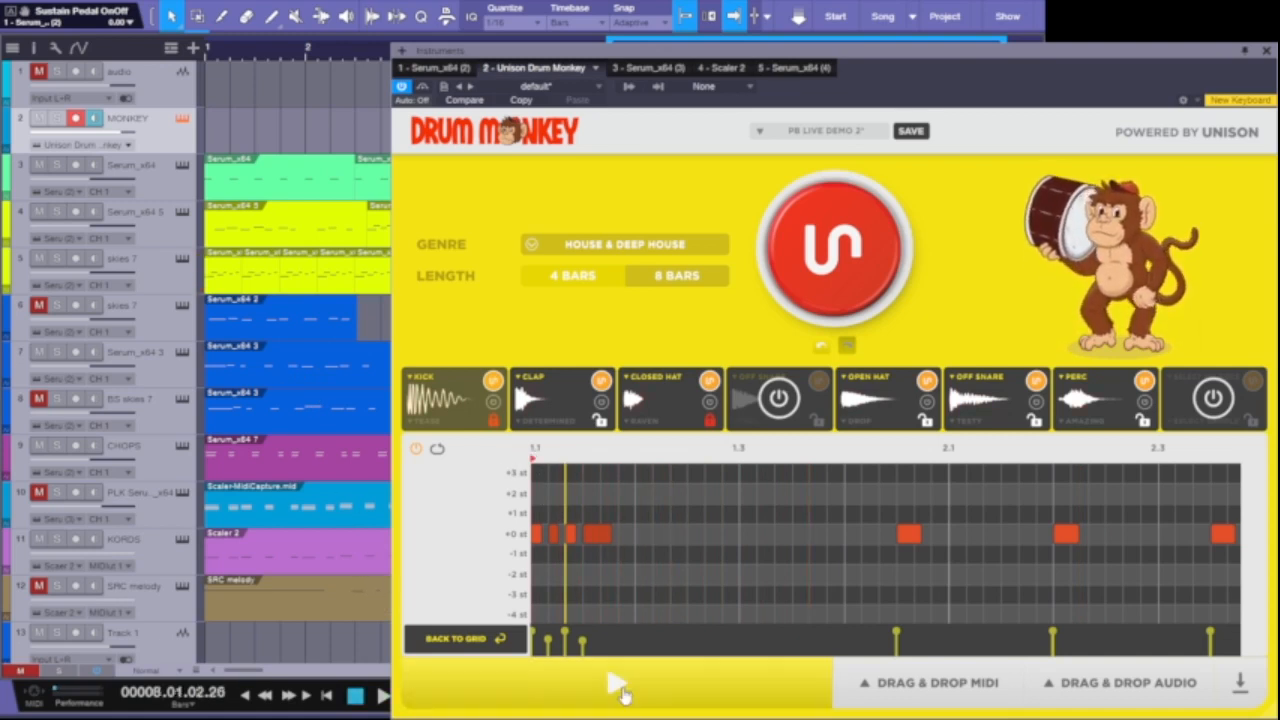
pyautogui.click(618, 684)
pyautogui.click(620, 688)
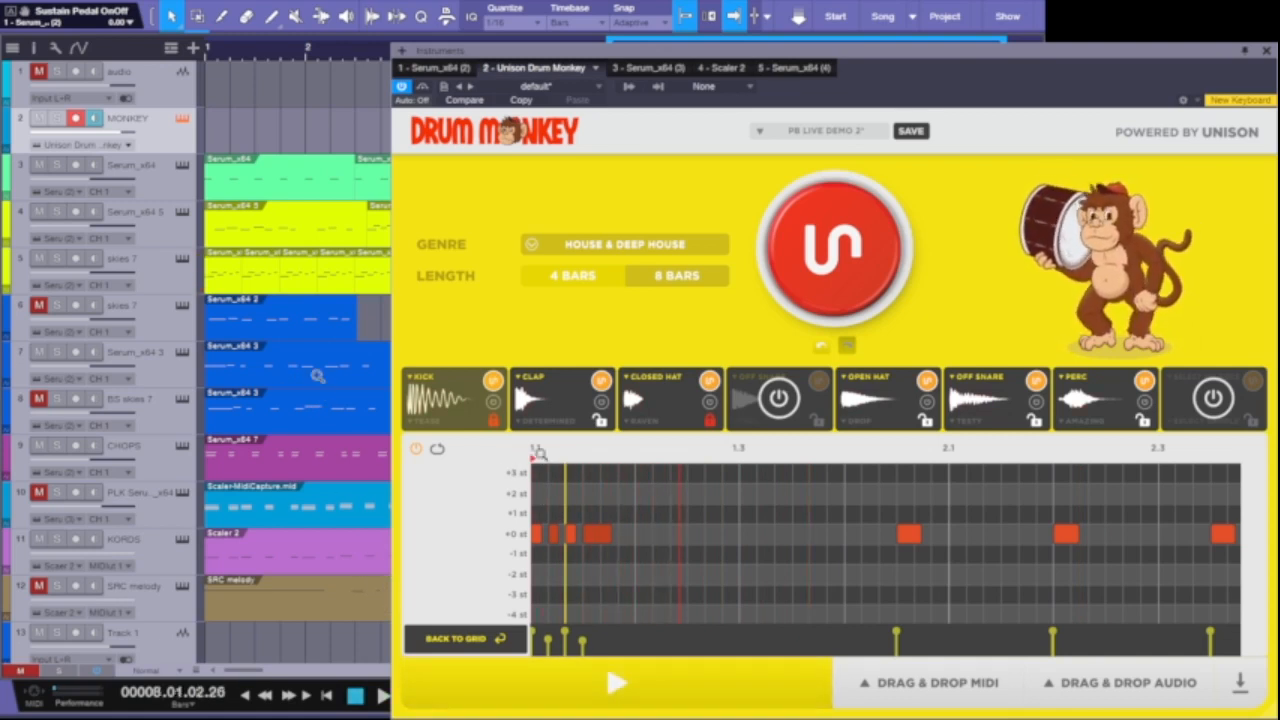
# Shorten the kick hit just before 2.1 and add two more short hits right after it on consecutive triplet positions
pyautogui.click(618, 684)
pyautogui.click(618, 684)
pyautogui.moveTo(917, 529); pyautogui.dragTo(902, 532)
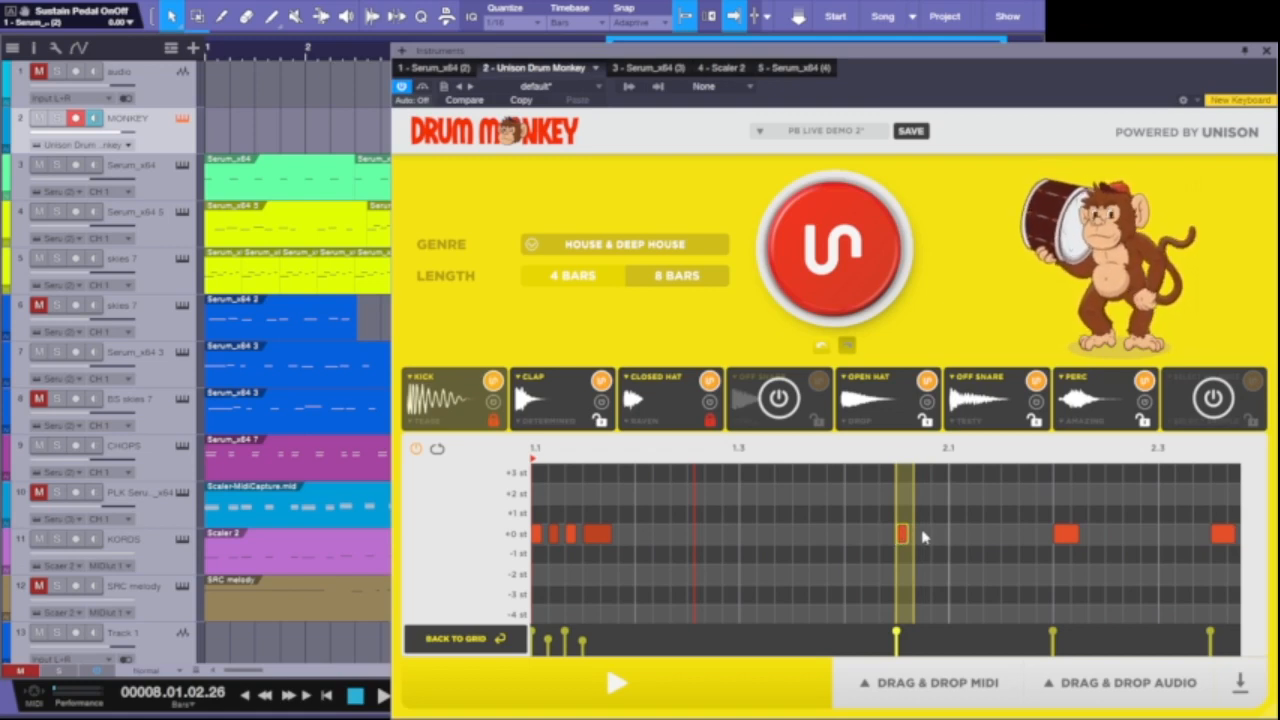
pyautogui.click(922, 535)
pyautogui.click(940, 533)
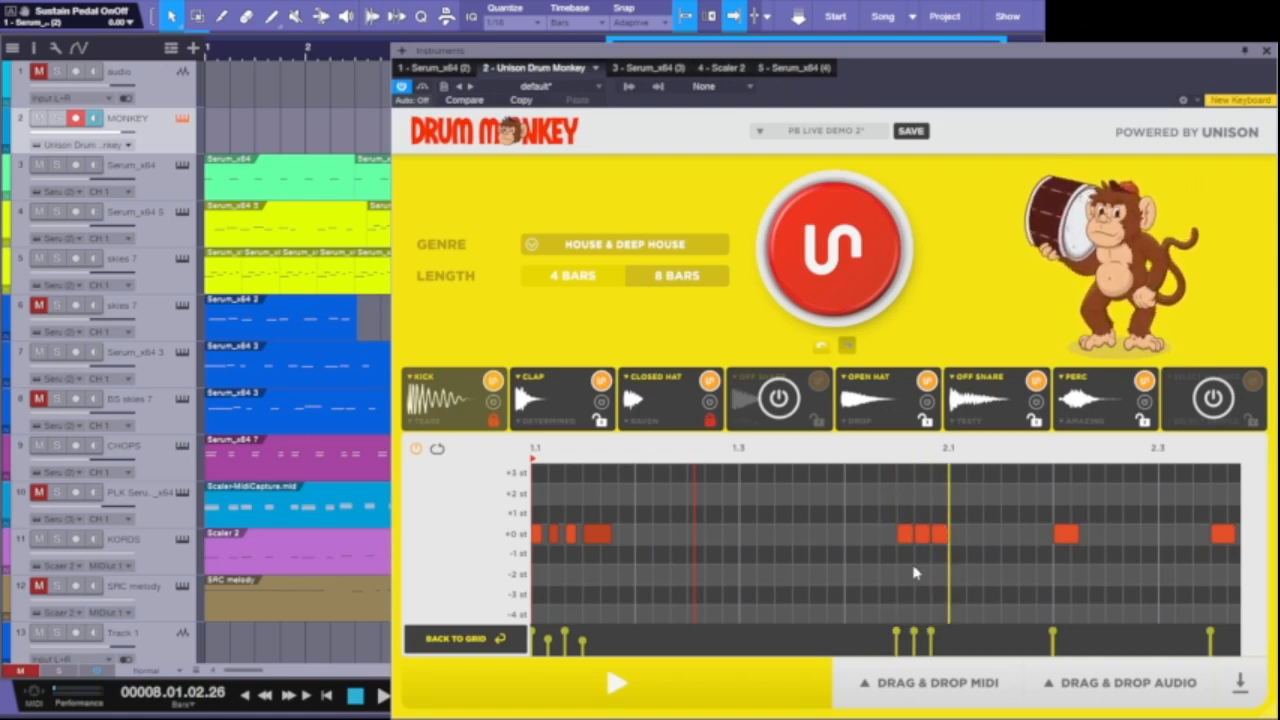
# Play the groove to check the three-hit roll before 2.1, and lower its first two velocities so the roll ramps up
pyautogui.click(617, 684)
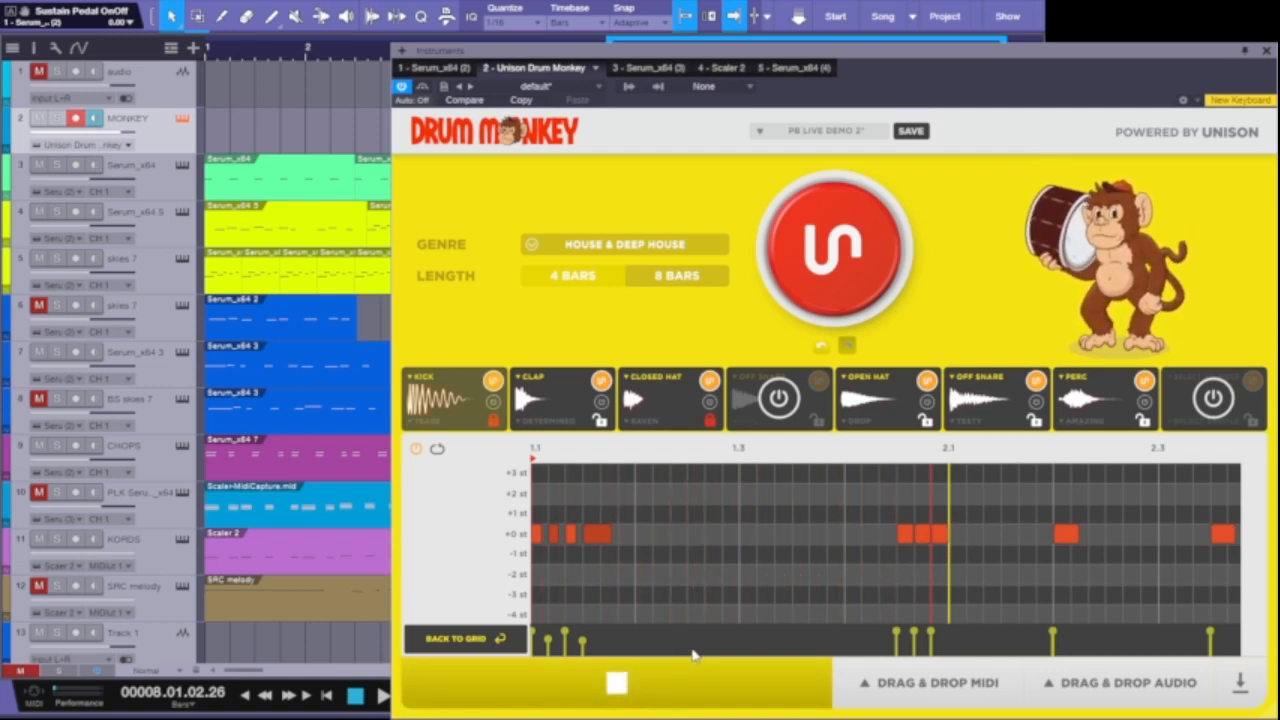
pyautogui.press('space')
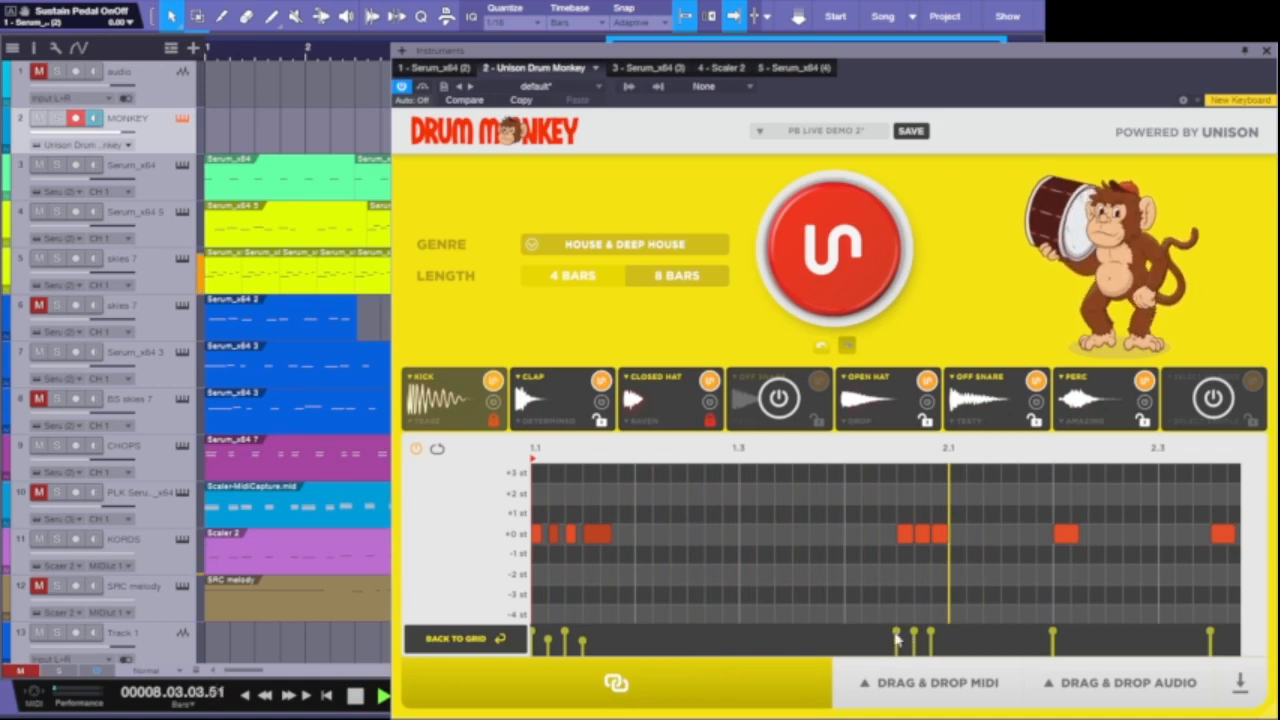
pyautogui.press('space')
pyautogui.moveTo(896, 632)
pyautogui.mouseDown()
pyautogui.moveTo(897, 643)
pyautogui.moveTo(912, 636)
pyautogui.mouseUp()
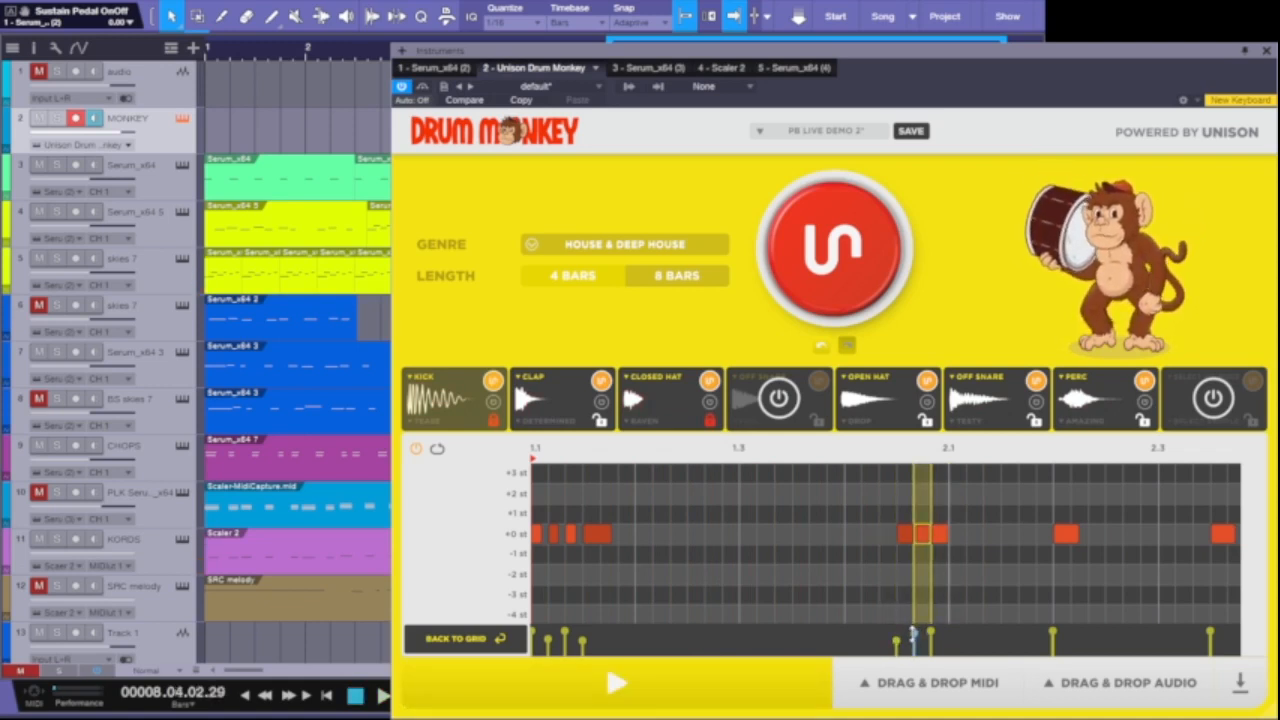
# Try to shorten the three kick hits of the roll before 2.1 together
pyautogui.moveTo(891, 531); pyautogui.dragTo(932, 532)
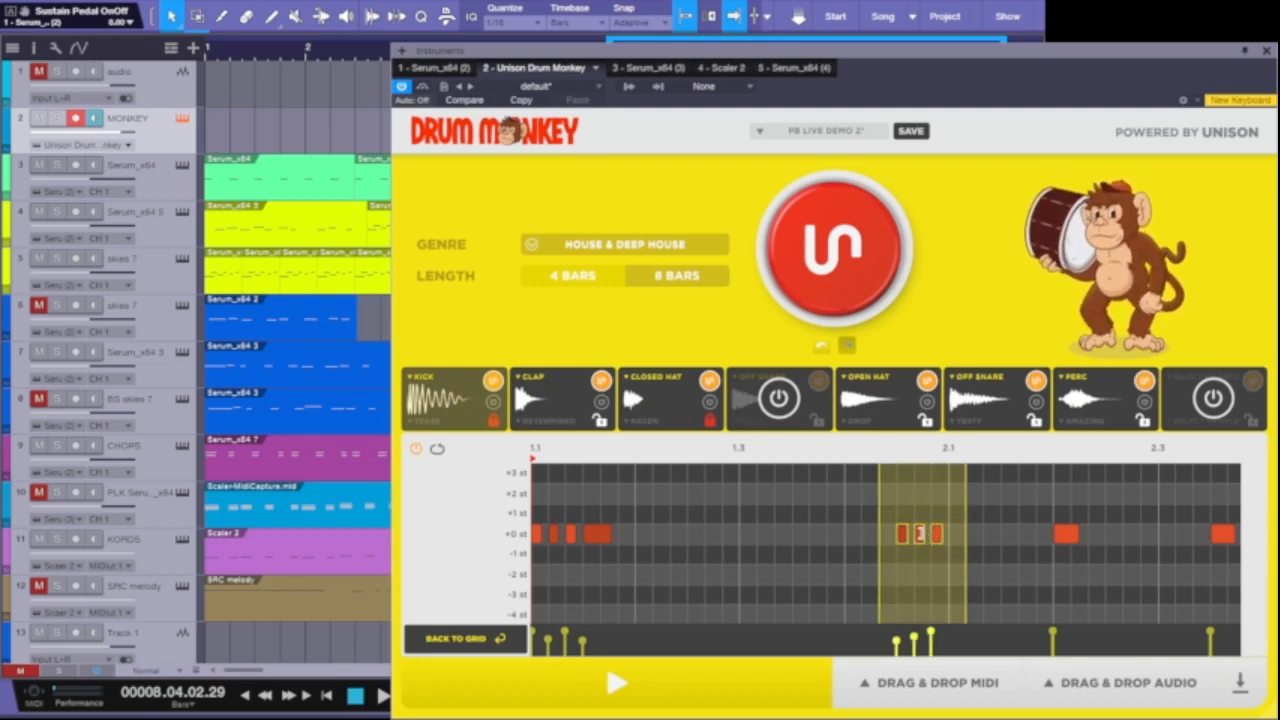
pyautogui.click(852, 542)
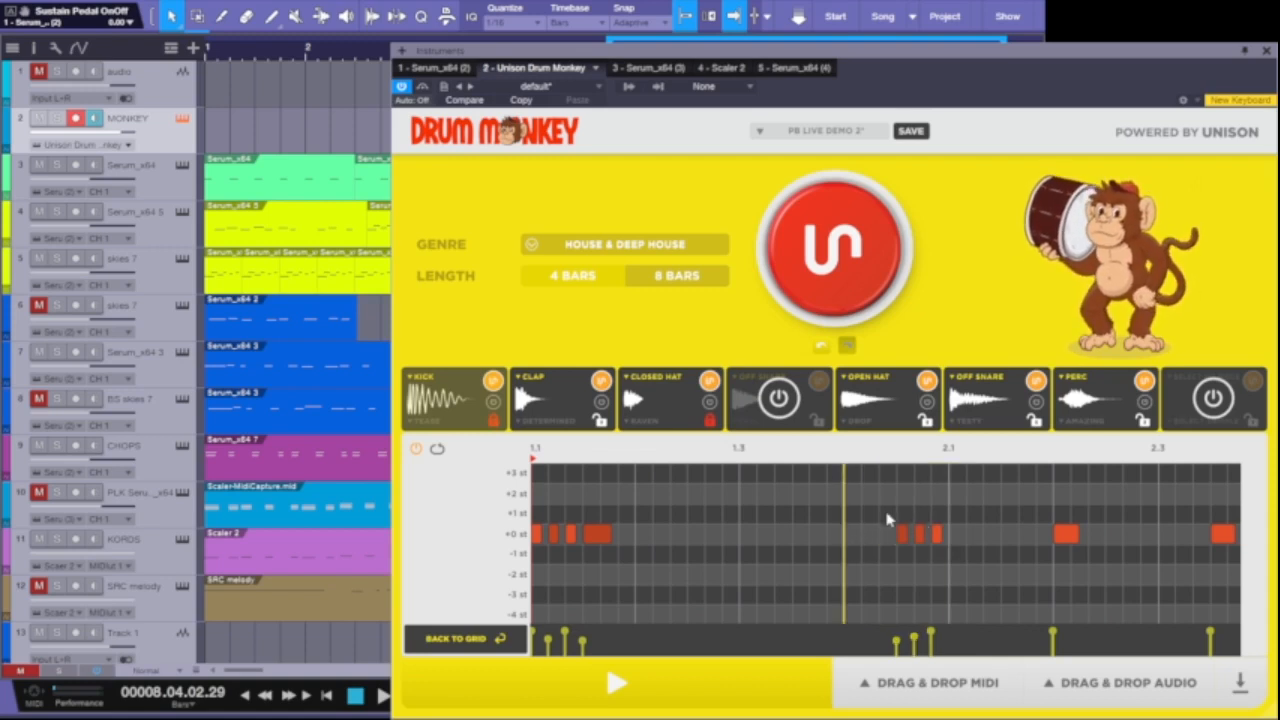
pyautogui.moveTo(884, 516); pyautogui.dragTo(966, 566)
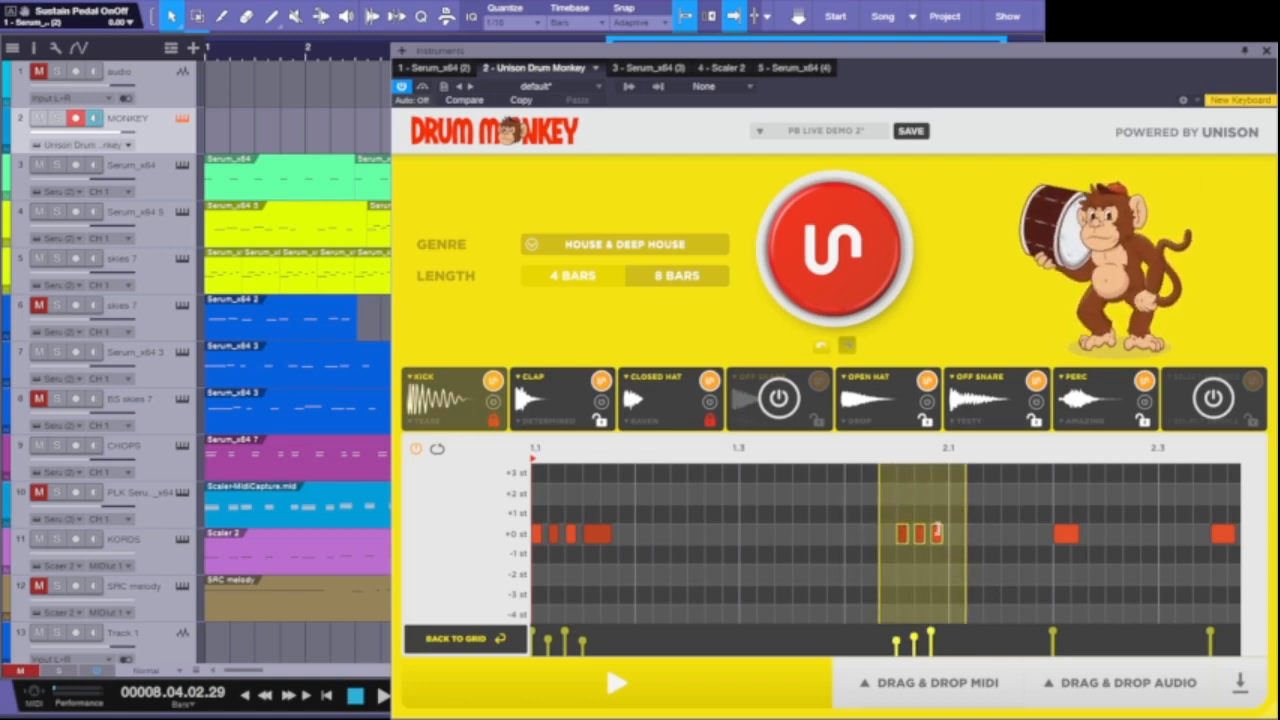
pyautogui.rightClick(936, 536)
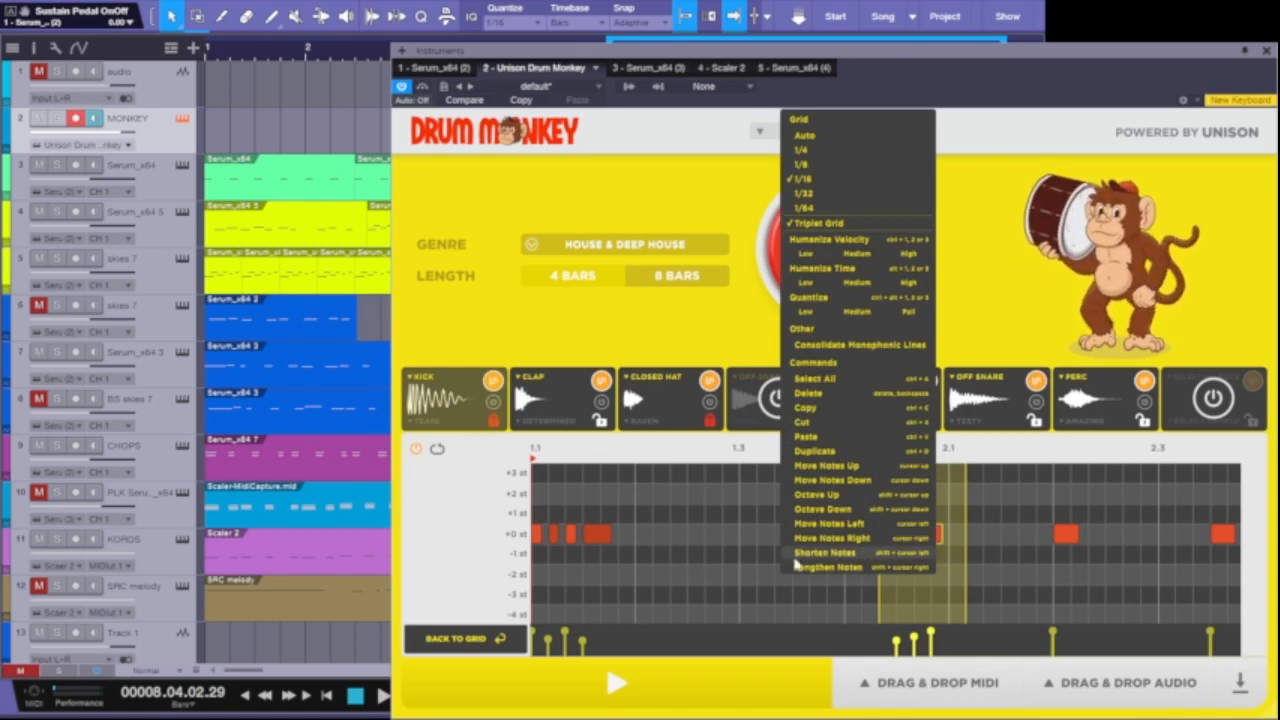
pyautogui.click(928, 528)
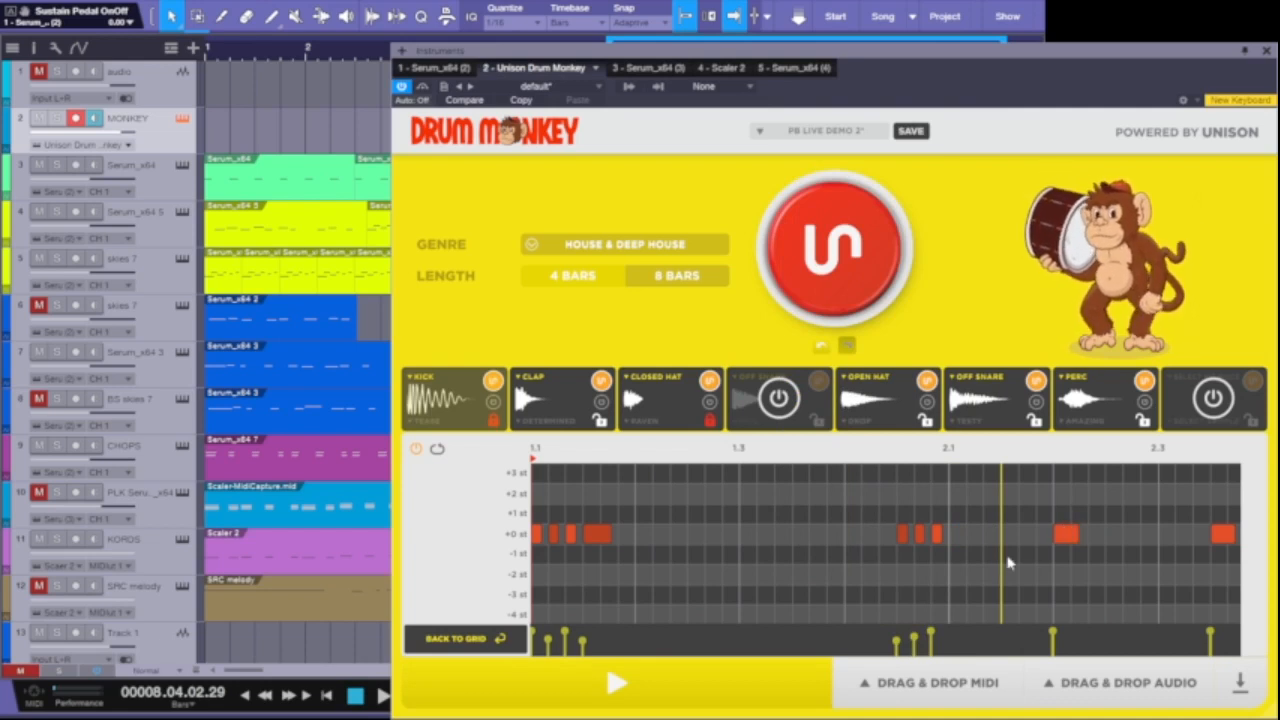
# Add a short kick hit two triplet positions before the hit following 2.1, lower its velocity, and play the groove
pyautogui.click(1066, 532)
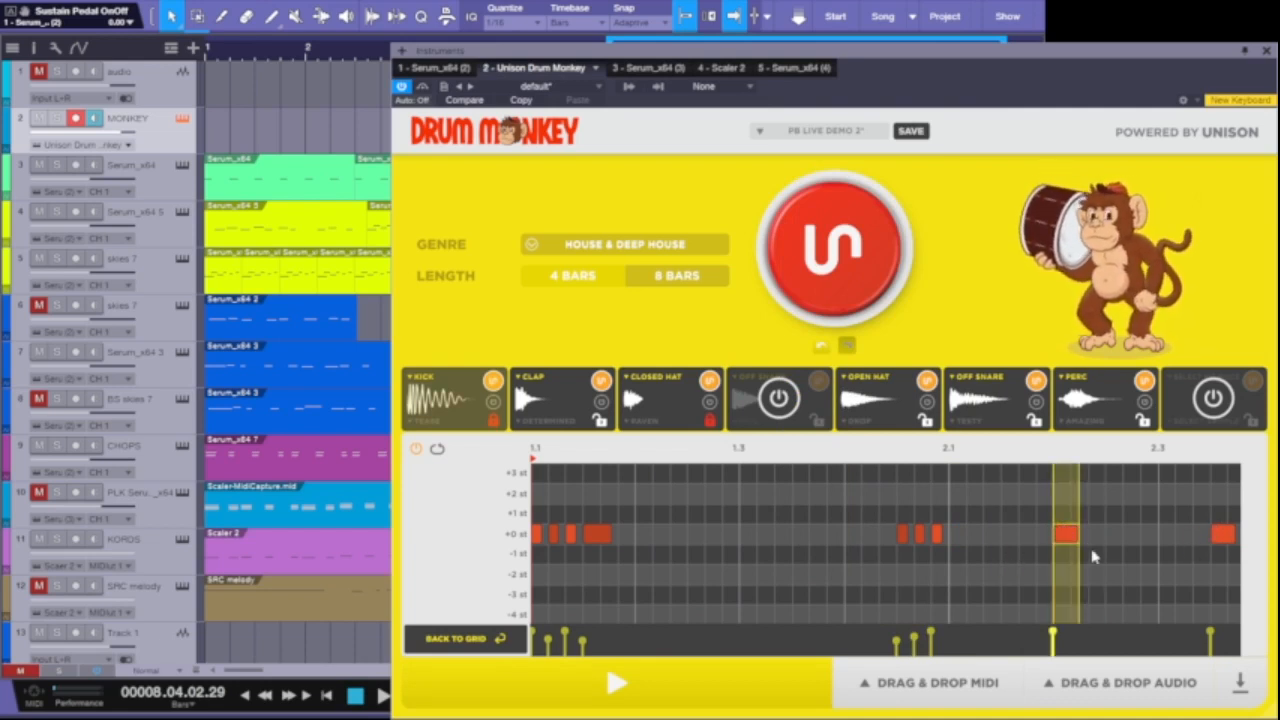
pyautogui.click(1027, 537)
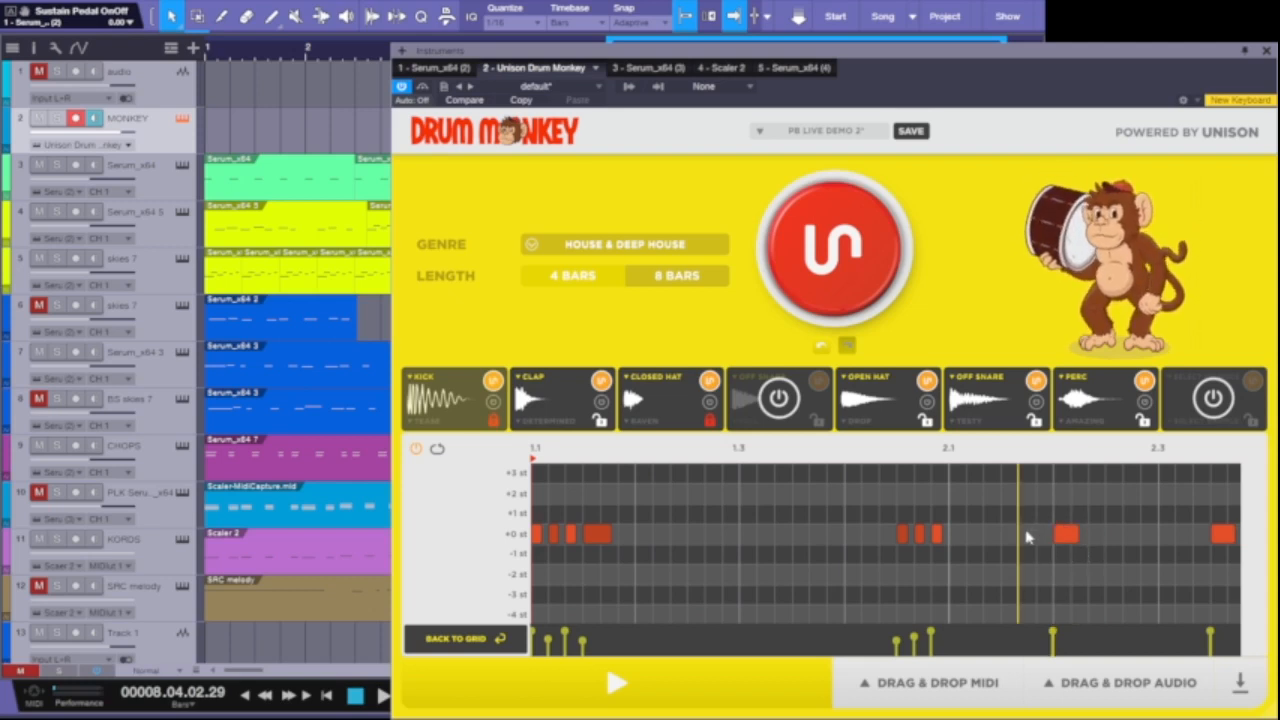
pyautogui.click(1027, 537)
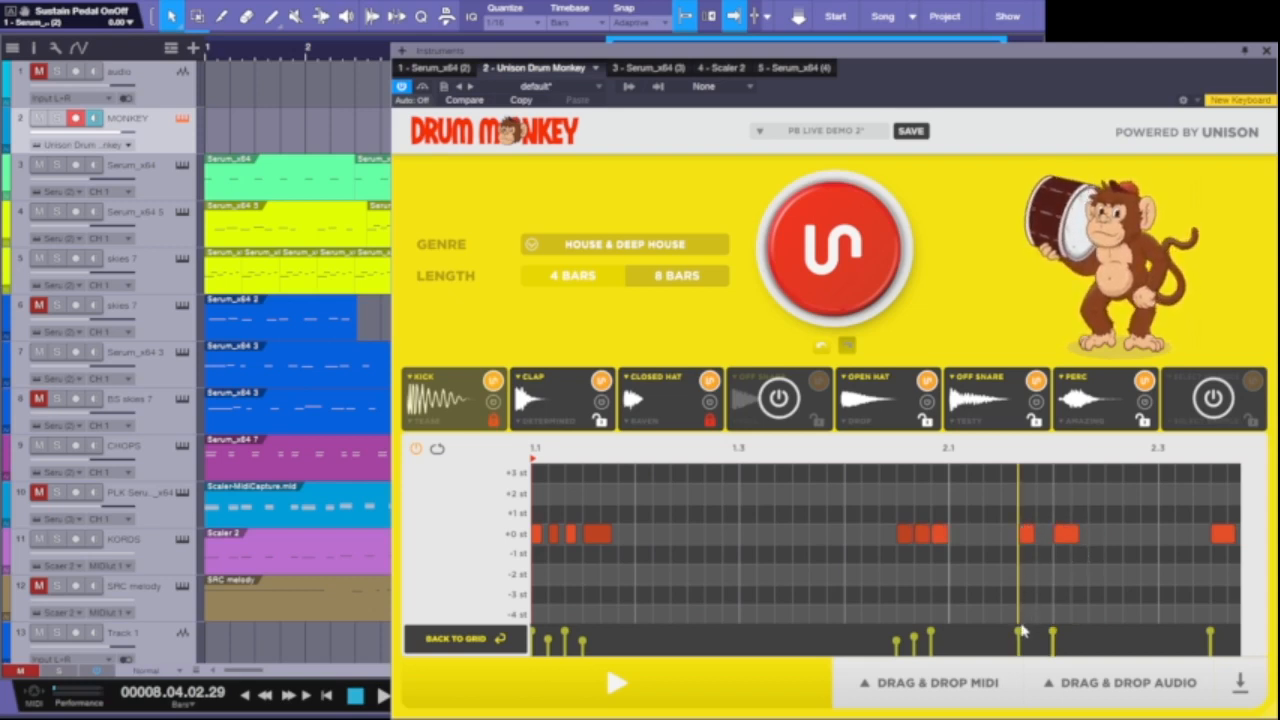
pyautogui.moveTo(1018, 630); pyautogui.dragTo(1016, 651)
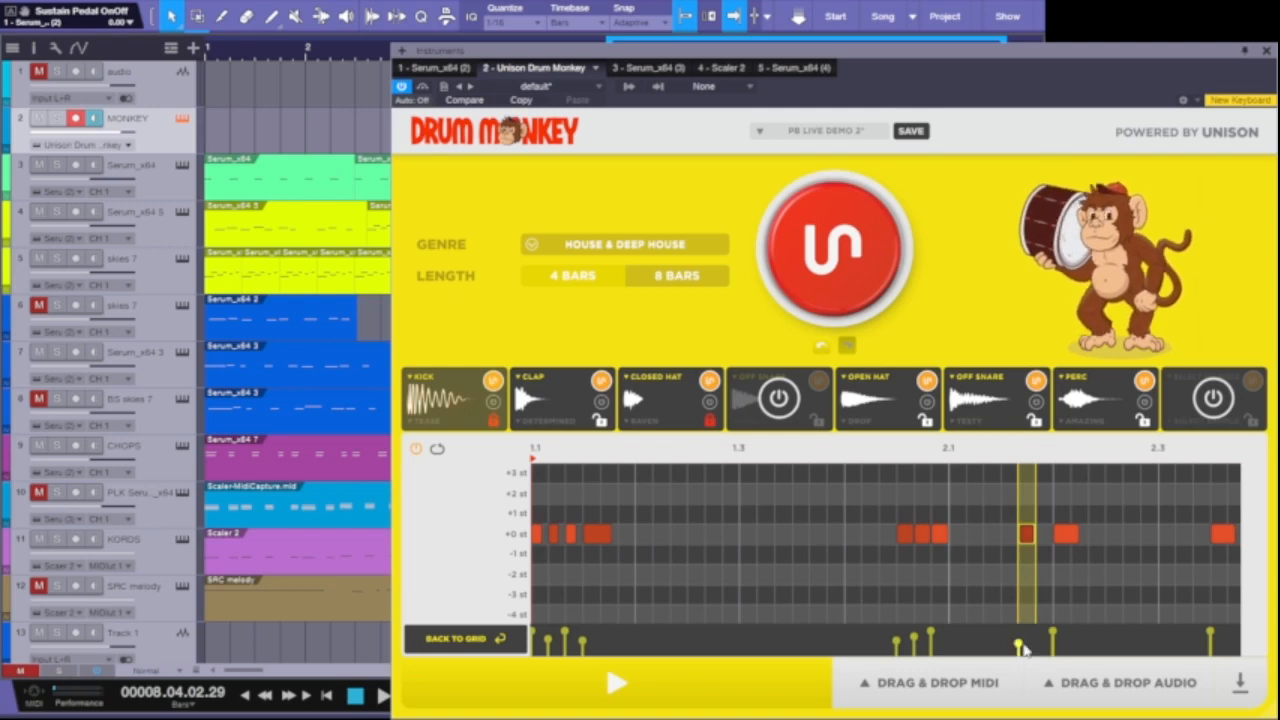
pyautogui.click(622, 692)
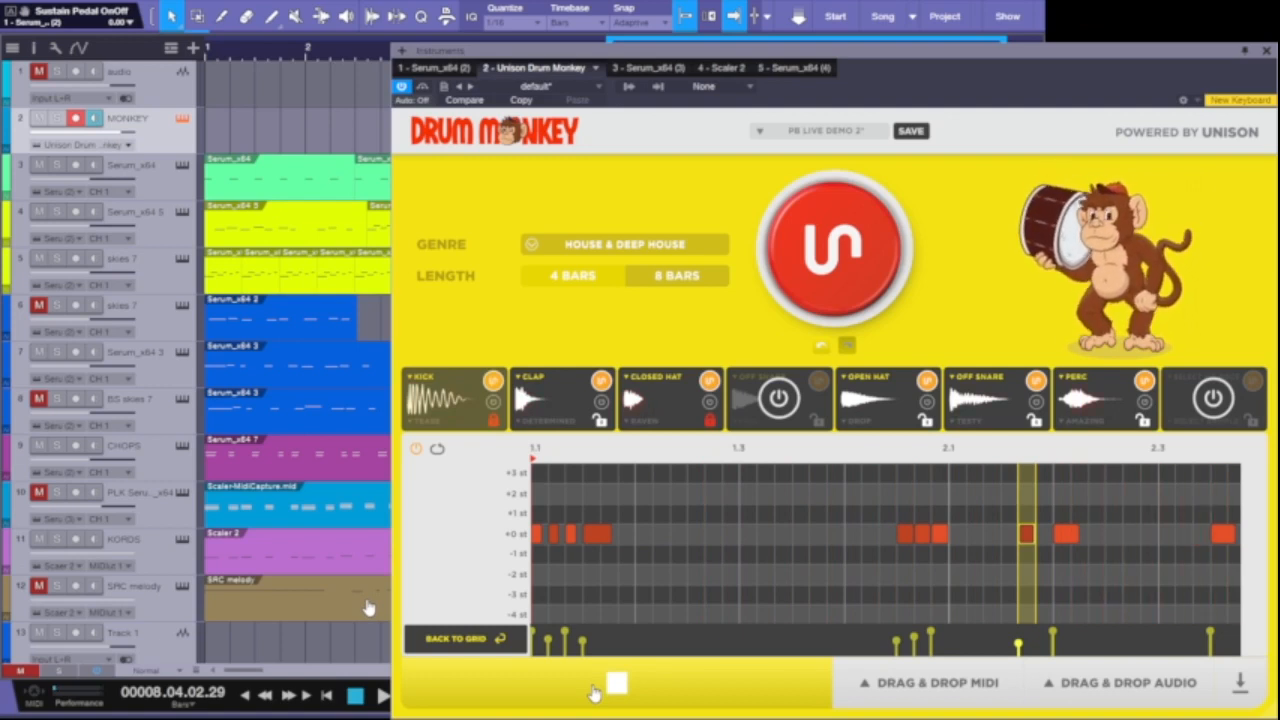
pyautogui.click(600, 688)
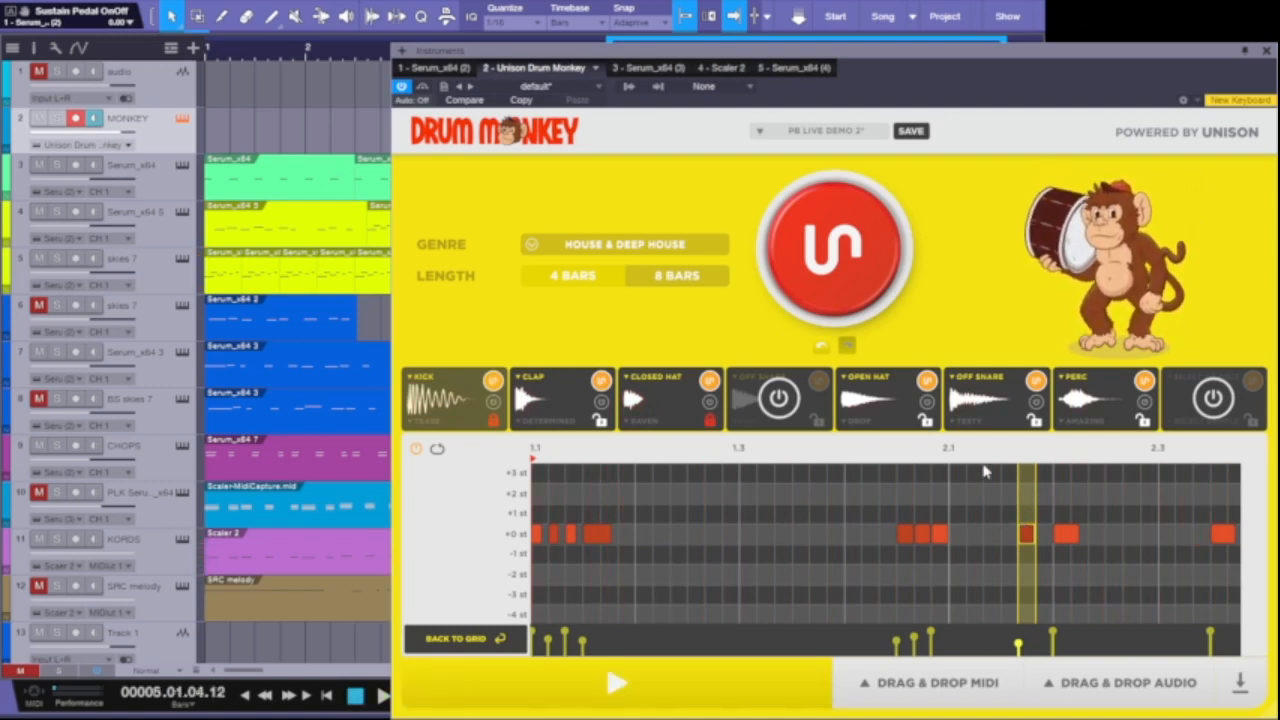
# Turn off Triplet Grid for the kick lane and set its grid to 1/8
pyautogui.rightClick(985, 535)
pyautogui.click(875, 232)
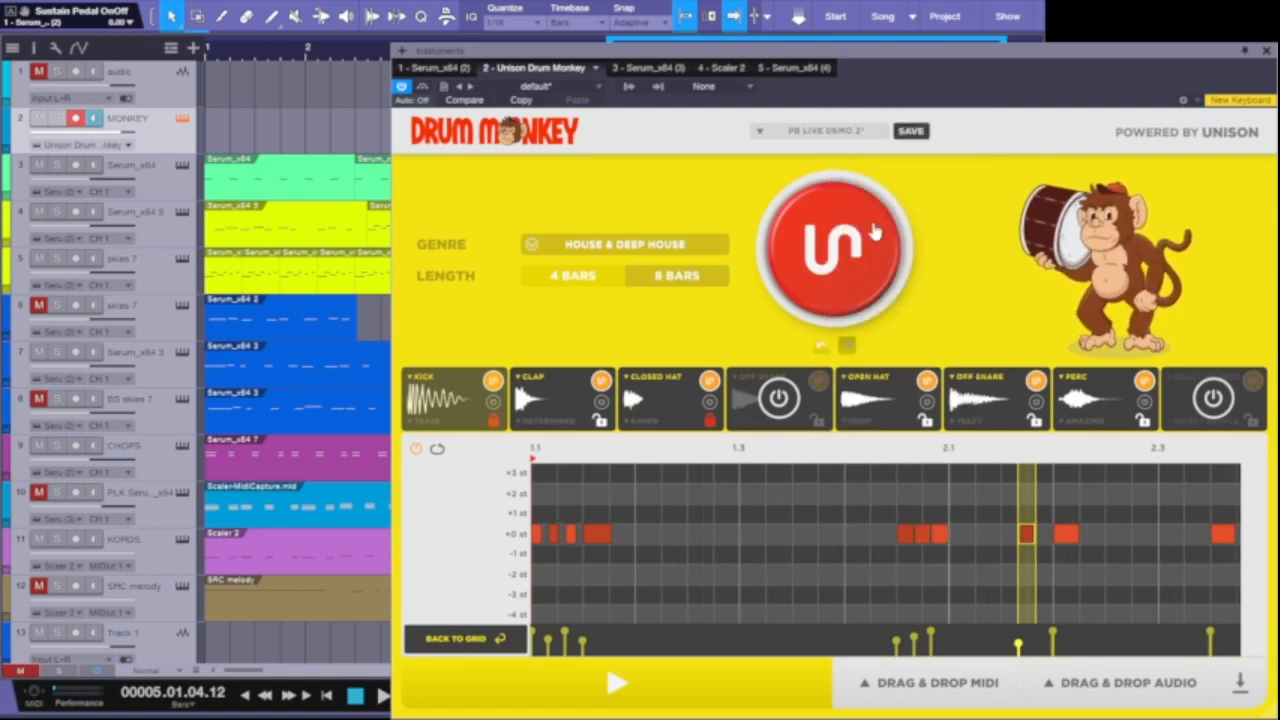
pyautogui.rightClick(987, 537)
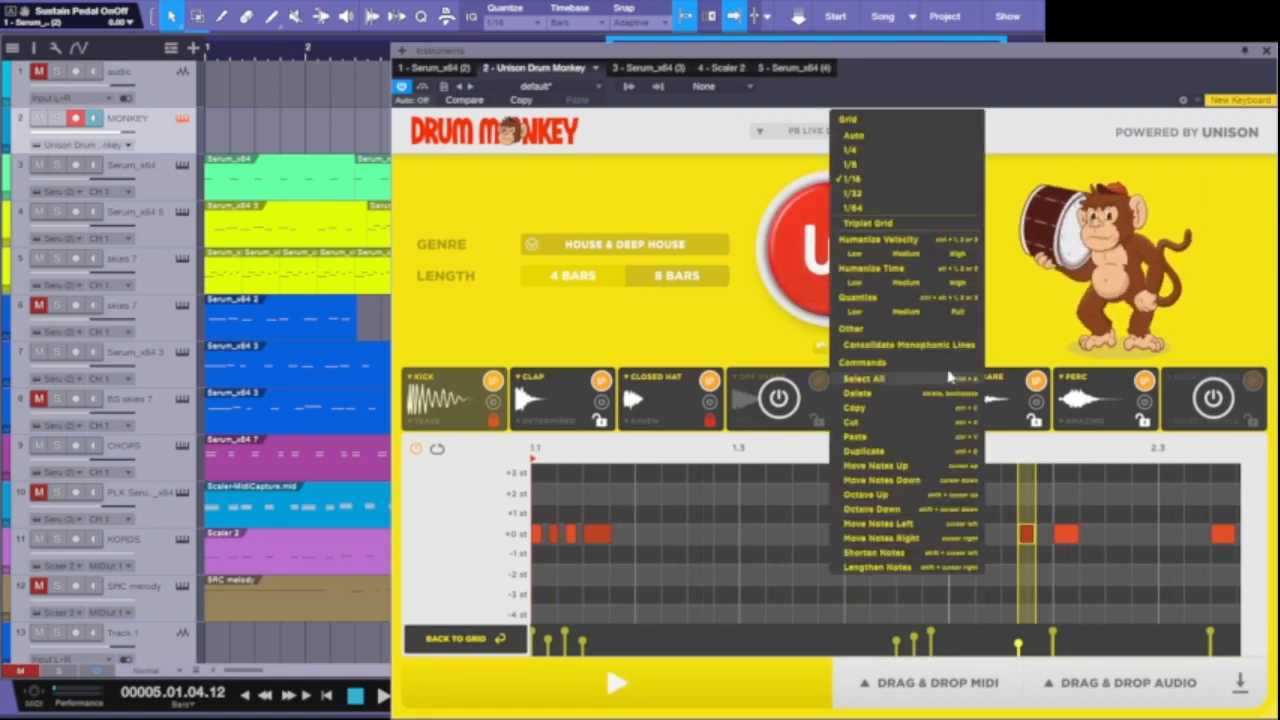
pyautogui.click(865, 170)
# Try to lengthen the quiet kick hit after 2.1, and undo the change
pyautogui.moveTo(1026, 533); pyautogui.dragTo(1040, 534)
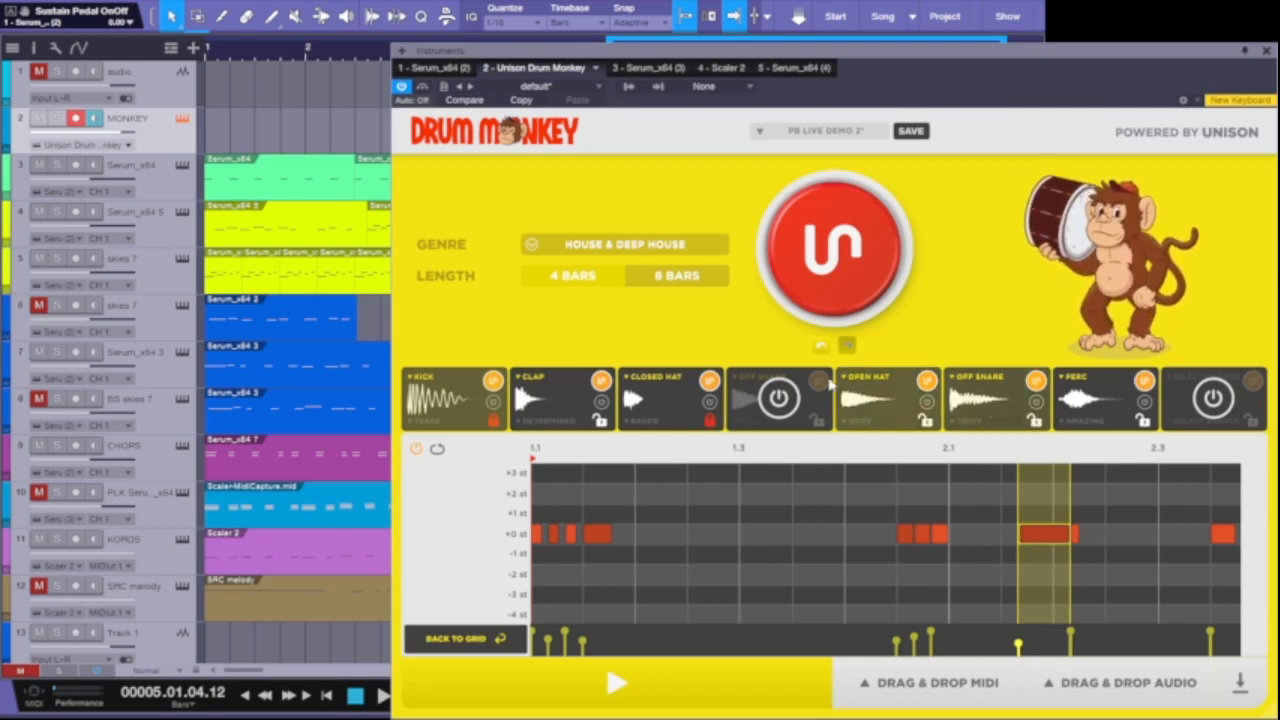
pyautogui.click(822, 345)
pyautogui.click(1136, 483)
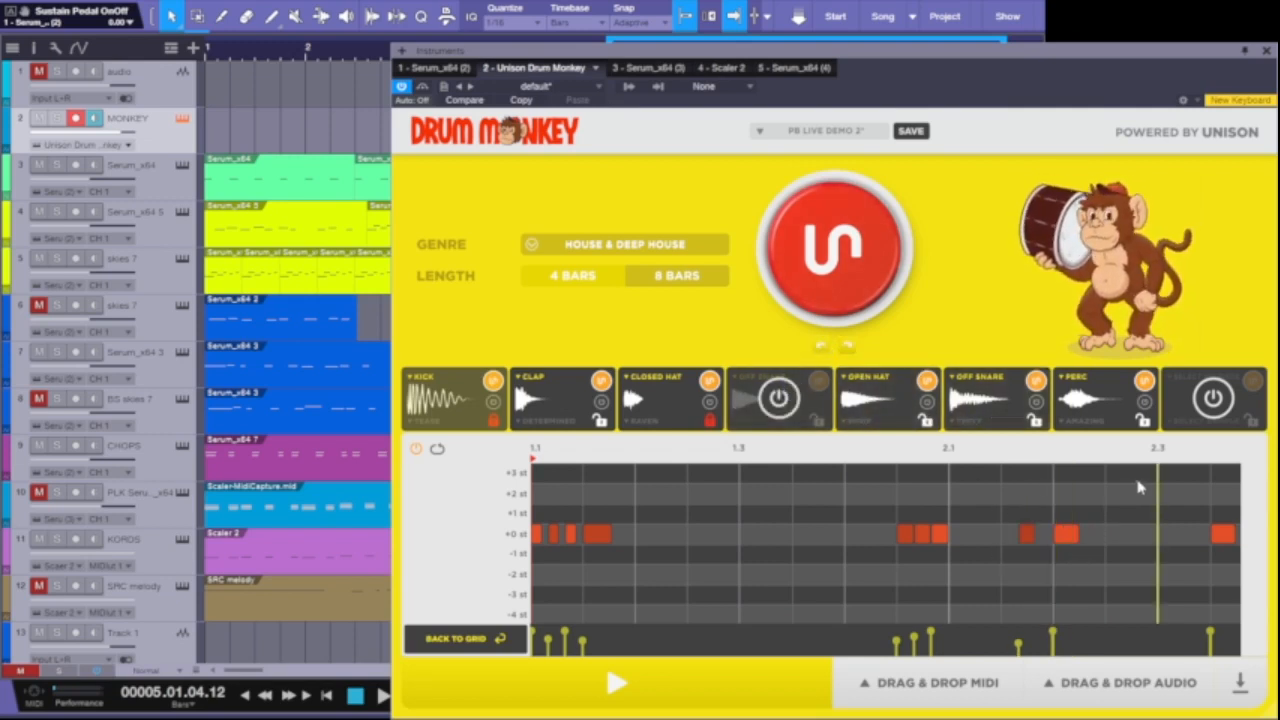
# Move the quiet kick hit after 2.1 slightly earlier, lengthened to fill one 1/8 step up to the next hit, and play the groove
pyautogui.click(1021, 533)
pyautogui.moveTo(1021, 533); pyautogui.dragTo(1005, 534)
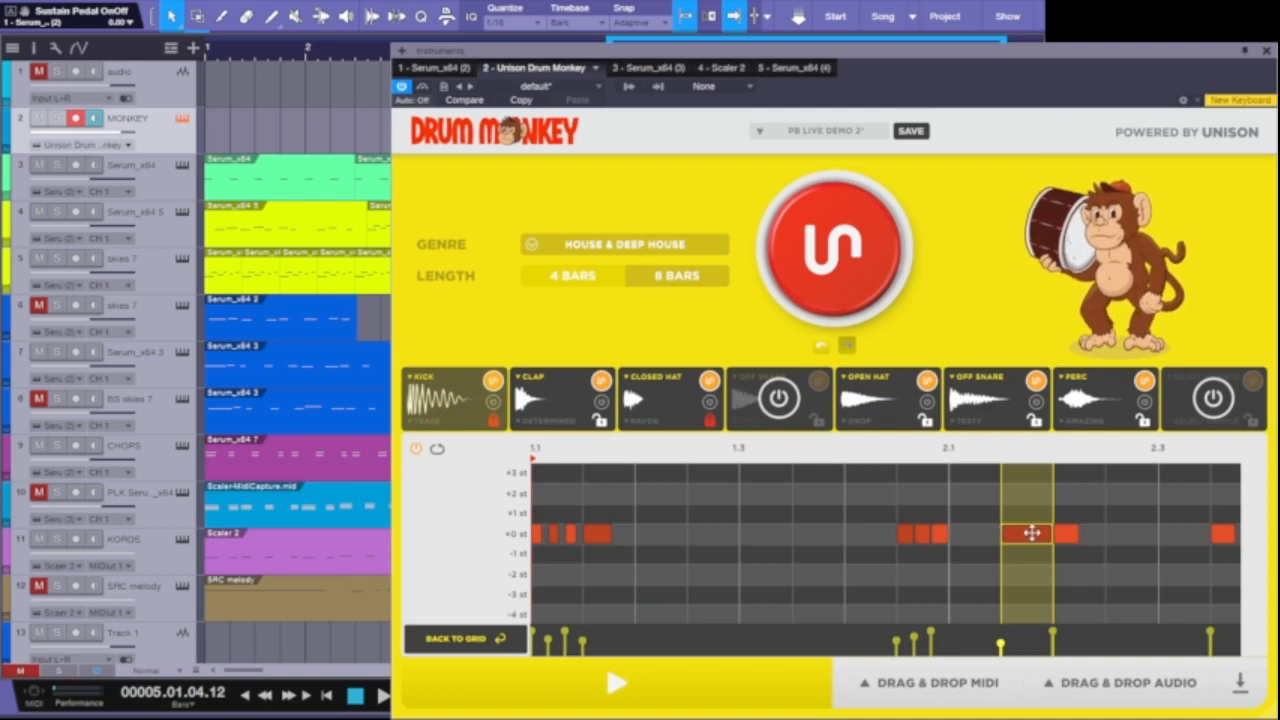
pyautogui.click(958, 510)
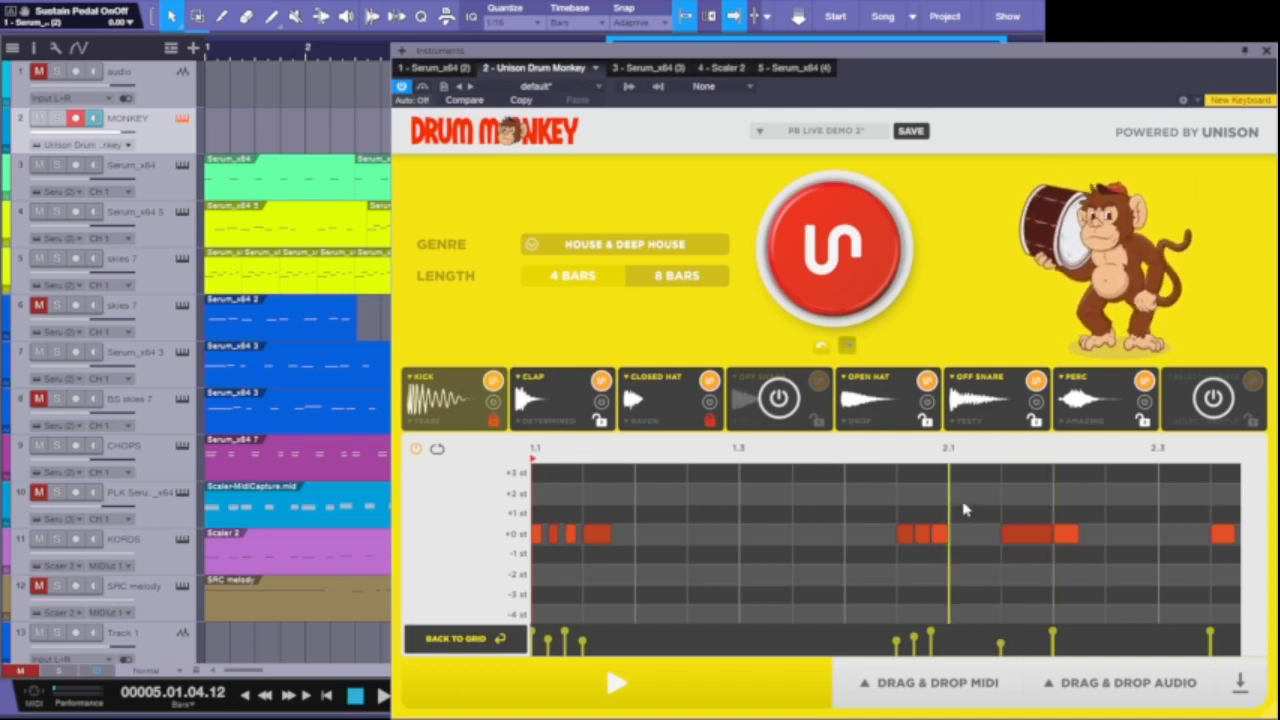
pyautogui.click(616, 683)
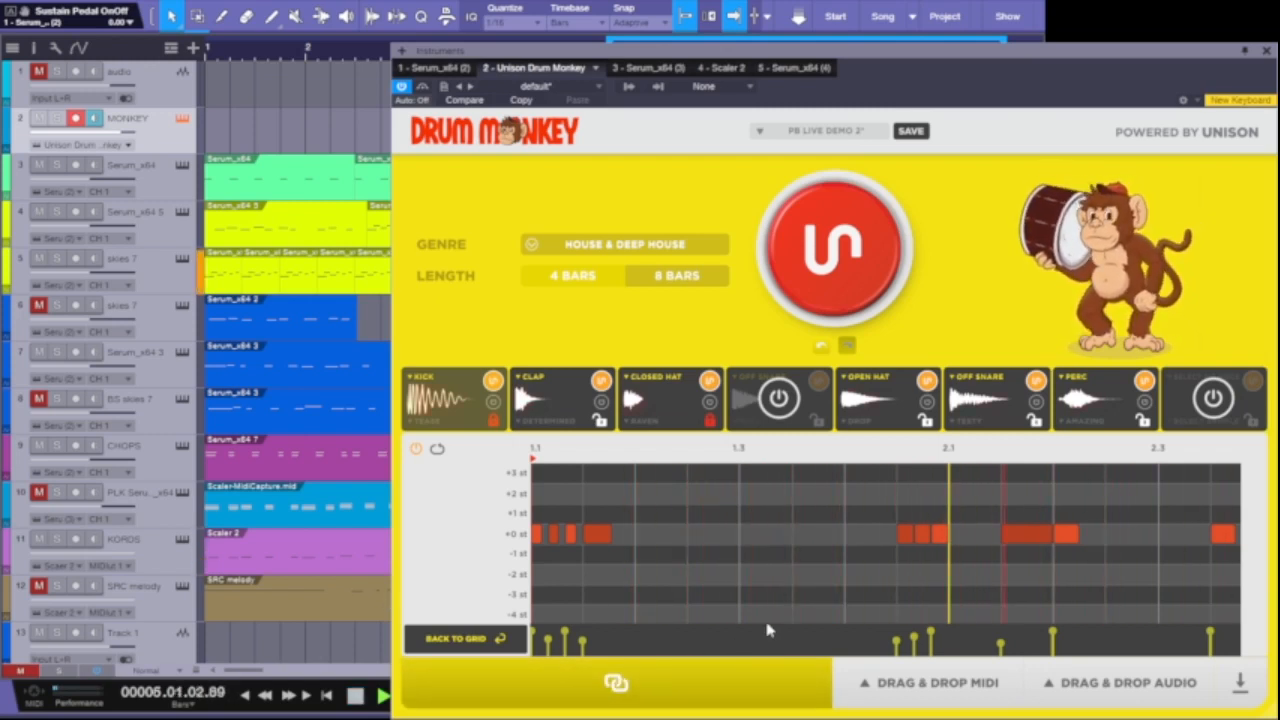
pyautogui.press('space')
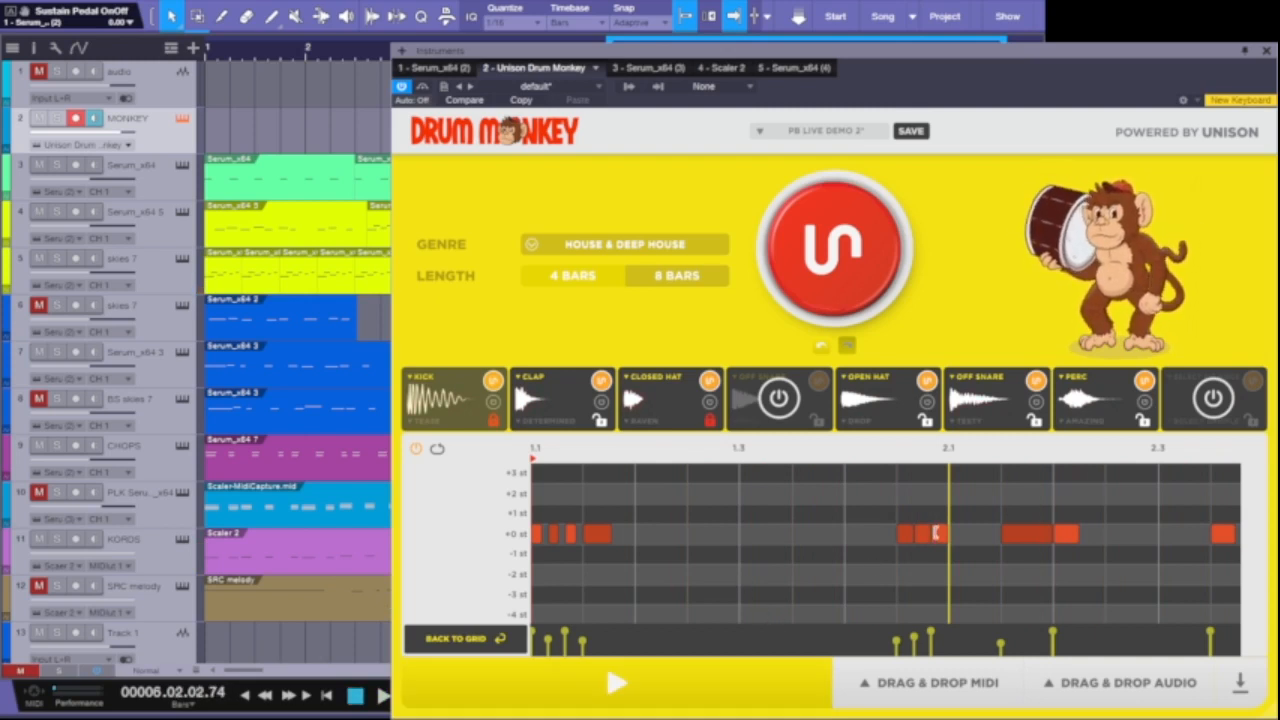
# Lower the lengthened kick hit after 2.1 to -3 st and play the groove to hear the pitch change
pyautogui.moveTo(1026, 534); pyautogui.dragTo(1024, 590)
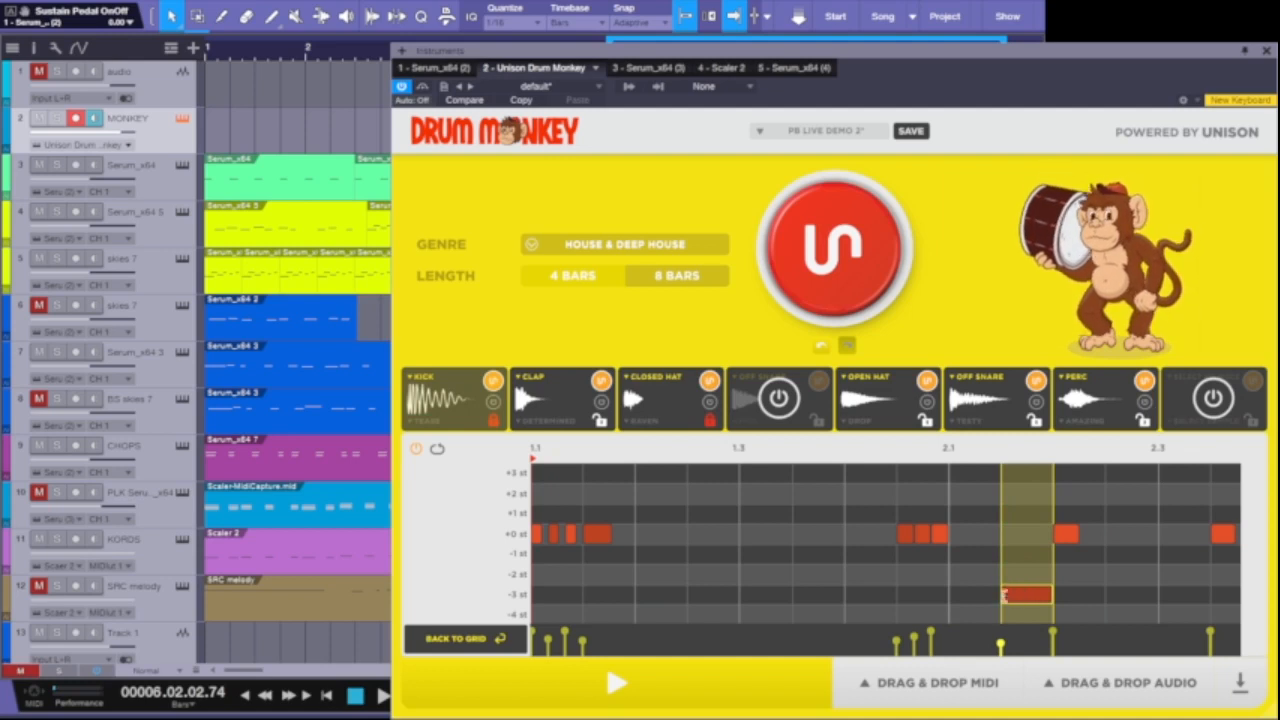
pyautogui.click(637, 700)
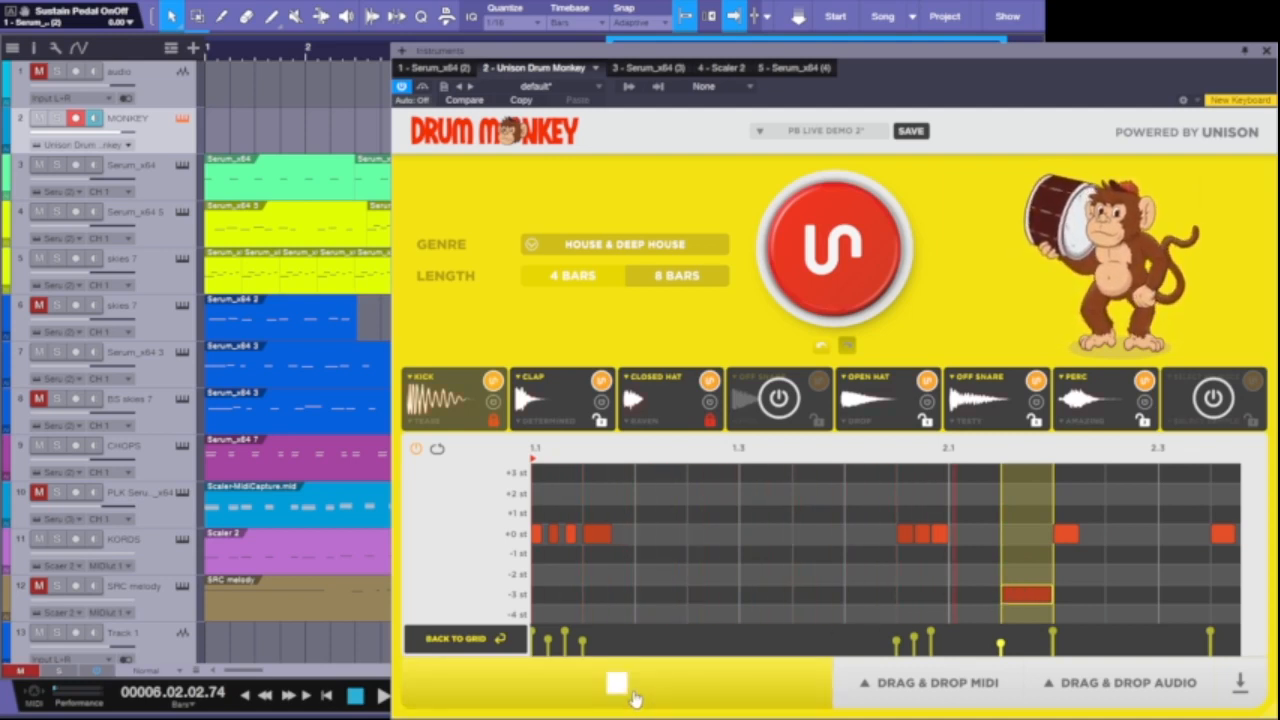
pyautogui.press('space')
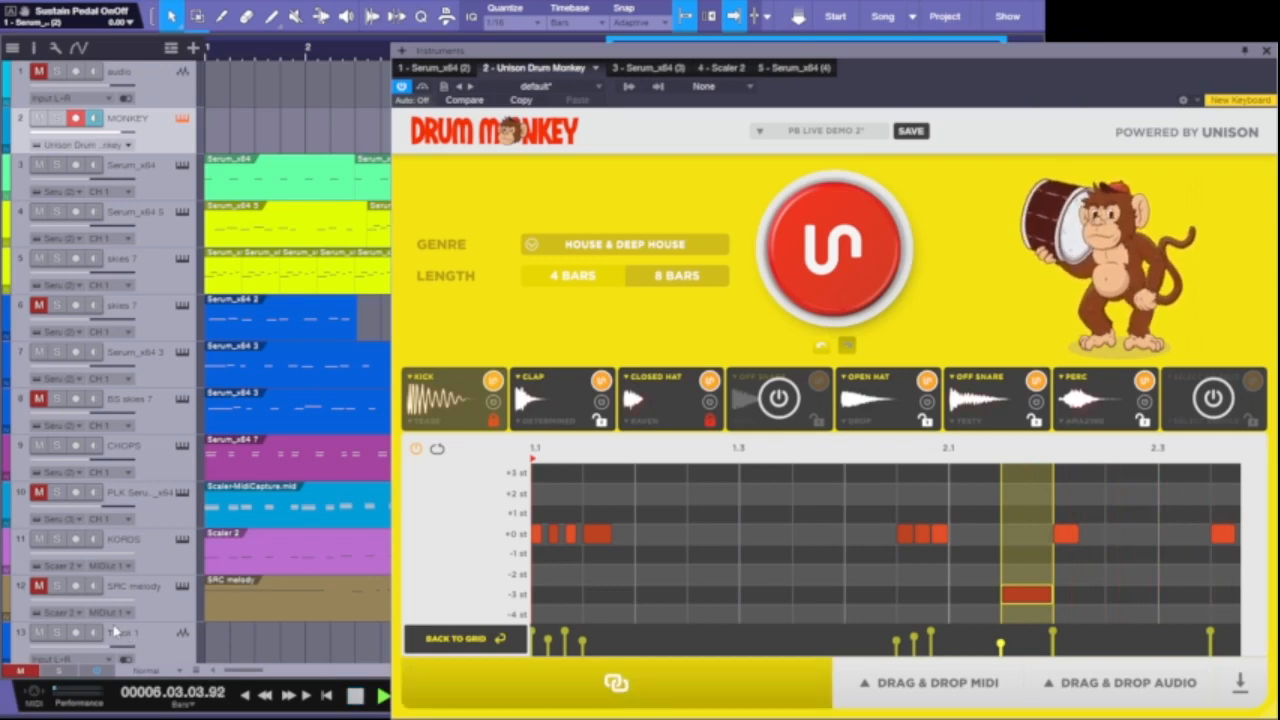
pyautogui.press('space')
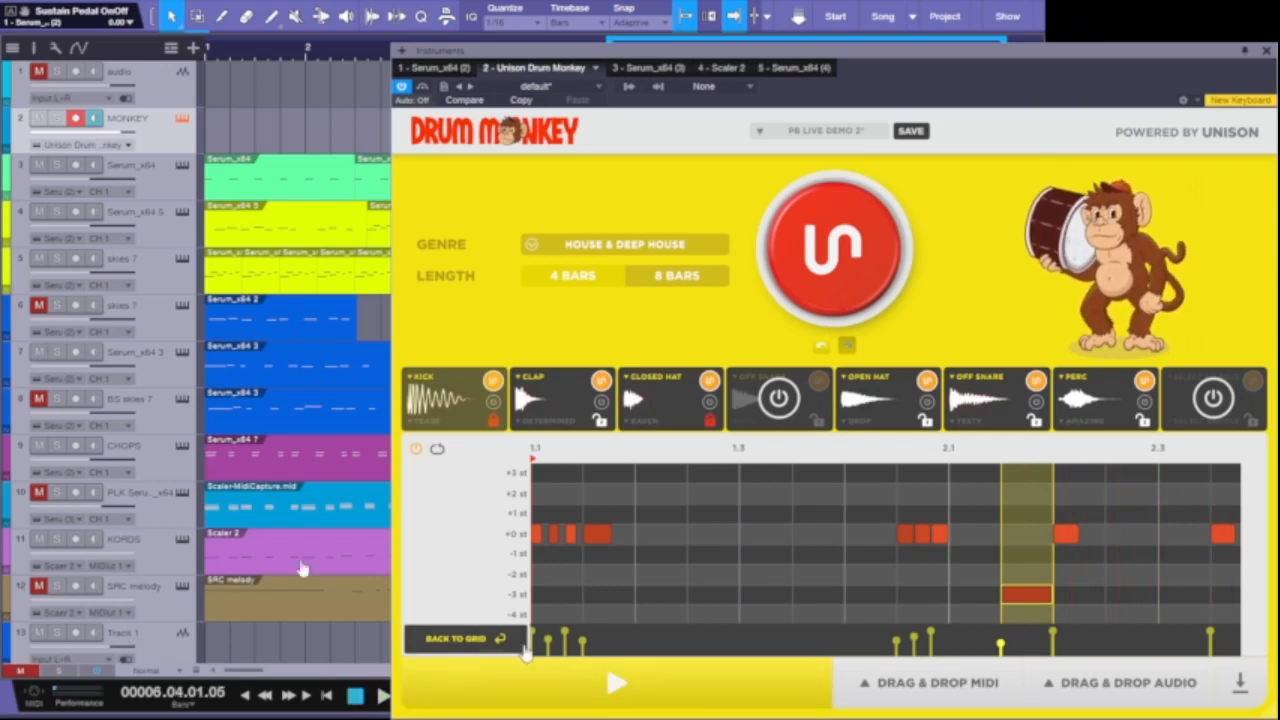
# Lengthen the second and third kick hits, pitch them to +2 st and -1 st respectively, and play the groove
pyautogui.click(555, 513)
pyautogui.moveTo(555, 513); pyautogui.dragTo(571, 553)
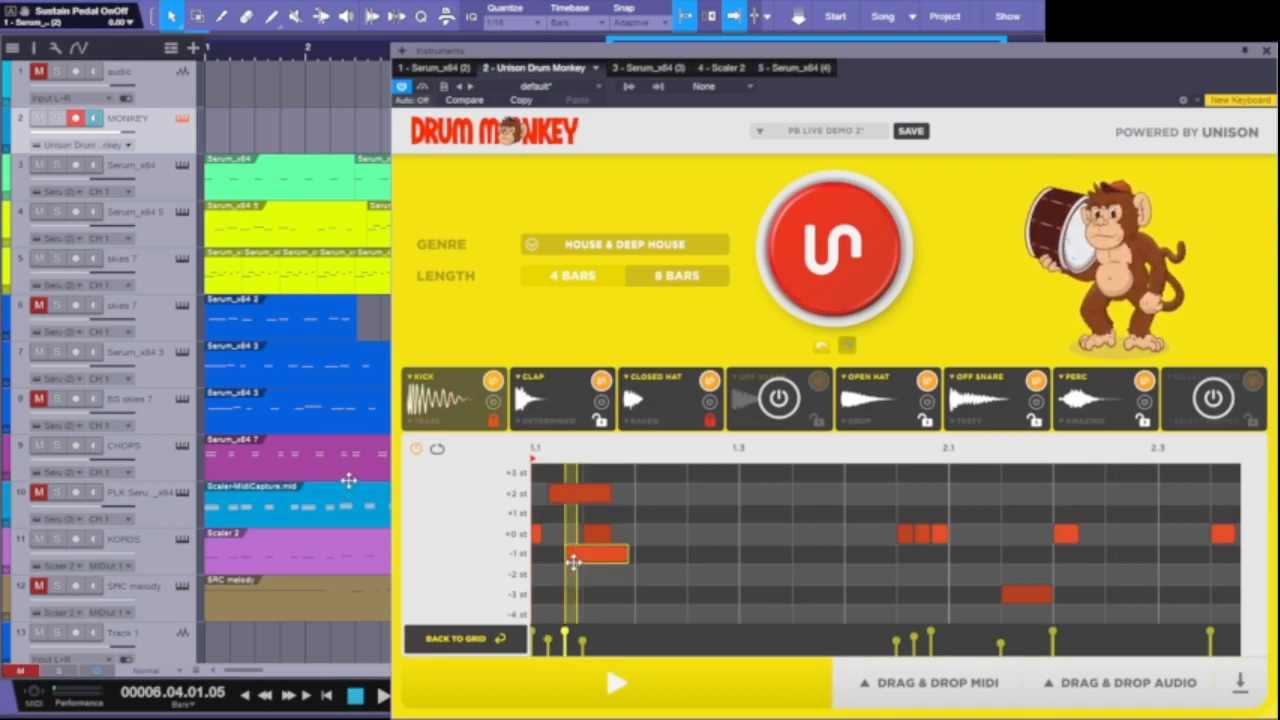
pyautogui.click(619, 681)
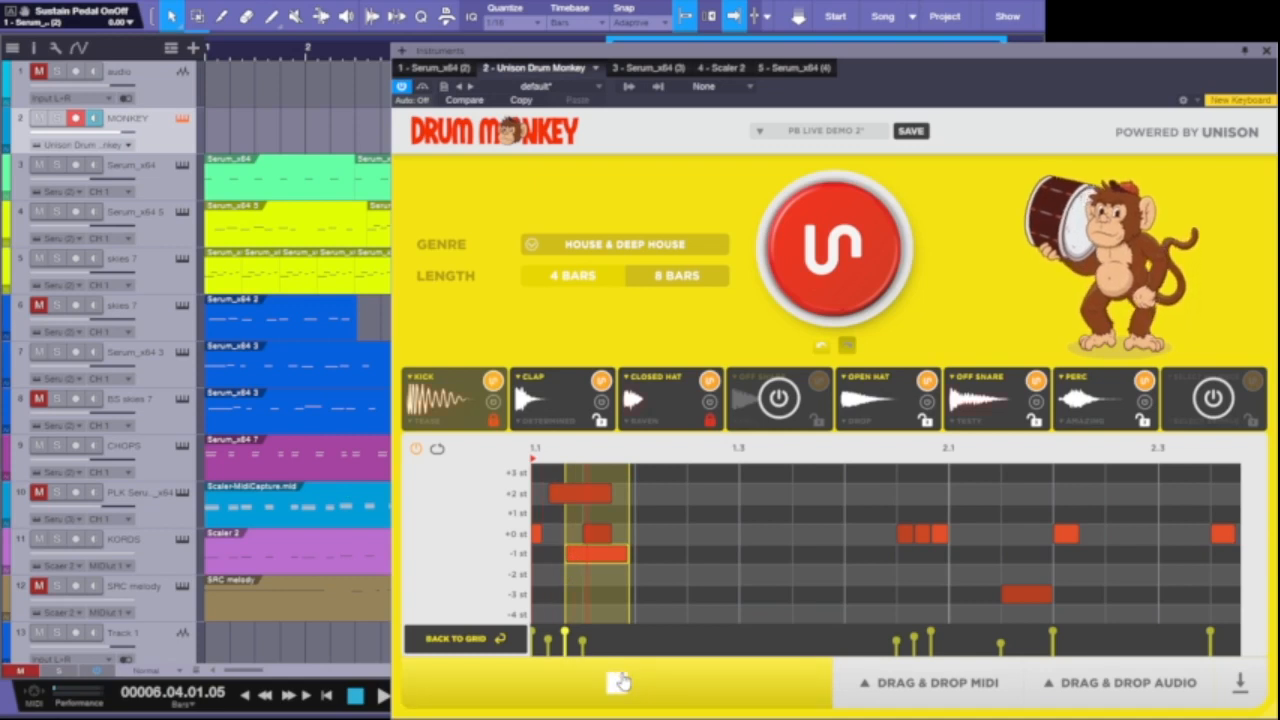
pyautogui.press('space')
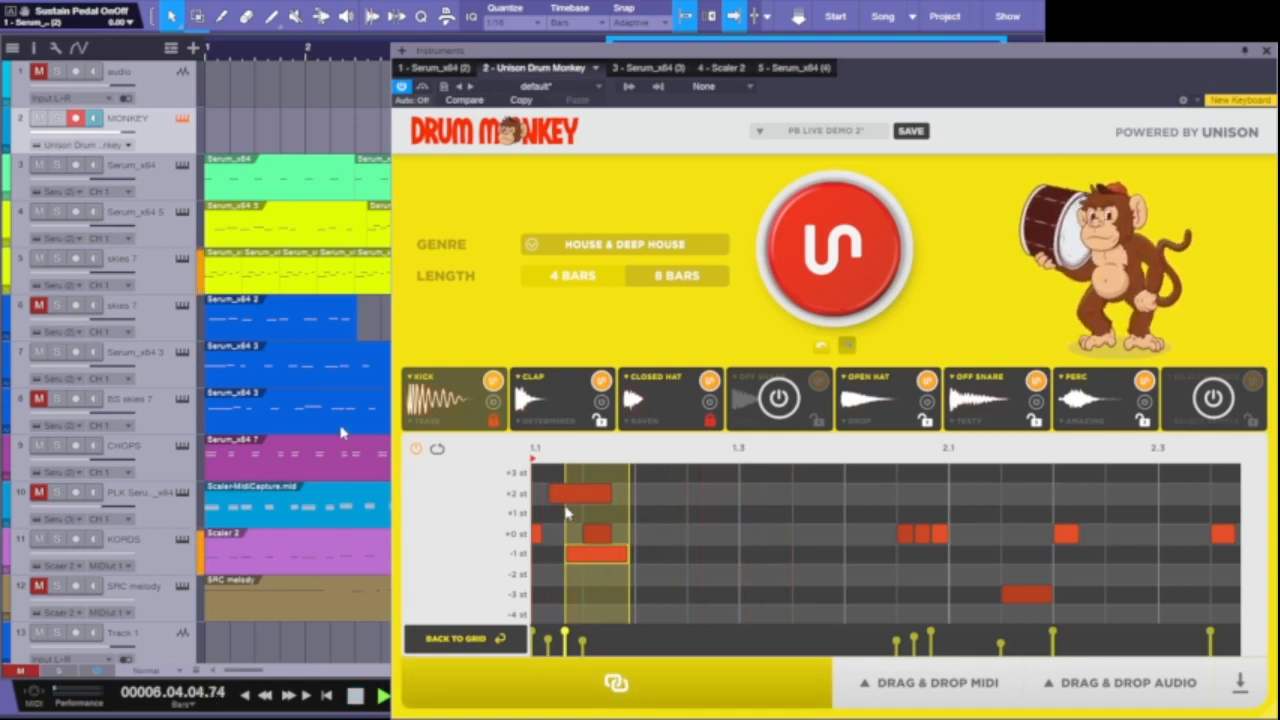
pyautogui.press('space')
# Raise the second kick hit to +3 st and set the kick grid to 1/16 with Triplet Grid enabled
pyautogui.moveTo(570, 495); pyautogui.dragTo(571, 475)
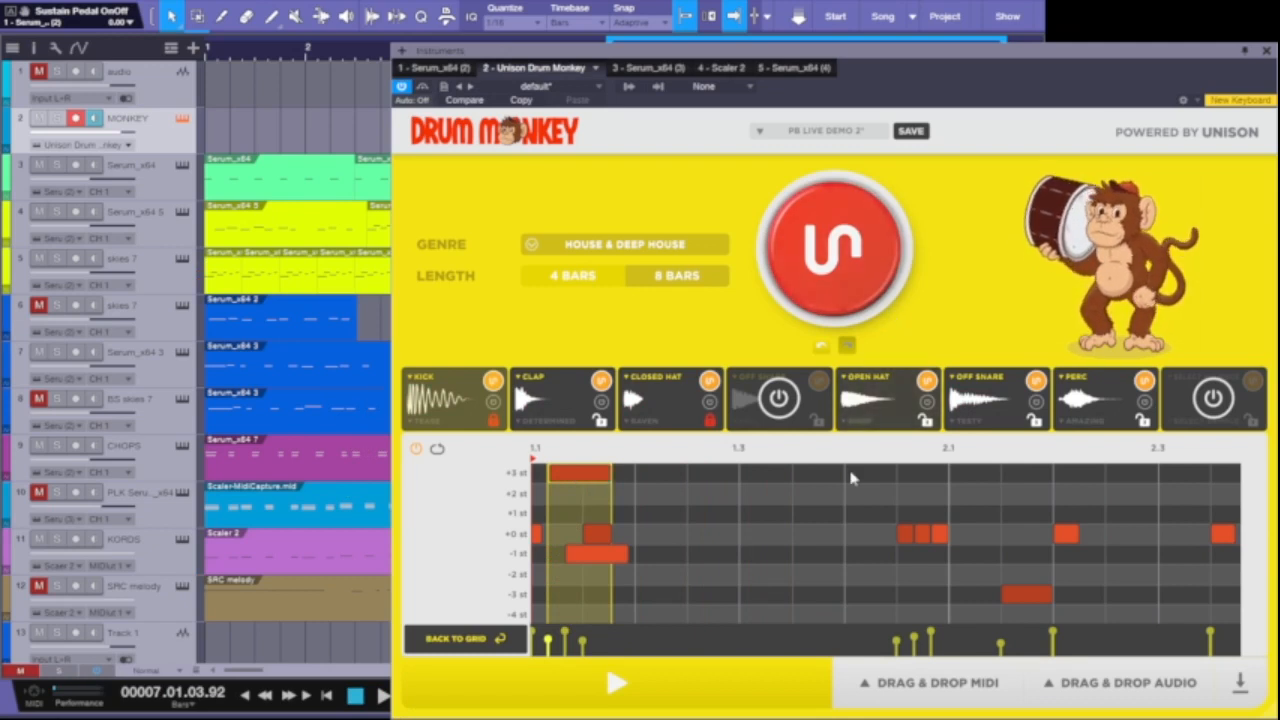
pyautogui.rightClick(689, 521)
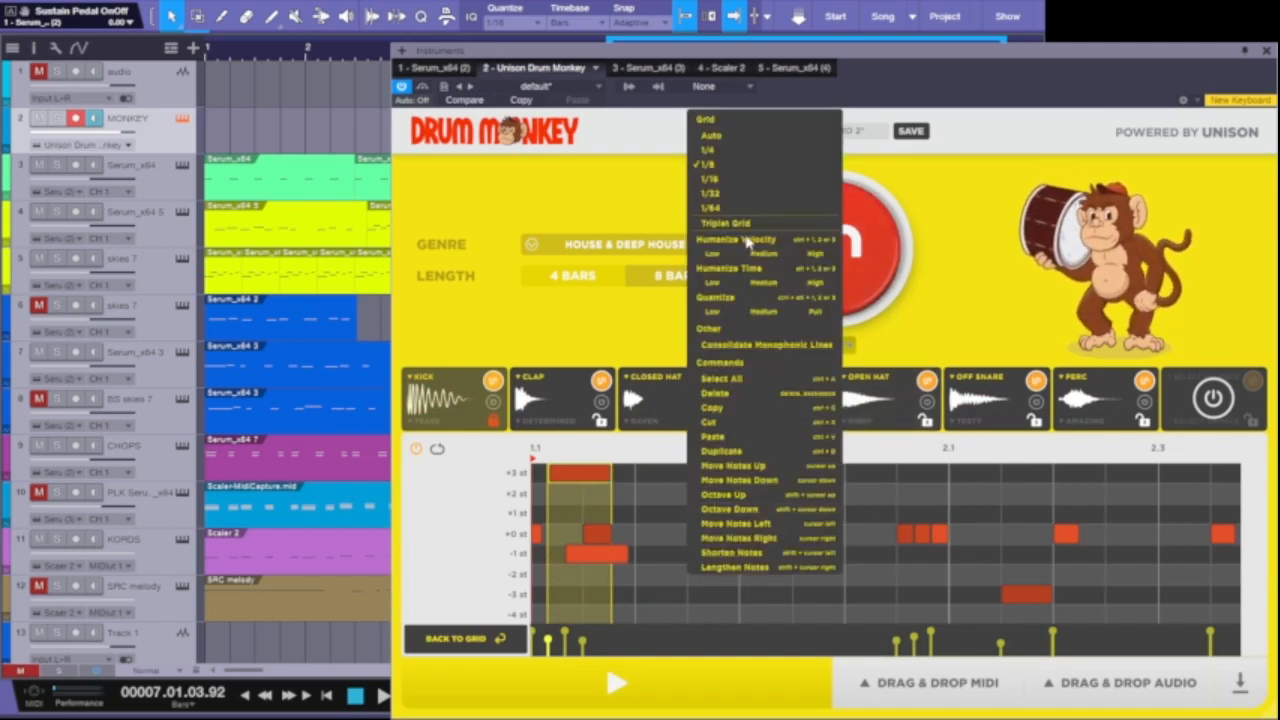
pyautogui.click(731, 180)
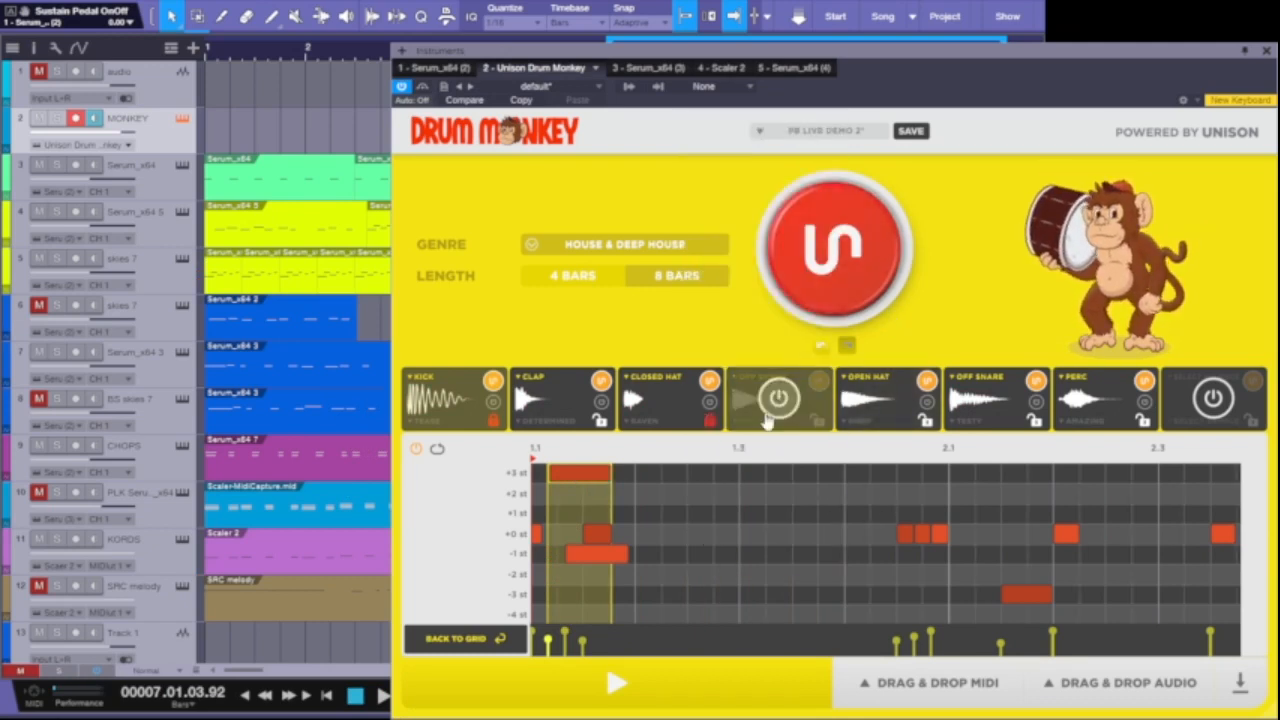
pyautogui.rightClick(729, 514)
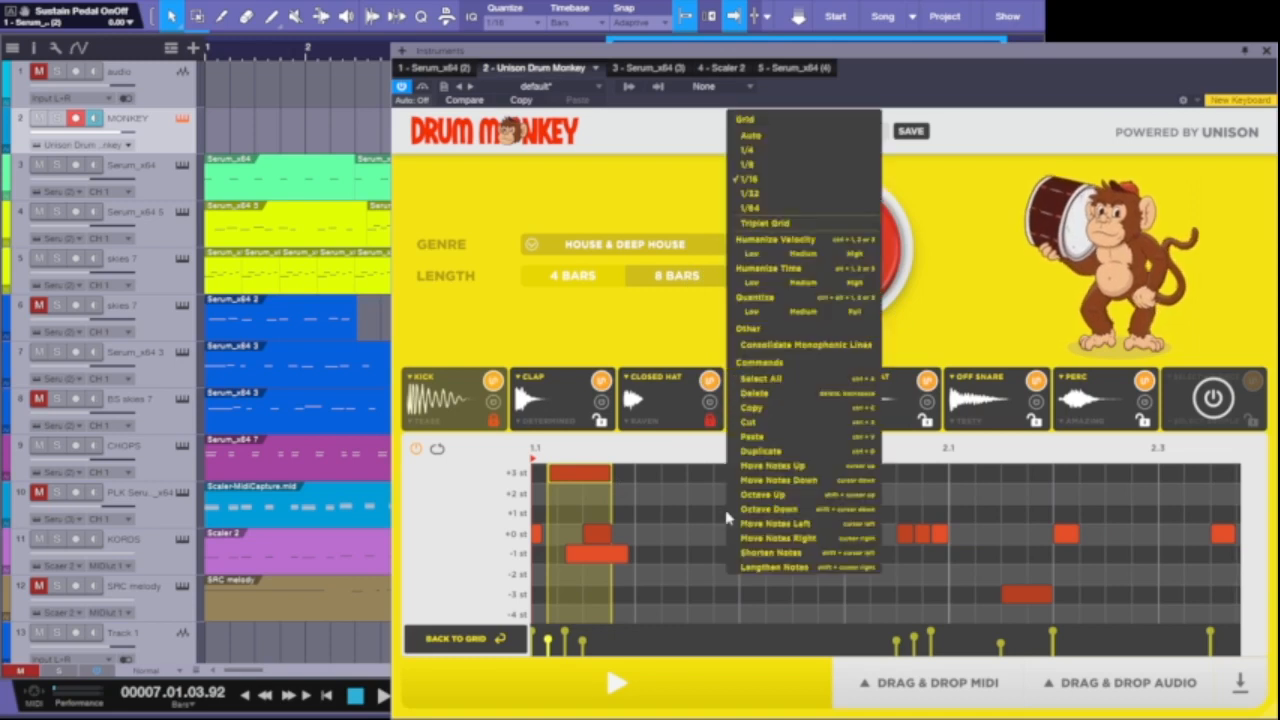
pyautogui.click(790, 224)
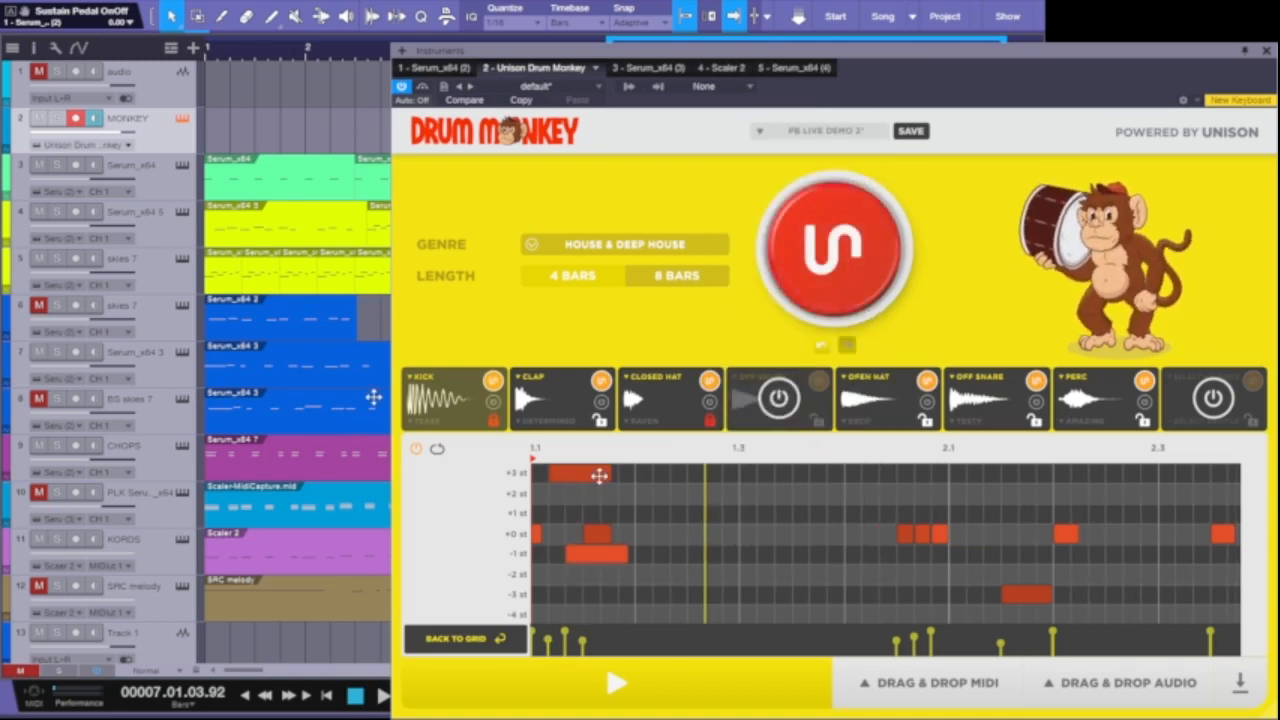
# Shorten the second, third and fourth kick hits to brief hits, keeping their pitches, and audition the pattern
pyautogui.moveTo(607, 472); pyautogui.dragTo(557, 472)
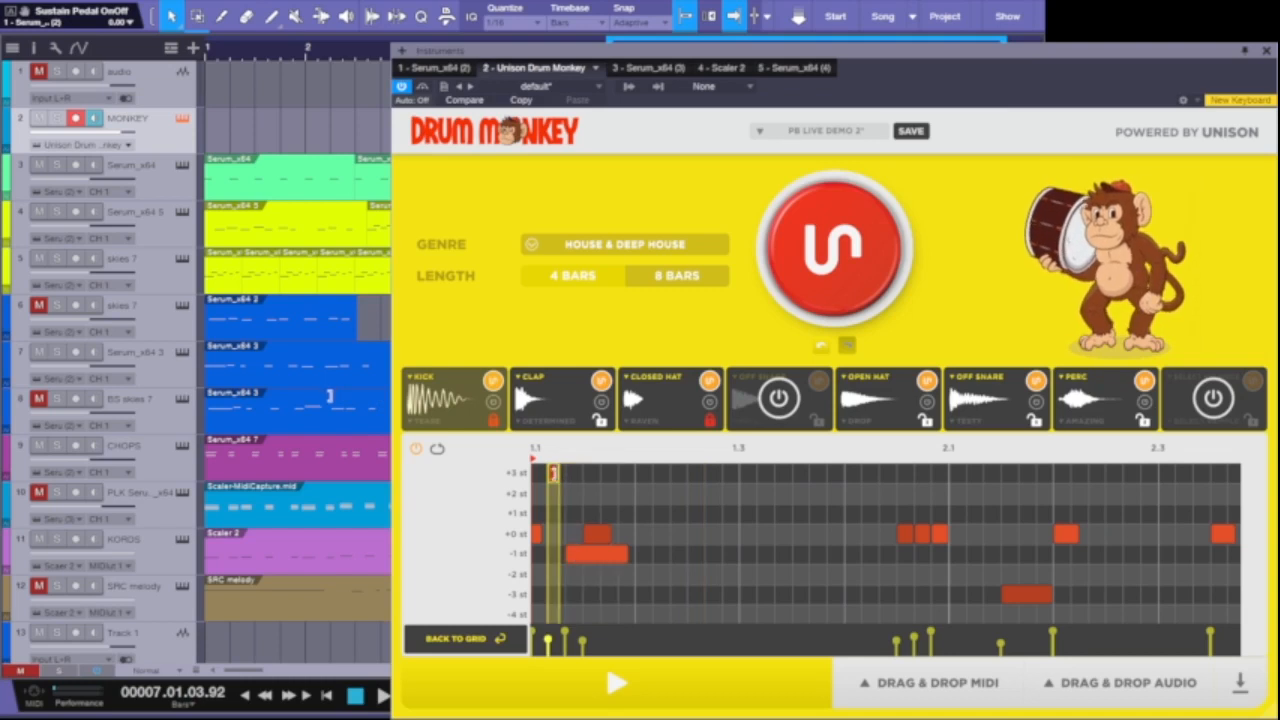
pyautogui.moveTo(626, 555); pyautogui.dragTo(588, 536)
pyautogui.click(619, 668)
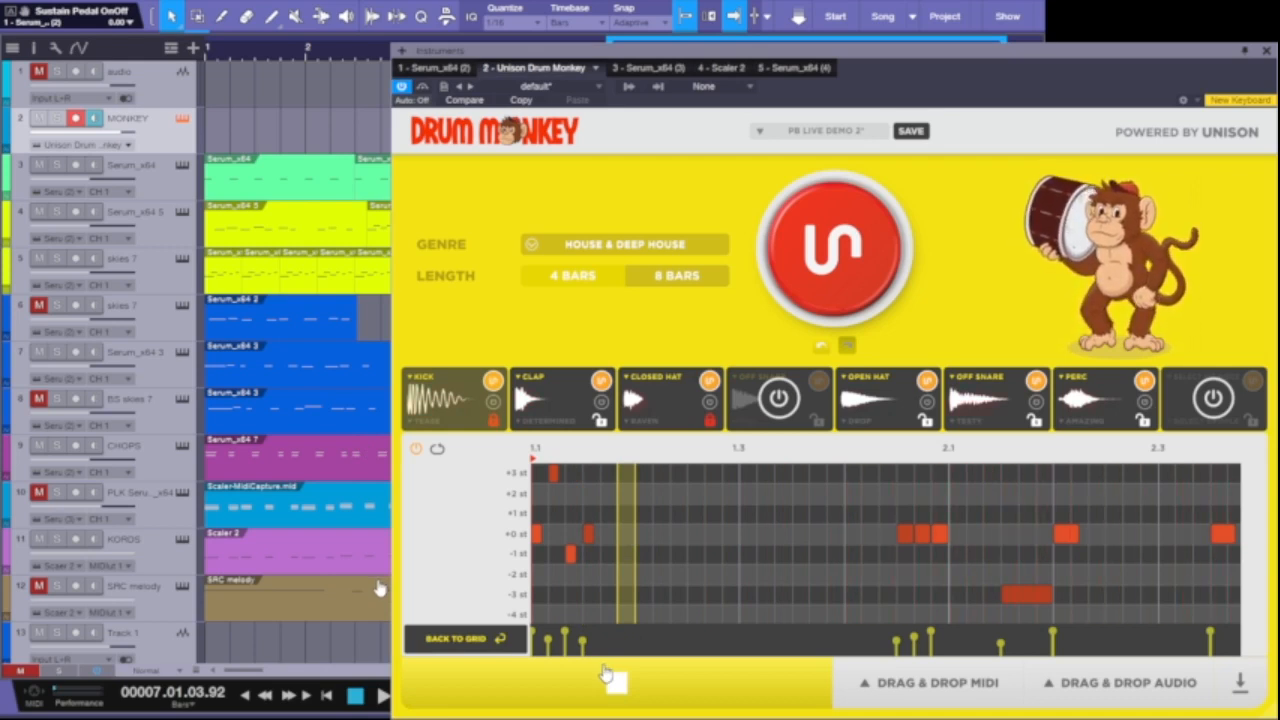
pyautogui.click(606, 678)
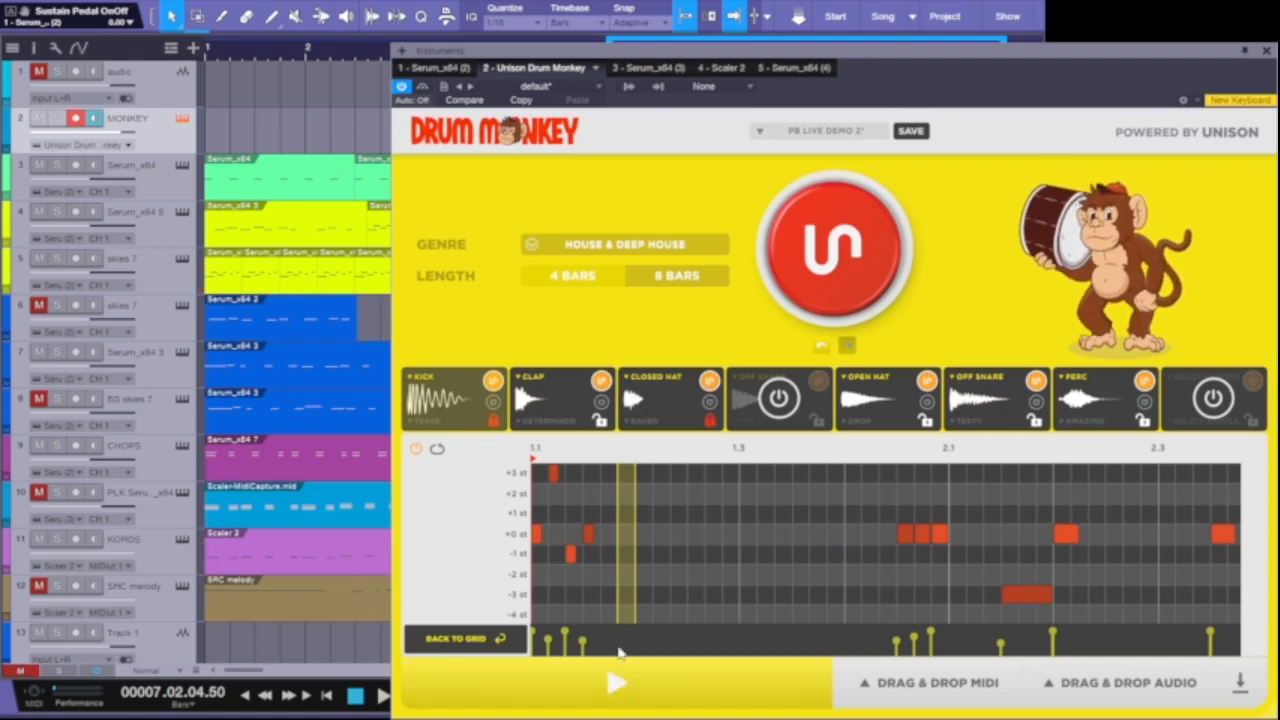
# Return from the kick editor to the full drum grid, close the plugin window, and play the song with all parts
pyautogui.click(430, 638)
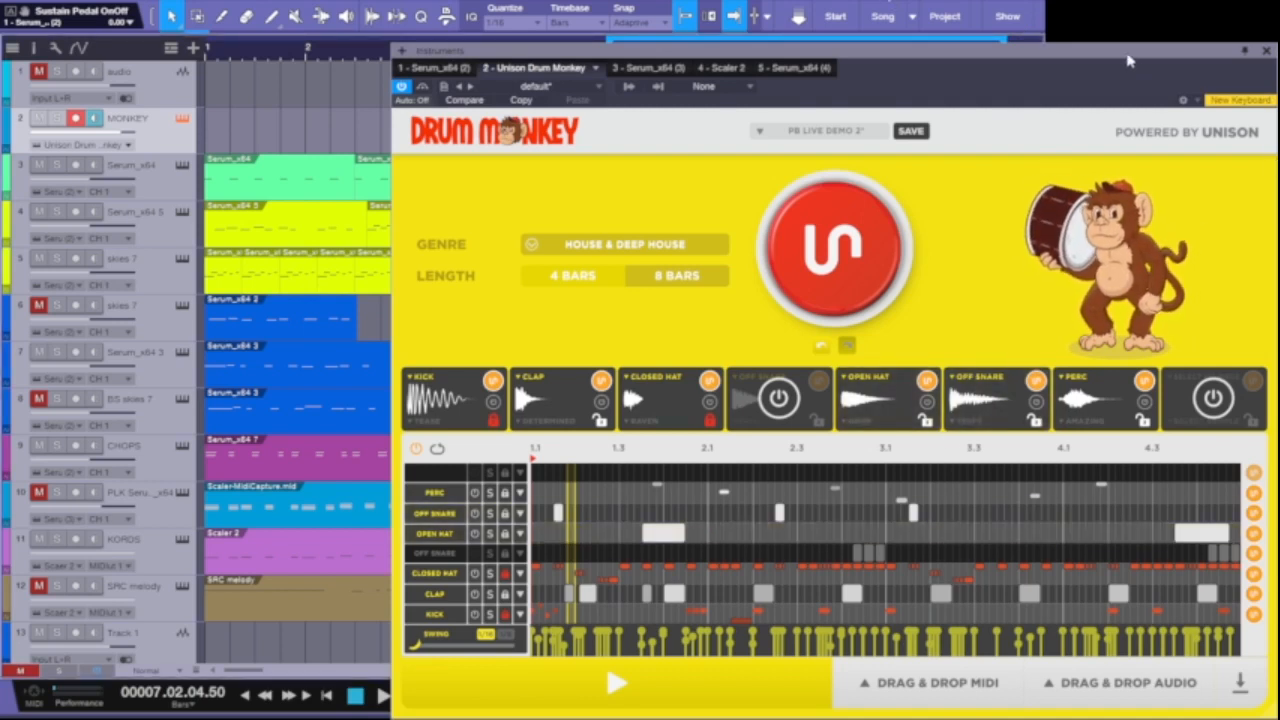
pyautogui.click(1266, 50)
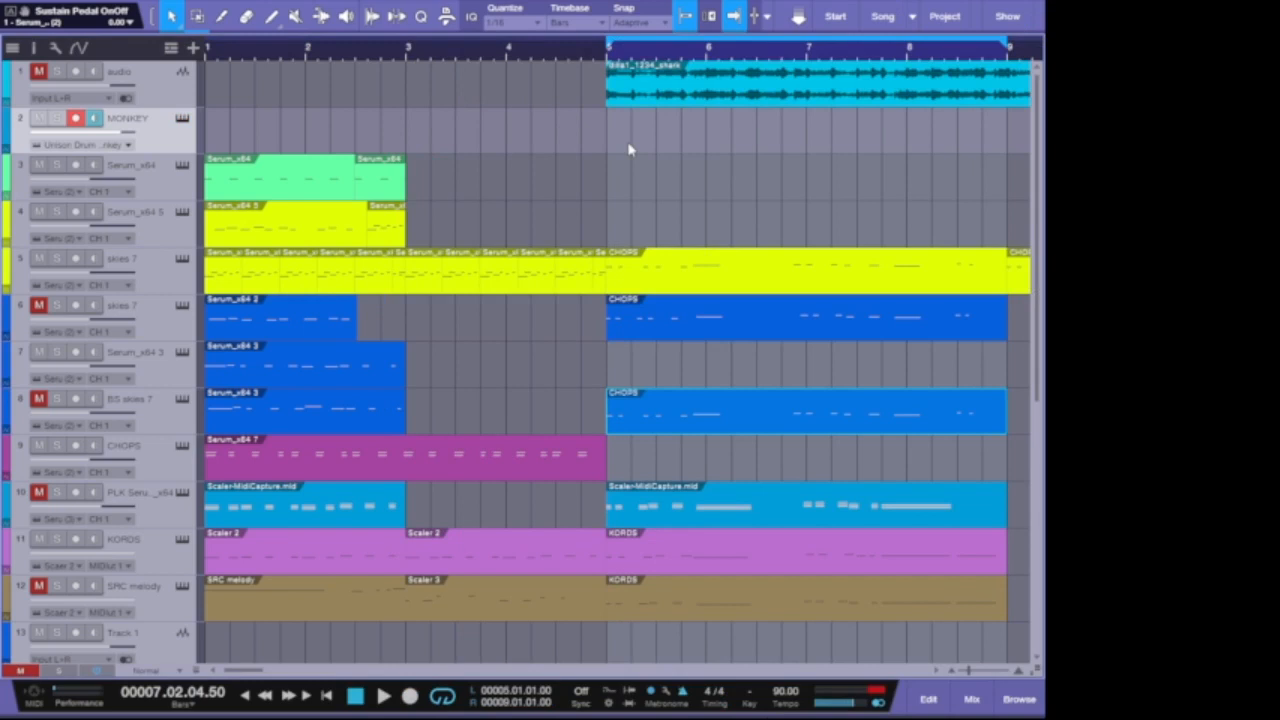
pyautogui.press('space')
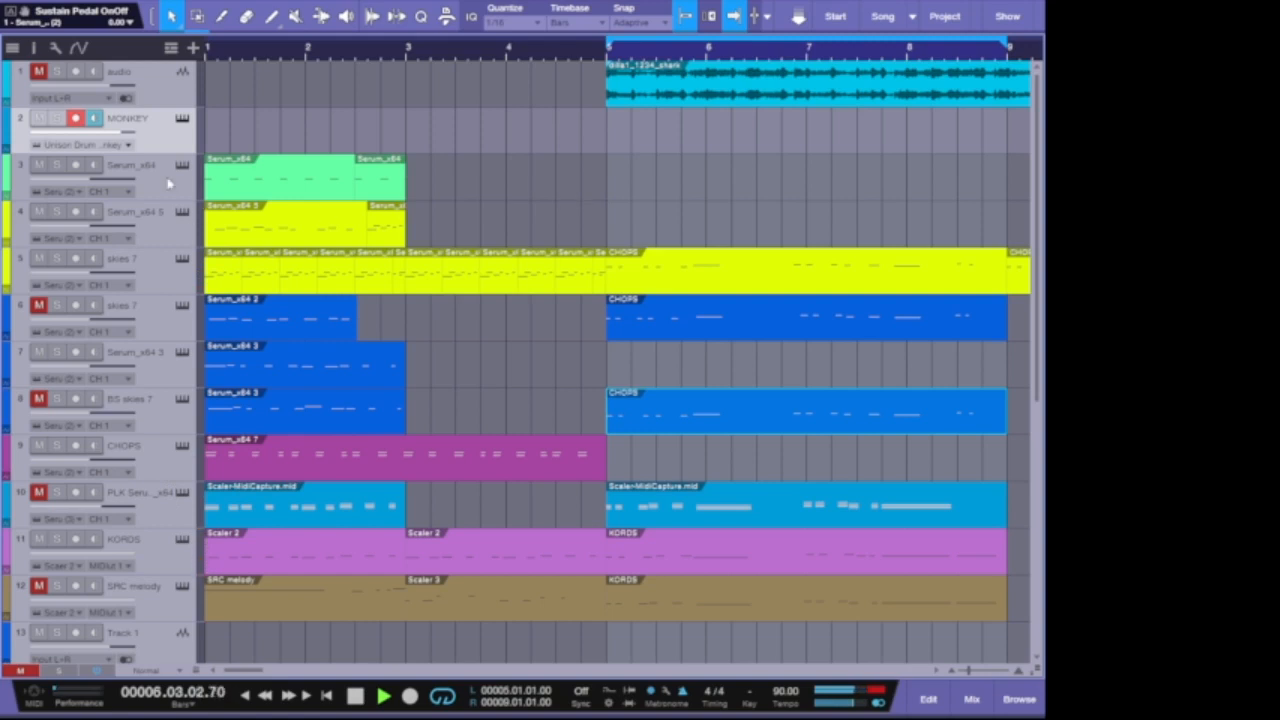
pyautogui.press('space')
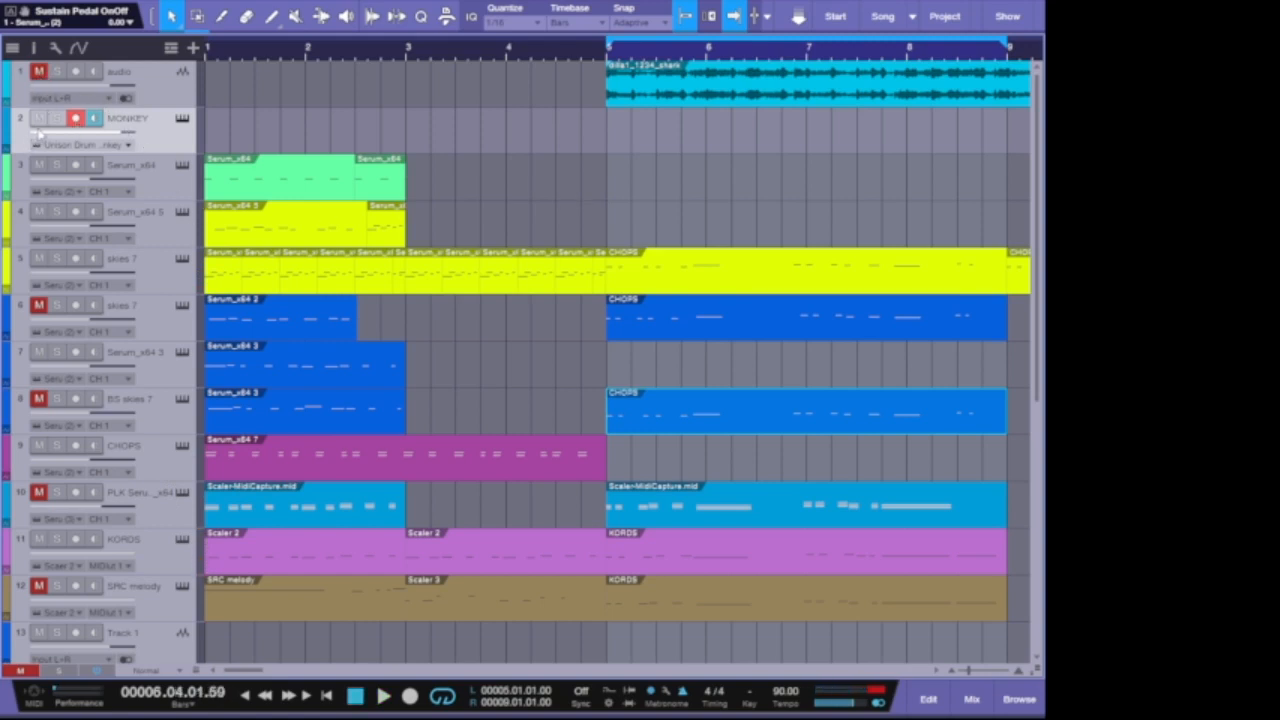
# Mute the MONKEY drum track, play the loop briefly without drums, and unmute the track
pyautogui.click(38, 118)
pyautogui.press('space')
pyautogui.press('space')
pyautogui.click(38, 118)
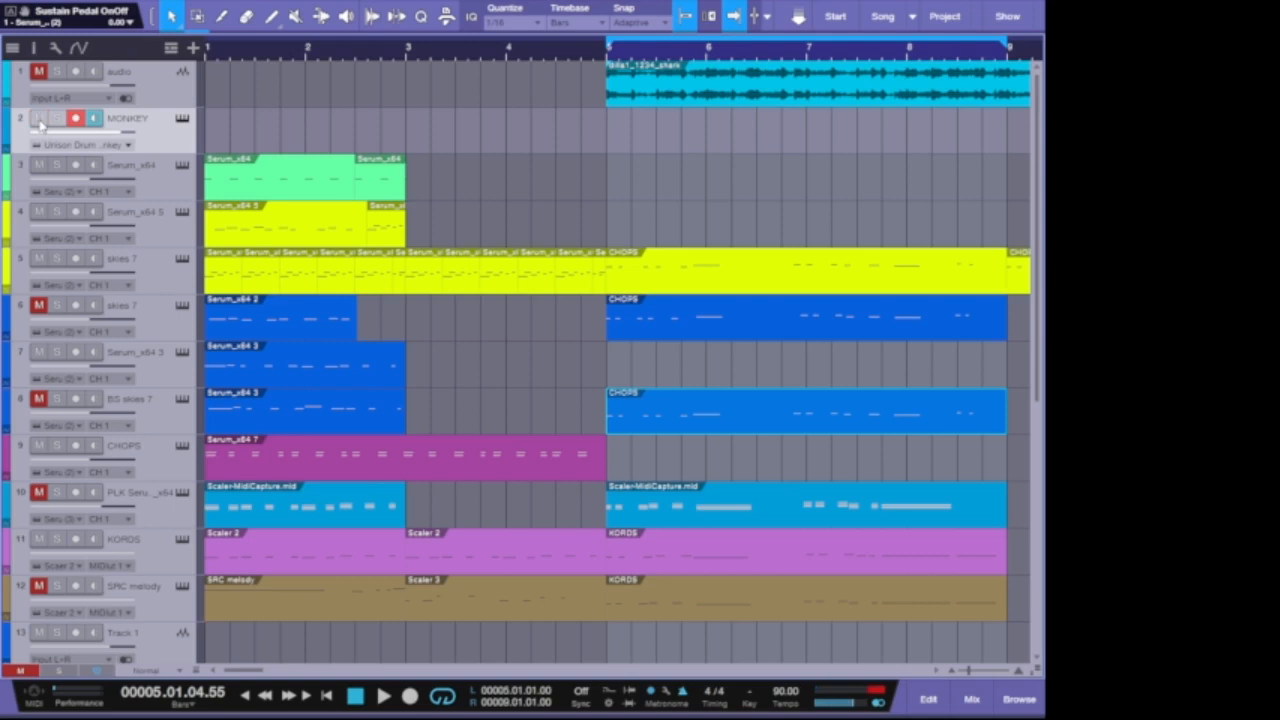
# Play the bar 5 to 9 loop with the drums, checking the full pattern in the MONKEY track's plugin window
pyautogui.click(184, 119)
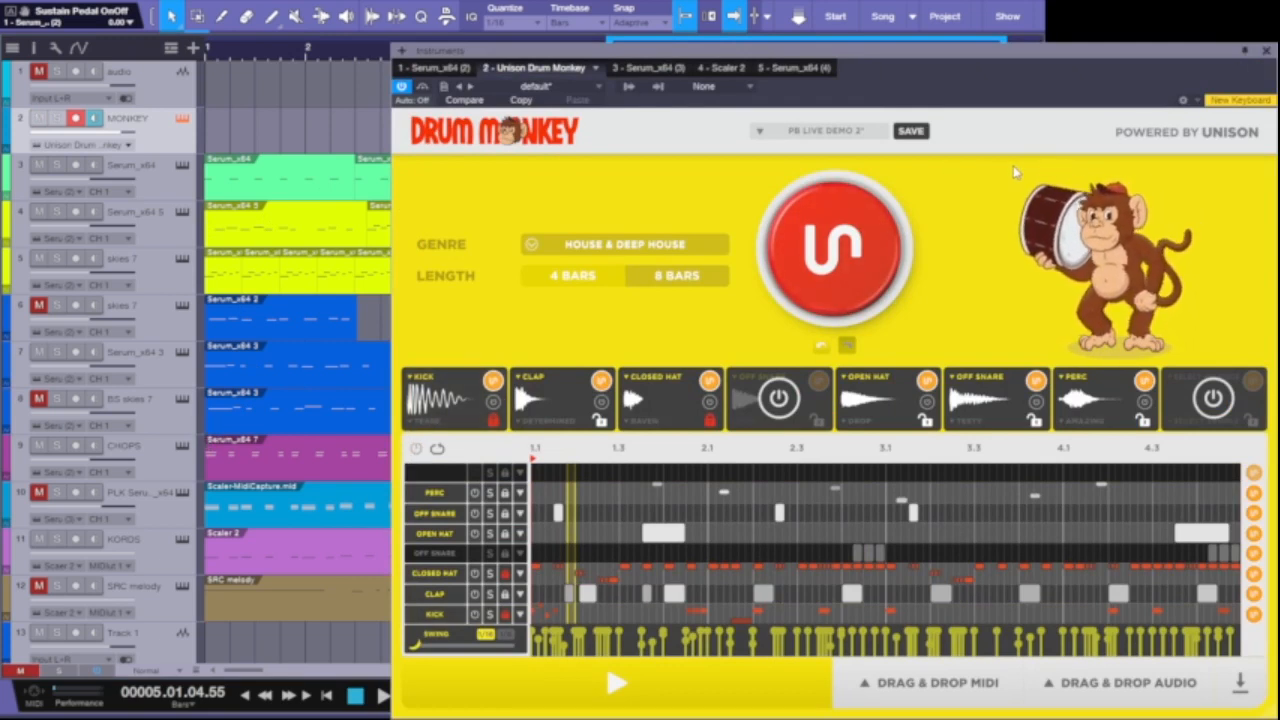
pyautogui.click(1266, 50)
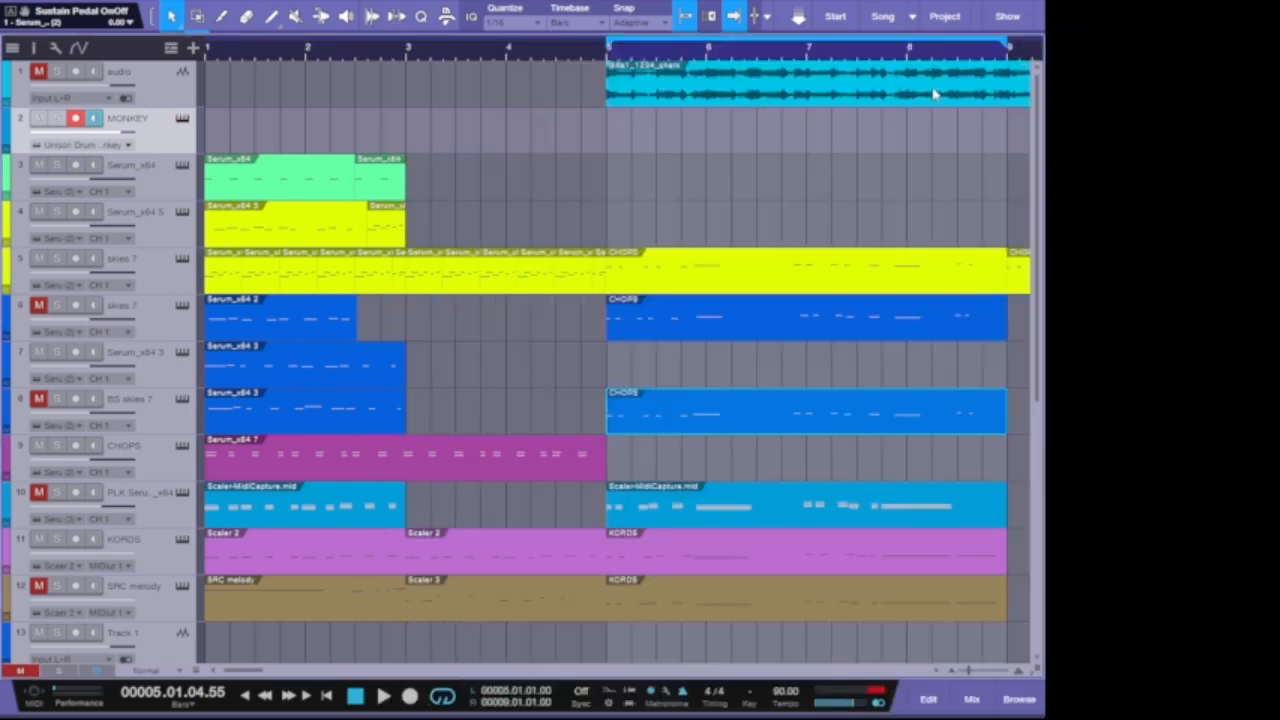
pyautogui.press('space')
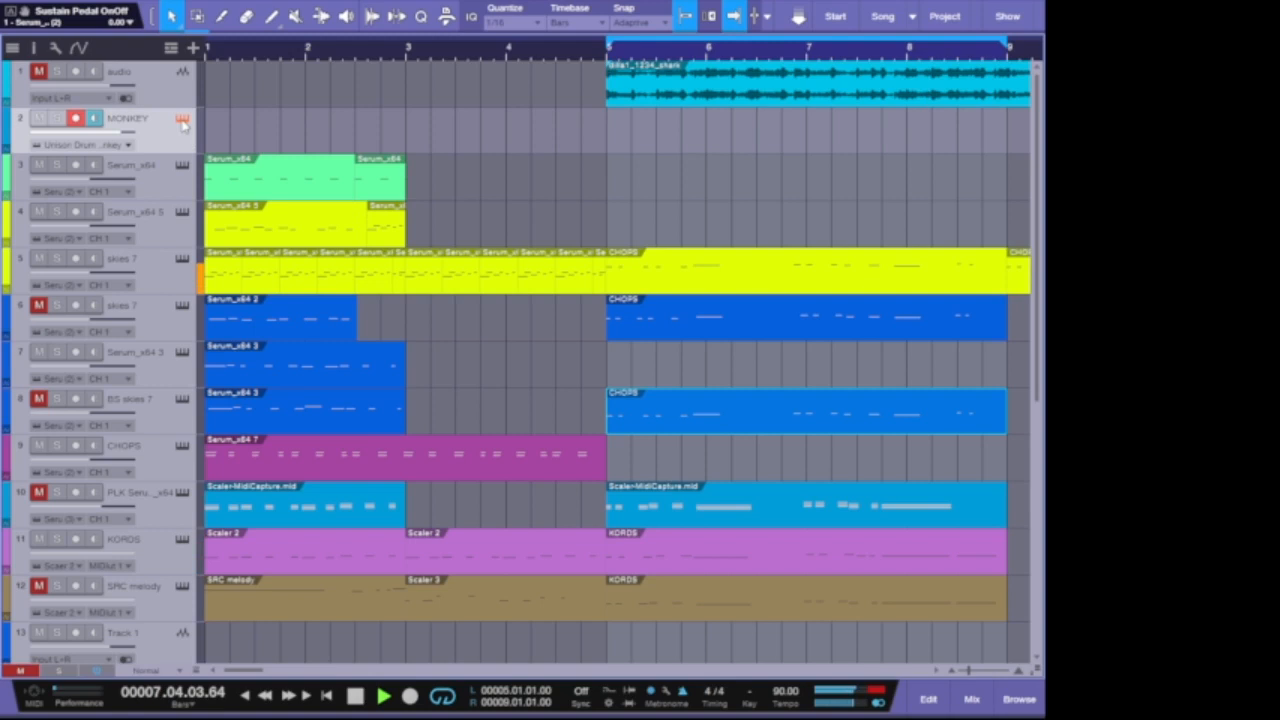
pyautogui.click(182, 120)
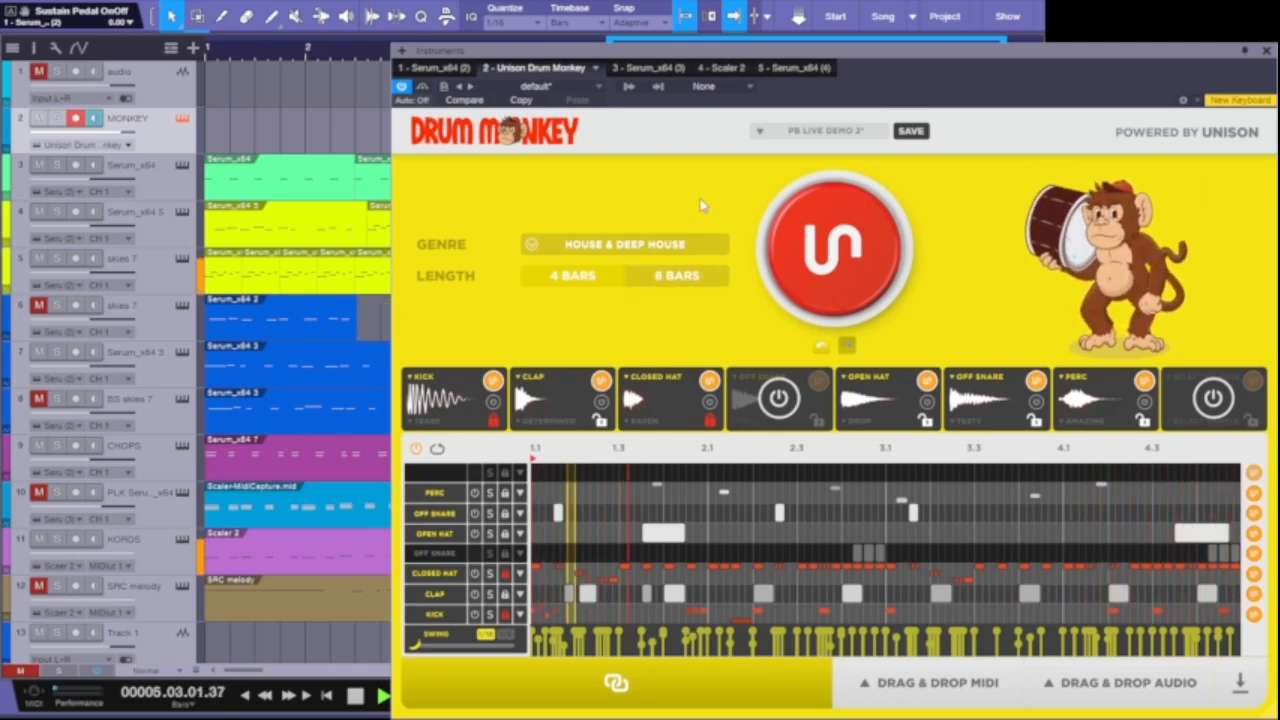
pyautogui.click(1267, 53)
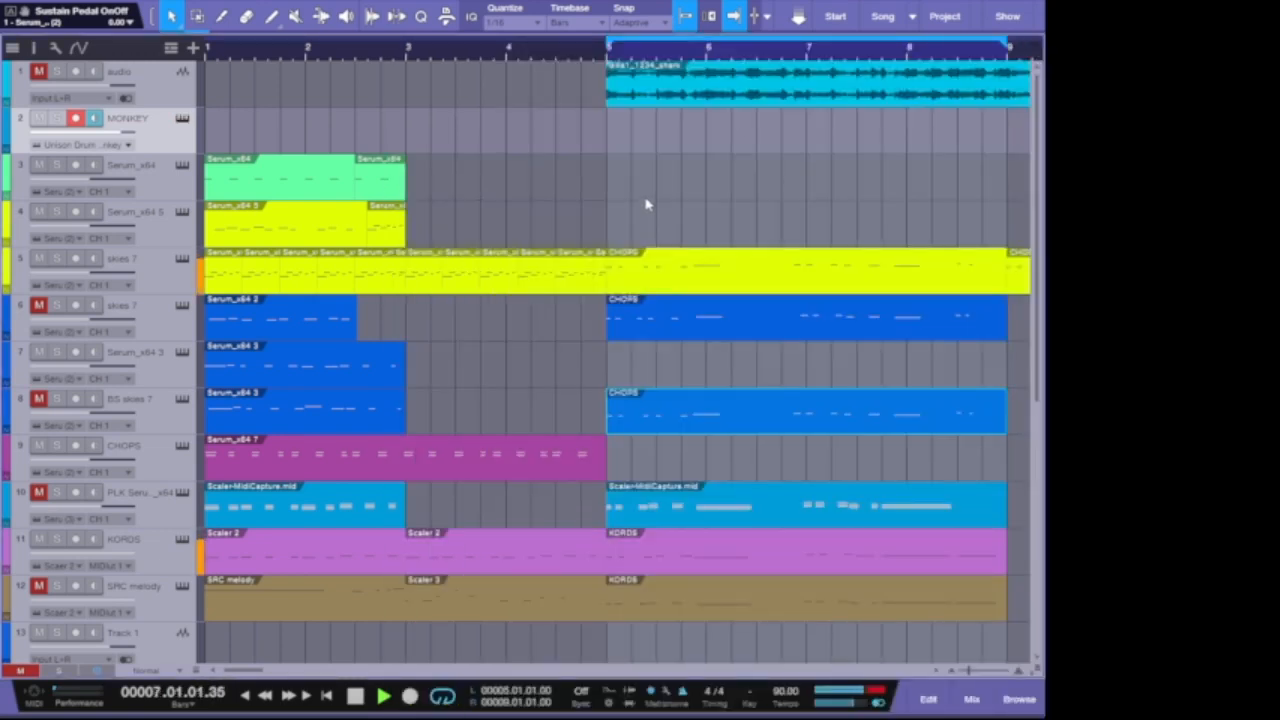
pyautogui.press('space')
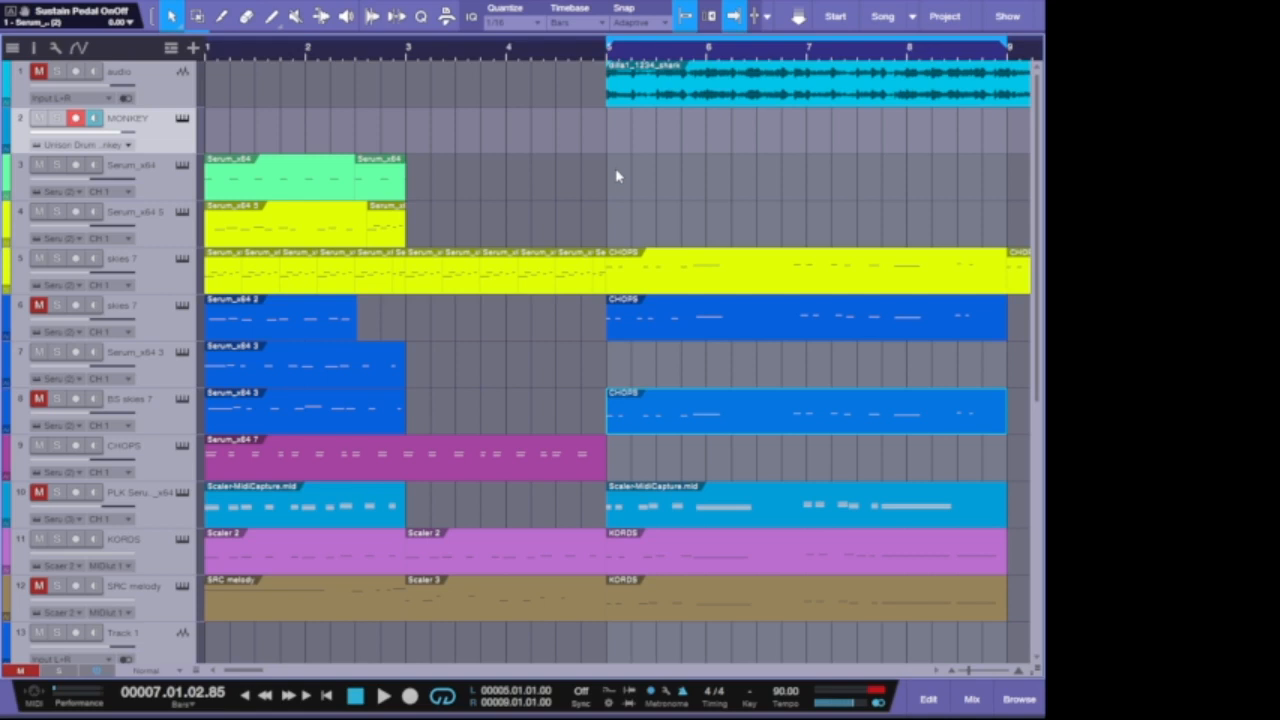
# Look over the lower tracks of the arrangement and review the drum pattern in the MONKEY track's plugin window
pyautogui.scroll(-10, 655, 325)
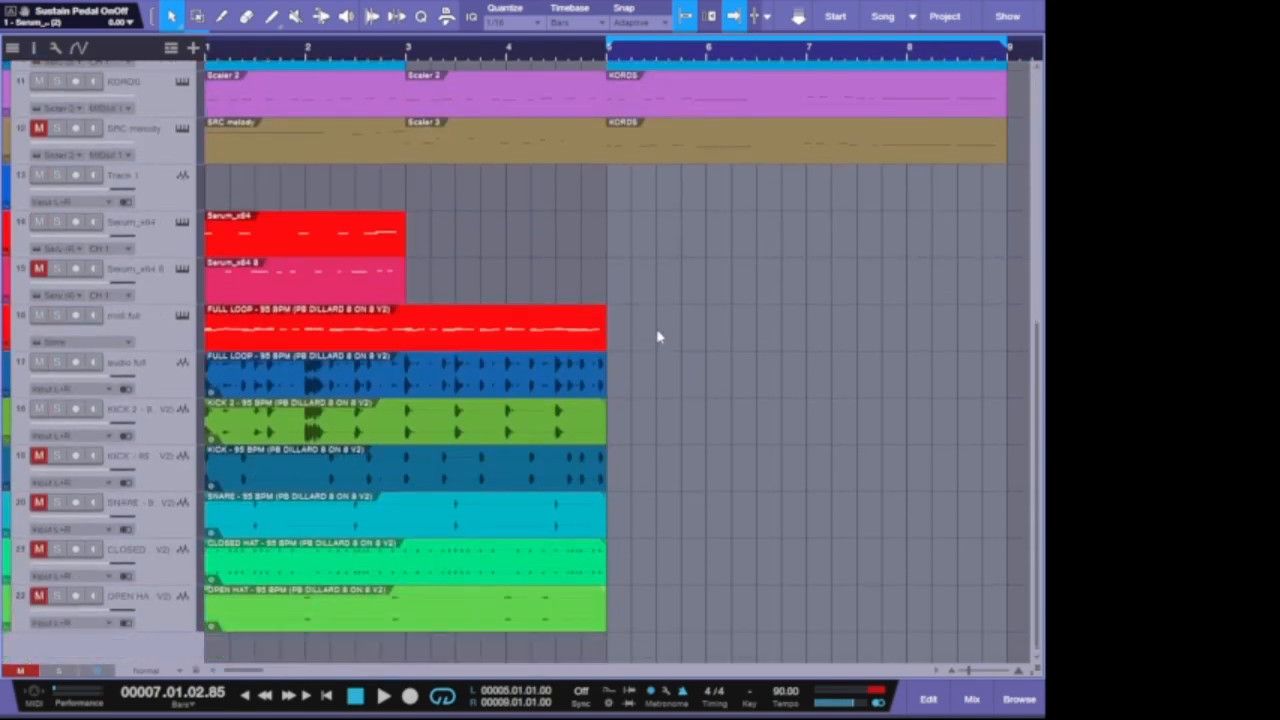
pyautogui.scroll(10, 549, 391)
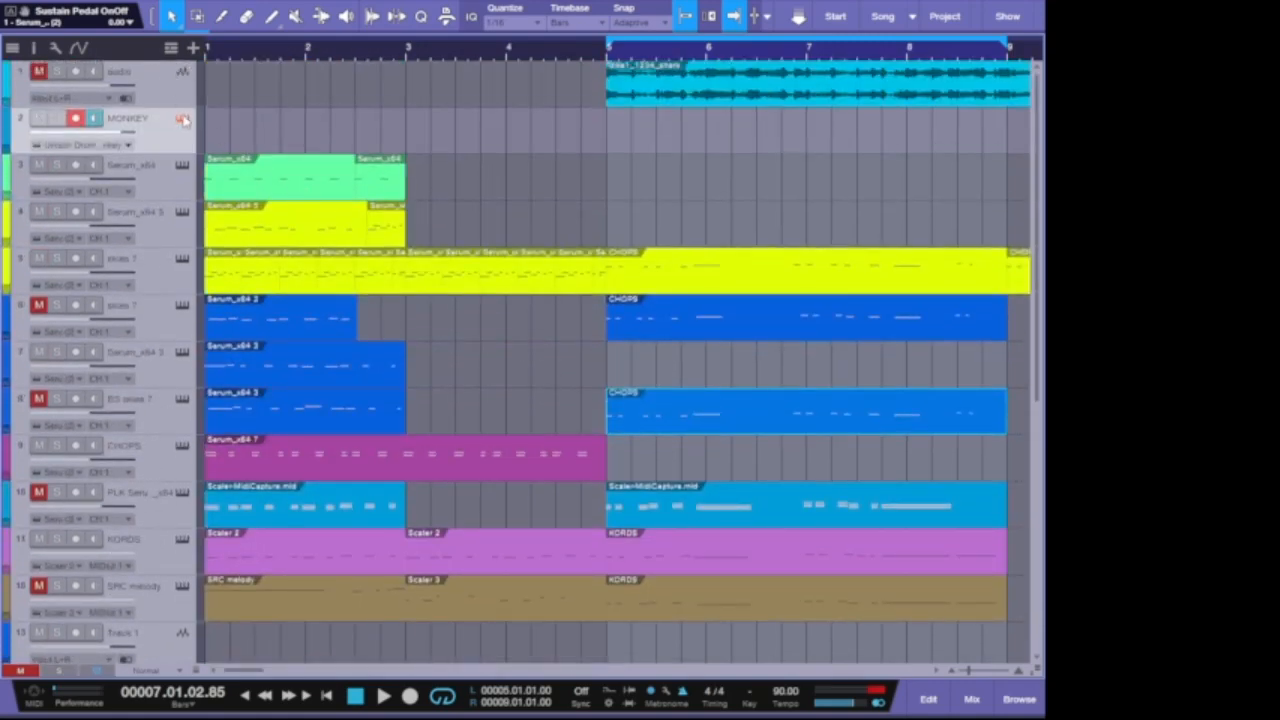
pyautogui.click(183, 120)
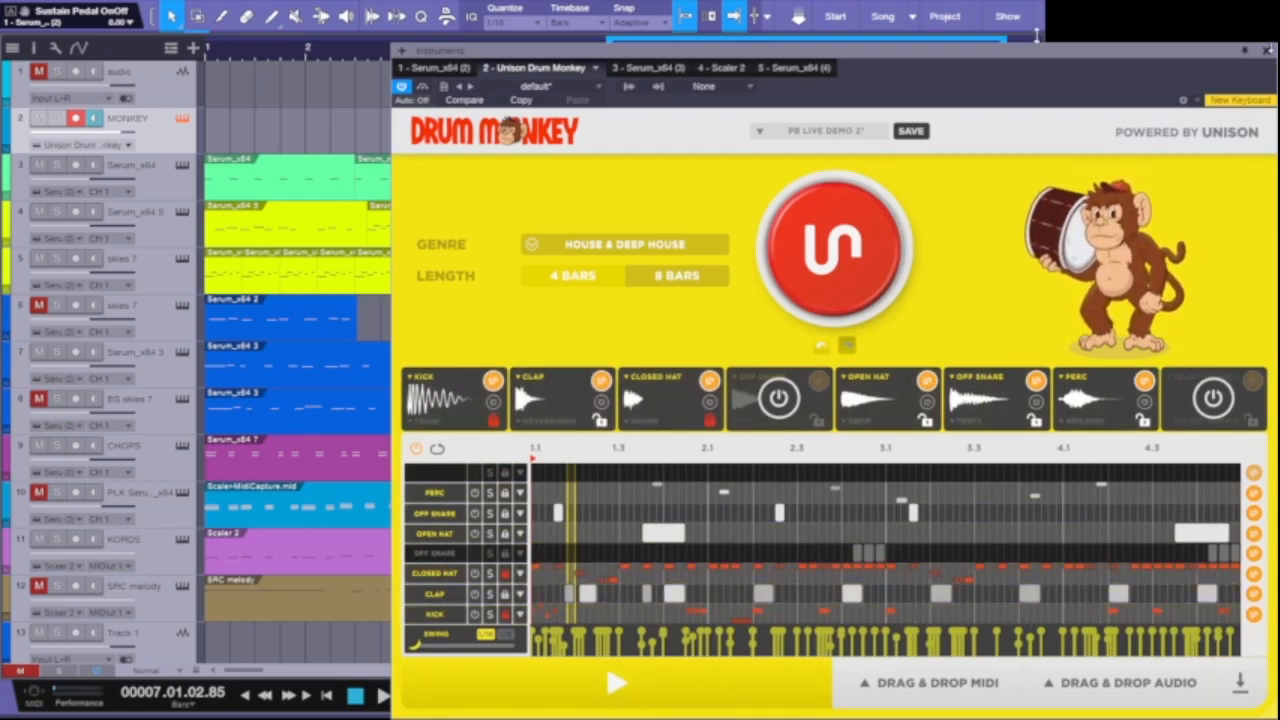
pyautogui.click(1266, 50)
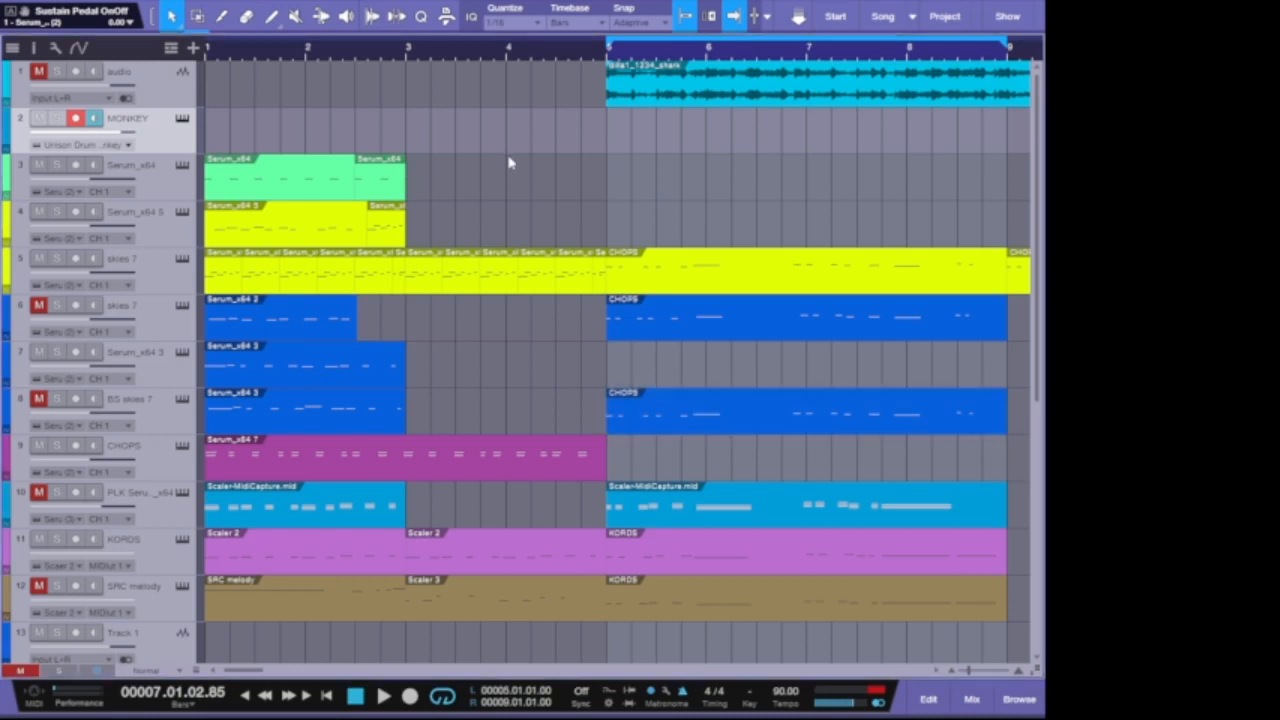
# Play the loop again from its start at bar 5 to hear the drums with the other parts
pyautogui.press('KP_1')
pyautogui.press('space')
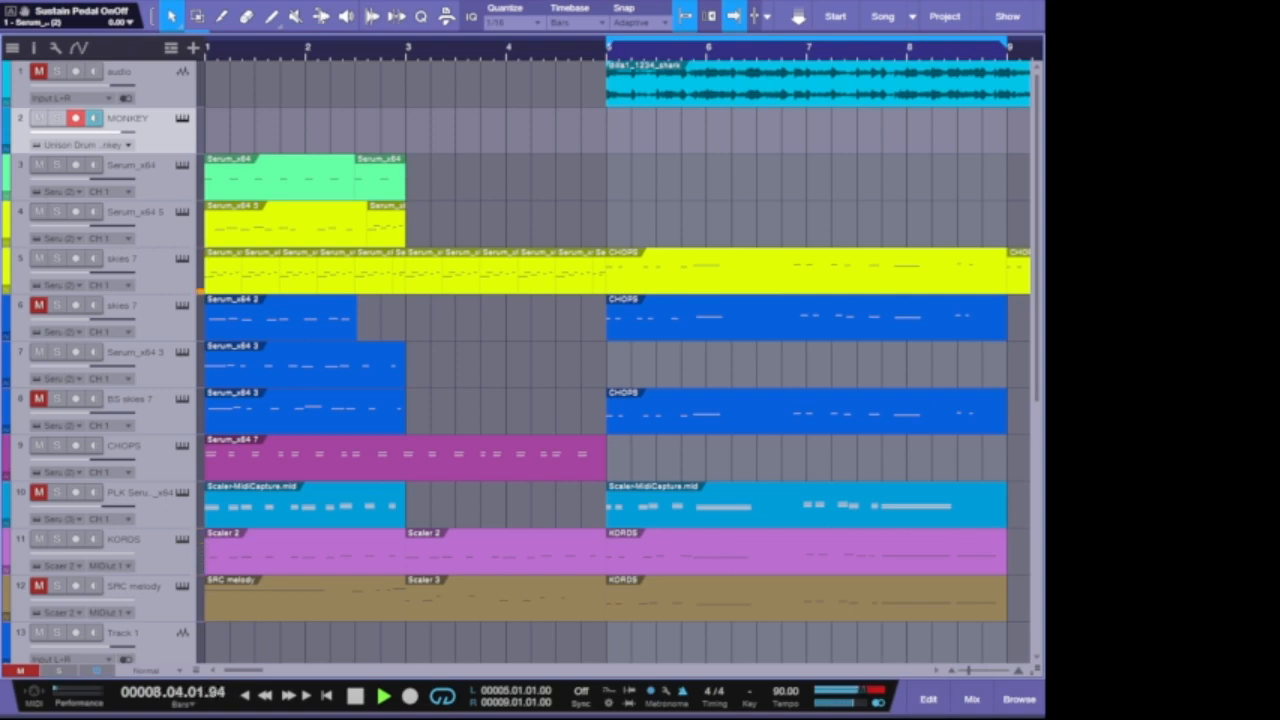
pyautogui.press('space')
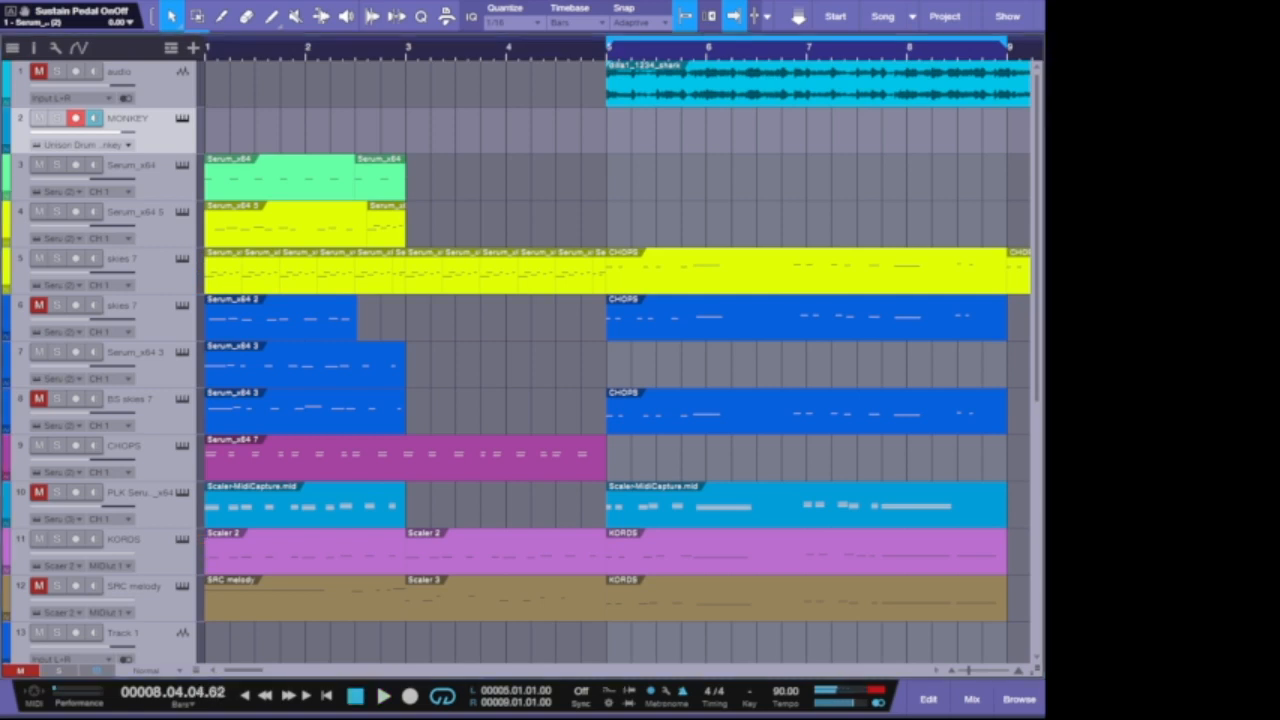